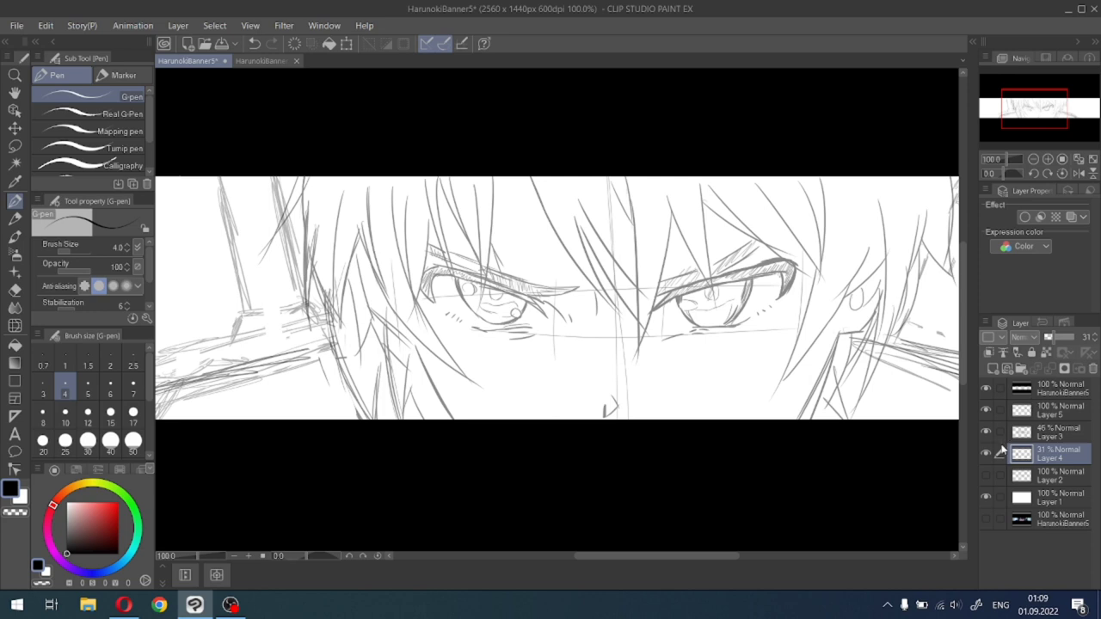
Lower the opacity of Layer 4 to 27% and of Layer 3 to 38%.
left_click(1063, 338)
left_click_drag(1063, 338, 1052, 334)
left_click(1039, 434)
left_click(1095, 341)
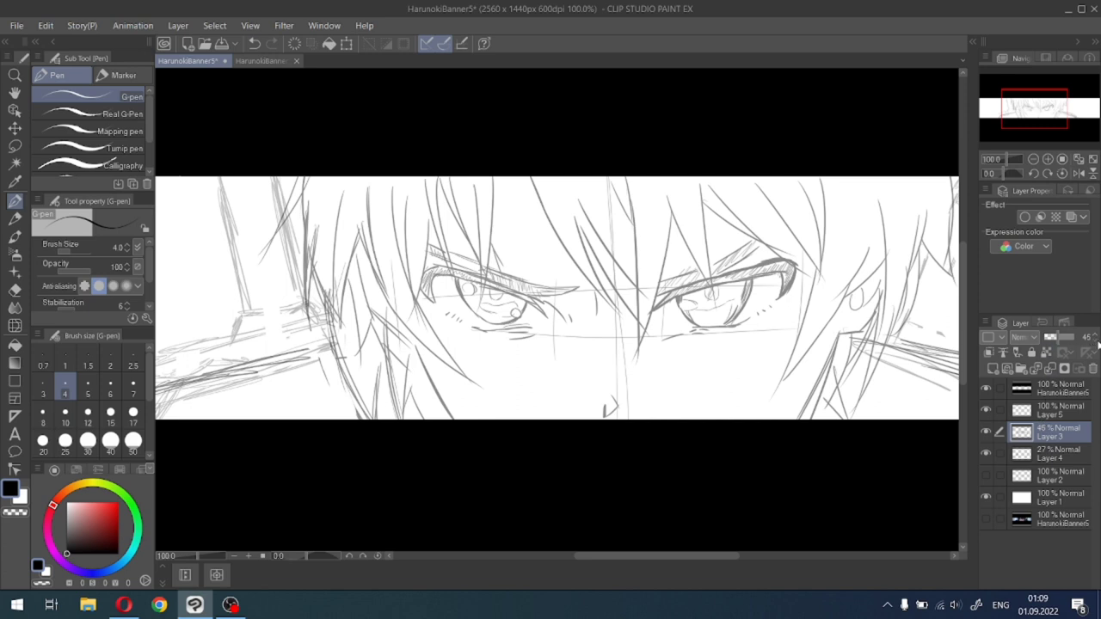
left_click(1094, 341)
left_click(1095, 340)
left_click(1094, 341)
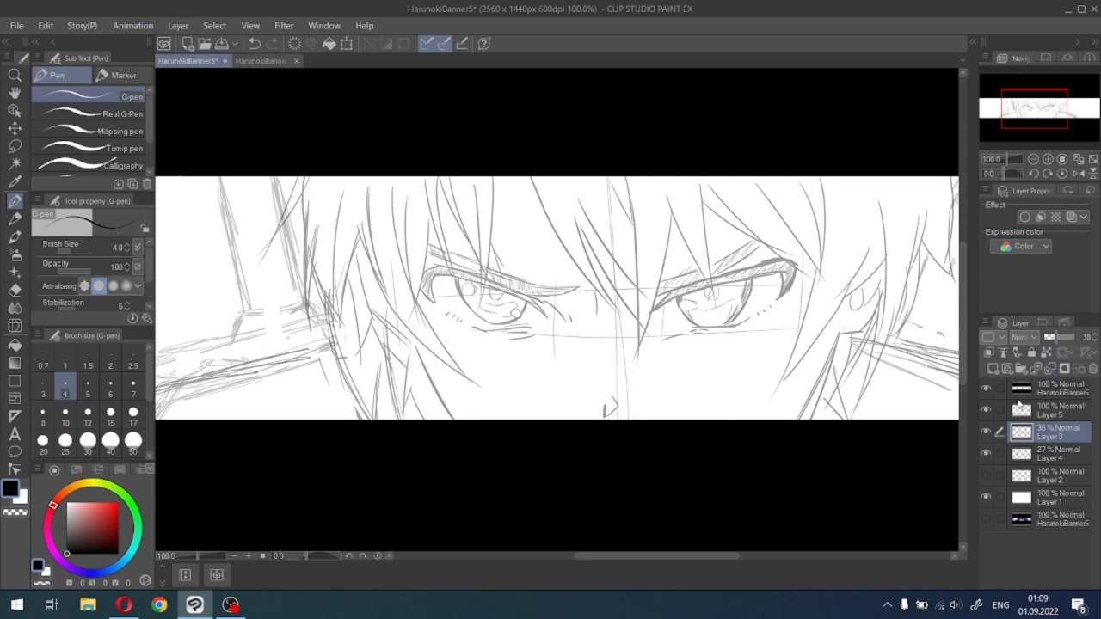
Ink the sketched cheek contour lines on both sides of the face on Layer 5 with the G-pen at brush size 4.
left_click(1021, 410)
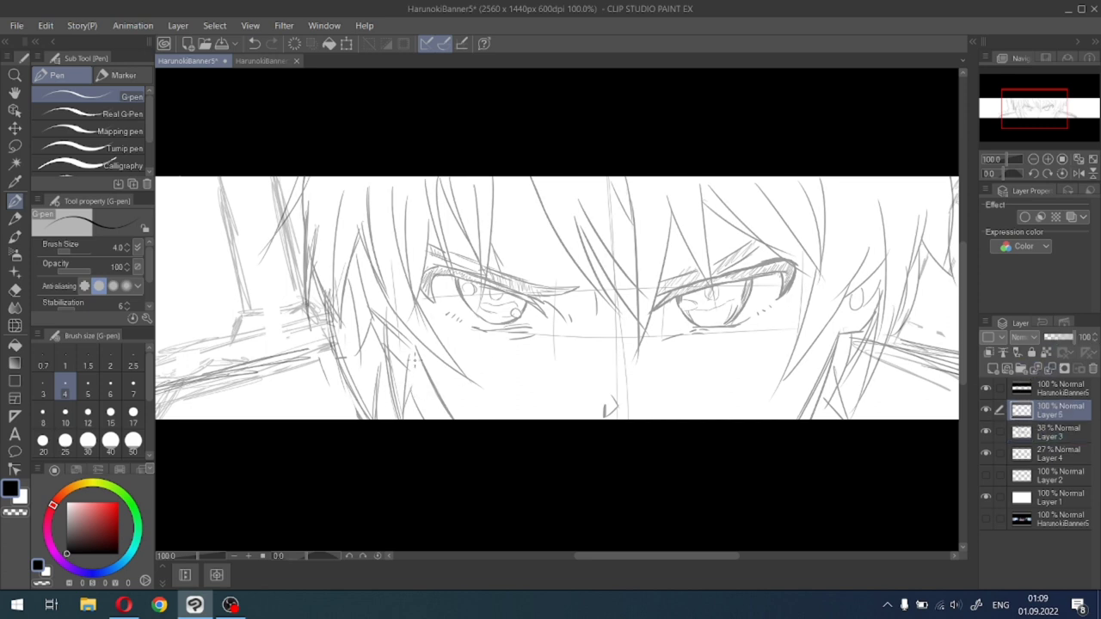
scroll(415, 366, "up", 3)
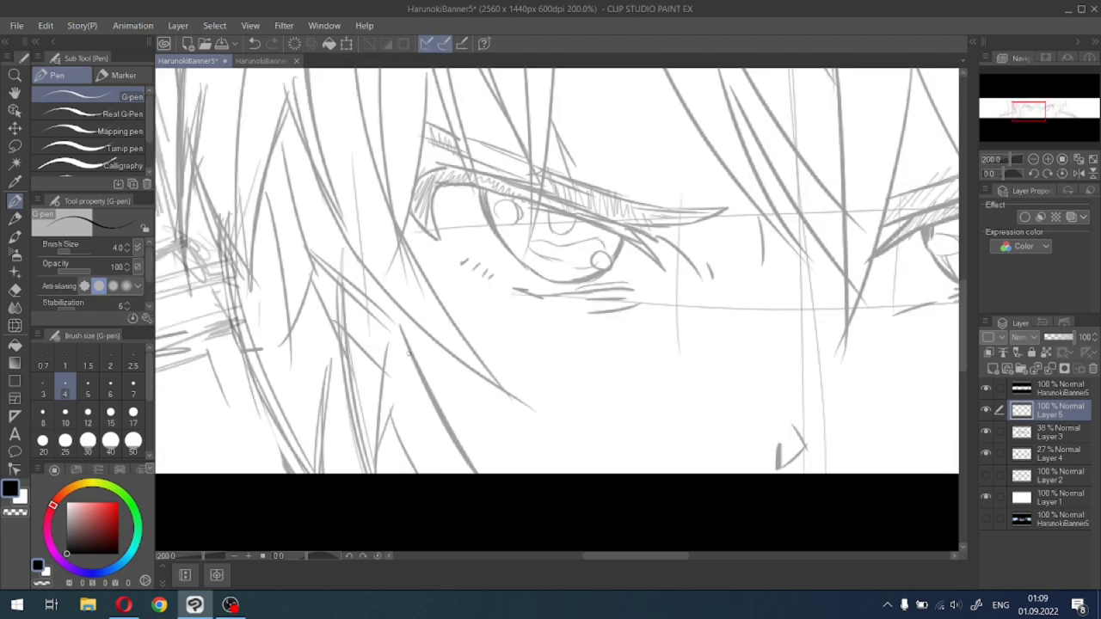
key("bracketleft")
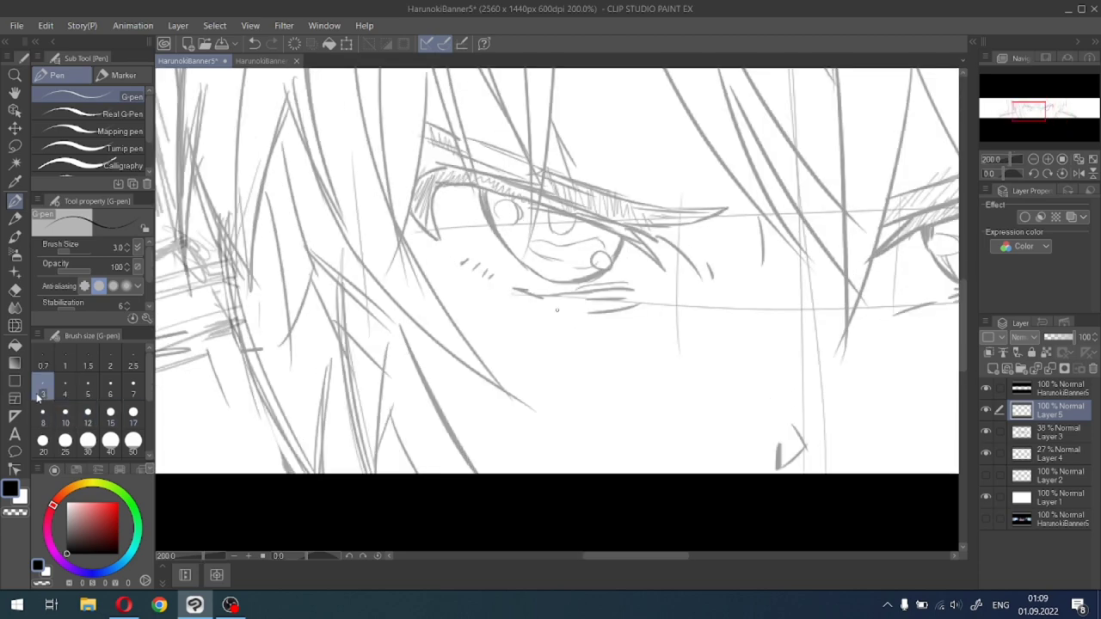
left_click_drag(397, 313, 494, 526)
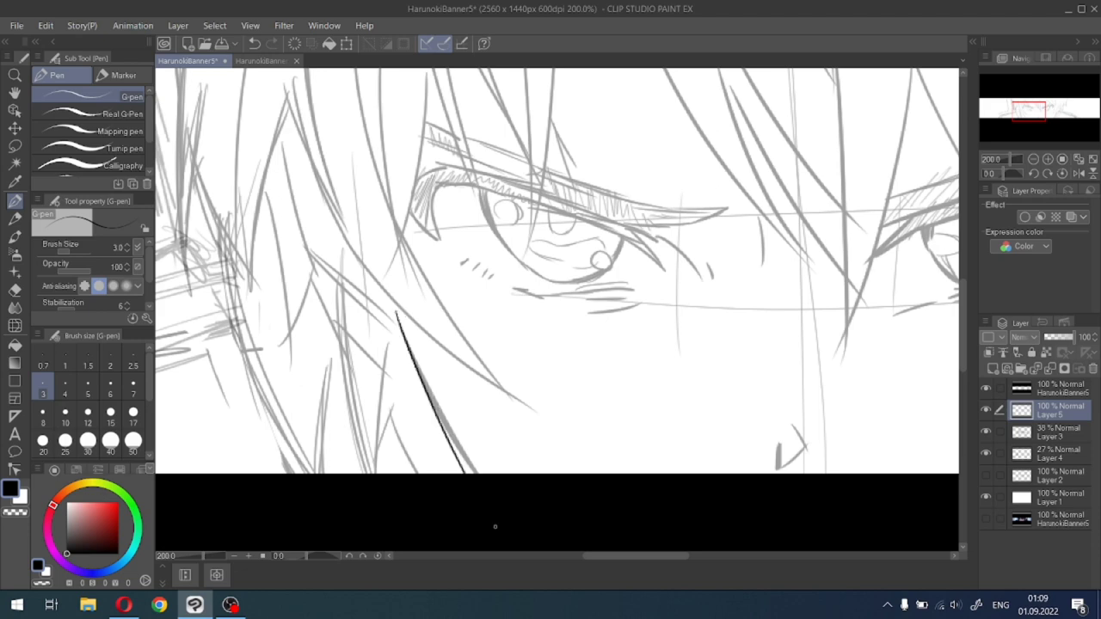
key("ctrl+z")
key("bracketright")
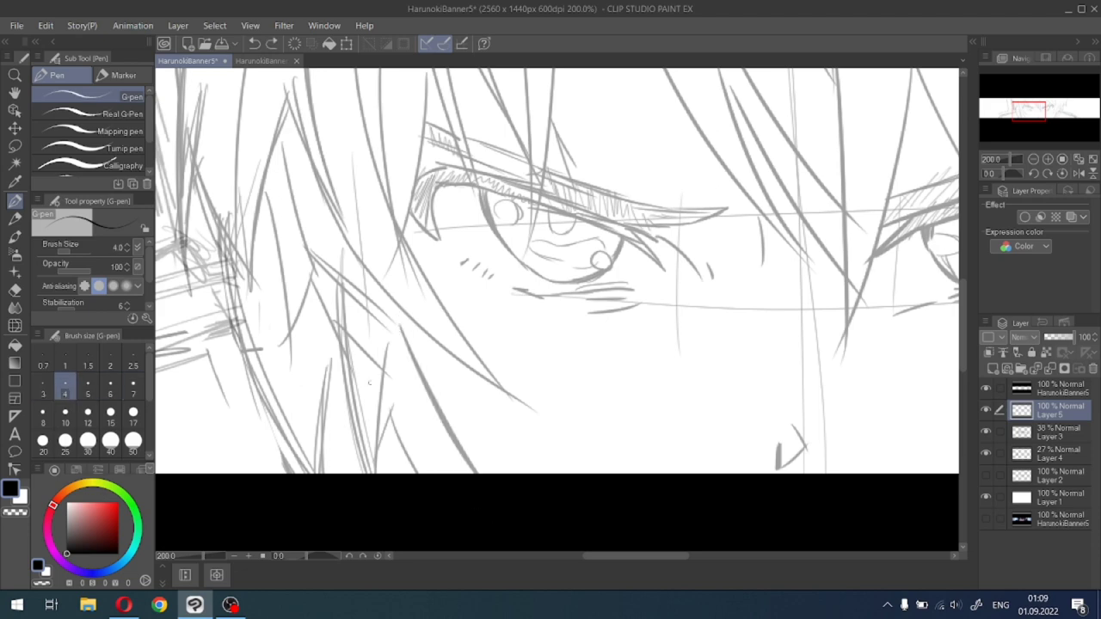
left_click_drag(400, 319, 465, 475)
key("ctrl+z")
left_click_drag(400, 320, 469, 475)
key("ctrl+z")
left_click_drag(399, 319, 480, 478)
key("ctrl+z")
left_click_drag(400, 319, 503, 516)
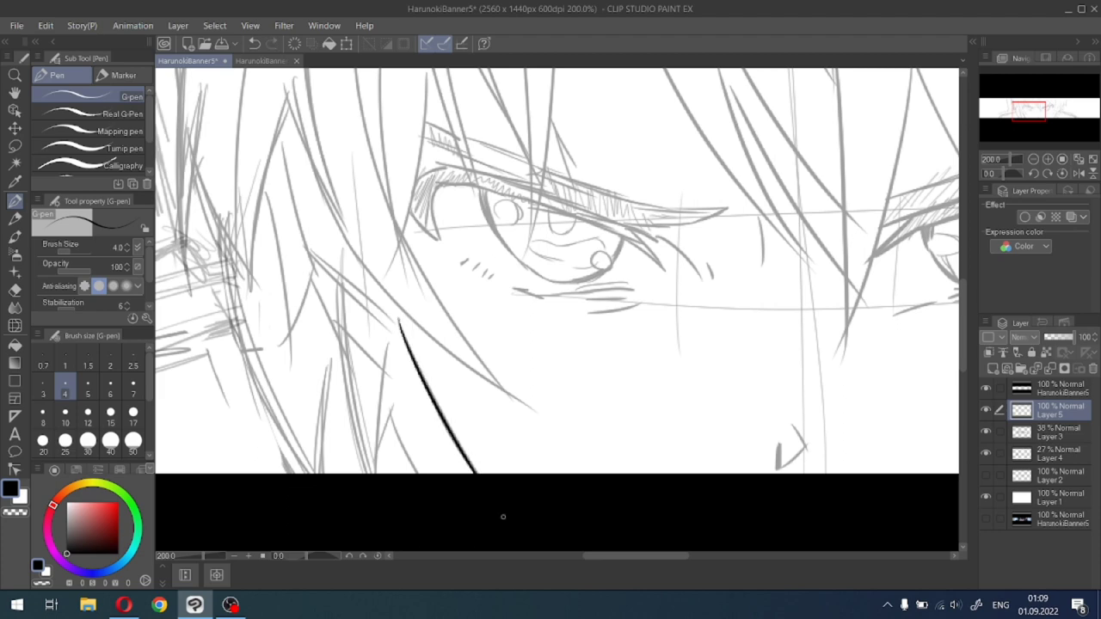
left_click_drag(1024, 112, 1053, 114)
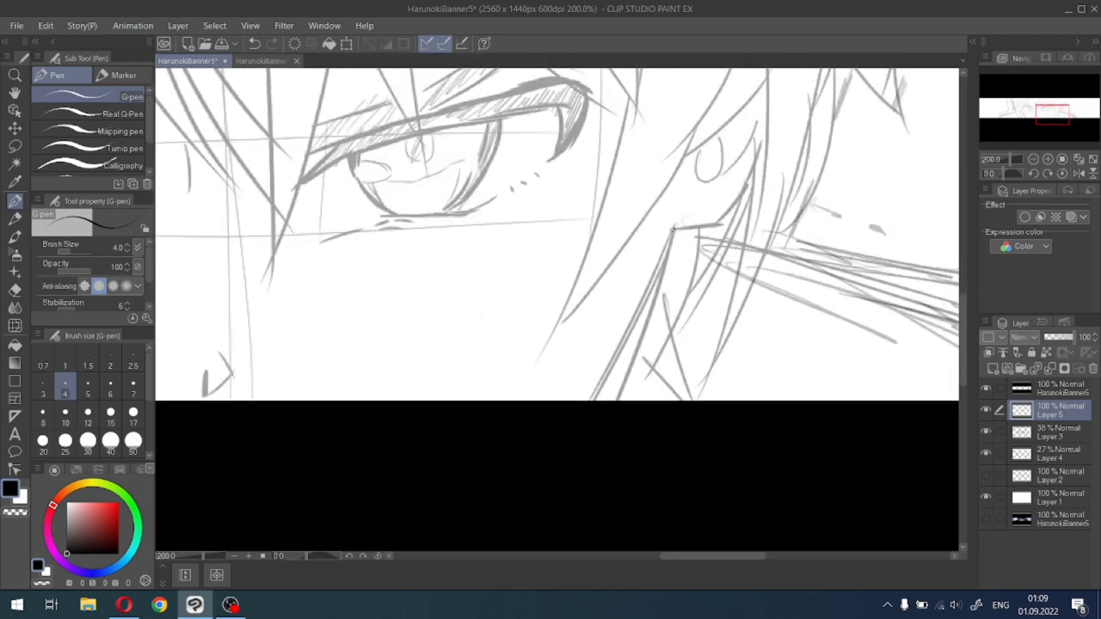
left_click_drag(672, 228, 592, 403)
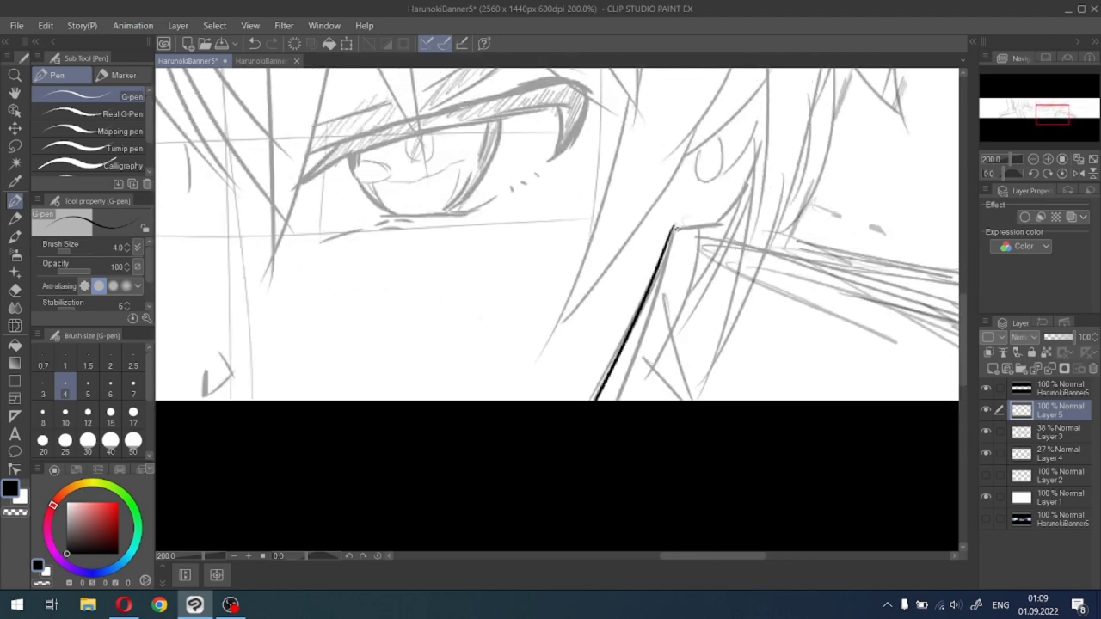
Ink the long curved bang line from the artwork's upper edge down to the nose bridge between the eyes.
left_click_drag(1059, 113, 1041, 104)
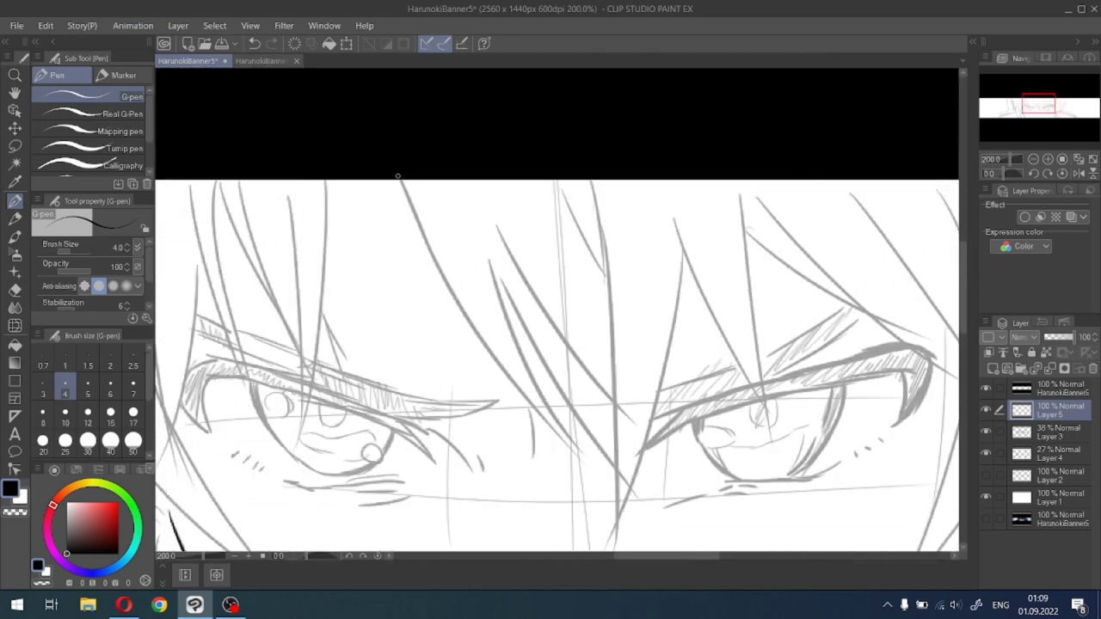
mouse_move(398, 179)
left_mouse_down()
mouse_move(468, 303)
mouse_move(563, 413)
left_mouse_up()
key("ctrl+z")
left_click_drag(397, 176, 564, 452)
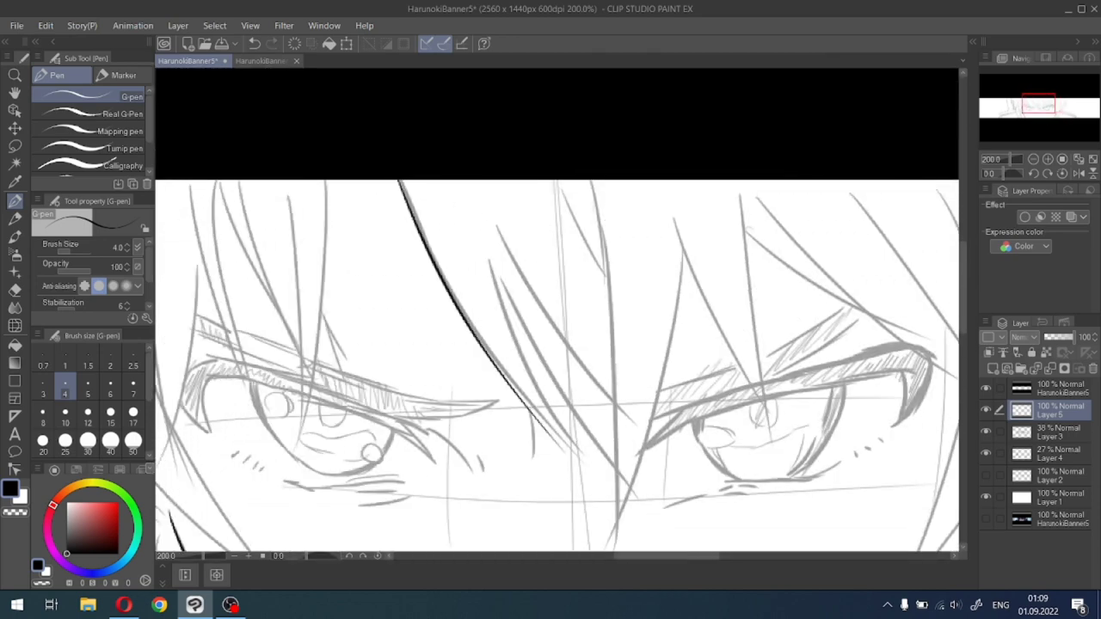
key("ctrl+z")
mouse_move(401, 179)
left_mouse_down()
mouse_move(450, 275)
mouse_move(580, 460)
left_mouse_up()
key("ctrl+z")
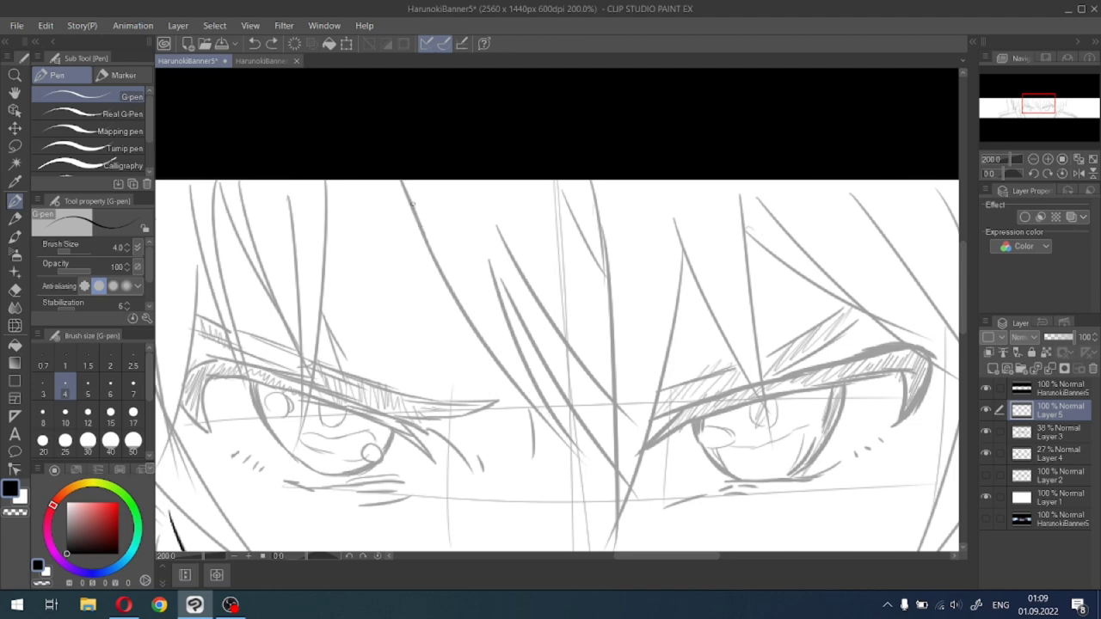
left_click_drag(401, 181, 582, 457)
key("ctrl+z")
mouse_move(401, 179)
left_mouse_down()
mouse_move(442, 273)
mouse_move(580, 460)
left_mouse_up()
left_click_drag(488, 255, 606, 470)
key("ctrl+z")
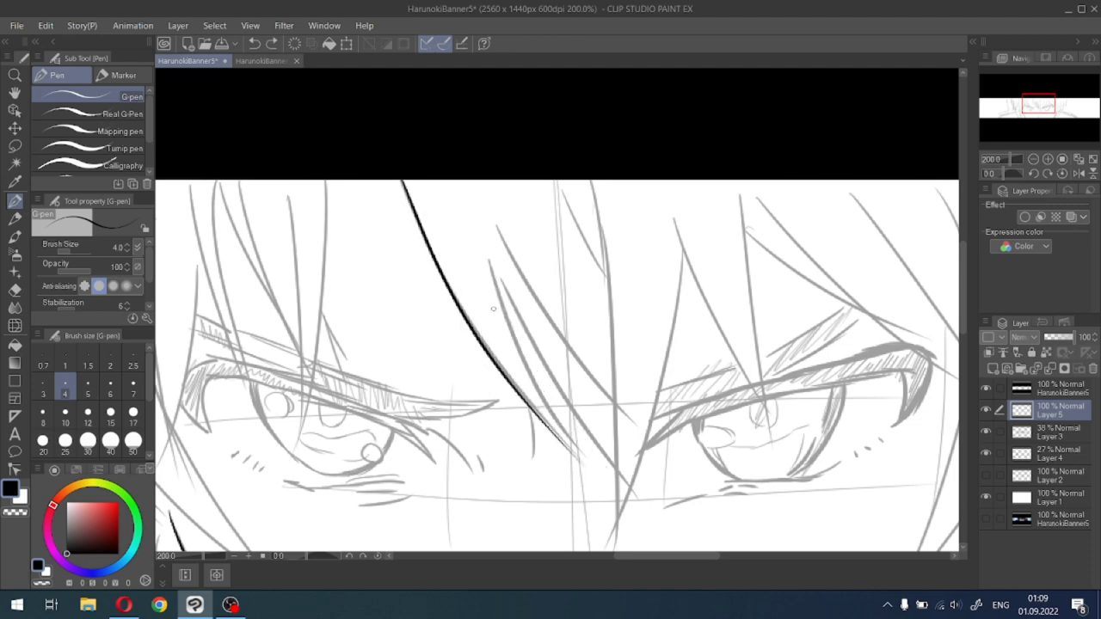
left_click_drag(489, 256, 592, 499)
key("ctrl+z")
left_click_drag(489, 260, 594, 484)
left_click_drag(544, 423, 616, 487)
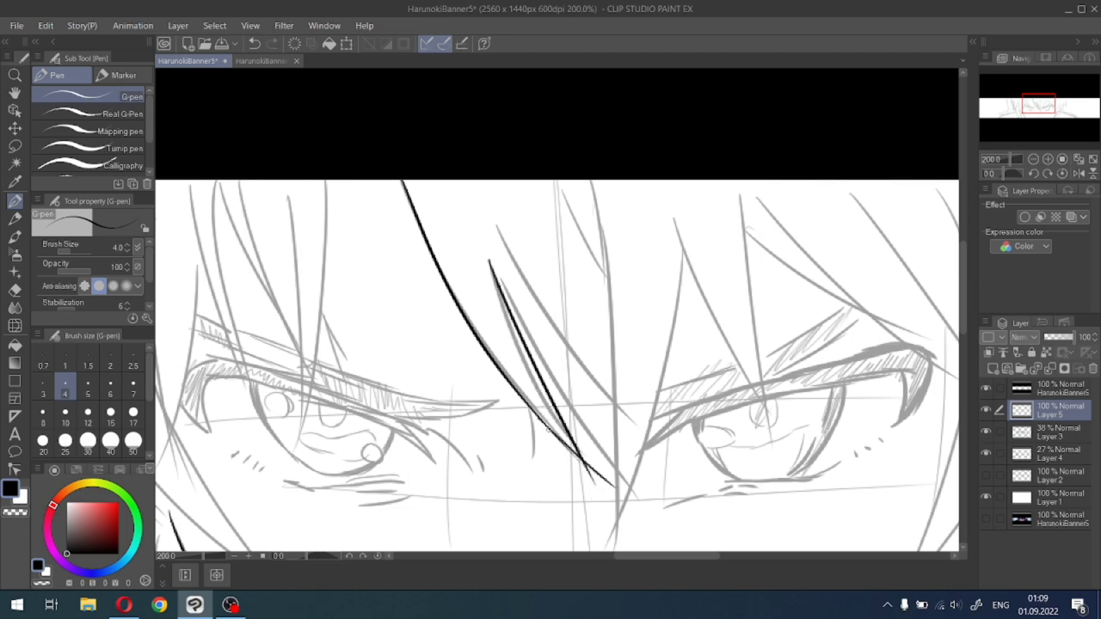
key("ctrl+z")
left_click_drag(522, 397, 599, 476)
key("ctrl+z")
left_click_drag(532, 412, 594, 475)
left_click_drag(506, 287, 667, 498)
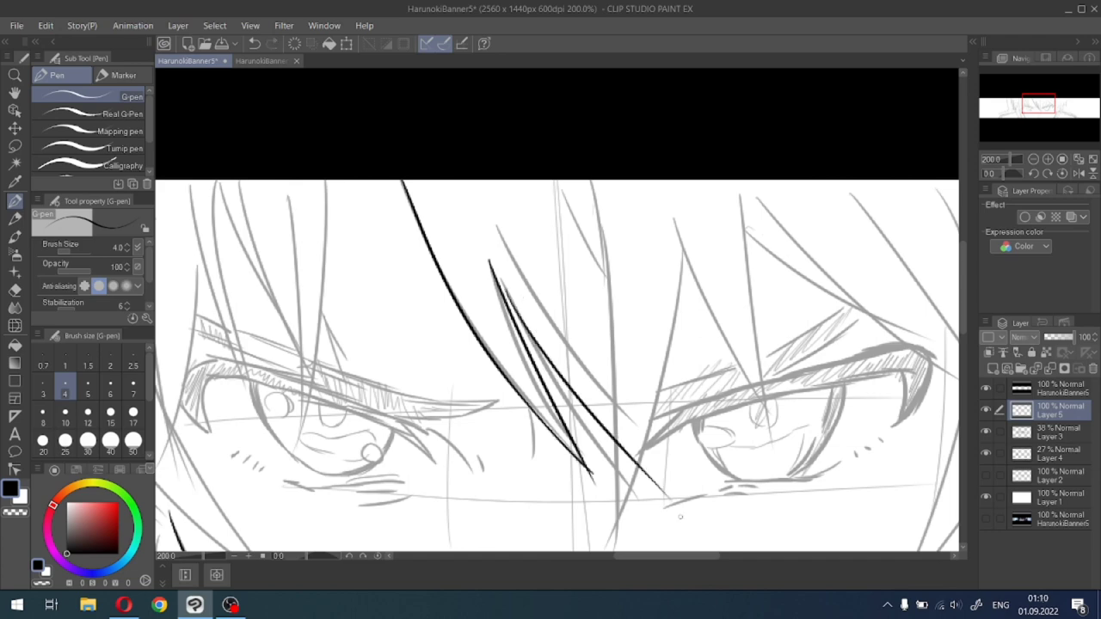
key("ctrl+z")
key("ctrl+z")
key("ctrl+z")
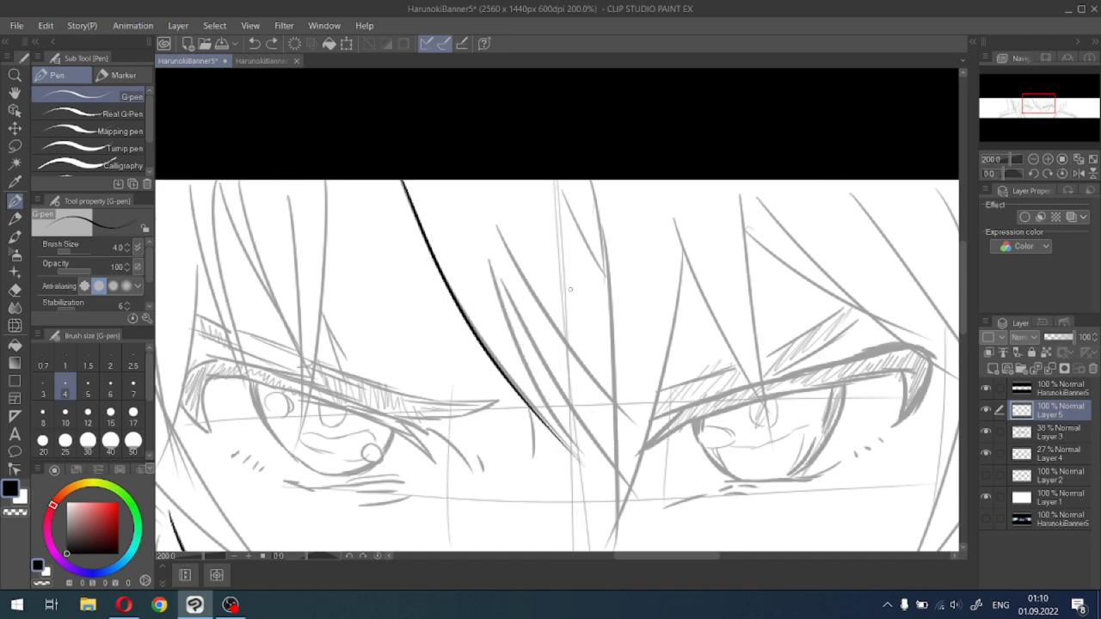
Ink the two edges of the thin forehead strand and the parallel hair line beside it, following the sketch between the eyes.
left_click_drag(492, 261, 565, 464)
key("ctrl+z")
left_click_drag(491, 259, 569, 460)
key("ctrl+z")
left_click_drag(489, 258, 565, 468)
key("ctrl+z")
left_click_drag(489, 265, 576, 469)
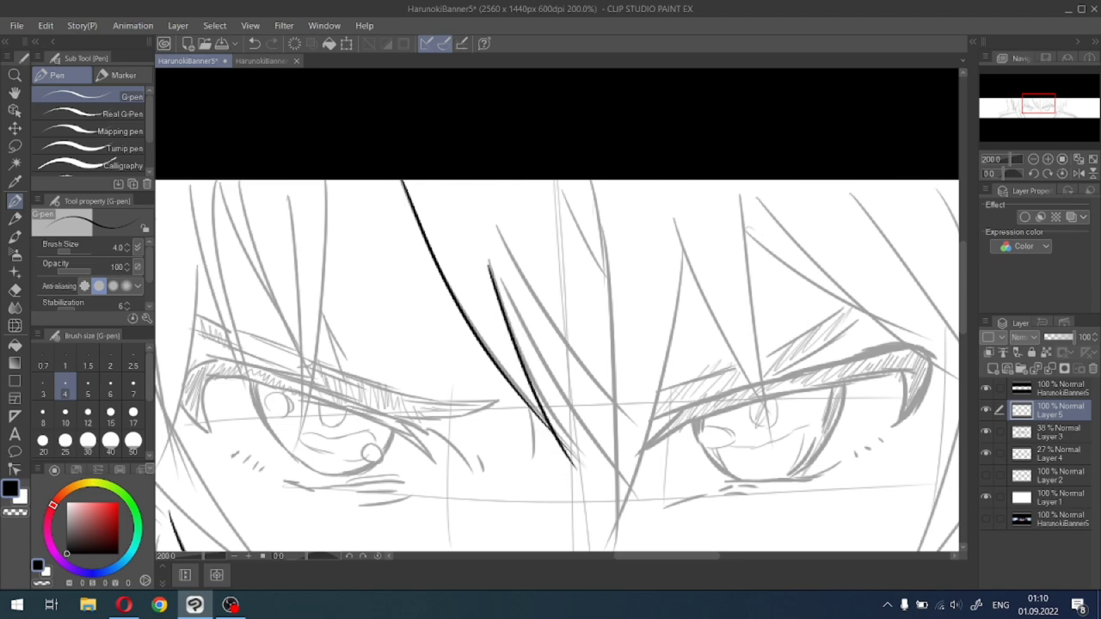
mouse_move(496, 273)
left_mouse_down()
mouse_move(582, 422)
mouse_move(632, 475)
left_mouse_up()
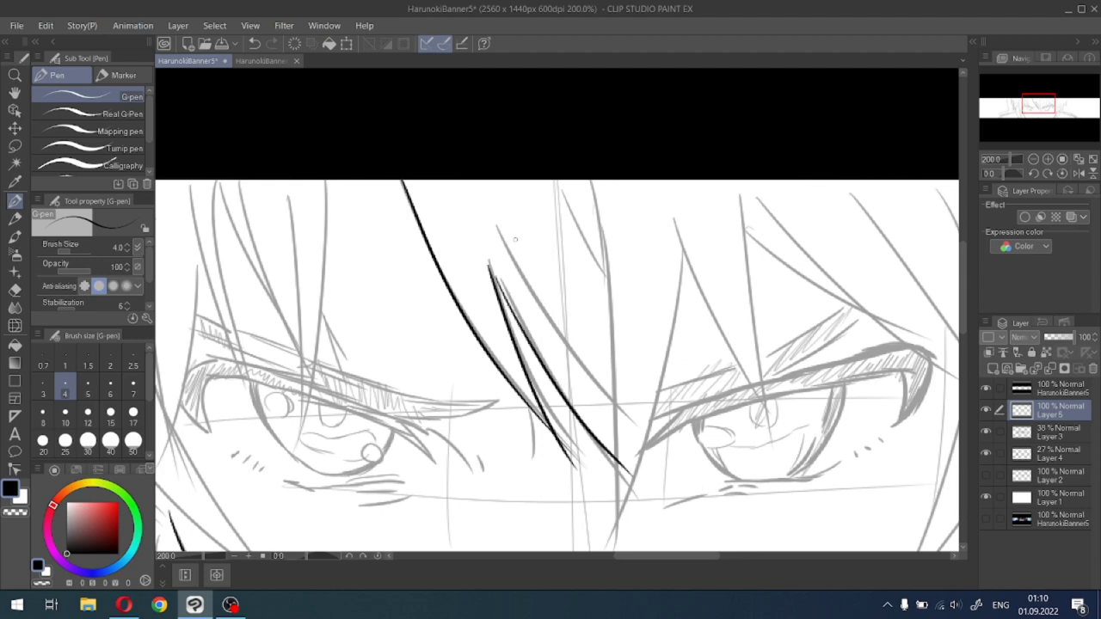
mouse_move(509, 237)
left_mouse_down()
mouse_move(564, 345)
mouse_move(616, 411)
left_mouse_up()
Ink the lower part of the long vertical line of the central bang, down to its tip between the eyes.
left_click_drag(588, 179, 609, 481)
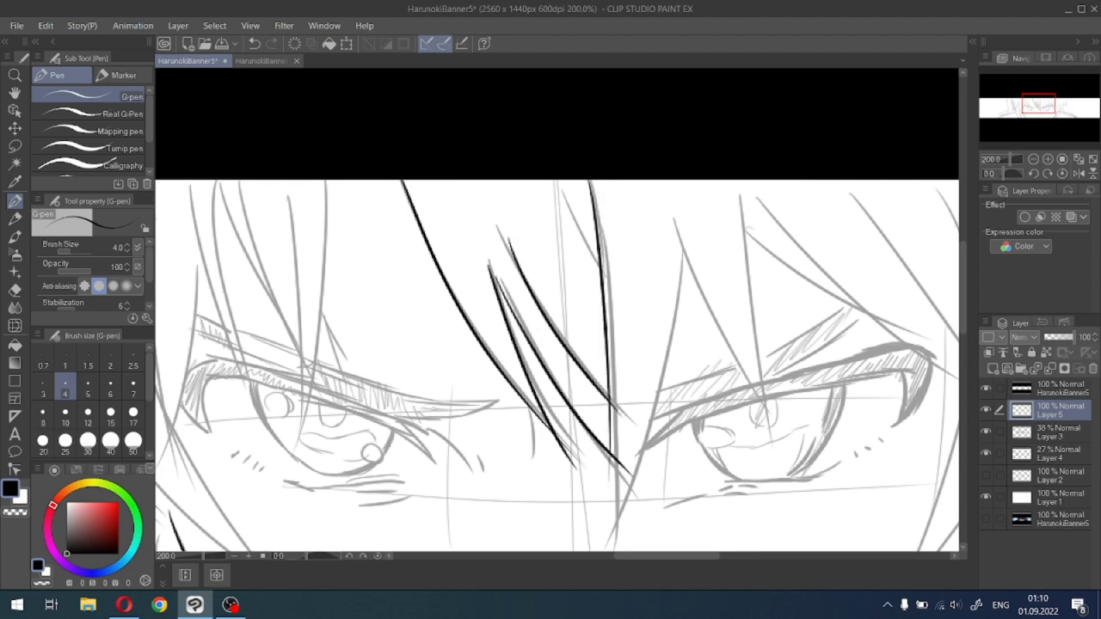
key("ctrl+z")
mouse_move(591, 184)
left_mouse_down()
mouse_move(602, 271)
mouse_move(602, 531)
left_mouse_up()
key("ctrl+z")
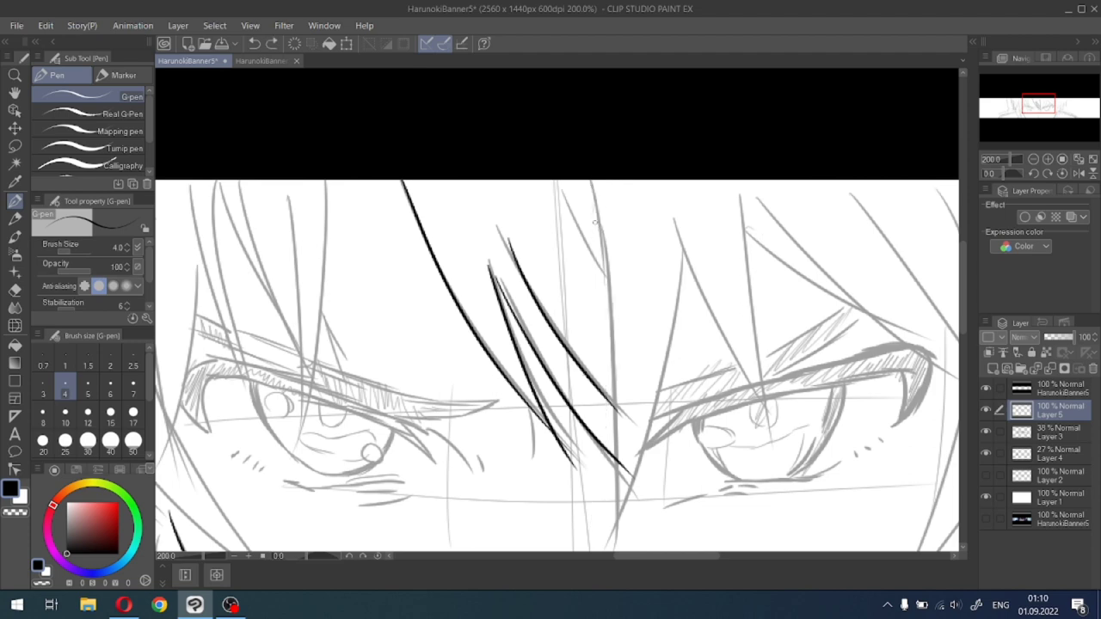
left_click_drag(593, 196, 616, 550)
key("ctrl+z")
left_click_drag(607, 291, 616, 550)
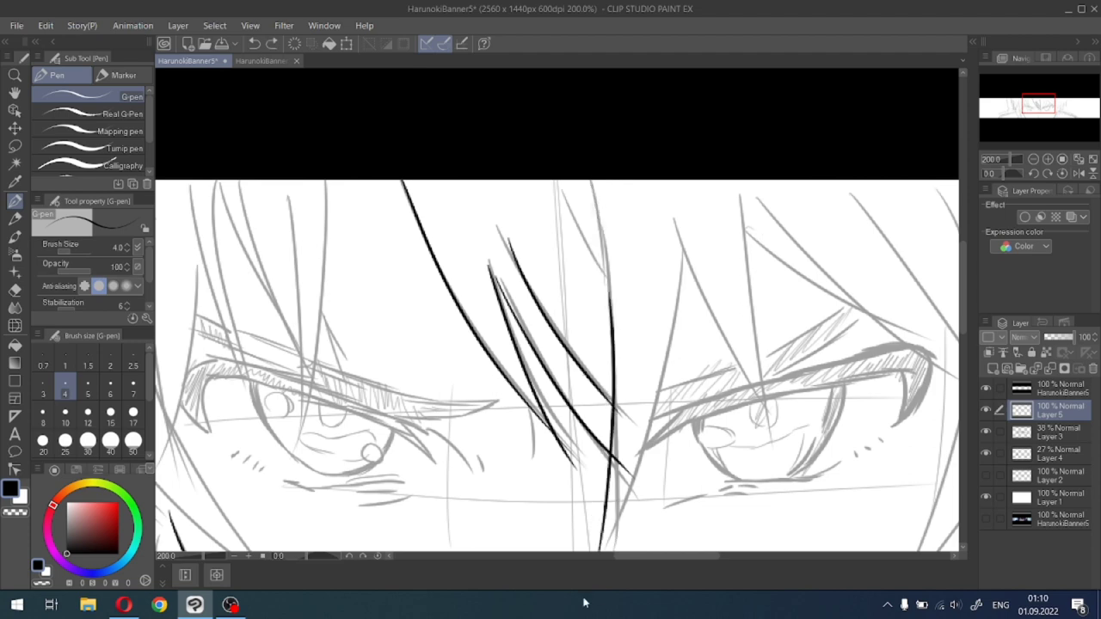
key("ctrl+z")
mouse_move(615, 354)
left_mouse_down()
mouse_move(610, 550)
mouse_move(647, 387)
left_mouse_up()
key("ctrl+z")
Ink the right edge of the central bang as one curve running from above the right eyebrow down to the bang's tip.
left_click_drag(684, 249, 636, 547)
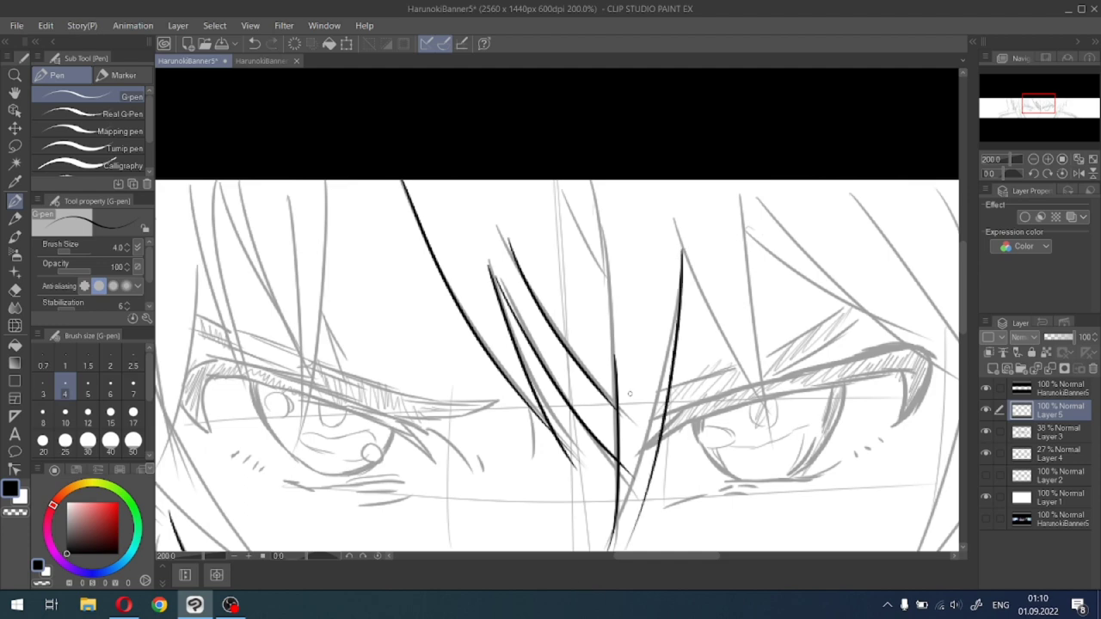
key("ctrl+z")
mouse_move(684, 249)
left_mouse_down()
mouse_move(620, 501)
mouse_move(659, 384)
left_mouse_up()
key("ctrl+z")
key("ctrl+z")
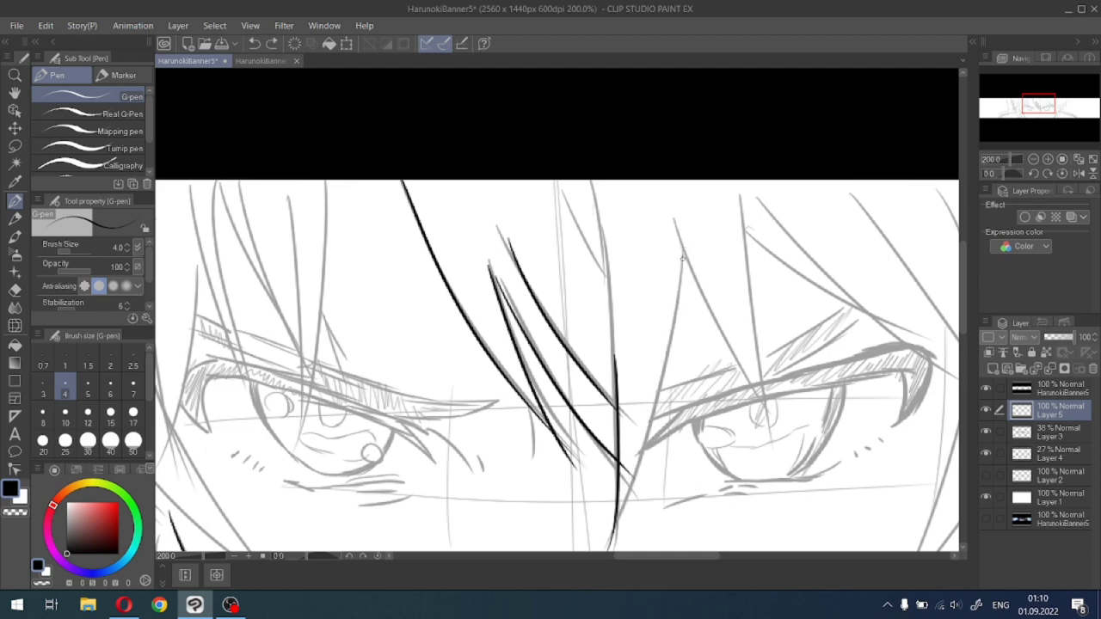
left_click_drag(682, 257, 618, 512)
key("ctrl+z")
left_click_drag(682, 253, 609, 551)
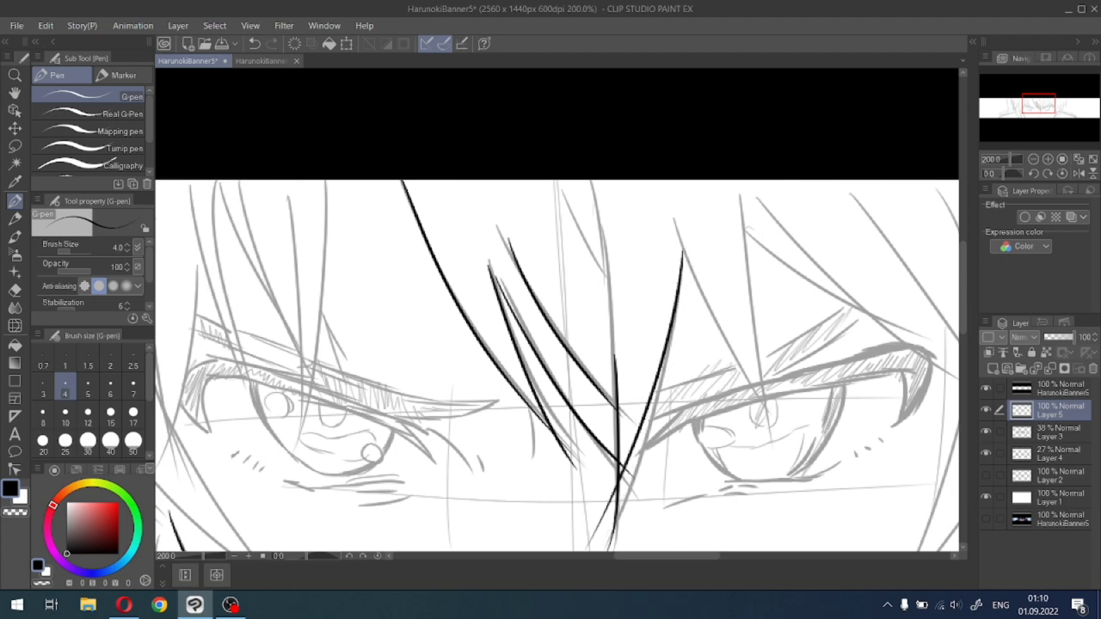
key("ctrl+z")
left_click_drag(684, 251, 611, 550)
key("ctrl+z")
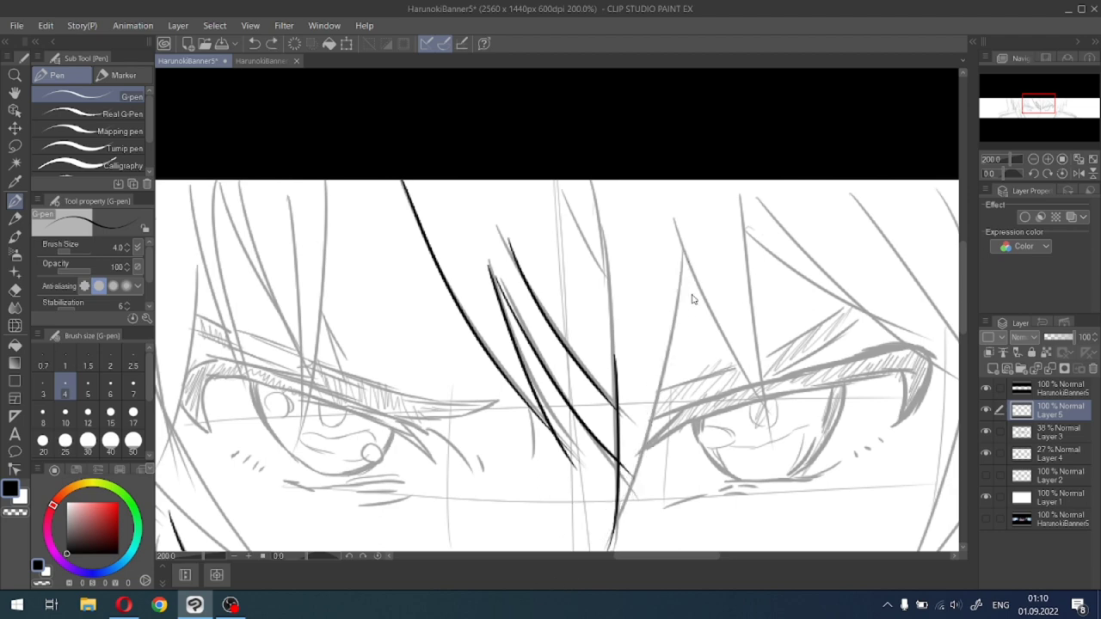
mouse_move(684, 255)
left_mouse_down()
mouse_move(672, 327)
mouse_move(601, 547)
left_mouse_up()
key("ctrl+z")
left_click_drag(684, 252, 602, 550)
key("ctrl+z")
mouse_move(683, 254)
left_mouse_down()
mouse_move(660, 370)
mouse_move(602, 550)
left_mouse_up()
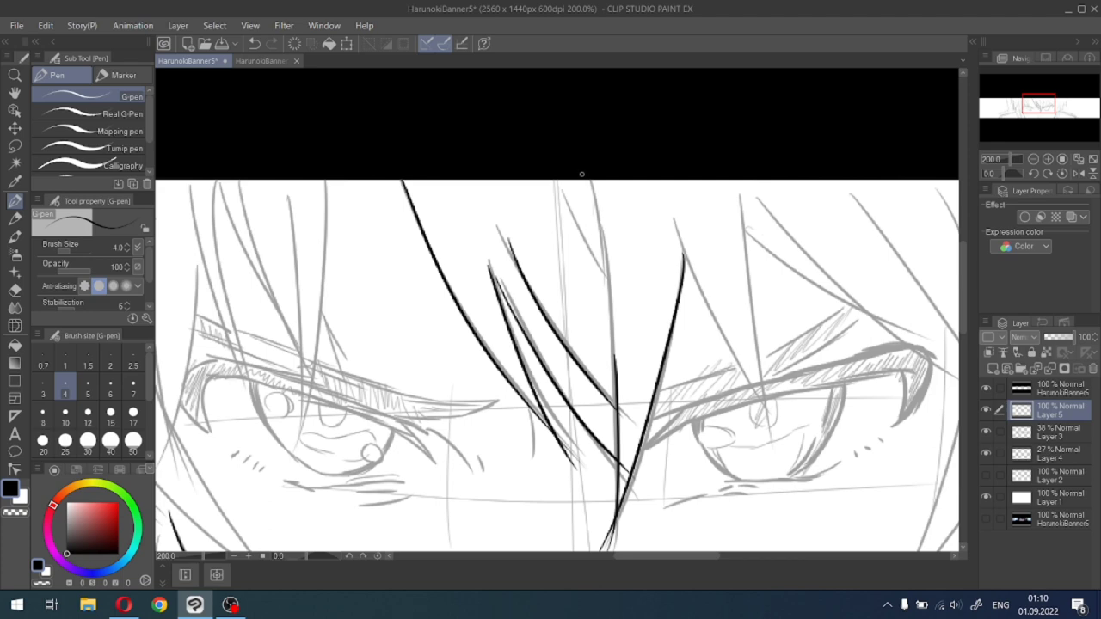
Ink the upper part of the central bang's vertical line from the artwork's upper edge down to the inked lower part.
left_click_drag(585, 179, 626, 430)
key("ctrl+z")
left_click_drag(591, 181, 617, 420)
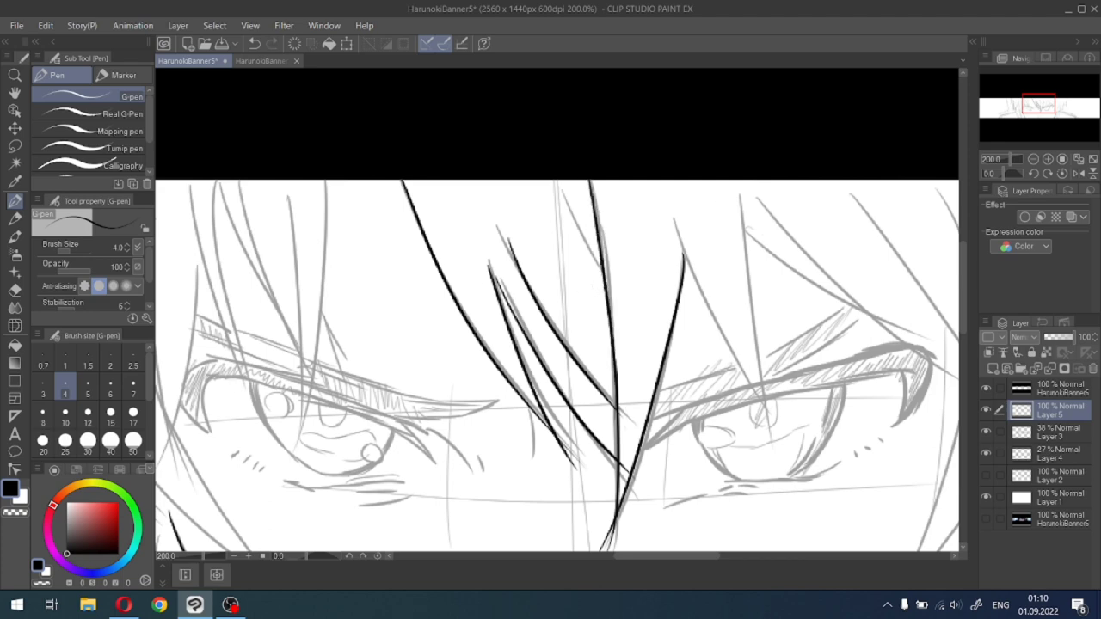
Erase the overshooting line ends below the central bang's tip with the Hard eraser.
scroll(557, 310, "down", 5)
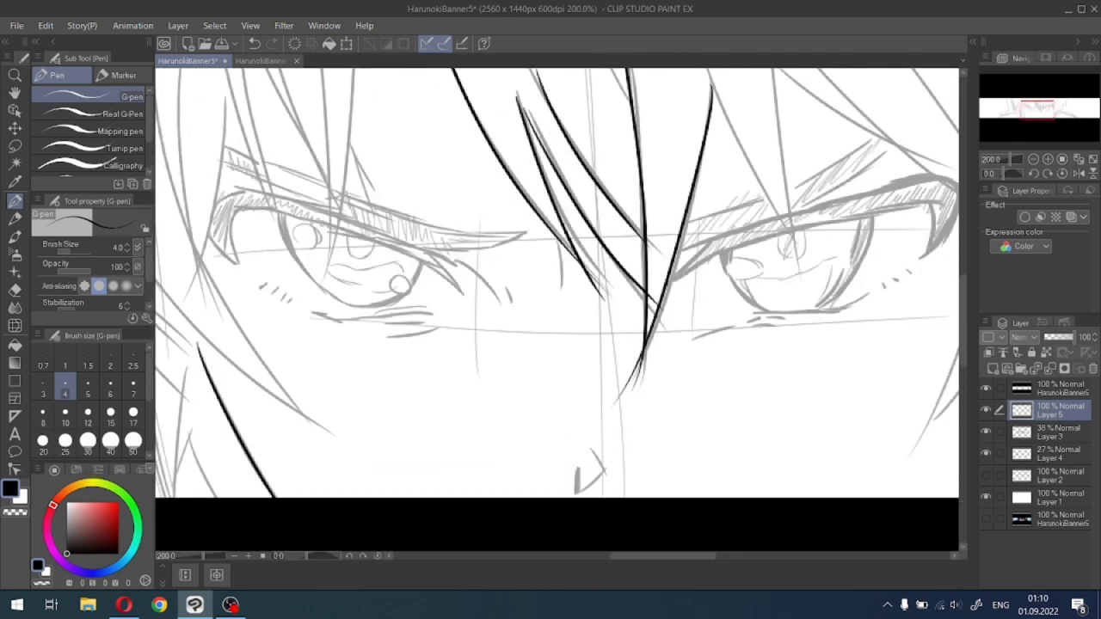
left_click(15, 290)
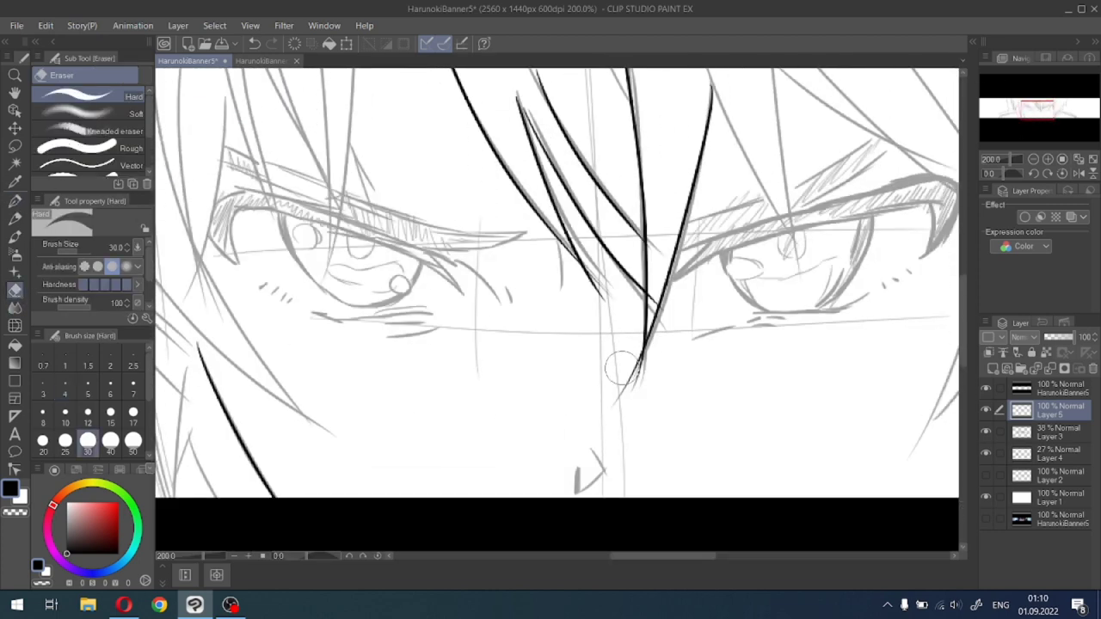
mouse_move(628, 394)
left_mouse_down()
mouse_move(634, 381)
mouse_move(610, 381)
mouse_move(645, 369)
mouse_move(623, 393)
left_mouse_up()
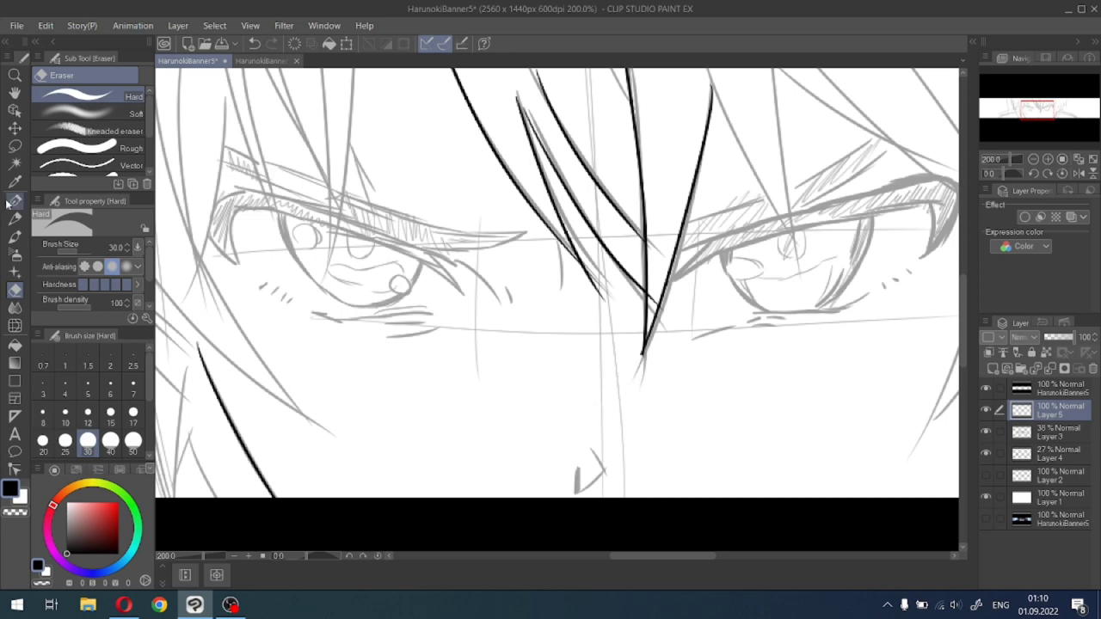
With the G-pen, ink the two converging lines of the bang strand whose tip falls over the left eye's iris.
left_click(15, 201)
left_click_drag(1049, 107, 1035, 92)
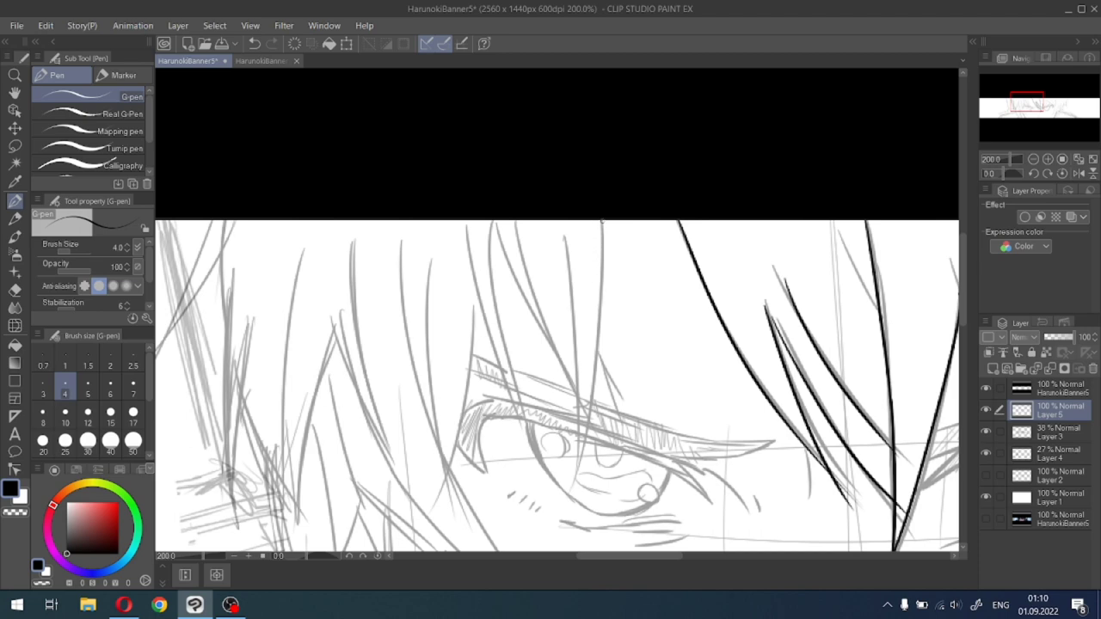
left_click_drag(602, 222, 567, 493)
left_click_drag(565, 239, 568, 497)
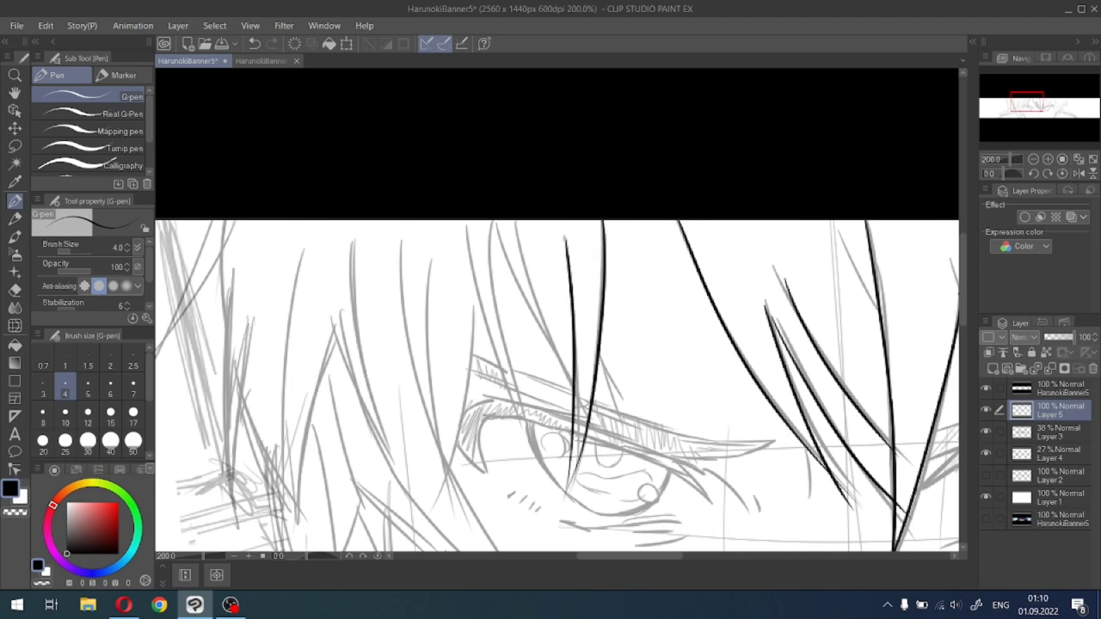
key("ctrl+z")
left_click_drag(564, 237, 569, 475)
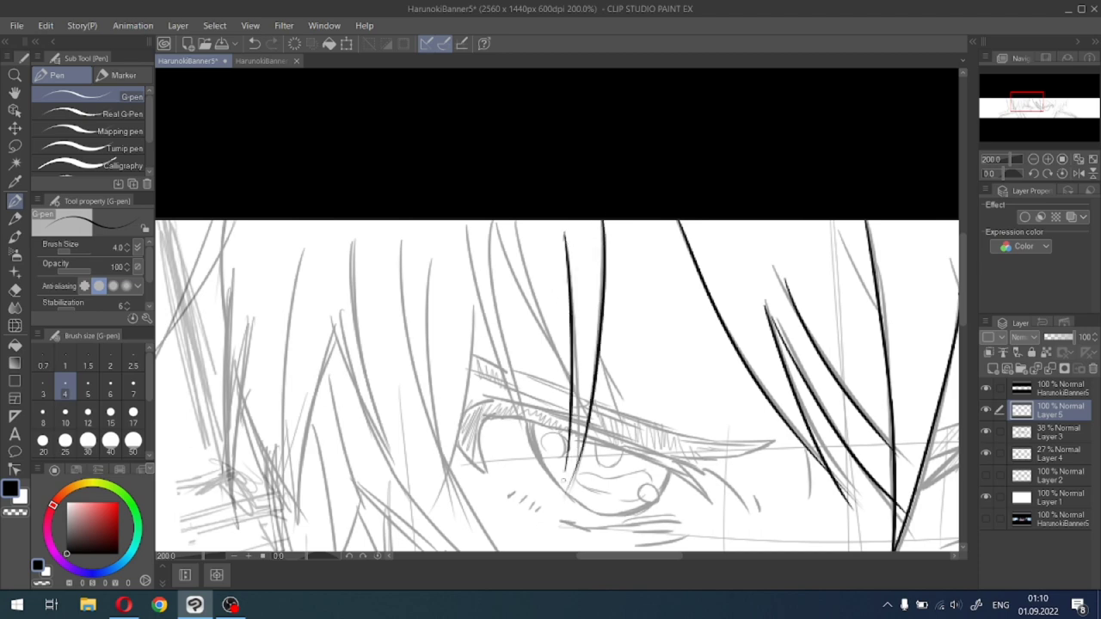
key("ctrl+z")
left_click_drag(565, 237, 571, 482)
key("ctrl+z")
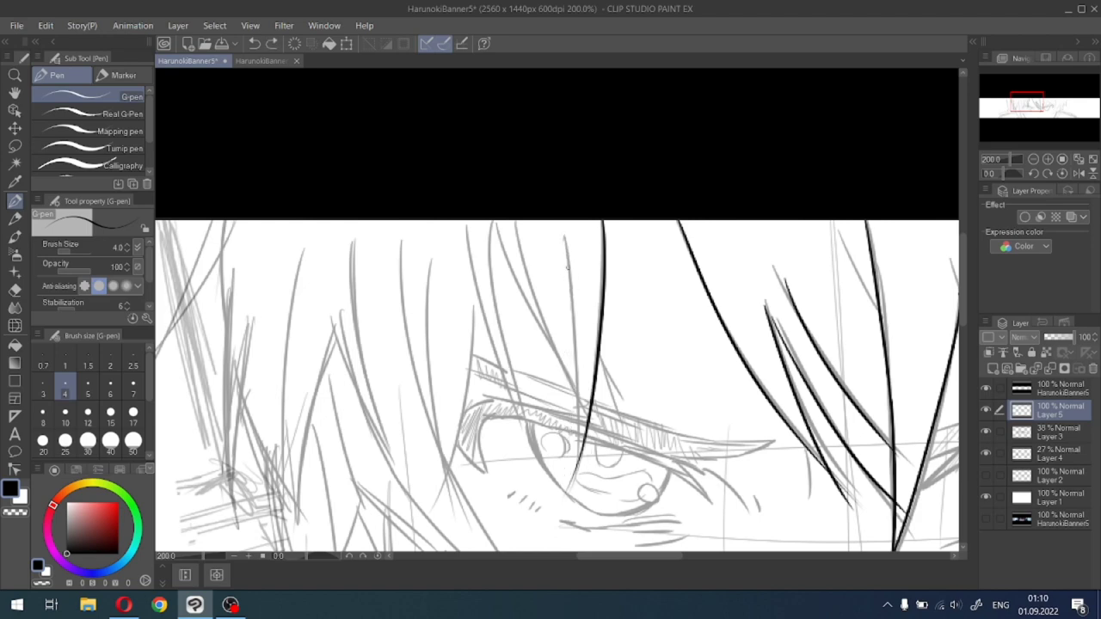
left_click_drag(564, 234, 571, 484)
key("ctrl+z")
left_click_drag(566, 236, 581, 487)
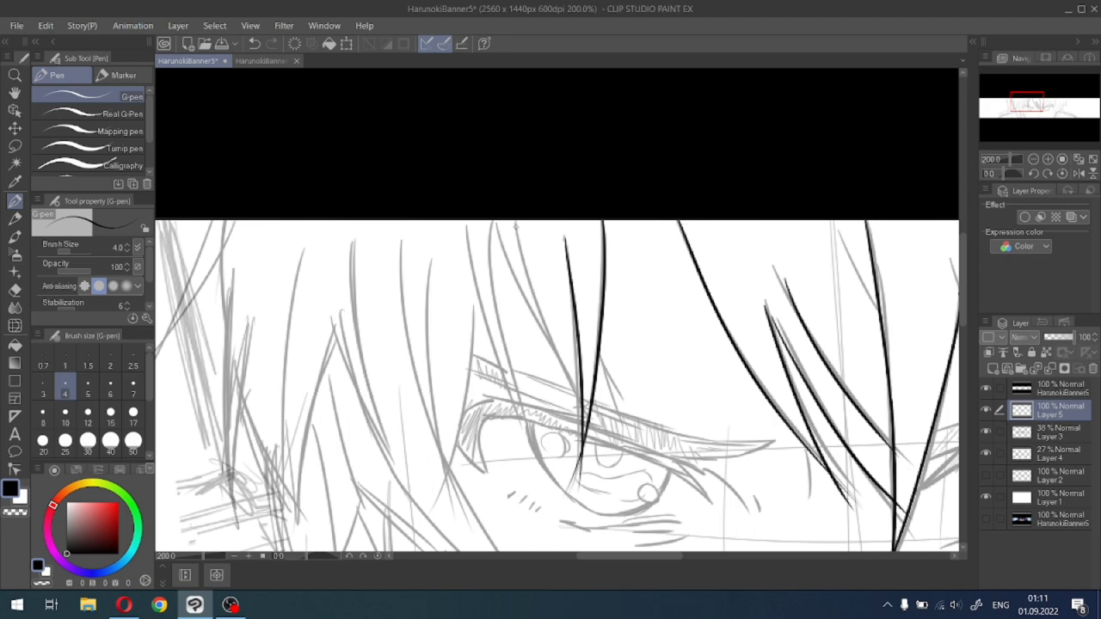
Ink the three curved strand lines running from the artwork's upper edge down over the outer half of the left eye.
left_click_drag(507, 225, 592, 426)
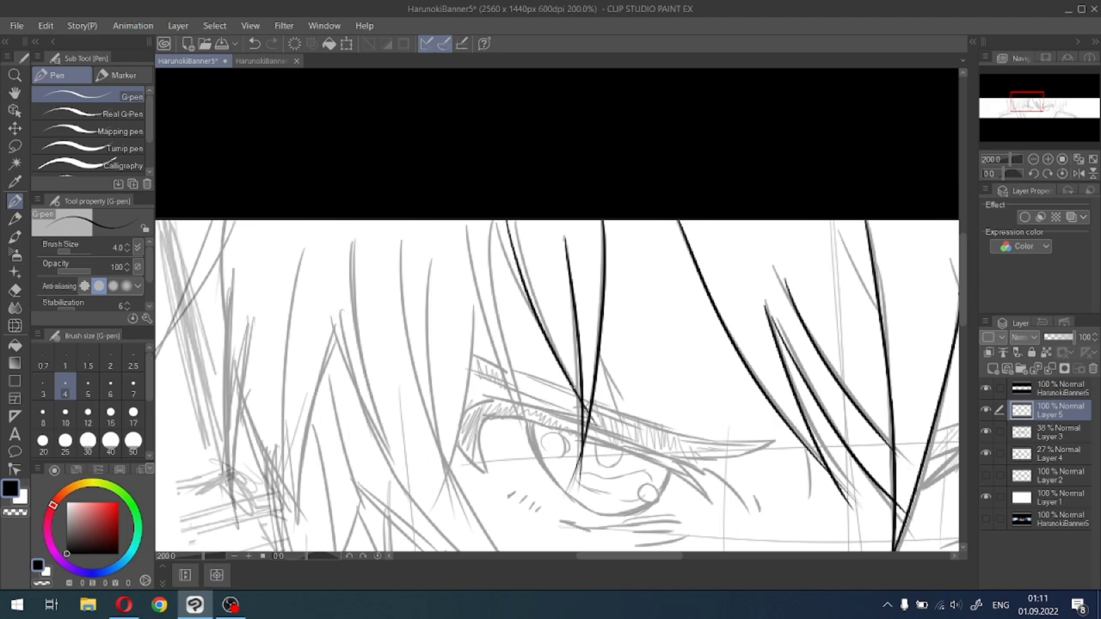
left_click_drag(492, 222, 538, 320)
left_click_drag(493, 225, 544, 475)
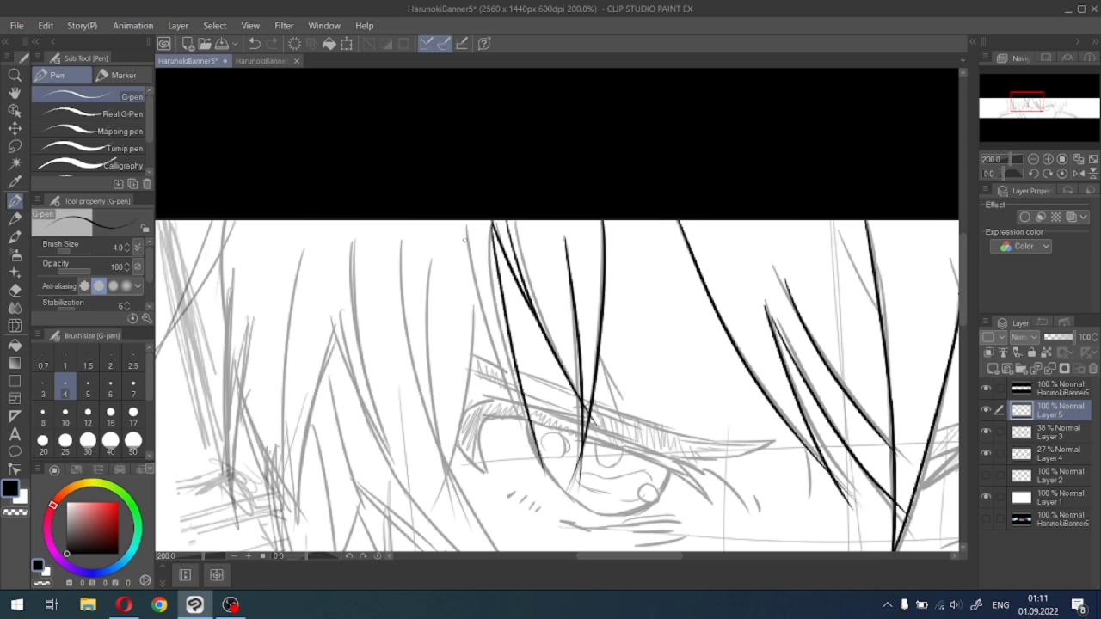
mouse_move(461, 222)
left_mouse_down()
mouse_move(499, 344)
mouse_move(542, 425)
left_mouse_up()
key("ctrl+z")
left_click_drag(461, 222, 518, 425)
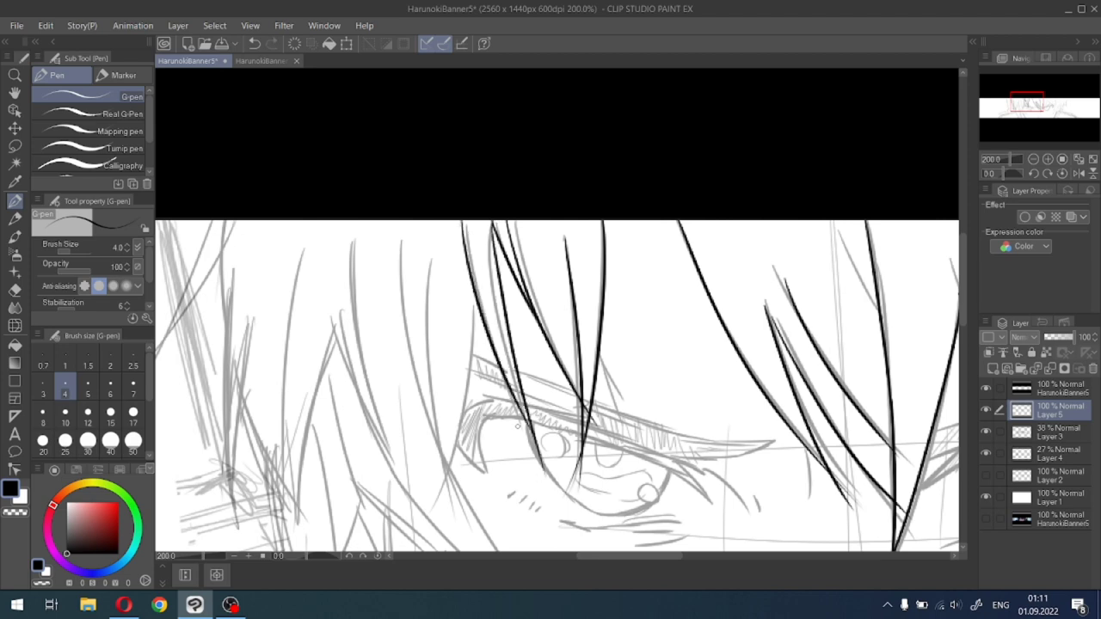
Ink both edges of the narrow strand gap that meet in a point at the left eye's outer corner.
left_click_drag(1035, 97, 1028, 102)
left_click_drag(645, 187, 614, 371)
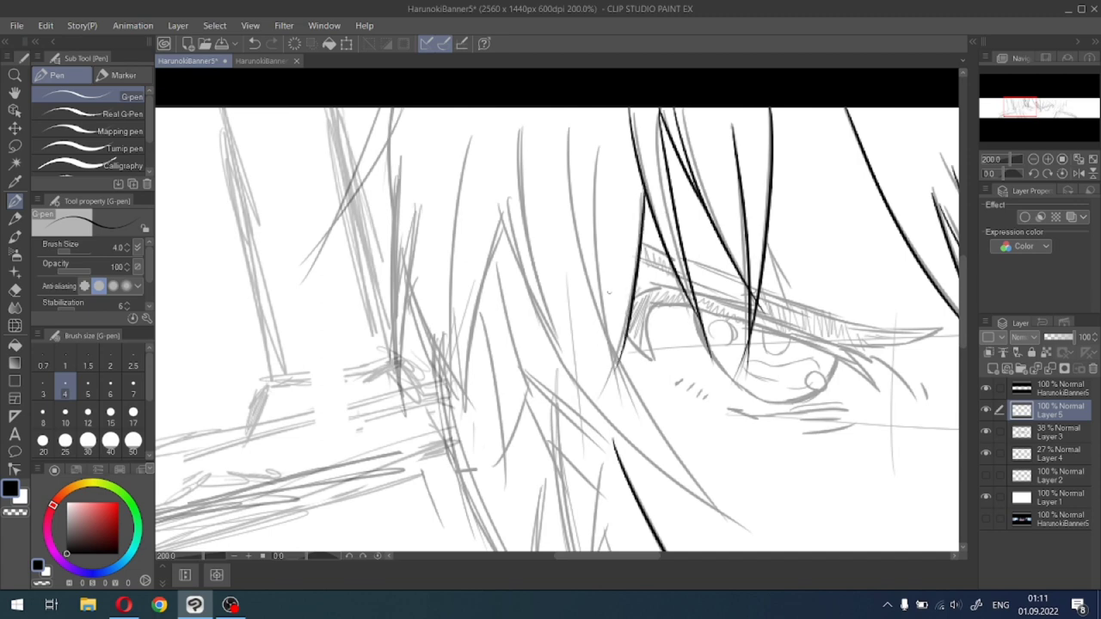
left_click_drag(595, 141, 621, 410)
key("ctrl+z")
left_click_drag(591, 129, 623, 363)
key("ctrl+z")
left_click_drag(586, 129, 620, 356)
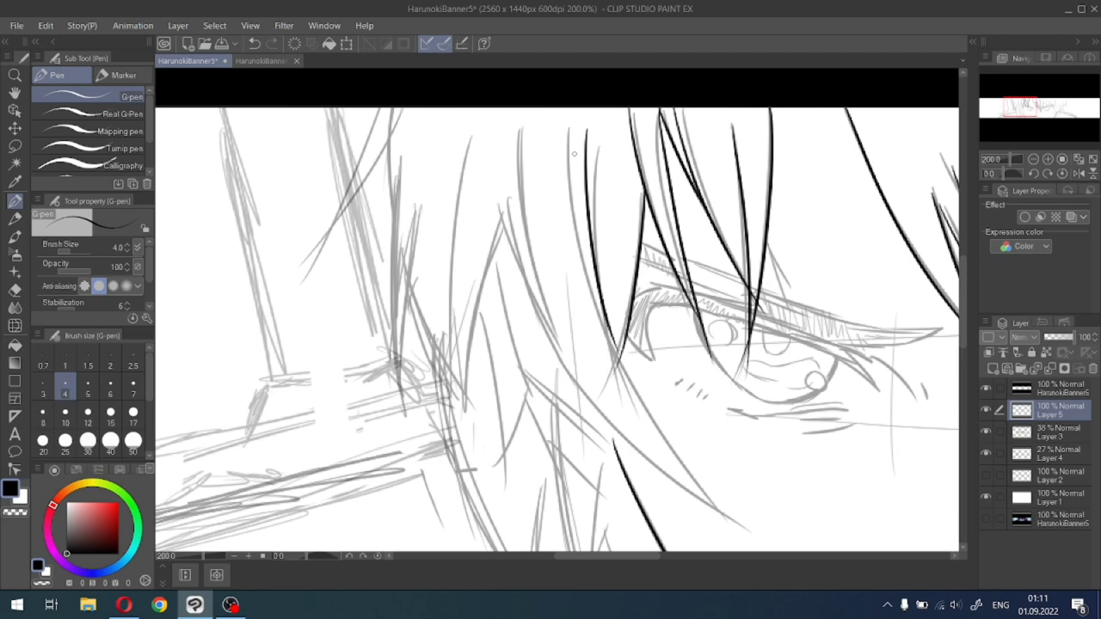
Try to ink the long outer hair line in two strokes, from above the left eye's outer corner down across the cheek.
mouse_move(565, 127)
left_mouse_down()
mouse_move(584, 242)
mouse_move(675, 447)
left_mouse_up()
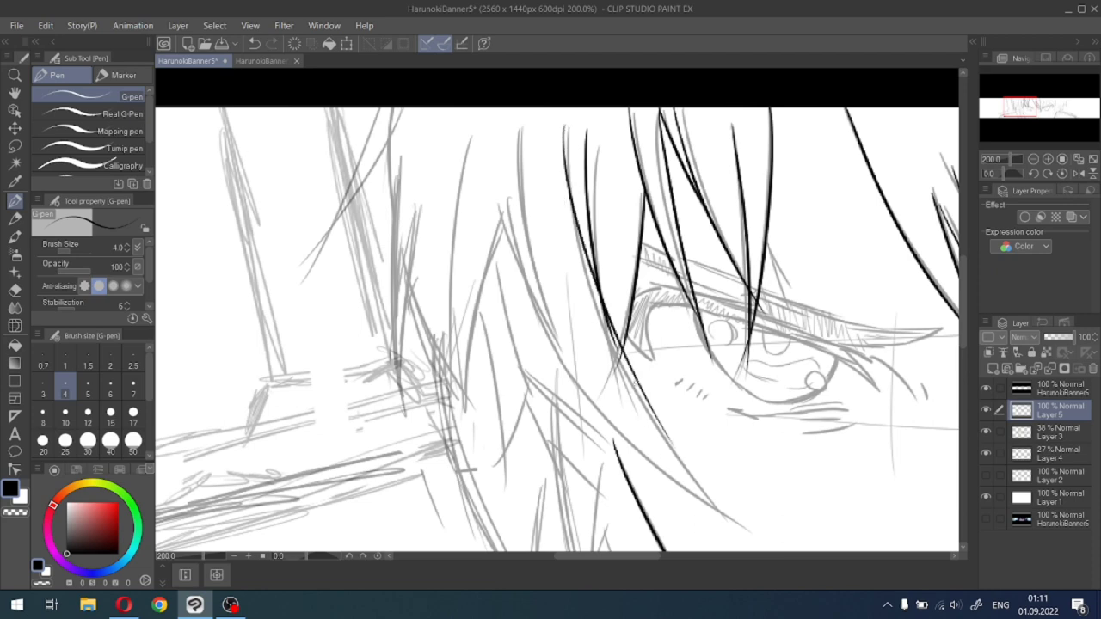
left_click_drag(635, 382, 738, 541)
key("ctrl+z")
left_click_drag(607, 322, 732, 509)
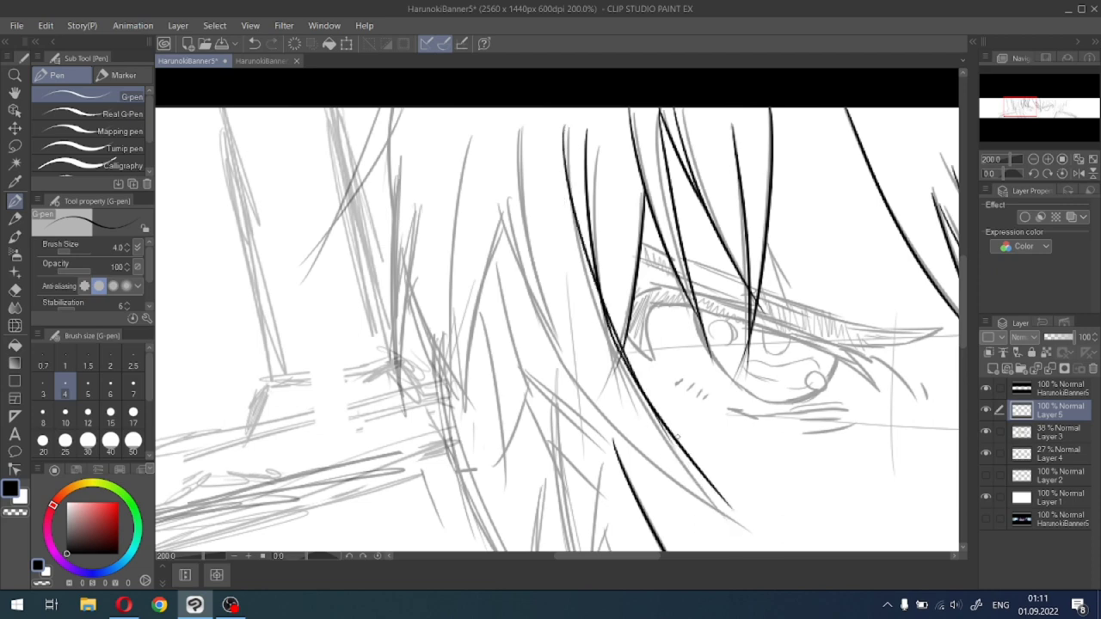
left_click_drag(1004, 114, 1010, 115)
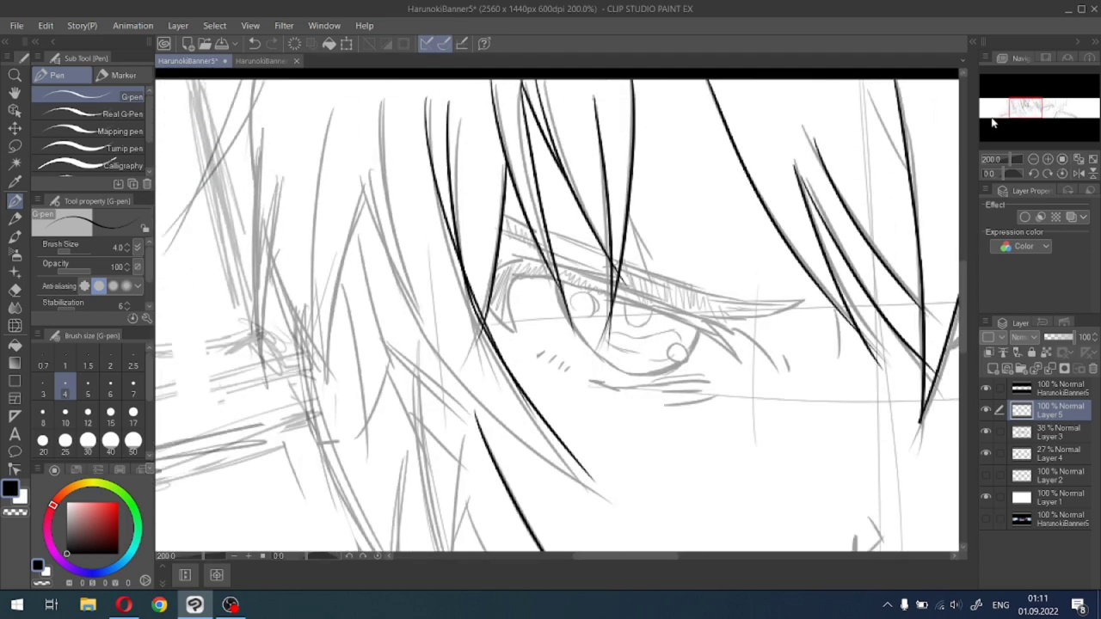
key("ctrl+z")
key("ctrl+z")
Ink the cheek strand's upper edge from the left eye's outer corner down to its tip on the cheek.
left_click_drag(460, 272, 568, 504)
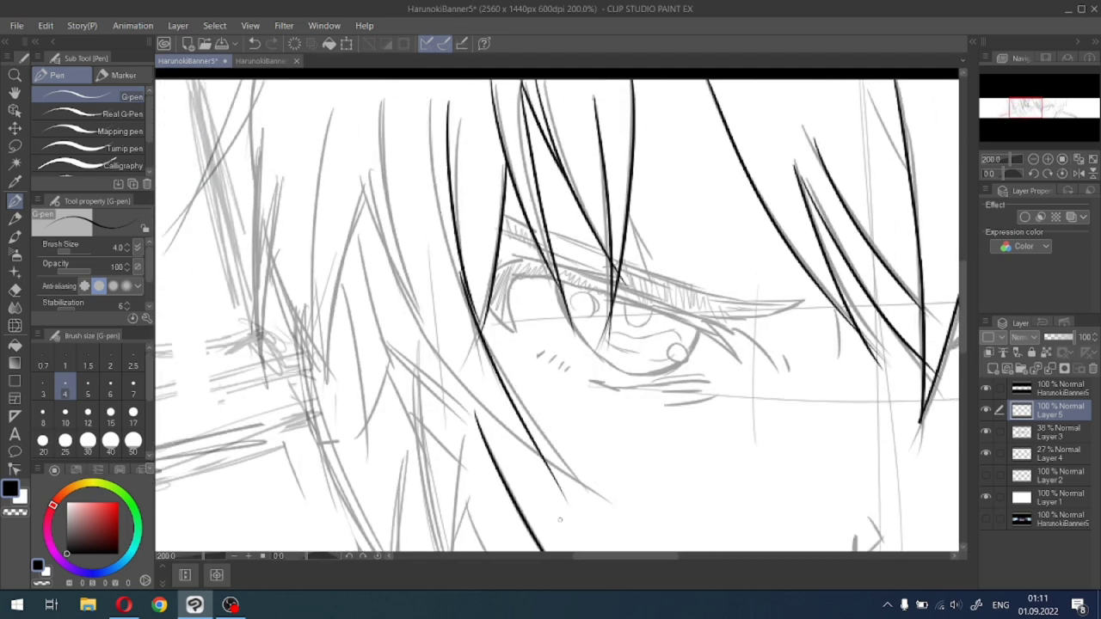
key("ctrl+z")
mouse_move(469, 280)
left_mouse_down()
mouse_move(533, 411)
mouse_move(587, 481)
left_mouse_up()
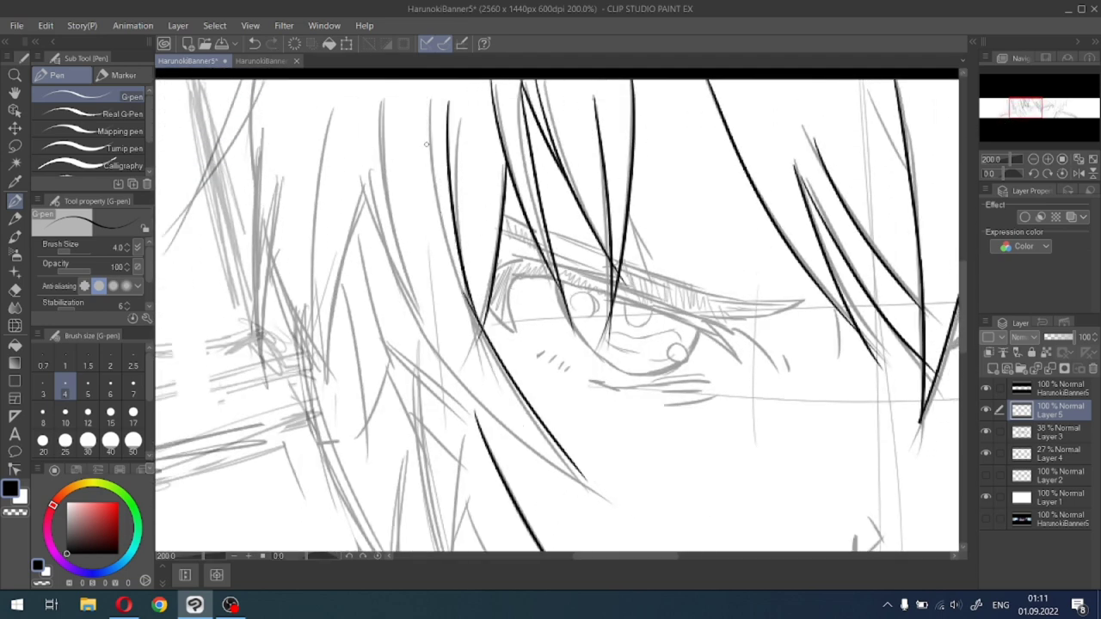
Ink a short slanted strand line that runs down into the point at the left eye's outer corner.
mouse_move(421, 111)
left_mouse_down()
mouse_move(427, 151)
mouse_move(504, 320)
left_mouse_up()
key("ctrl+z")
left_click_drag(418, 153, 495, 337)
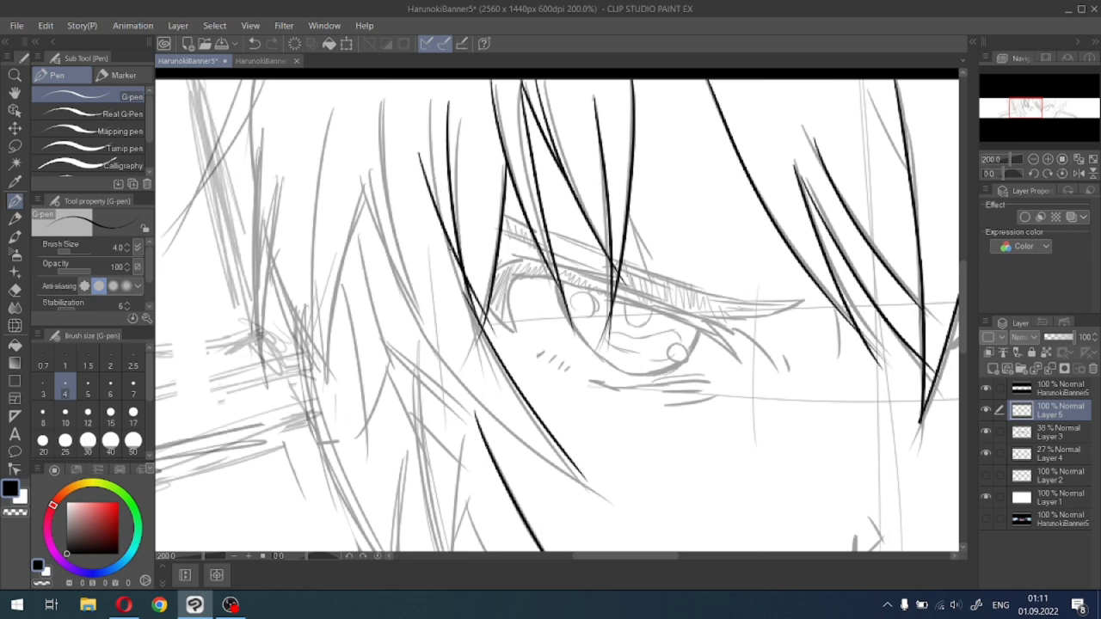
key("ctrl+z")
left_click_drag(418, 179, 490, 339)
key("ctrl+z")
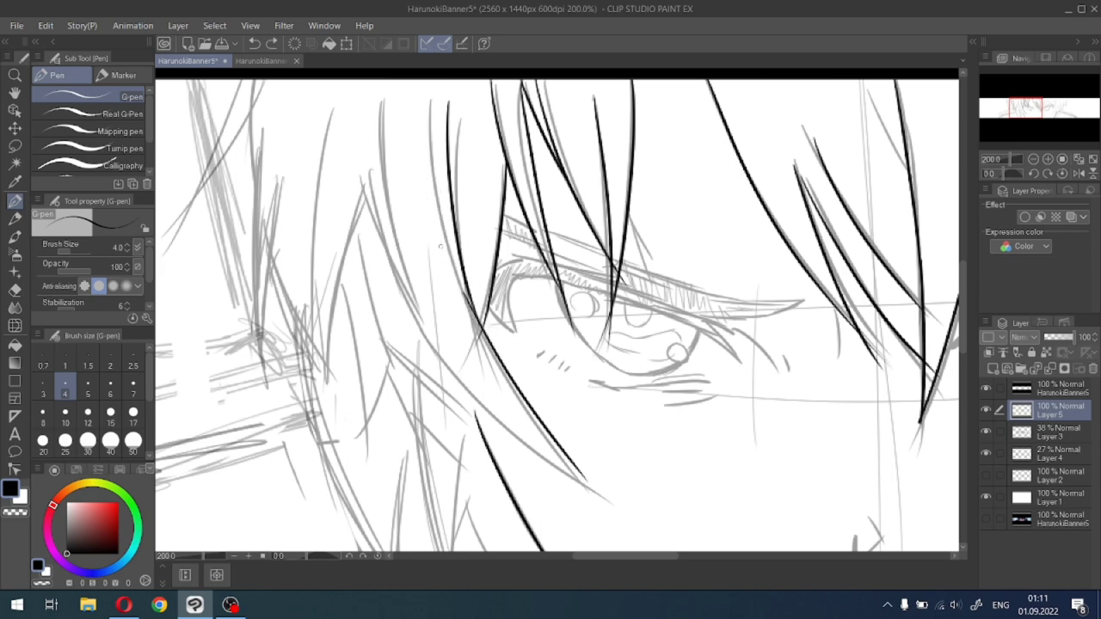
left_click_drag(421, 196, 487, 331)
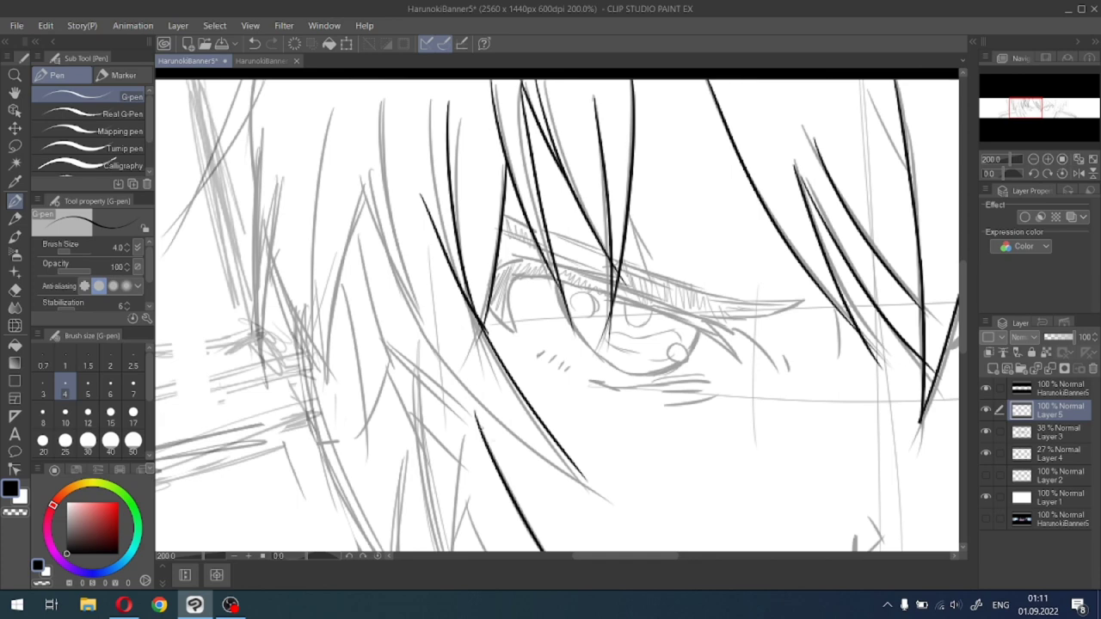
Ink the lower part of the cheek strand's bottom edge, curving down to the pointed tip below the left eye.
left_click_drag(418, 315, 600, 532)
key("ctrl+z")
mouse_move(440, 358)
left_mouse_down()
mouse_move(549, 464)
mouse_move(619, 510)
left_mouse_up()
key("ctrl+z")
mouse_move(441, 358)
left_mouse_down()
mouse_move(552, 435)
mouse_move(600, 492)
left_mouse_up()
left_click_drag(446, 367, 620, 497)
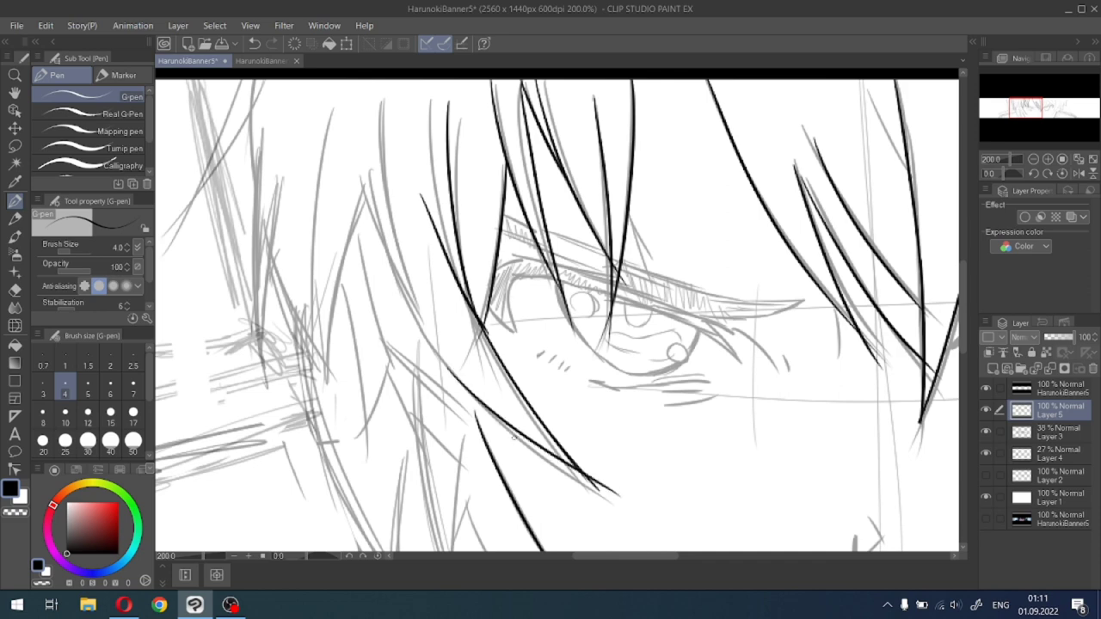
key("ctrl+z")
left_click_drag(460, 384, 600, 487)
key("ctrl+z")
left_click_drag(470, 392, 612, 494)
key("ctrl+z")
left_click_drag(474, 402, 602, 489)
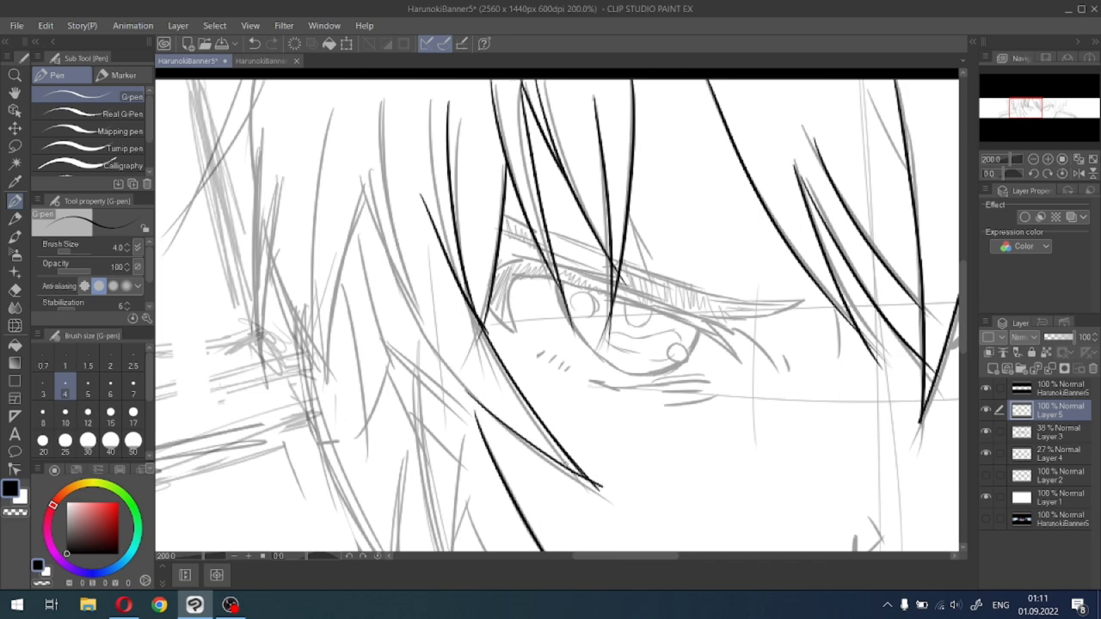
key("ctrl+z")
left_click_drag(471, 397, 612, 494)
key("ctrl+z")
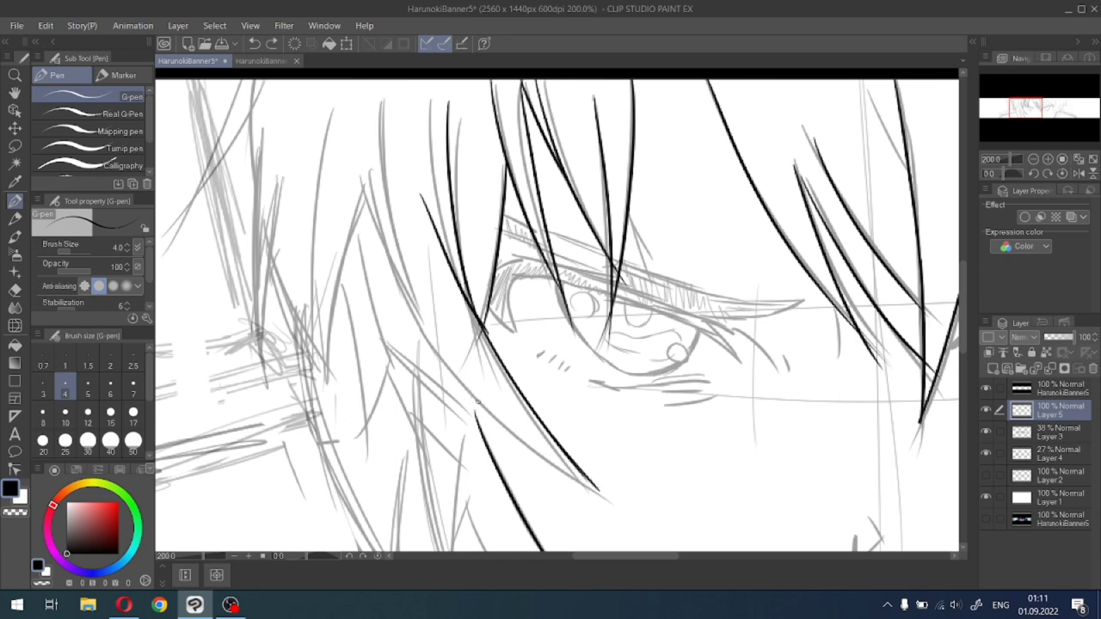
left_click_drag(472, 398, 600, 499)
key("ctrl+z")
left_click_drag(483, 412, 618, 499)
key("ctrl+z")
left_click_drag(493, 418, 609, 496)
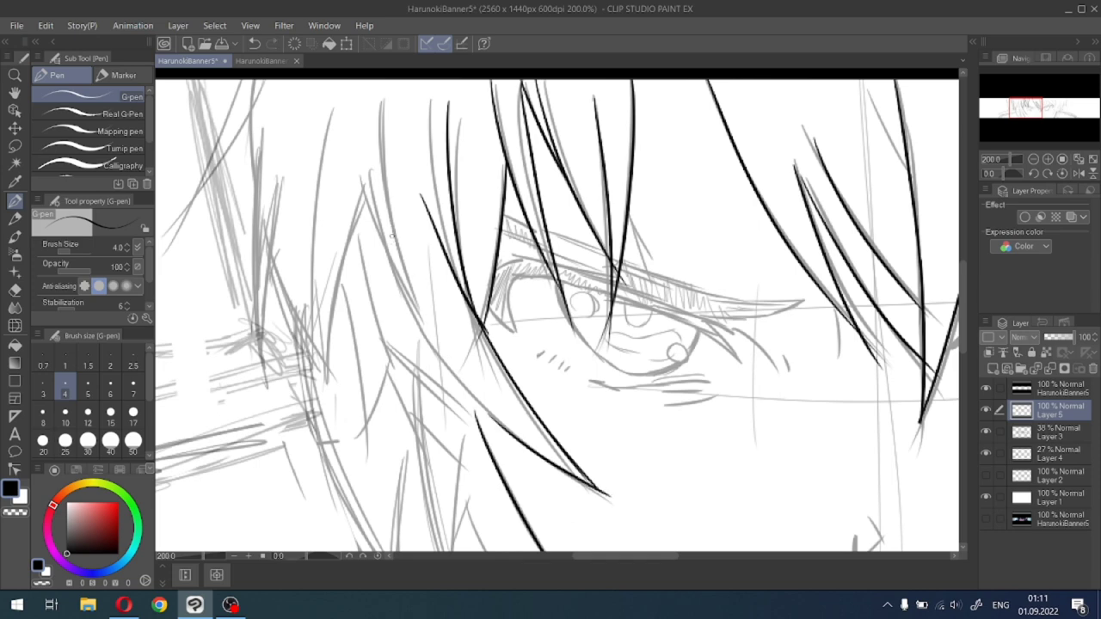
Extend the cheek strand's bottom edge upward with a curve that joins the inked lower part.
left_click_drag(392, 245, 507, 440)
key("ctrl+z")
left_click_drag(389, 258, 505, 425)
key("ctrl+z")
mouse_move(397, 282)
left_mouse_down()
mouse_move(420, 332)
mouse_move(508, 430)
left_mouse_up()
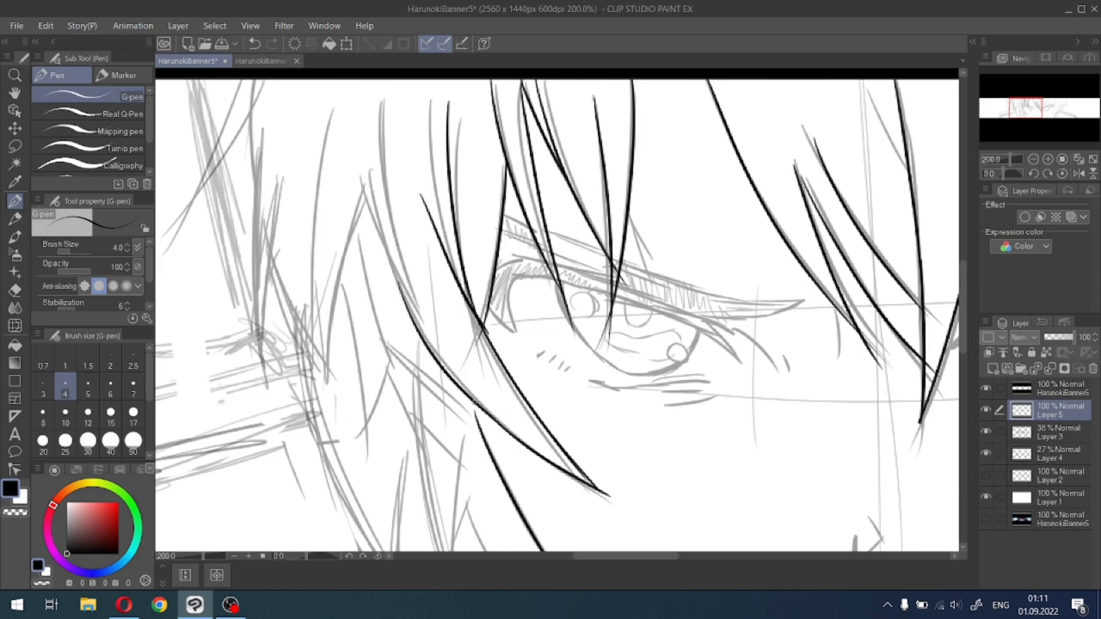
Ink the near-vertical bang line from close to the artwork's upper edge down to the middle of the right eye.
scroll(491, 320, "down", 2)
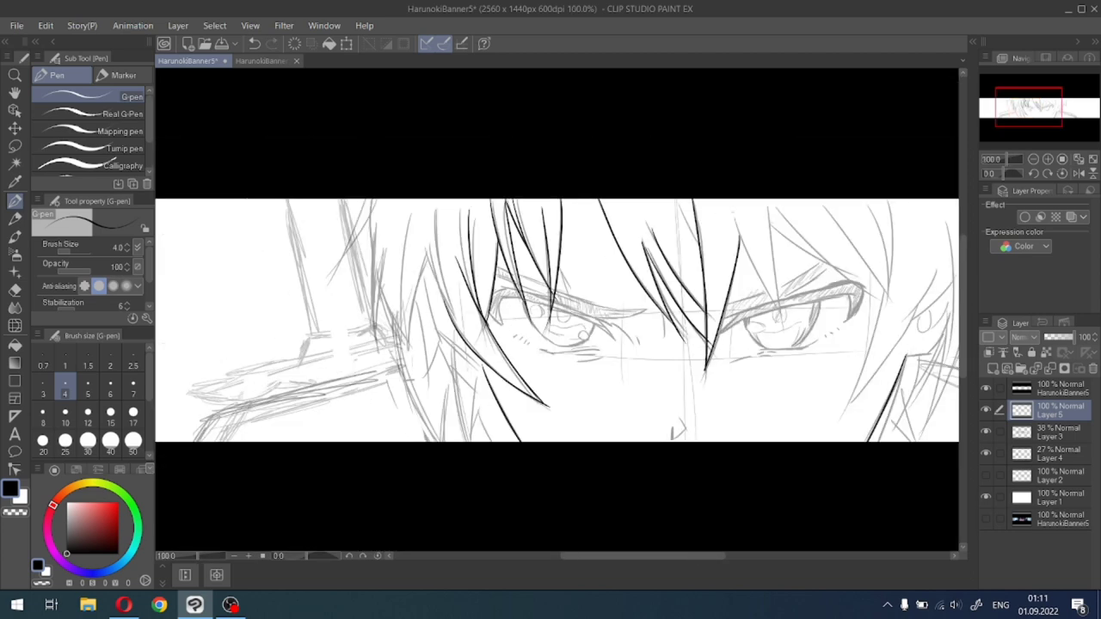
left_click_drag(1025, 93, 1048, 94)
key("ctrl+plus")
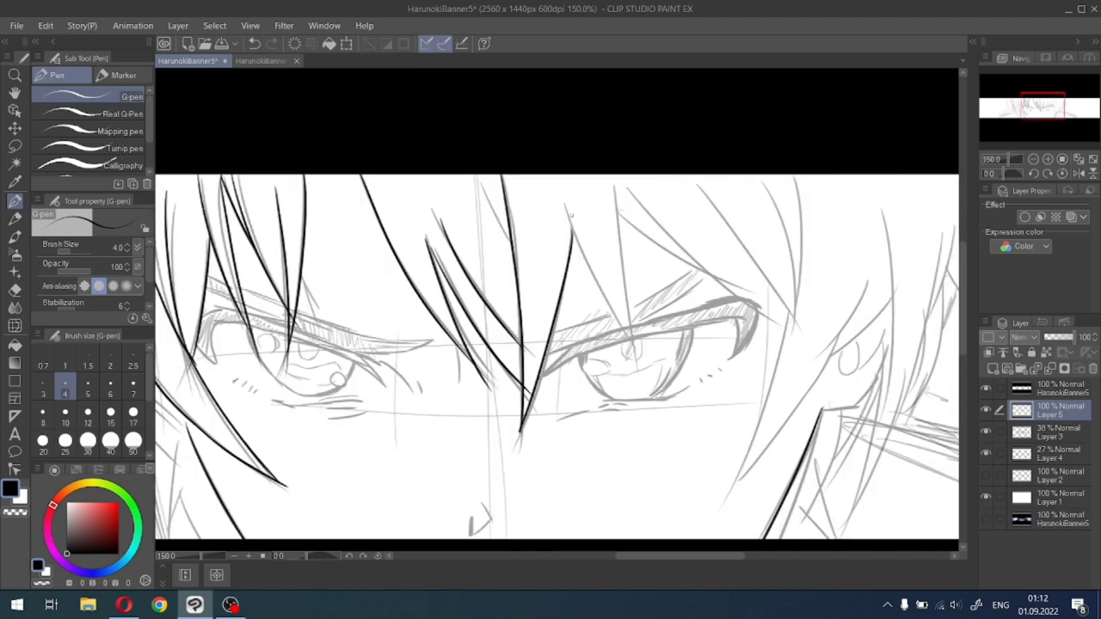
left_click_drag(611, 178, 624, 357)
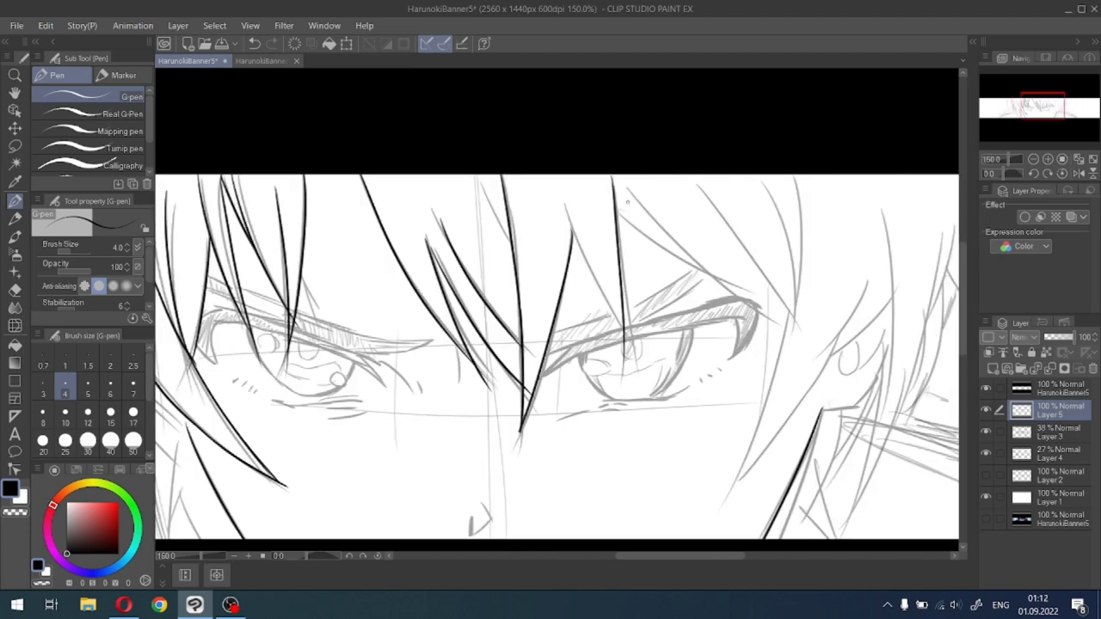
key("ctrl+z")
left_click_drag(616, 183, 629, 385)
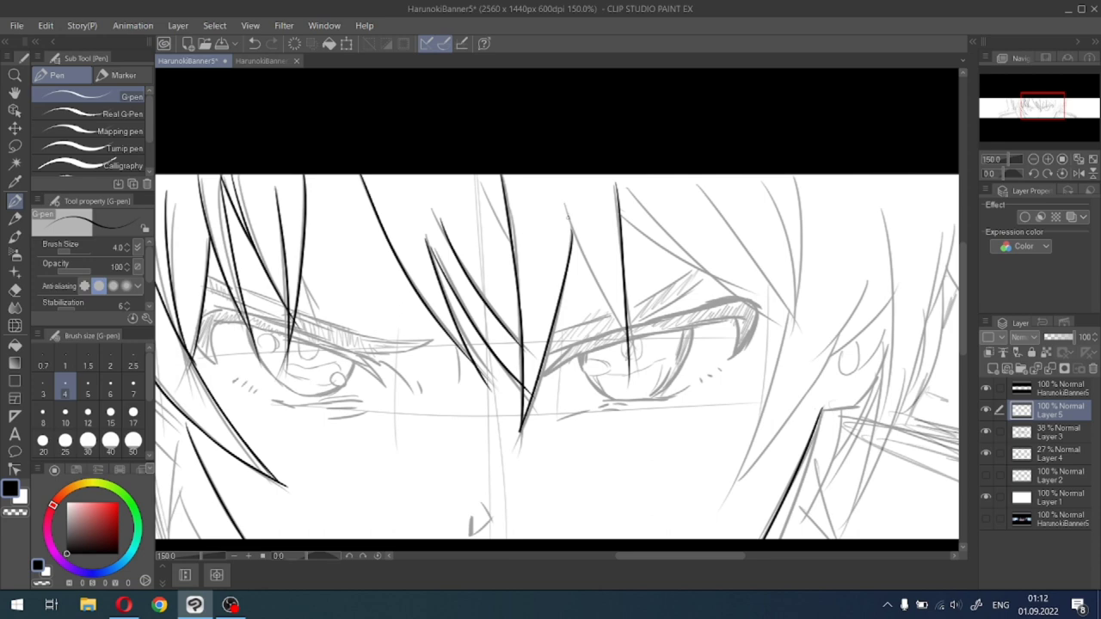
Ink the slanted line from the top of the central bang's right edge to the strand tip over the right eye.
left_click_drag(566, 215, 620, 383)
key("ctrl+z")
left_click_drag(564, 226, 645, 384)
key("ctrl+z")
left_click_drag(572, 236, 628, 368)
Ink the lower edge of the side bang, running diagonally from the vertical bang line to above the right eye's outer corner.
left_click_drag(619, 217, 743, 308)
key("ctrl+z")
left_click_drag(619, 215, 738, 289)
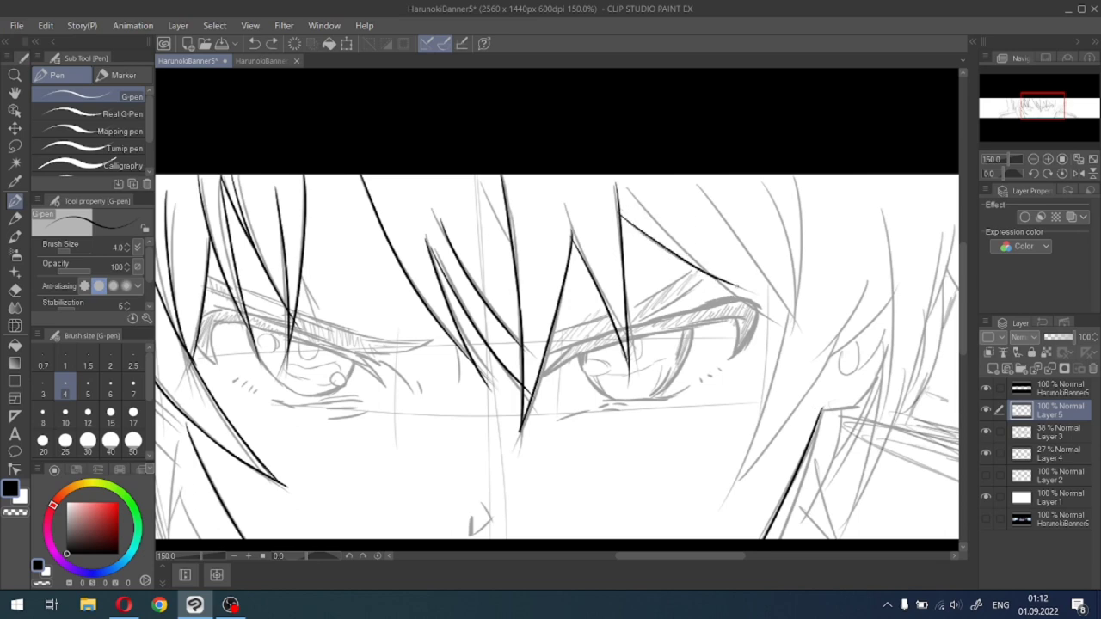
left_click_drag(628, 197, 750, 306)
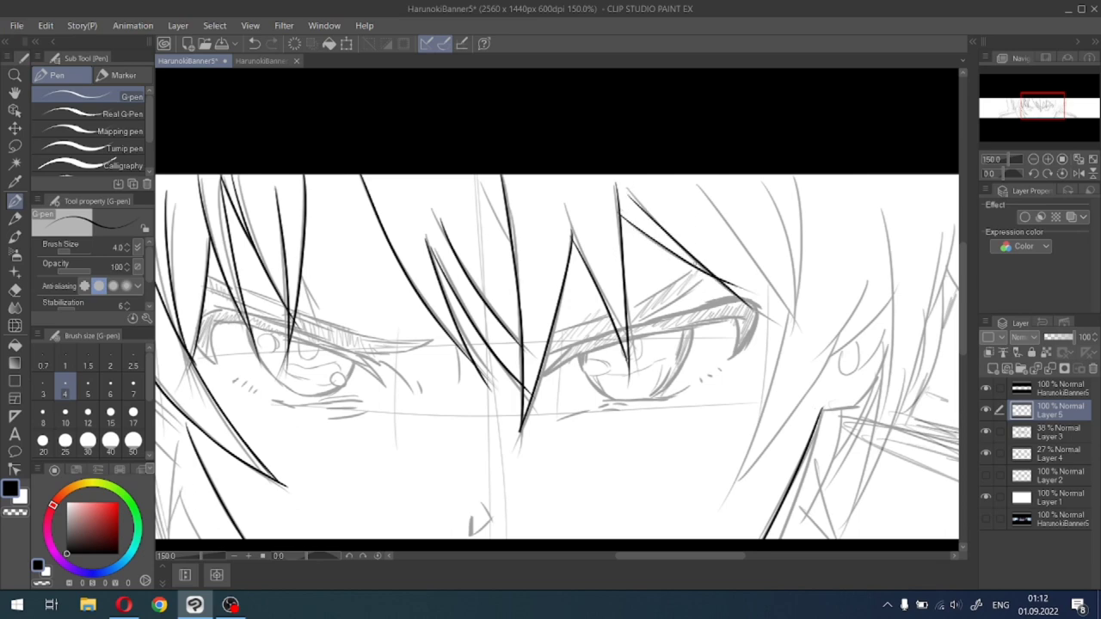
key("ctrl+z")
Ink the side bang's outer curve from the artwork's upper edge and extend its lower edge to the tip beside the right eye.
left_click_drag(696, 176, 783, 332)
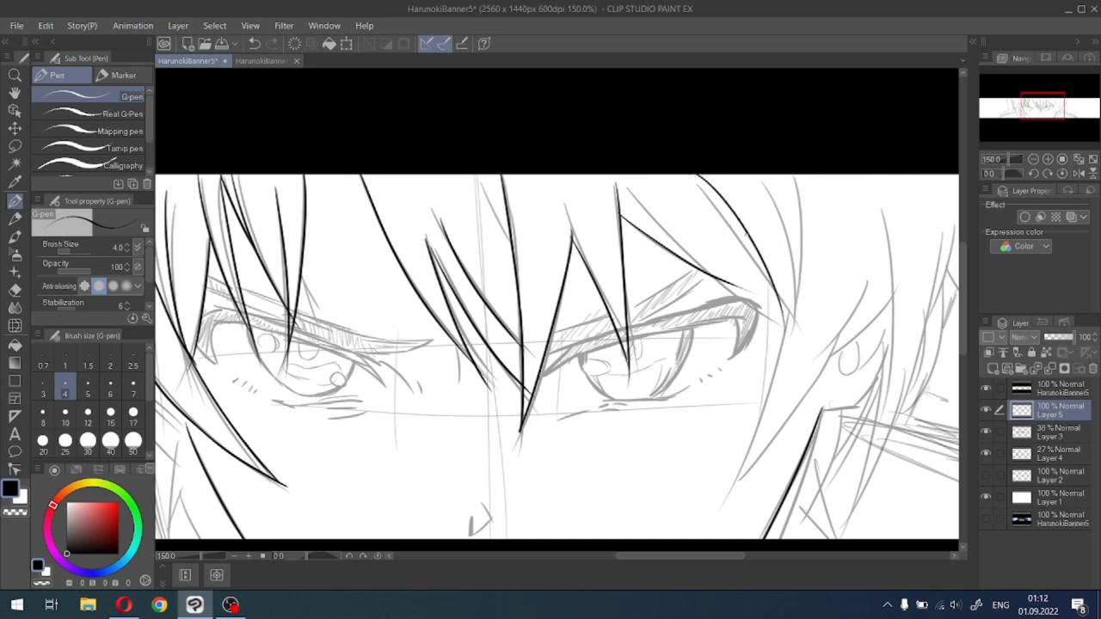
left_click_drag(707, 275, 796, 337)
key("ctrl+z")
left_click_drag(711, 268, 809, 330)
key("ctrl+z")
left_click_drag(714, 277, 780, 315)
key("ctrl+z")
left_click_drag(714, 279, 784, 306)
Ink the long side strand beside the right eye, from the artwork's upper edge down to its pointed tip on the cheek.
left_click_drag(765, 177, 778, 378)
left_click_drag(769, 298, 733, 497)
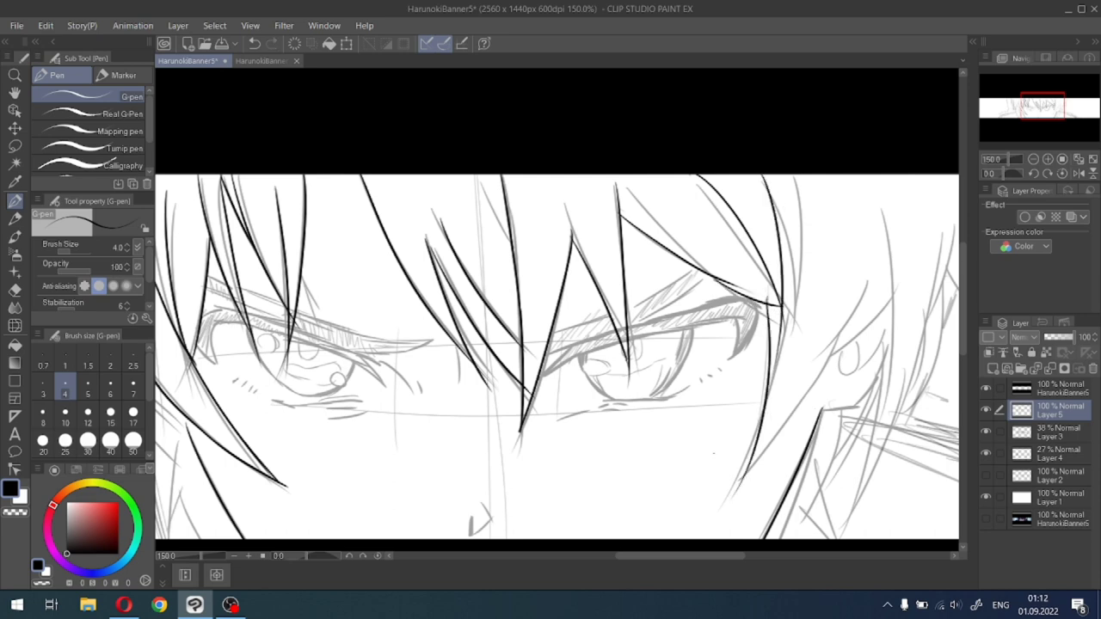
key("ctrl+z")
left_click_drag(780, 296, 733, 508)
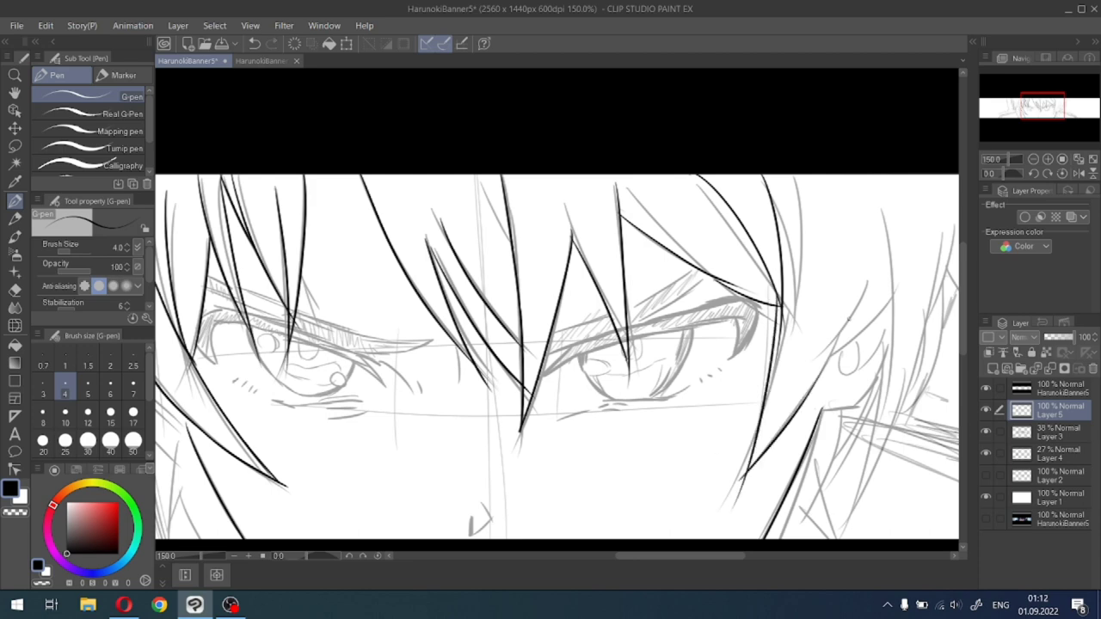
Ink the slanted strand lines above the right ear and the long curved side hair line crossing them.
mouse_move(871, 264)
left_mouse_down()
mouse_move(810, 376)
mouse_move(903, 288)
left_mouse_up()
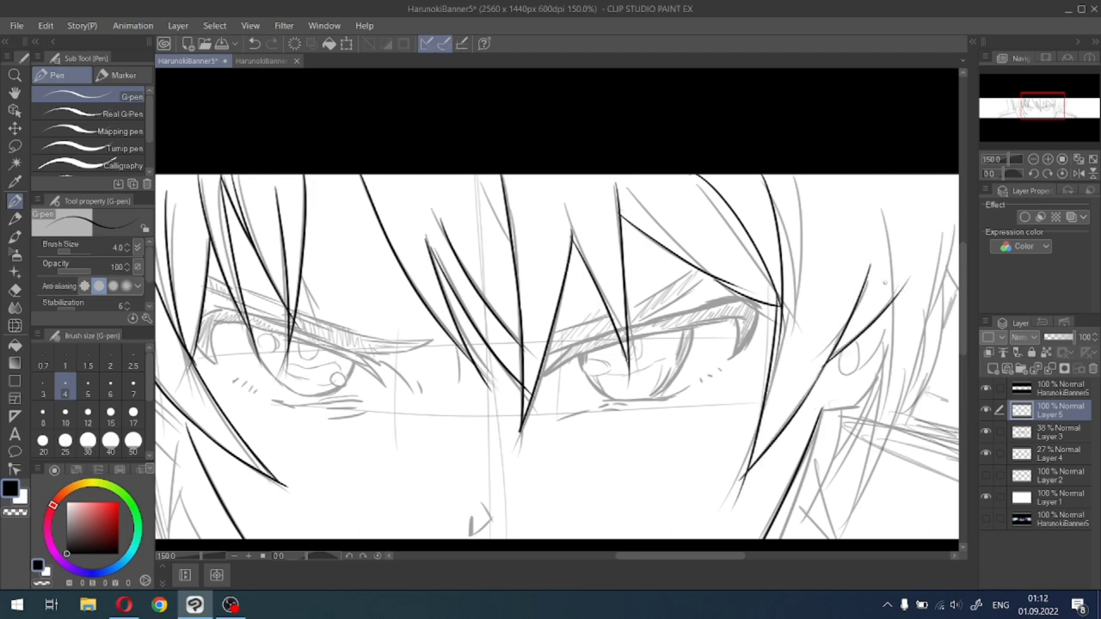
left_click_drag(887, 207, 895, 406)
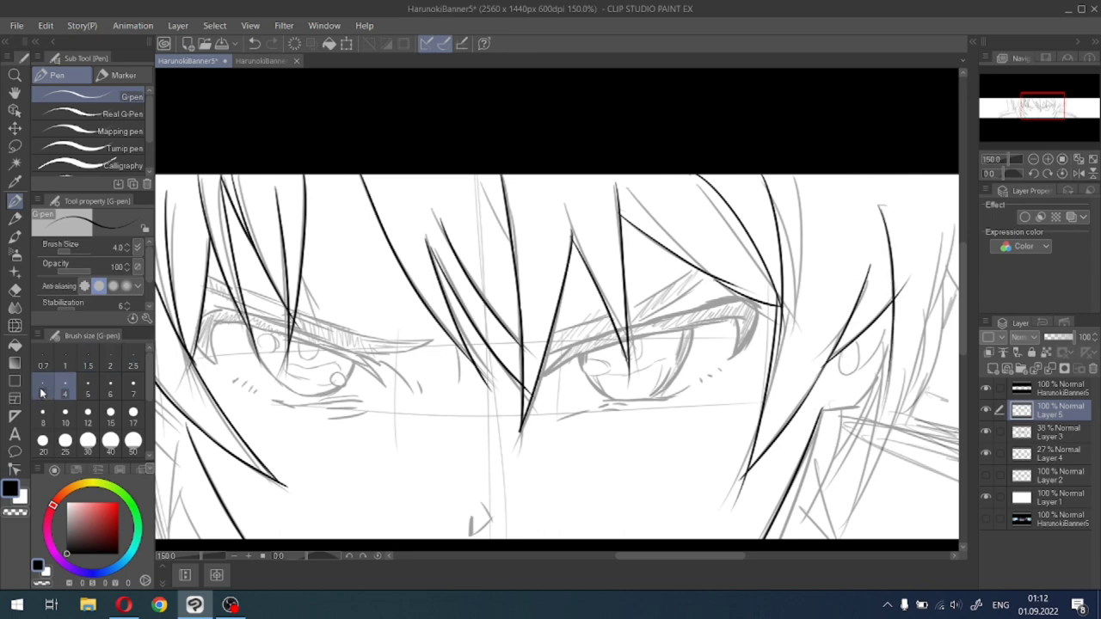
Set the pen size to 3 and ink the thin diagonal inner line of the side bang above the right eye.
left_click(42, 392)
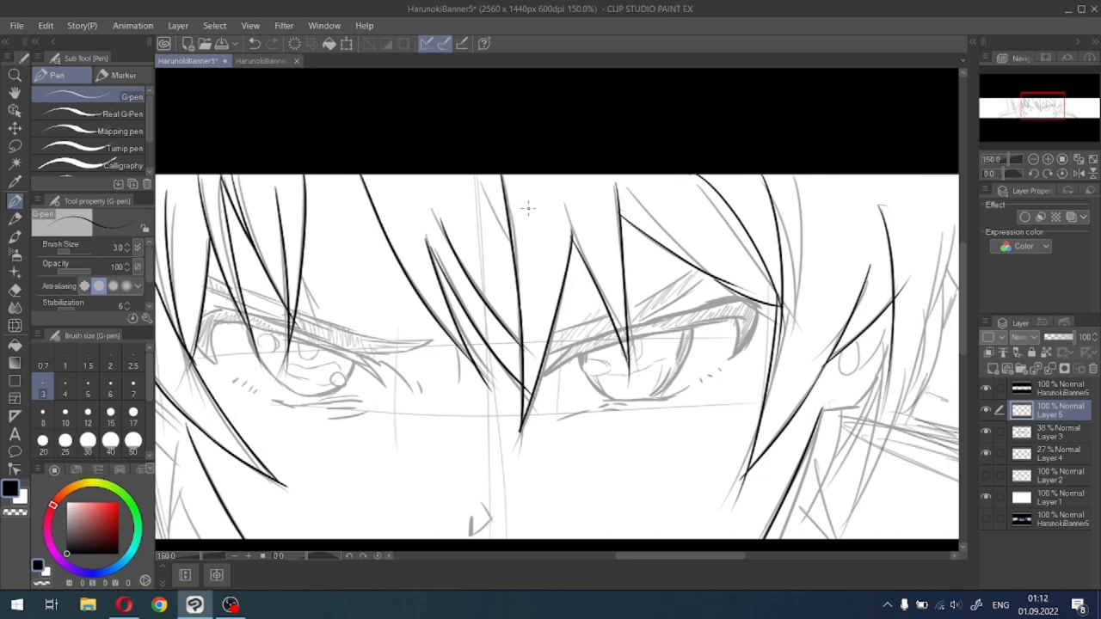
left_click_drag(704, 196, 784, 320)
key("ctrl+z")
left_click_drag(631, 182, 711, 279)
Ink the long hair strand behind the right ear with two curved lines converging to a tip near the artwork's lower edge.
mouse_move(1059, 111)
left_mouse_down()
mouse_move(1042, 112)
mouse_move(1093, 95)
mouse_move(1053, 115)
mouse_move(1053, 105)
left_mouse_up()
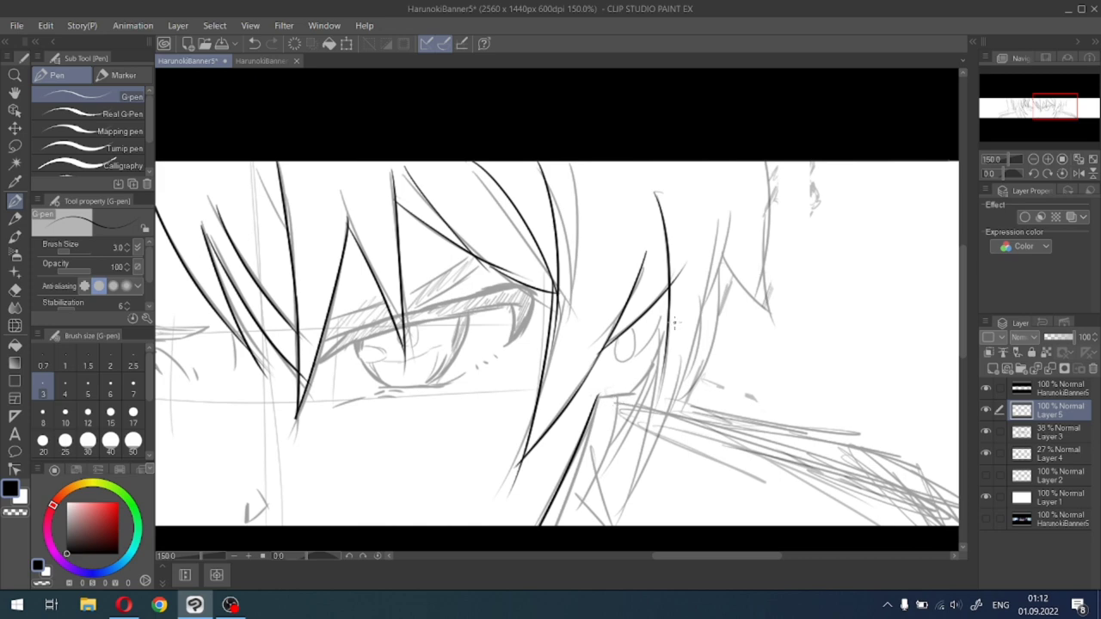
mouse_move(666, 320)
left_mouse_down()
mouse_move(642, 433)
mouse_move(602, 523)
left_mouse_up()
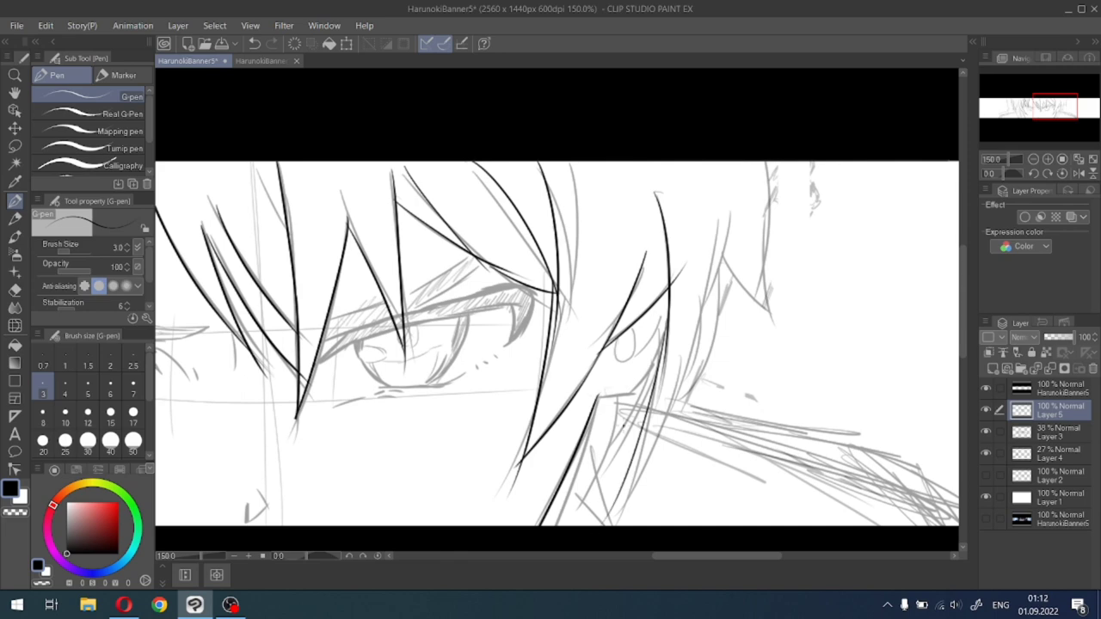
key("ctrl+z")
key("ctrl+y")
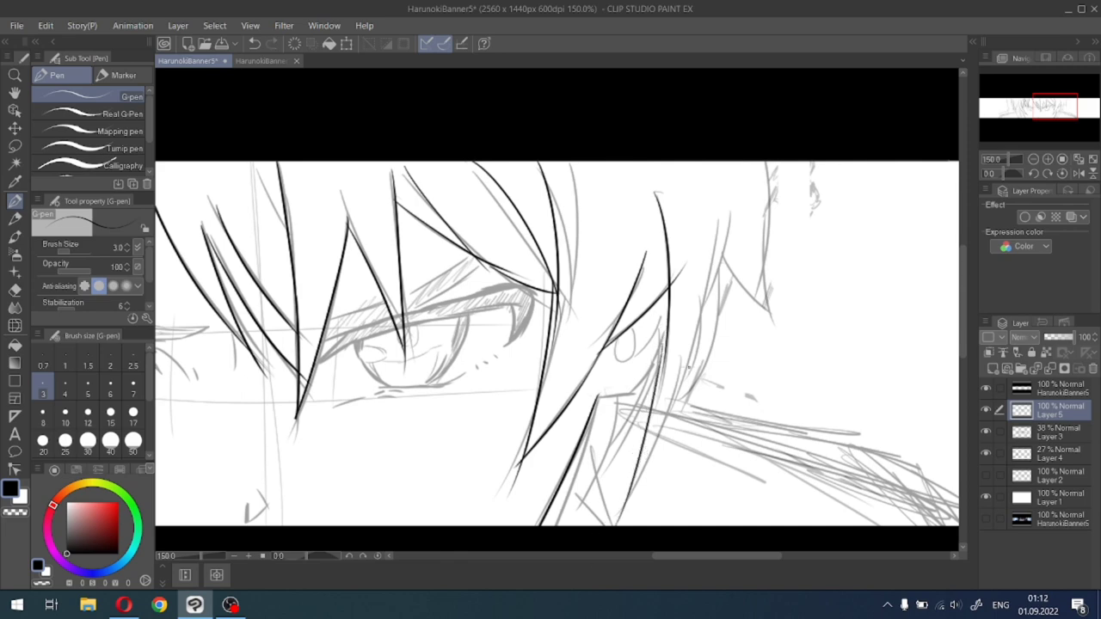
mouse_move(700, 306)
left_mouse_down()
mouse_move(685, 384)
mouse_move(588, 515)
left_mouse_up()
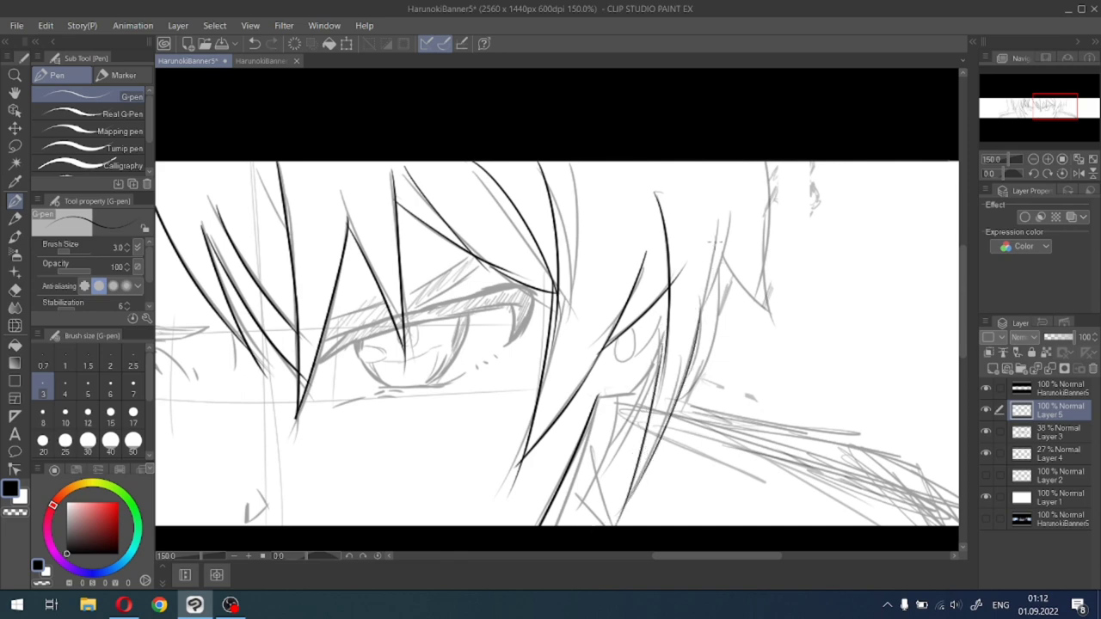
Ink the short overlapping strand lines outside the right ear, curving down to the sketched shape behind the head.
left_click_drag(727, 208, 682, 346)
key("ctrl+z")
left_click_drag(729, 211, 691, 321)
left_click_drag(719, 272, 681, 406)
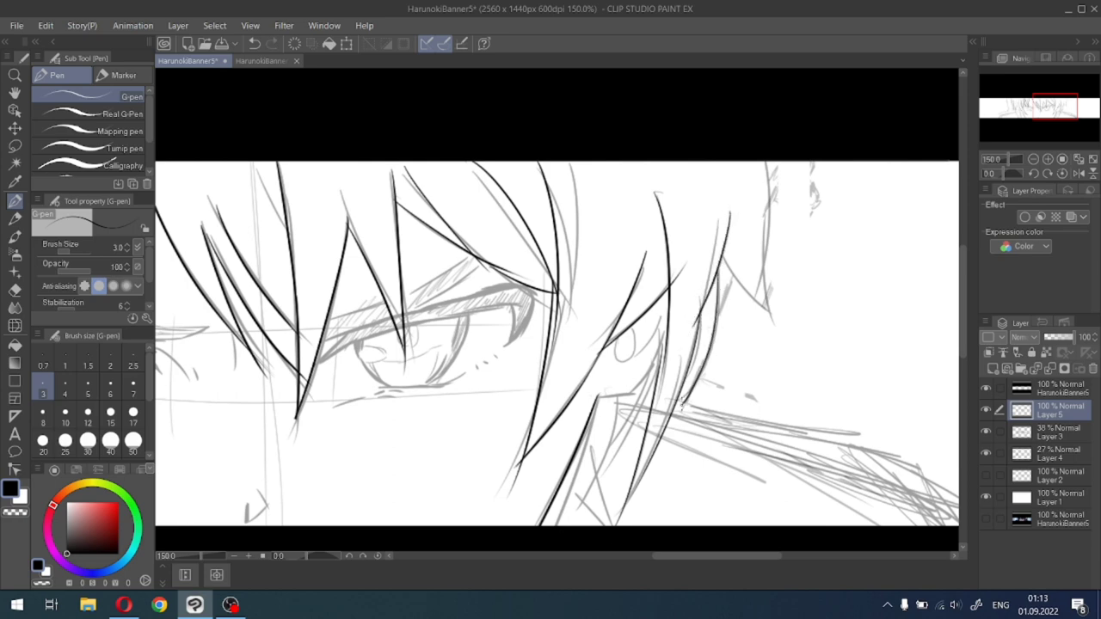
key("ctrl+z")
left_click_drag(702, 316, 678, 385)
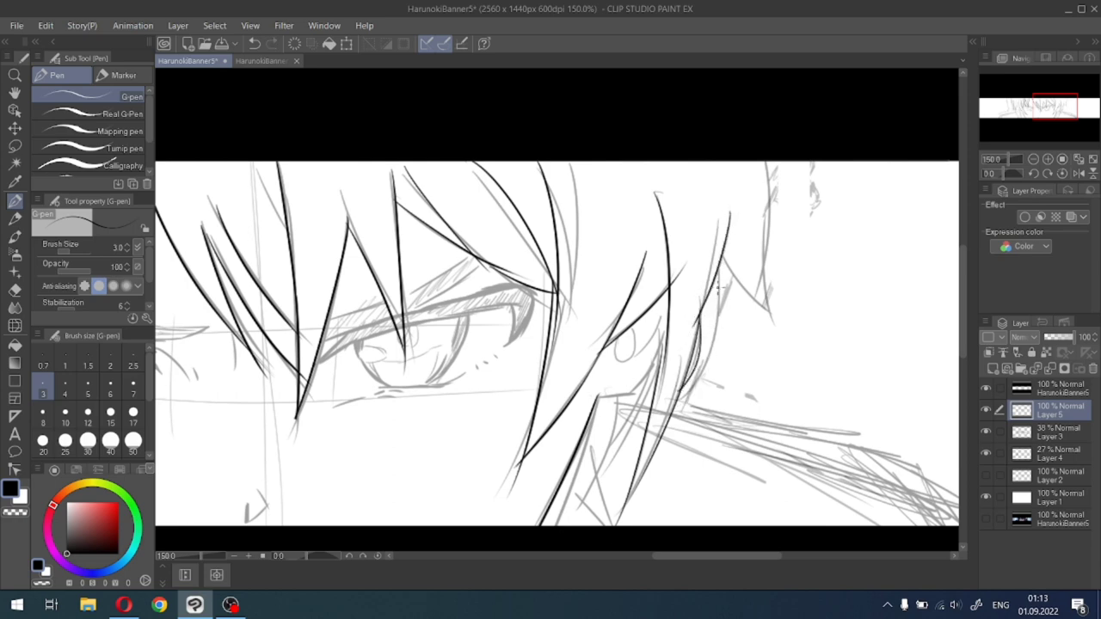
mouse_move(718, 277)
left_mouse_down()
mouse_move(715, 335)
mouse_move(665, 408)
left_mouse_up()
key("ctrl+z")
mouse_move(717, 272)
left_mouse_down()
mouse_move(711, 345)
mouse_move(674, 400)
left_mouse_up()
Ink the outermost pointed strand beyond the right ear, from the artwork's upper edge to its tip, including its inner edge.
left_click_drag(758, 160, 776, 317)
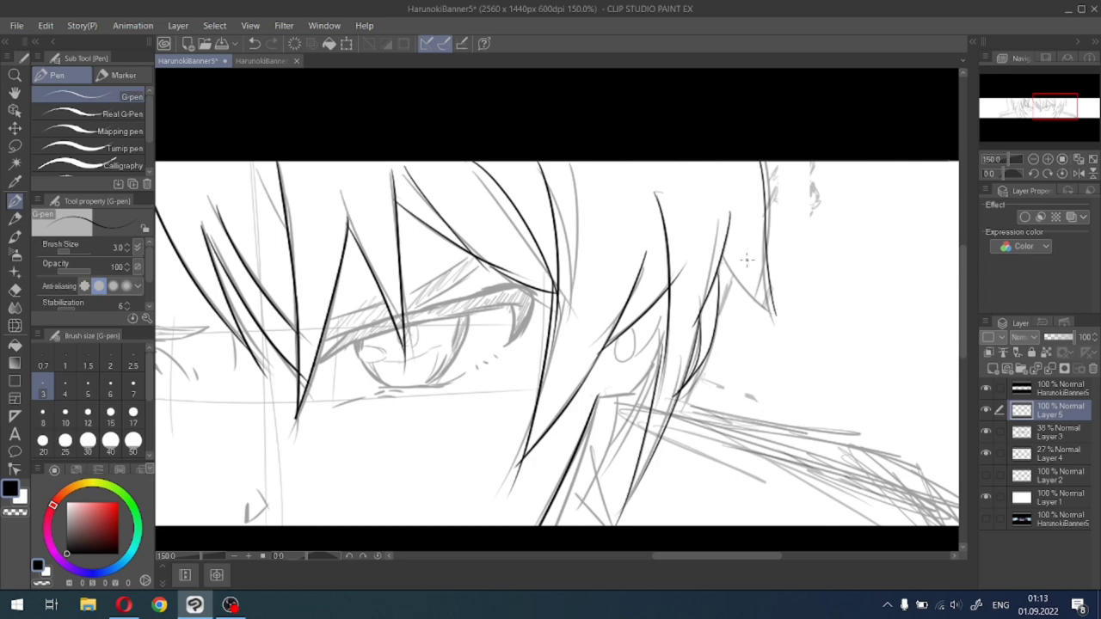
key("ctrl+z")
left_click_drag(760, 162, 772, 327)
left_click_drag(733, 241, 777, 340)
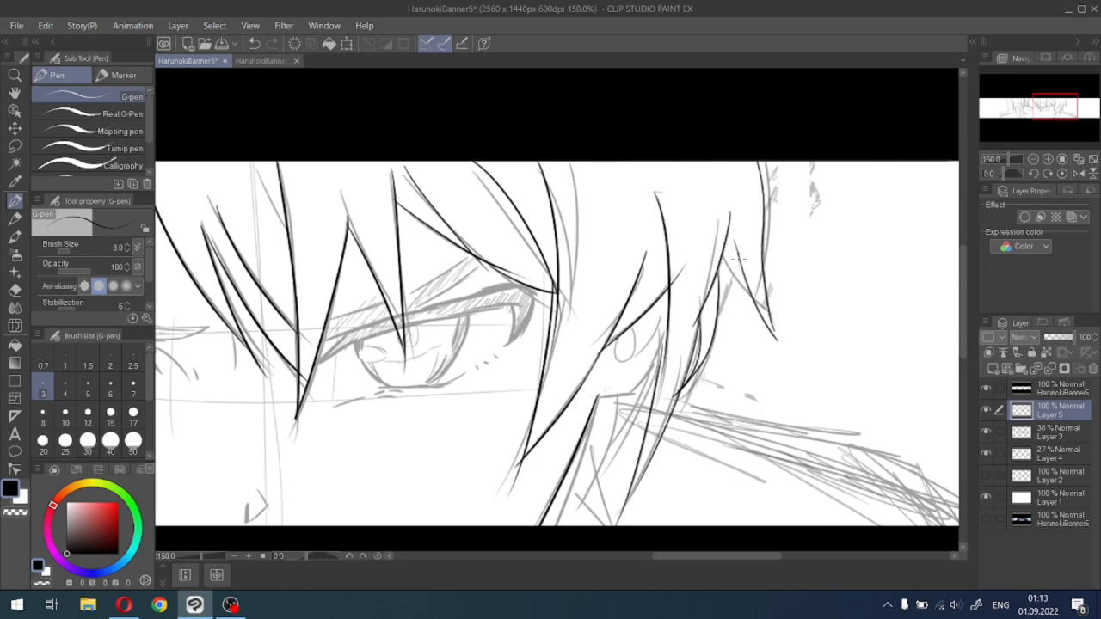
left_click_drag(740, 256, 712, 311)
Set the pen size to 4 and ink the nose and the short nose-bridge line beside the central bangs.
left_click_drag(1047, 102, 1030, 108)
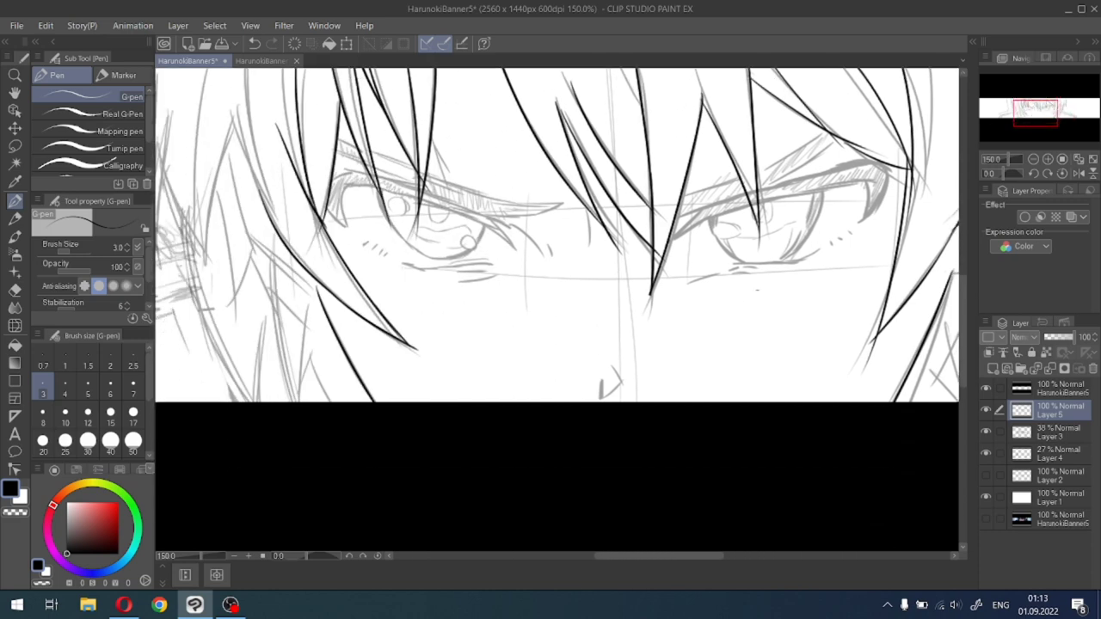
left_click(65, 389)
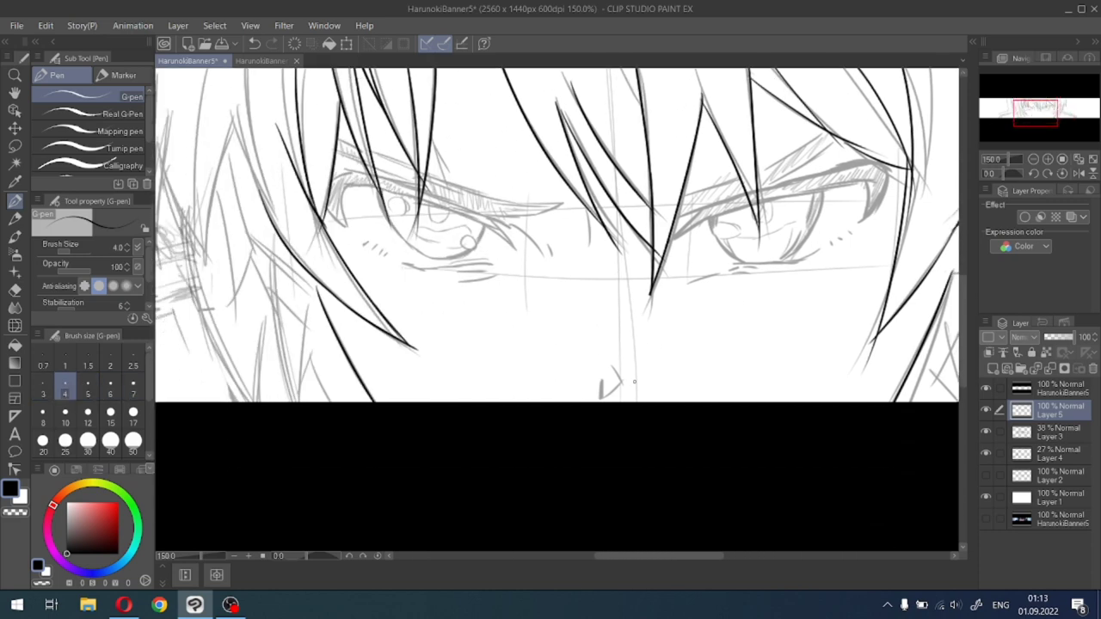
mouse_move(601, 381)
left_mouse_down()
mouse_move(600, 400)
mouse_move(620, 380)
mouse_move(614, 389)
left_mouse_up()
scroll(596, 278, "up", 5)
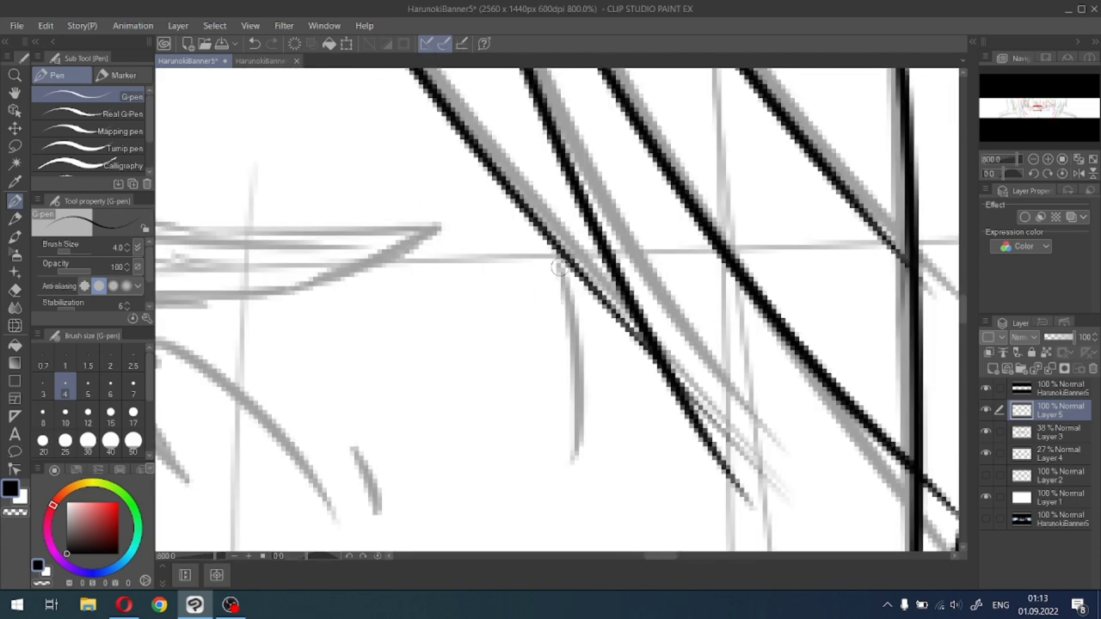
left_click_drag(561, 265, 574, 454)
scroll(550, 456, "down", 5)
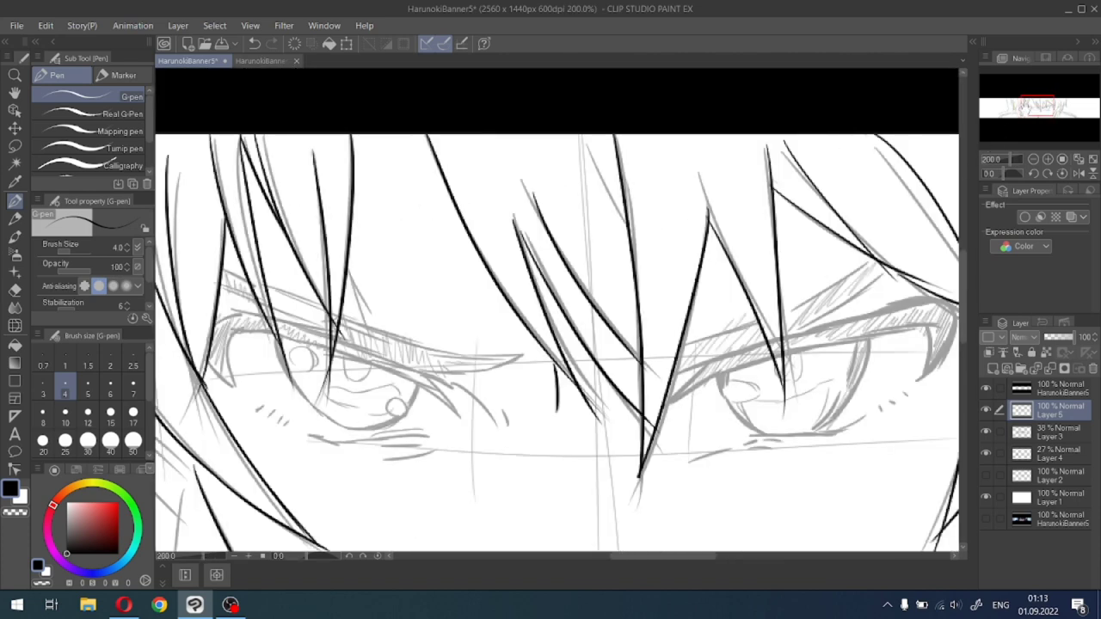
Ink the curved side strand outside the left eye, including its slanted lower edge and pointed outer edge.
mouse_move(1025, 110)
left_mouse_down()
mouse_move(1023, 93)
mouse_move(1006, 110)
mouse_move(1023, 108)
left_mouse_up()
key("ctrl+minus")
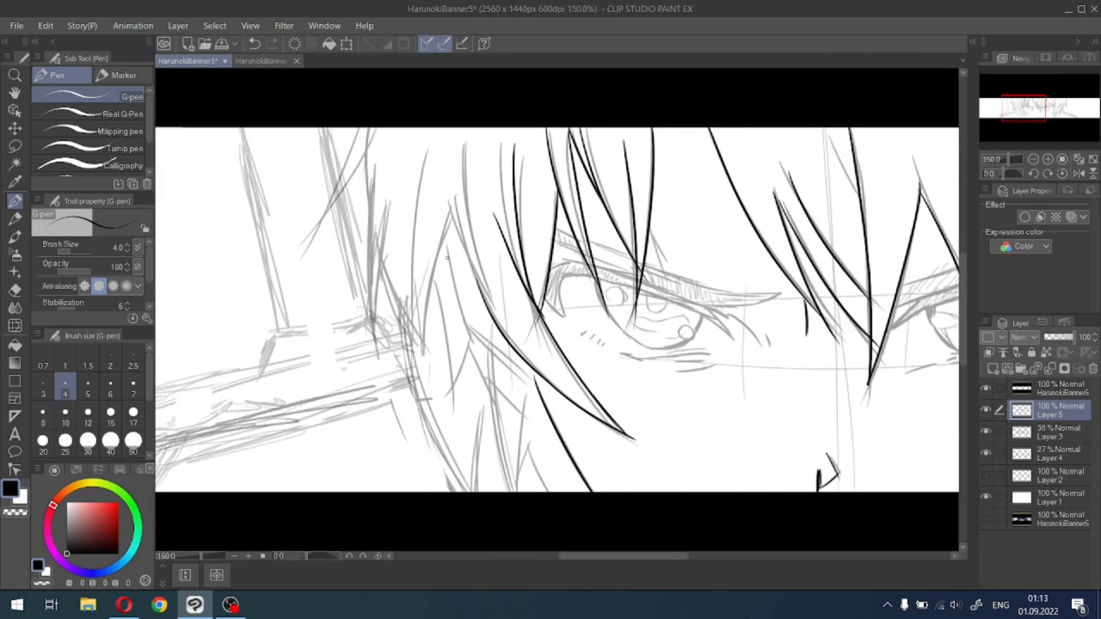
mouse_move(447, 256)
left_mouse_down()
mouse_move(475, 313)
mouse_move(535, 380)
left_mouse_up()
key("ctrl+z")
left_click_drag(441, 244, 480, 349)
key("ctrl+z")
mouse_move(446, 239)
left_mouse_down()
mouse_move(479, 340)
mouse_move(546, 396)
left_mouse_up()
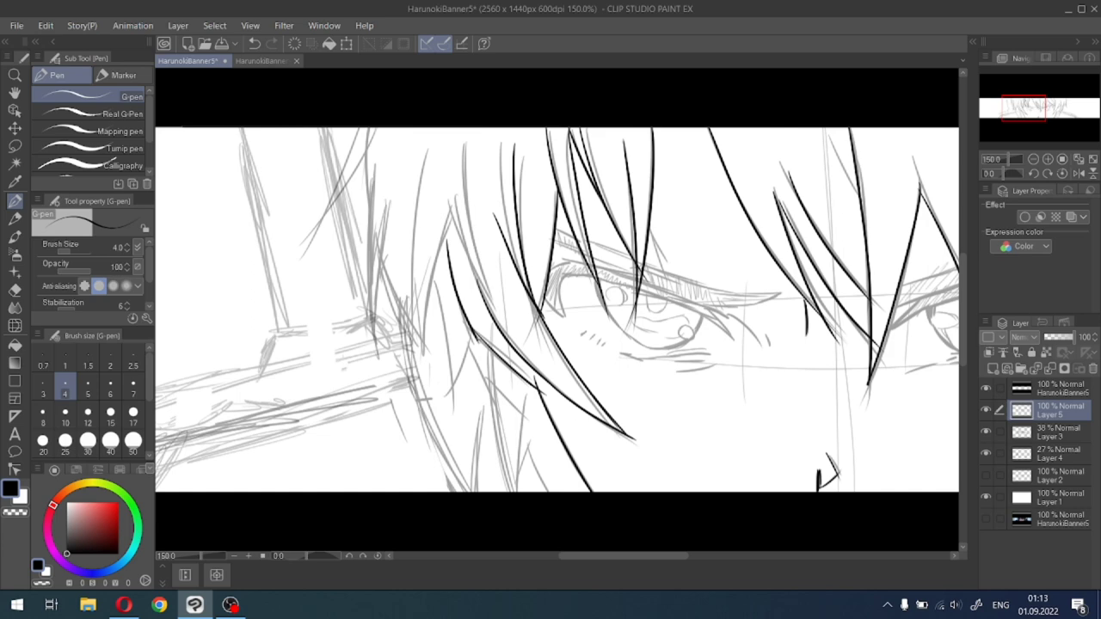
mouse_move(433, 279)
left_mouse_down()
mouse_move(447, 378)
mouse_move(470, 328)
mouse_move(494, 418)
left_mouse_up()
Ink the lower strand lines beneath the left side bang, running down to the artwork's lower edge.
left_click(1036, 79)
left_click_drag(1036, 79, 1019, 117)
left_click_drag(577, 205, 604, 348)
mouse_move(619, 259)
left_mouse_down()
mouse_move(611, 363)
mouse_move(621, 274)
mouse_move(644, 349)
left_mouse_up()
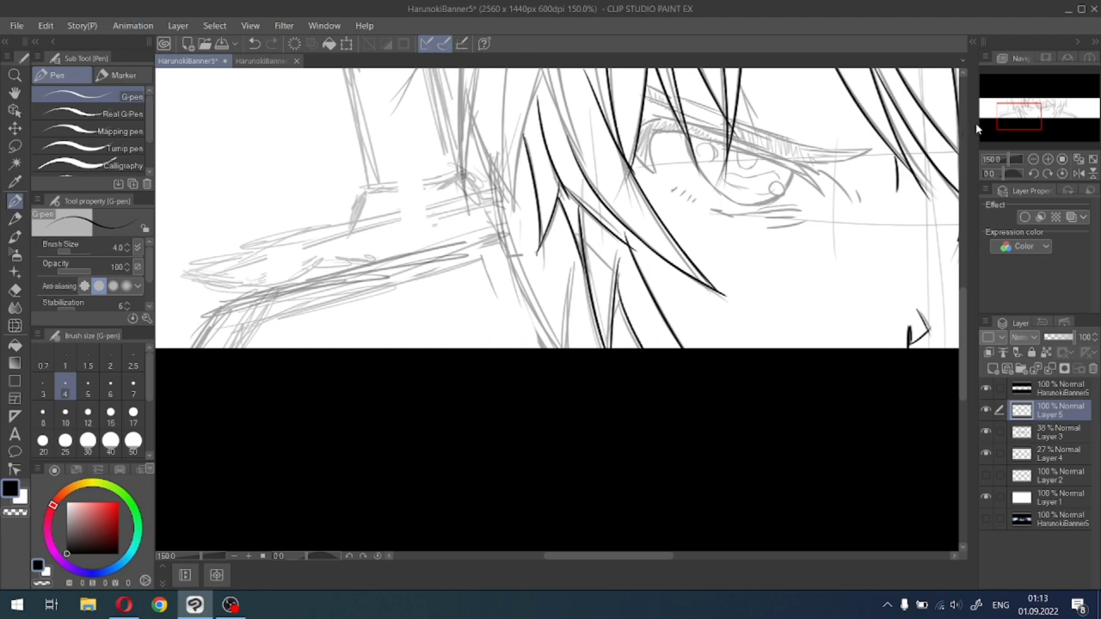
Ink the two curved strand lines in the upper hair outside the left eye.
left_click_drag(1045, 107, 1017, 102)
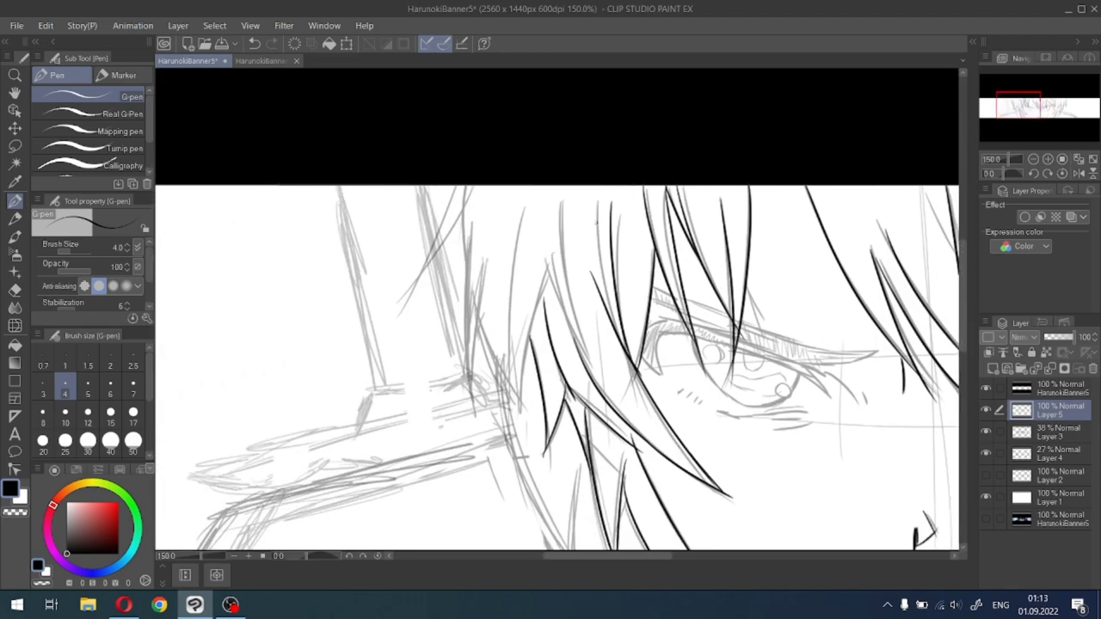
left_click_drag(552, 205, 588, 352)
key("ctrl+z")
left_click_drag(553, 207, 592, 368)
key("ctrl+z")
left_click_drag(560, 209, 589, 355)
left_click_drag(546, 251, 580, 354)
Ink both edges of the pointed strand at the left side of the hair and the long curved line just outside it.
left_click_drag(544, 269, 494, 432)
key("ctrl+z")
left_click_drag(544, 274, 521, 406)
left_click_drag(512, 322, 520, 410)
left_click_drag(522, 203, 517, 398)
key("ctrl+z")
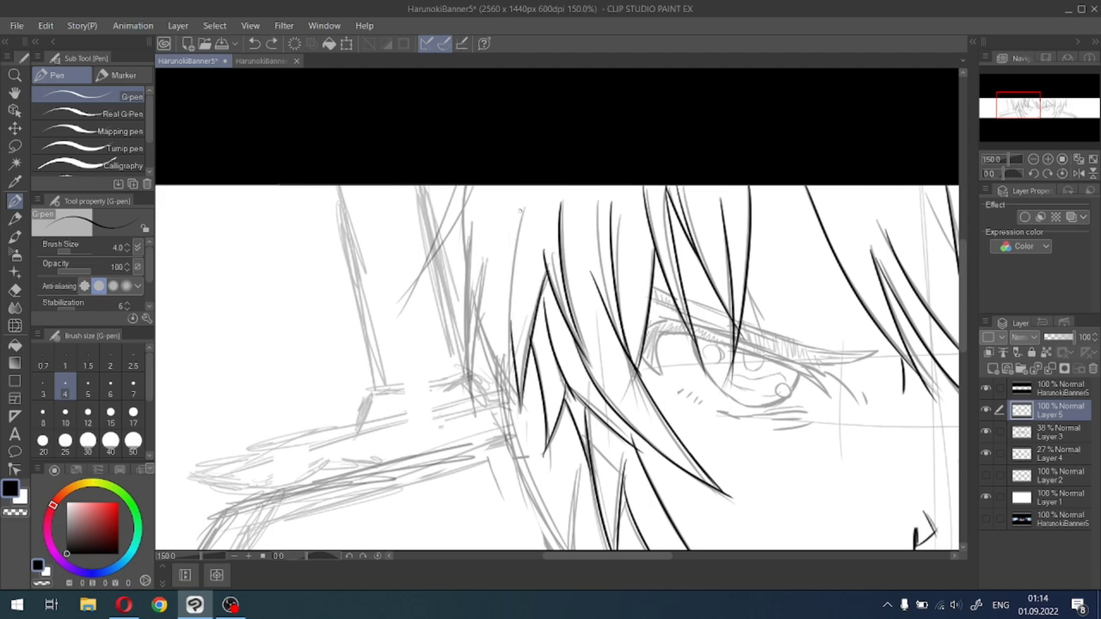
left_click_drag(522, 206, 506, 437)
left_click_drag(477, 317, 511, 416)
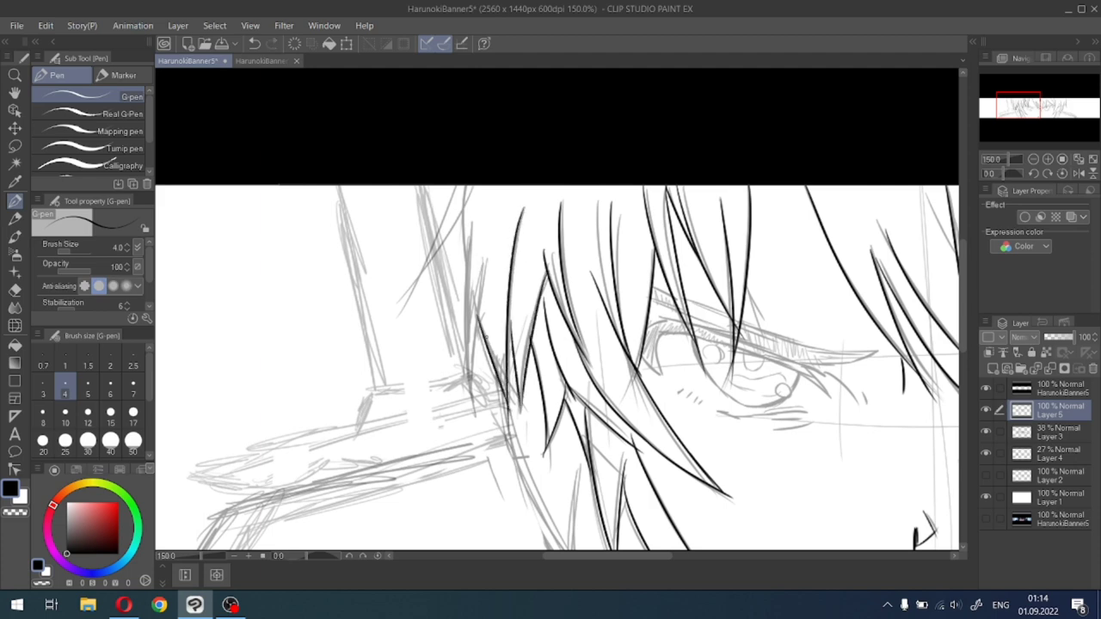
left_click_drag(487, 276, 474, 428)
left_click_drag(473, 231, 479, 430)
key("ctrl+z")
left_click_drag(470, 234, 472, 438)
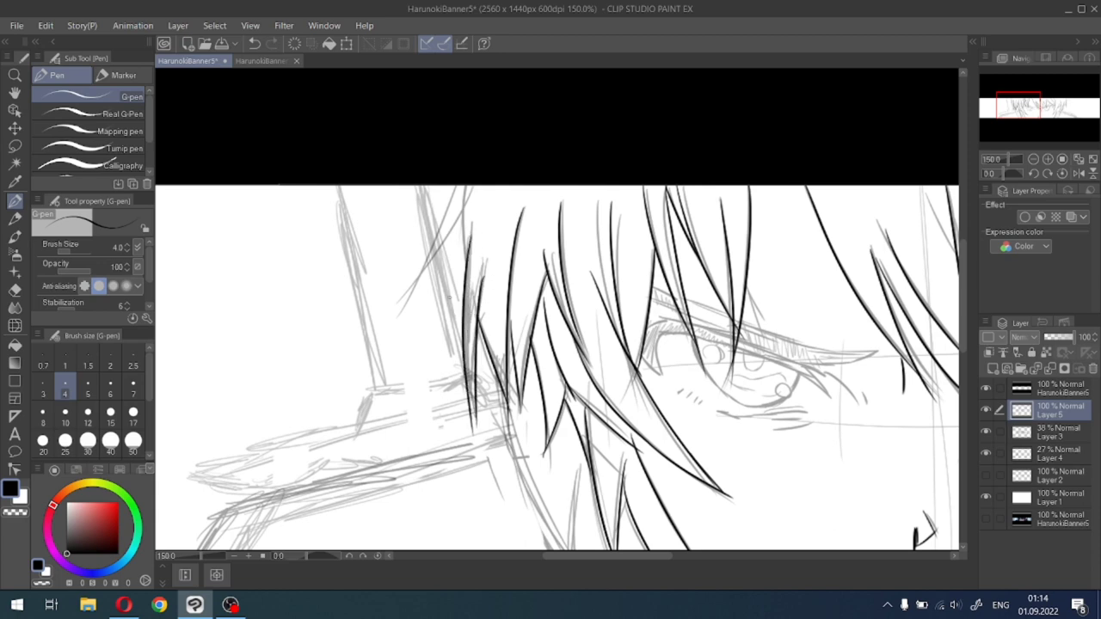
key("ctrl+z")
key("ctrl+z")
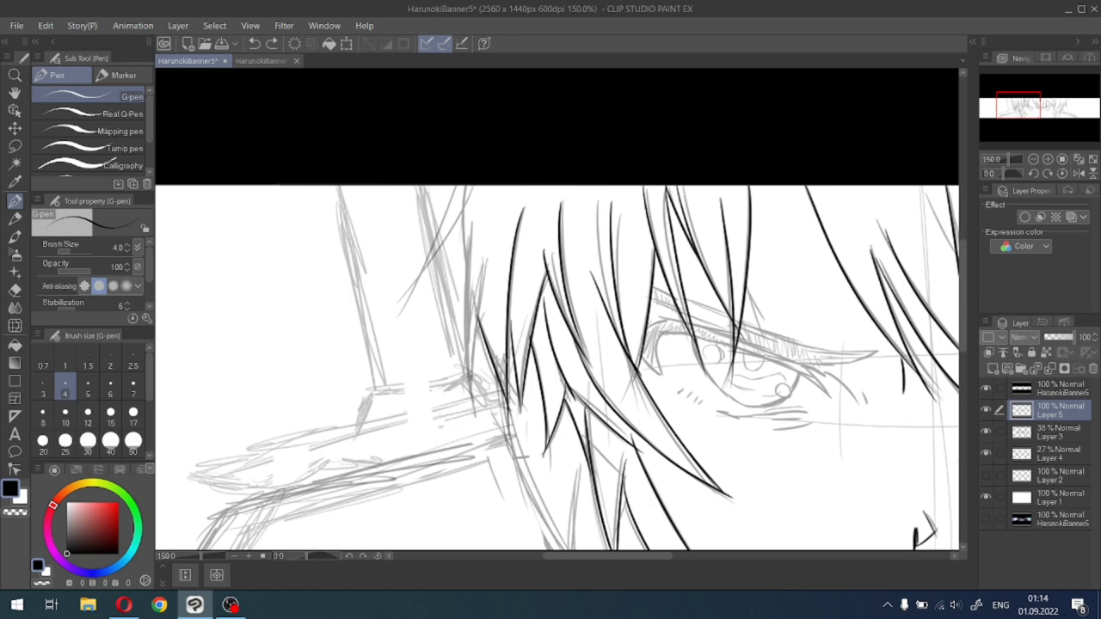
key("ctrl+z")
Ink the long outer hair edge at the left down to the artwork's lower edge and the short strand line beside it.
left_click_drag(1032, 96, 1031, 103)
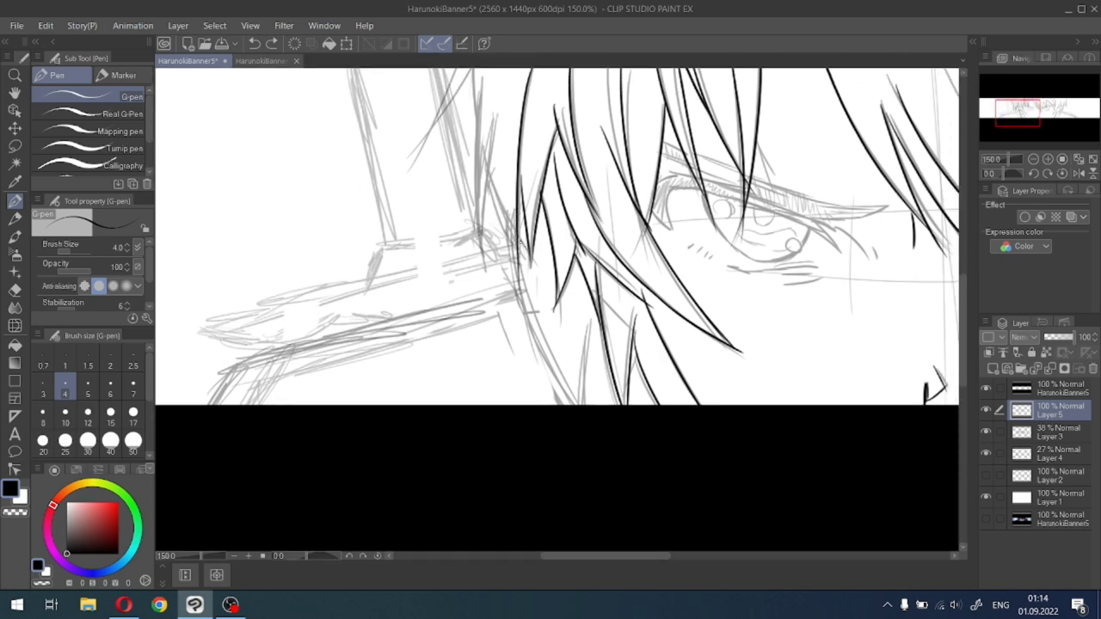
left_click_drag(494, 171, 519, 246)
key("ctrl+z")
mouse_move(487, 169)
left_mouse_down()
mouse_move(515, 224)
mouse_move(517, 277)
mouse_move(579, 405)
left_mouse_up()
left_click_drag(590, 301, 593, 404)
left_click_drag(586, 328, 633, 409)
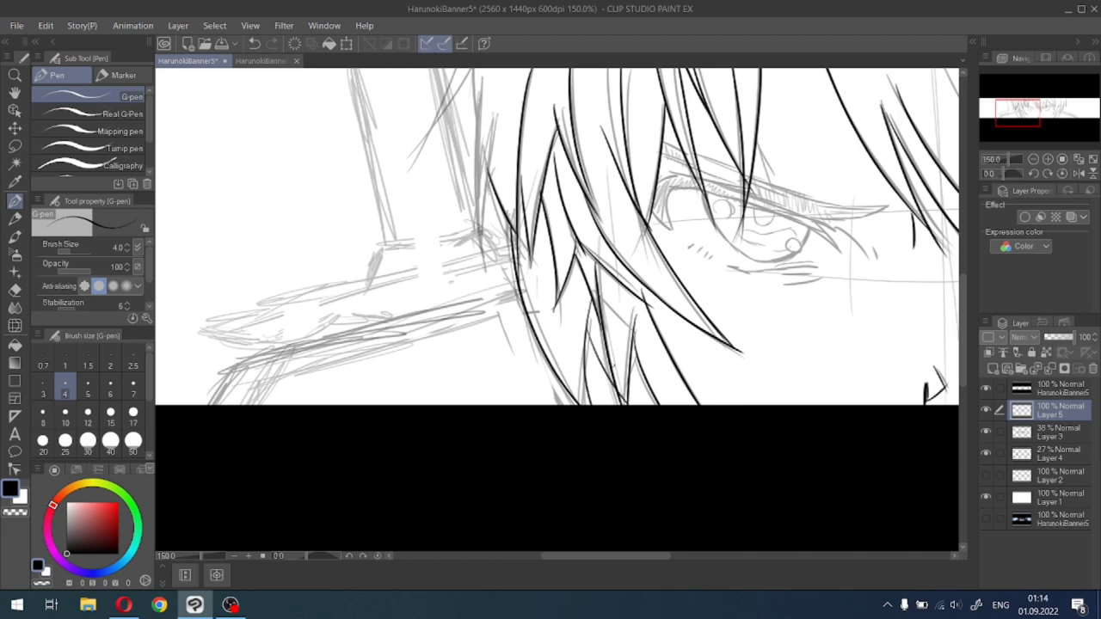
key("ctrl+z")
Ink the flyaway strand at the artwork's upper edge and the outermost upright strand at the left side of the hair.
left_click(1080, 79)
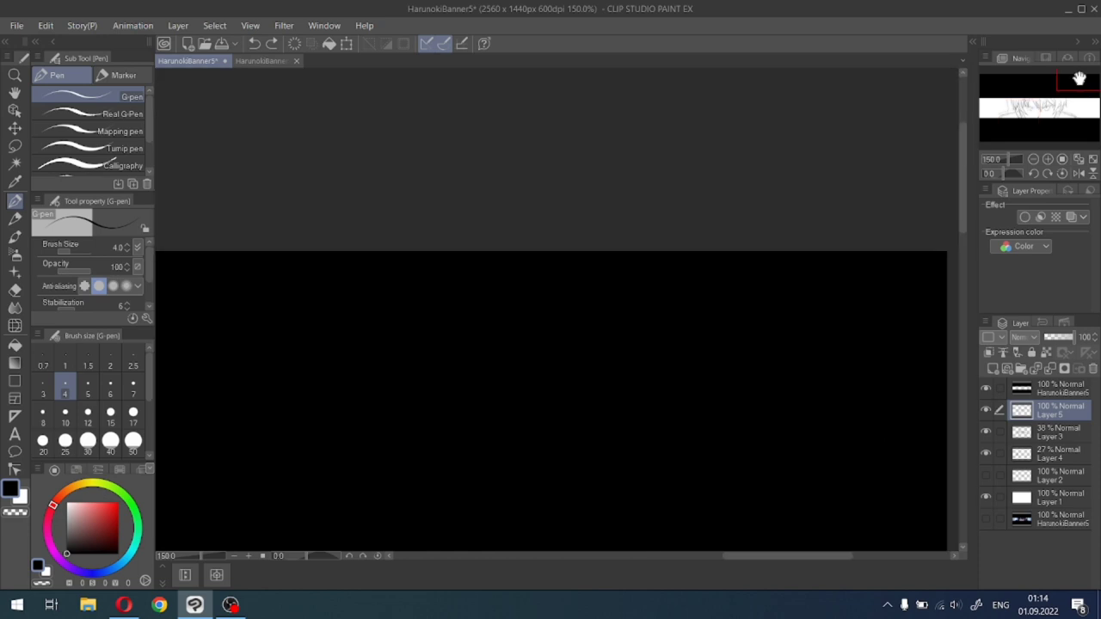
left_click_drag(1080, 79, 1028, 114)
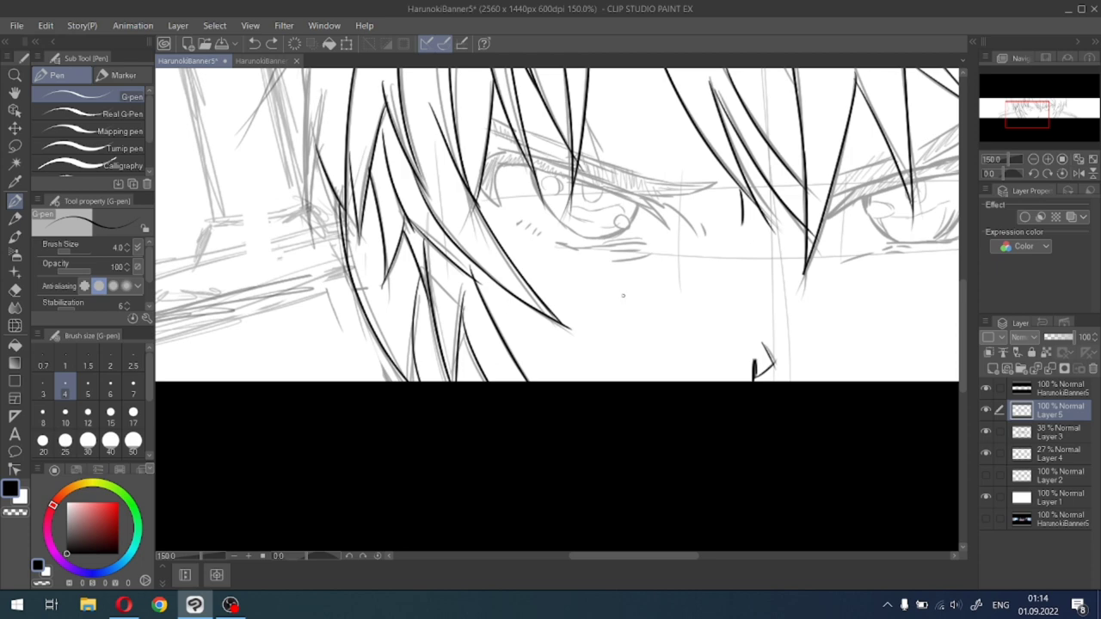
mouse_move(1027, 114)
left_mouse_down()
mouse_move(1012, 100)
mouse_move(1018, 107)
left_mouse_up()
mouse_move(462, 152)
left_mouse_down()
mouse_move(401, 274)
mouse_move(473, 148)
mouse_move(469, 285)
left_mouse_up()
left_click_drag(475, 205, 480, 370)
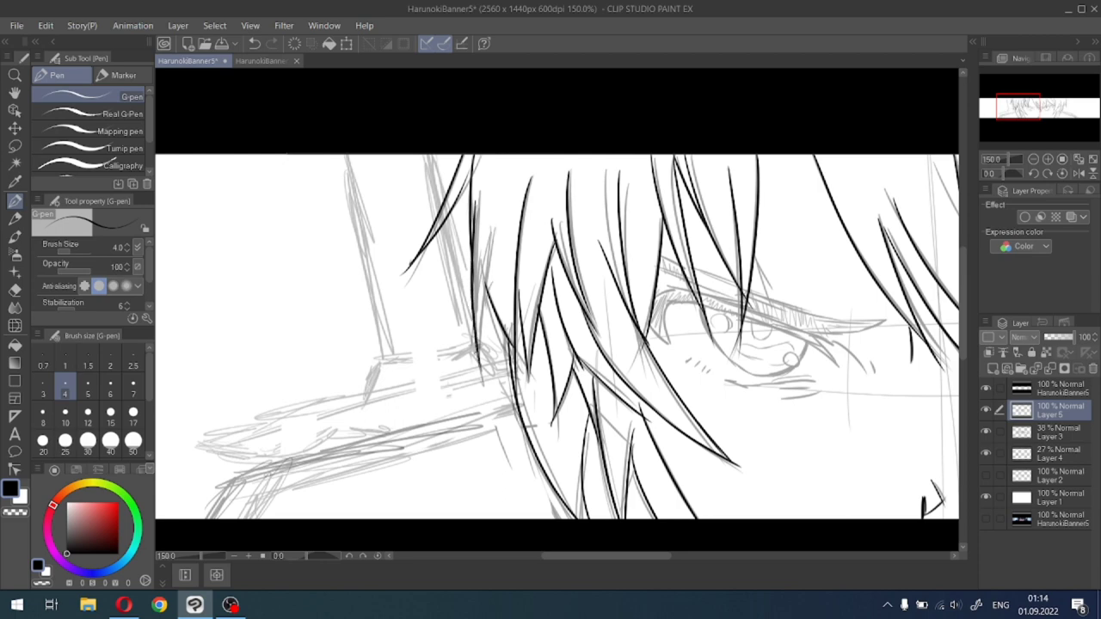
left_click_drag(492, 246, 478, 370)
Ink the right ear's lower contour, from the long side hair line down to the jaw.
mouse_move(1049, 110)
left_mouse_down()
mouse_move(1062, 111)
mouse_move(1033, 113)
left_mouse_up()
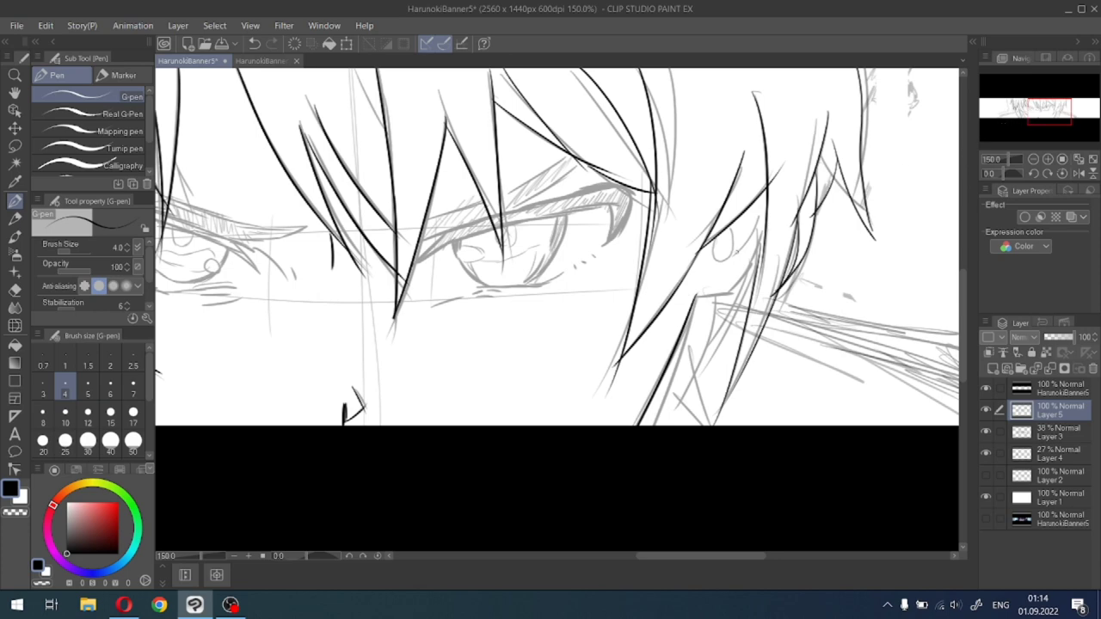
left_click_drag(764, 222, 716, 292)
key("ctrl+z")
mouse_move(695, 296)
left_mouse_down()
mouse_move(730, 295)
mouse_move(771, 229)
mouse_move(736, 281)
left_mouse_up()
key("ctrl+z")
key("ctrl+z")
left_click_drag(767, 234, 731, 268)
Ink the curved strand line passing across the right ear and down toward the neck.
left_click_drag(753, 204, 745, 370)
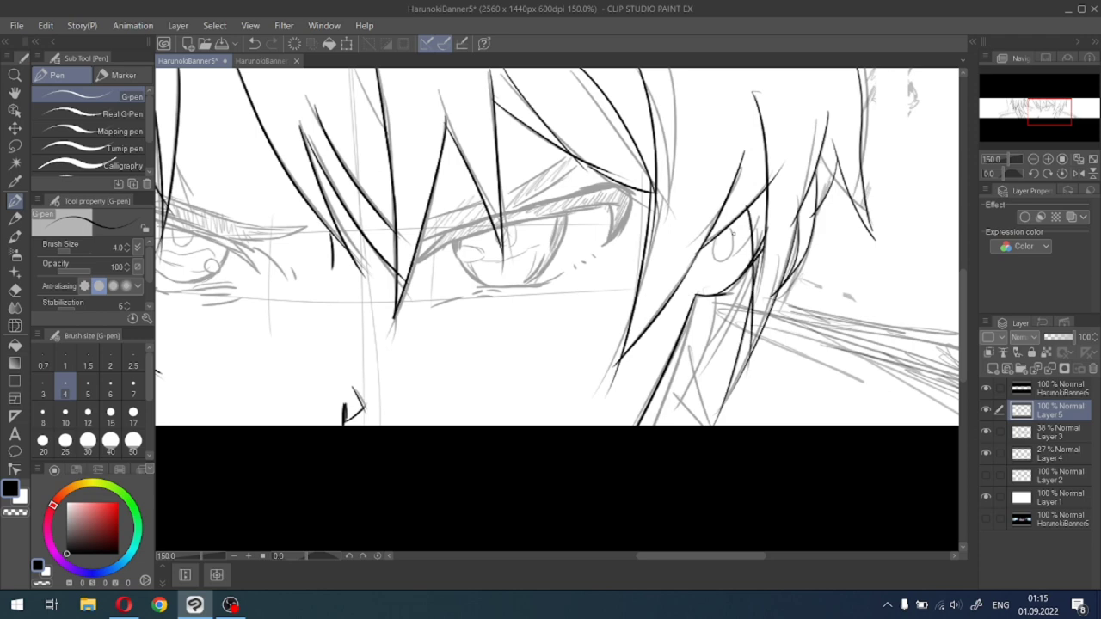
key("ctrl+z")
left_click_drag(743, 211, 731, 354)
key("ctrl+z")
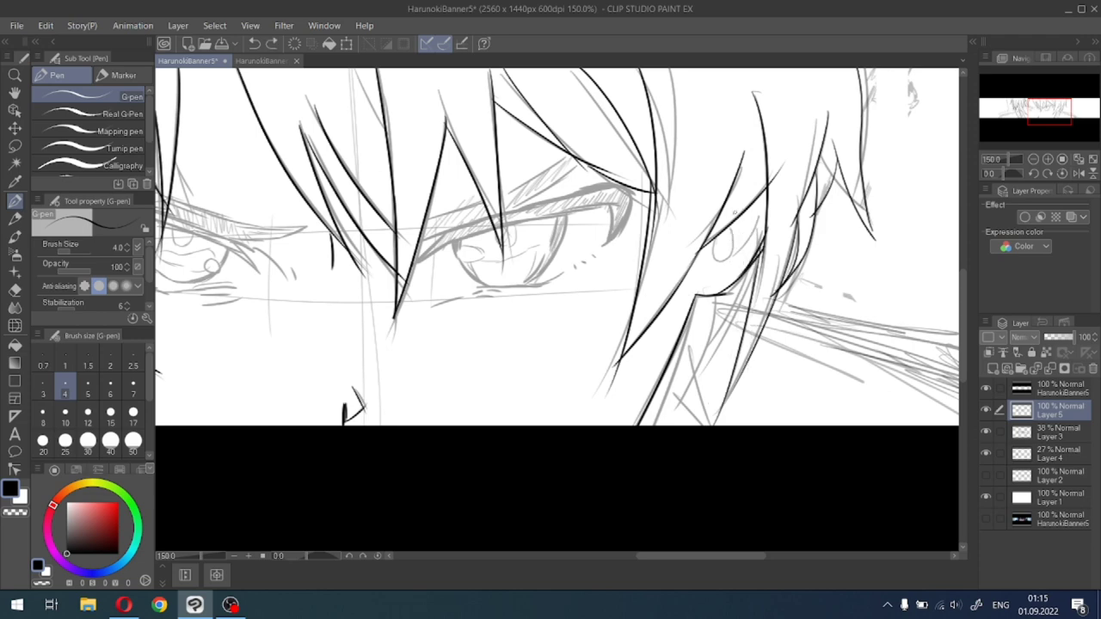
left_click_drag(735, 213, 725, 346)
key("ctrl+z")
left_click_drag(745, 207, 742, 386)
scroll(741, 262, "down", 2)
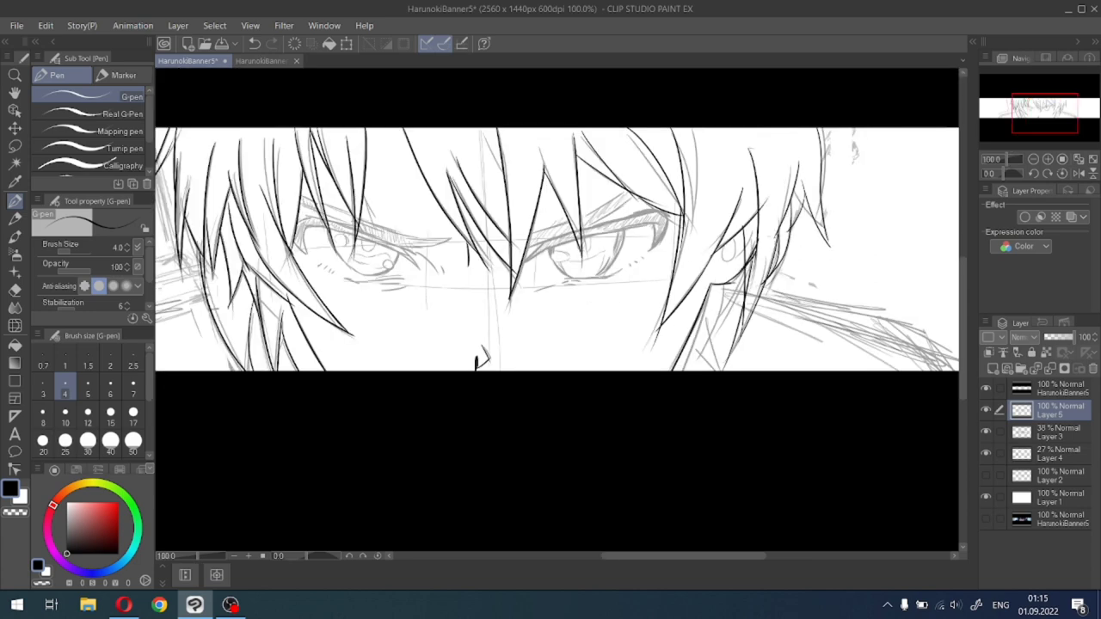
left_click_drag(1072, 124, 1023, 120)
scroll(1037, 125, "up", 1)
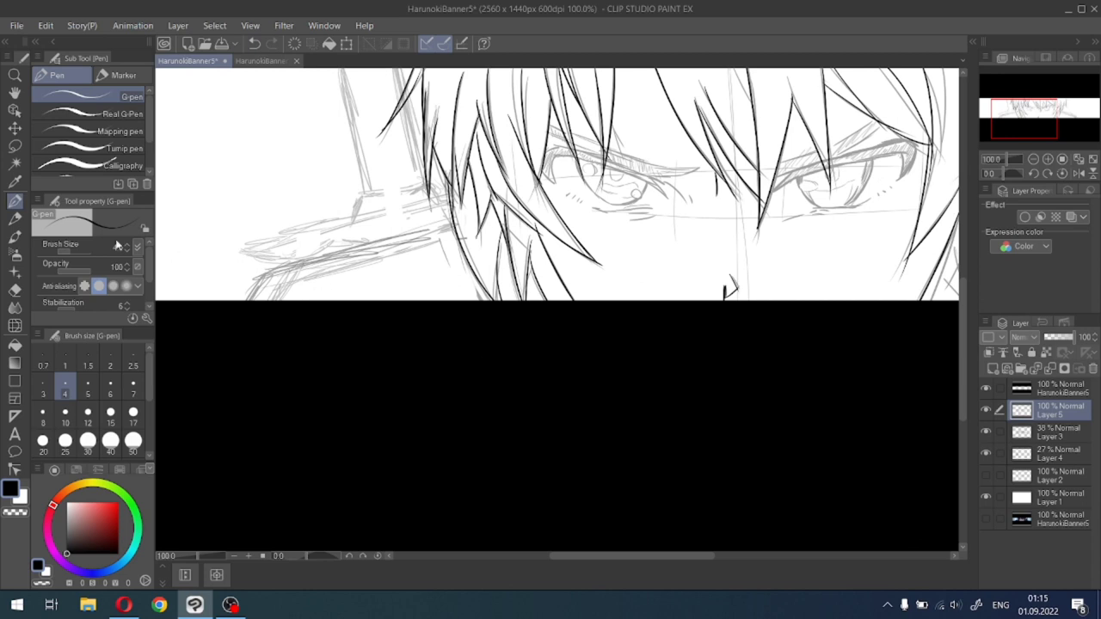
left_click(15, 290)
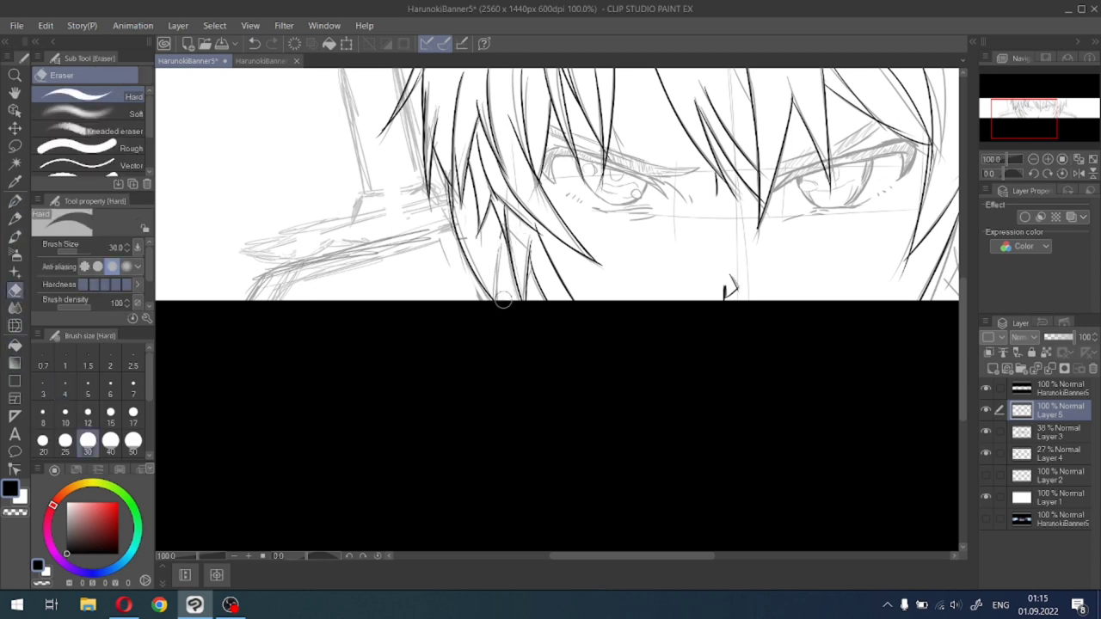
left_click(15, 201)
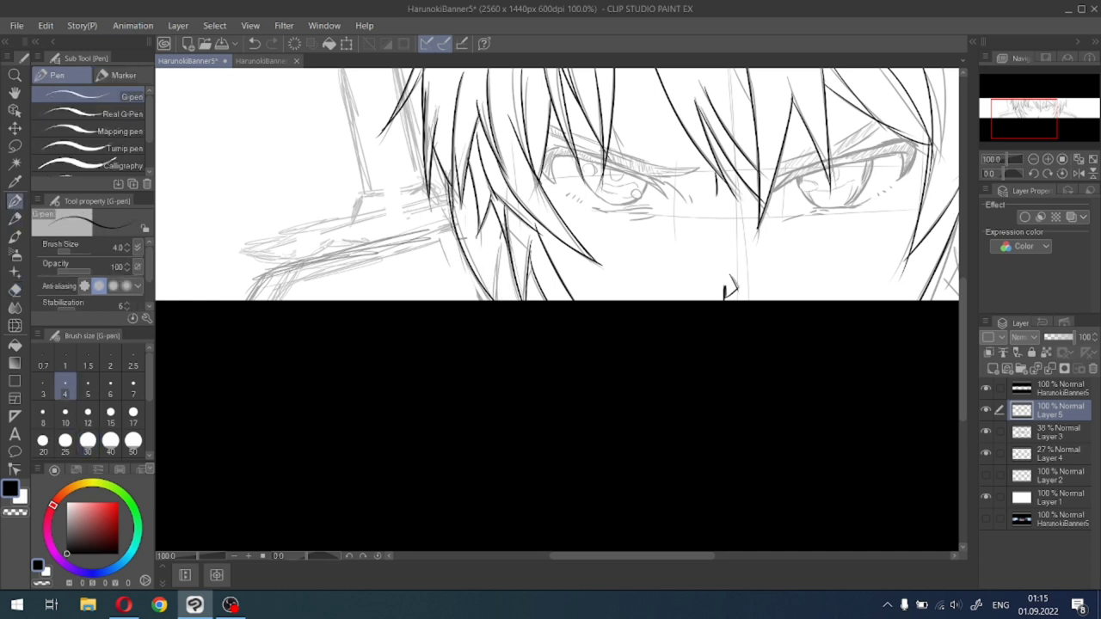
Ink the two long slanted edges of the upright shape left of the hair, starting from the artwork's upper edge.
left_click_drag(1044, 126, 1031, 119)
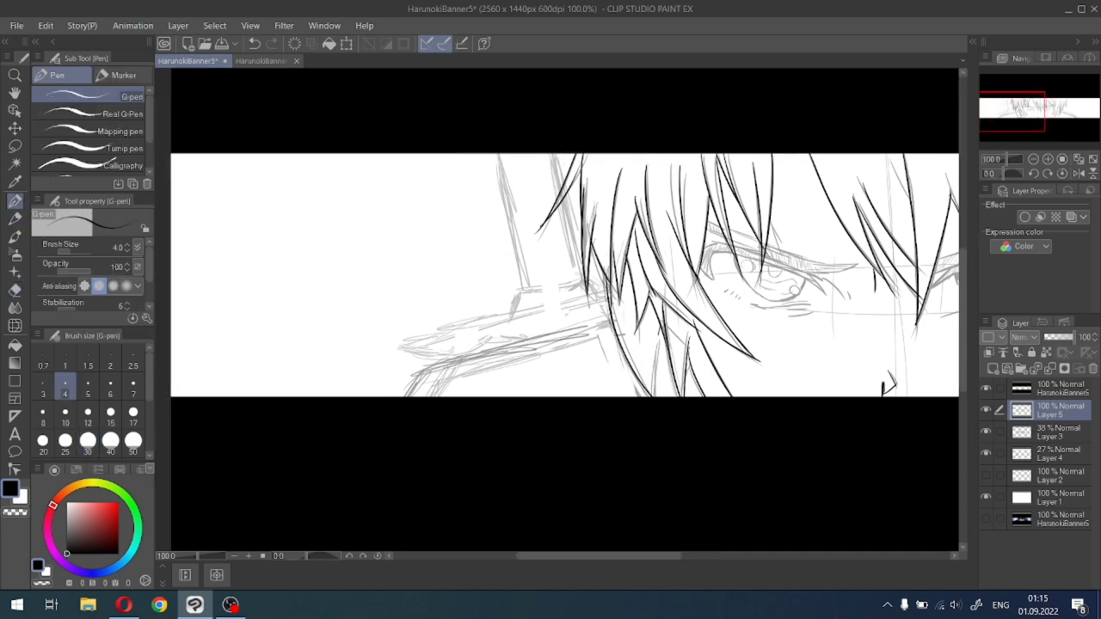
left_click_drag(556, 154, 568, 224)
key("ctrl+z")
key("ctrl+z")
left_click_drag(555, 156, 583, 289)
left_click_drag(497, 151, 526, 313)
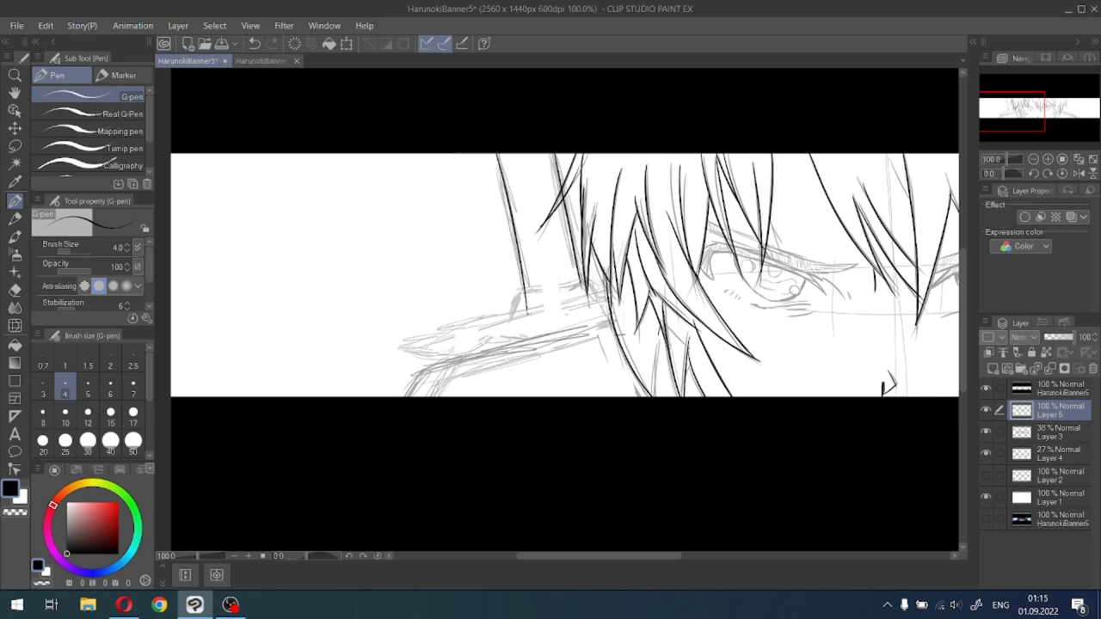
Re-ink the outer slanted edge of the upright shape beside the hair and join both edges with a curved base line.
key("ctrl+z")
left_click_drag(499, 145, 525, 286)
key("ctrl+z")
left_click_drag(499, 146, 528, 294)
mouse_move(529, 292)
left_mouse_down()
mouse_move(572, 290)
mouse_move(582, 284)
left_mouse_up()
key("ctrl+z")
key("ctrl+z")
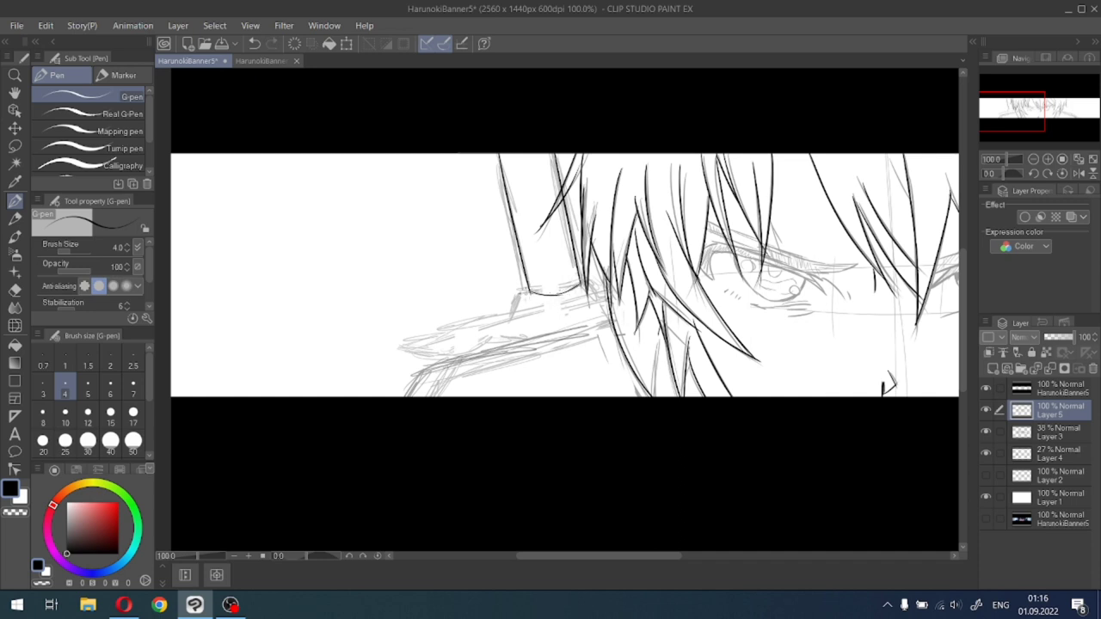
Ink short rounded curves downward from both ends of the upright shape's base line to form the sides of the band.
left_click_drag(530, 290, 516, 315)
key("ctrl+z")
key("ctrl+z")
scroll(524, 300, "up", 10)
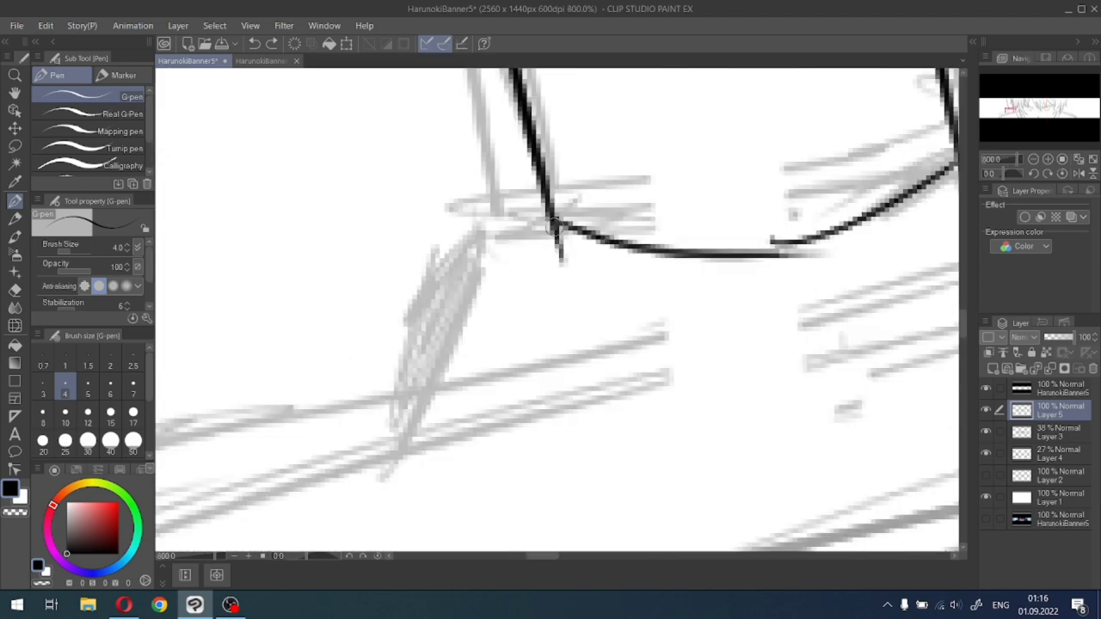
mouse_move(554, 225)
left_mouse_down()
mouse_move(499, 278)
mouse_move(475, 384)
left_mouse_up()
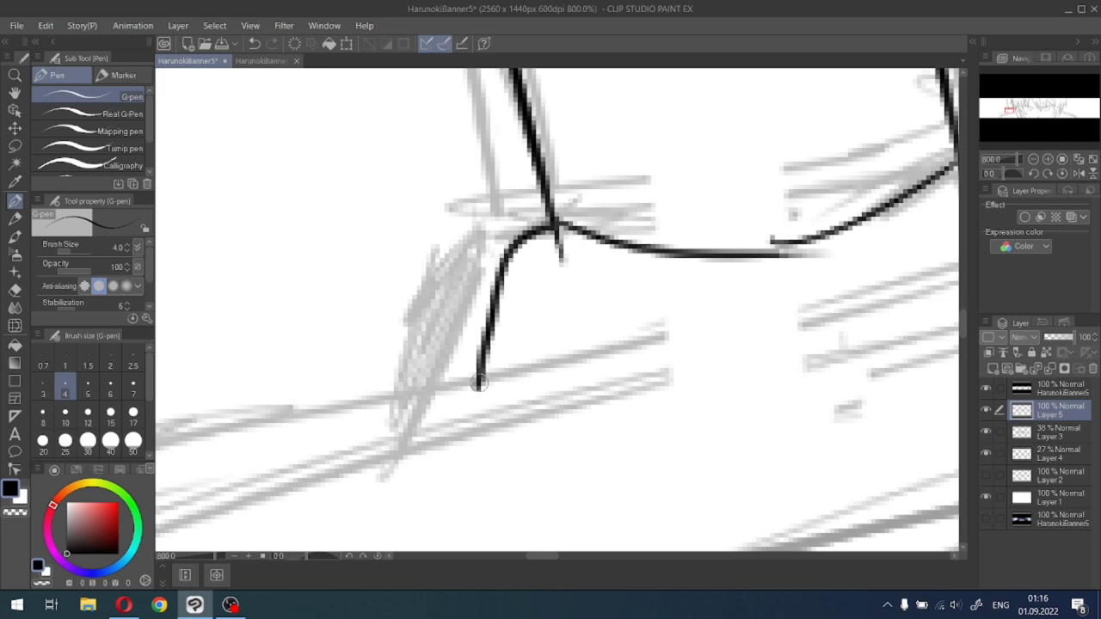
scroll(476, 385, "down", 6)
scroll(623, 316, "up", 3)
left_click_drag(605, 318, 647, 372)
scroll(624, 353, "down", 3)
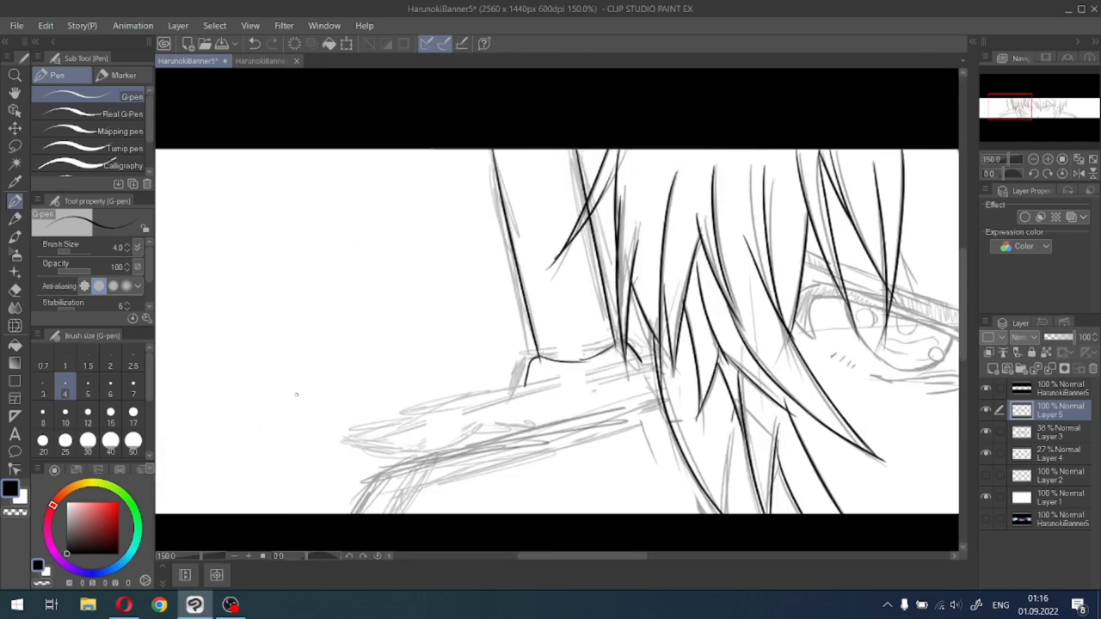
With the brush size at 3, ink the sloping shape's upper edge from its pointed outer tip up to the band.
left_click(43, 388)
scroll(484, 420, "up", 1)
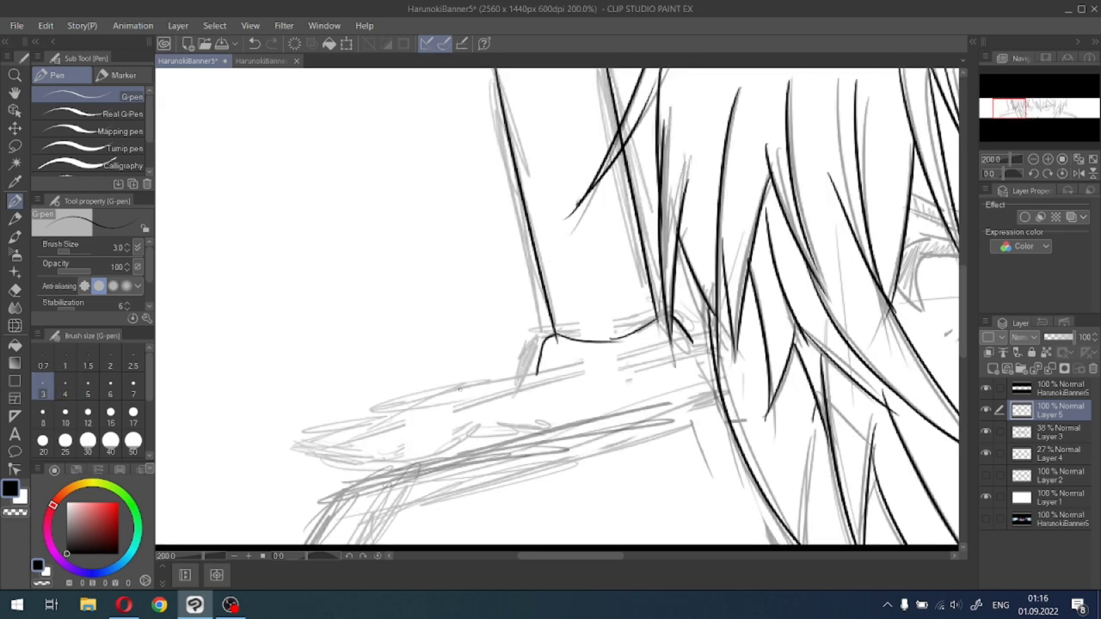
left_click_drag(308, 443, 496, 383)
key("ctrl+z")
left_click_drag(300, 449, 538, 374)
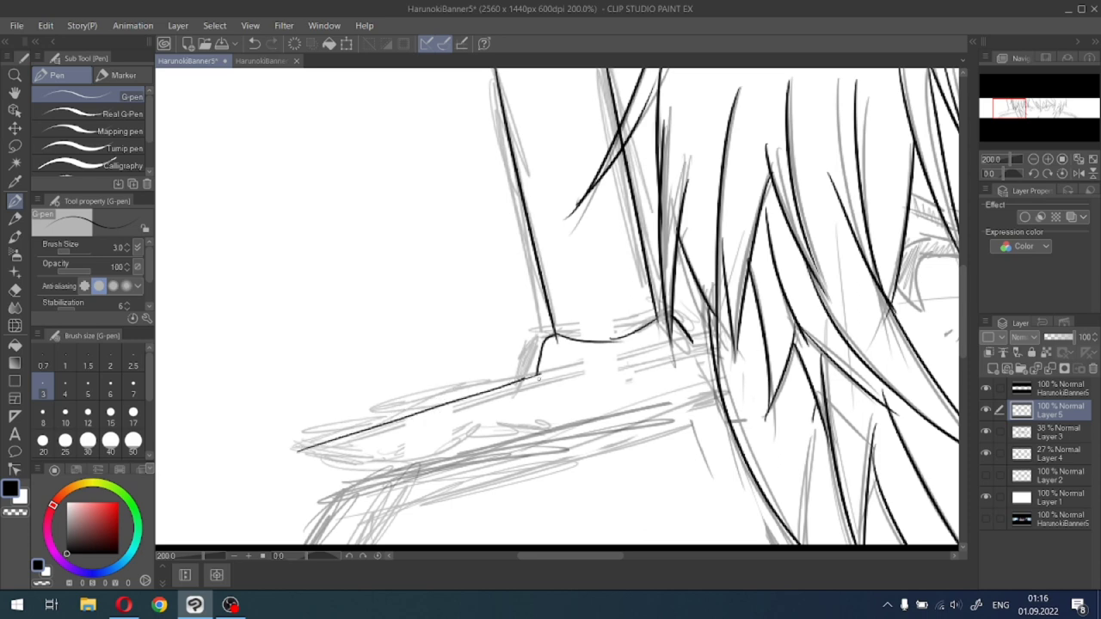
Ink the curved lower edge of the band beneath the upright shape, closing it at its corner beside the hair.
left_click_drag(535, 377, 607, 381)
key("ctrl+z")
mouse_move(533, 375)
left_mouse_down()
mouse_move(596, 386)
mouse_move(546, 375)
mouse_move(578, 386)
mouse_move(569, 383)
mouse_move(615, 378)
mouse_move(586, 385)
mouse_move(599, 386)
mouse_move(692, 346)
left_mouse_up()
key("ctrl+z")
key("ctrl+z")
key("ctrl+z")
left_click_drag(628, 382, 668, 368)
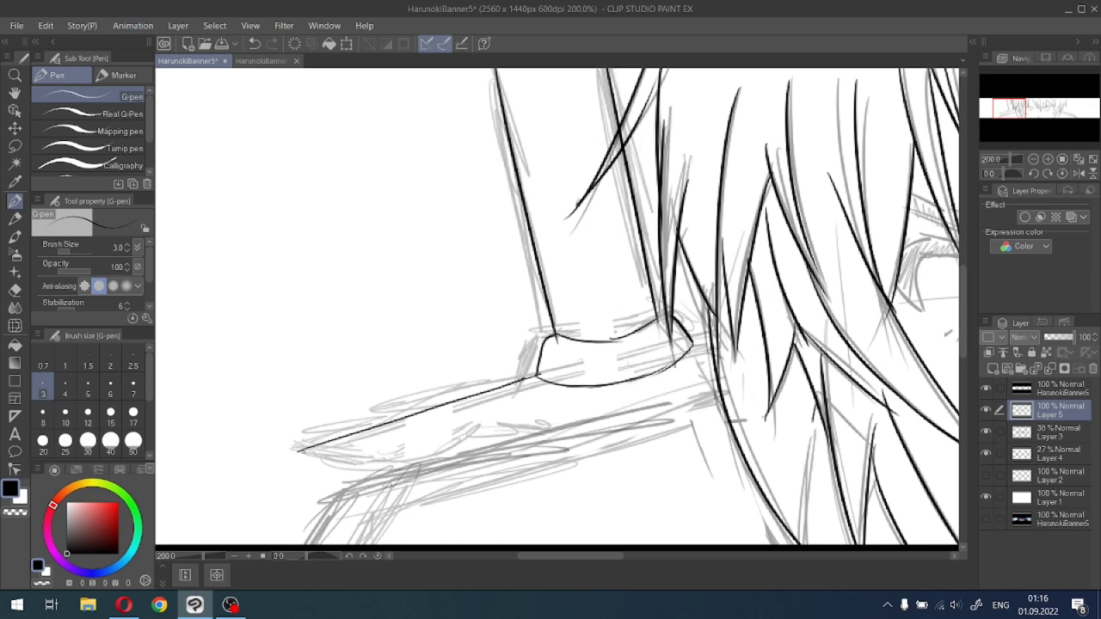
Ink the first stretch of the sloping shape's inner line, starting from its pointed outer tip.
left_click_drag(298, 451, 372, 445)
left_click_drag(336, 447, 448, 431)
key("ctrl+z")
left_click_drag(352, 448, 457, 428)
key("ctrl+z")
left_click_drag(363, 447, 529, 404)
key("ctrl+z")
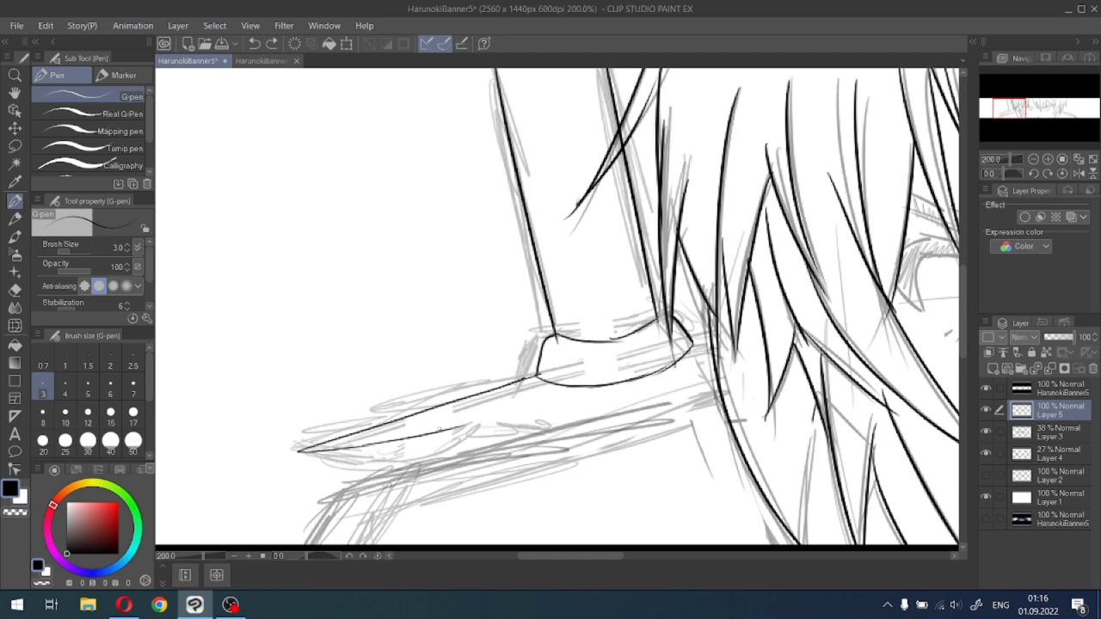
Extend the sloping shape's inner line under the band to the hair and connect the band's corner to the hair.
left_click_drag(430, 434, 538, 401)
key("ctrl+z")
left_click_drag(450, 428, 615, 385)
key("ctrl+z")
left_click_drag(555, 401, 646, 382)
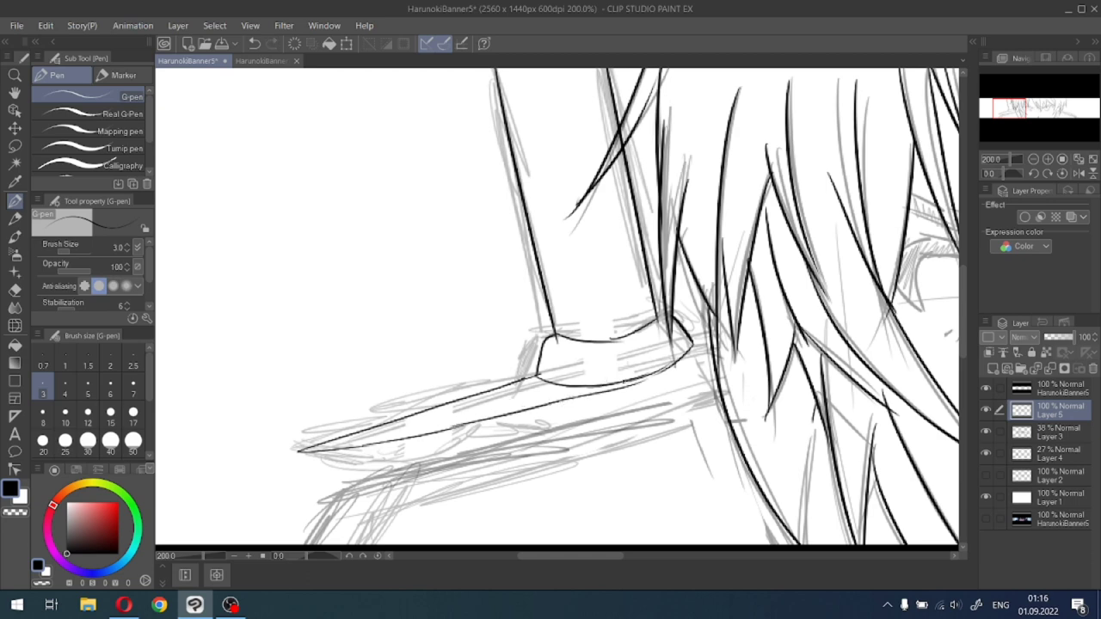
key("ctrl+z")
mouse_move(554, 404)
left_mouse_down()
mouse_move(704, 359)
mouse_move(712, 332)
left_mouse_up()
key("ctrl+z")
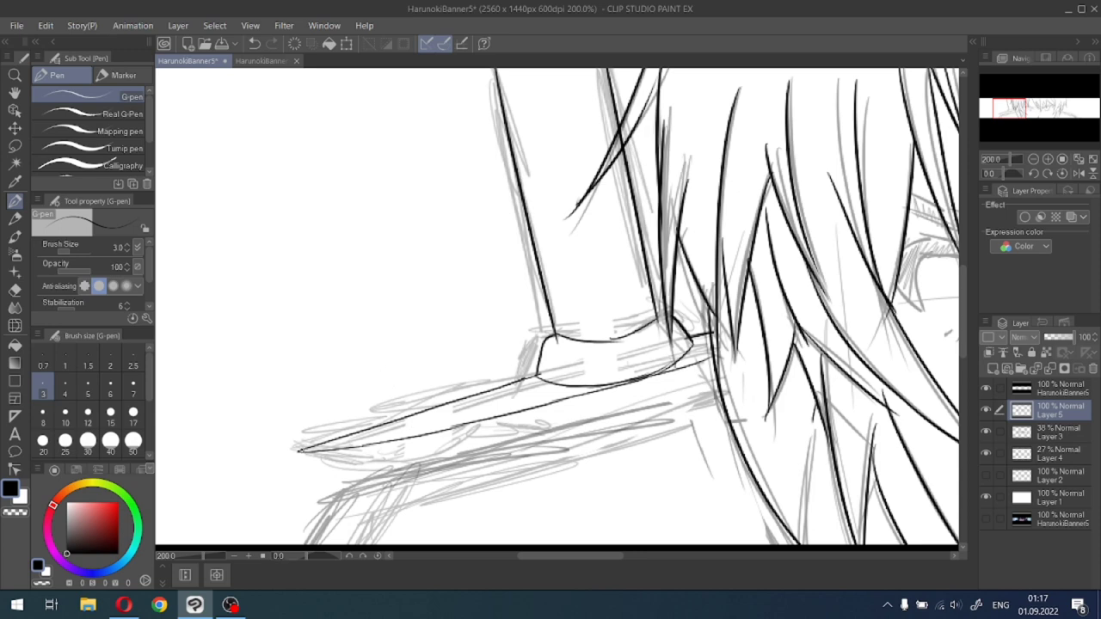
Ink the sloping shape's underside from its pointed tip and the fold line running back toward the hair.
left_click_drag(299, 451, 386, 473)
key("ctrl+z")
left_click_drag(300, 449, 400, 468)
mouse_move(428, 469)
left_mouse_down()
mouse_move(487, 431)
mouse_move(551, 434)
left_mouse_up()
scroll(513, 435, "down", 4)
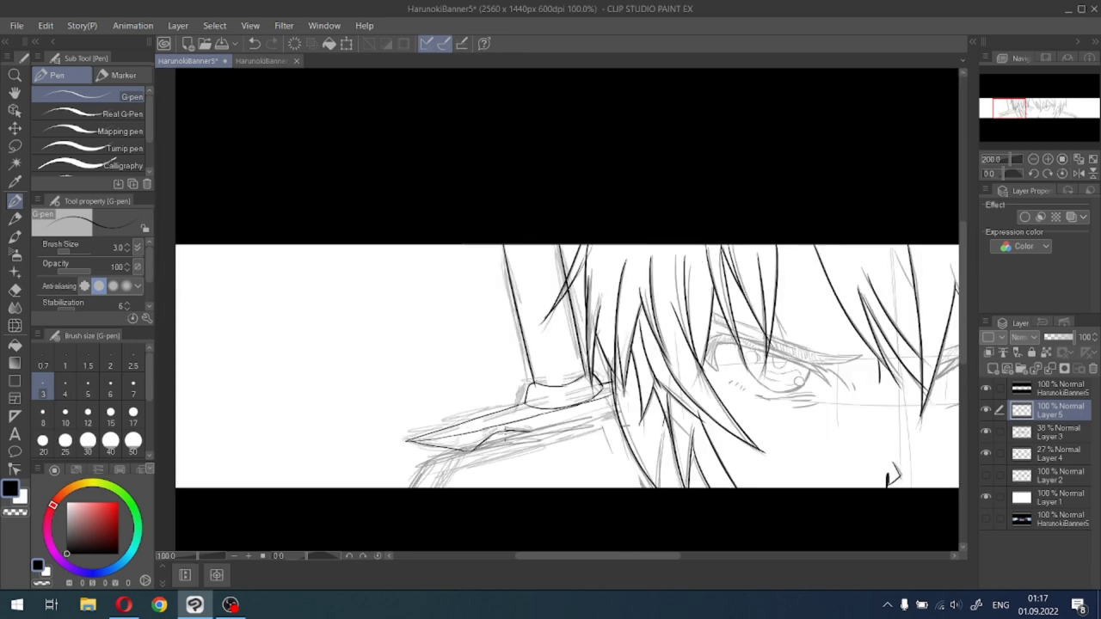
Try to ink a strand slanting down from beneath the right ear toward the neck.
mouse_move(1061, 102)
left_mouse_down()
mouse_move(1086, 116)
mouse_move(1064, 110)
left_mouse_up()
scroll(1067, 118, "up", 2)
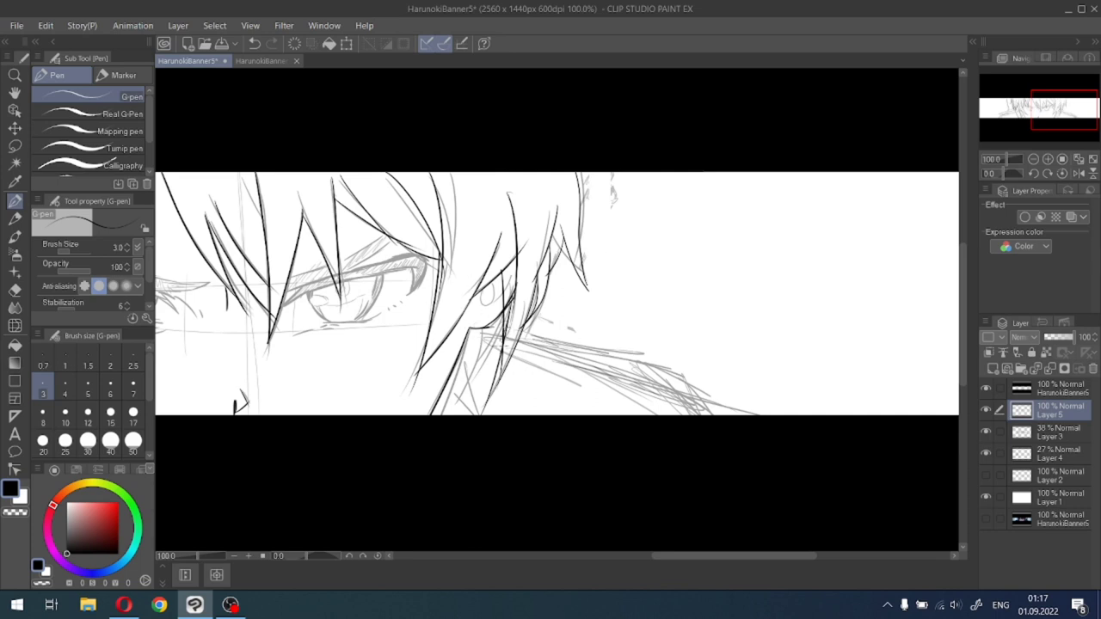
left_click_drag(502, 340, 461, 397)
key("ctrl+z")
key("ctrl+z")
key("ctrl+z")
scroll(467, 365, "up", 2)
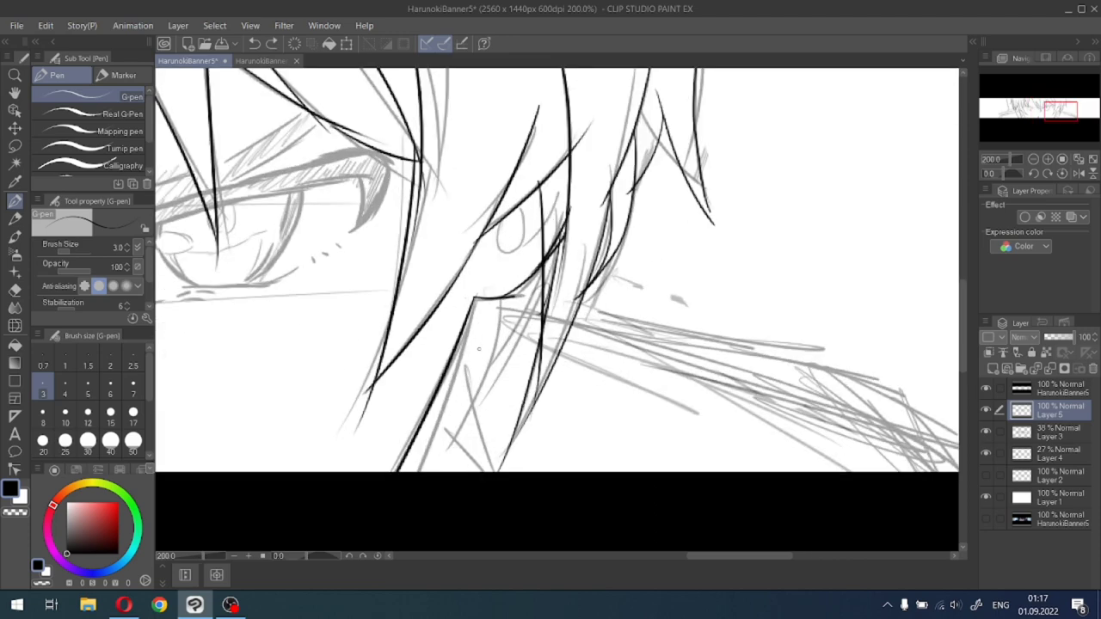
left_click_drag(532, 301, 465, 399)
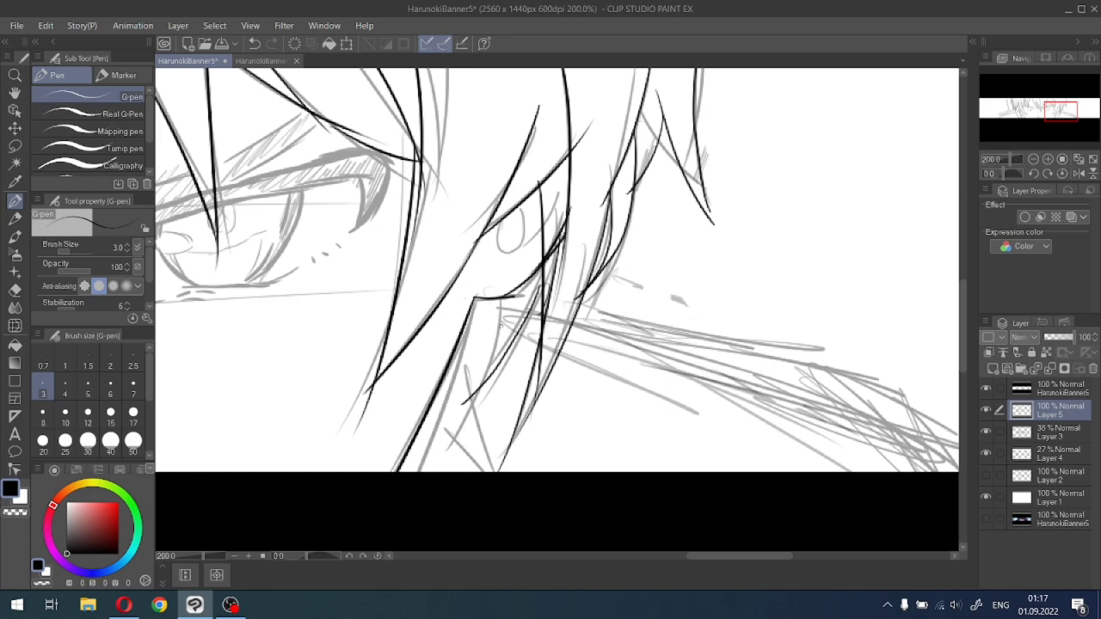
key("e")
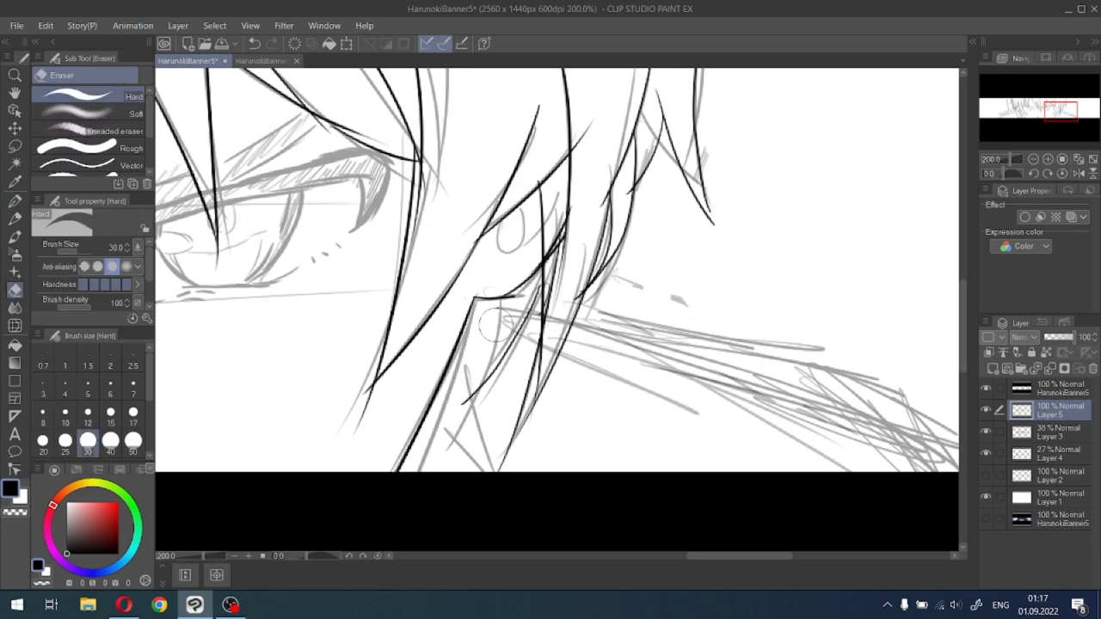
left_click(15, 201)
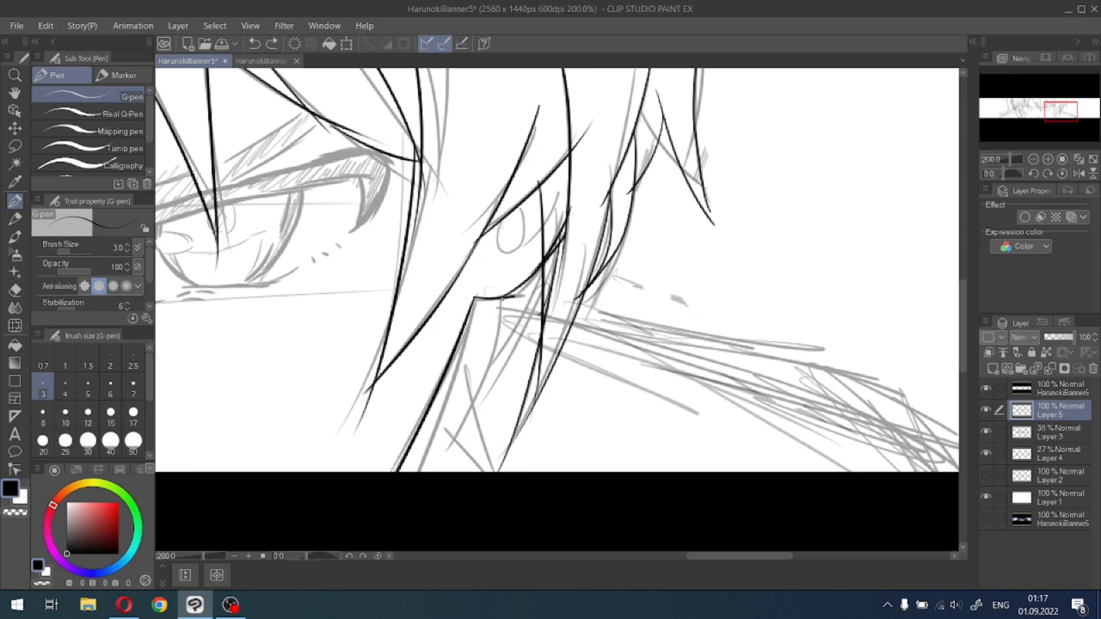
Ink the curved line running down from the right earlobe and the short crossing strokes on the neck beneath it.
left_click_drag(501, 300, 487, 470)
left_click_drag(468, 368, 484, 472)
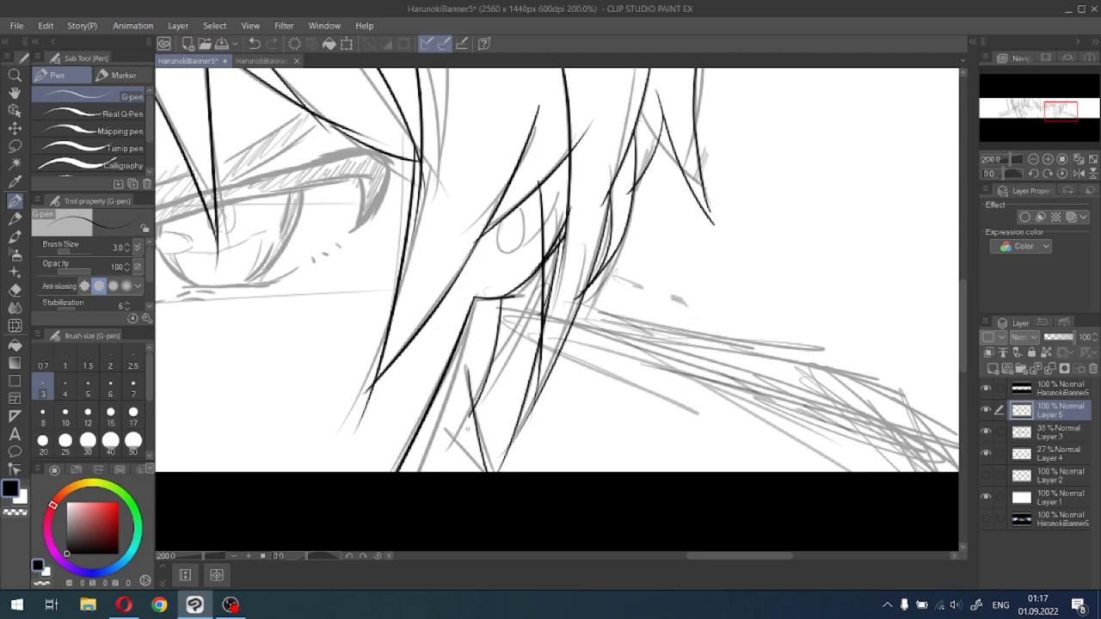
mouse_move(441, 415)
left_mouse_down()
mouse_move(470, 472)
mouse_move(434, 443)
mouse_move(421, 473)
left_mouse_up()
scroll(430, 419, "down", 2)
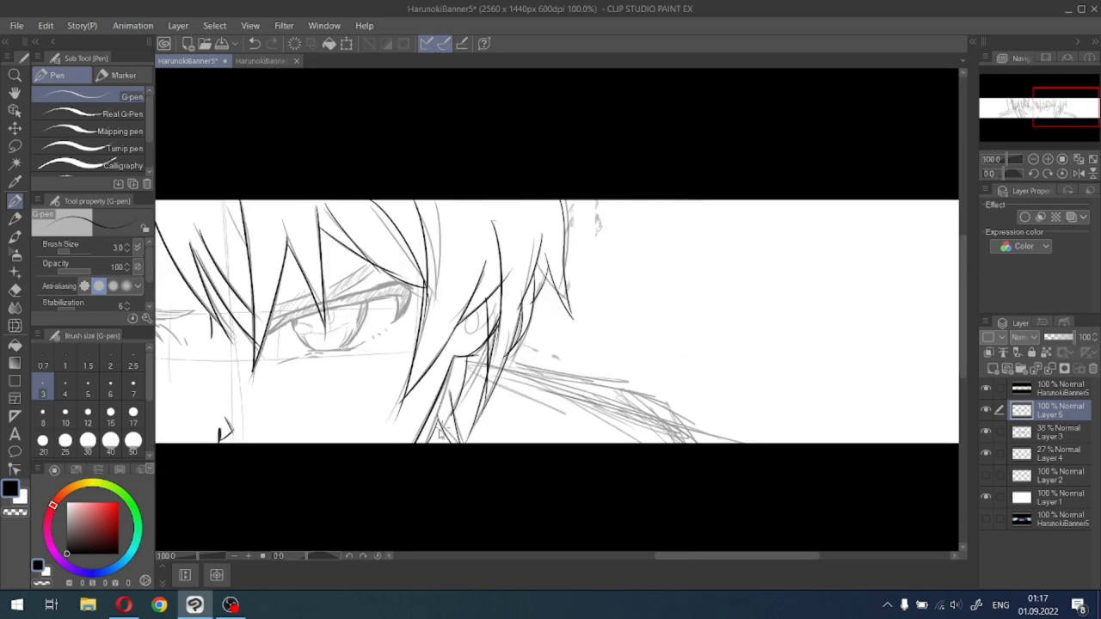
key("ctrl+z")
scroll(434, 434, "up", 2)
mouse_move(431, 382)
left_mouse_down()
mouse_move(447, 427)
mouse_move(435, 413)
mouse_move(385, 456)
left_mouse_up()
scroll(394, 447, "down", 1)
key("ctrl+z")
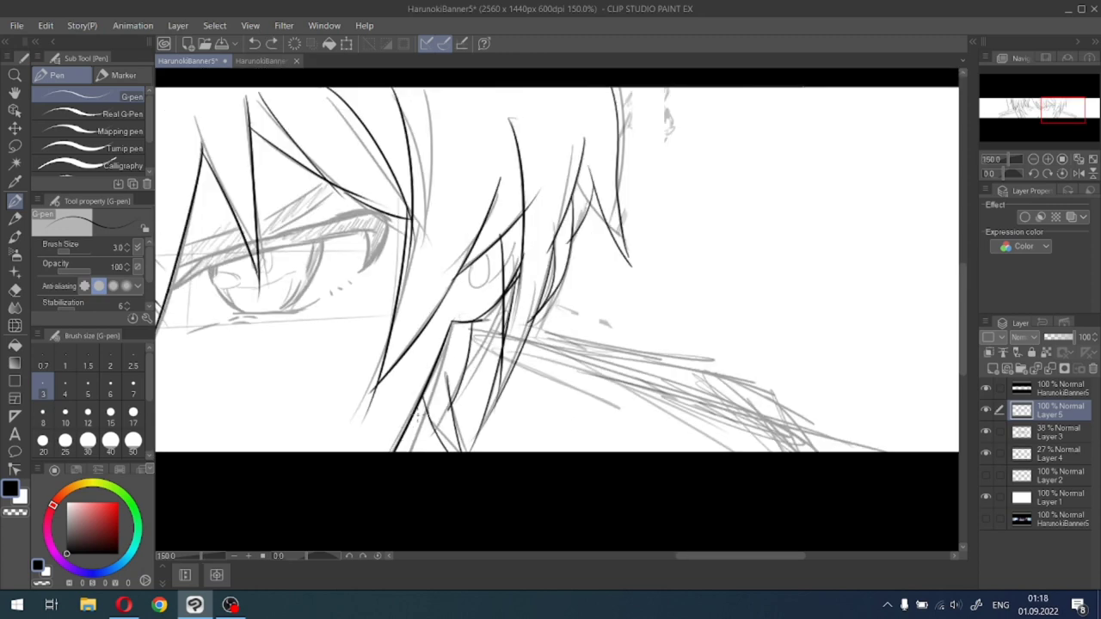
left_click_drag(430, 418, 435, 404)
Ink the upper and lower edges of the right brow's inner section between the hair strands, using brush size 3.
left_click_drag(1067, 111, 1035, 117)
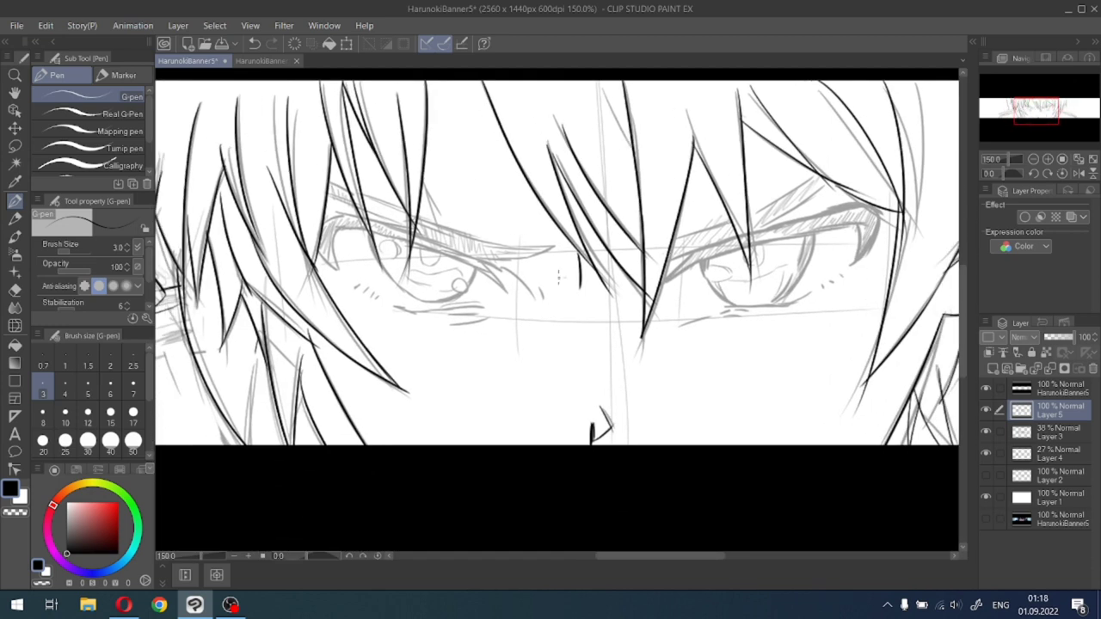
left_click(67, 394)
scroll(733, 249, "up", 3)
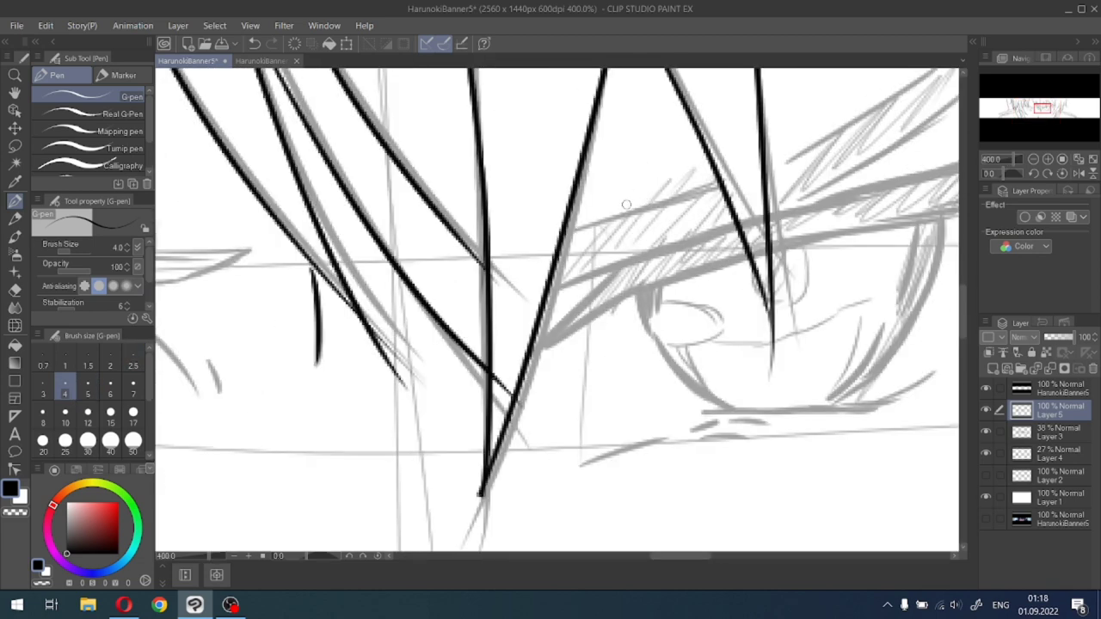
left_click_drag(559, 234, 666, 203)
key("ctrl+z")
left_click(43, 389)
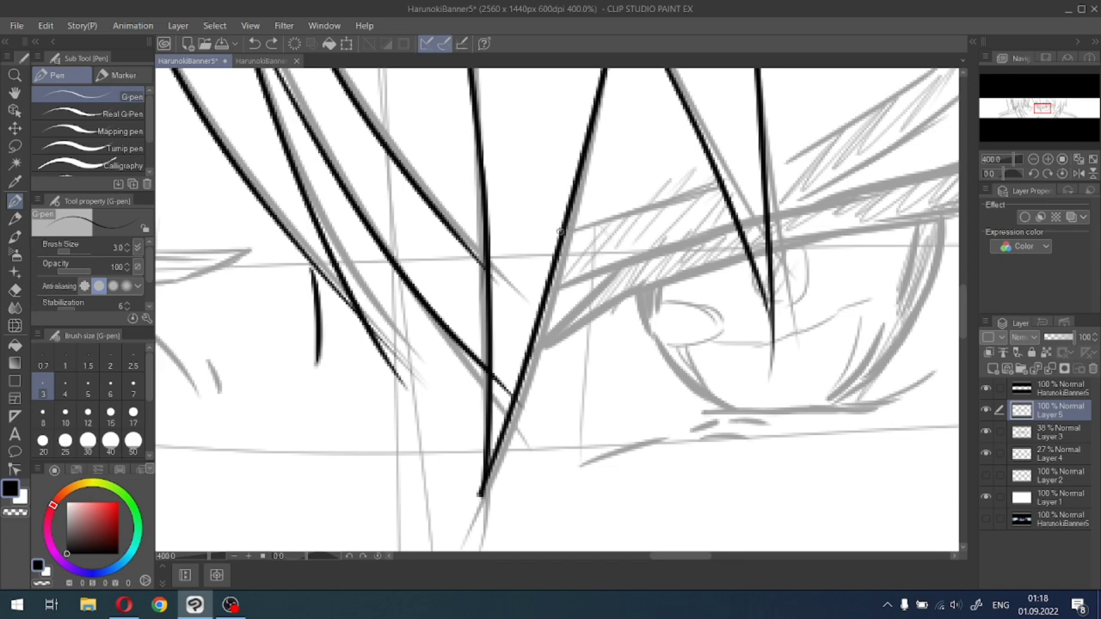
left_click_drag(566, 229, 721, 191)
left_click_drag(552, 284, 714, 236)
key("ctrl+z")
left_click_drag(551, 288, 724, 234)
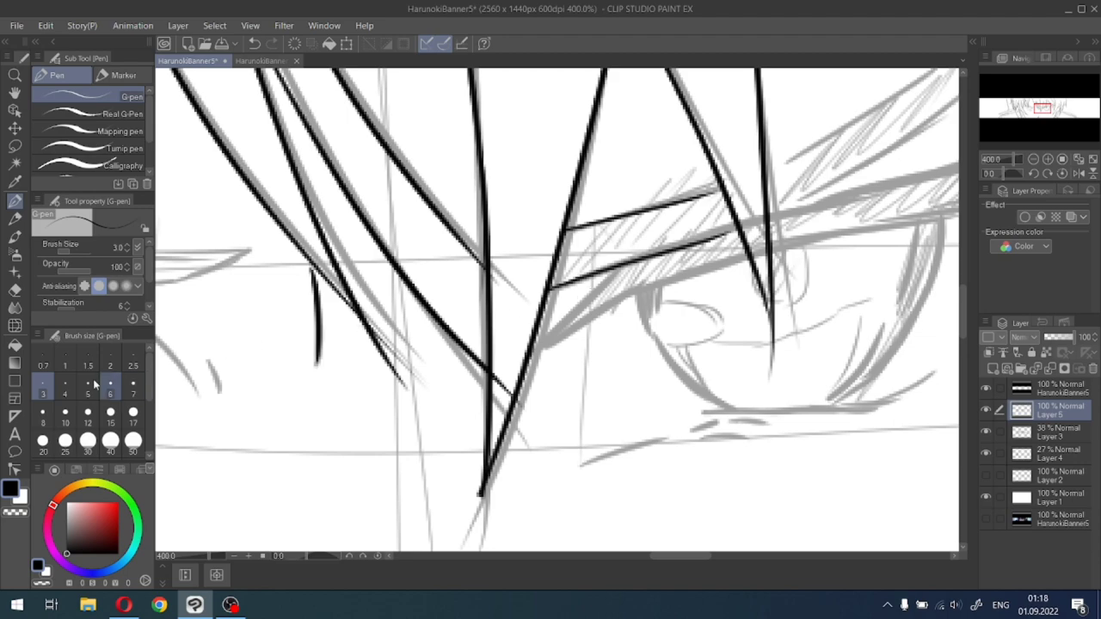
Ink both edges of the right brow's outer section up to the crossing hair strands, using brush size 3.
left_click(64, 391)
mouse_move(1047, 127)
left_mouse_down()
mouse_move(1044, 114)
mouse_move(1034, 128)
left_mouse_up()
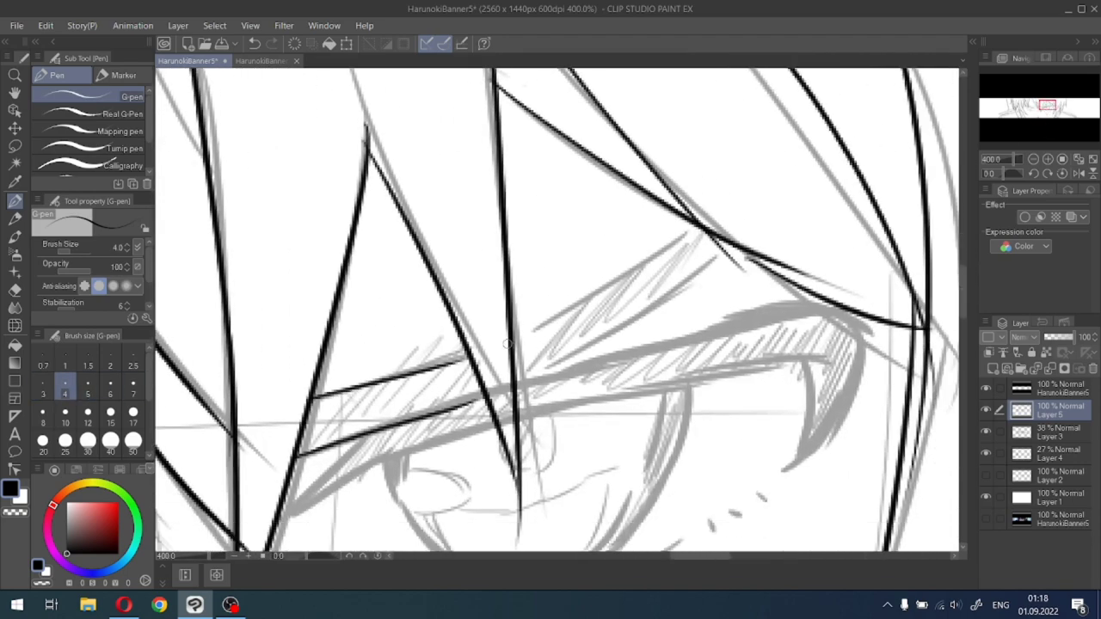
left_click_drag(513, 343, 636, 253)
key("ctrl+z")
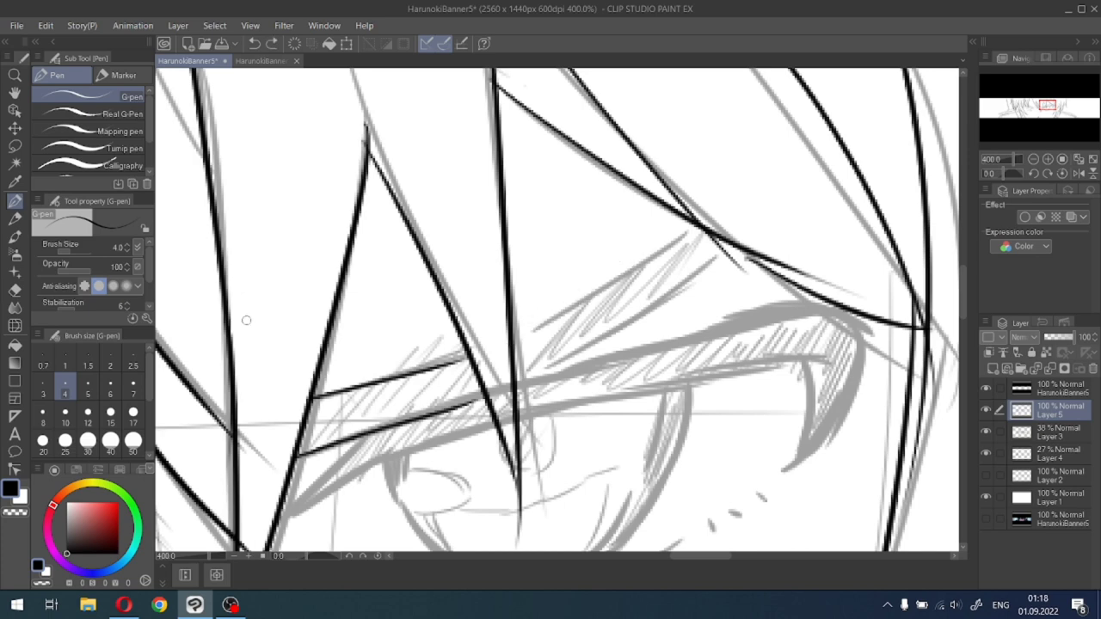
left_click(43, 392)
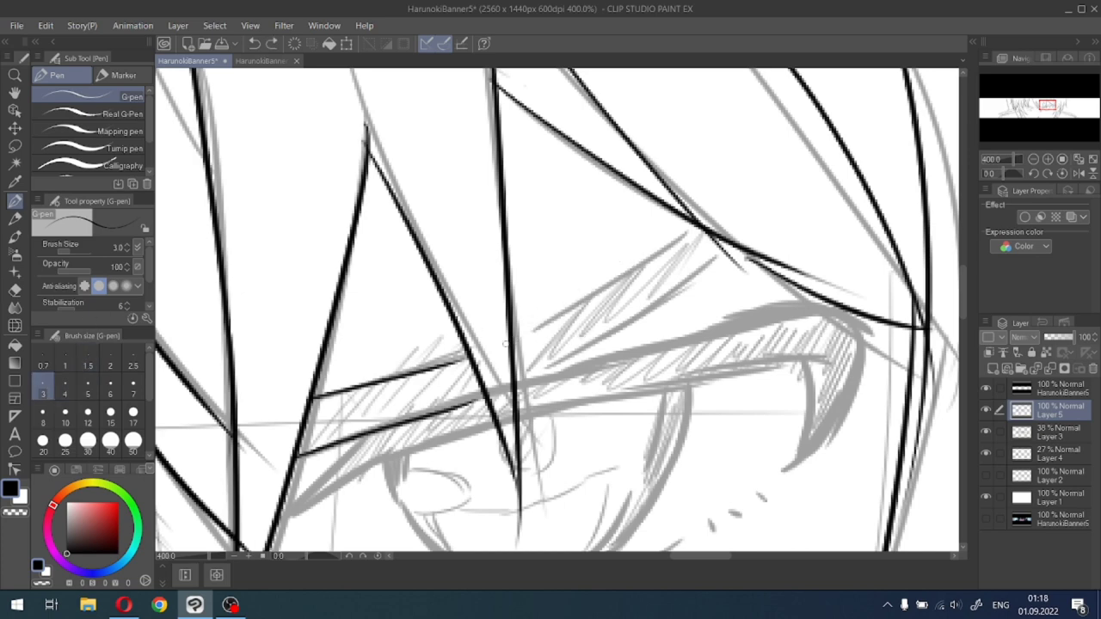
left_click_drag(508, 341, 704, 231)
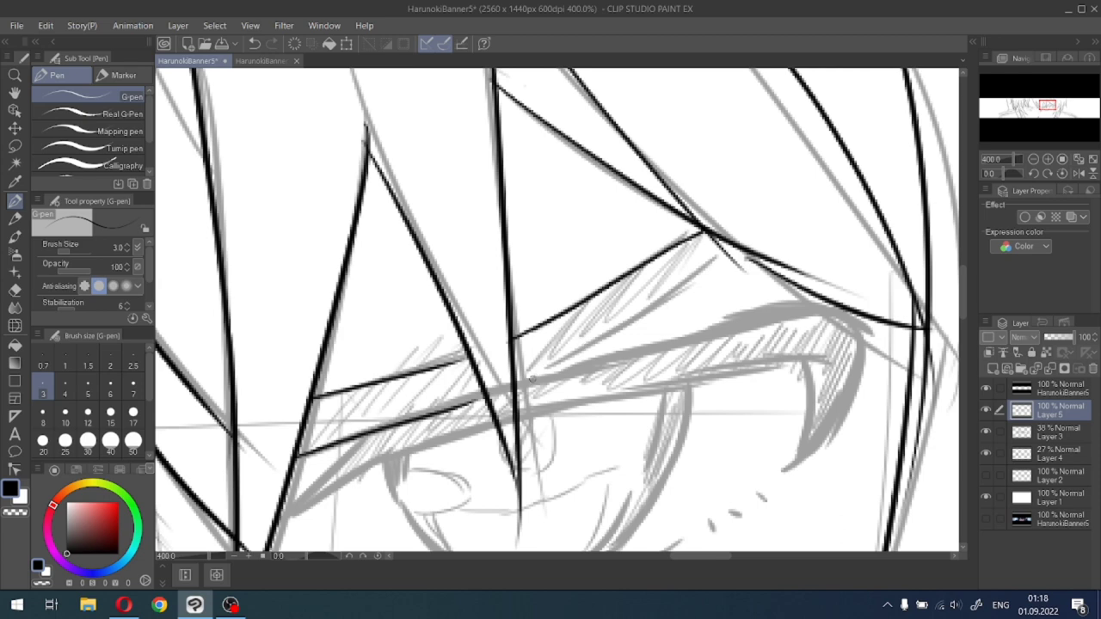
left_click_drag(531, 377, 691, 258)
key("ctrl+z")
left_click_drag(532, 377, 727, 248)
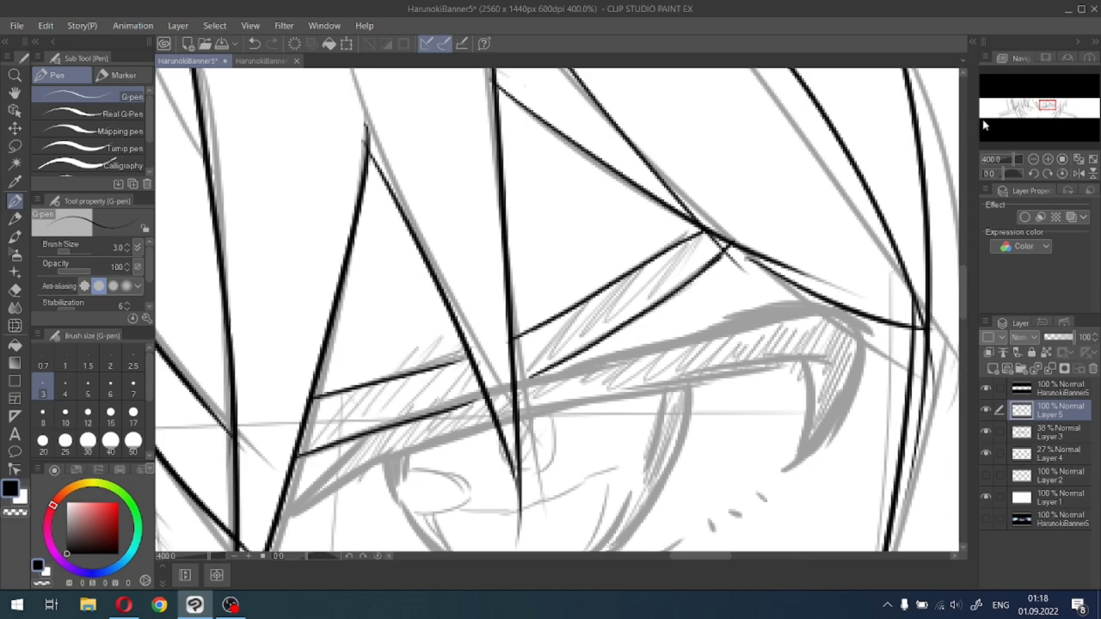
Ink the tapered wedge at the inner corner of the right eye's upper lash, against the long hair strand.
left_click_drag(1048, 105, 1045, 108)
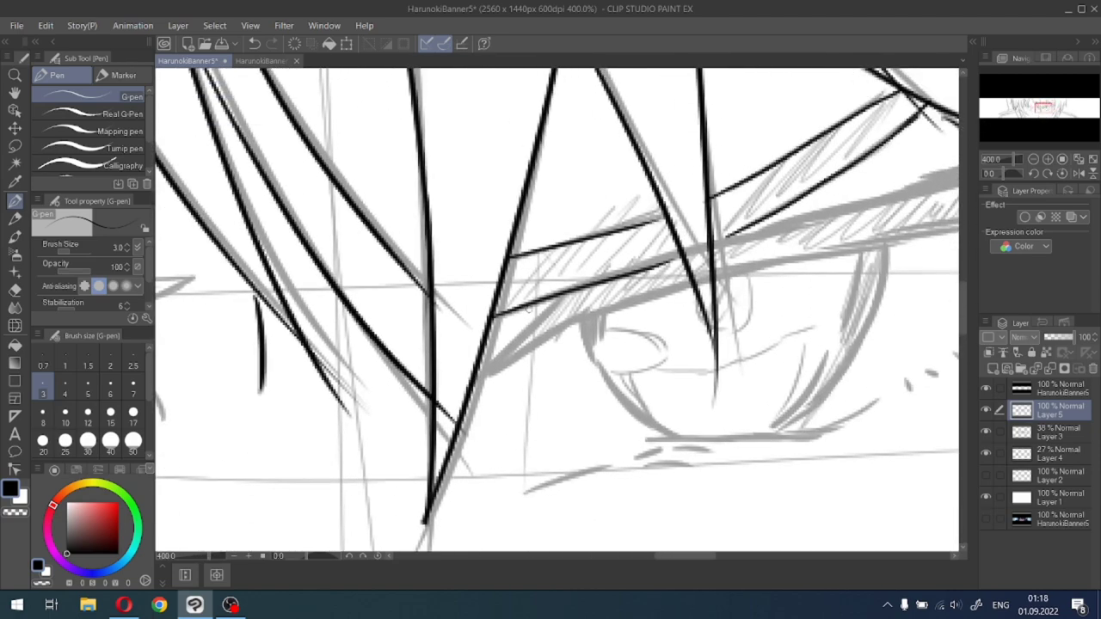
mouse_move(496, 321)
left_mouse_down()
mouse_move(560, 294)
mouse_move(532, 304)
mouse_move(560, 298)
mouse_move(481, 375)
mouse_move(554, 325)
left_mouse_up()
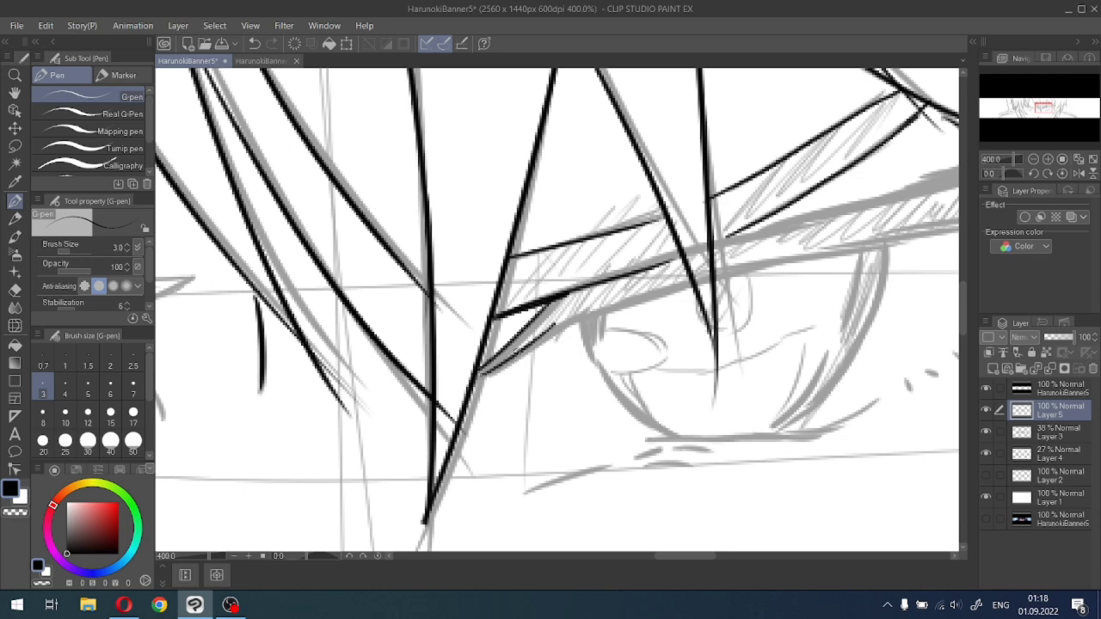
key("ctrl+z")
Try to ink the lower edge of the right eye's upper lash, from the inner corner toward the outer corner.
left_click_drag(483, 374, 594, 307)
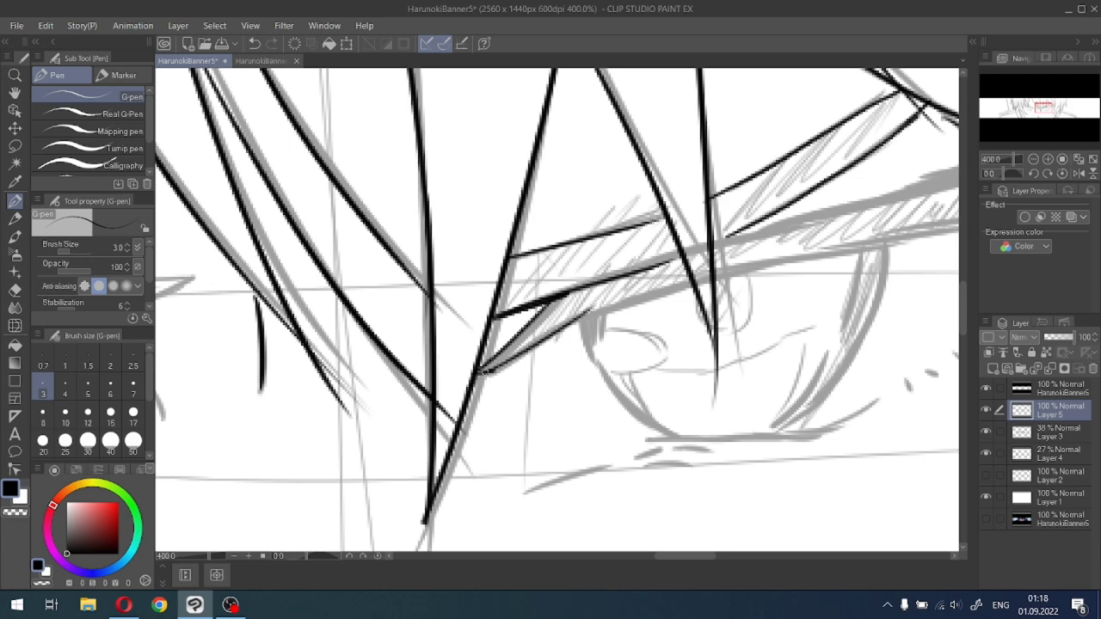
mouse_move(669, 285)
left_mouse_down()
mouse_move(716, 261)
mouse_move(733, 275)
mouse_move(713, 276)
mouse_move(812, 251)
left_mouse_up()
left_click_drag(1043, 108, 1048, 107)
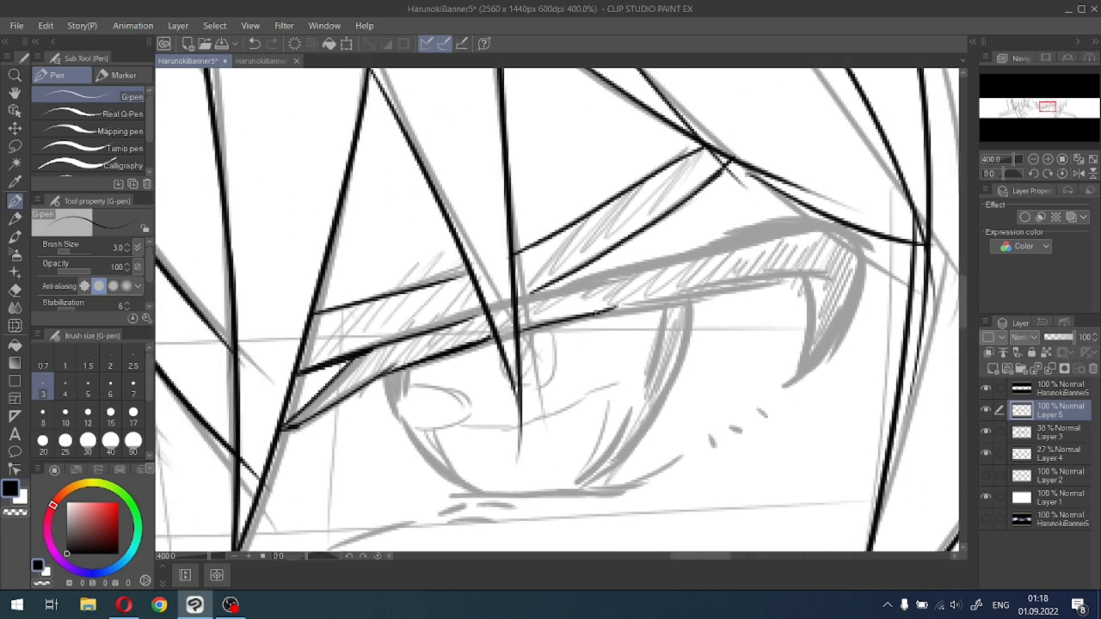
left_click_drag(602, 313, 759, 280)
left_click_drag(673, 300, 798, 280)
key("ctrl+z")
Try to ink the downward-pointing lash wedge at the right eye's outer corner.
mouse_move(714, 292)
left_mouse_down()
mouse_move(807, 279)
mouse_move(801, 377)
left_mouse_up()
left_click_drag(807, 296, 783, 393)
mouse_move(806, 347)
left_mouse_down()
mouse_move(793, 389)
mouse_move(847, 301)
mouse_move(852, 261)
mouse_move(834, 332)
left_mouse_up()
key("ctrl+z")
key("ctrl+z")
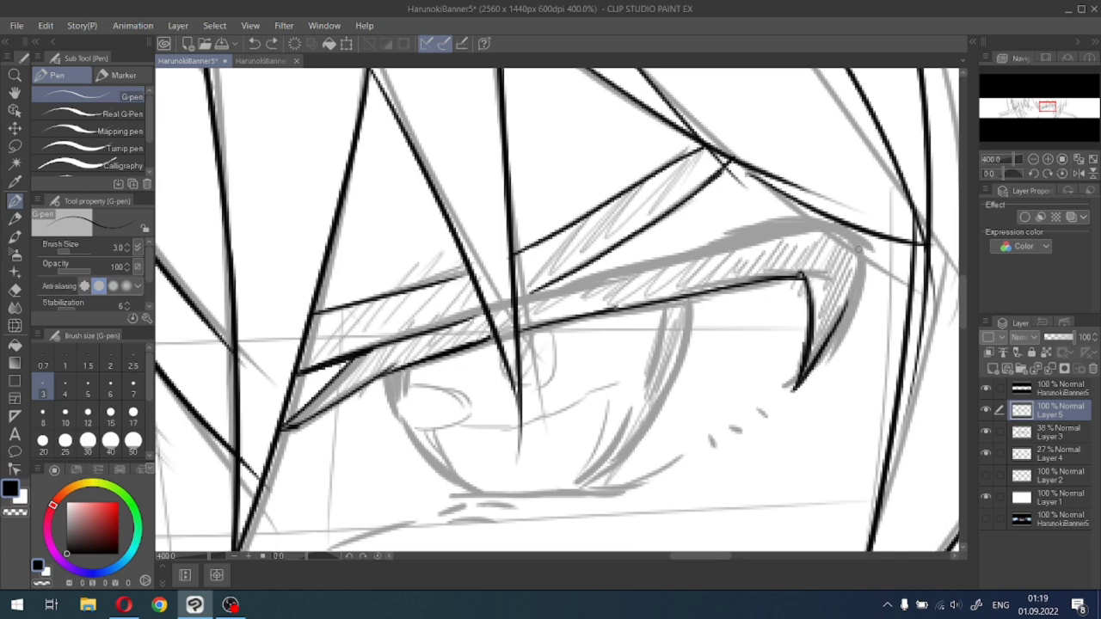
left_click_drag(860, 249, 831, 315)
Undo the strokes of the right eye's outer lash wedge and the lash's lower edge.
key("ctrl+z")
key("ctrl+z")
key("ctrl+z")
key("ctrl+z")
key("ctrl+z")
key("ctrl+z")
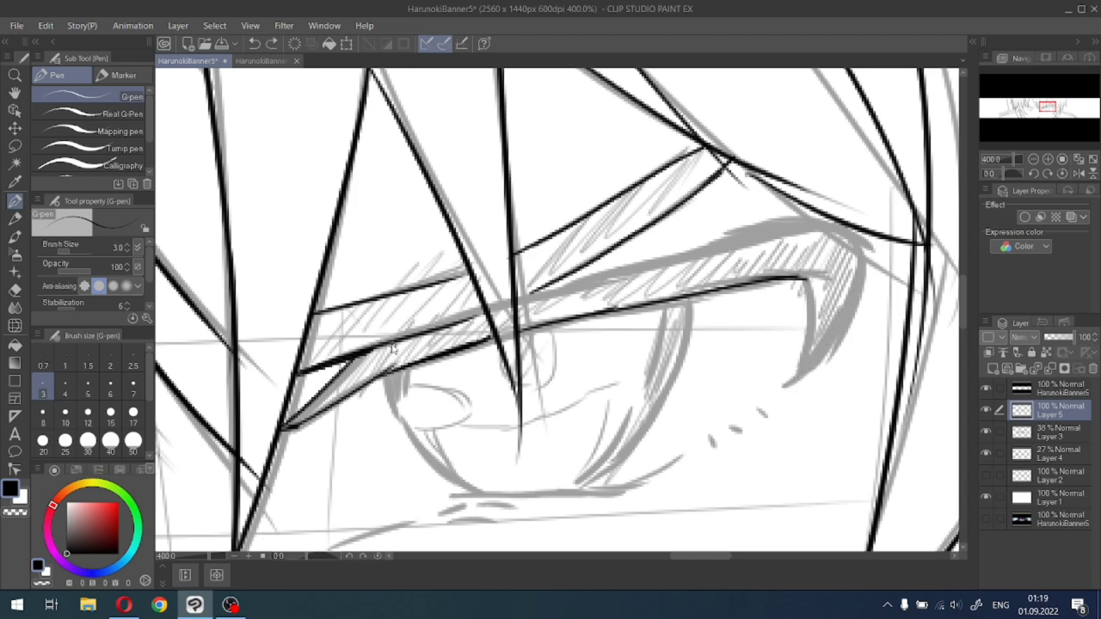
key("ctrl+z")
key("ctrl+z")
key("ctrl+z")
key("ctrl+z")
key("ctrl+z")
key("ctrl+z")
key("ctrl+z")
key("ctrl+z")
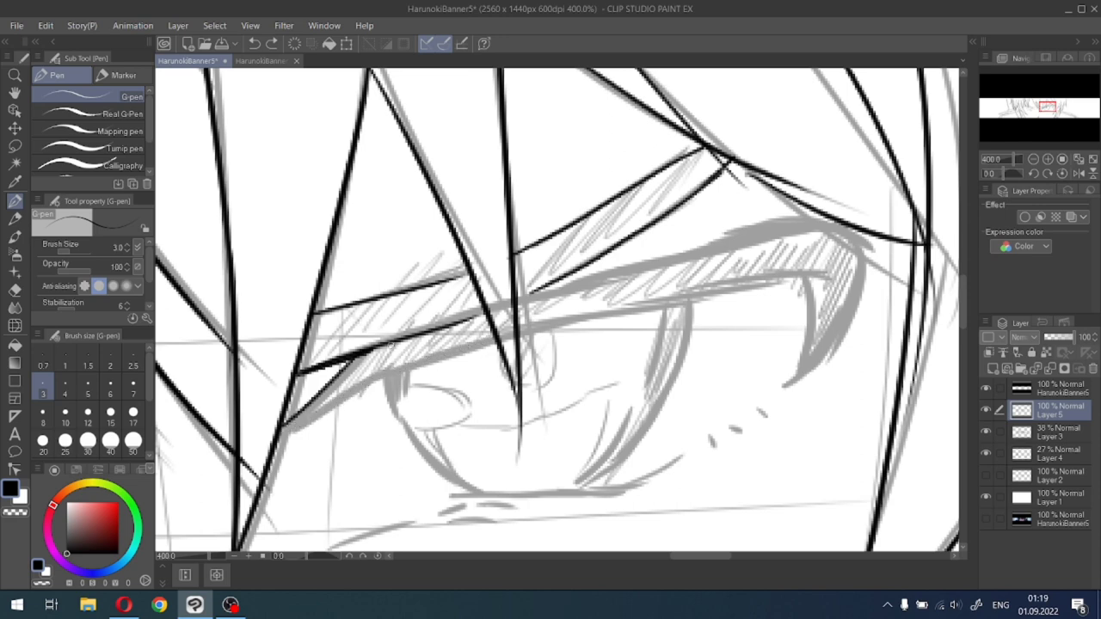
Undo the lash wedge strokes at the right eye's inner corner, keeping the lower edge of the right brow.
key("ctrl+z")
key("ctrl+z")
key("ctrl+z")
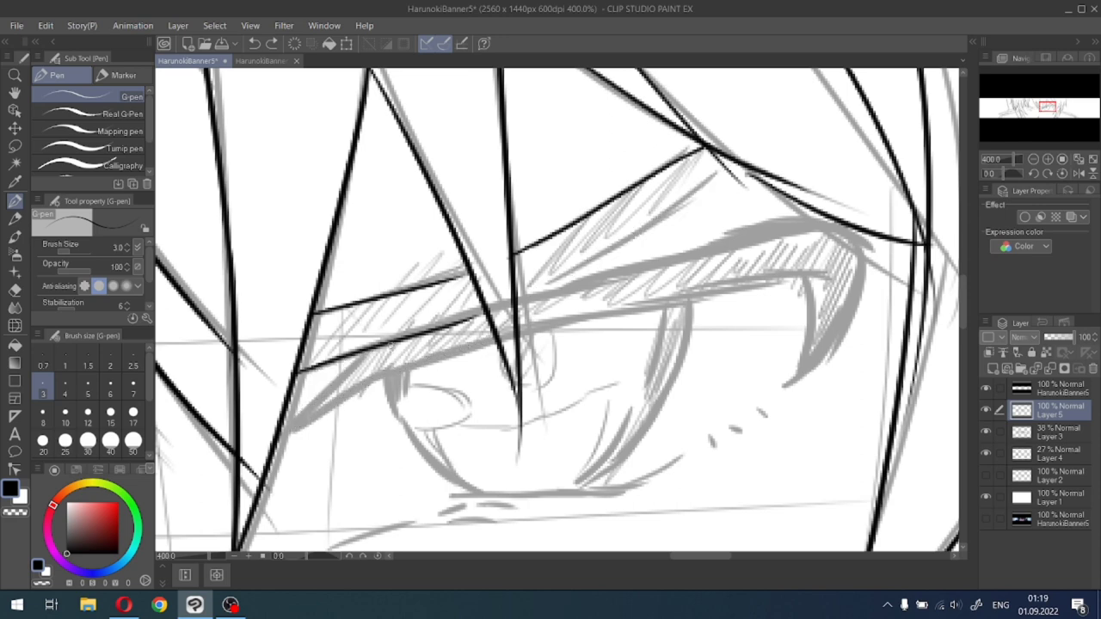
left_click(272, 44)
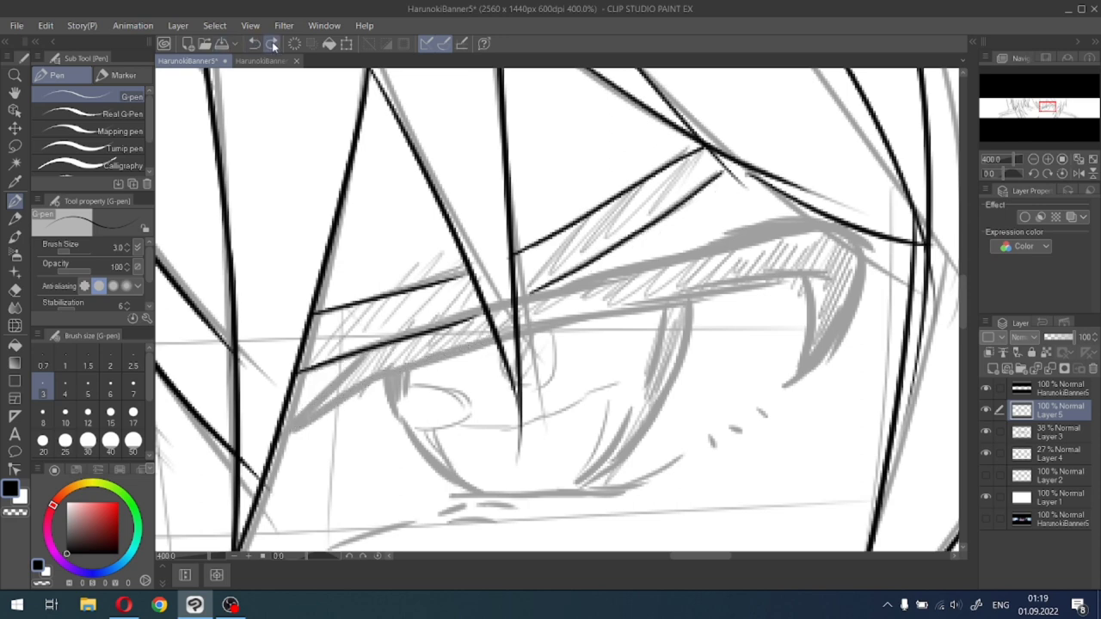
Set the G-pen brush size to 6.
scroll(439, 213, "down", 3)
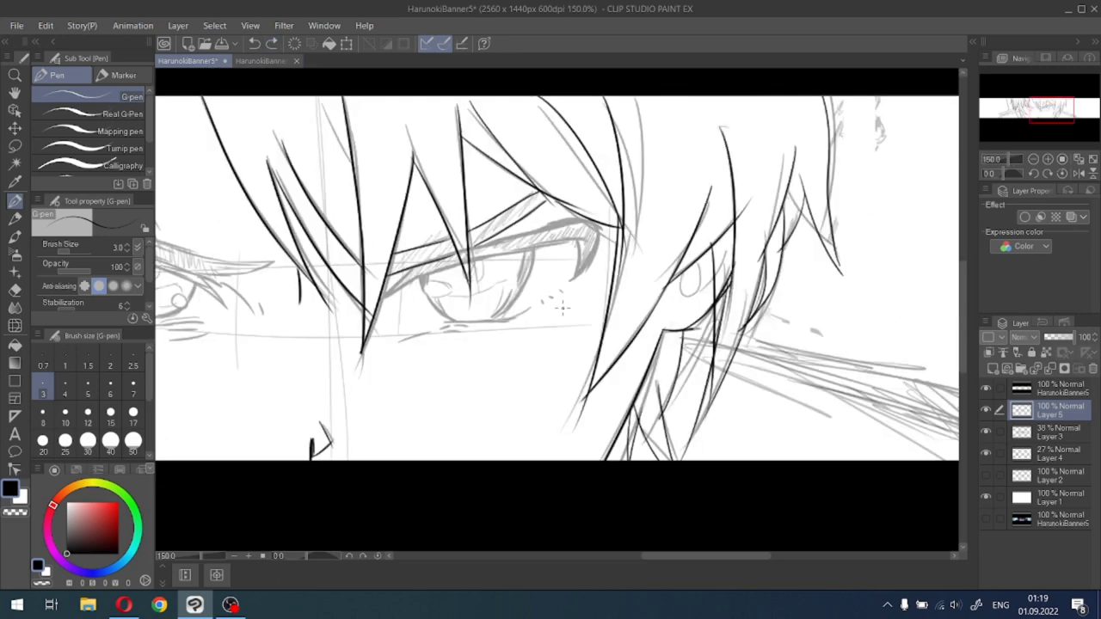
left_click_drag(1041, 113, 1028, 108)
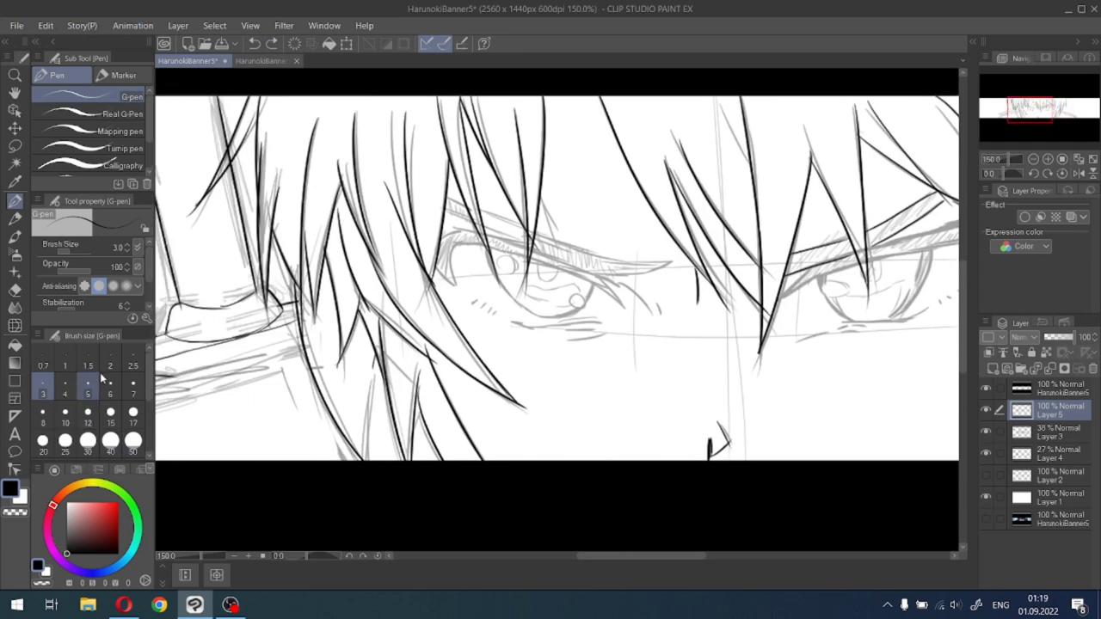
left_click(110, 387)
left_click_drag(1032, 112, 1040, 115)
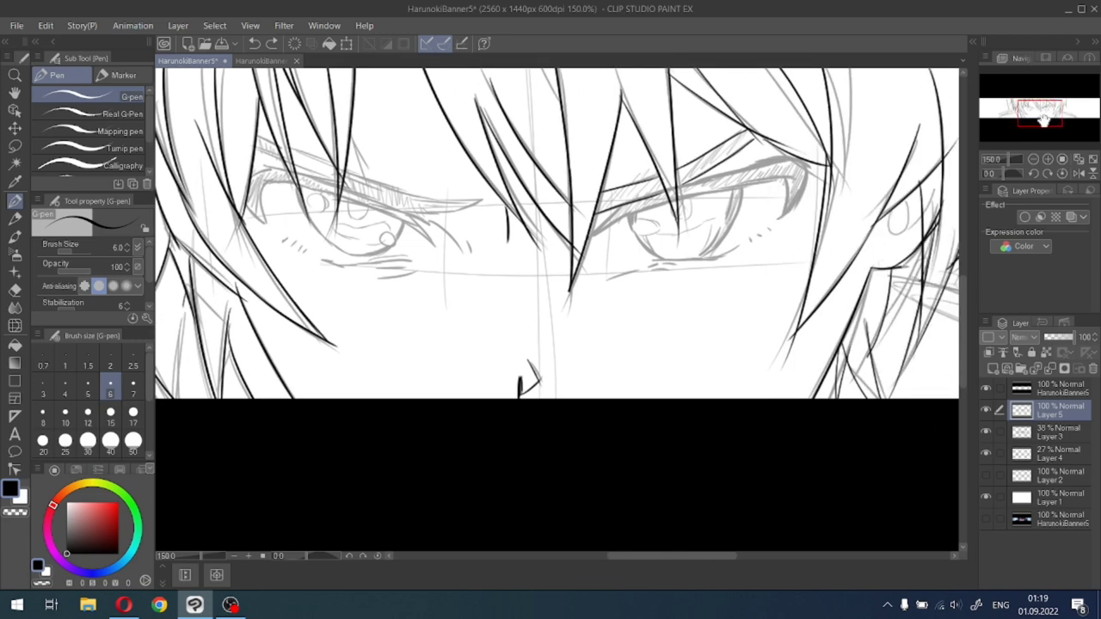
key("b")
scroll(800, 192, "up", 1)
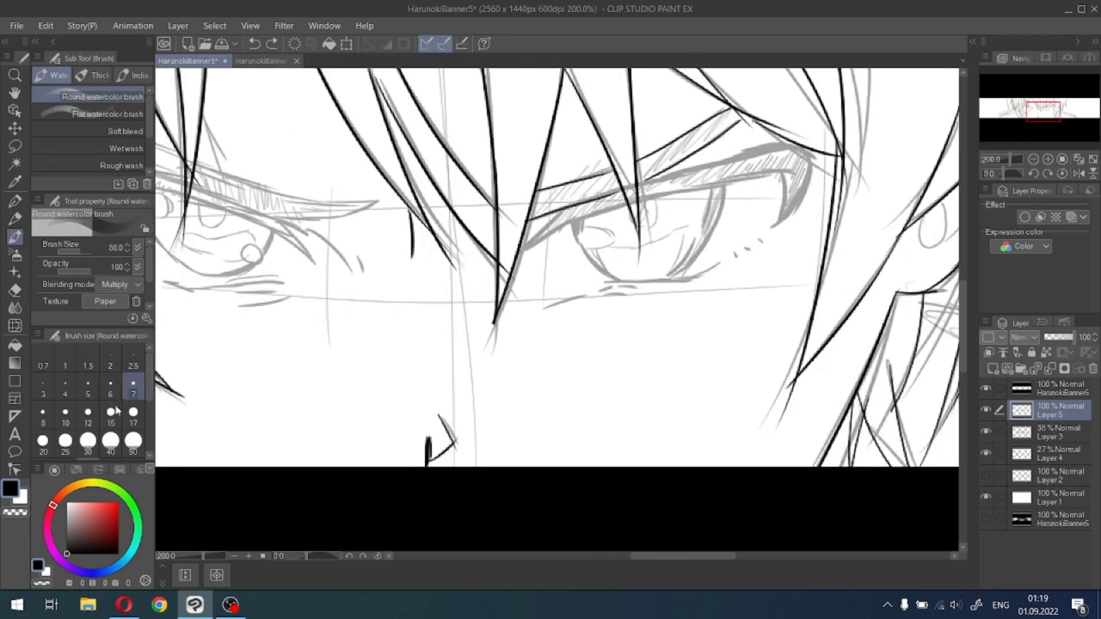
left_click(87, 394)
left_click(15, 181)
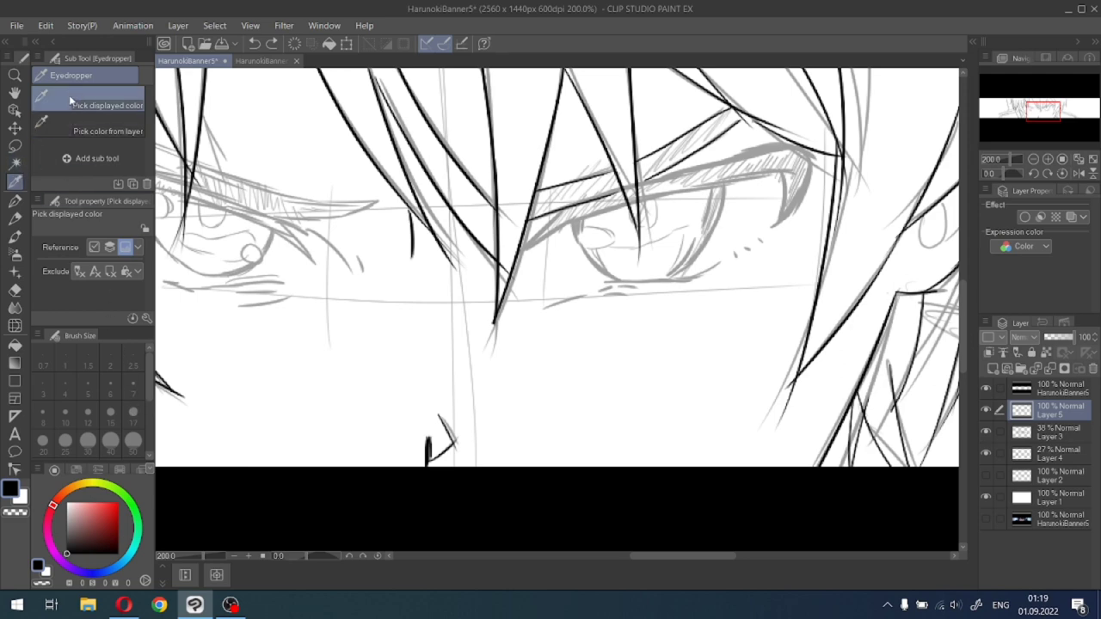
left_click(17, 256)
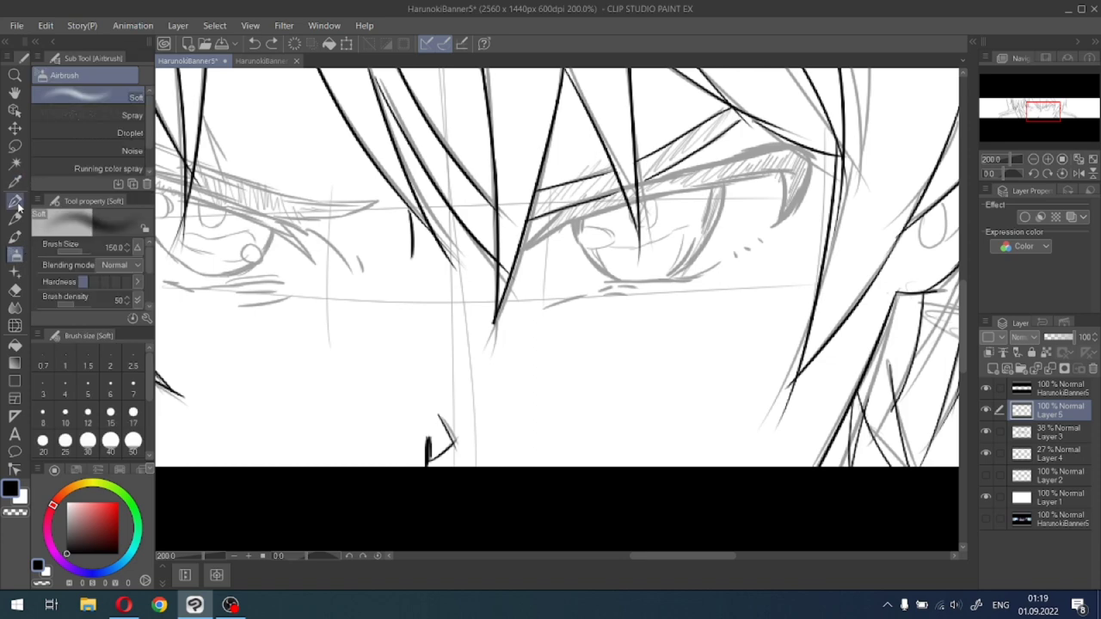
left_click(15, 199)
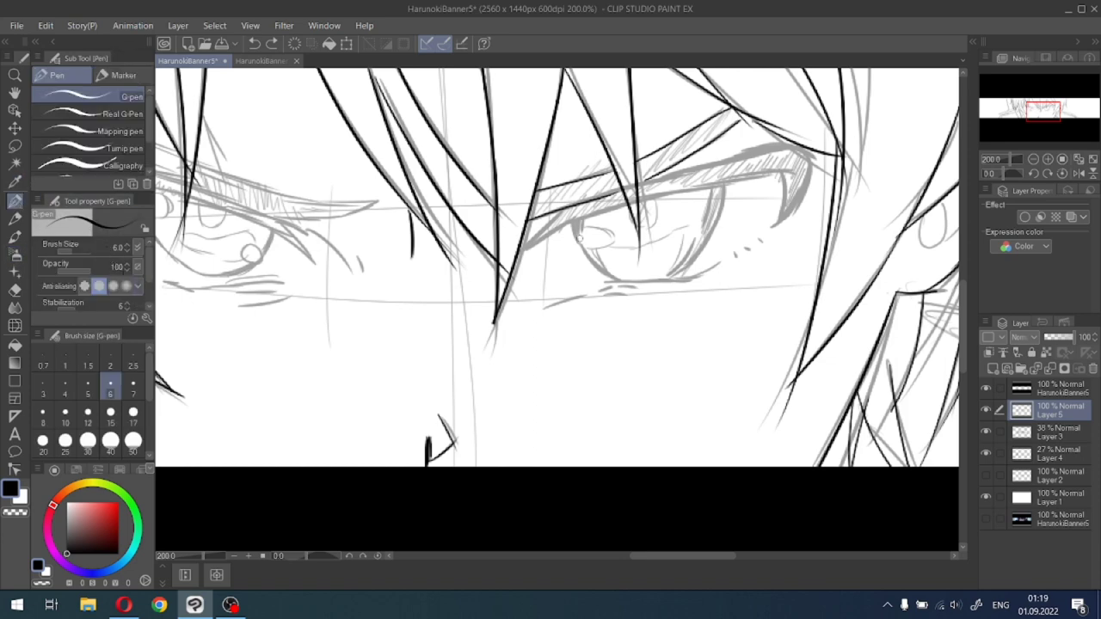
Ink the inner section of the right eye's upper lash as a solid black, forked shape between the hair strands.
scroll(580, 236, "up", 2)
left_click_drag(470, 253, 574, 186)
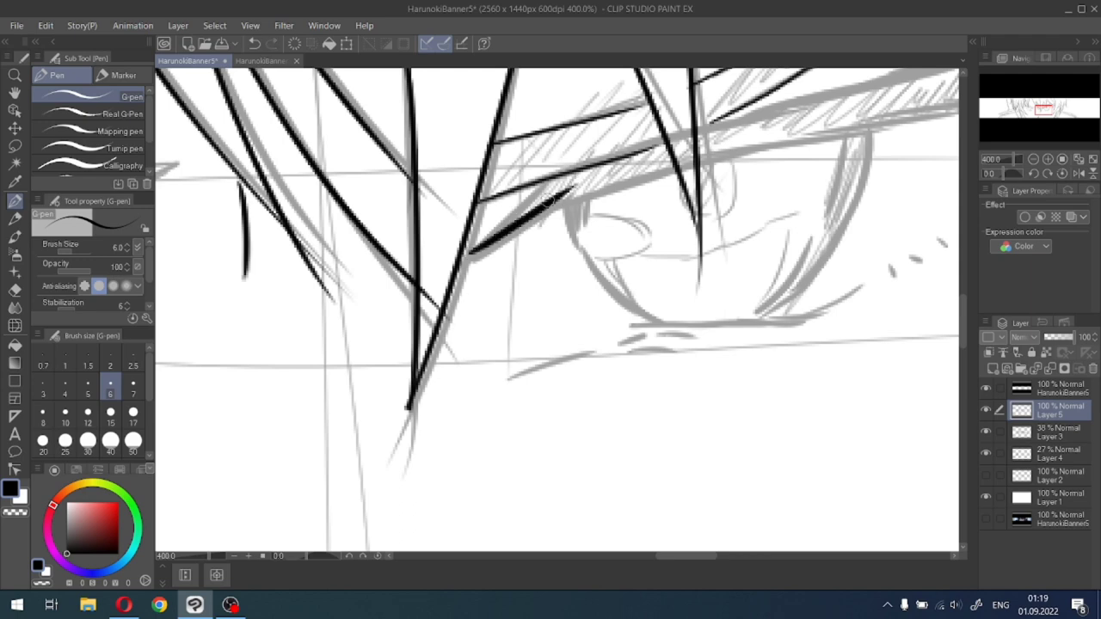
mouse_move(516, 220)
left_mouse_down()
mouse_move(555, 194)
mouse_move(469, 250)
mouse_move(553, 186)
left_mouse_up()
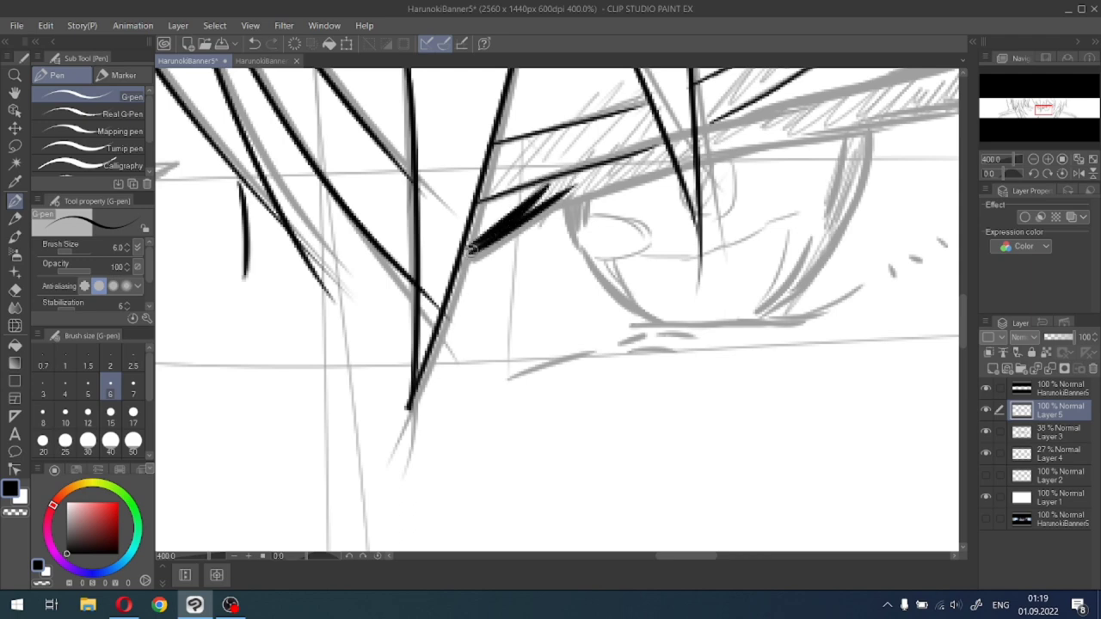
left_click_drag(468, 253, 585, 191)
left_click_drag(511, 226, 623, 172)
mouse_move(543, 201)
left_mouse_down()
mouse_move(671, 160)
mouse_move(667, 146)
left_mouse_up()
left_click_drag(575, 182, 664, 150)
left_click_drag(520, 192, 631, 157)
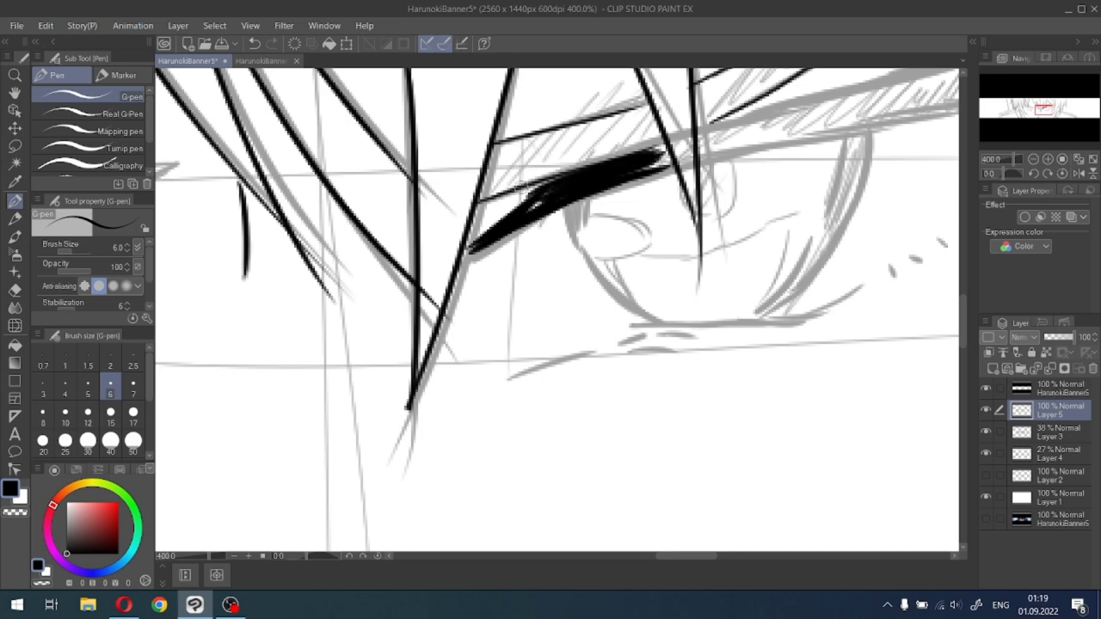
mouse_move(471, 207)
left_mouse_down()
mouse_move(615, 165)
mouse_move(508, 189)
mouse_move(523, 204)
mouse_move(631, 163)
mouse_move(617, 171)
mouse_move(663, 164)
mouse_move(633, 156)
mouse_move(673, 147)
left_mouse_up()
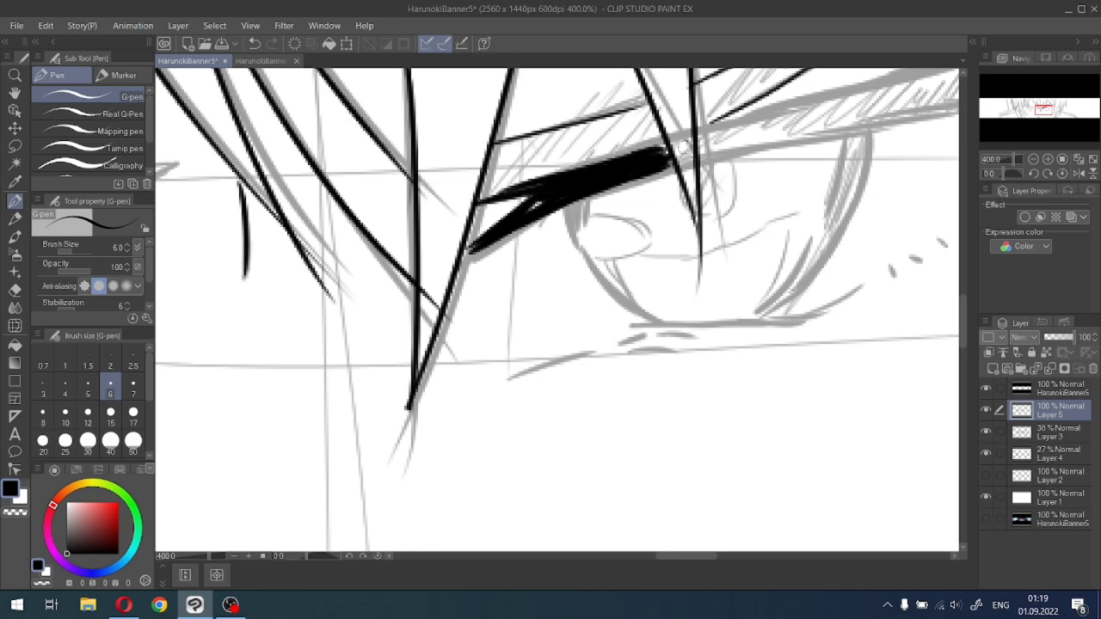
Ink the upper and lower edges of the right eye's upper lash from the hair strand toward the outer corner.
scroll(685, 148, "down", 3)
scroll(747, 129, "up", 3)
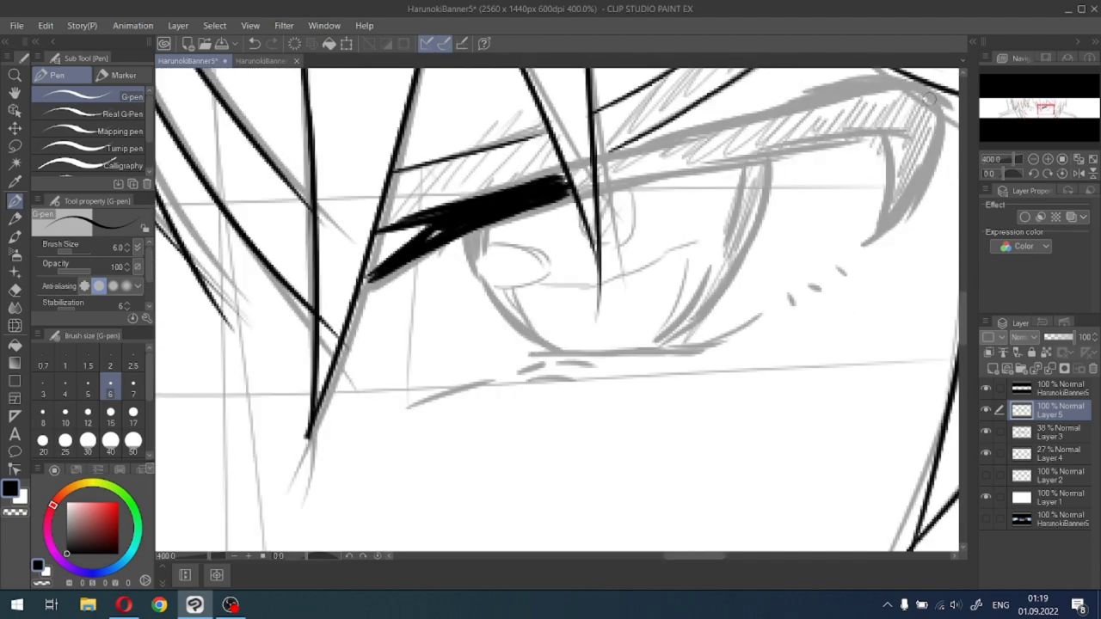
left_click_drag(747, 130, 607, 184)
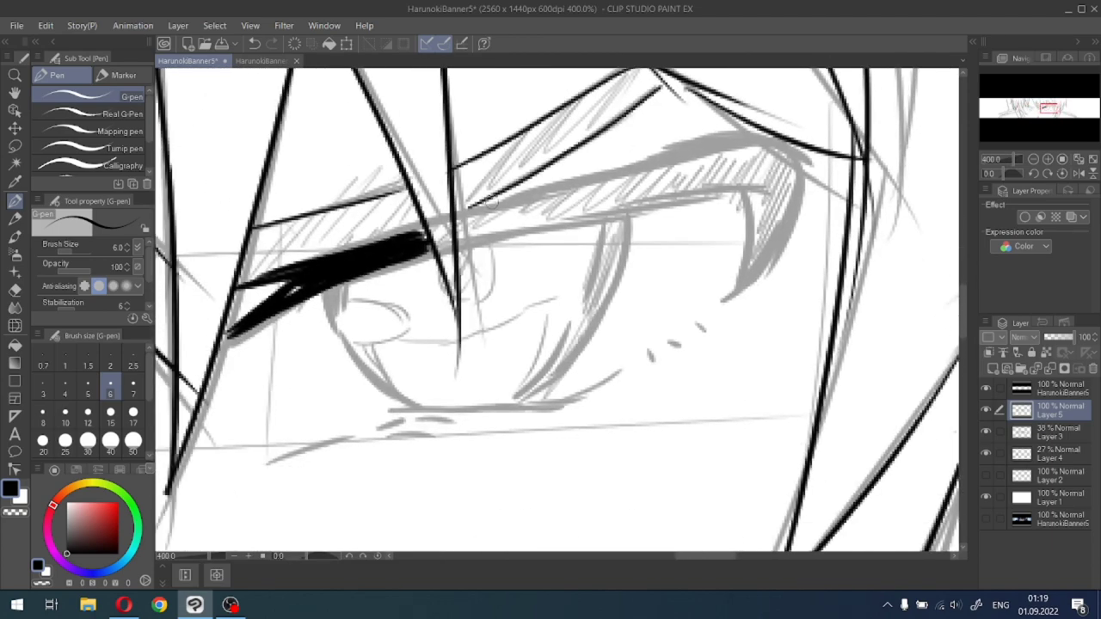
left_click_drag(453, 211, 663, 169)
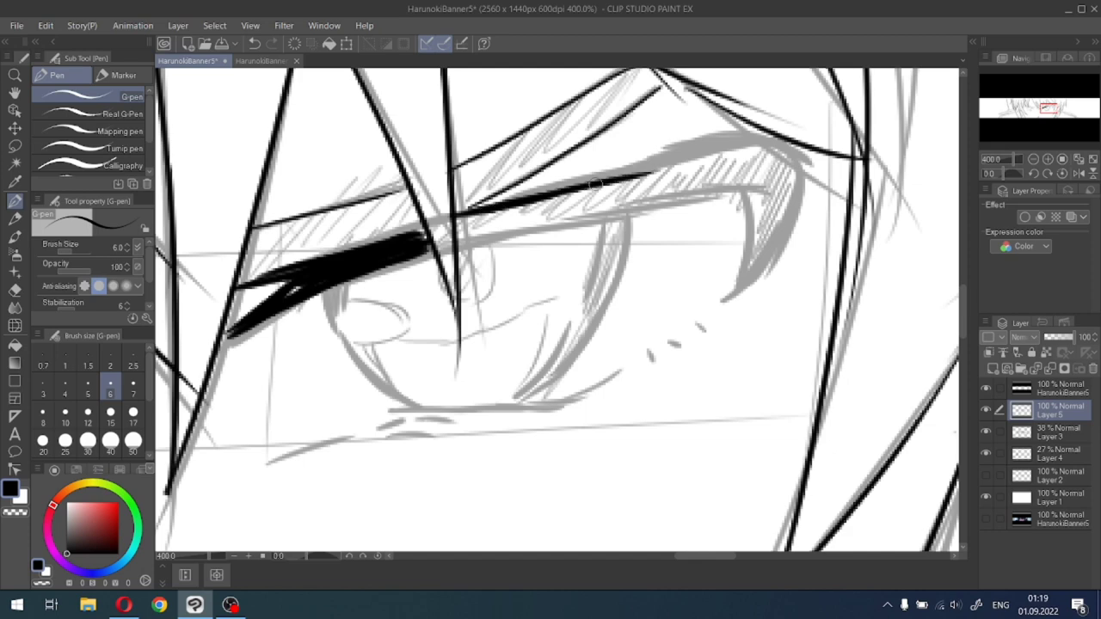
left_click_drag(561, 190, 733, 155)
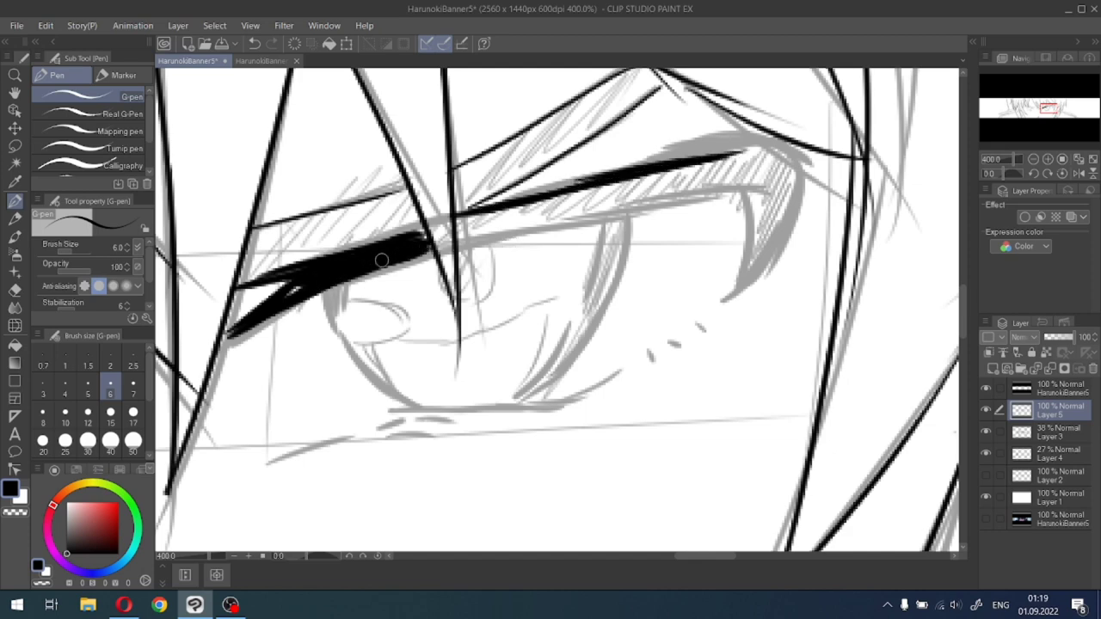
left_click_drag(353, 276, 697, 203)
left_click_drag(615, 213, 737, 196)
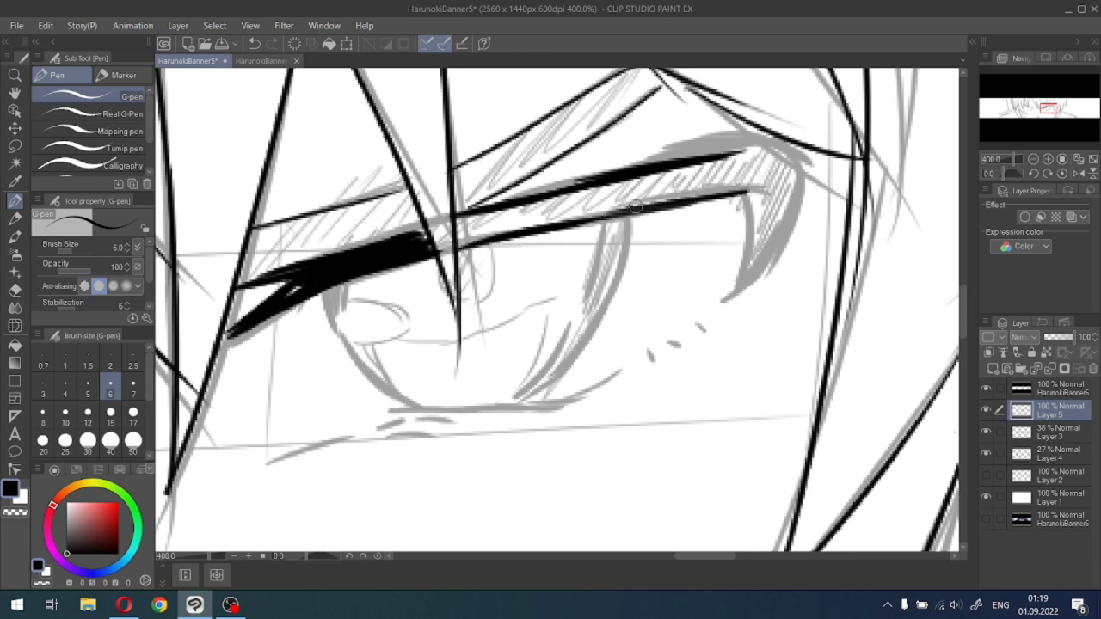
left_click_drag(633, 206, 696, 197)
Fill the right eye's upper lash solid black between its two edges, from the hair strand to the outer corner.
mouse_move(458, 222)
left_mouse_down()
mouse_move(556, 203)
mouse_move(463, 244)
mouse_move(461, 222)
mouse_move(459, 245)
mouse_move(561, 209)
left_mouse_up()
mouse_move(474, 240)
left_mouse_down()
mouse_move(618, 204)
mouse_move(469, 227)
mouse_move(593, 205)
left_mouse_up()
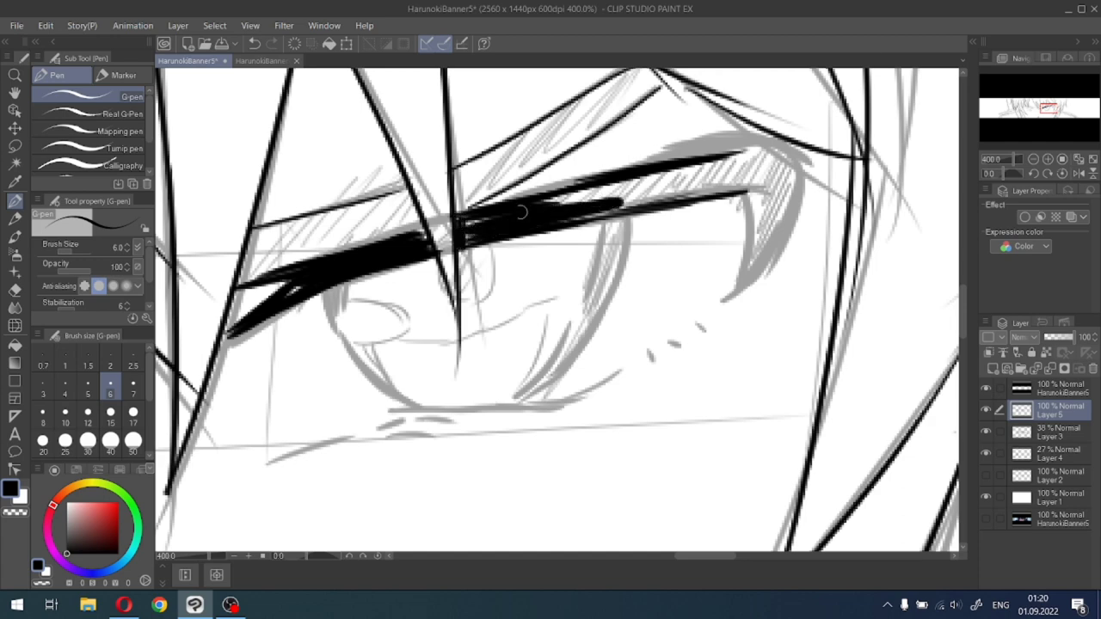
left_click_drag(481, 220, 517, 214)
left_click_drag(608, 196, 468, 224)
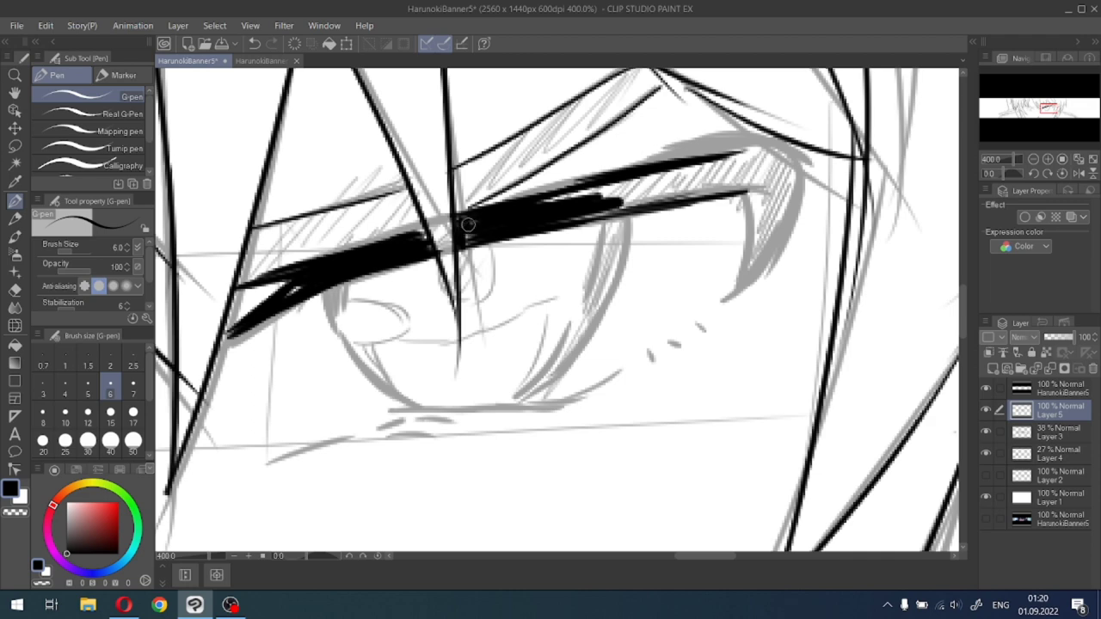
mouse_move(573, 201)
left_mouse_down()
mouse_move(634, 183)
mouse_move(558, 198)
mouse_move(682, 180)
left_mouse_up()
mouse_move(623, 197)
left_mouse_down()
mouse_move(691, 182)
mouse_move(567, 212)
mouse_move(755, 154)
mouse_move(604, 182)
mouse_move(683, 157)
mouse_move(630, 176)
mouse_move(773, 148)
left_mouse_up()
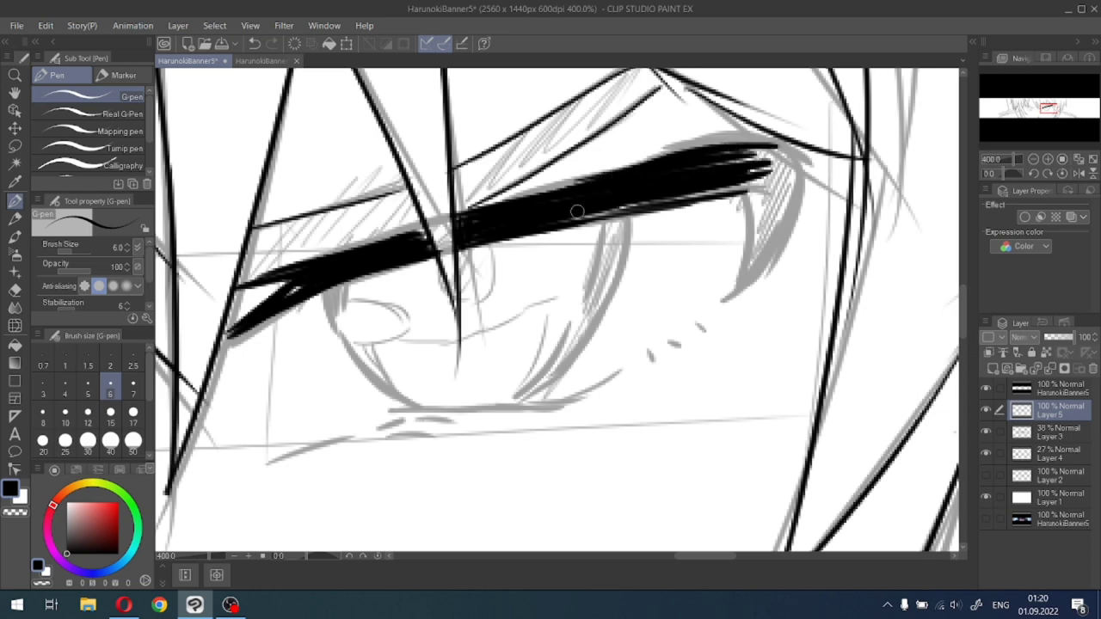
left_click_drag(548, 224, 644, 204)
left_click_drag(545, 223, 657, 191)
left_click_drag(595, 210, 762, 183)
Try to ink the inner edge of the downward-pointing lash at the right eye's outer corner.
mouse_move(683, 191)
left_mouse_down()
mouse_move(770, 185)
mouse_move(747, 249)
left_mouse_up()
left_click_drag(745, 194, 746, 297)
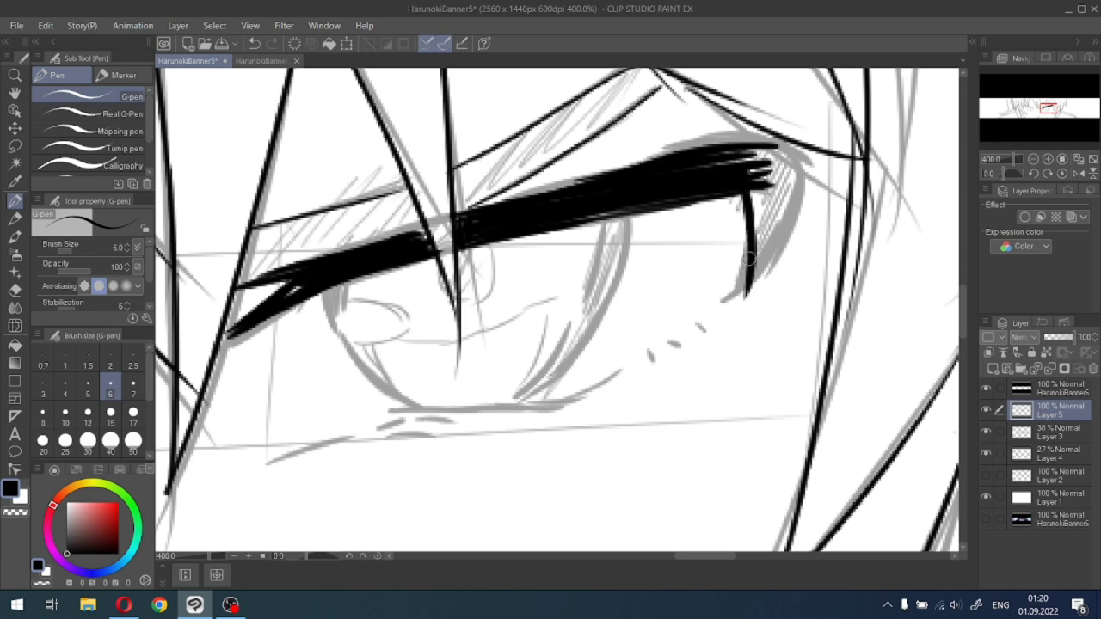
key("ctrl+z")
key("ctrl+z")
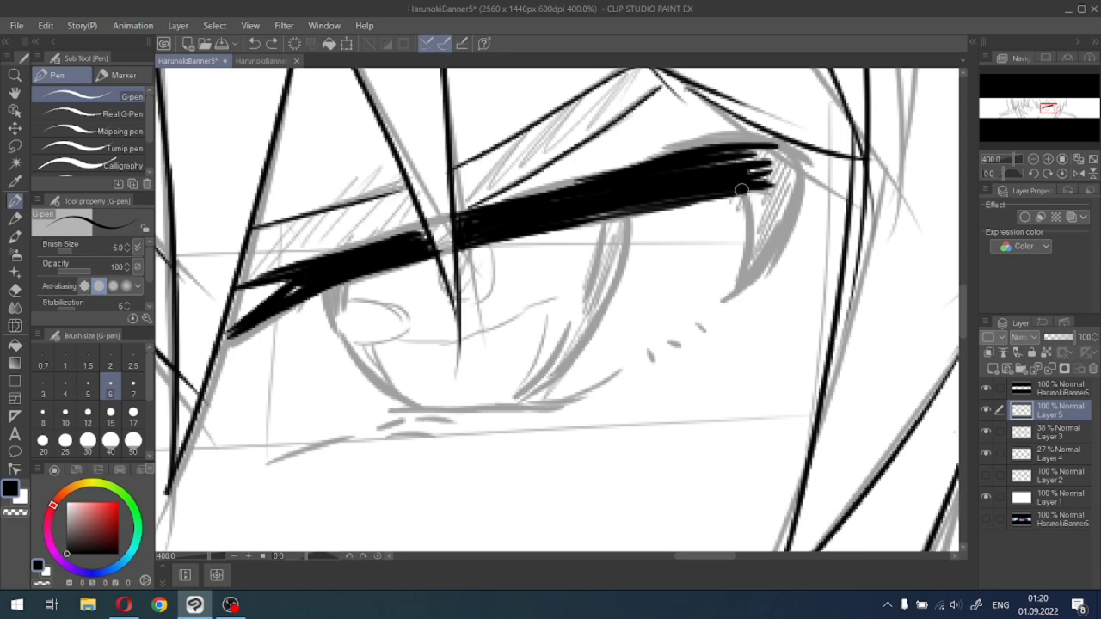
mouse_move(742, 190)
left_mouse_down()
mouse_move(745, 256)
mouse_move(732, 293)
left_mouse_up()
key("ctrl+z")
Ink the right eye's downward-pointing outer lash wedge in solid black and fill the remaining gaps along the upper lash.
mouse_move(745, 183)
left_mouse_down()
mouse_move(730, 296)
mouse_move(795, 199)
left_mouse_up()
mouse_move(759, 149)
left_mouse_down()
mouse_move(788, 160)
mouse_move(781, 217)
mouse_move(791, 160)
mouse_move(801, 168)
left_mouse_up()
left_click_drag(779, 152, 778, 226)
mouse_move(779, 182)
left_mouse_down()
mouse_move(740, 276)
mouse_move(777, 207)
mouse_move(756, 257)
mouse_move(774, 219)
mouse_move(783, 161)
mouse_move(761, 200)
mouse_move(744, 171)
mouse_move(719, 162)
mouse_move(781, 164)
mouse_move(717, 165)
mouse_move(742, 152)
mouse_move(712, 163)
mouse_move(743, 178)
mouse_move(754, 232)
left_mouse_up()
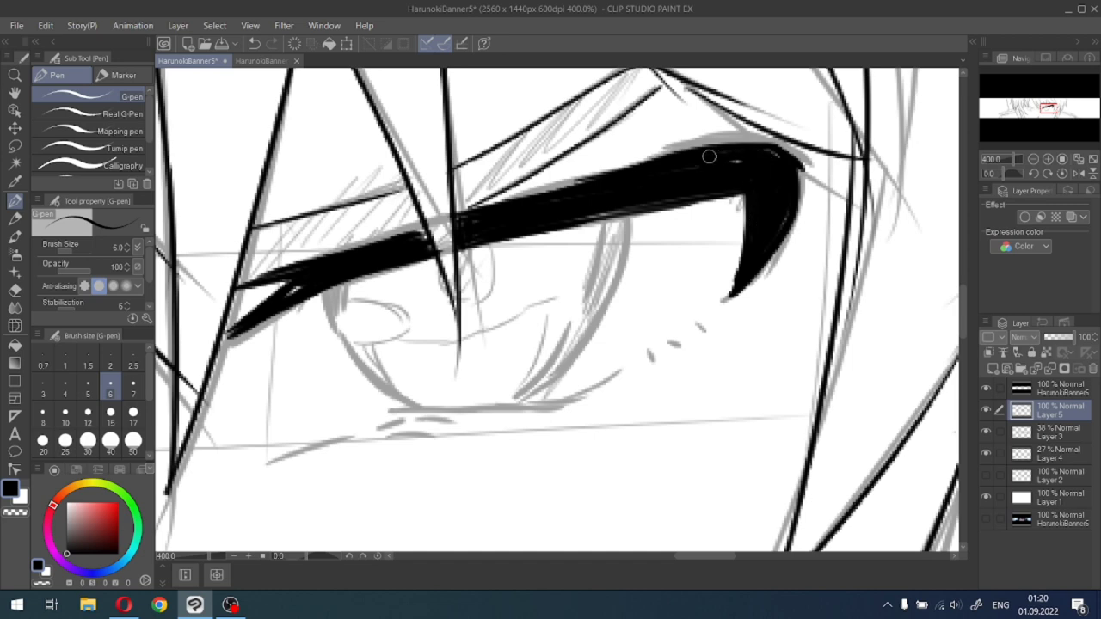
mouse_move(710, 157)
left_mouse_down()
mouse_move(775, 157)
mouse_move(764, 154)
left_mouse_up()
left_click_drag(484, 209, 602, 178)
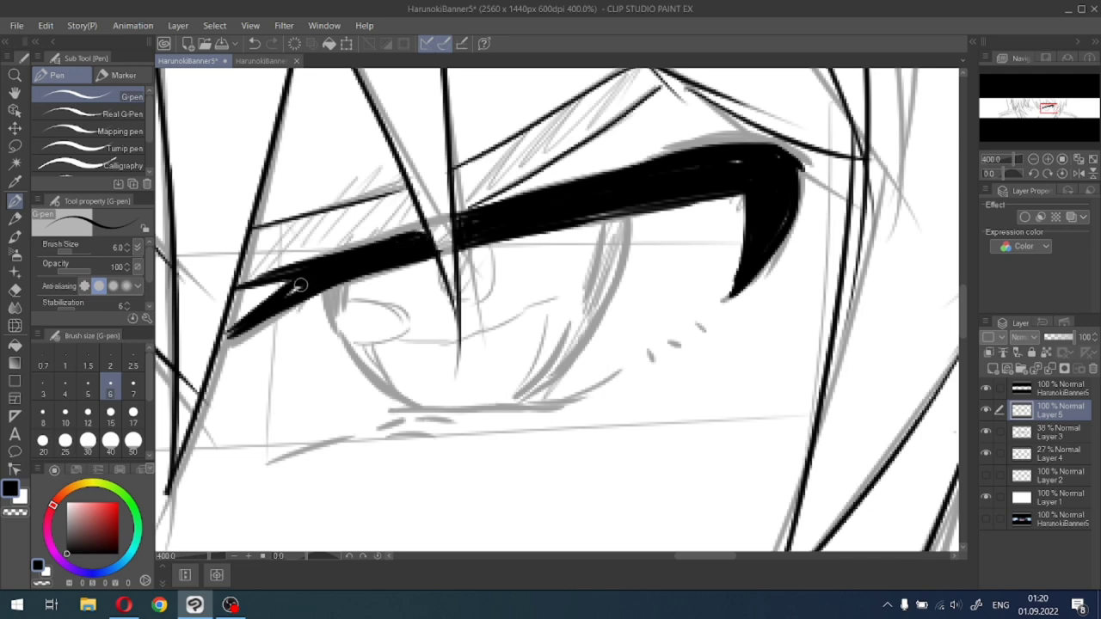
left_click_drag(300, 285, 289, 290)
With the G-pen at size 3, ink the short upper edge at the left brow's outer end, between the hair strands.
scroll(766, 165, "down", 1)
scroll(737, 162, "down", 1)
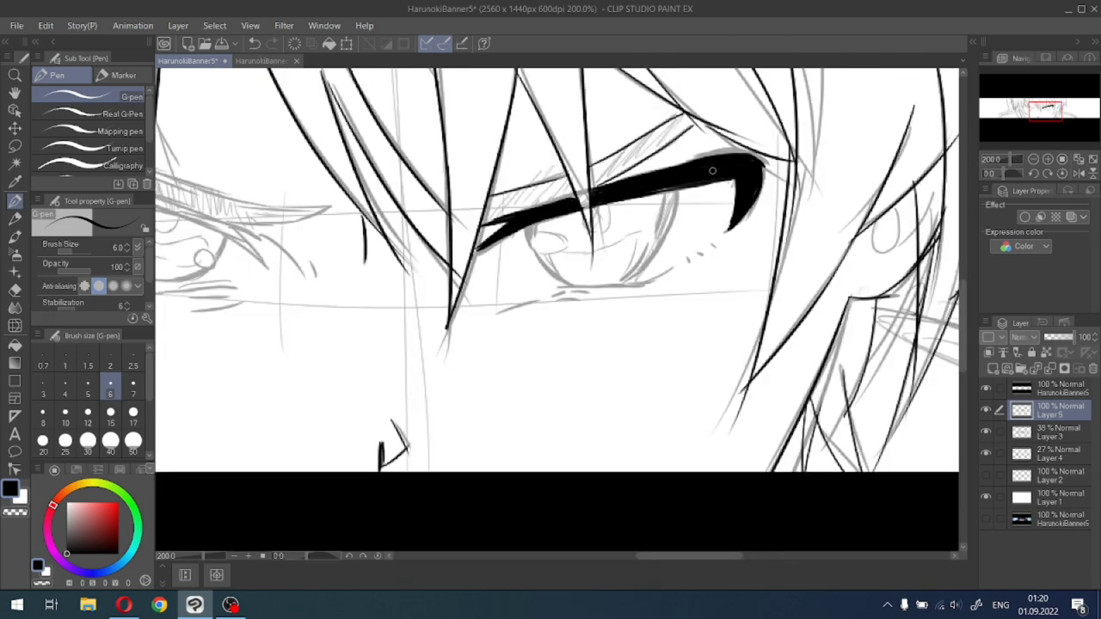
left_click_drag(1046, 102, 1026, 99)
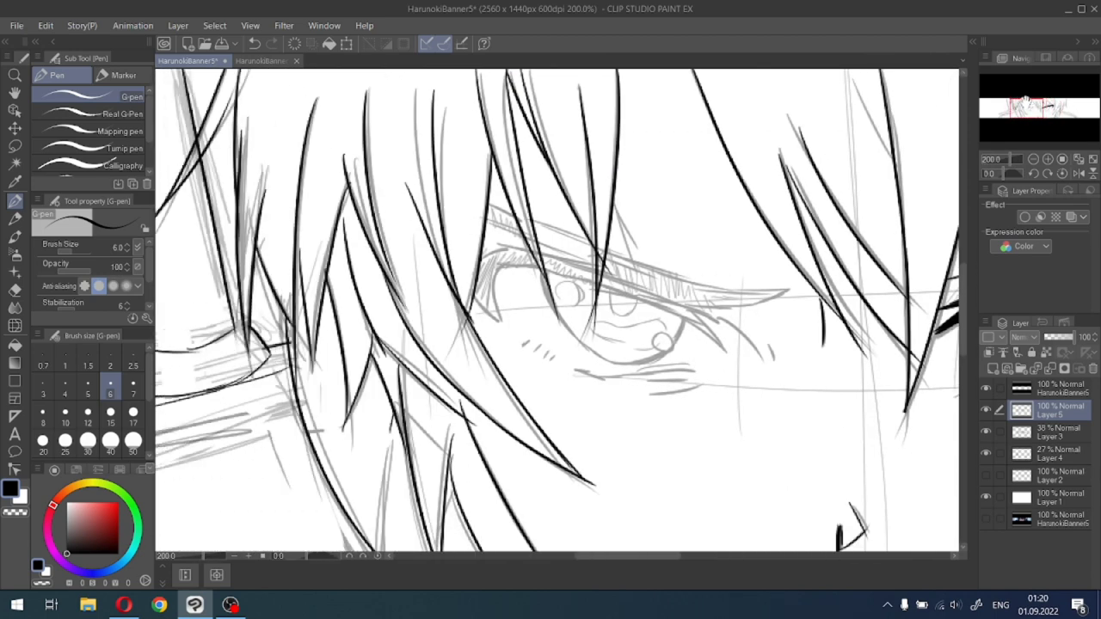
scroll(497, 272, "up", 2)
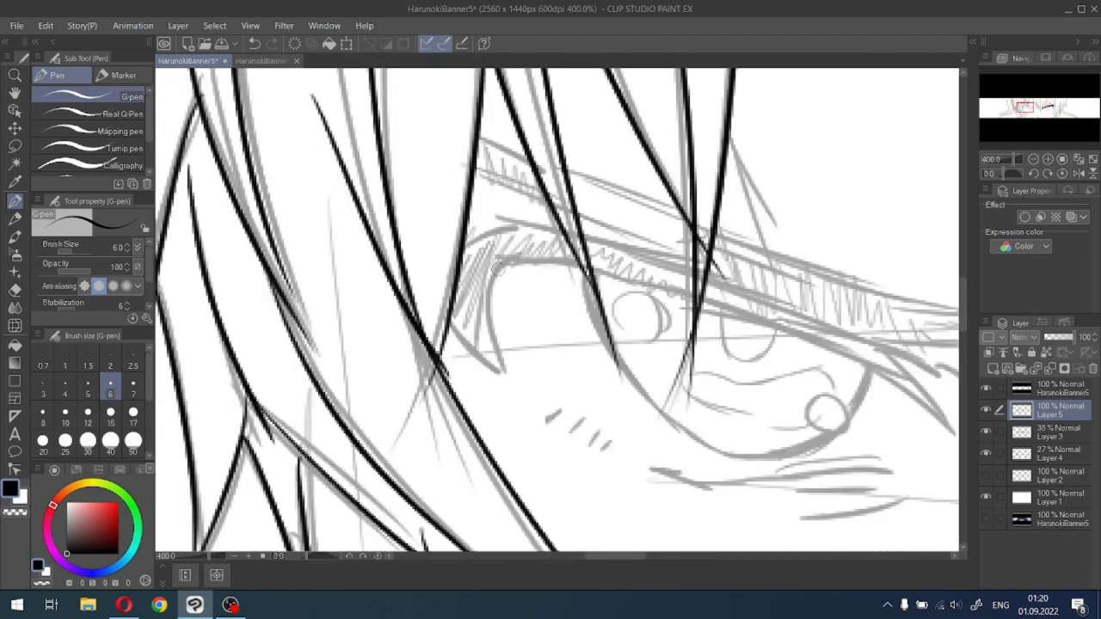
mouse_move(1022, 106)
left_mouse_down()
mouse_move(1026, 98)
mouse_move(1058, 112)
mouse_move(1013, 123)
left_mouse_up()
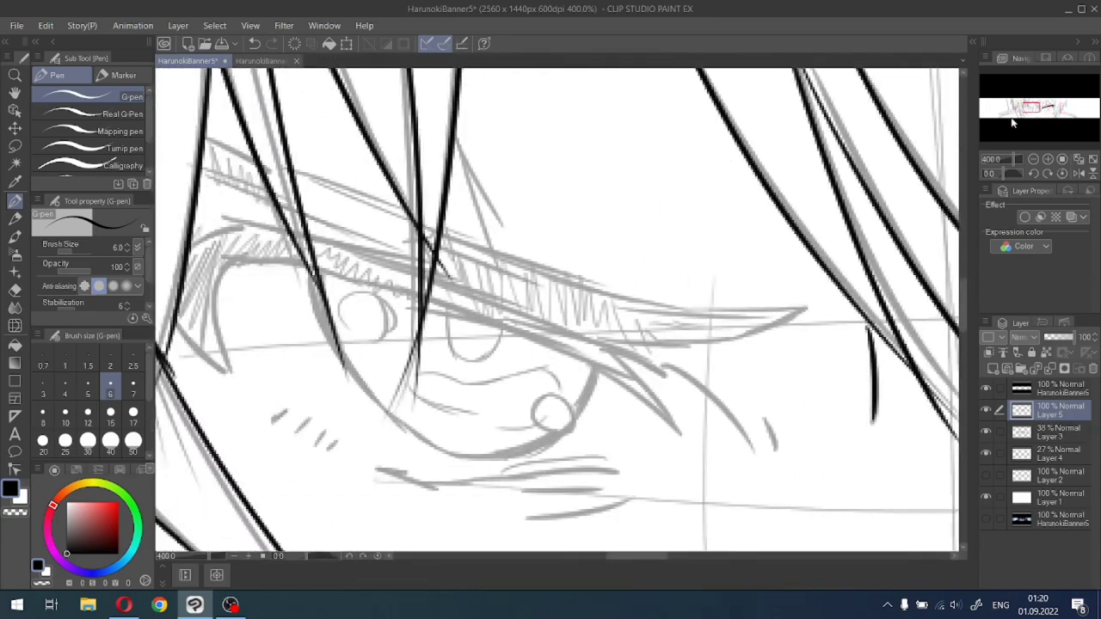
left_click(43, 388)
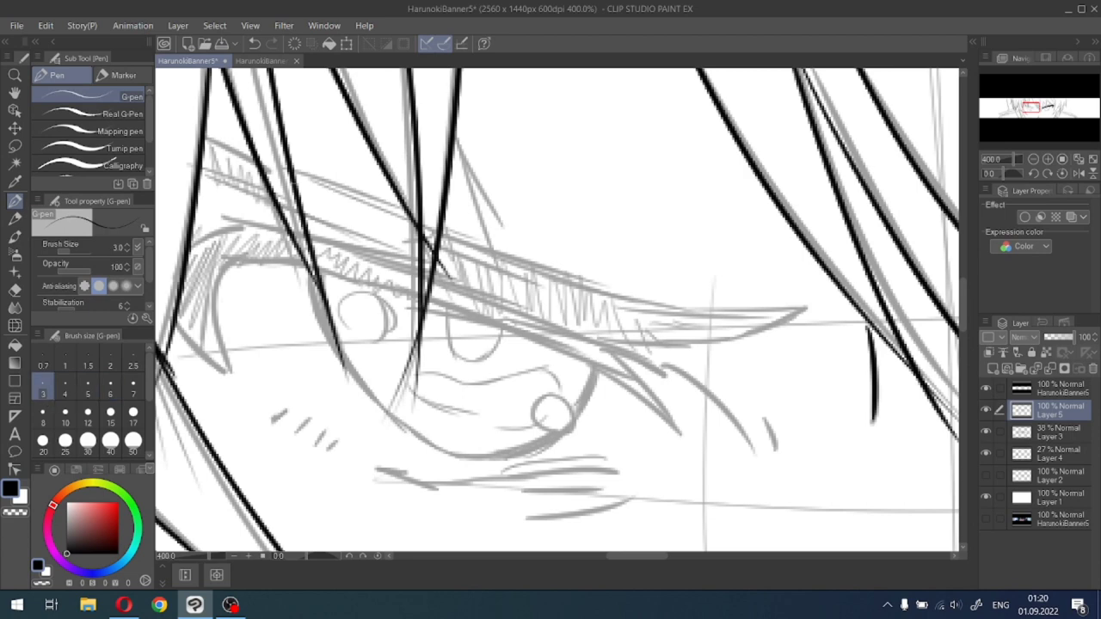
left_click_drag(204, 142, 270, 158)
key("ctrl+z")
key("ctrl+z")
left_click_drag(207, 137, 282, 158)
key("ctrl+z")
left_click_drag(205, 136, 262, 158)
key("ctrl+z")
left_click_drag(204, 135, 278, 166)
Ink the left brow's lower edge from its outer end to the hair strands above the middle of the eye.
left_click_drag(200, 169, 304, 198)
key("ctrl+z")
mouse_move(202, 166)
left_mouse_down()
mouse_move(284, 211)
mouse_move(431, 263)
left_mouse_up()
key("ctrl+z")
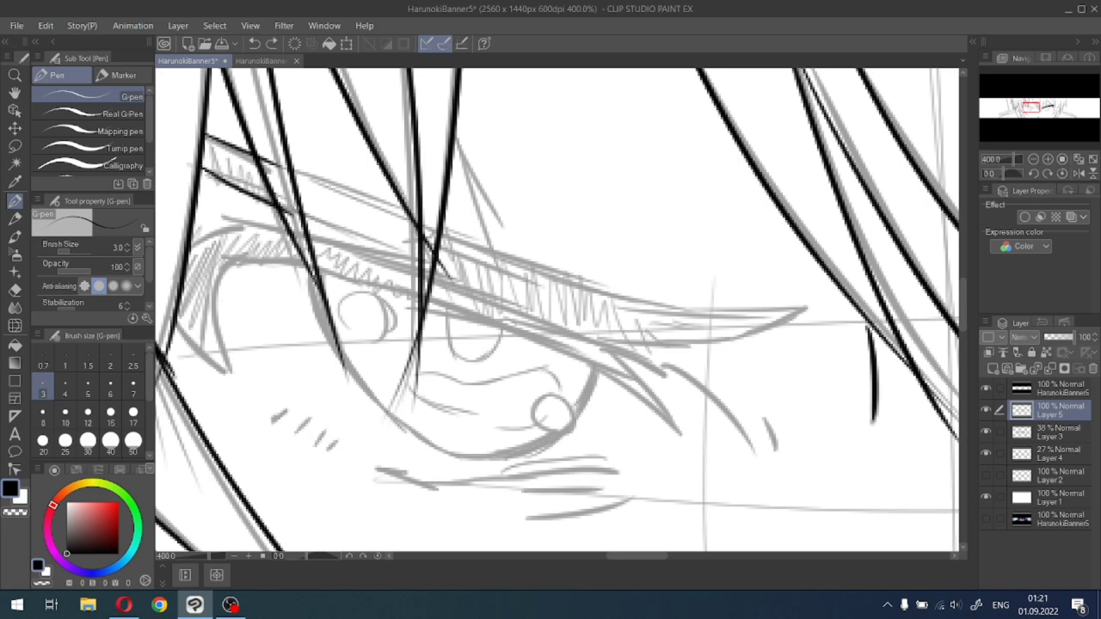
left_click_drag(293, 206, 415, 256)
key("ctrl+z")
left_click_drag(294, 205, 421, 262)
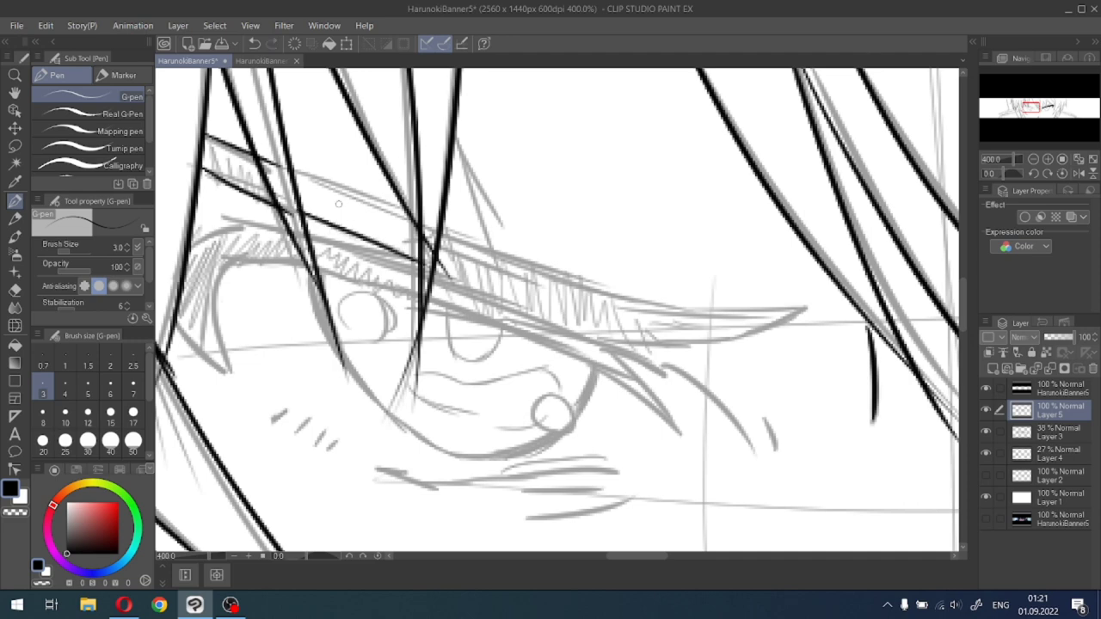
Ink the middle section of the left brow's upper edge between the two groups of hair strands.
left_click_drag(289, 165, 437, 234)
key("ctrl+z")
left_click_drag(287, 163, 437, 222)
key("ctrl+z")
left_click_drag(291, 169, 414, 222)
key("ctrl+z")
left_click_drag(287, 166, 410, 215)
key("ctrl+z")
left_click_drag(289, 165, 404, 208)
key("ctrl+z")
left_click_drag(297, 168, 644, 291)
key("ctrl+z")
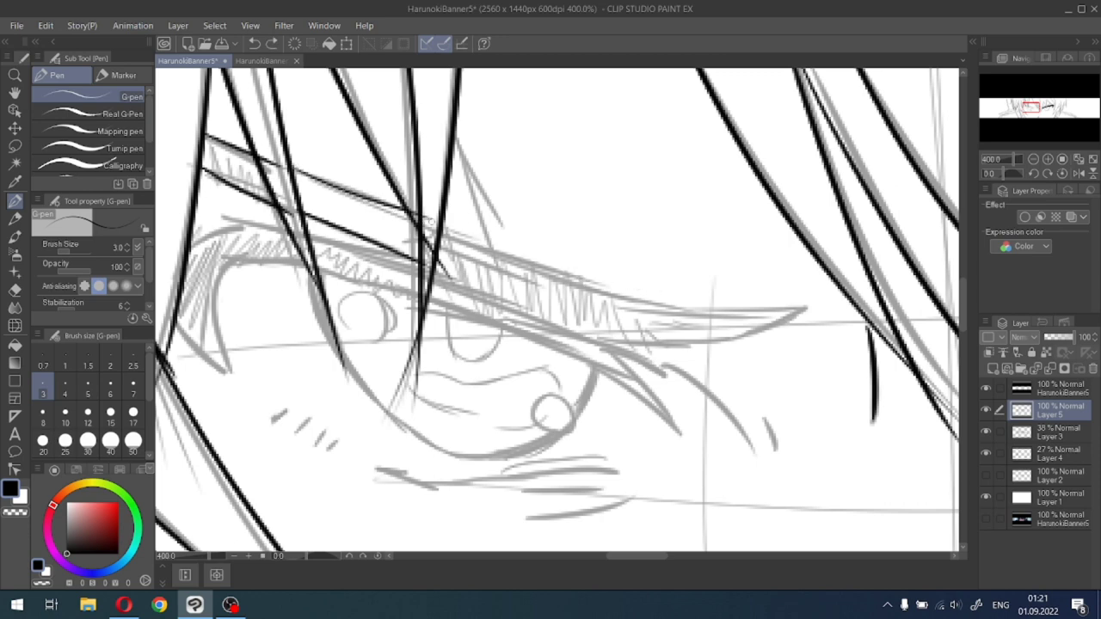
Ink the inner part of the left brow's outline, bringing its upper and lower edges together at the pointed tip.
left_click_drag(427, 222, 645, 303)
mouse_move(555, 271)
left_mouse_down()
mouse_move(647, 301)
mouse_move(763, 318)
mouse_move(809, 301)
left_mouse_up()
key("ctrl+z")
mouse_move(734, 310)
left_mouse_down()
mouse_move(799, 310)
mouse_move(770, 331)
mouse_move(659, 344)
mouse_move(683, 337)
left_mouse_up()
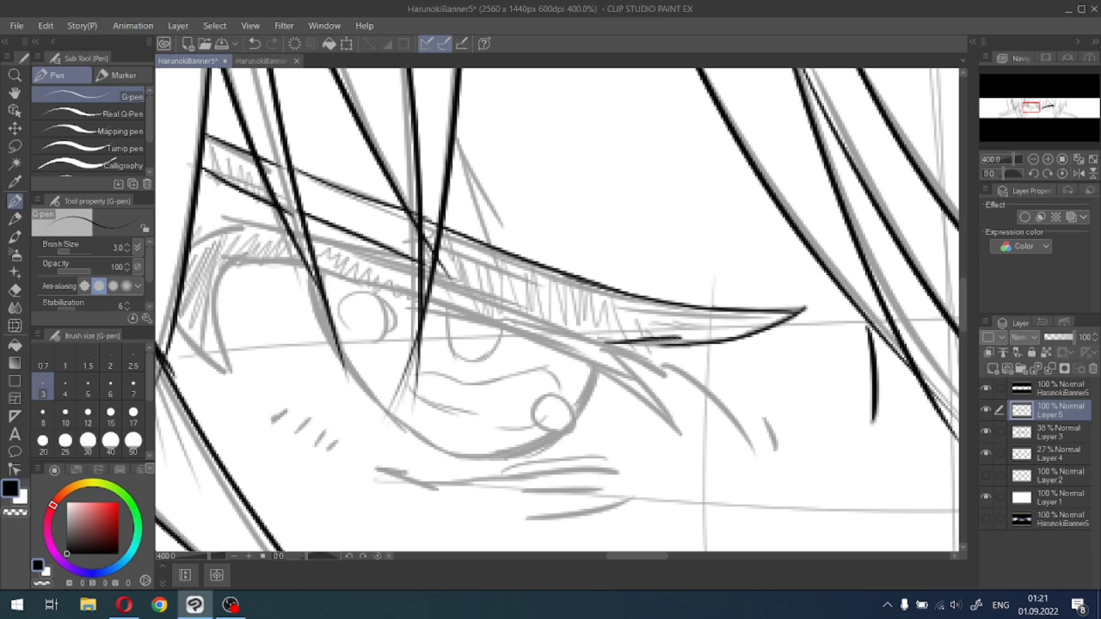
left_click_drag(434, 271, 642, 337)
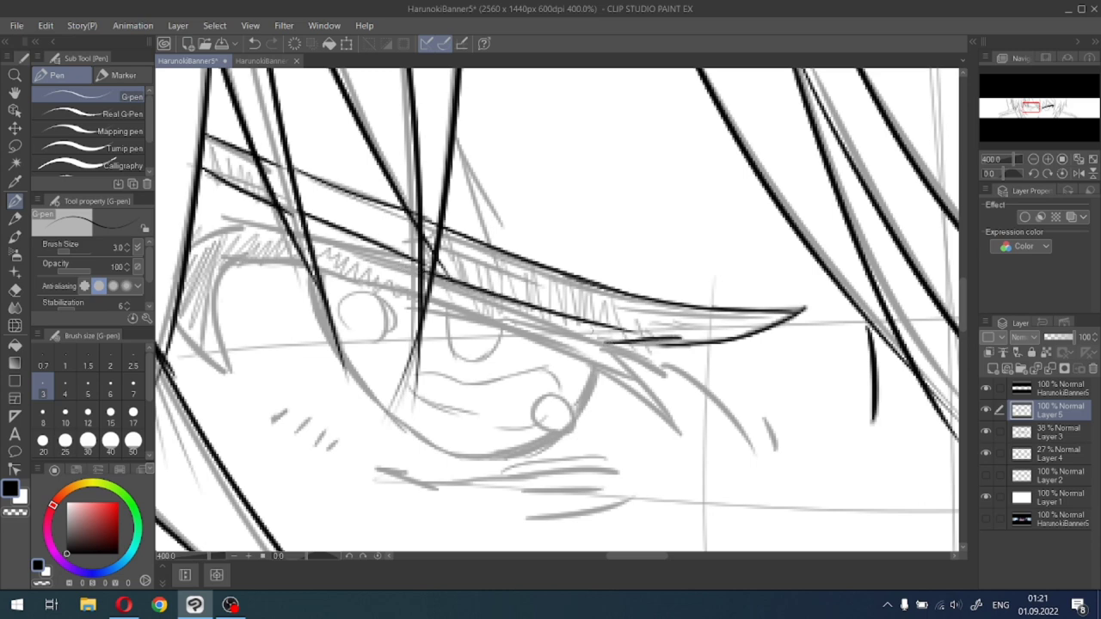
Redraw the lower edge of the left brow from the inner hair strands to the line leading into its pointed tip.
key("ctrl+z")
left_click_drag(430, 265, 612, 340)
key("ctrl+z")
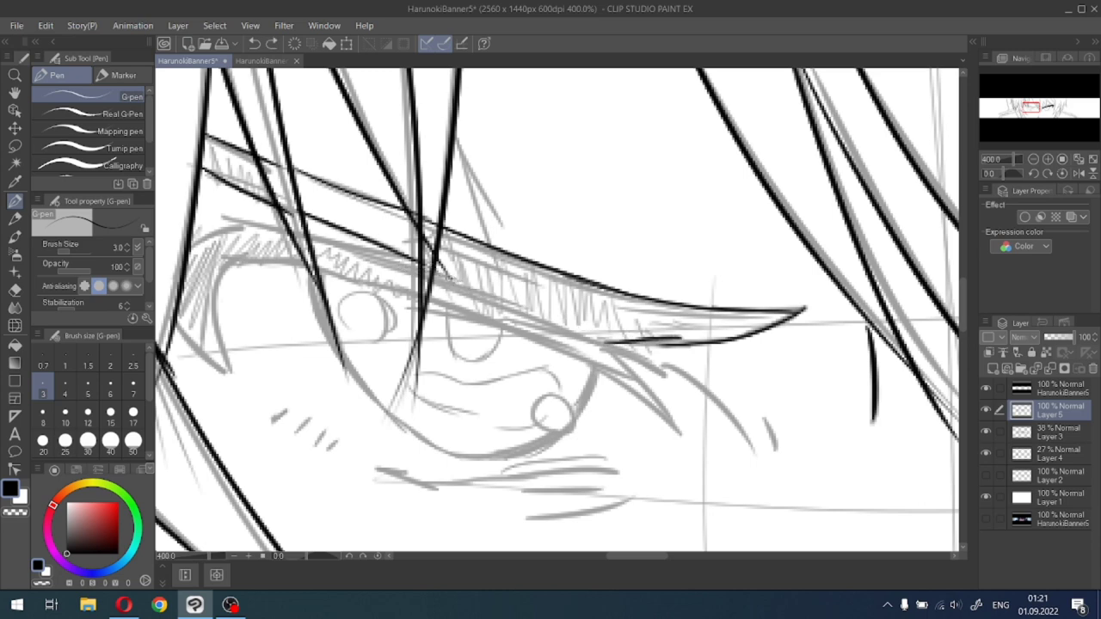
left_click_drag(430, 265, 612, 343)
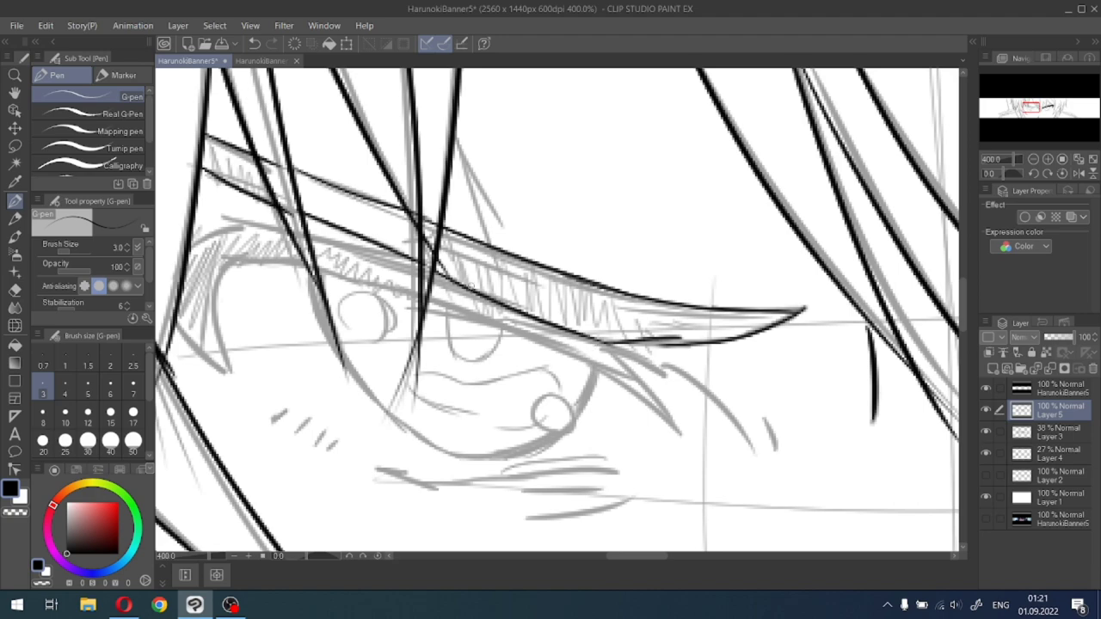
Ink the short slanting crease just under the left brow's lower edge, above the inner corner of the left eye.
key("ctrl+alt+0")
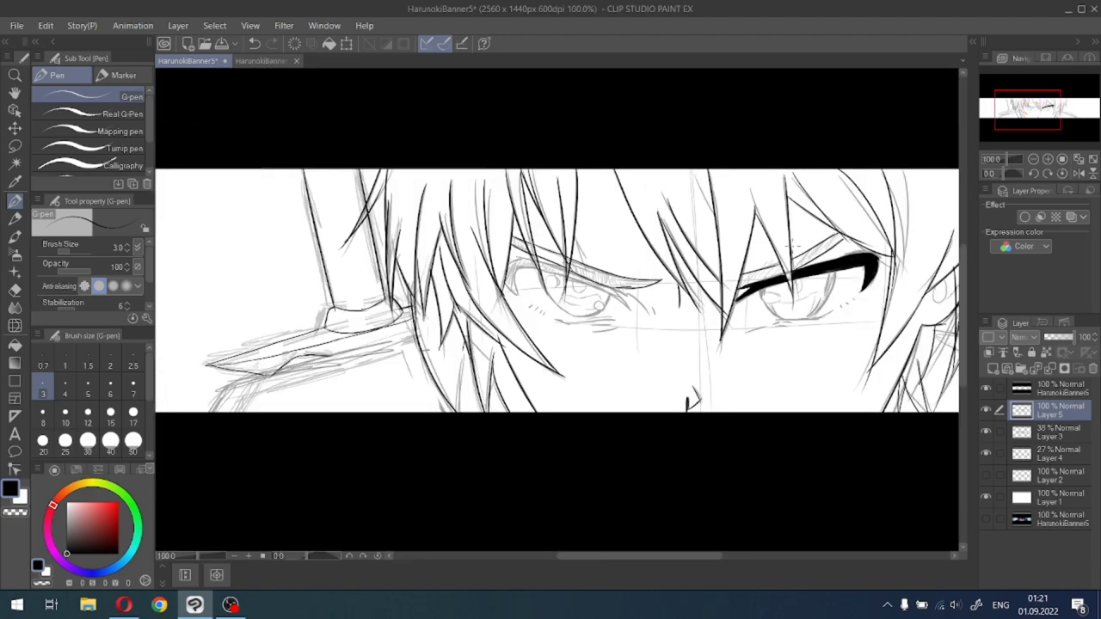
scroll(871, 189, "up", 1)
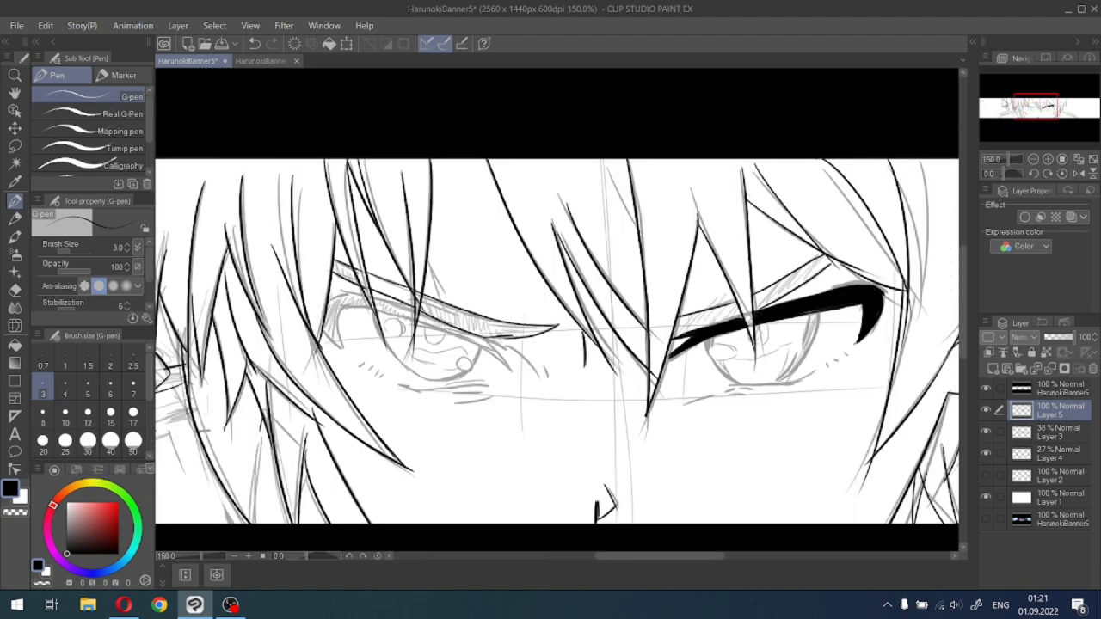
left_click_drag(1032, 117, 1028, 123)
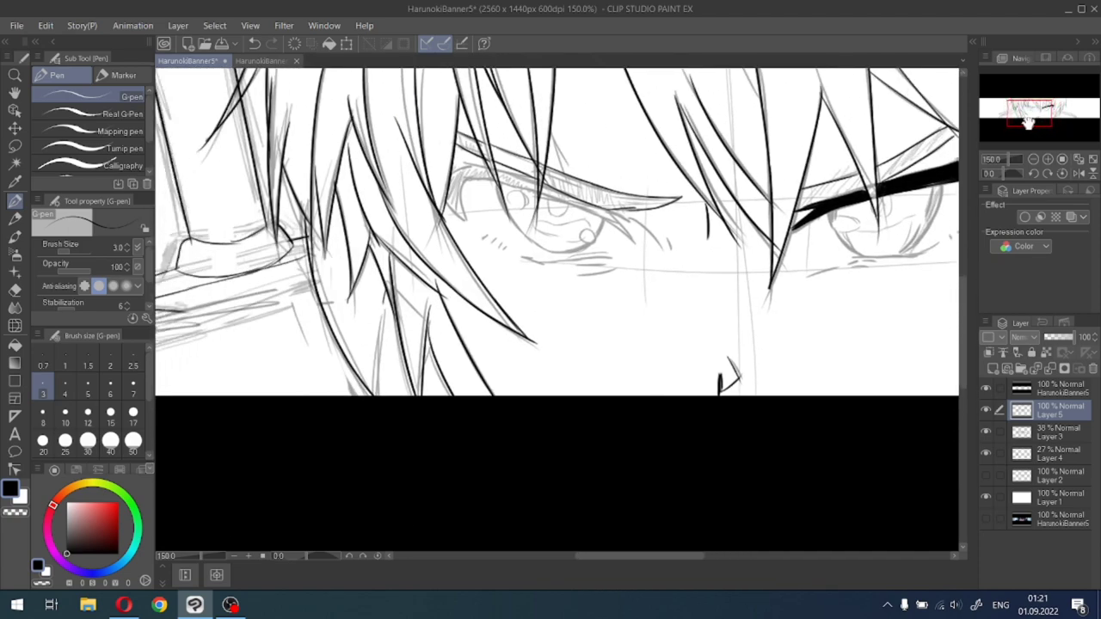
scroll(1028, 123, "up", 4)
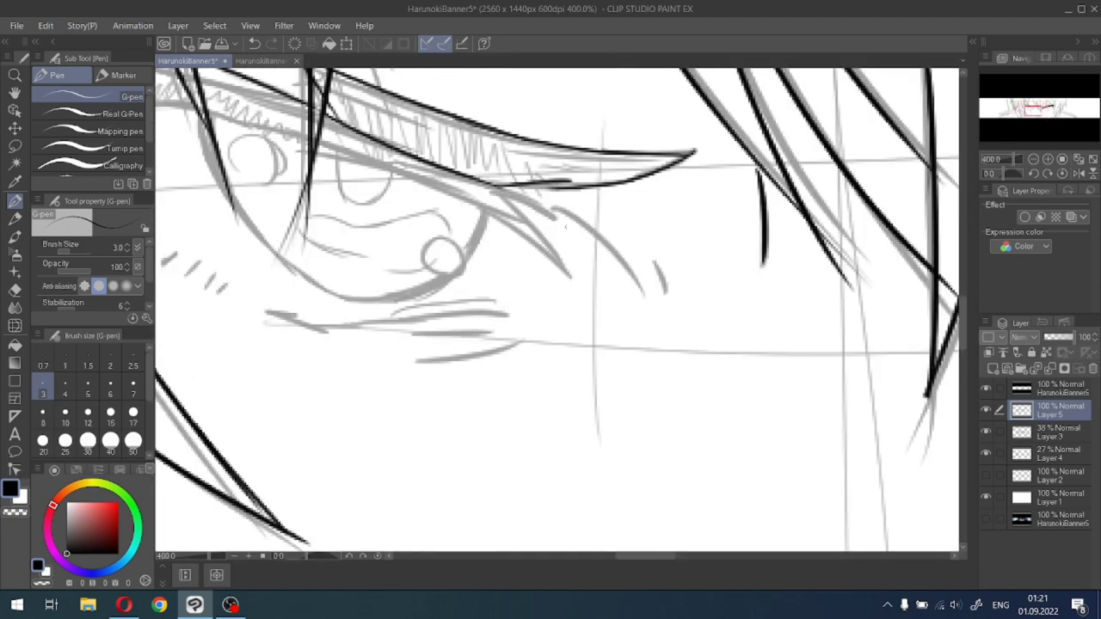
scroll(507, 189, "down", 1)
scroll(507, 189, "up", 2)
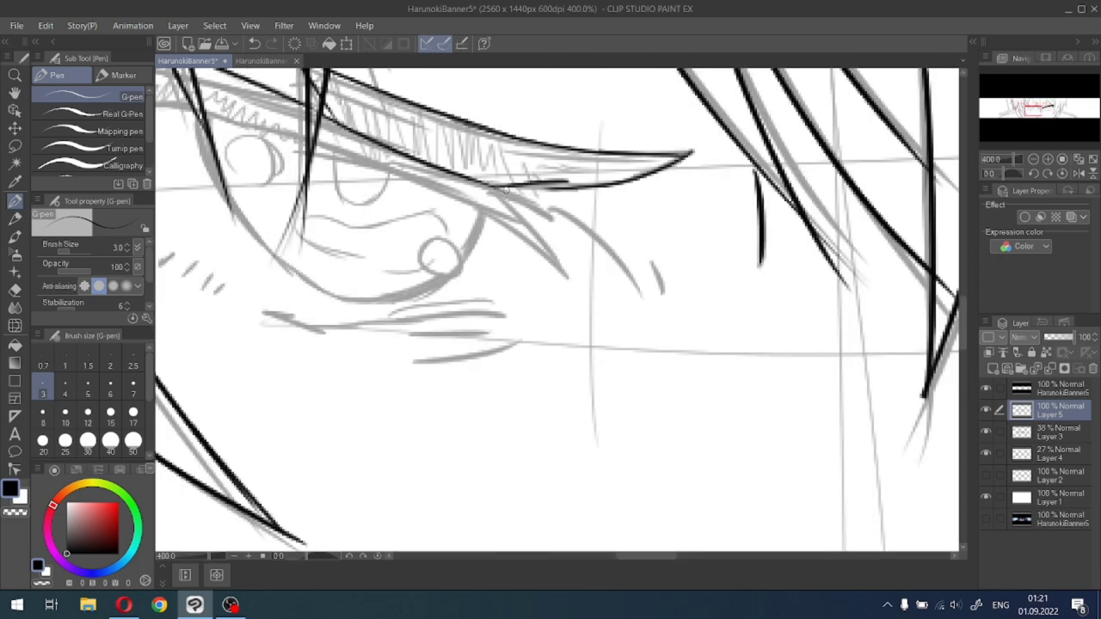
left_click_drag(480, 185, 573, 240)
key("ctrl+z")
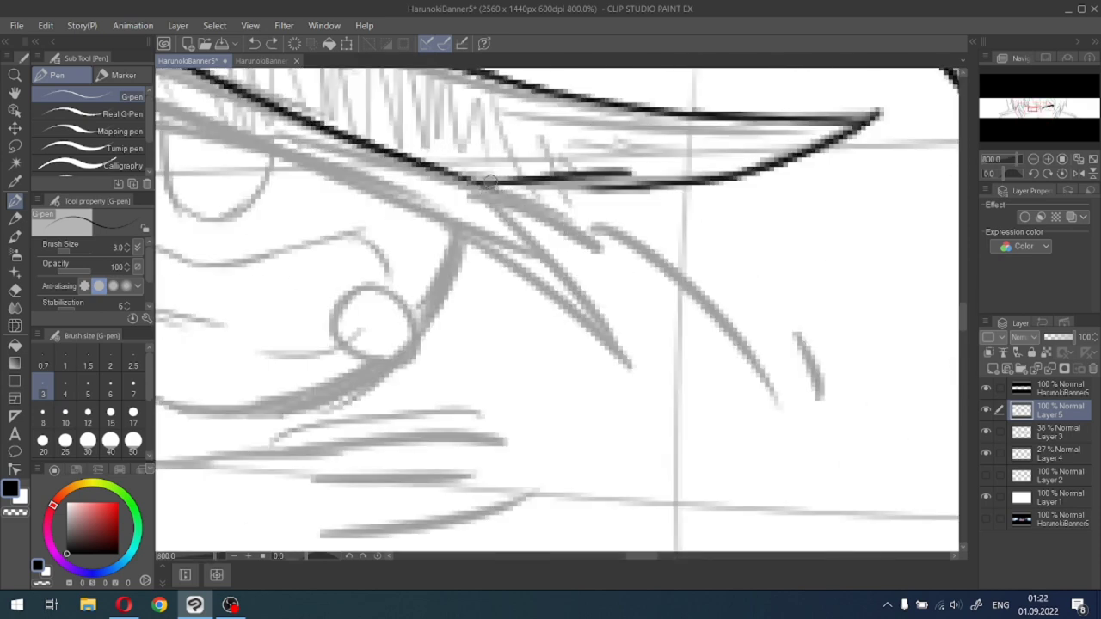
mouse_move(506, 195)
left_mouse_down()
mouse_move(616, 245)
mouse_move(496, 204)
mouse_move(594, 241)
left_mouse_up()
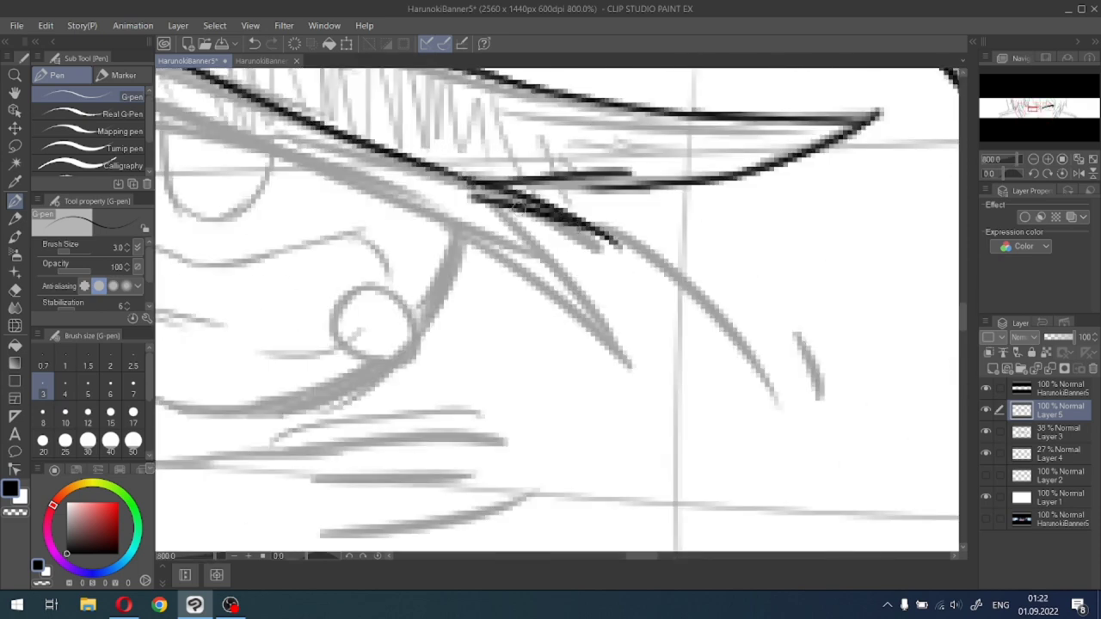
Ink the upper edge of the left eye's inner corner spike from the crease down to its sketched tip.
mouse_move(488, 199)
left_mouse_down()
mouse_move(600, 308)
mouse_move(624, 360)
left_mouse_up()
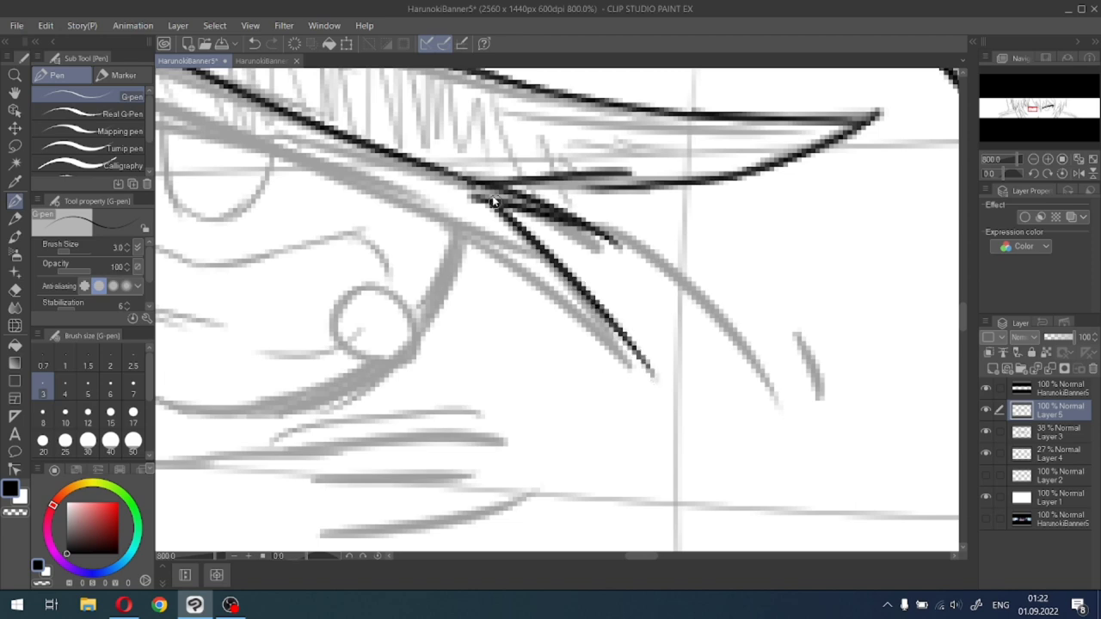
key("ctrl+z")
left_click_drag(489, 198, 614, 355)
key("ctrl+z")
left_click_drag(489, 198, 628, 363)
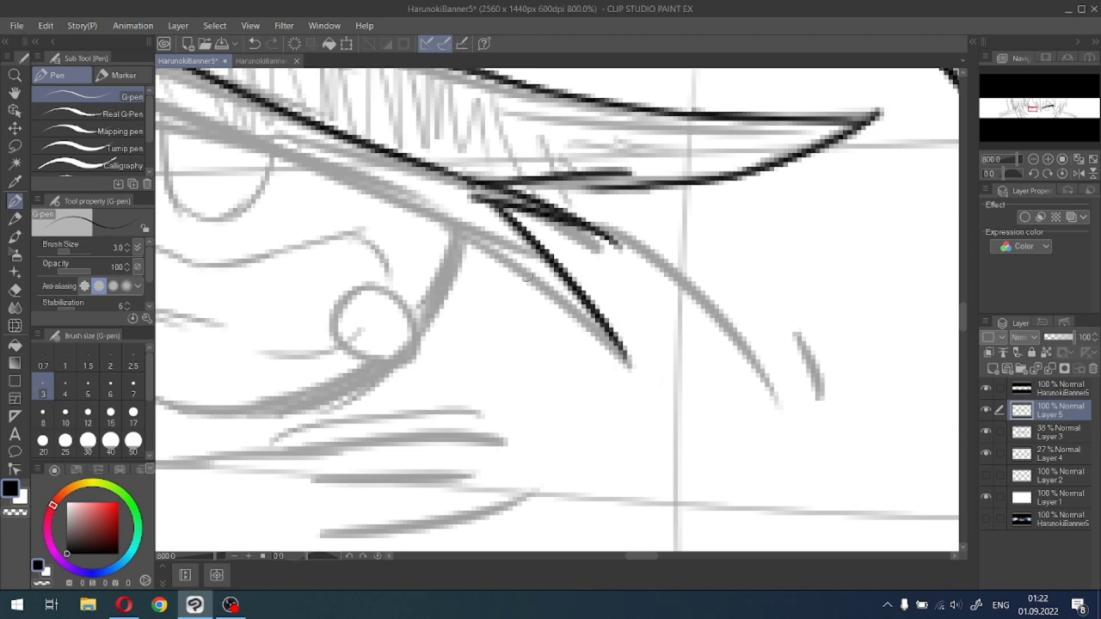
With the G-pen at size 4, ink the left eye's upper lid line from the hair strands towards the inner corner.
scroll(481, 228, "down", 2)
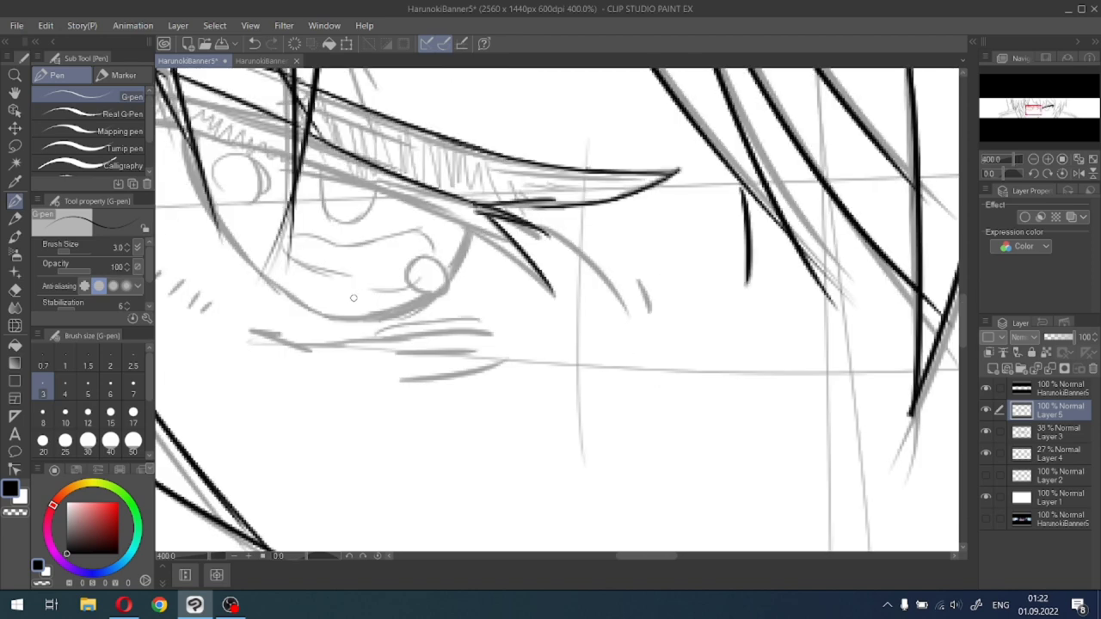
scroll(319, 281, "down", 2)
left_click_drag(1048, 89, 1032, 112)
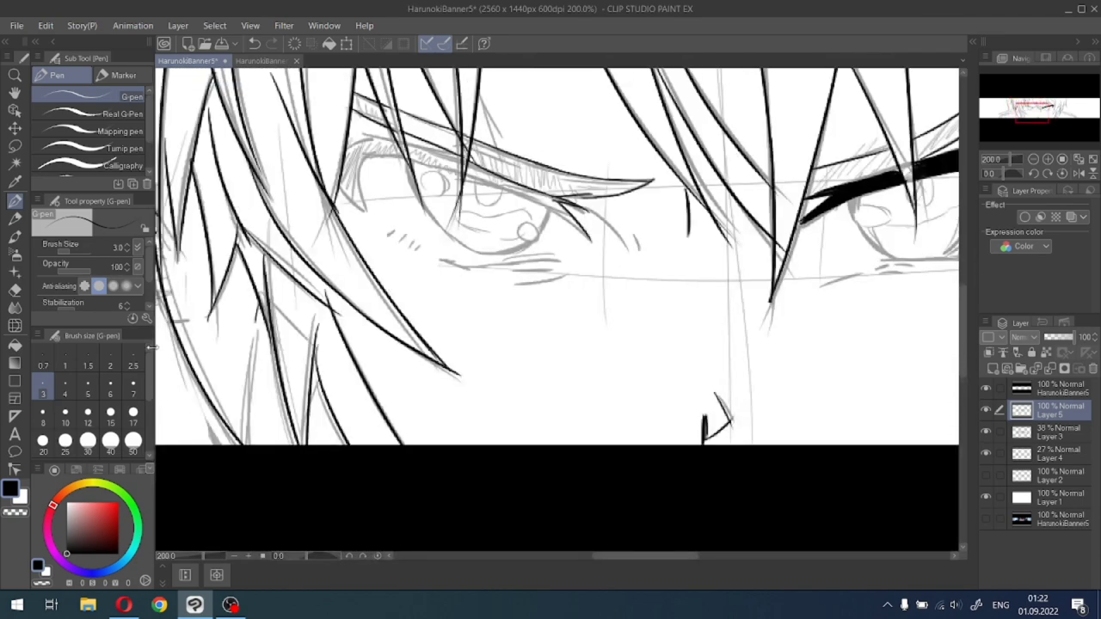
left_click(64, 387)
scroll(381, 135, "up", 2)
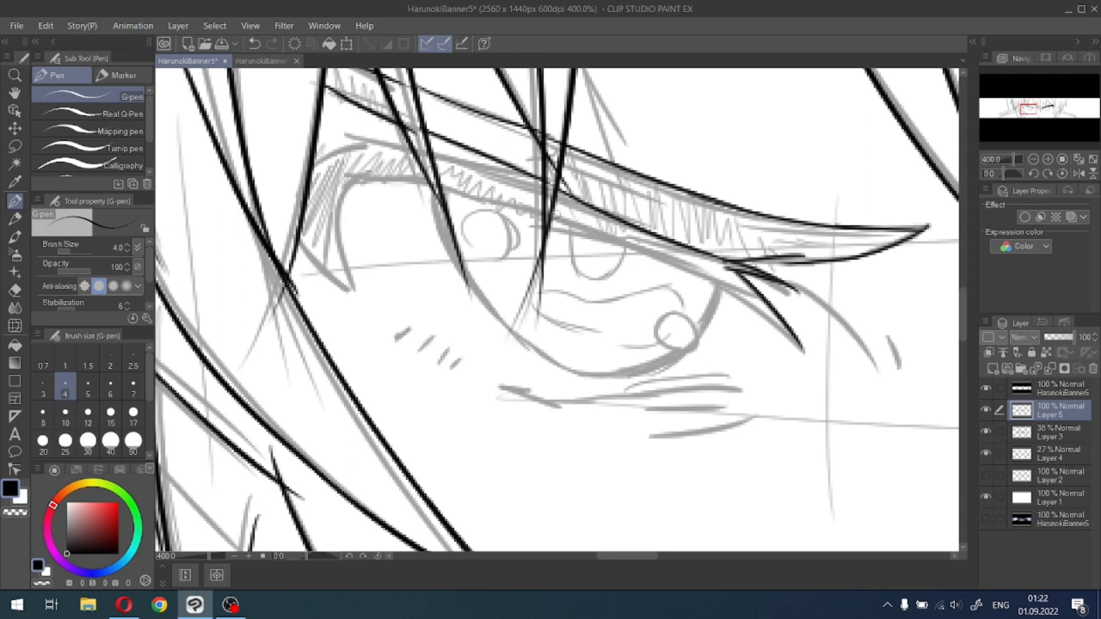
left_click_drag(551, 214, 735, 275)
key("ctrl+z")
key("ctrl+y")
left_click_drag(637, 241, 749, 294)
left_click_drag(690, 271, 793, 327)
key("ctrl+z")
key("ctrl+z")
key("ctrl+z")
left_click_drag(707, 277, 795, 329)
key("ctrl+z")
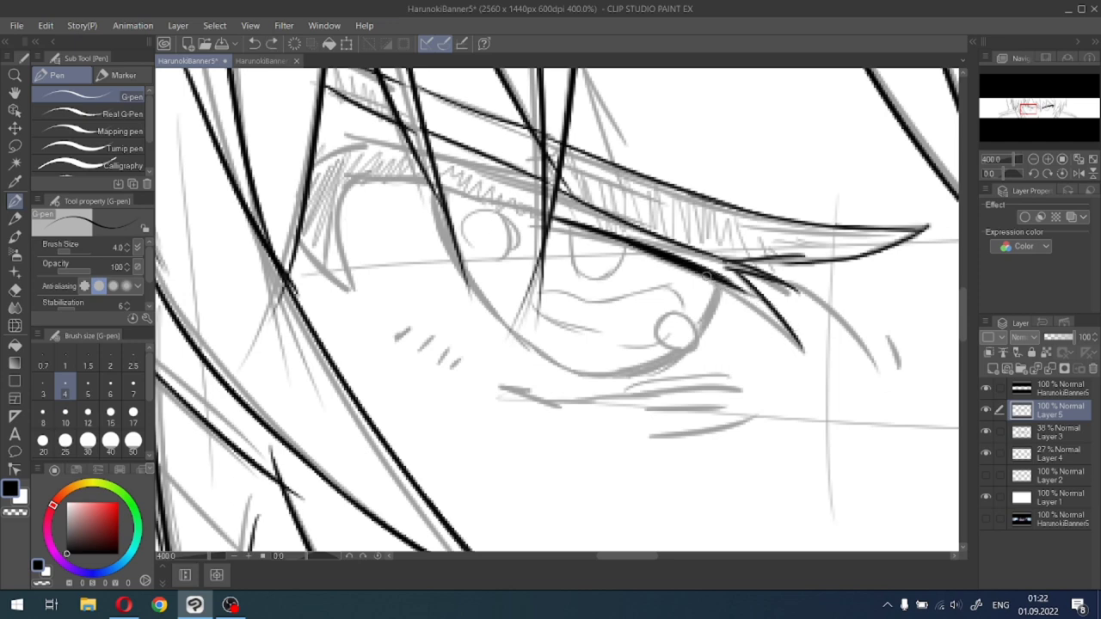
Extend the left eye's upper lid line along the sketch into the inner corner tip, thickening it towards the point.
left_click_drag(707, 275, 783, 322)
left_click_drag(728, 284, 807, 347)
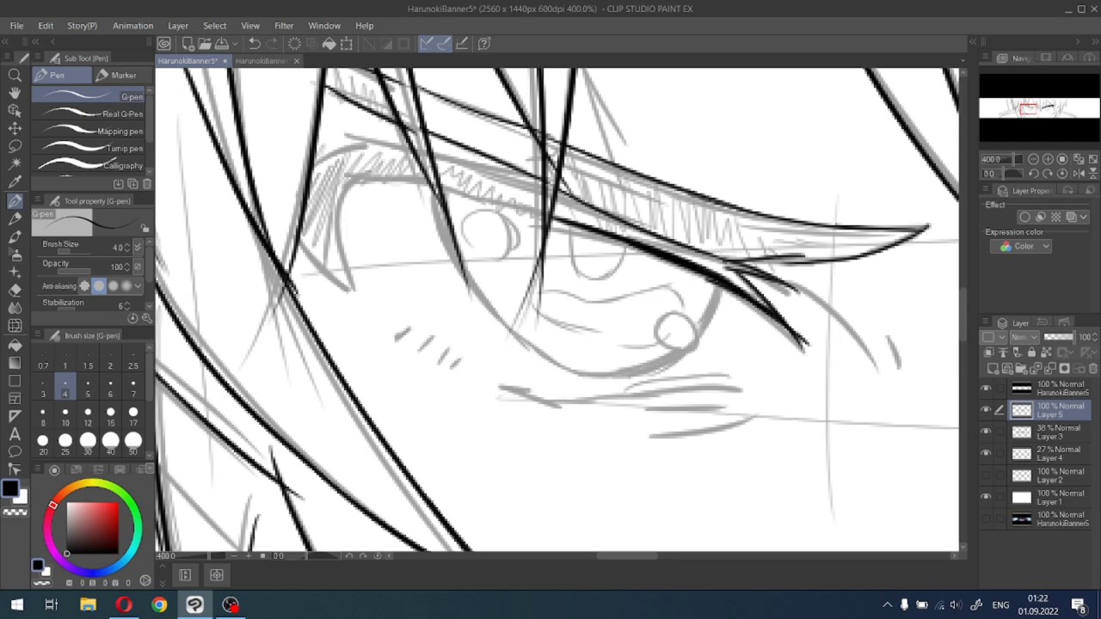
left_click_drag(741, 296, 805, 342)
key("ctrl+z")
key("ctrl+z")
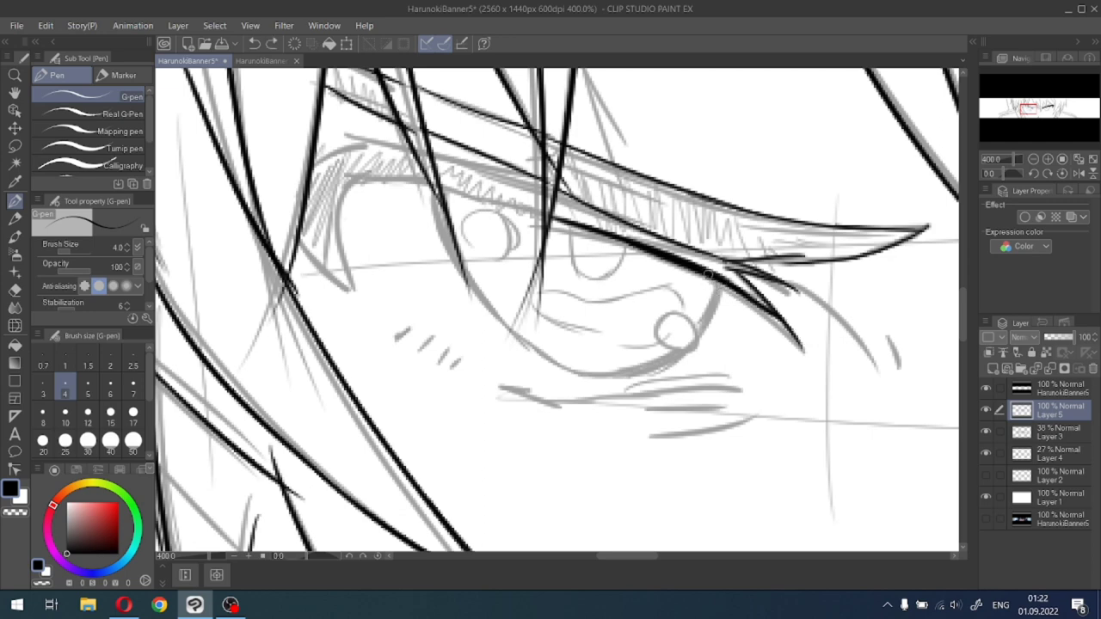
left_click_drag(709, 274, 780, 331)
left_click_drag(749, 296, 800, 349)
left_click_drag(766, 316, 796, 346)
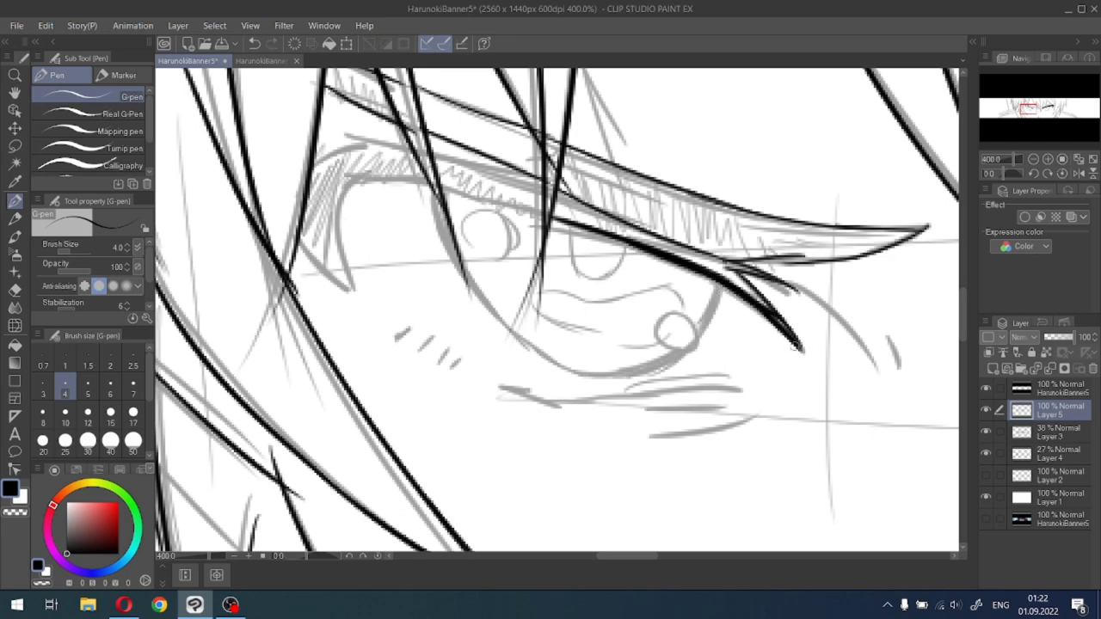
Ink the inner curve and outer edge of the left eye's outer lash, meeting in a downward point.
left_click_drag(353, 175, 343, 258)
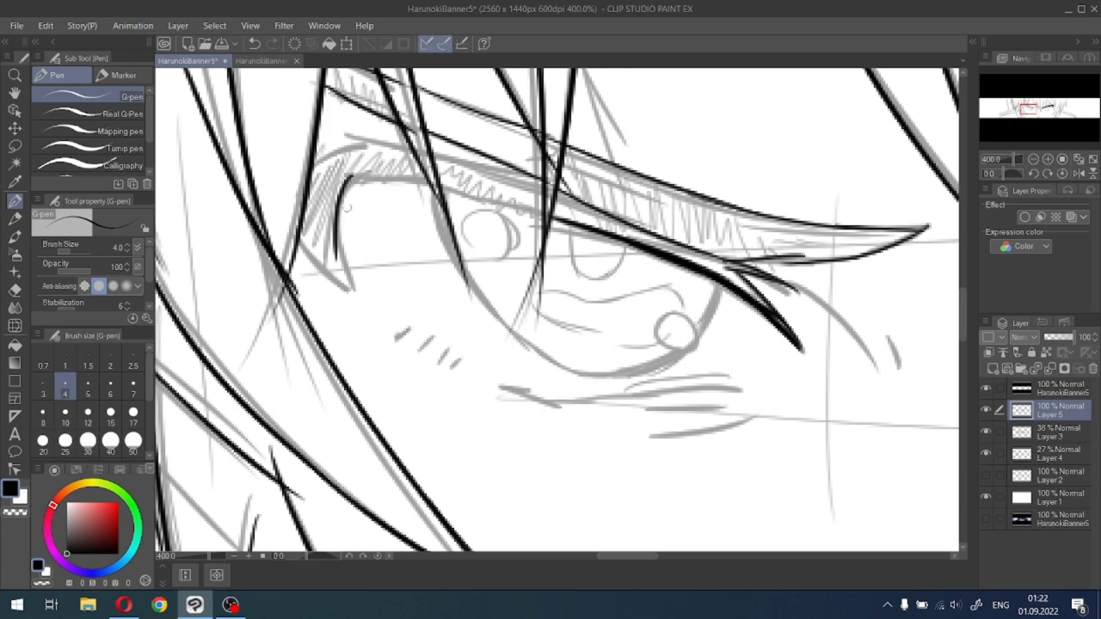
left_click_drag(336, 208, 351, 293)
left_click_drag(340, 231, 356, 298)
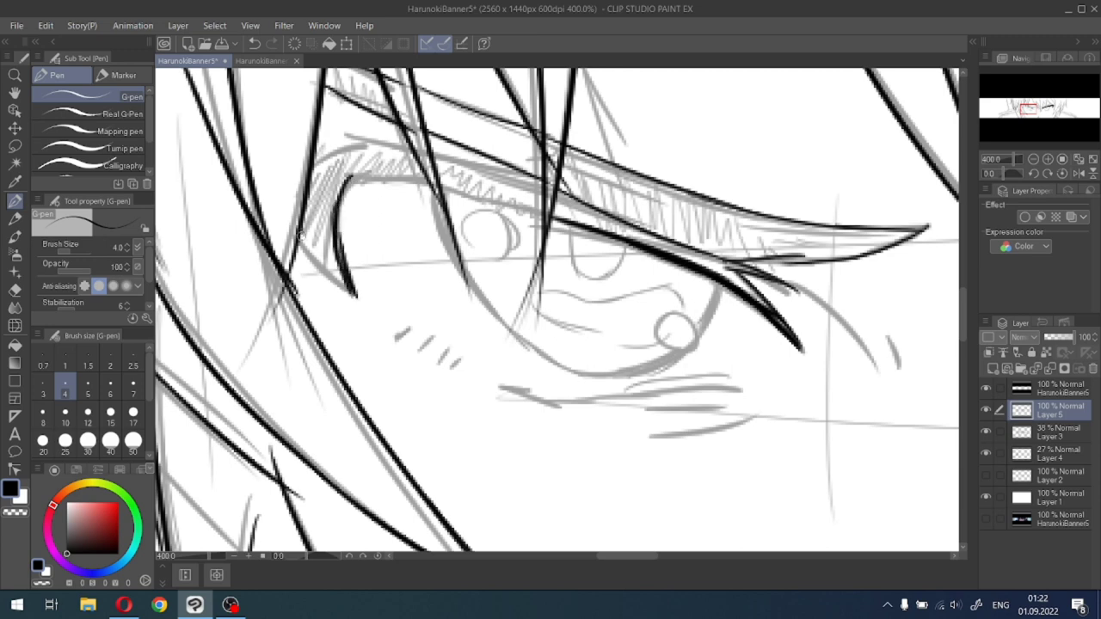
left_click_drag(300, 234, 352, 301)
Ink the lower and upper edges of the left eye's lash from its outer end to the first hair strands.
left_click_drag(309, 172, 384, 138)
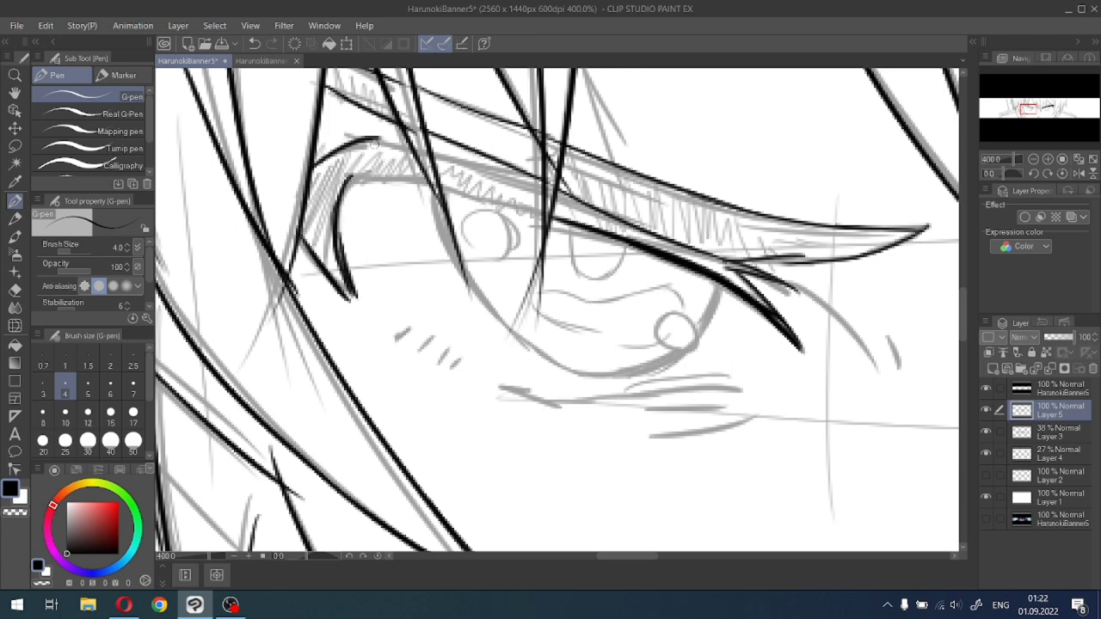
key("ctrl+z")
mouse_move(344, 182)
left_mouse_down()
mouse_move(408, 172)
mouse_move(432, 183)
left_mouse_up()
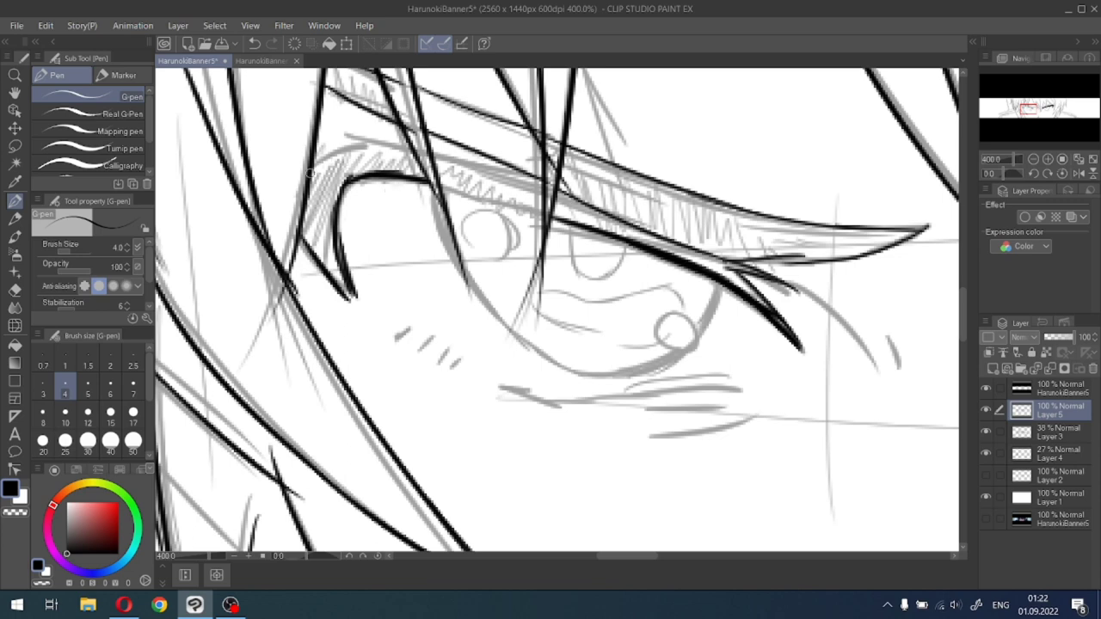
mouse_move(311, 169)
left_mouse_down()
mouse_move(368, 142)
mouse_move(356, 142)
mouse_move(420, 150)
left_mouse_up()
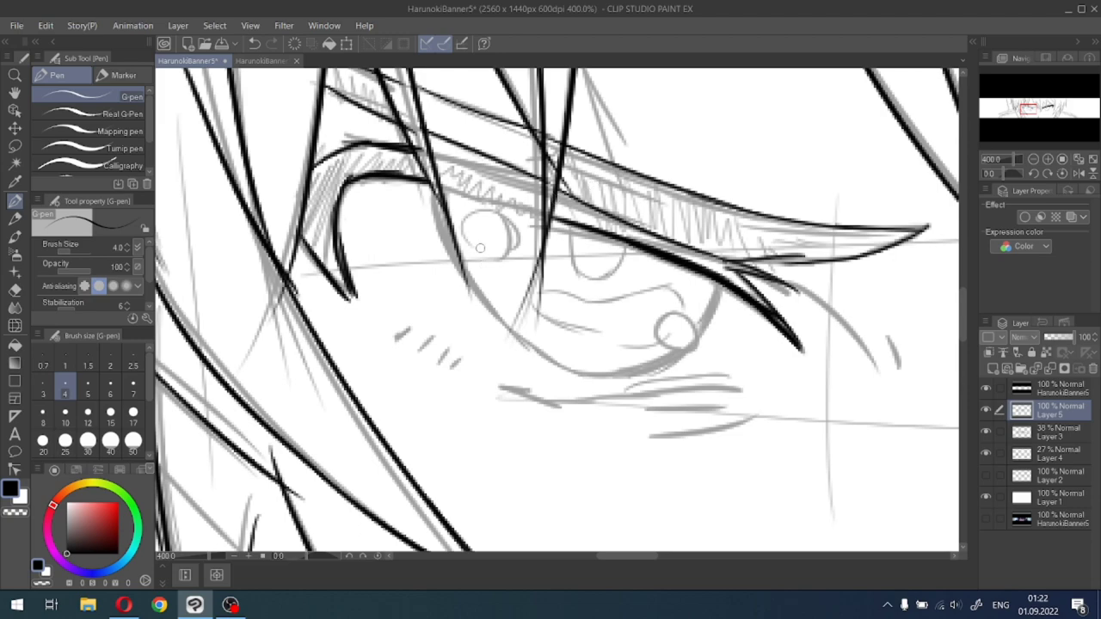
Ink the lower edge of the left eye's upper lash between the two groups of hair strands.
scroll(481, 253, "down", 2)
scroll(478, 241, "up", 3)
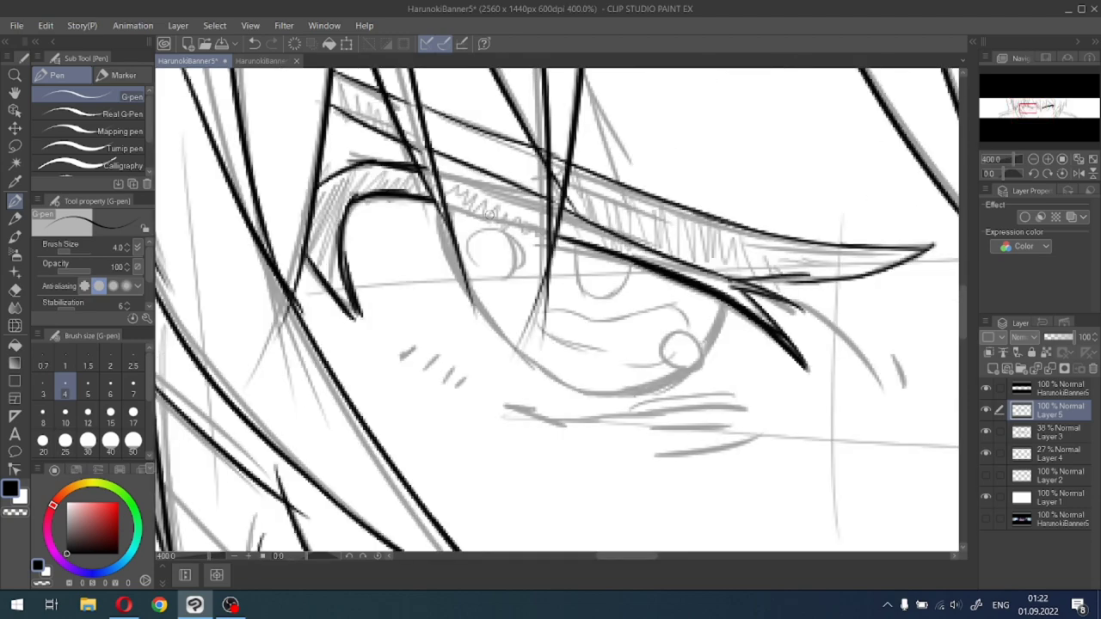
left_click_drag(394, 187, 602, 227)
key("ctrl+z")
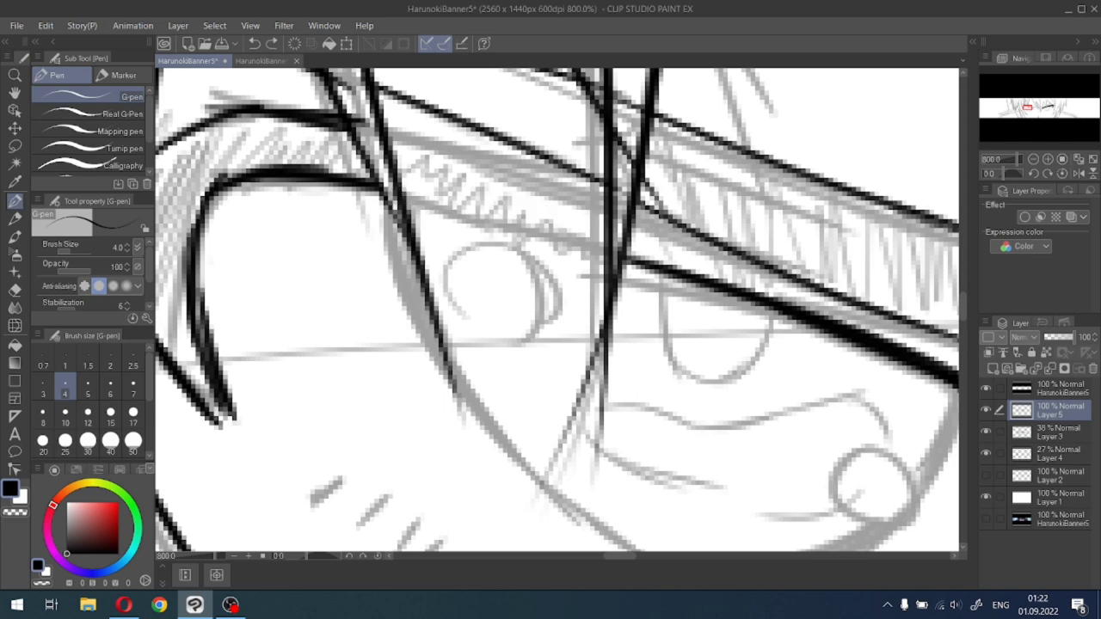
left_click_drag(392, 188, 611, 249)
key("ctrl+z")
mouse_move(398, 191)
left_mouse_down()
mouse_move(589, 235)
mouse_move(615, 249)
left_mouse_up()
key("ctrl+z")
left_click_drag(396, 189, 624, 251)
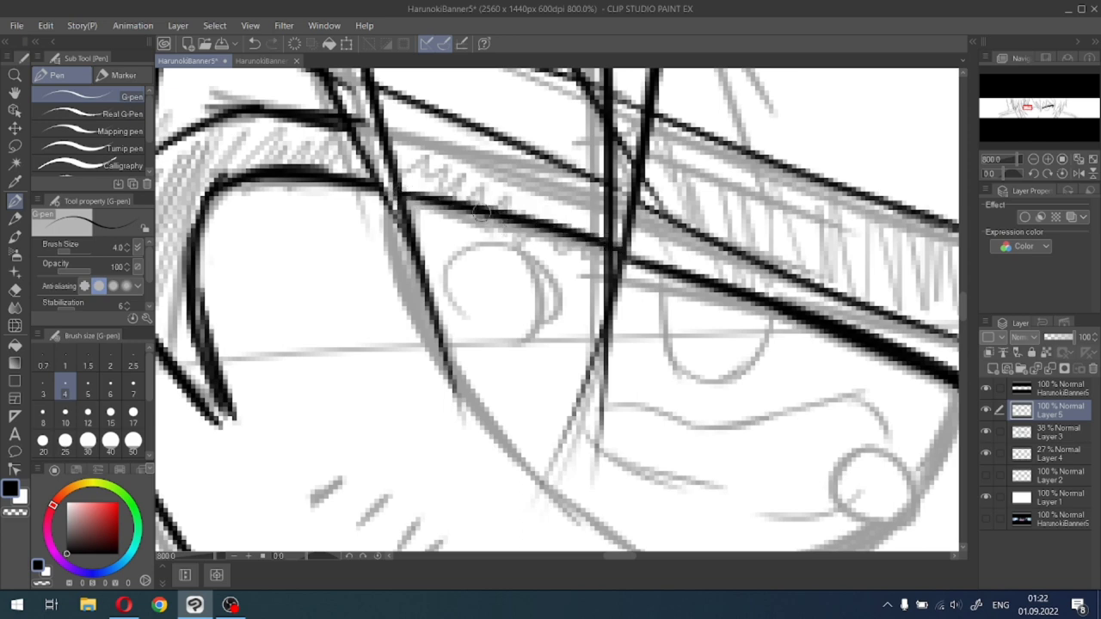
Ink the upper edge of the left eye's upper lash between the two groups of hair strands.
left_click_drag(386, 129, 606, 212)
key("ctrl+z")
left_click_drag(379, 129, 602, 188)
key("ctrl+z")
left_click_drag(385, 127, 585, 195)
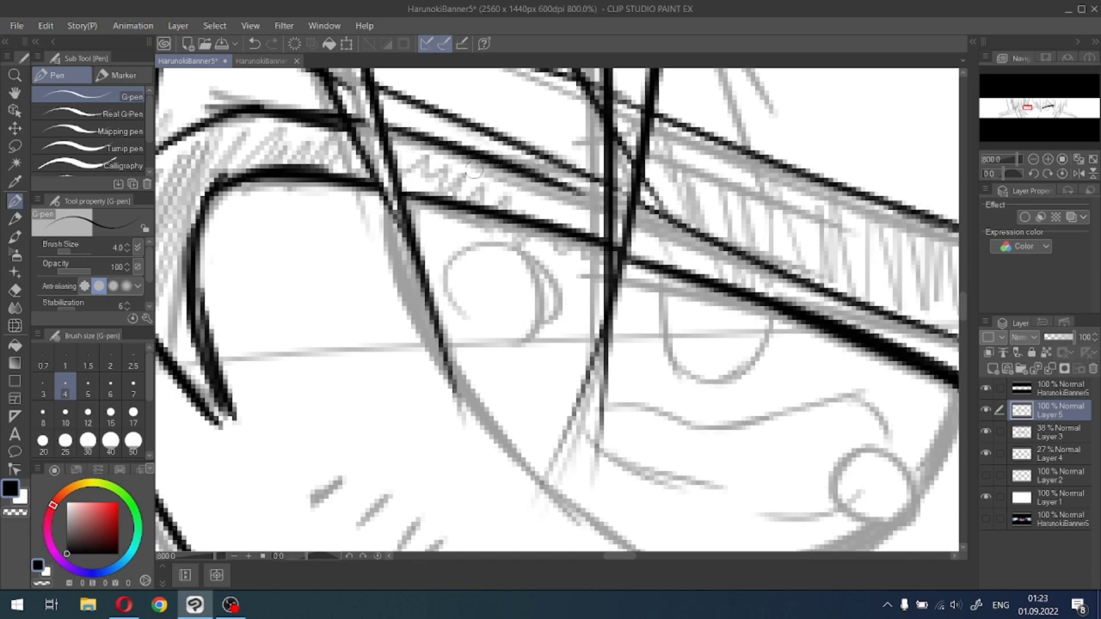
left_click_drag(458, 156, 613, 201)
Check the line art by hiding and reshowing Layer 1, Layer 4 and Layer 3 one after another.
scroll(482, 149, "down", 4)
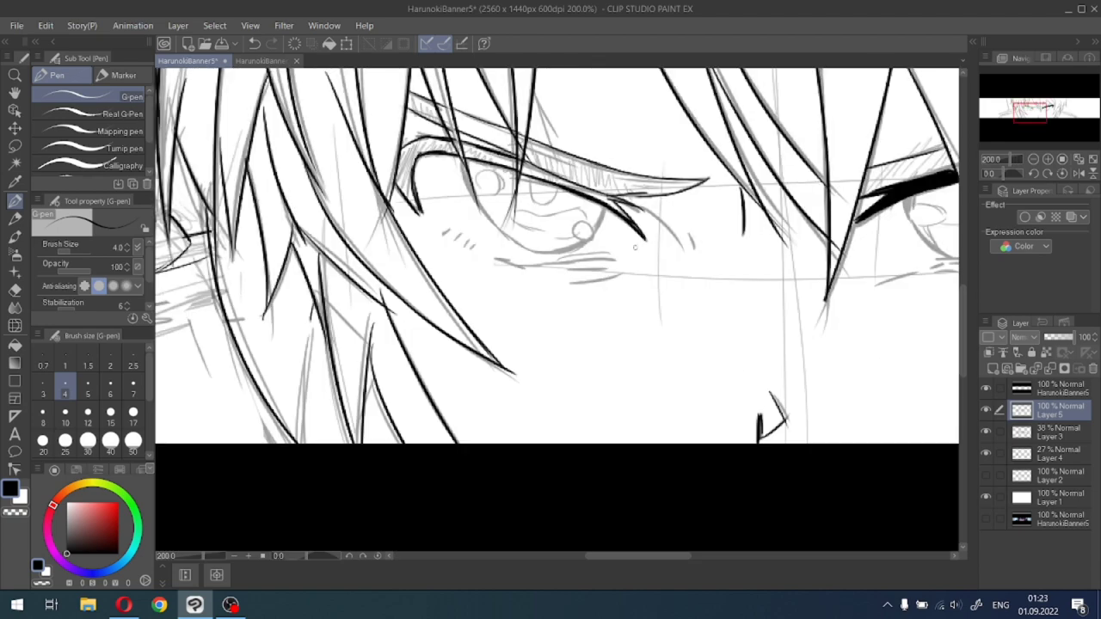
scroll(650, 229, "down", 1)
left_click_drag(1057, 96, 1036, 110)
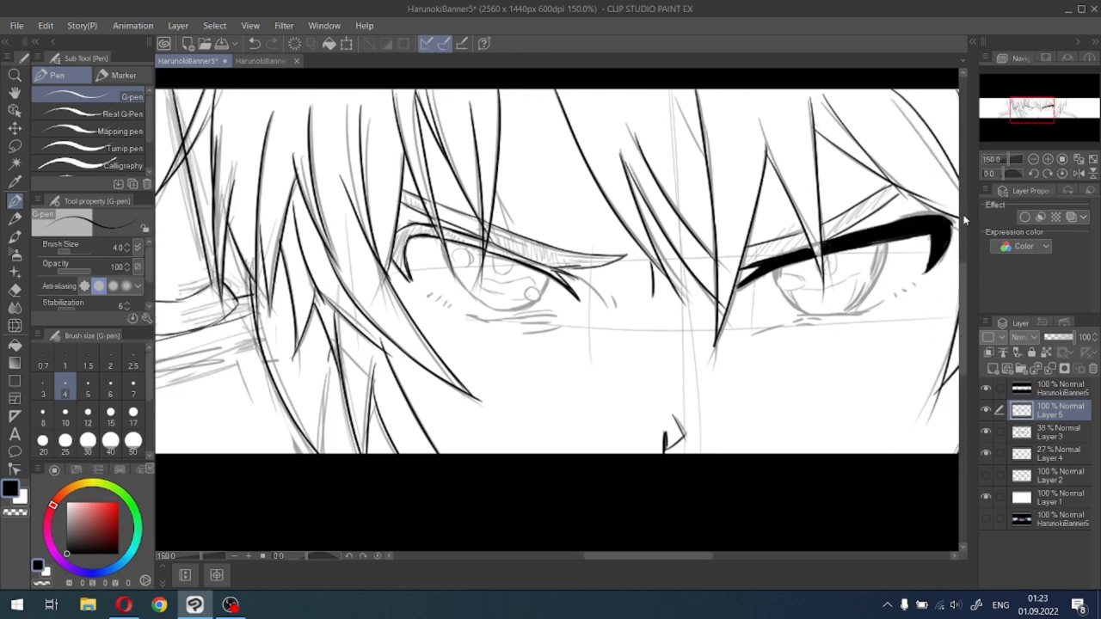
left_click(985, 497)
left_click(985, 498)
left_click(986, 448)
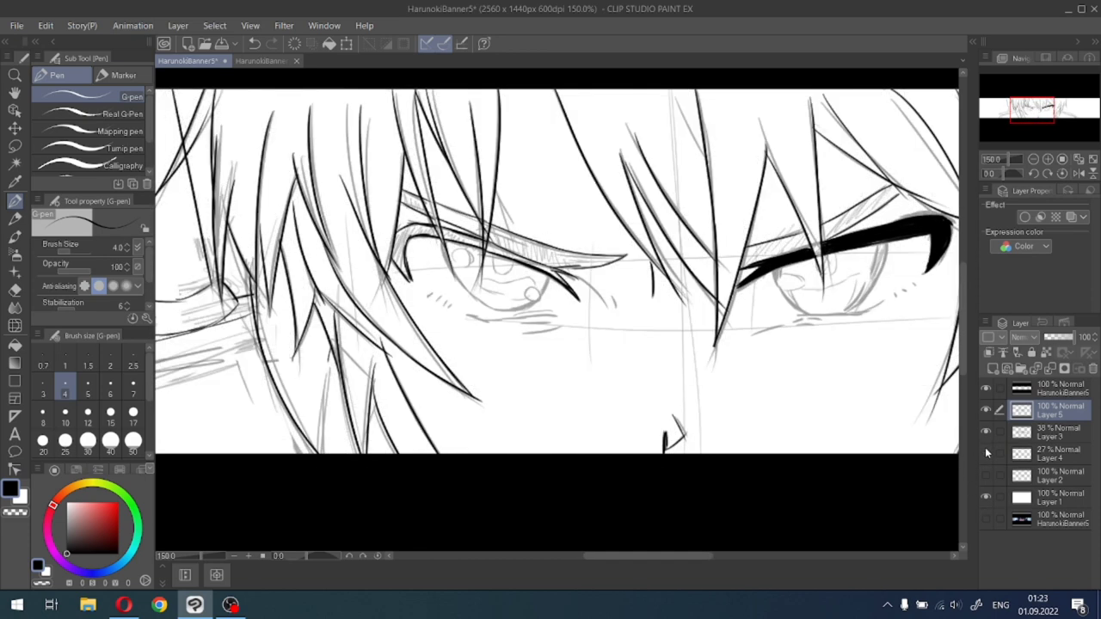
left_click(986, 447)
left_click(985, 432)
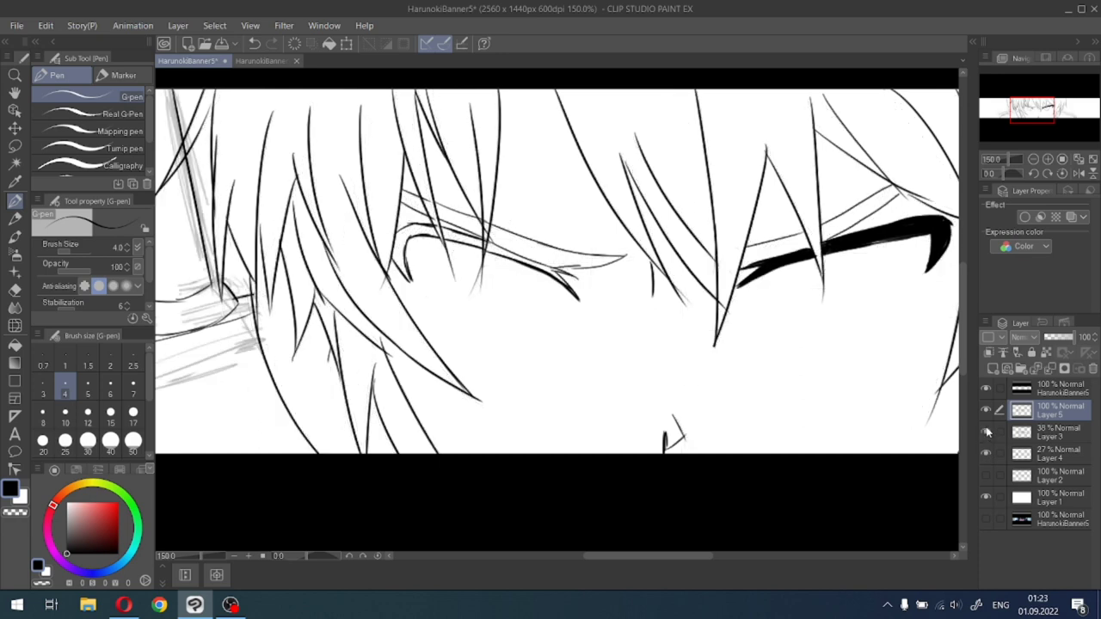
left_click(986, 433)
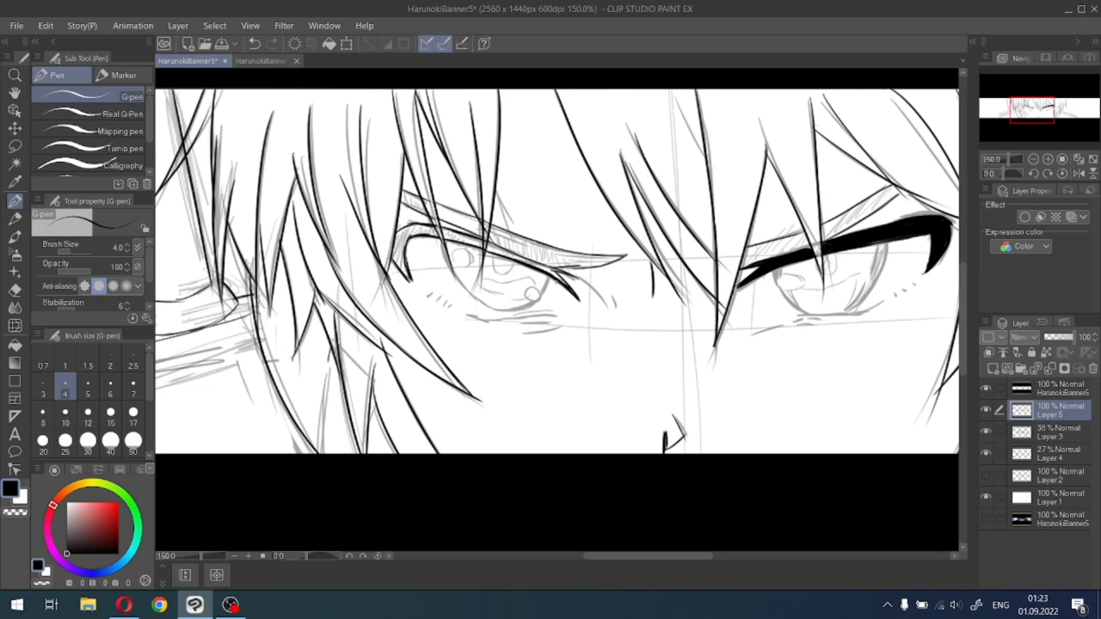
Erase the hair strand tips hanging over the left eye's iris and trim the lash's inner end with the hard eraser at size 6.
scroll(512, 254, "up", 4)
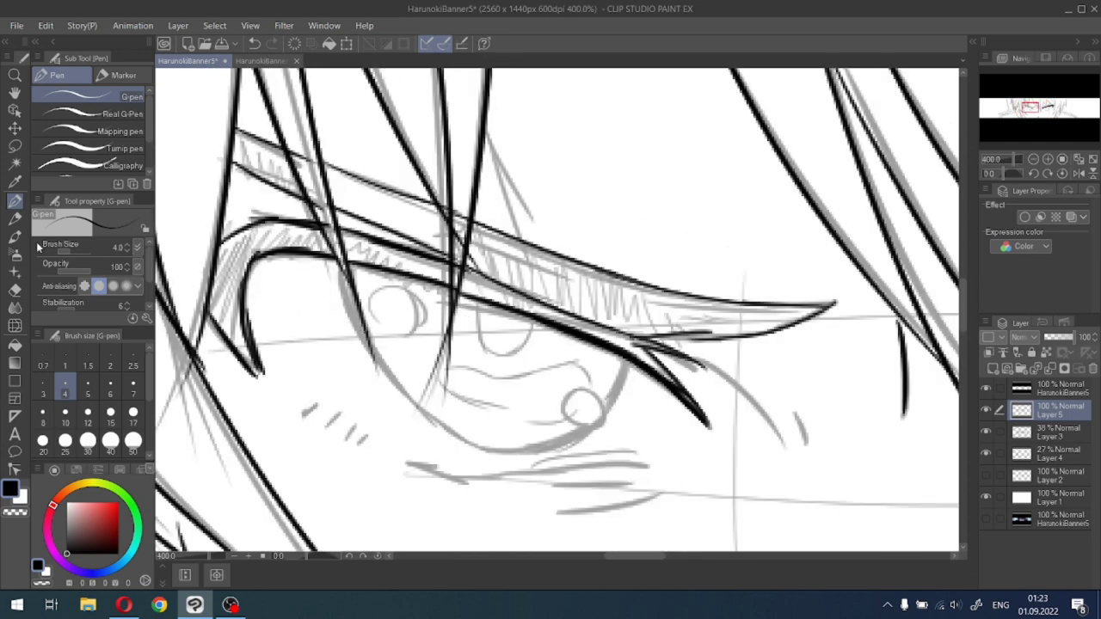
left_click(14, 290)
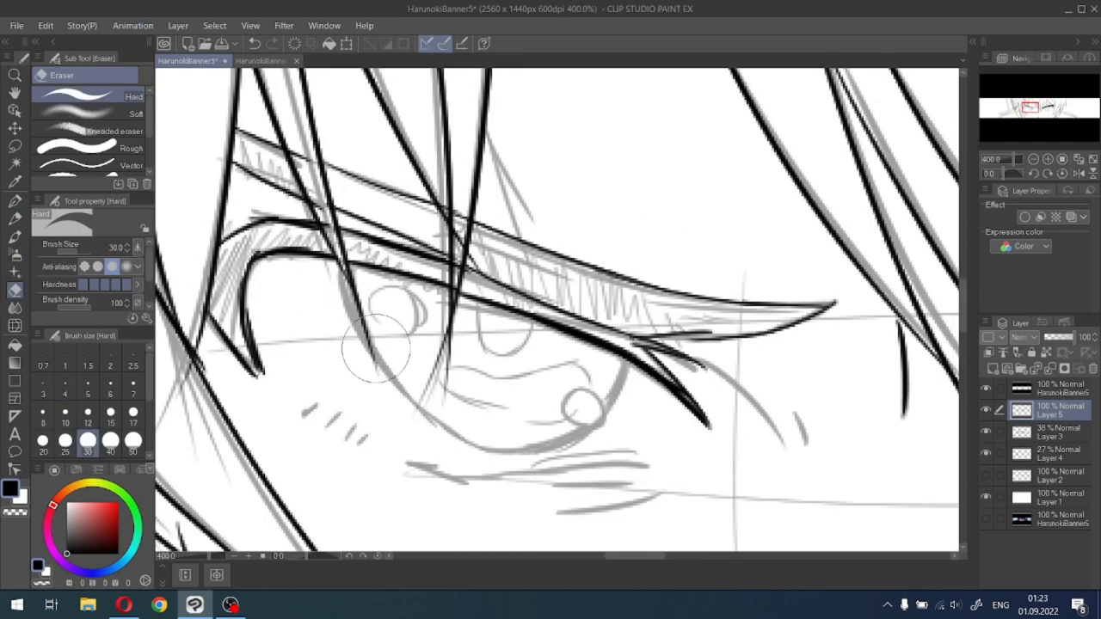
left_click(110, 394)
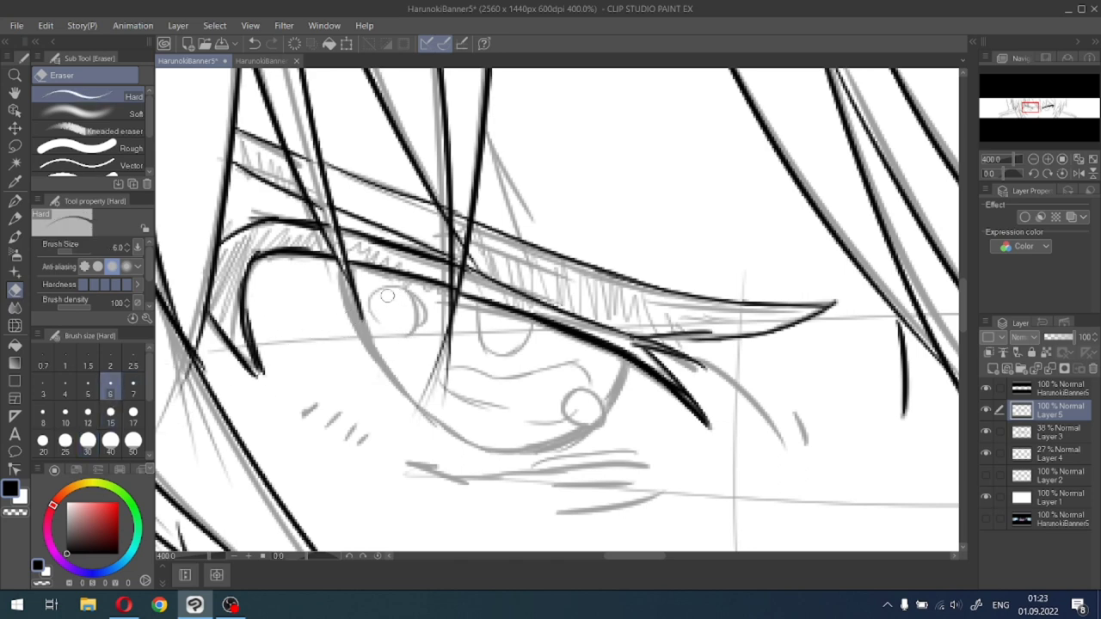
mouse_move(387, 296)
left_mouse_down()
mouse_move(357, 294)
mouse_move(376, 347)
left_mouse_up()
left_click_drag(430, 426, 449, 329)
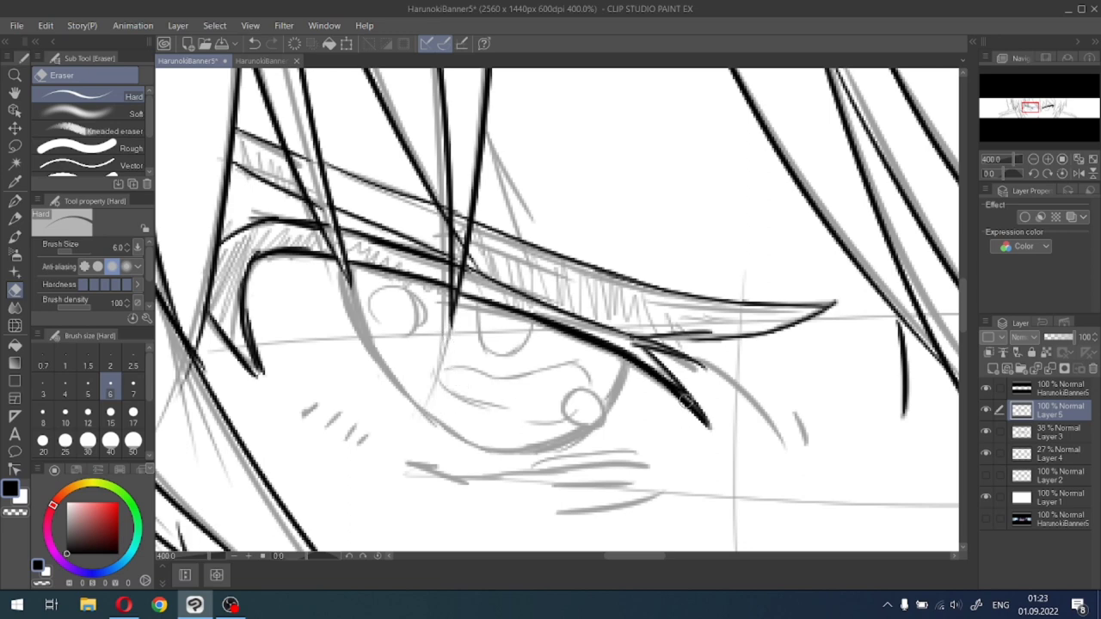
left_click_drag(681, 377, 716, 431)
Ink the outer side of the left eye's iris from the upper lash toward its bottom with the G-pen at size 3.
left_click(14, 200)
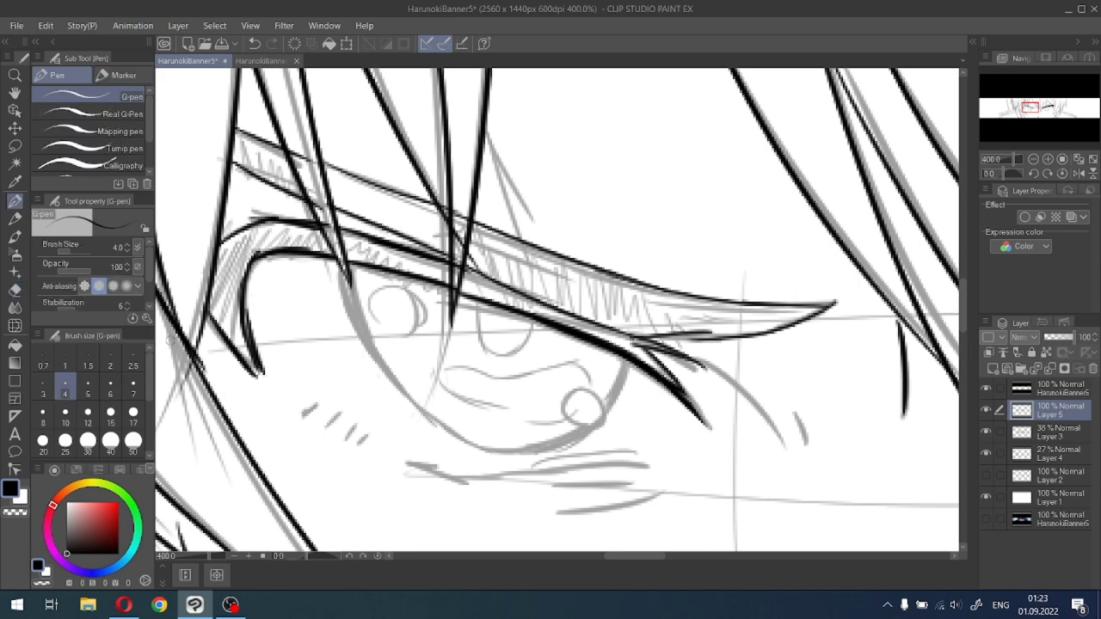
left_click(43, 389)
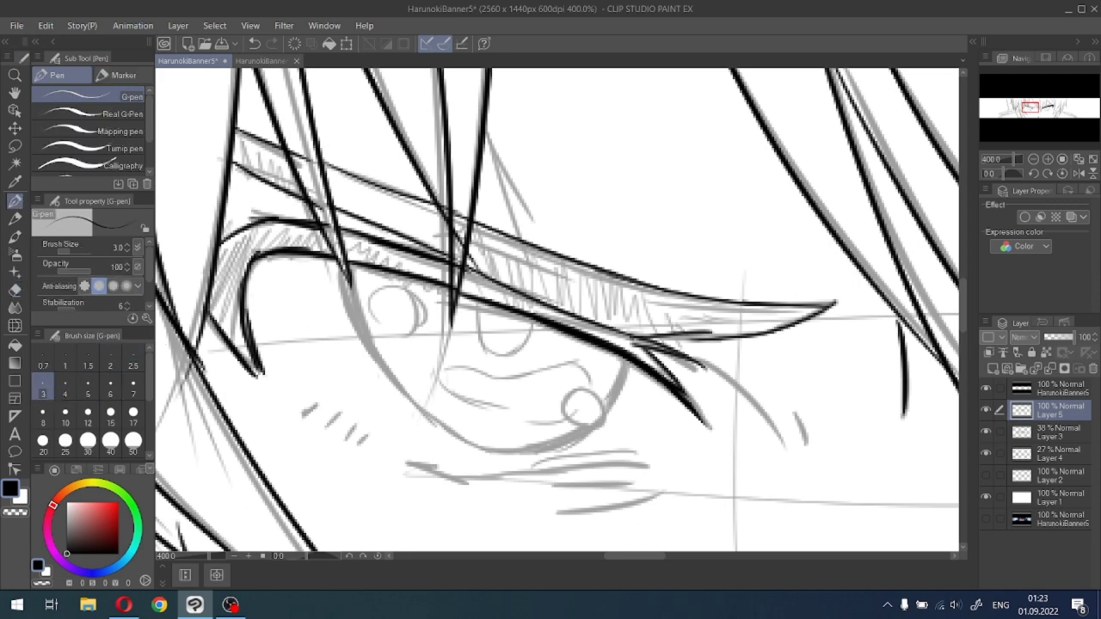
left_click_drag(344, 262, 359, 339)
left_click_drag(348, 291, 380, 378)
key("ctrl+z")
mouse_move(344, 266)
left_mouse_down()
mouse_move(371, 362)
mouse_move(399, 401)
left_mouse_up()
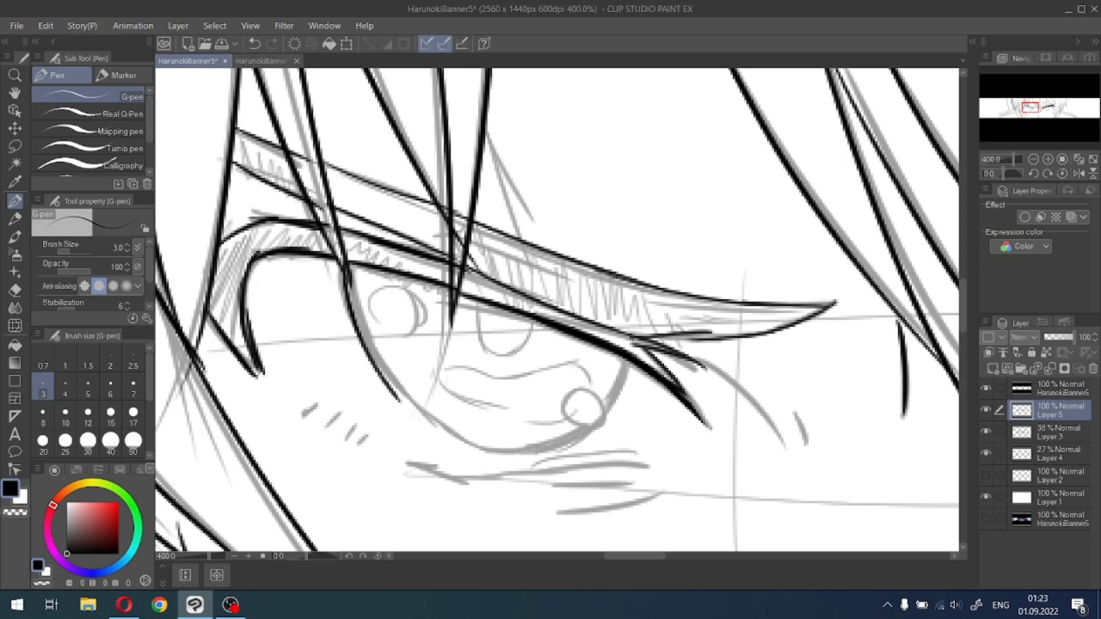
key("ctrl+z")
mouse_move(345, 262)
left_mouse_down()
mouse_move(382, 375)
mouse_move(445, 446)
left_mouse_up()
key("ctrl+z")
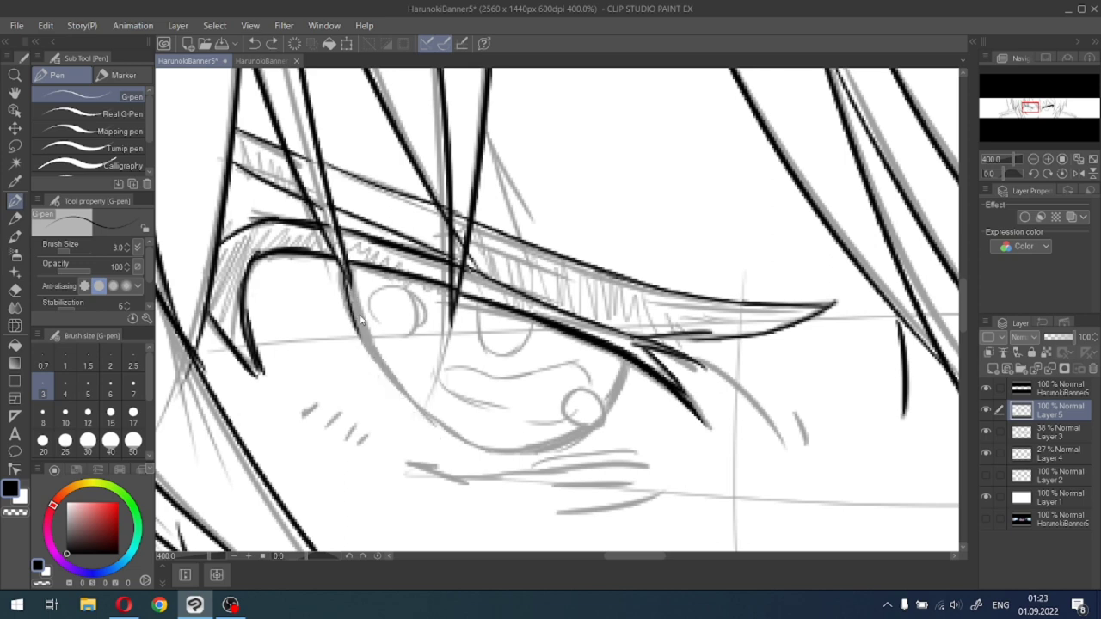
left_click_drag(346, 269, 436, 435)
key("ctrl+z")
left_click_drag(344, 263, 425, 416)
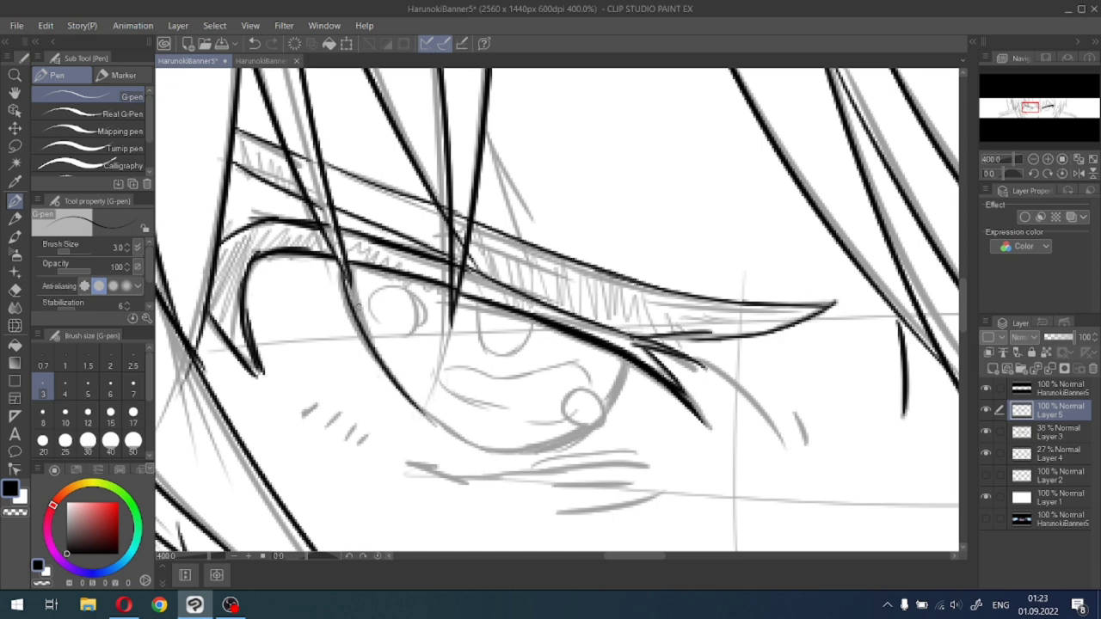
key("ctrl+z")
left_click_drag(346, 261, 428, 421)
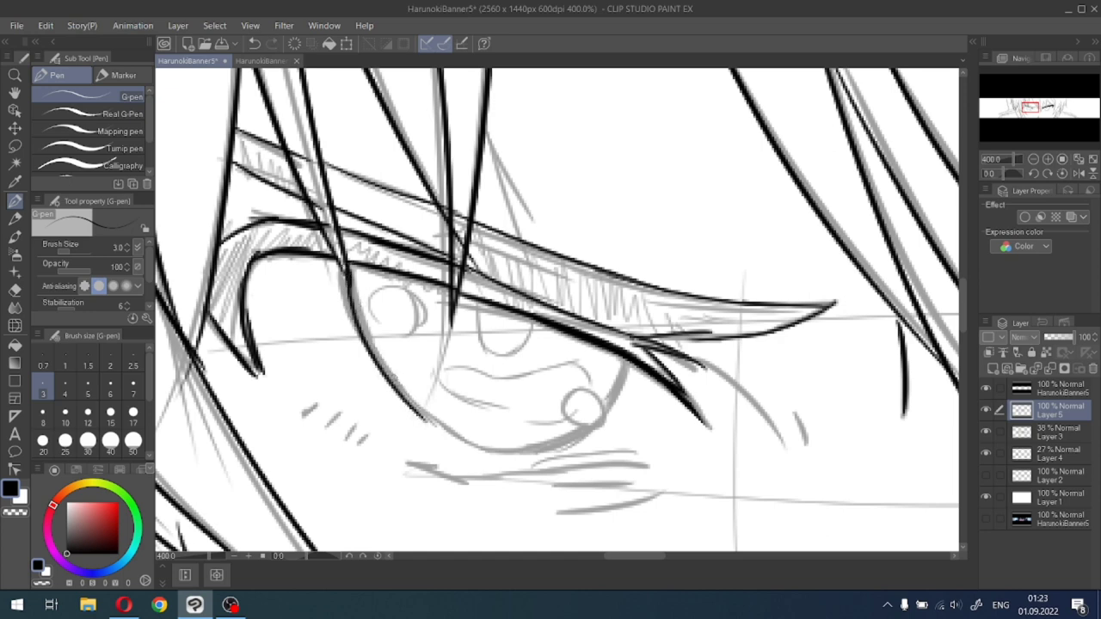
left_click_drag(392, 380, 470, 442)
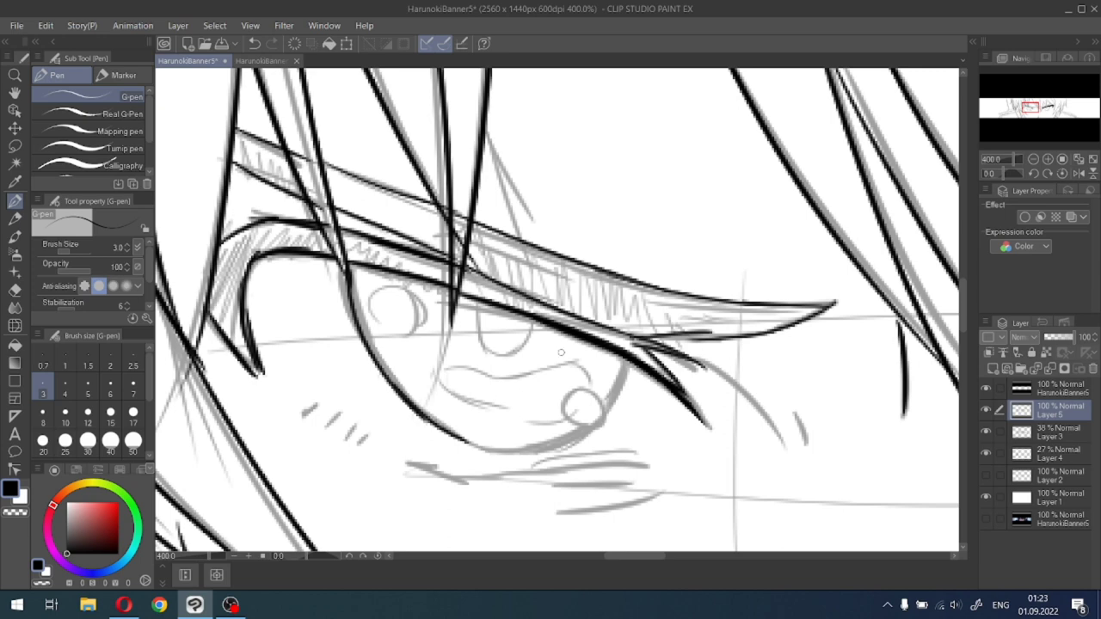
Ink the inner side and bottom curve of the left eye's iris to close its outline.
left_click_drag(625, 359, 597, 421)
mouse_move(464, 442)
left_mouse_down()
mouse_move(499, 453)
mouse_move(568, 441)
left_mouse_up()
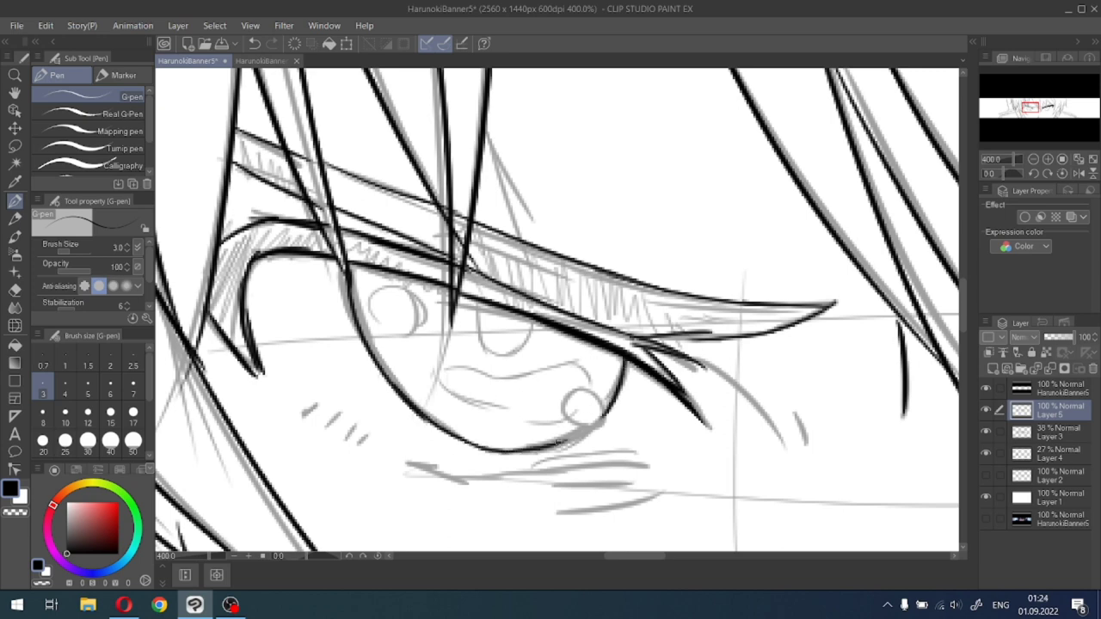
key("ctrl+z")
left_click_drag(498, 452, 574, 445)
key("ctrl+z")
mouse_move(503, 453)
left_mouse_down()
mouse_move(575, 442)
mouse_move(612, 410)
mouse_move(573, 442)
left_mouse_up()
key("ctrl+z")
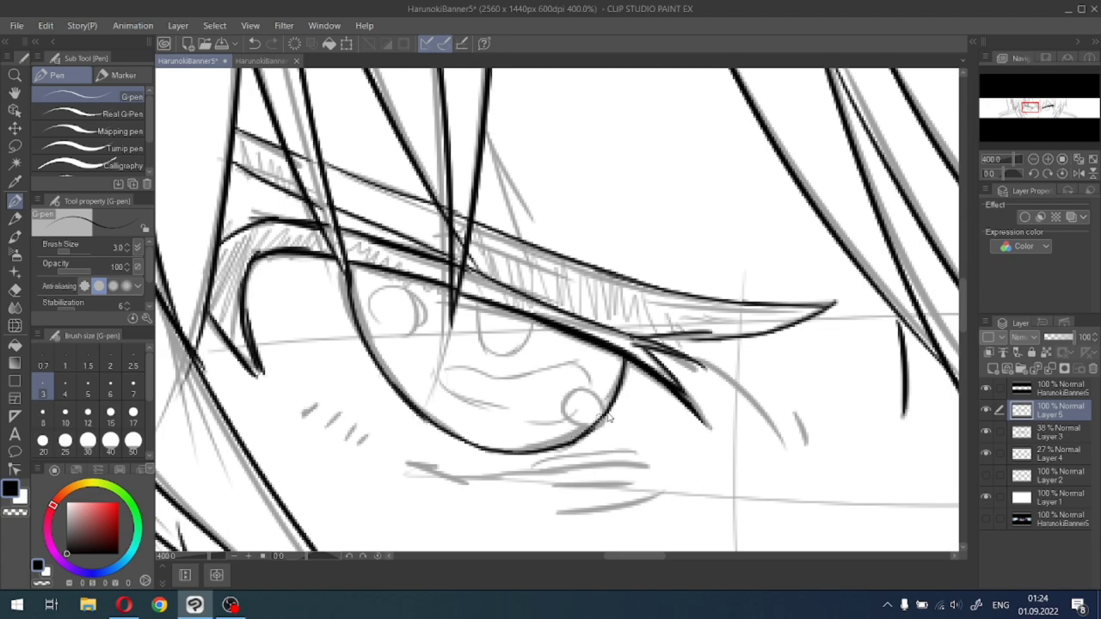
key("ctrl+z")
mouse_move(615, 405)
left_mouse_down()
mouse_move(601, 423)
mouse_move(565, 430)
left_mouse_up()
Ink the curved crease line and the short mark beside the left eye's inner corner.
scroll(567, 427, "down", 5)
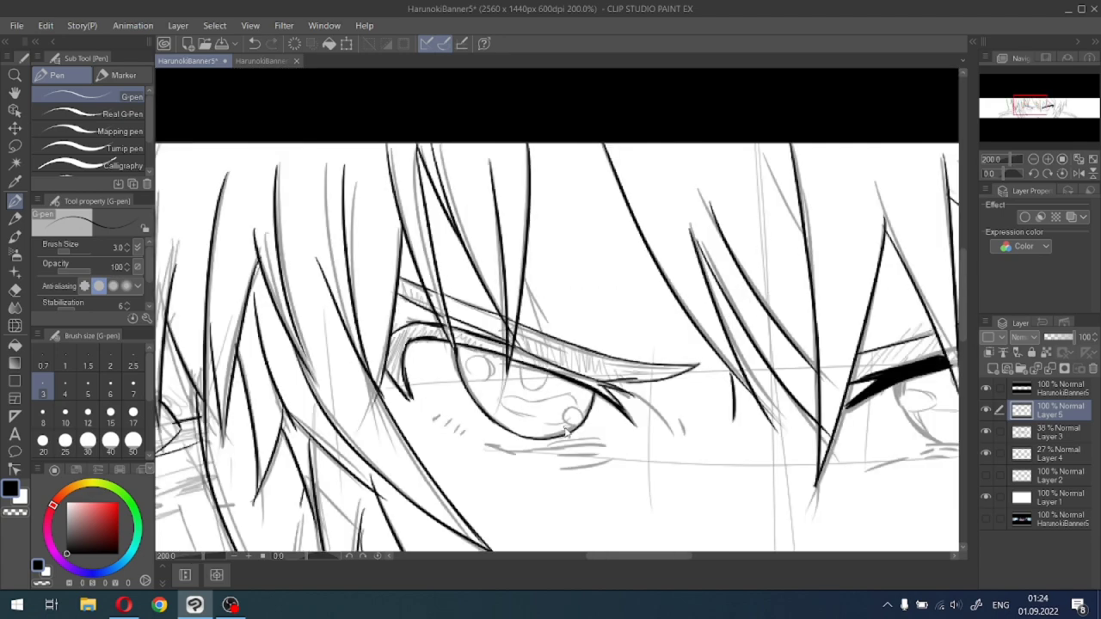
scroll(566, 427, "up", 5)
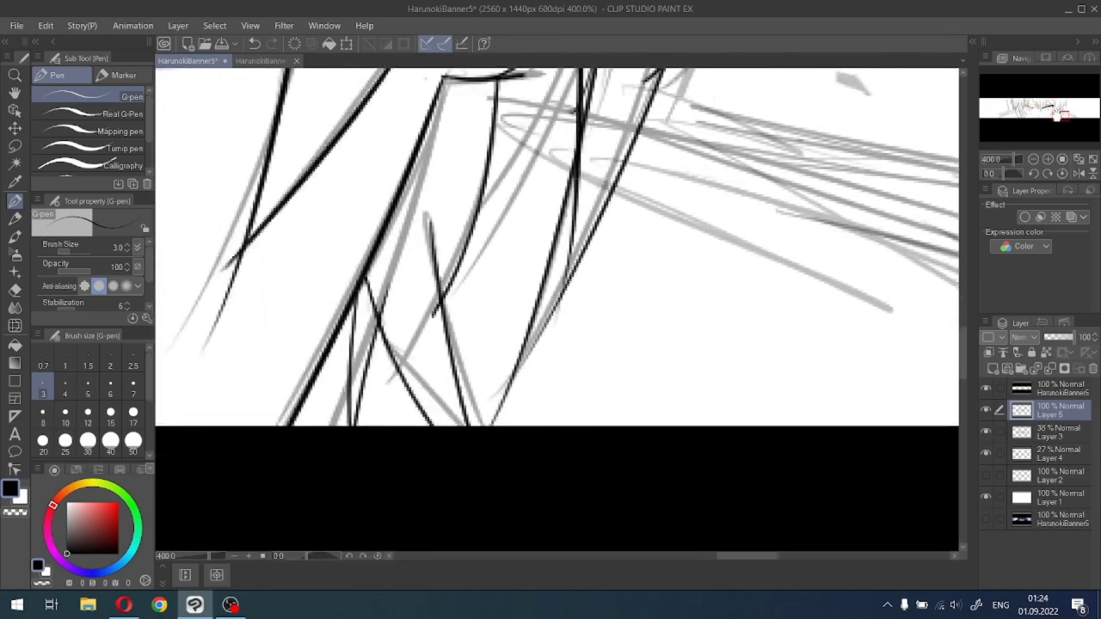
left_click_drag(1057, 116, 1035, 106)
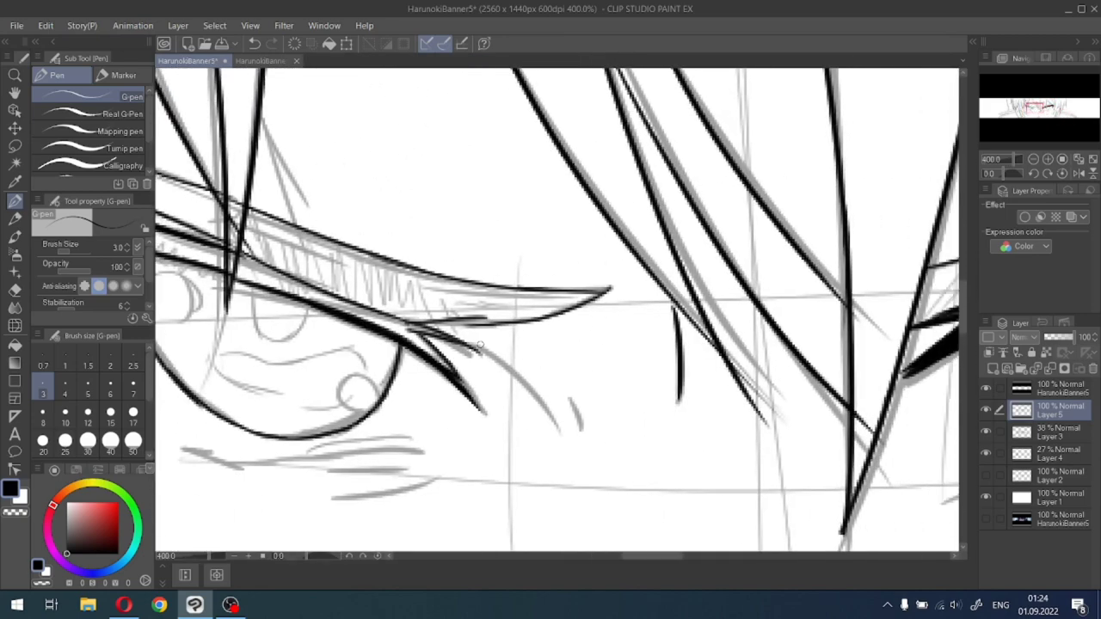
left_click_drag(480, 346, 564, 444)
key("ctrl+z")
mouse_move(482, 346)
left_mouse_down()
mouse_move(552, 423)
mouse_move(587, 439)
left_mouse_up()
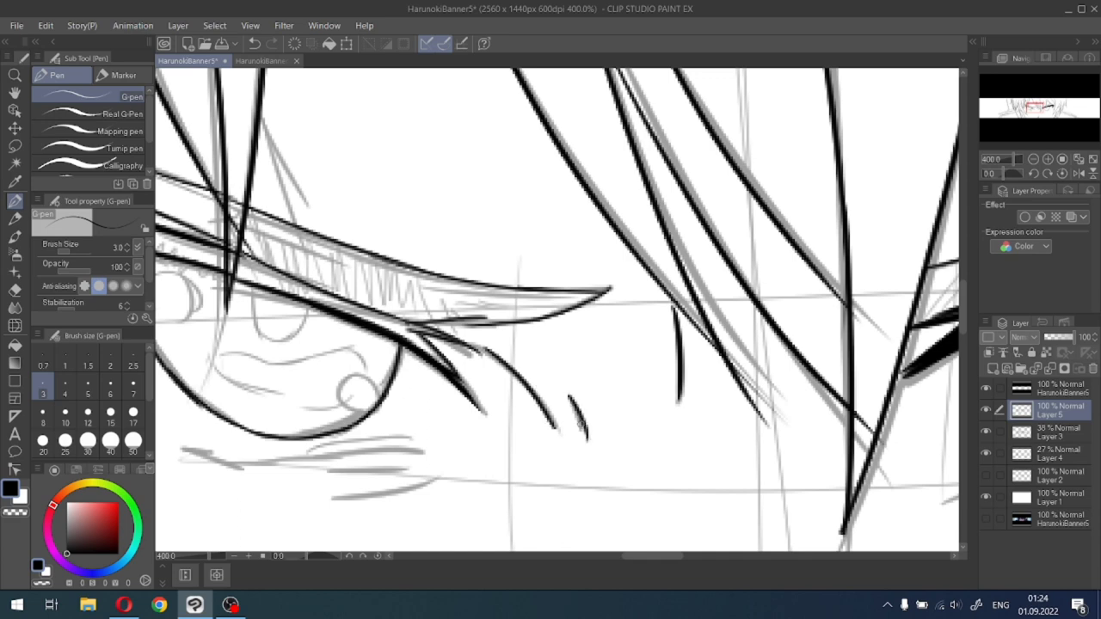
Ink the inner side of the right eye's iris from the upper lash down to the lower lid.
scroll(574, 421, "down", 3)
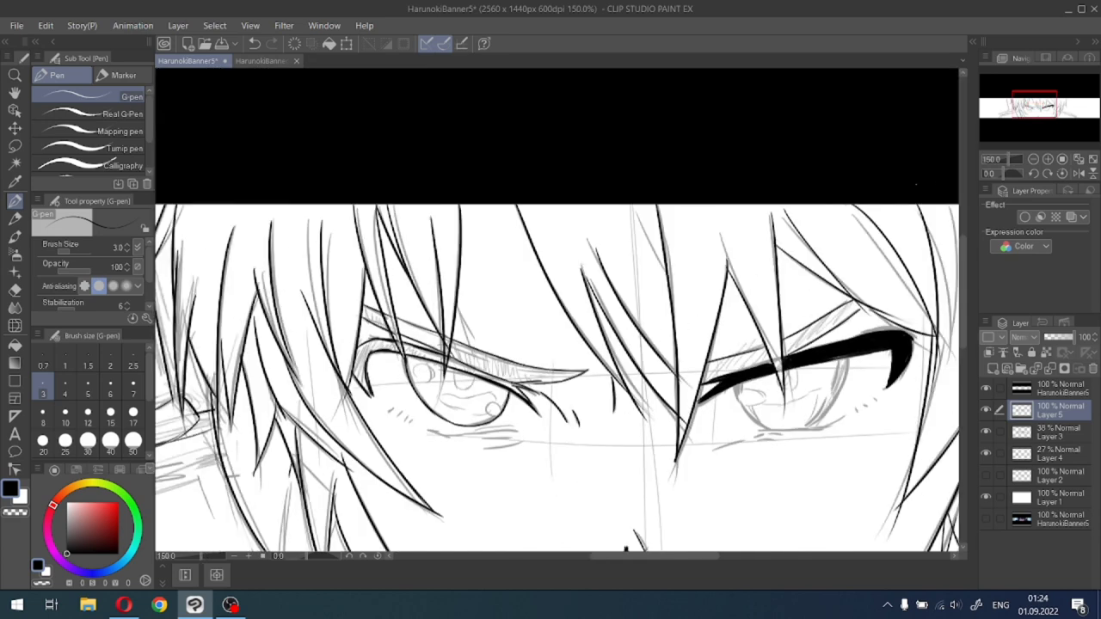
mouse_move(1060, 116)
left_mouse_down()
mouse_move(1049, 98)
mouse_move(1046, 107)
left_mouse_up()
scroll(1049, 106, "up", 3)
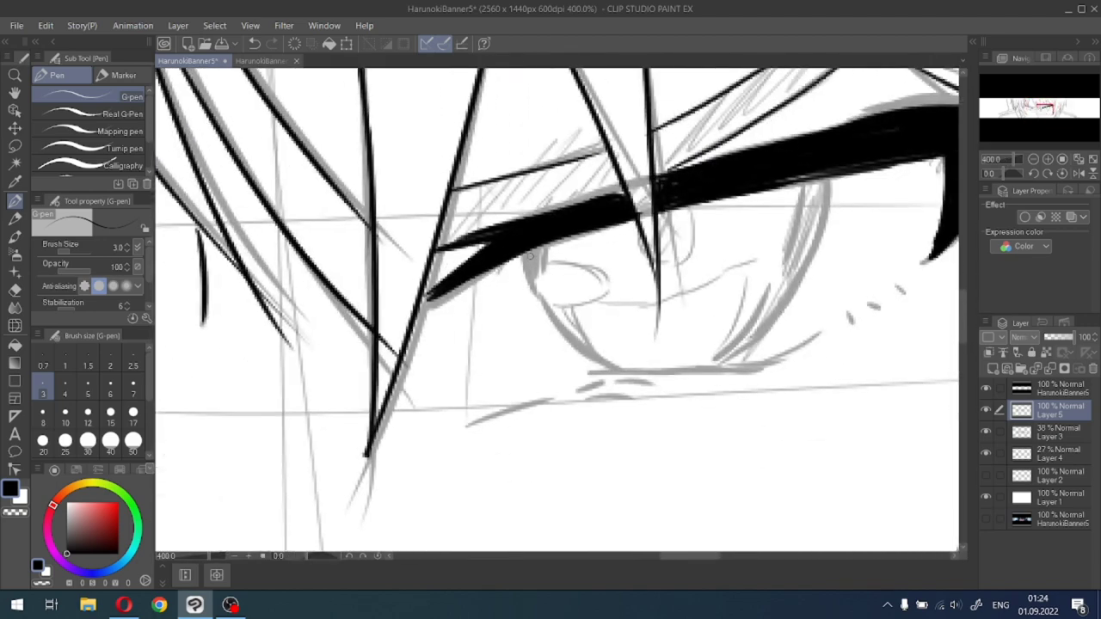
mouse_move(523, 251)
left_mouse_down()
mouse_move(537, 297)
mouse_move(599, 370)
left_mouse_up()
key("ctrl+z")
mouse_move(523, 249)
left_mouse_down()
mouse_move(602, 366)
mouse_move(619, 368)
left_mouse_up()
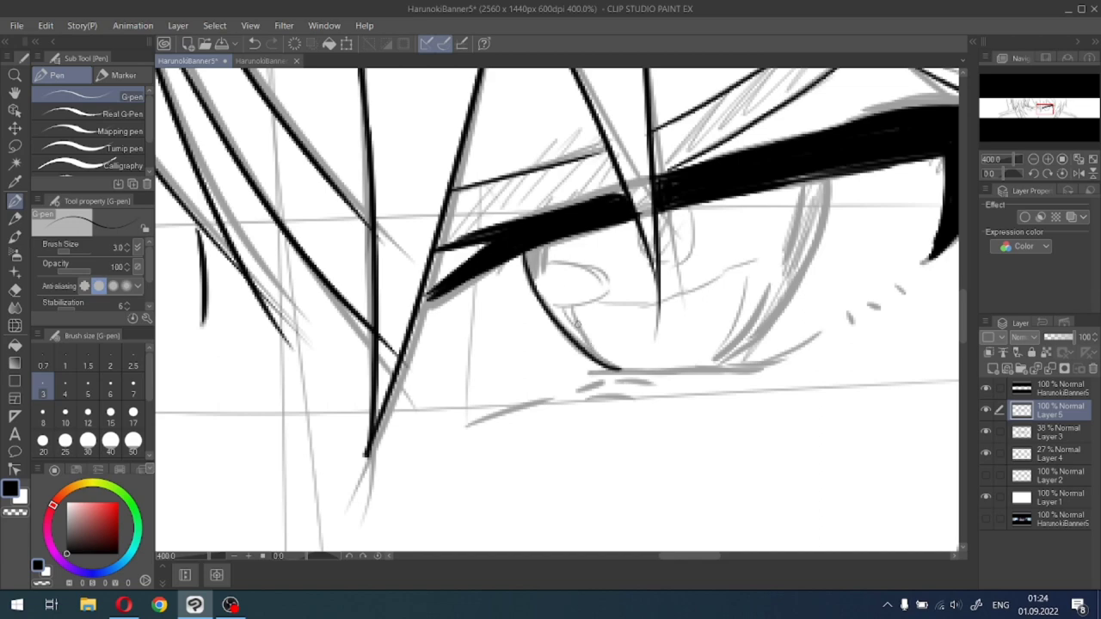
Ink the outer side of the right eye's iris from the thick upper lash down to the lower lid.
mouse_move(831, 178)
left_mouse_down()
mouse_move(725, 361)
mouse_move(801, 252)
left_mouse_up()
key("ctrl+z")
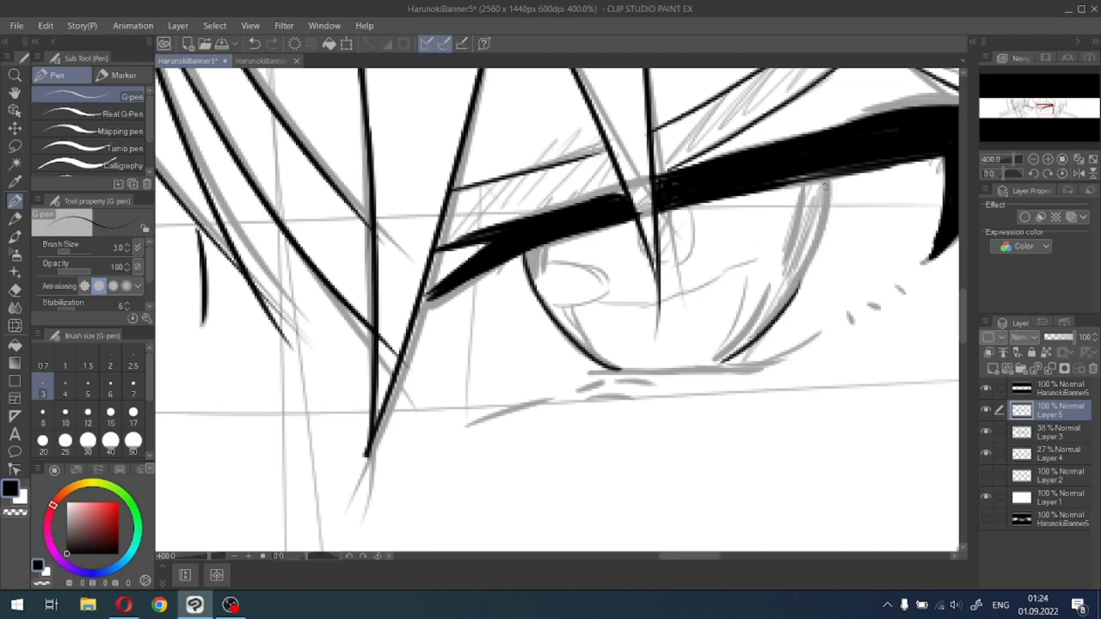
left_click_drag(830, 179, 785, 307)
key("ctrl+z")
left_click_drag(829, 178, 792, 301)
key("ctrl+z")
left_click_drag(830, 177, 787, 301)
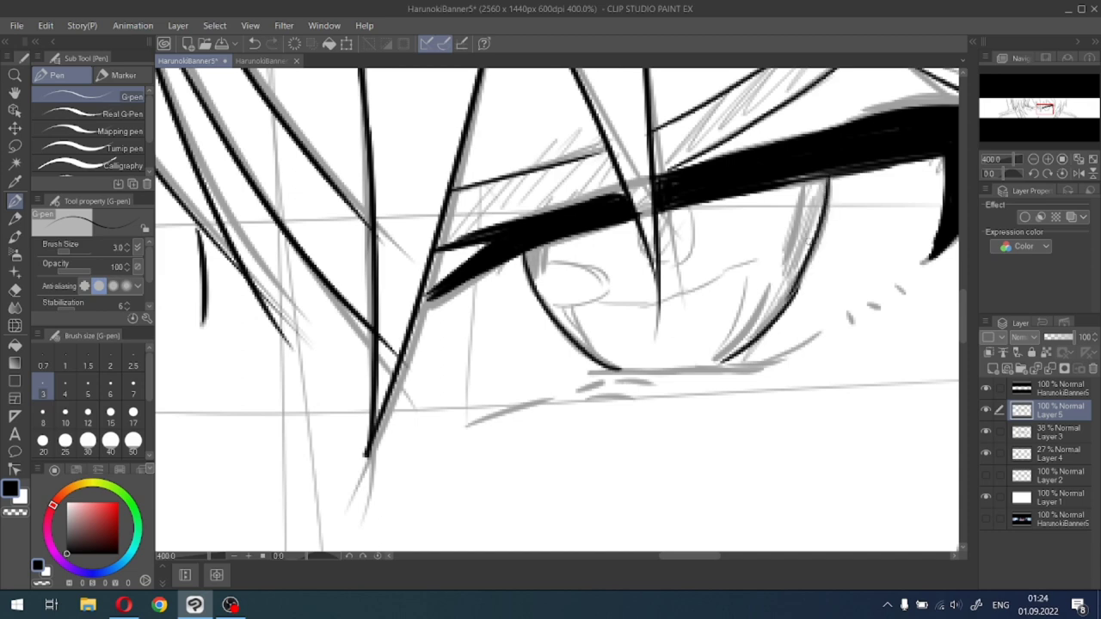
key("ctrl+z")
left_click_drag(831, 178, 781, 306)
key("ctrl+z")
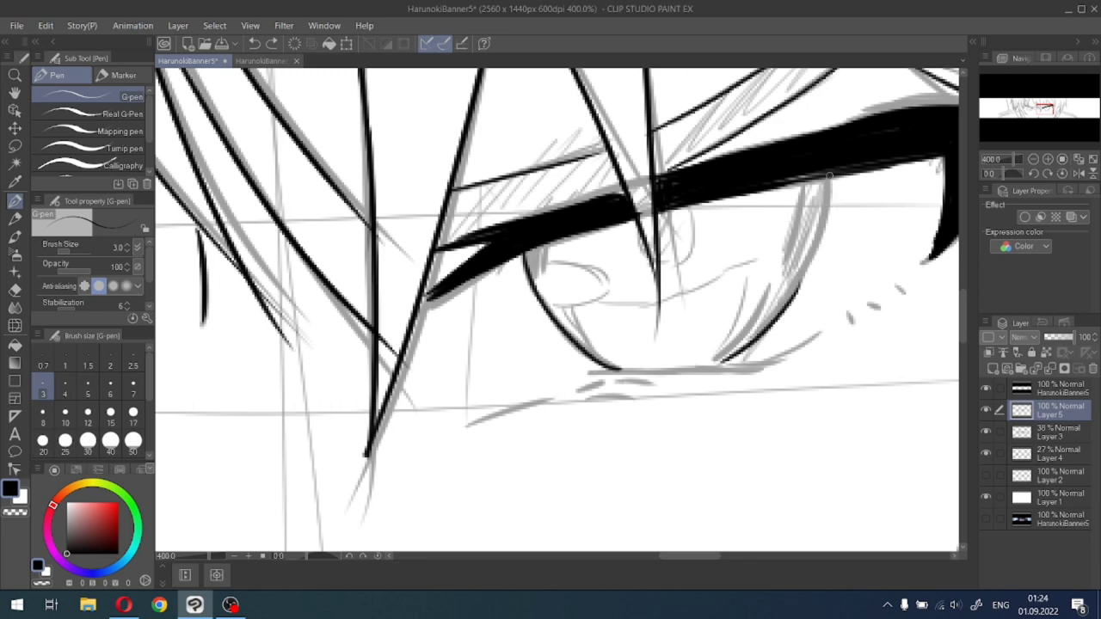
left_click_drag(831, 177, 783, 297)
key("ctrl+z")
left_click_drag(831, 176, 783, 306)
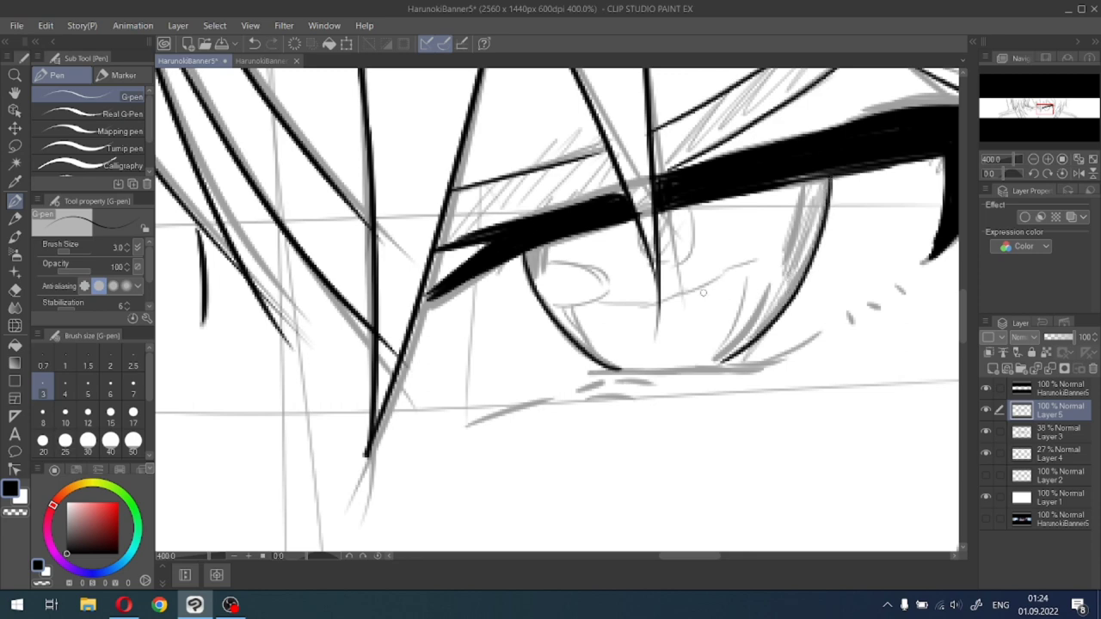
Check the line art across the banner with sketch Layer 3 hidden, toggle Layer 5 off and on, and reshow Layer 3.
left_click_drag(1046, 128, 1039, 107)
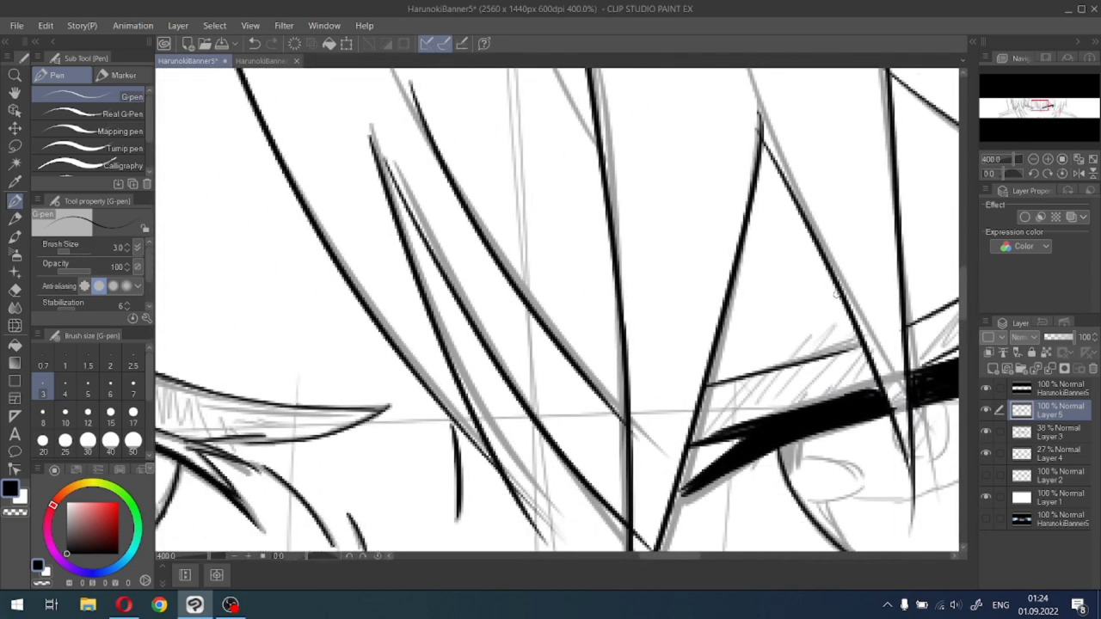
scroll(833, 293, "down", 2)
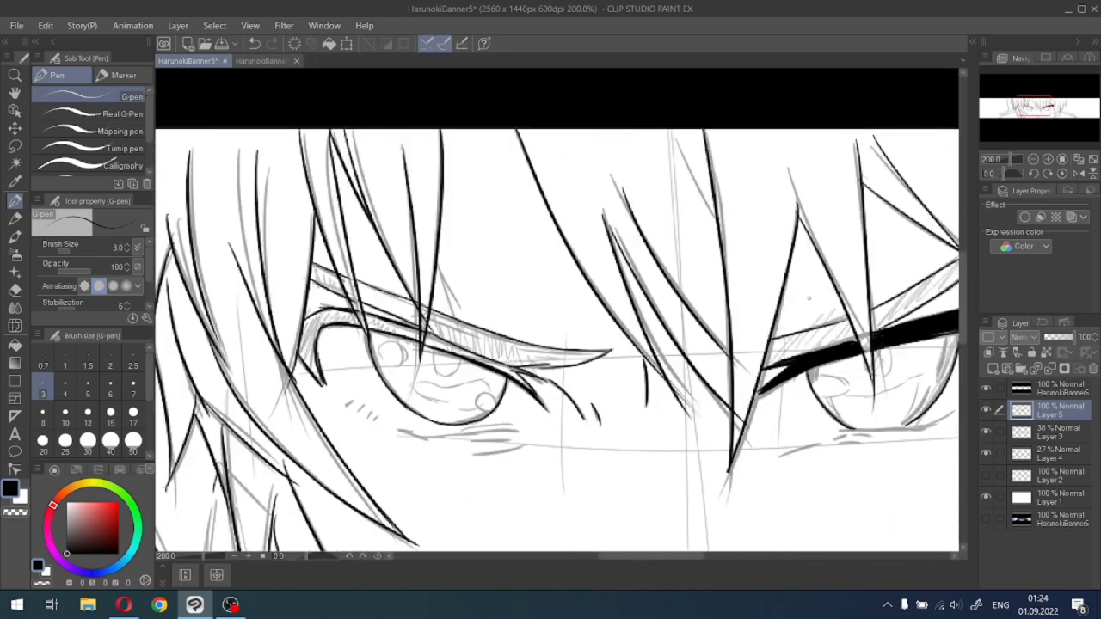
scroll(808, 299, "down", 1)
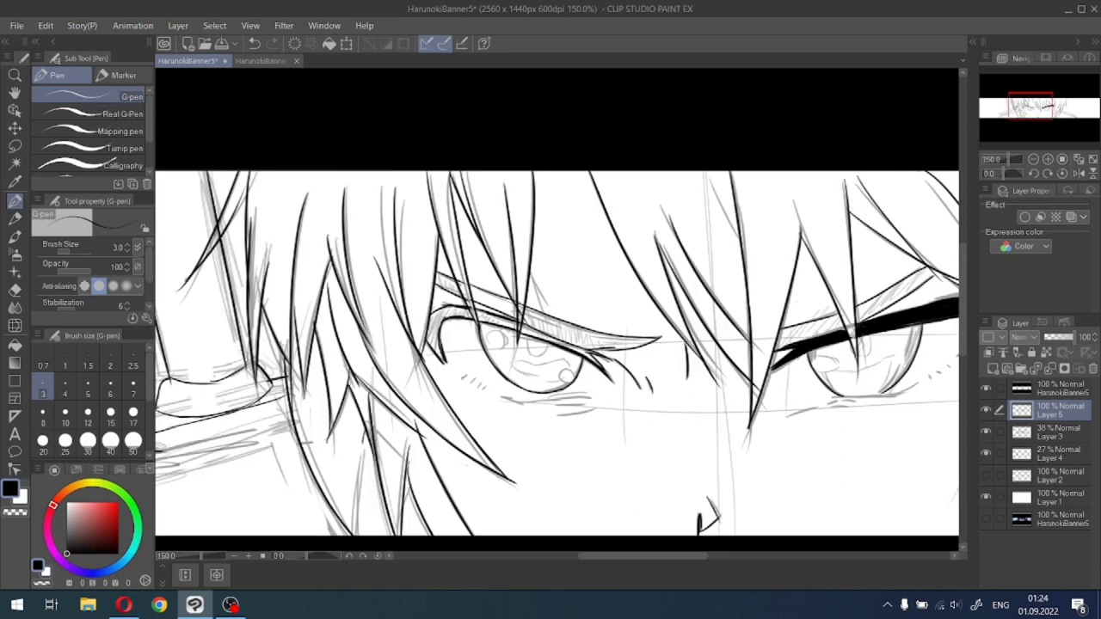
left_click_drag(1057, 117, 1001, 131)
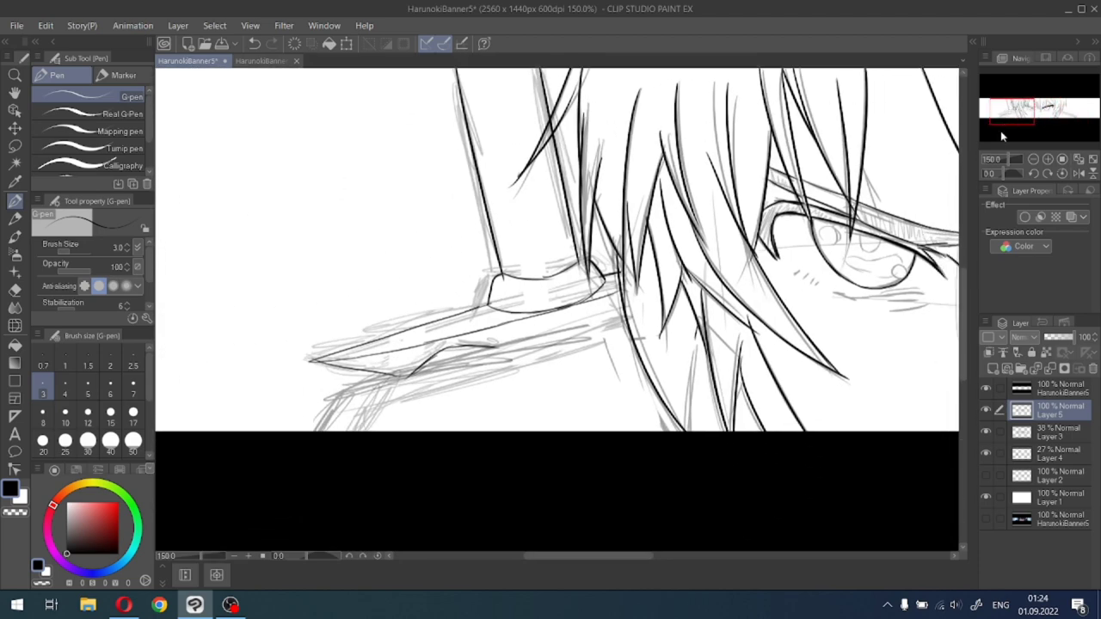
left_click(986, 432)
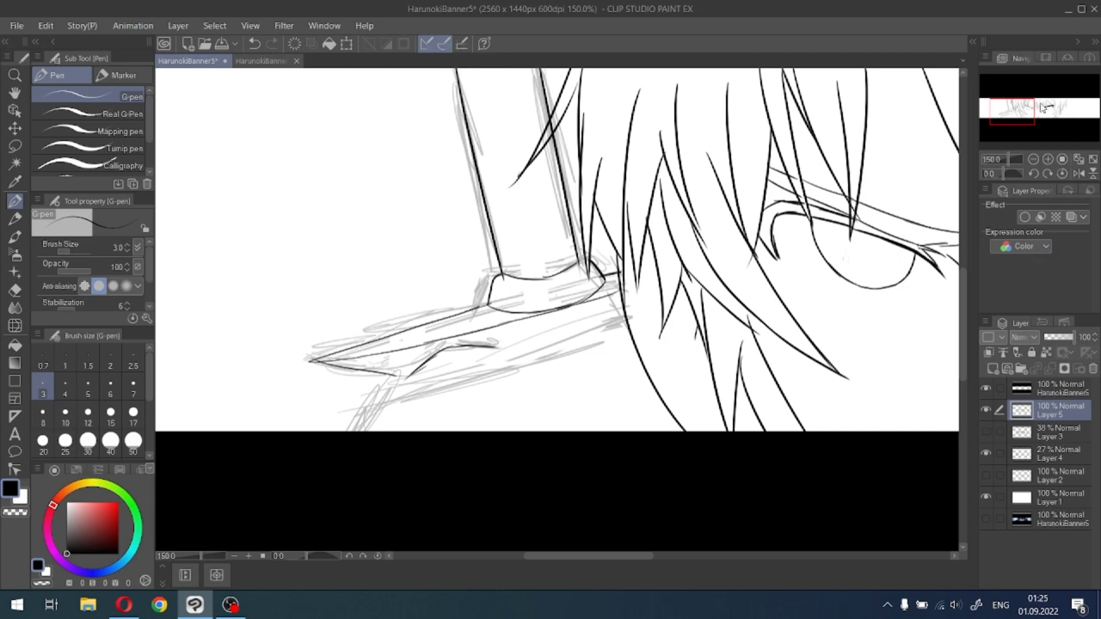
left_click_drag(1041, 109, 1056, 111)
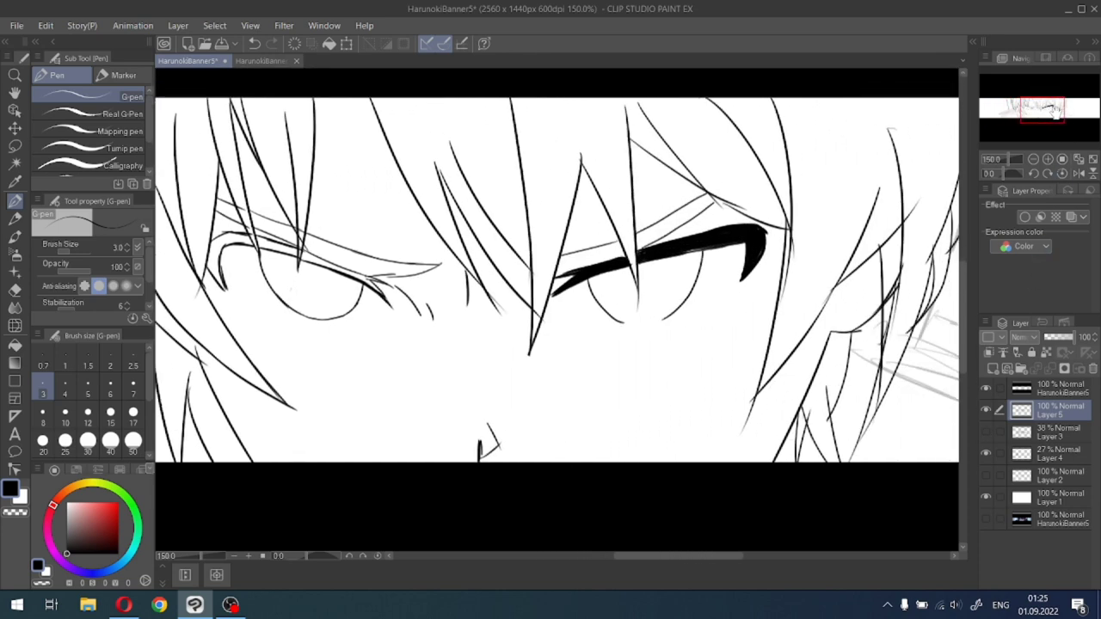
scroll(1051, 110, "down", 4)
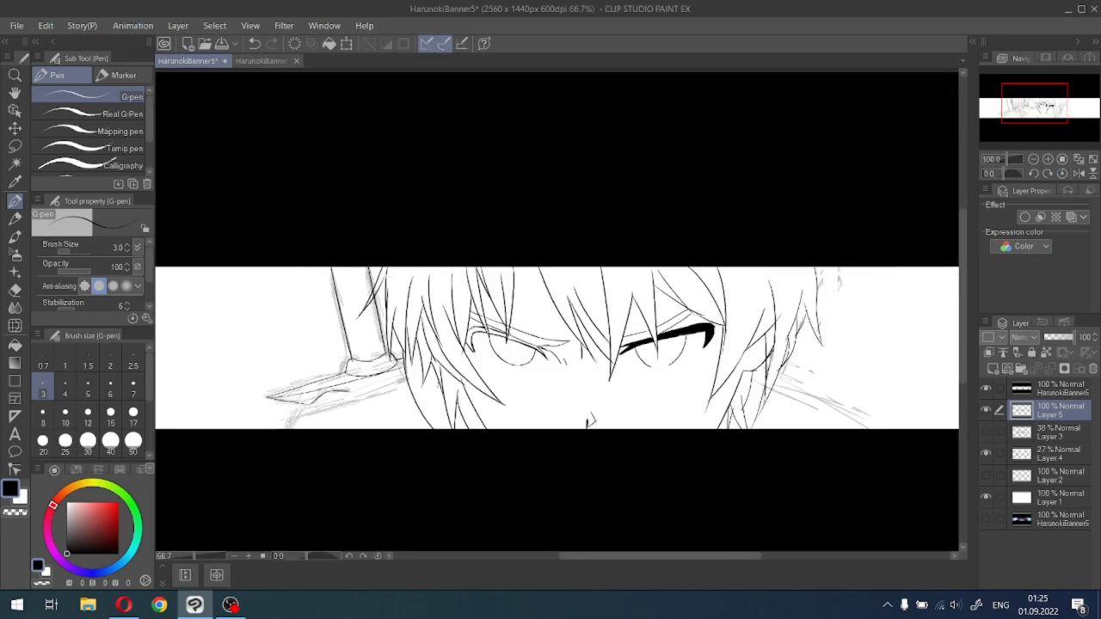
mouse_move(1033, 105)
left_mouse_down()
mouse_move(1021, 102)
mouse_move(1052, 109)
left_mouse_up()
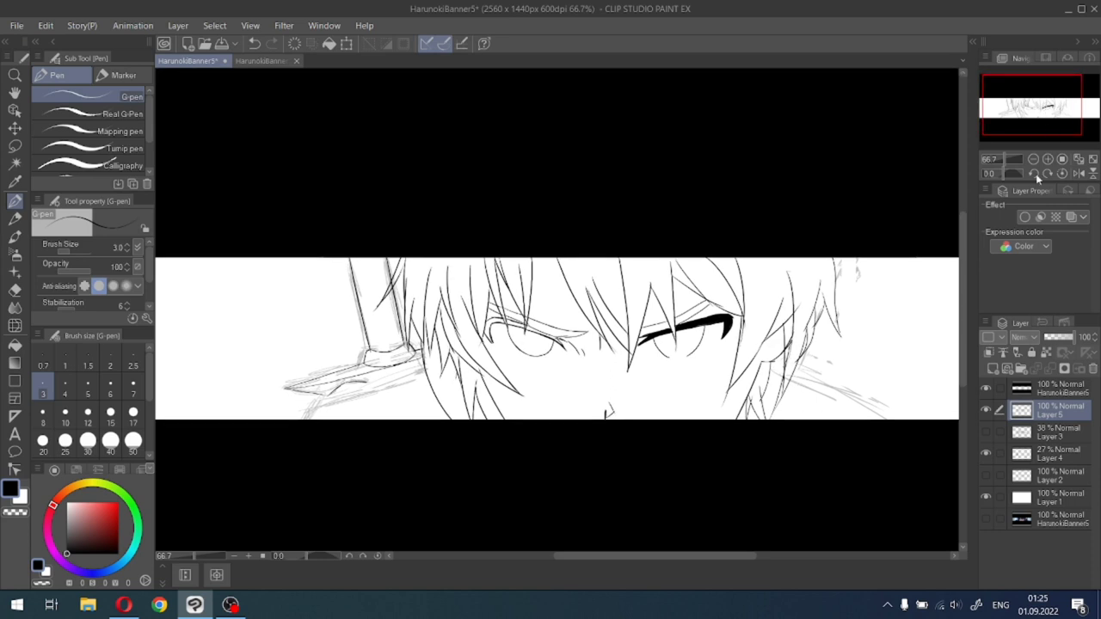
left_click(986, 409)
left_click(987, 410)
left_click(986, 432)
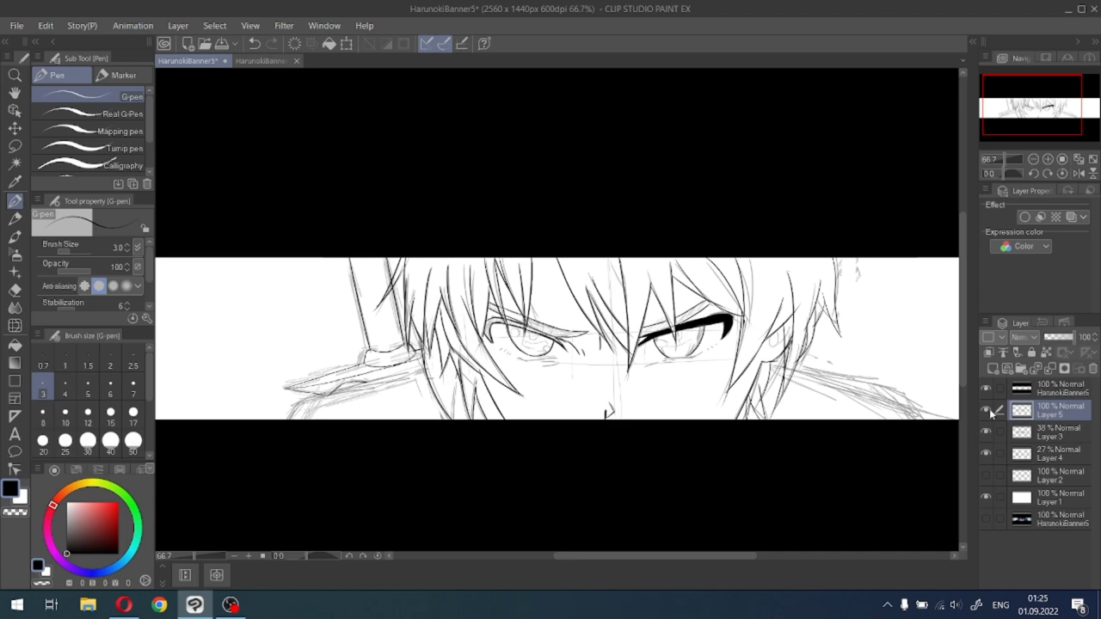
scroll(548, 365, "up", 8)
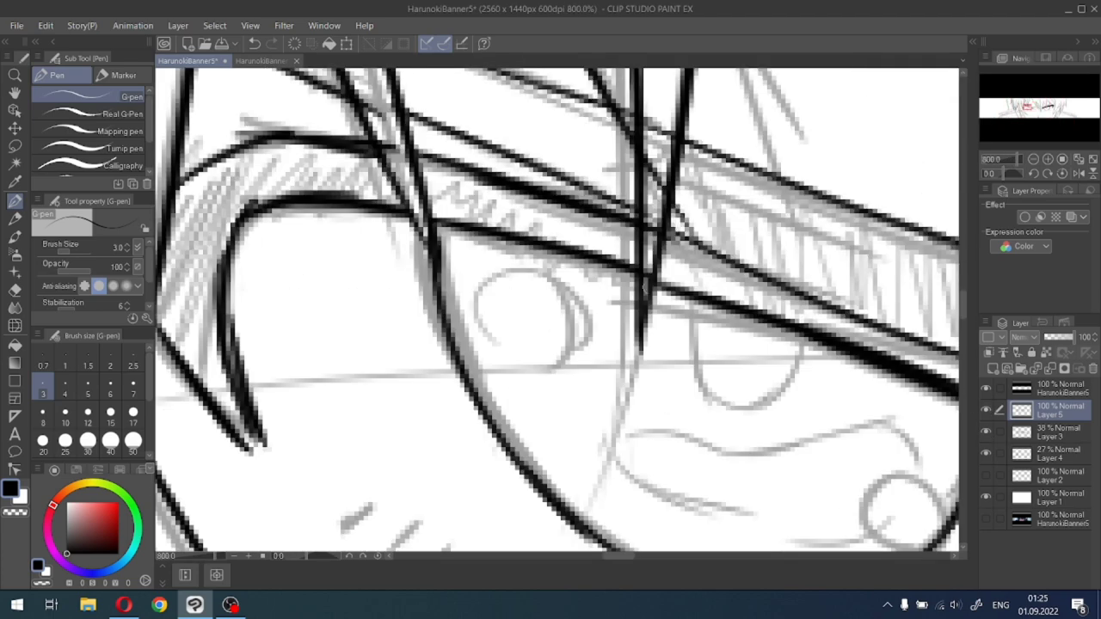
left_click_drag(1048, 98, 1049, 109)
scroll(1048, 108, "down", 2)
left_click(1054, 109)
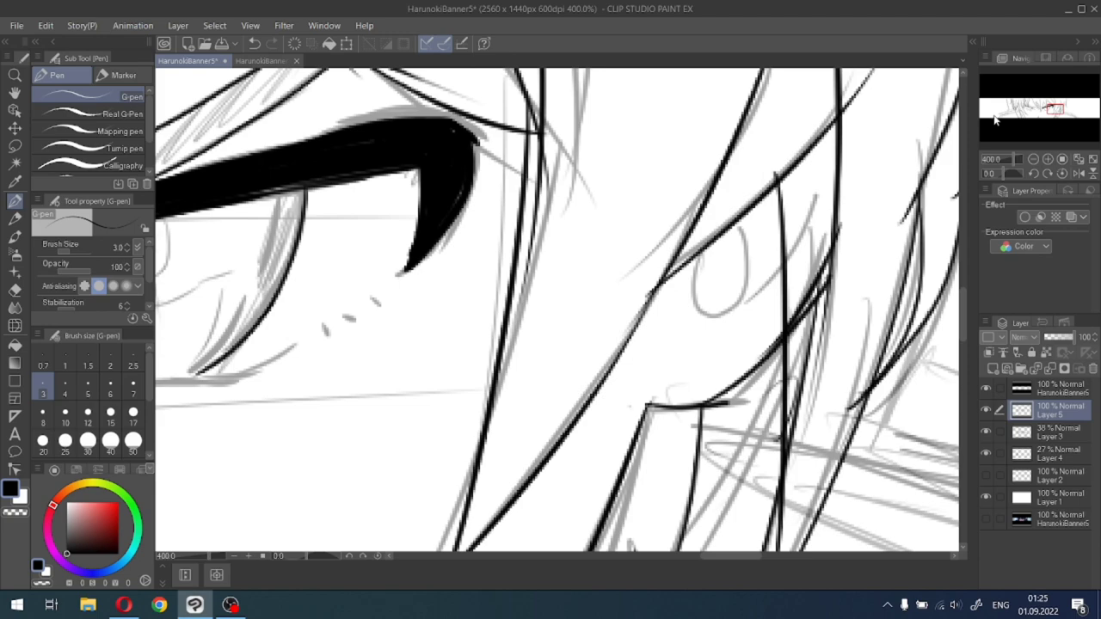
Ink the small rounded pupil beneath the upper lash in the right eye and in the left eye.
left_click_drag(1066, 108, 1043, 115)
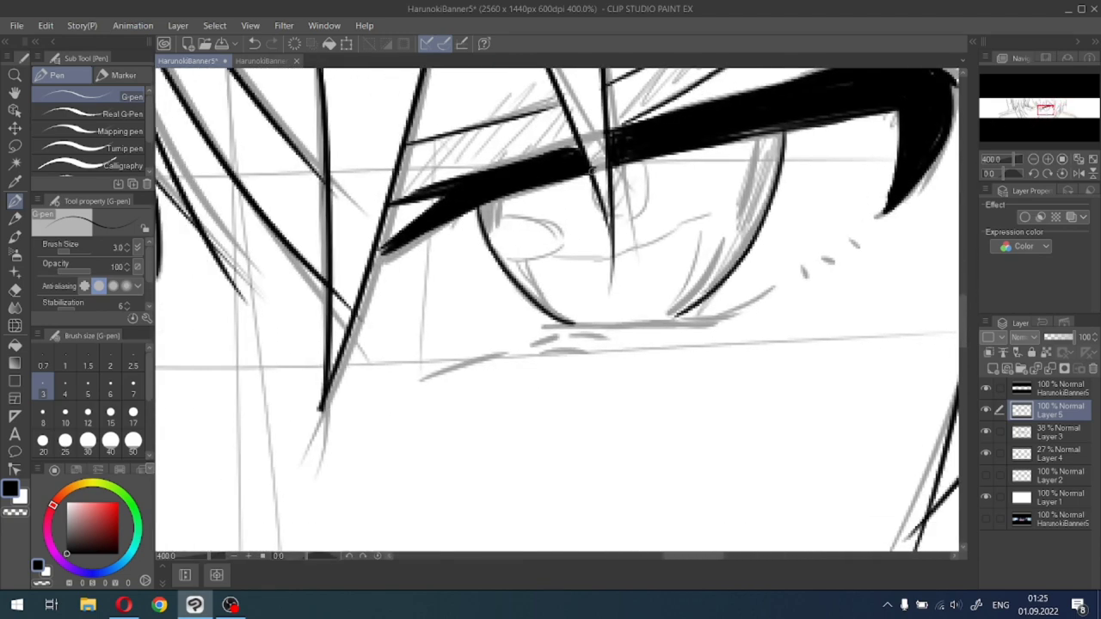
mouse_move(644, 162)
left_mouse_down()
mouse_move(643, 218)
mouse_move(628, 222)
mouse_move(596, 196)
mouse_move(610, 225)
left_mouse_up()
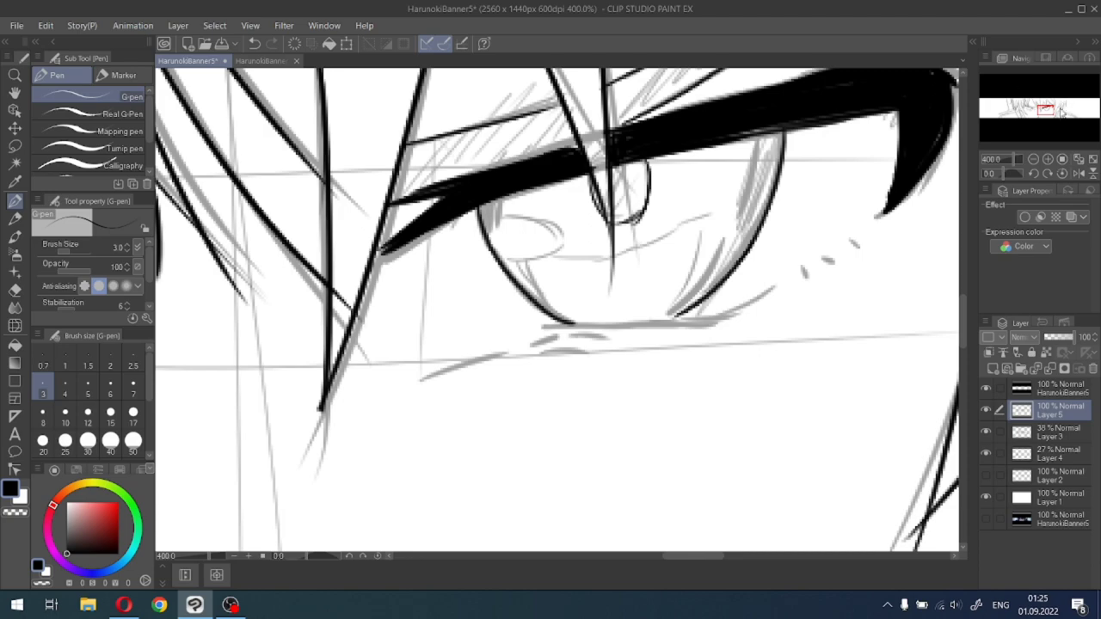
left_click_drag(1063, 112, 1037, 112)
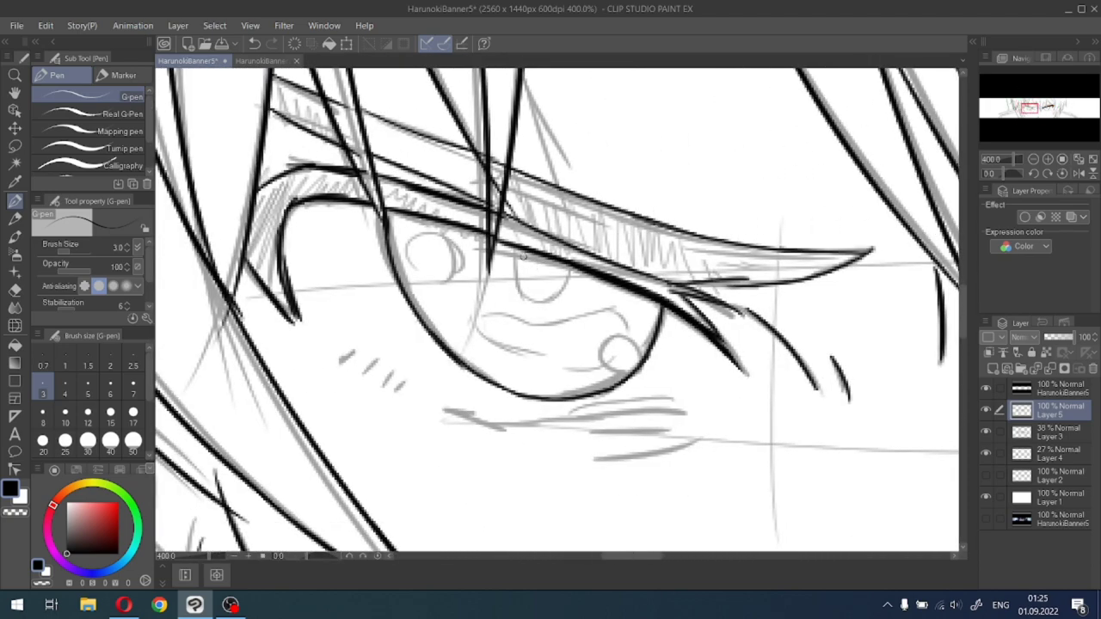
left_click_drag(515, 250, 526, 307)
mouse_move(517, 286)
left_mouse_down()
mouse_move(552, 303)
mouse_move(537, 301)
mouse_move(563, 291)
mouse_move(570, 268)
mouse_move(554, 299)
left_mouse_up()
key("ctrl+z")
key("ctrl+z")
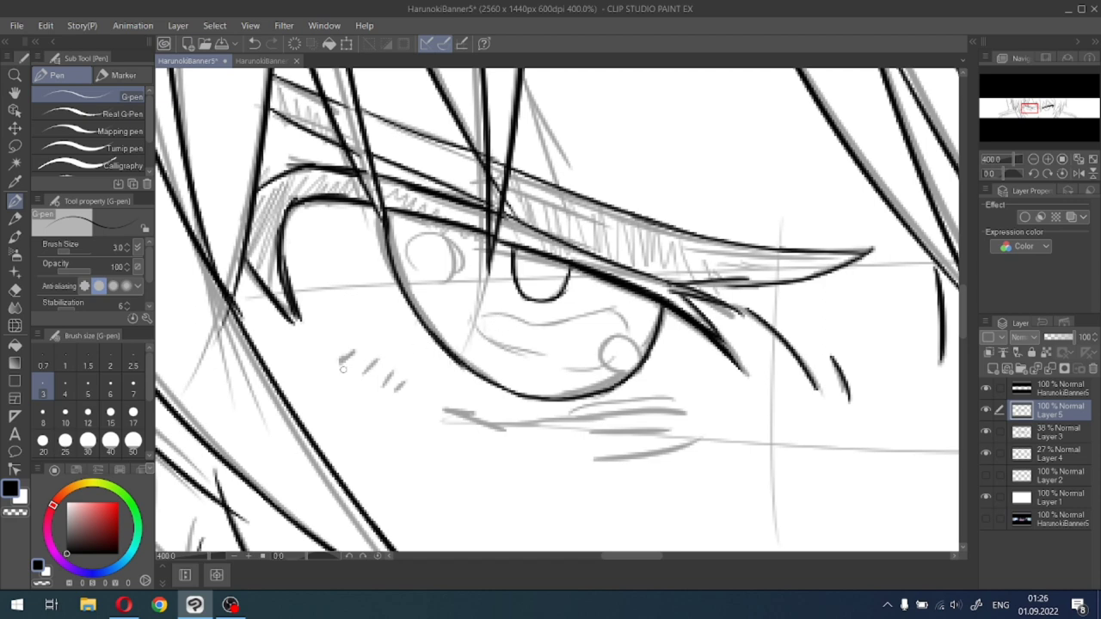
Ink the left eye's outer lash tip, the row of short dashes below it, and the lower lid line.
left_click_drag(287, 308, 303, 330)
mouse_move(342, 360)
left_mouse_down()
mouse_move(501, 431)
mouse_move(456, 411)
mouse_move(501, 428)
mouse_move(491, 426)
mouse_move(684, 410)
left_mouse_up()
key("ctrl+z")
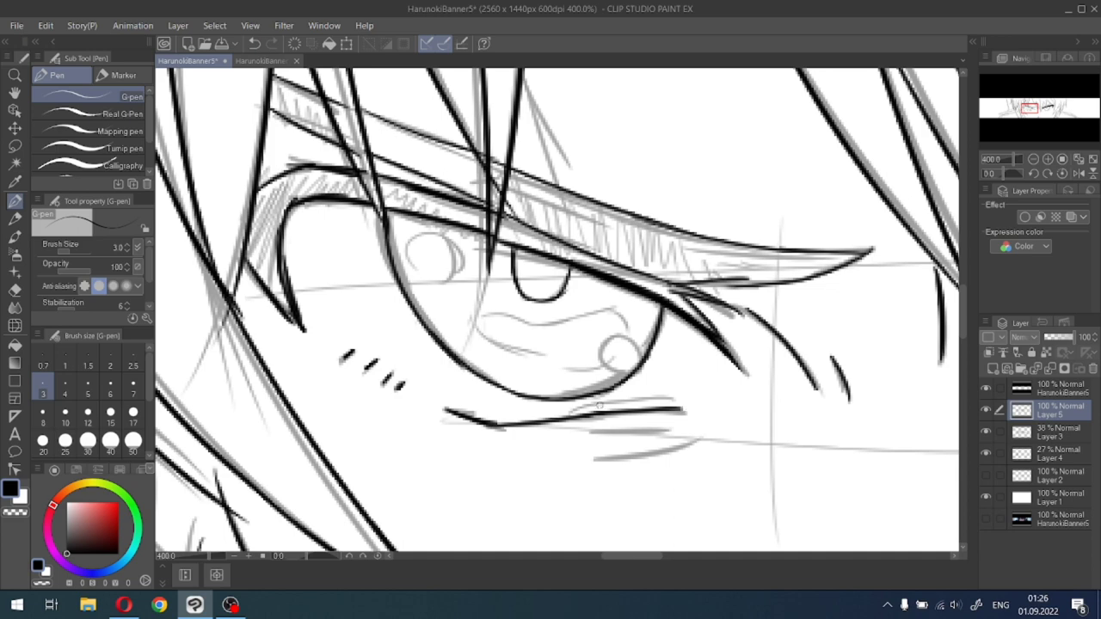
Ink the three short crease strokes around the inner end of the left eye's lower lid.
left_click_drag(557, 422, 664, 400)
key("ctrl+z")
left_click_drag(564, 417, 662, 401)
left_click_drag(587, 433, 669, 425)
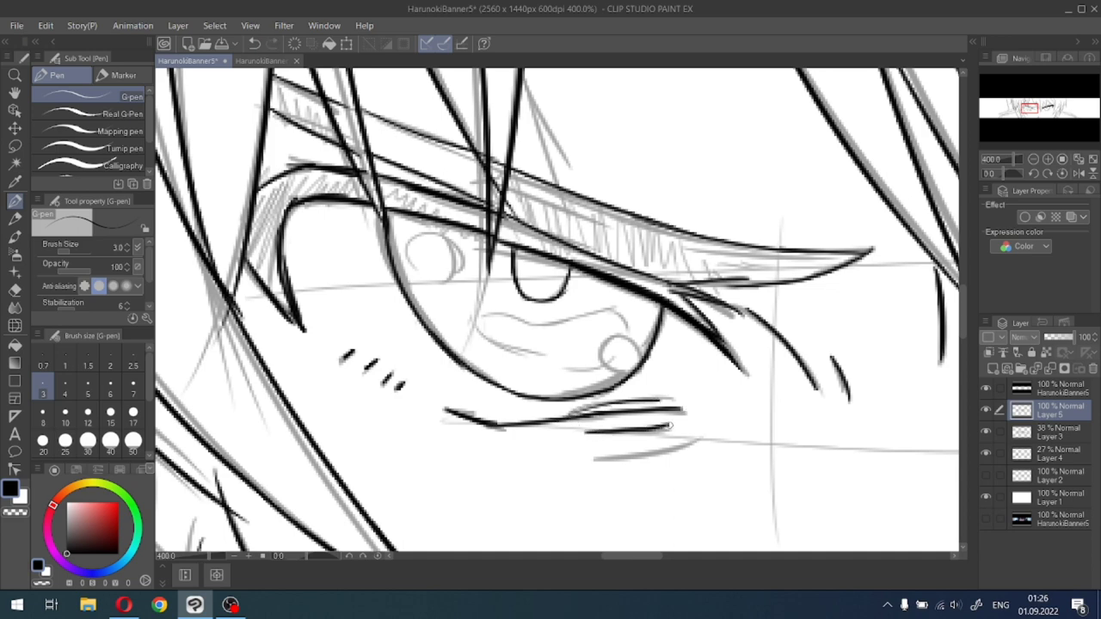
left_click_drag(594, 460, 702, 432)
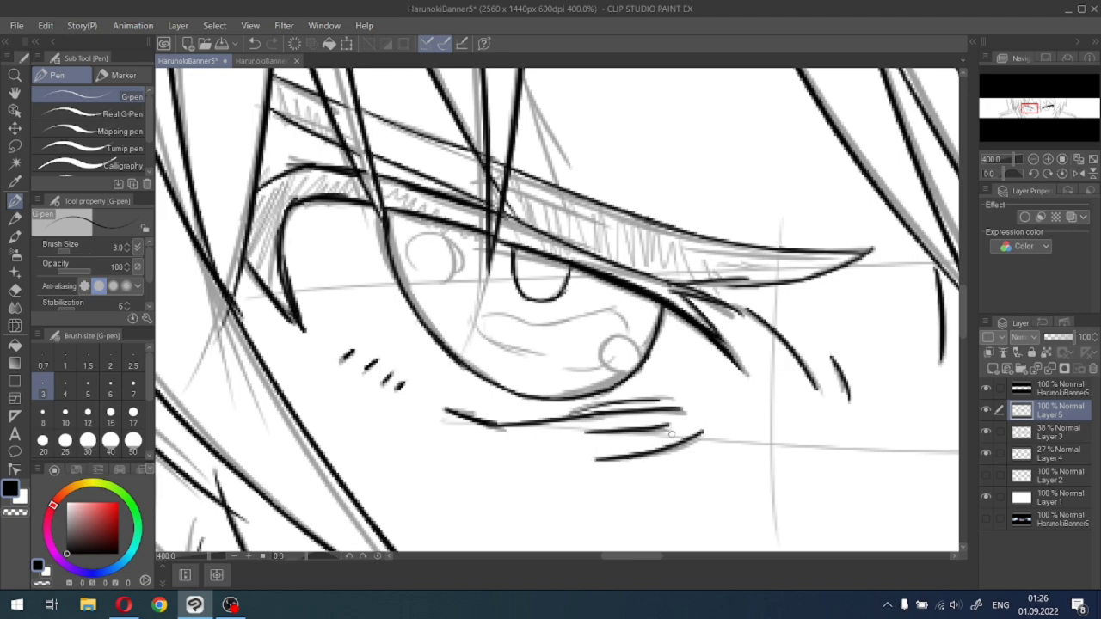
Ink the short slanted crease line below the right eye's inner corner.
left_click_drag(1031, 109, 1045, 109)
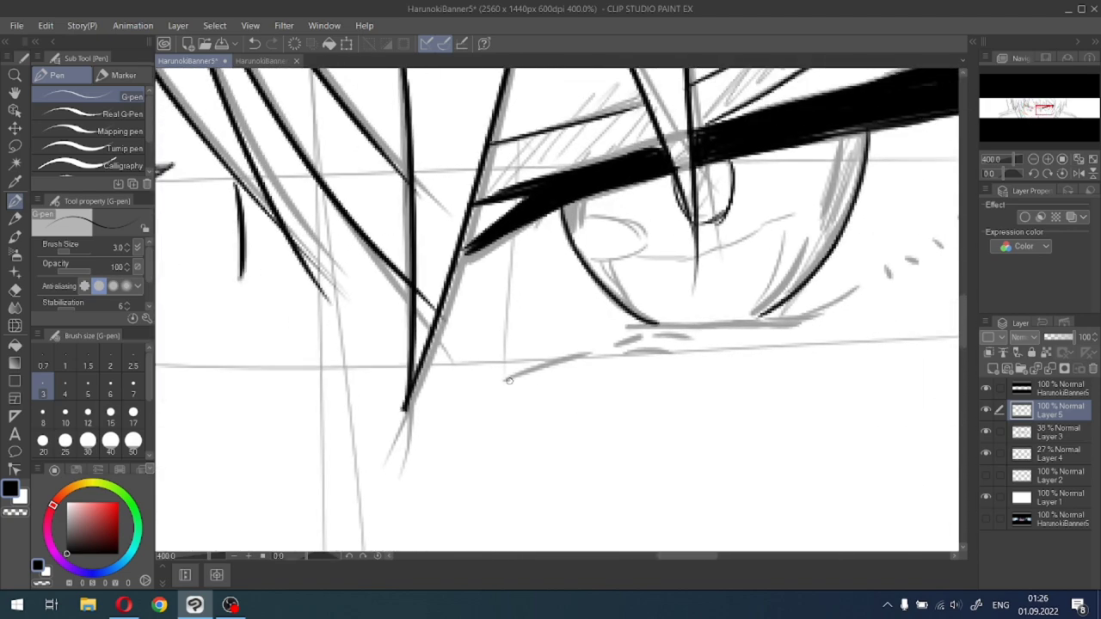
left_click_drag(508, 380, 581, 354)
key("ctrl+z")
left_click_drag(506, 379, 758, 323)
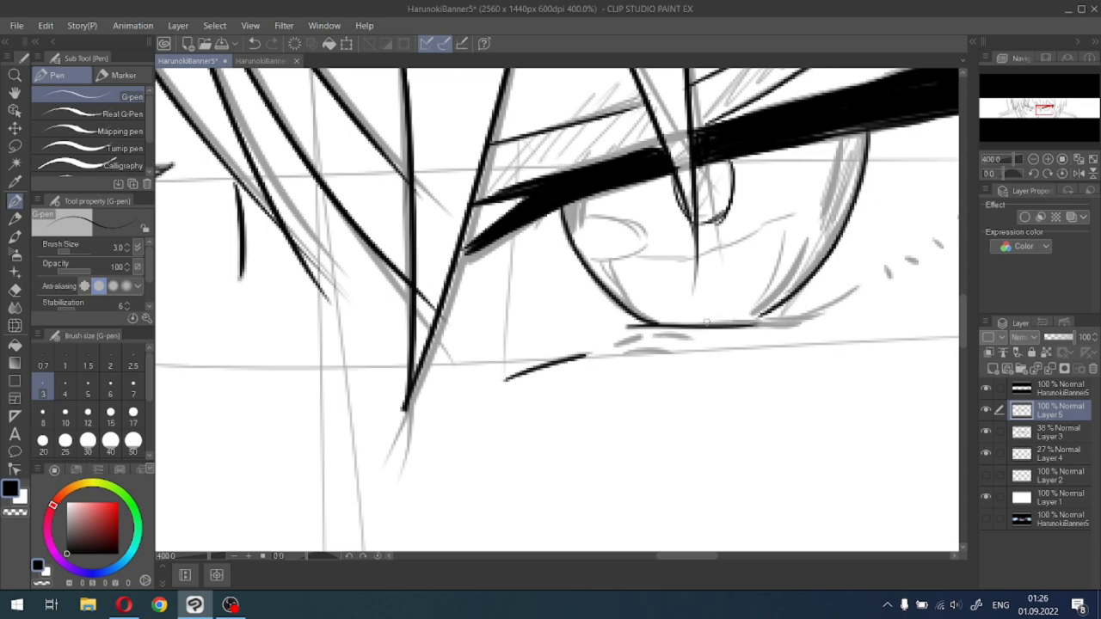
Ink the right eye's lower lid line, curving it up toward the outer corner, and the short dashes beyond it.
key("ctrl+z")
left_click_drag(621, 328, 754, 323)
key("ctrl+z")
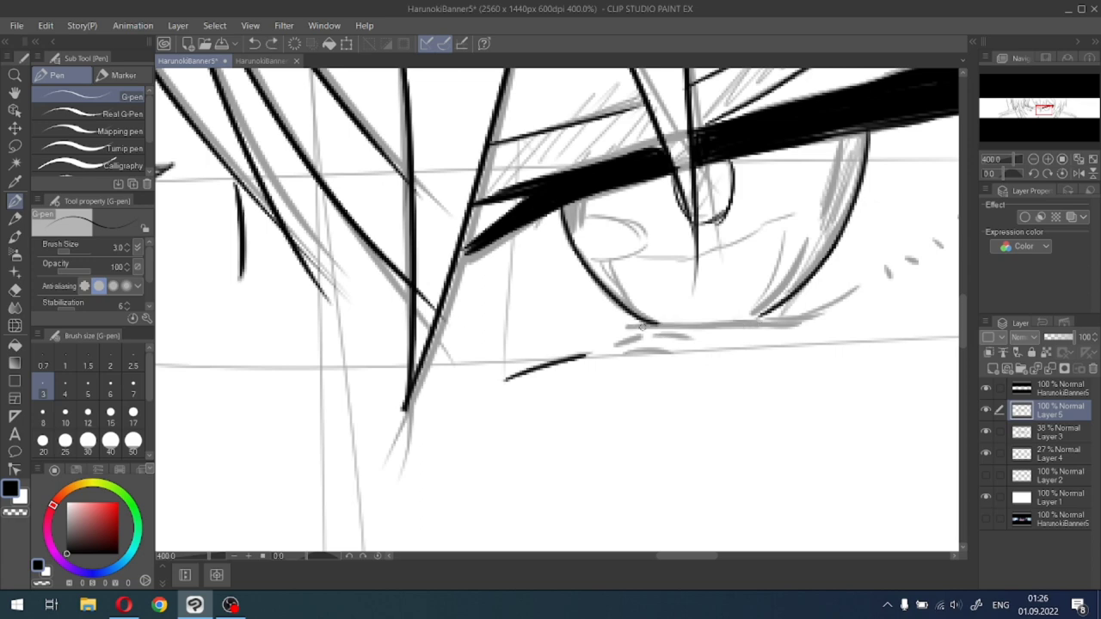
left_click_drag(629, 326, 786, 323)
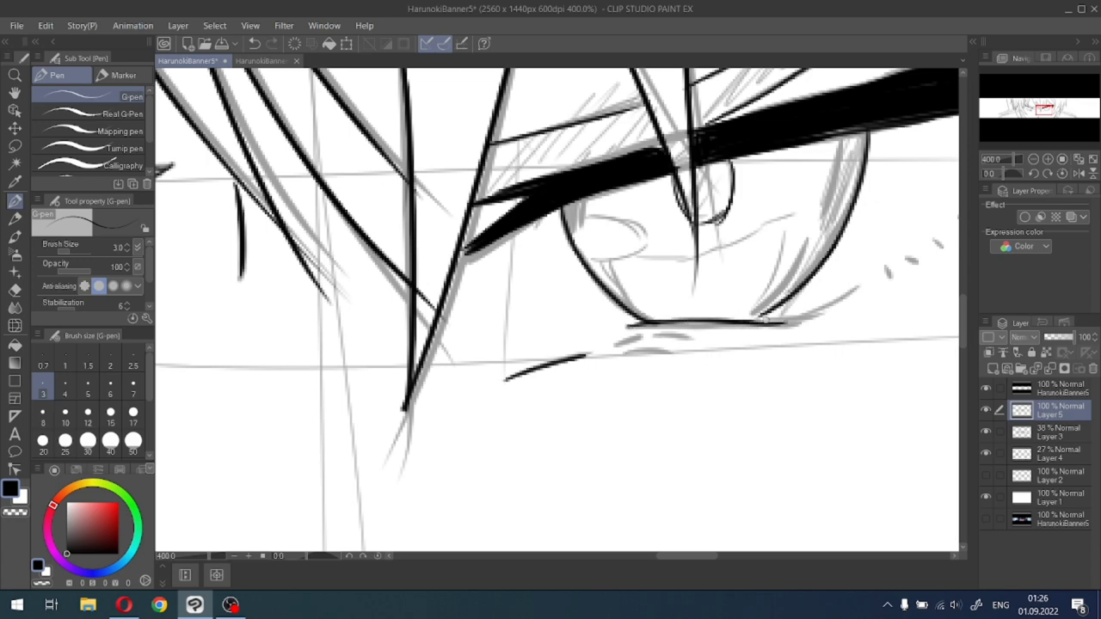
key("ctrl+z")
key("ctrl+z")
mouse_move(637, 324)
left_mouse_down()
mouse_move(809, 320)
mouse_move(857, 289)
mouse_move(819, 306)
left_mouse_up()
key("ctrl+z")
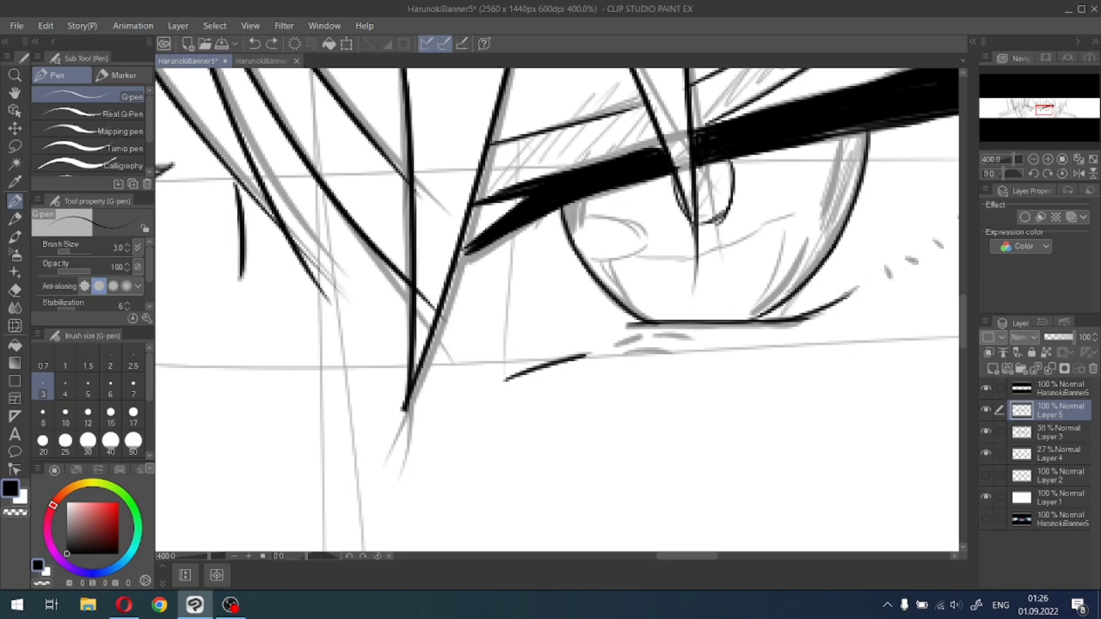
left_click_drag(886, 269, 891, 280)
left_click_drag(934, 241, 940, 248)
Fill the left eye's upper lash outline with solid black using the G-pen at brush size 7.
left_click_drag(1045, 91, 1023, 117)
scroll(588, 317, "down", 4)
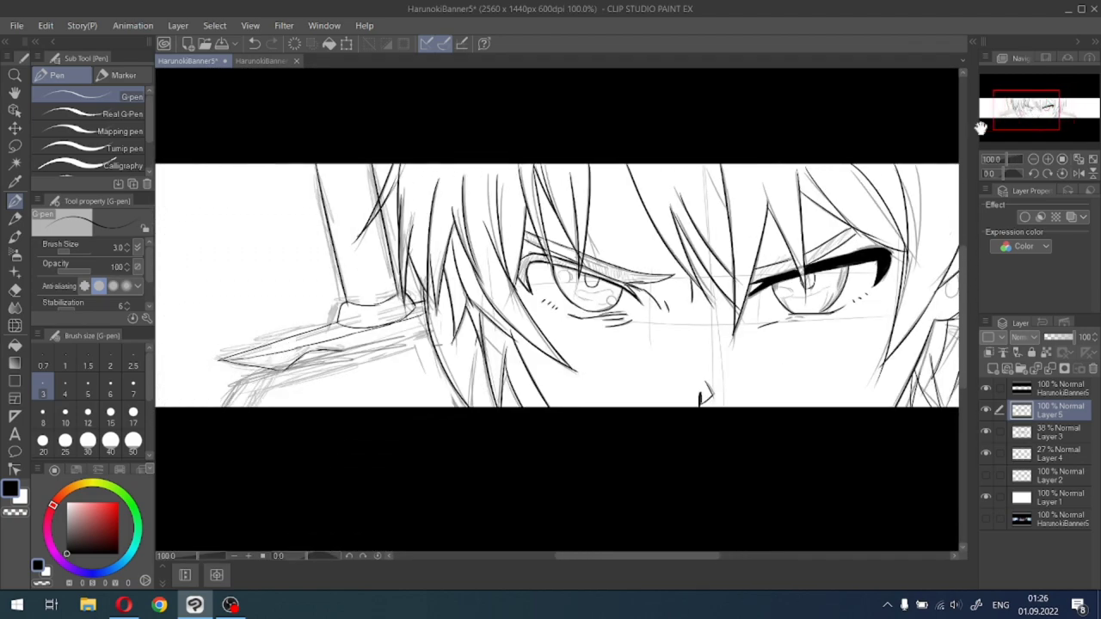
key("ctrl+plus")
scroll(977, 131, "up", 1)
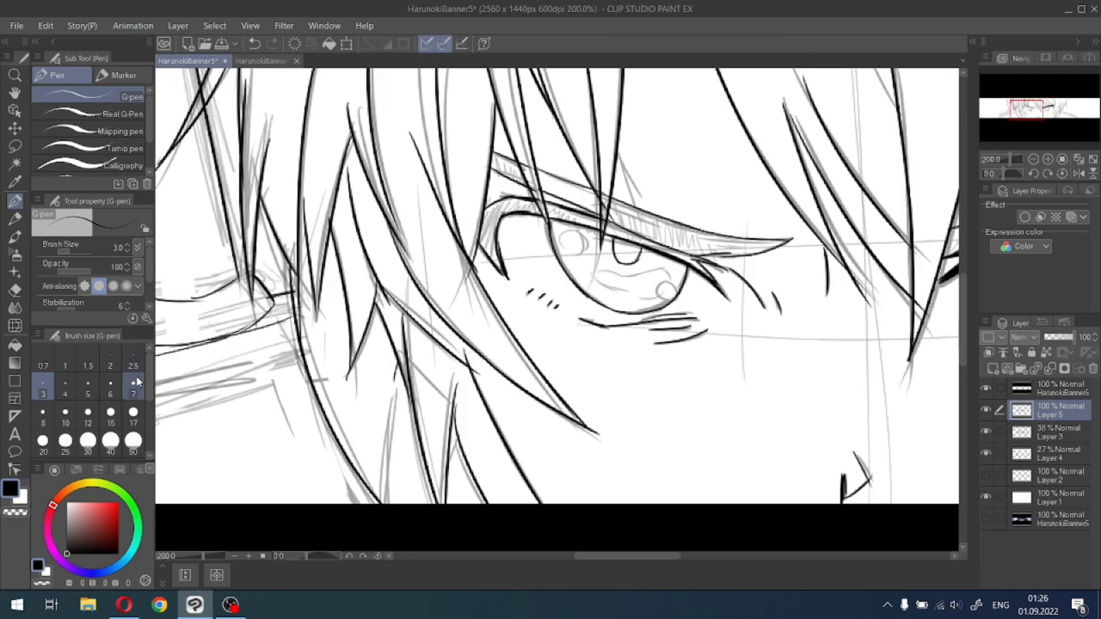
left_click(93, 394)
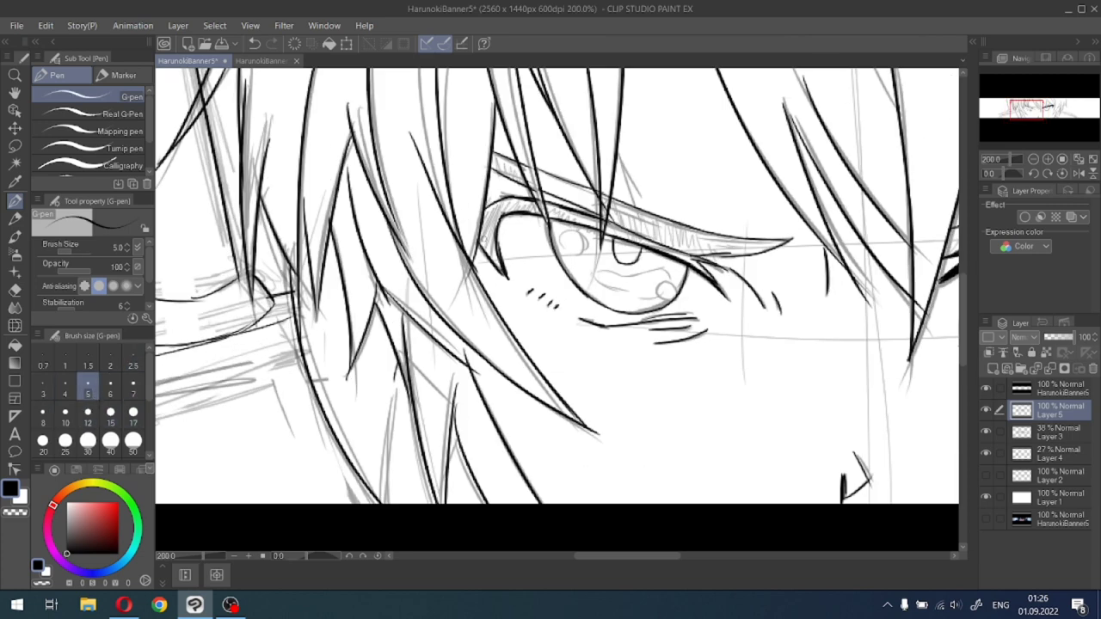
left_click(133, 389)
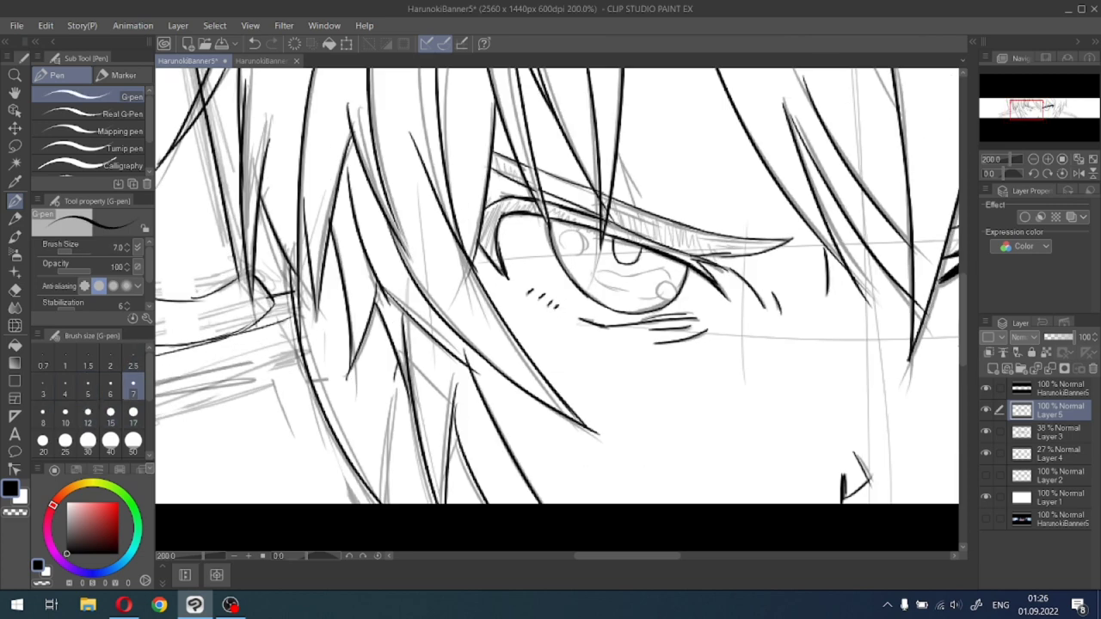
left_click_drag(492, 215, 502, 270)
left_click_drag(484, 244, 488, 231)
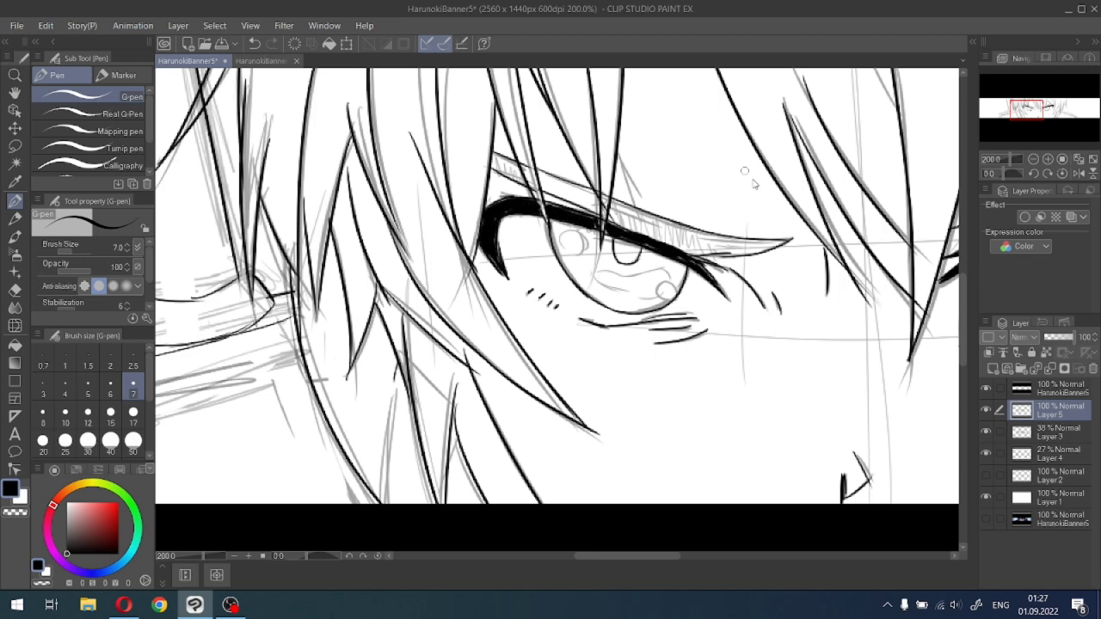
Ink the left shoulder line from the hair out to the banner's lower edge at brush size 4.
scroll(752, 176, "down", 2)
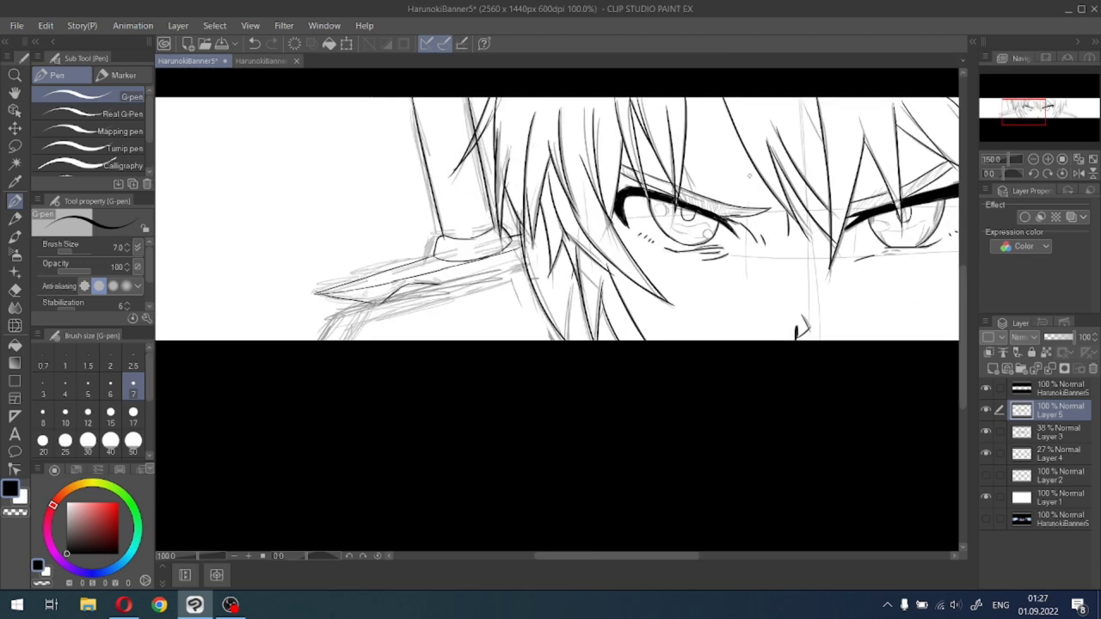
scroll(843, 122, "down", 1)
left_click_drag(1008, 94, 1035, 115)
key("bracketleft")
key("bracketleft")
key("bracketleft")
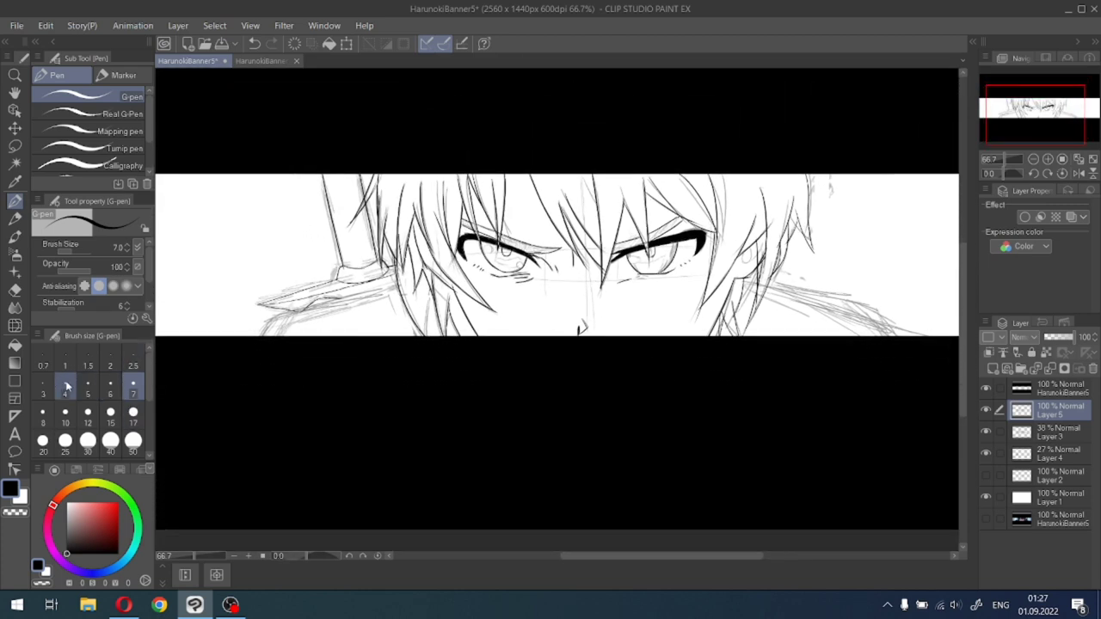
left_click_drag(1039, 117, 1015, 111)
key("ctrl+plus")
key("ctrl+plus")
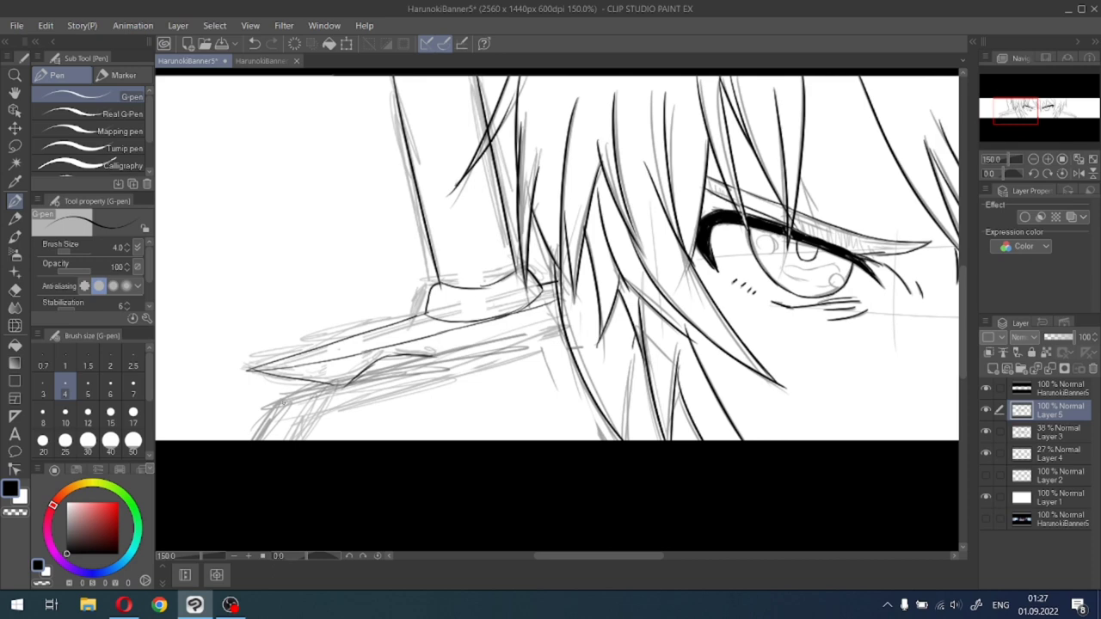
mouse_move(284, 401)
left_mouse_down()
mouse_move(254, 440)
mouse_move(284, 404)
mouse_move(335, 383)
mouse_move(563, 322)
left_mouse_up()
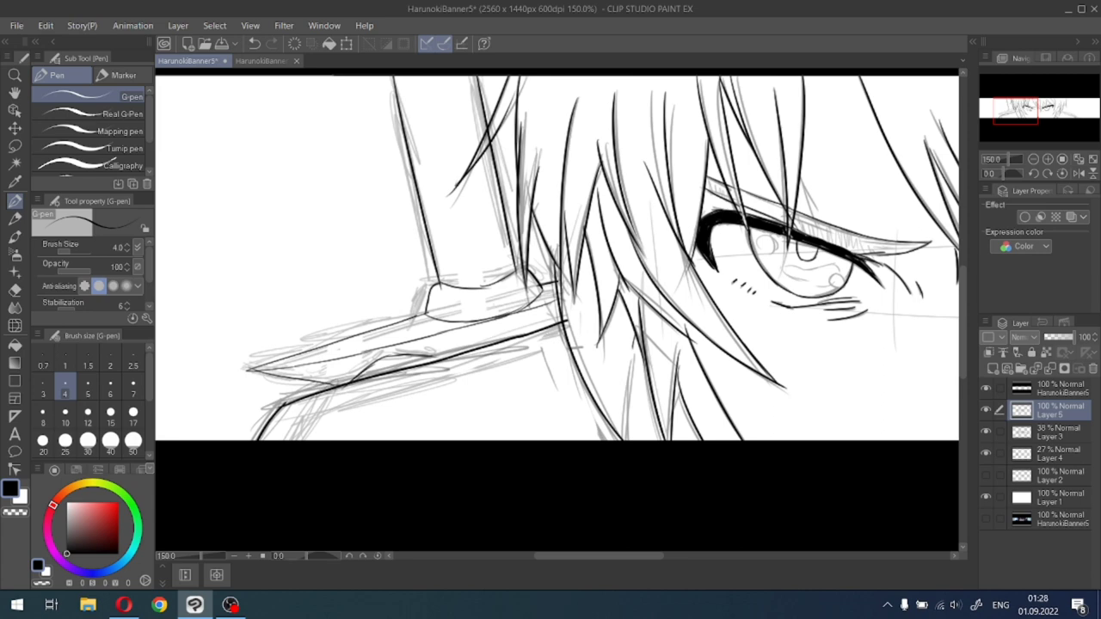
Ink the right shoulder as one long sloping line from the hair toward the banner's lower edge, redoing the stroke until it is clean.
mouse_move(1065, 112)
left_mouse_down()
mouse_move(1078, 118)
mouse_move(1065, 118)
left_mouse_up()
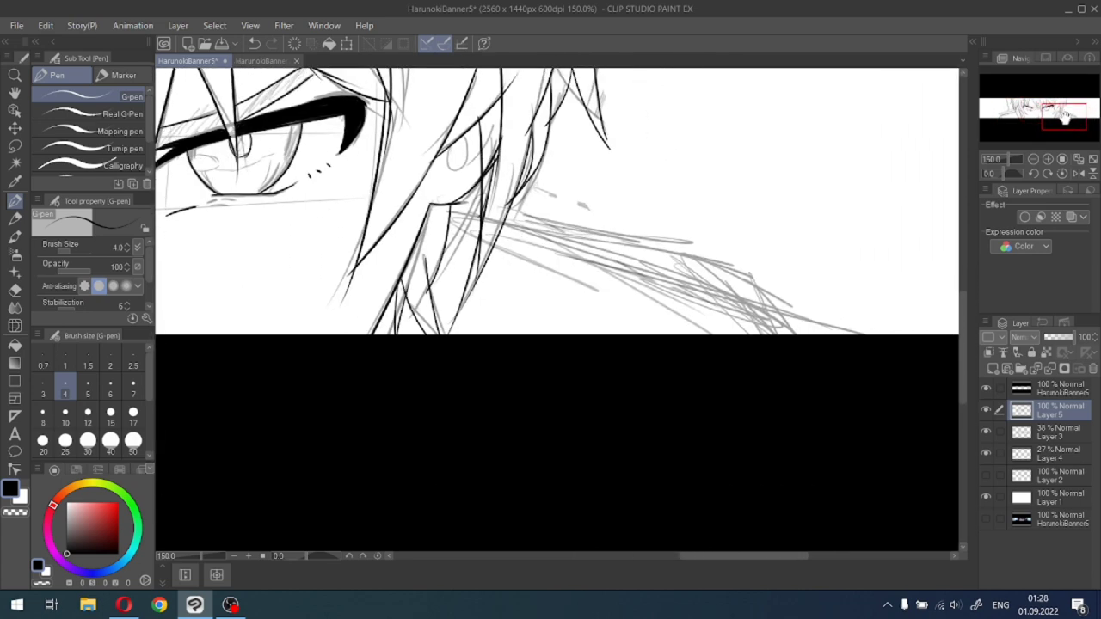
scroll(482, 228, "down", 4)
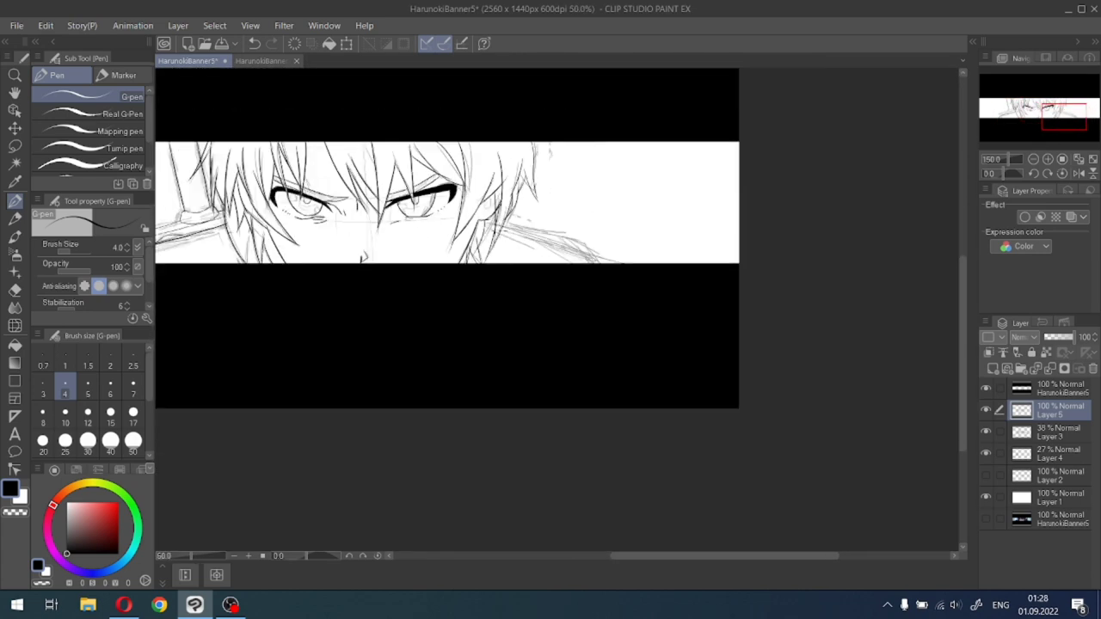
left_click_drag(500, 229, 568, 256)
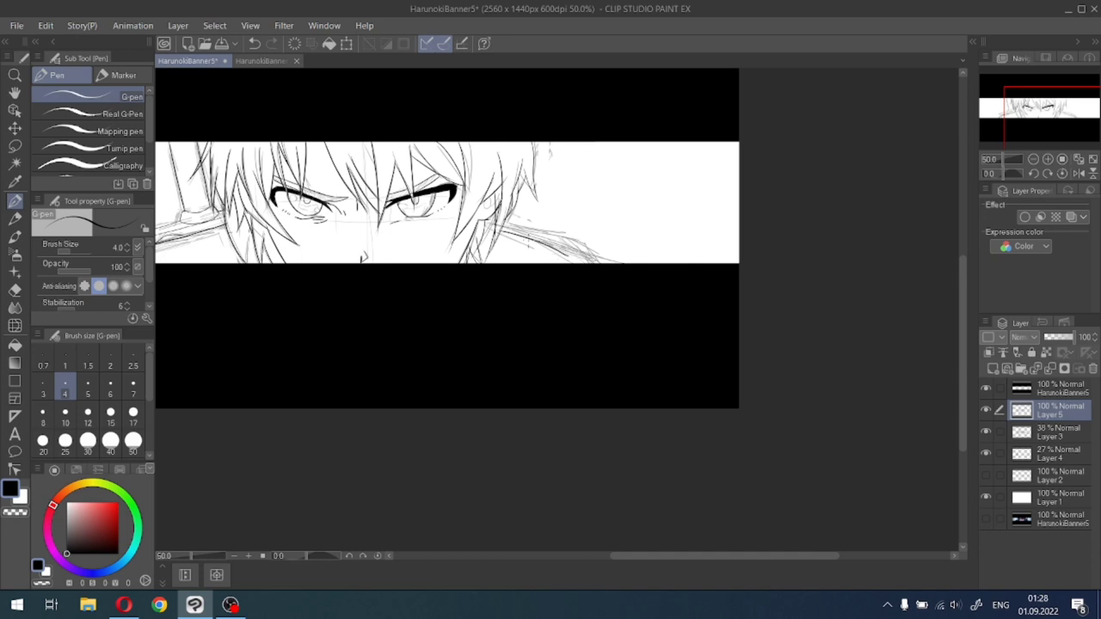
key("ctrl+z")
mouse_move(503, 227)
left_mouse_down()
mouse_move(558, 245)
mouse_move(551, 236)
left_mouse_up()
key("ctrl+z")
left_click_drag(1070, 99, 1049, 95)
key("ctrl+z")
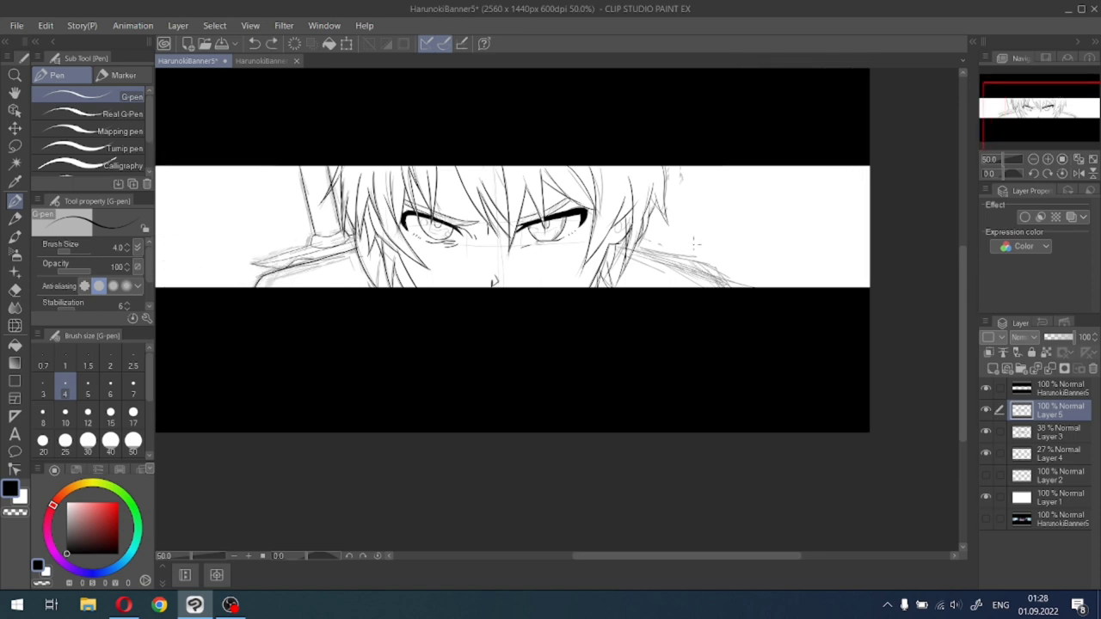
left_click_drag(633, 250, 728, 287)
key("ctrl+z")
mouse_move(633, 251)
left_mouse_down()
mouse_move(717, 272)
mouse_move(720, 287)
left_mouse_up()
key("ctrl+z")
left_click_drag(649, 256, 730, 284)
key("ctrl+z")
left_click_drag(630, 250, 734, 280)
Hide sketch Layer 3 and Layer 4 so only the inked line art shows.
left_click(985, 431)
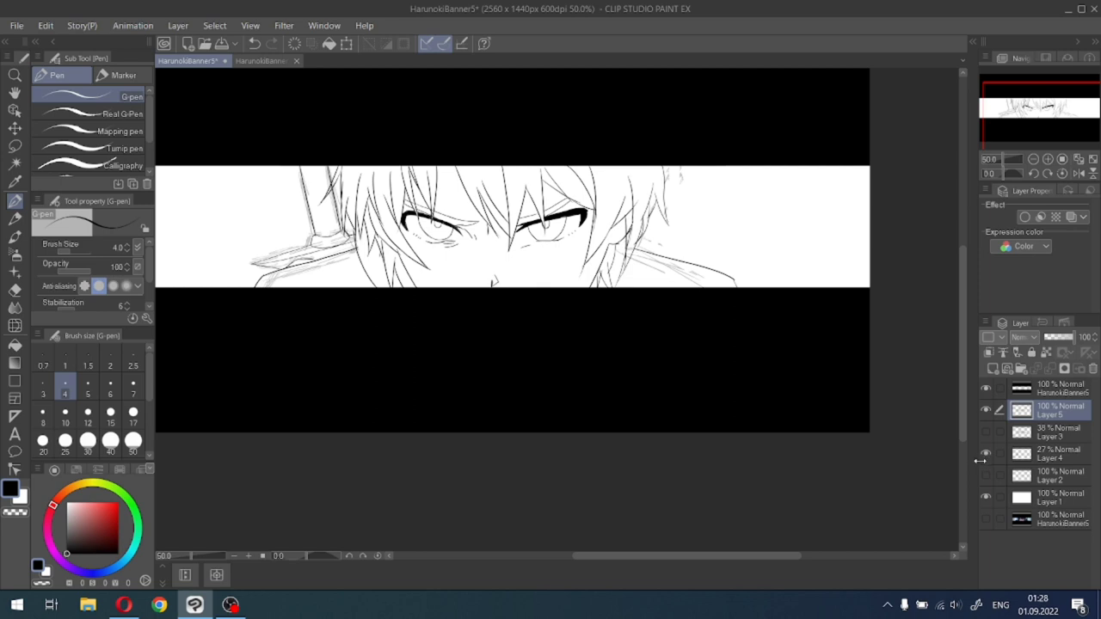
left_click(985, 453)
left_click(986, 454)
left_click(986, 455)
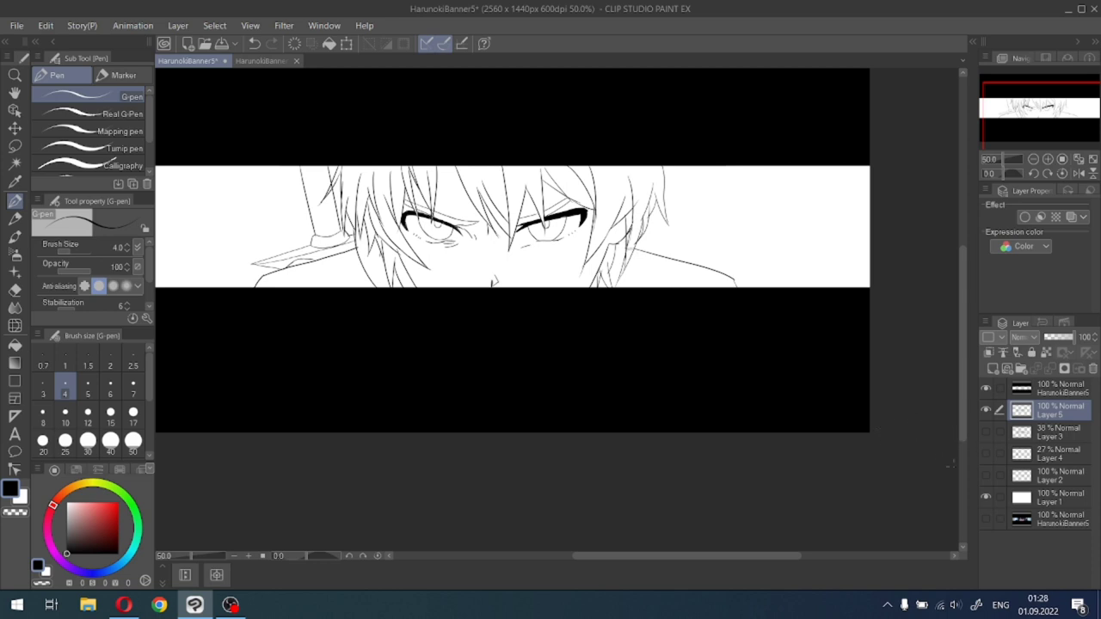
Compare the line art with the sketches by toggling Layers 3, 4 and 5, leaving only Layer 5 of these shown.
left_click(987, 439)
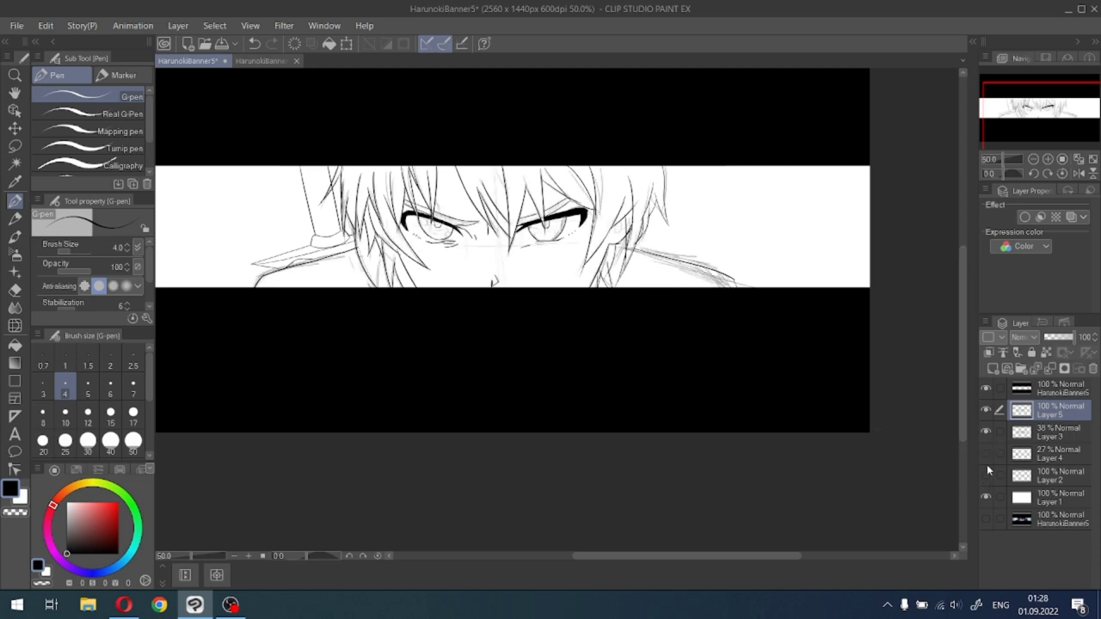
left_click(986, 453)
left_click(986, 453)
left_click(986, 454)
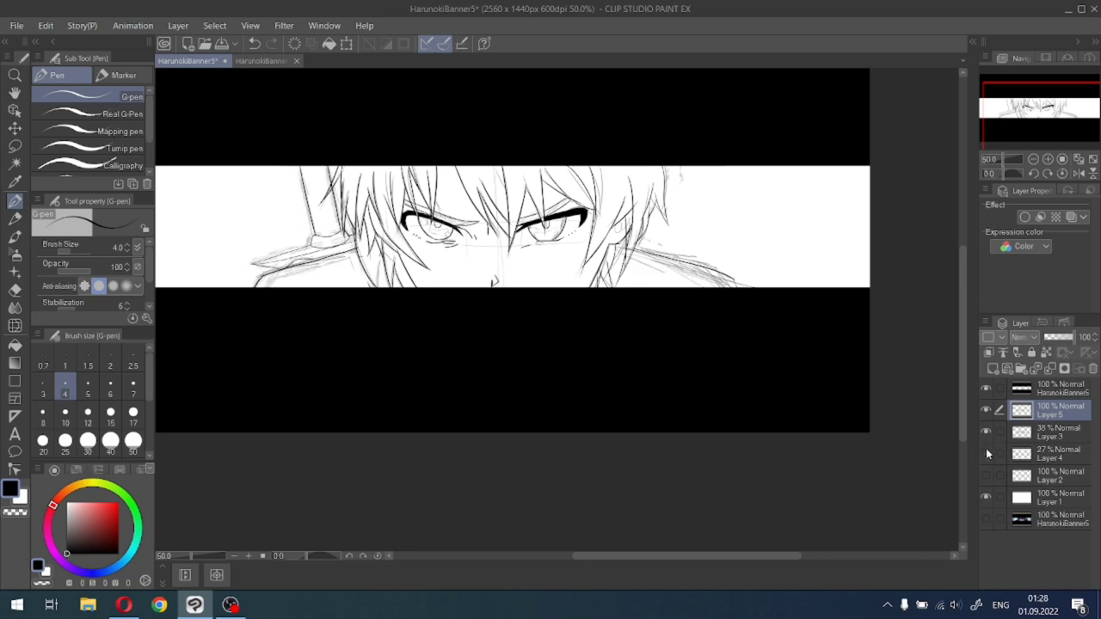
left_click(986, 455)
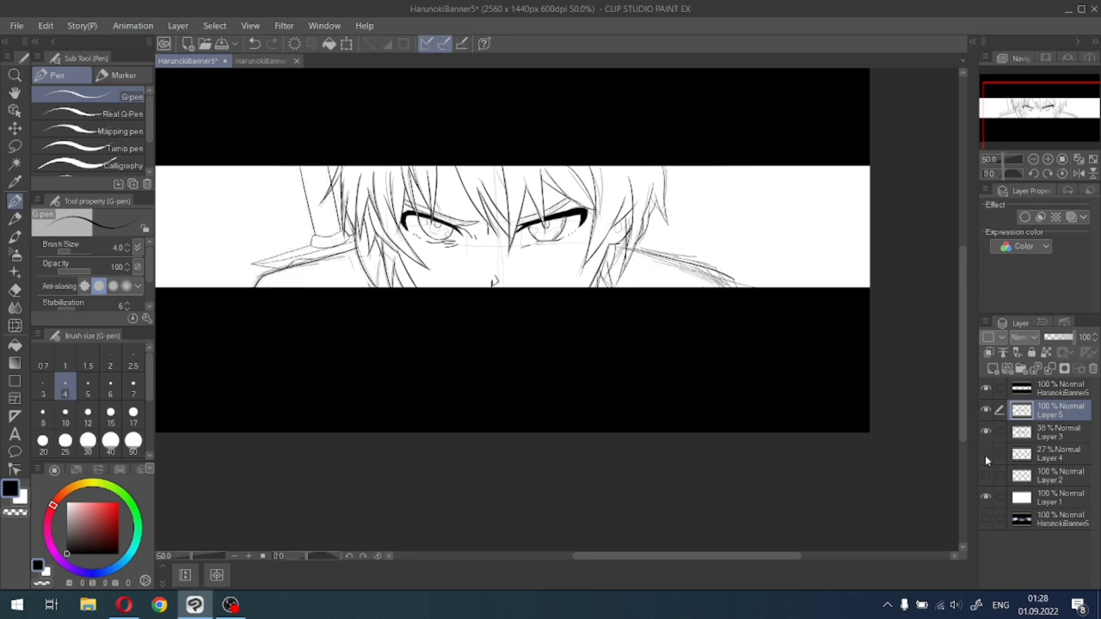
left_click(985, 470)
left_click(985, 470)
left_click(989, 425)
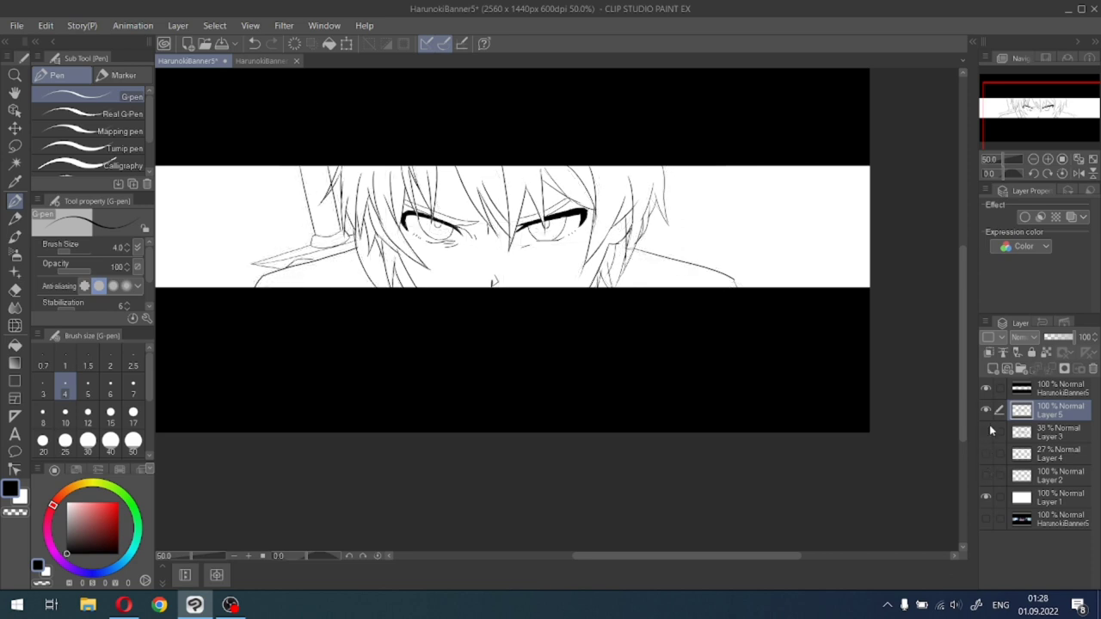
left_click(989, 428)
left_click(988, 428)
left_click(987, 410)
left_click(987, 411)
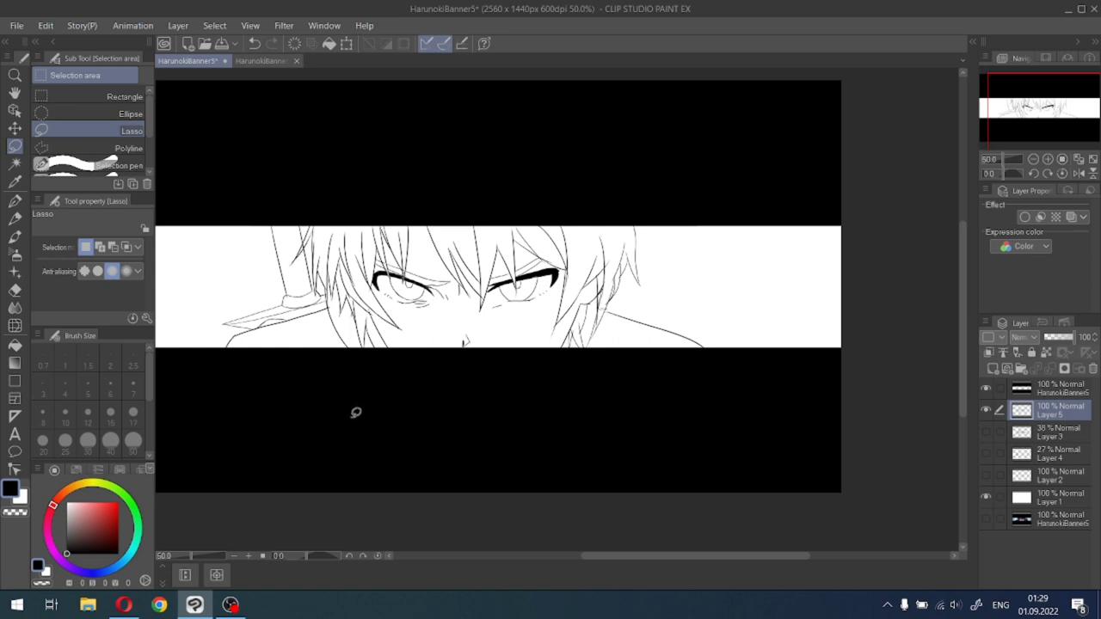
key("ctrl+plus")
left_click_drag(1039, 116, 1038, 125)
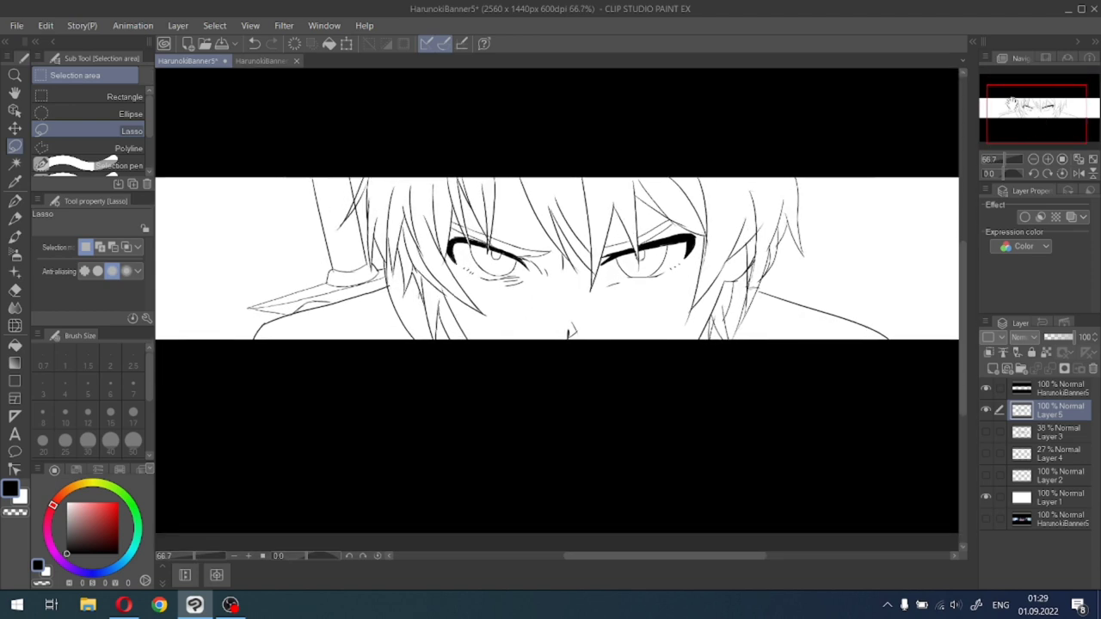
right_click(1053, 416)
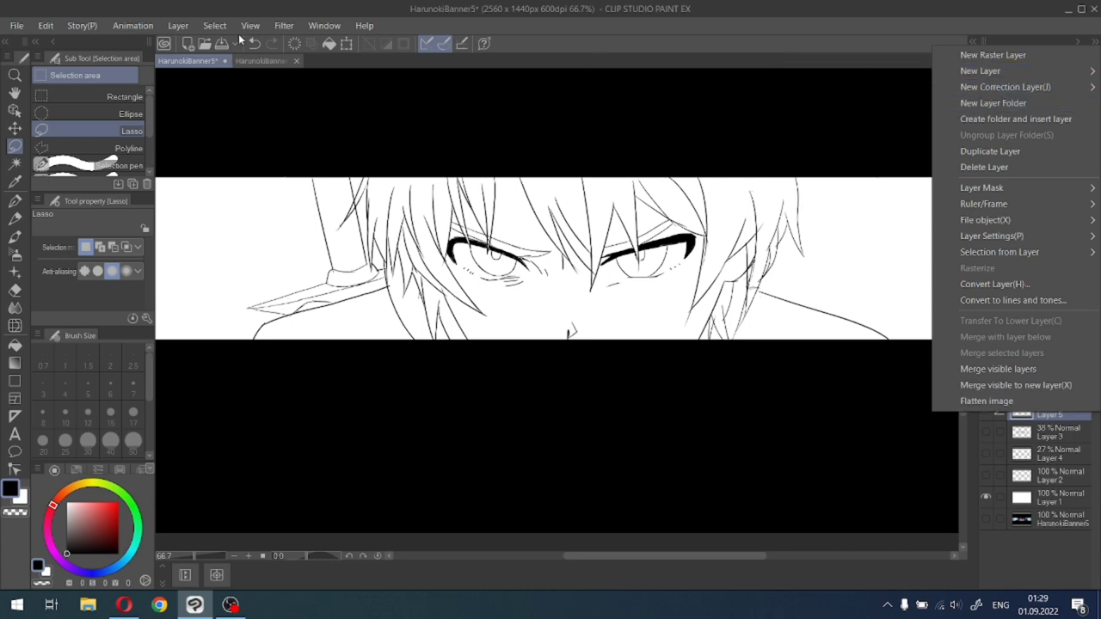
left_click(61, 29)
left_click(46, 26)
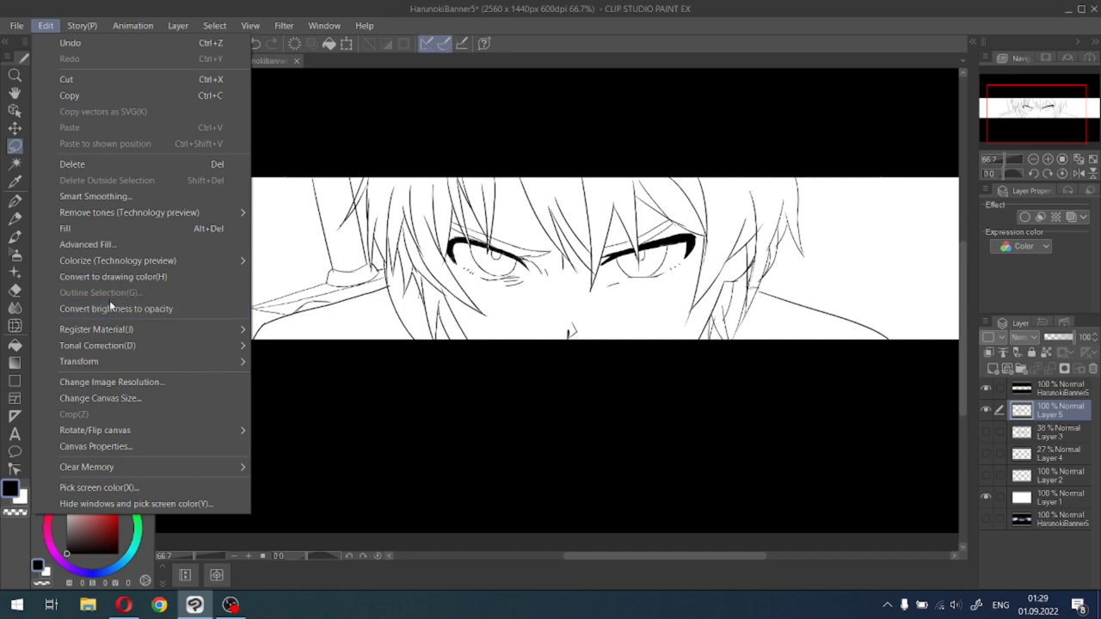
mouse_move(118, 361)
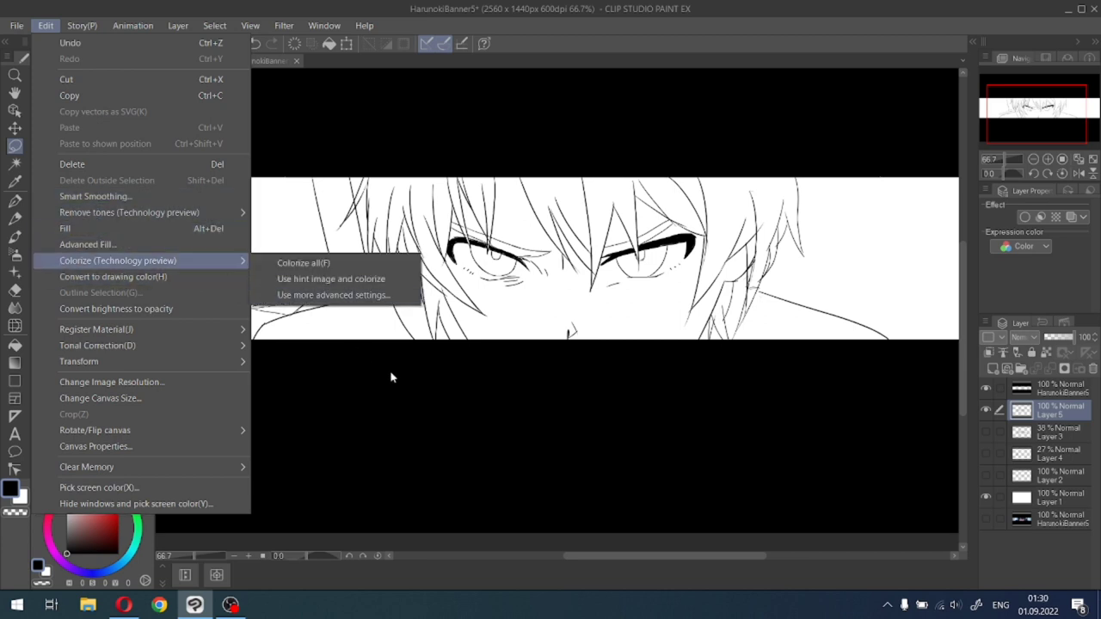
left_click(441, 419)
scroll(442, 419, "down", 2)
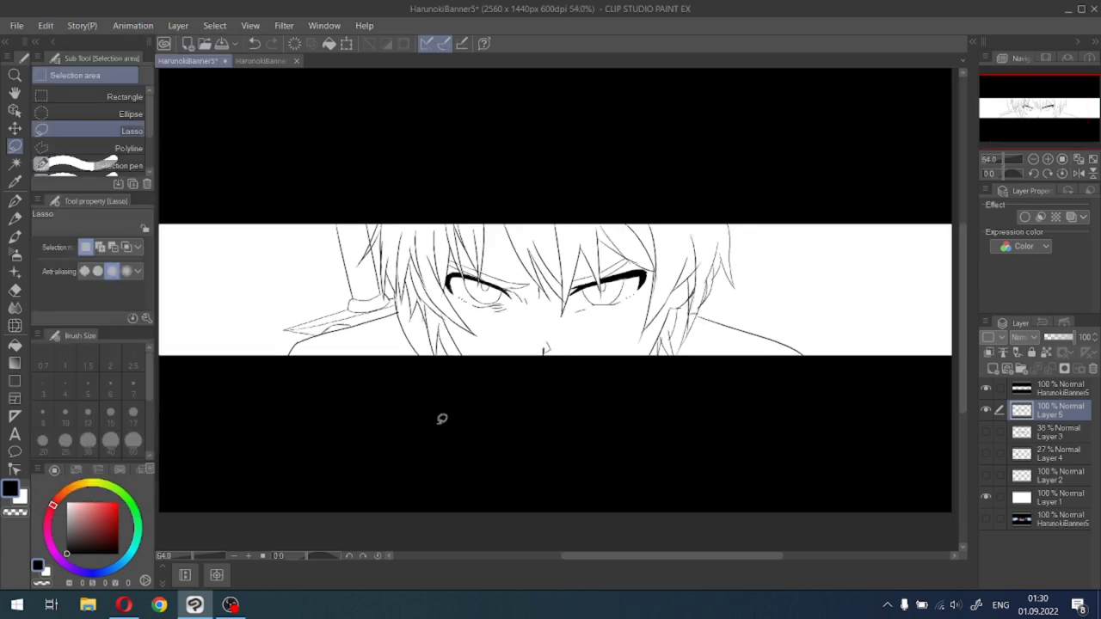
scroll(395, 428, "up", 2)
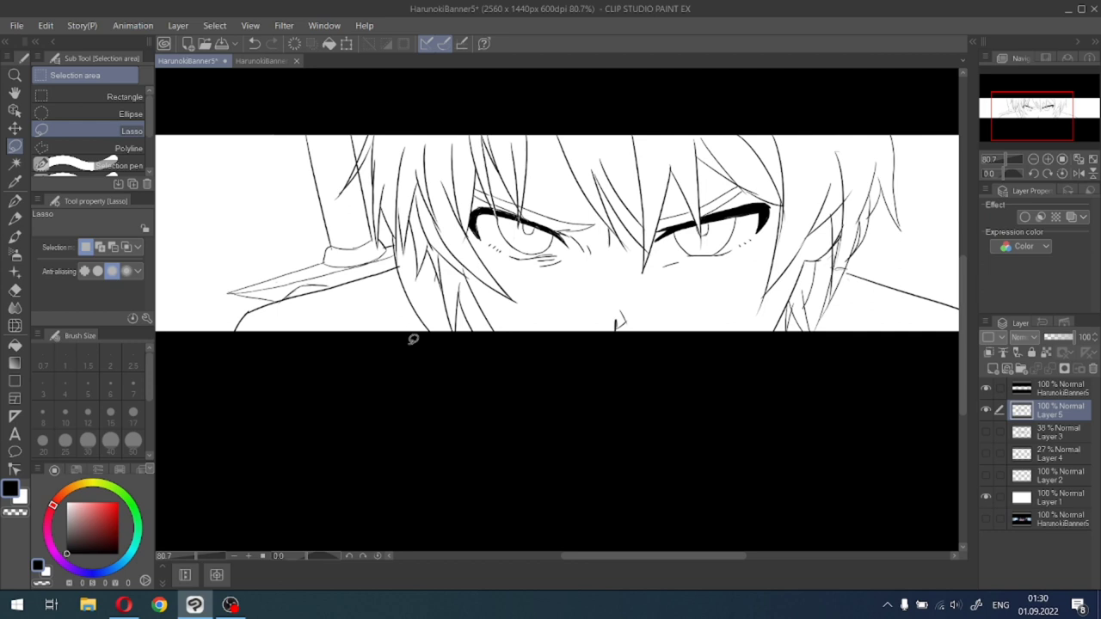
Erase the overshooting end of the hair strand that crosses the long central bang, using the Hard eraser at size 6.
left_click(14, 201)
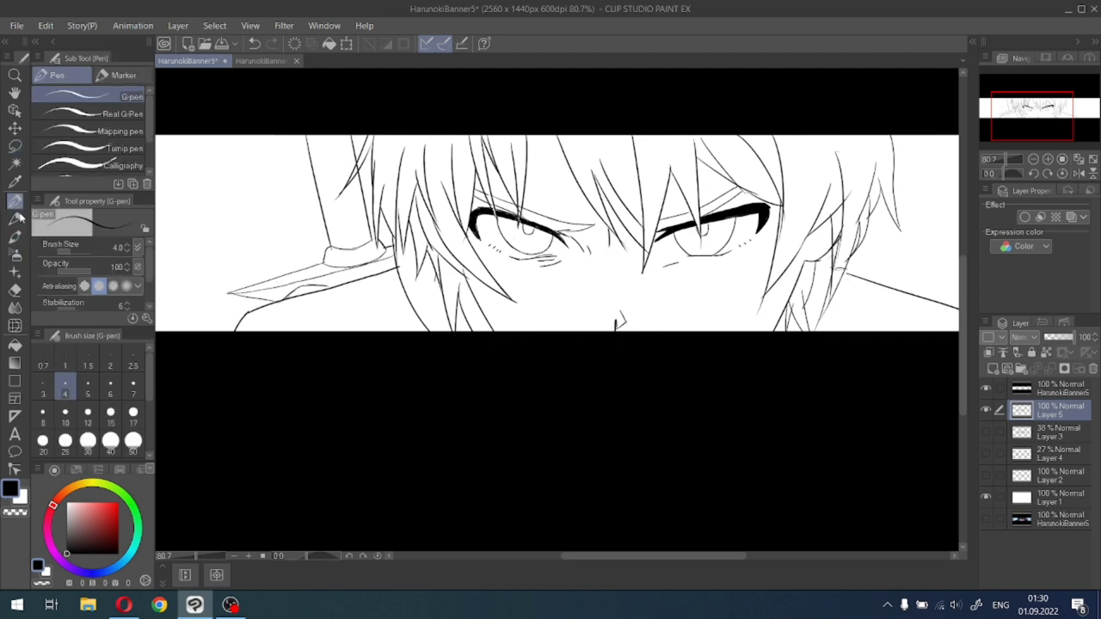
left_click(15, 289)
key("ctrl+alt+0")
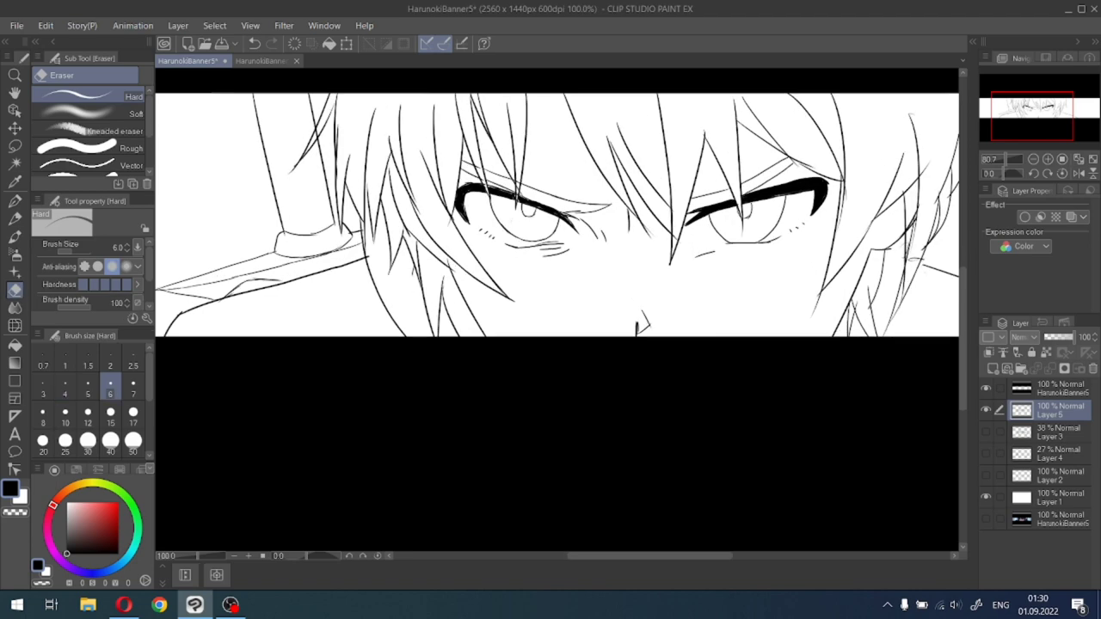
scroll(618, 299, "up", 1)
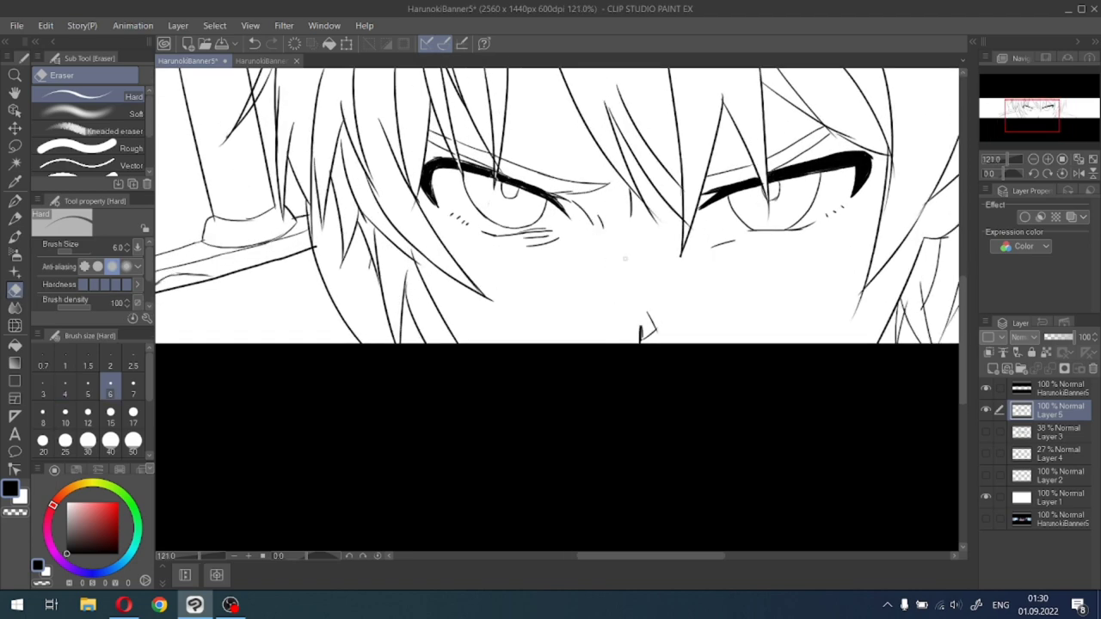
scroll(624, 258, "up", 6)
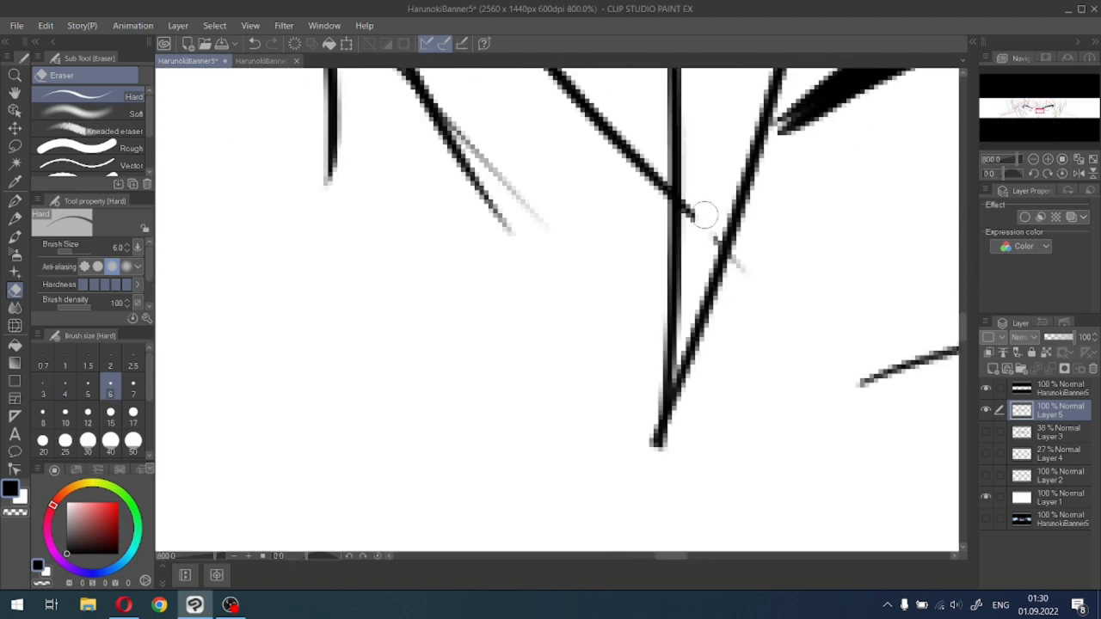
mouse_move(704, 215)
left_mouse_down()
mouse_move(692, 192)
mouse_move(707, 255)
mouse_move(714, 240)
mouse_move(742, 234)
left_mouse_up()
scroll(718, 235, "down", 4)
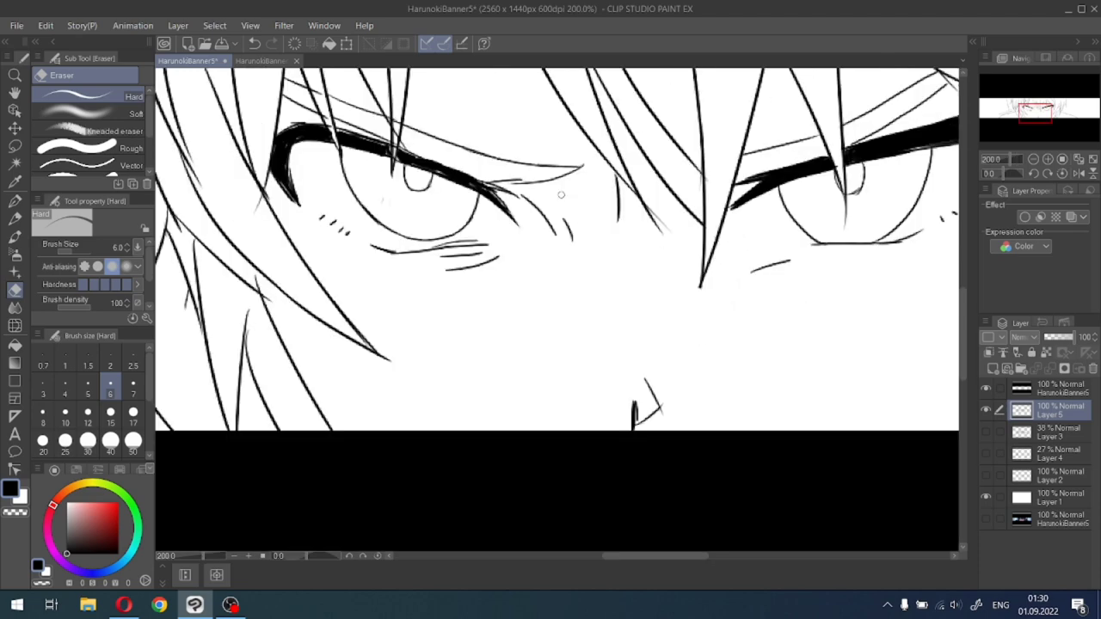
Erase the stray stroke ends at the tips of the hair strands between the eyes.
scroll(561, 194, "up", 2)
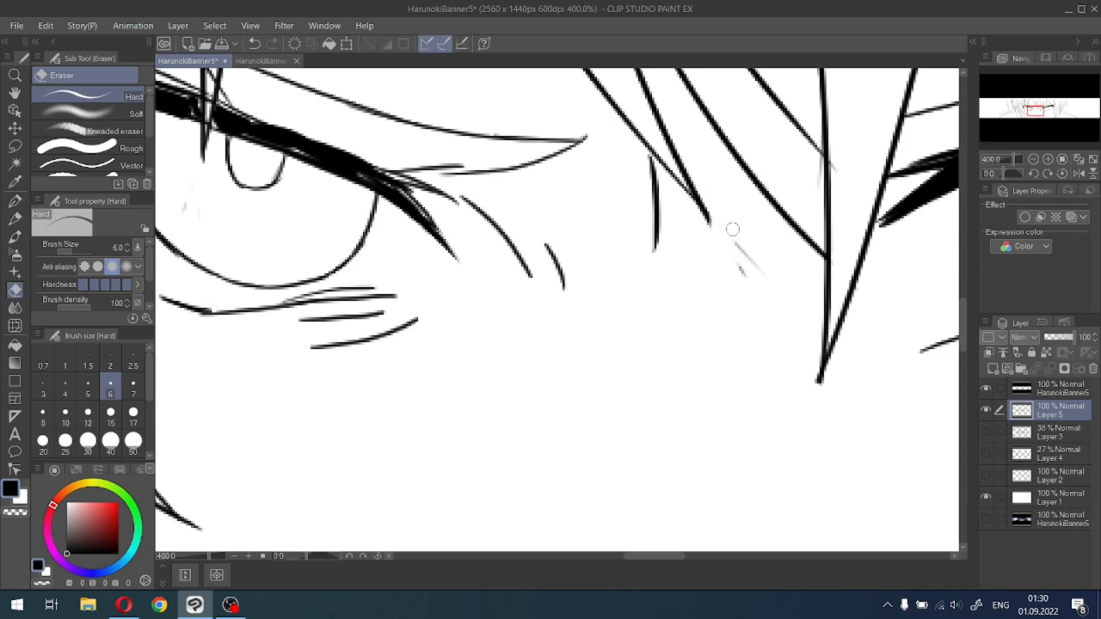
mouse_move(732, 229)
left_mouse_down()
mouse_move(749, 238)
mouse_move(722, 244)
mouse_move(711, 222)
left_mouse_up()
left_click_drag(820, 167, 817, 204)
left_click_drag(838, 160, 836, 185)
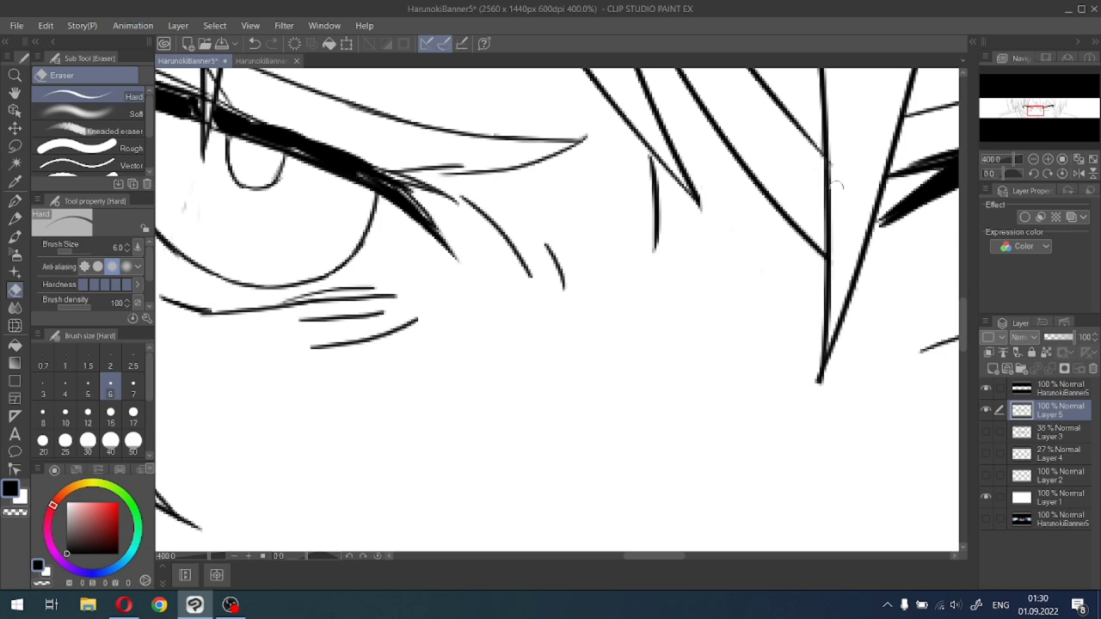
Trim the overshooting tip of the pointed hair strand in the lower hair on the character's left-hand side of the banner.
scroll(839, 185, "down", 4)
scroll(406, 245, "up", 6)
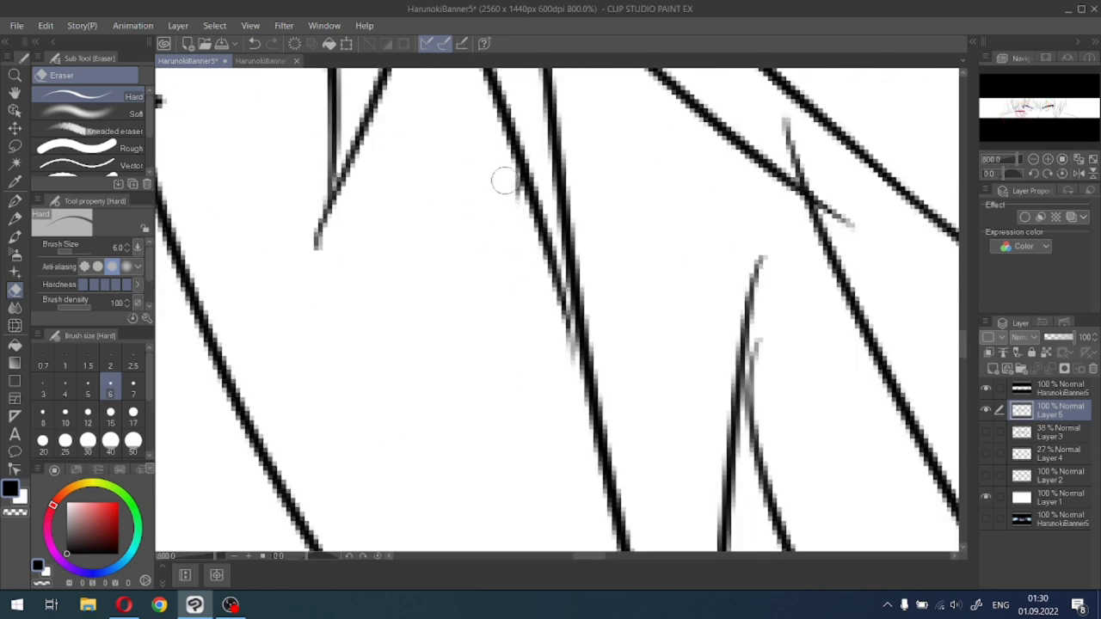
left_click_drag(327, 233, 315, 257)
scroll(327, 262, "down", 4)
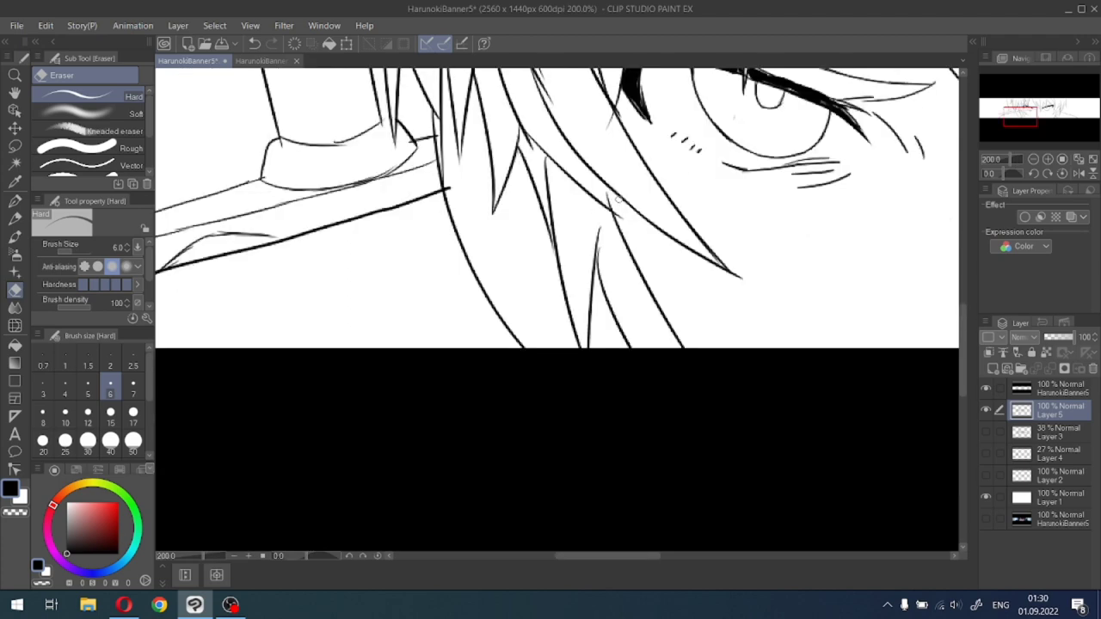
scroll(616, 203, "down", 1)
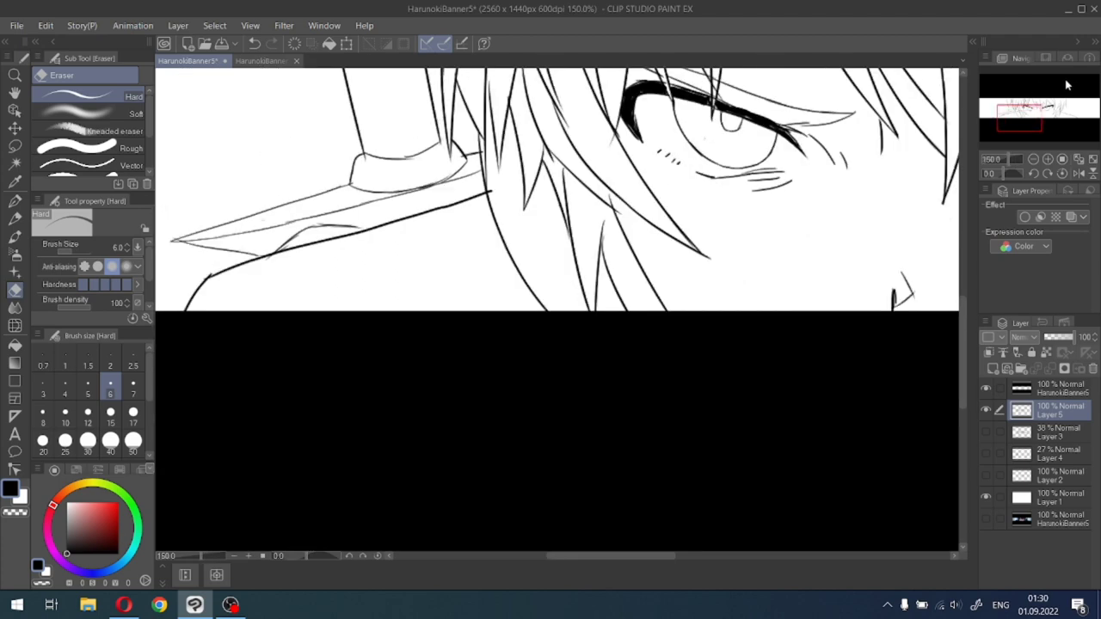
Erase overshooting line ends among the left-hand hair strands and where the adjoining outline beside the shoulder runs into the hair.
left_click_drag(1068, 84, 1023, 113)
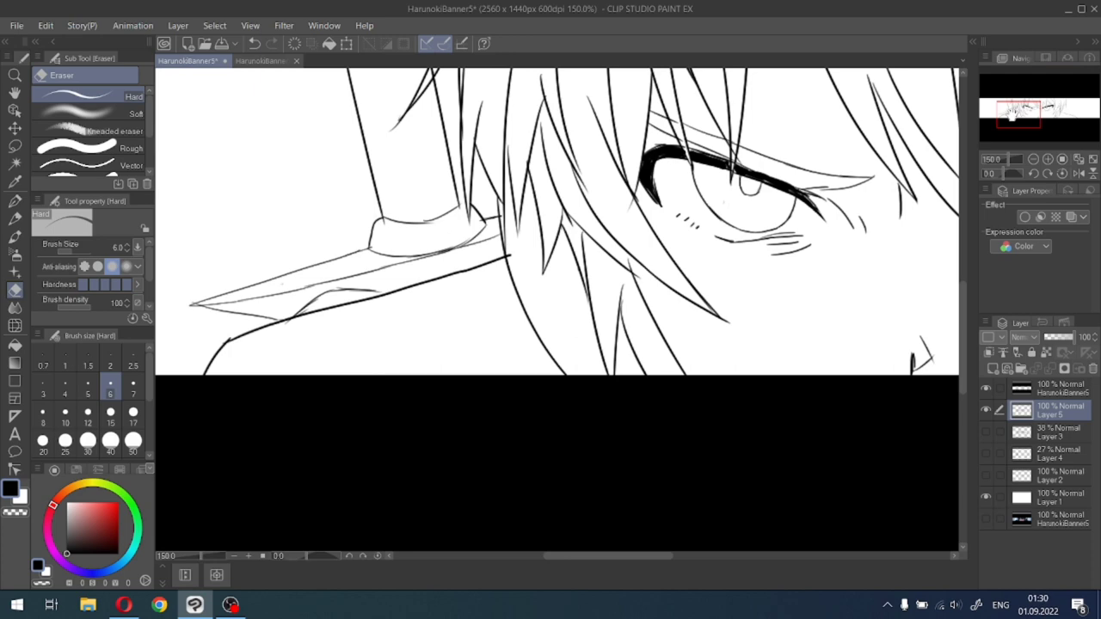
scroll(605, 192, "up", 3)
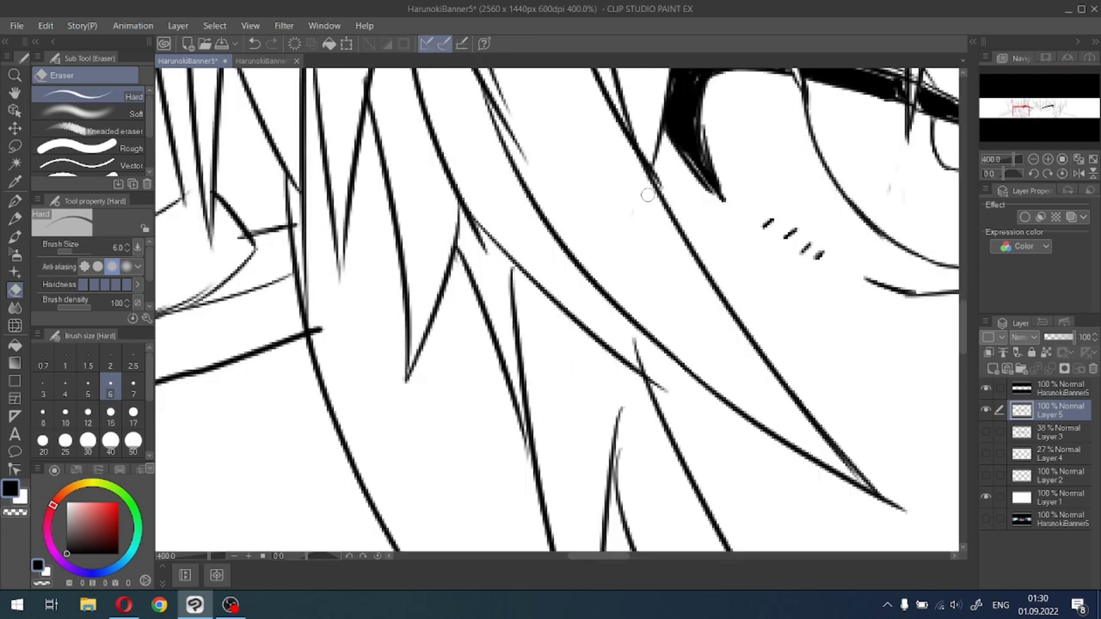
mouse_move(516, 215)
left_mouse_down()
mouse_move(685, 467)
mouse_move(712, 467)
left_mouse_up()
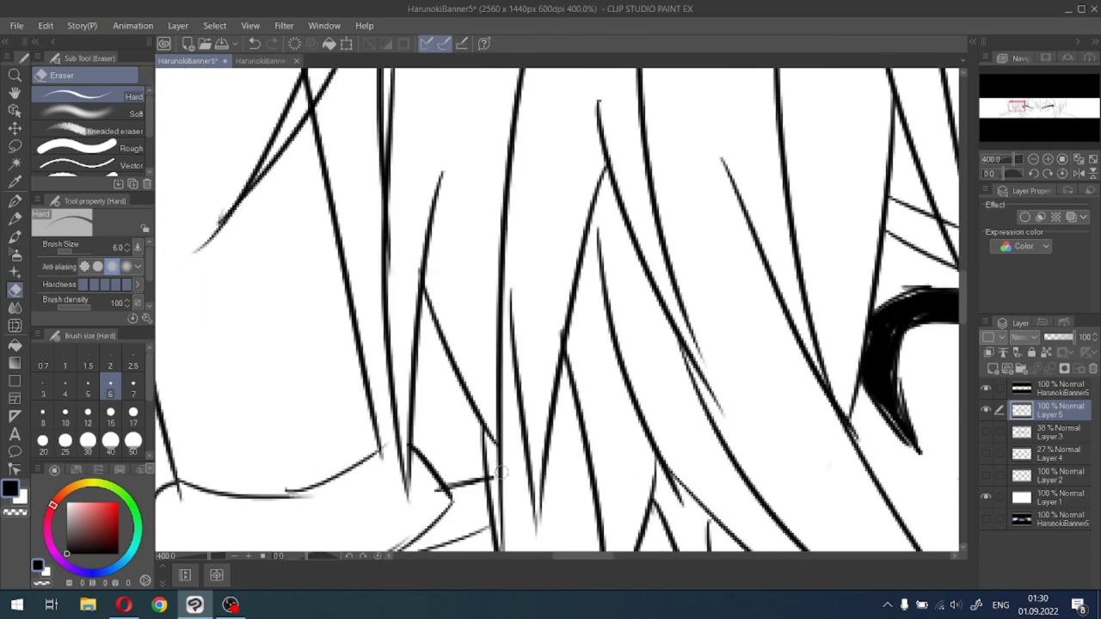
mouse_move(308, 482)
left_mouse_down()
mouse_move(290, 491)
mouse_move(305, 486)
left_mouse_up()
scroll(305, 480, "down", 2)
scroll(259, 490, "up", 4)
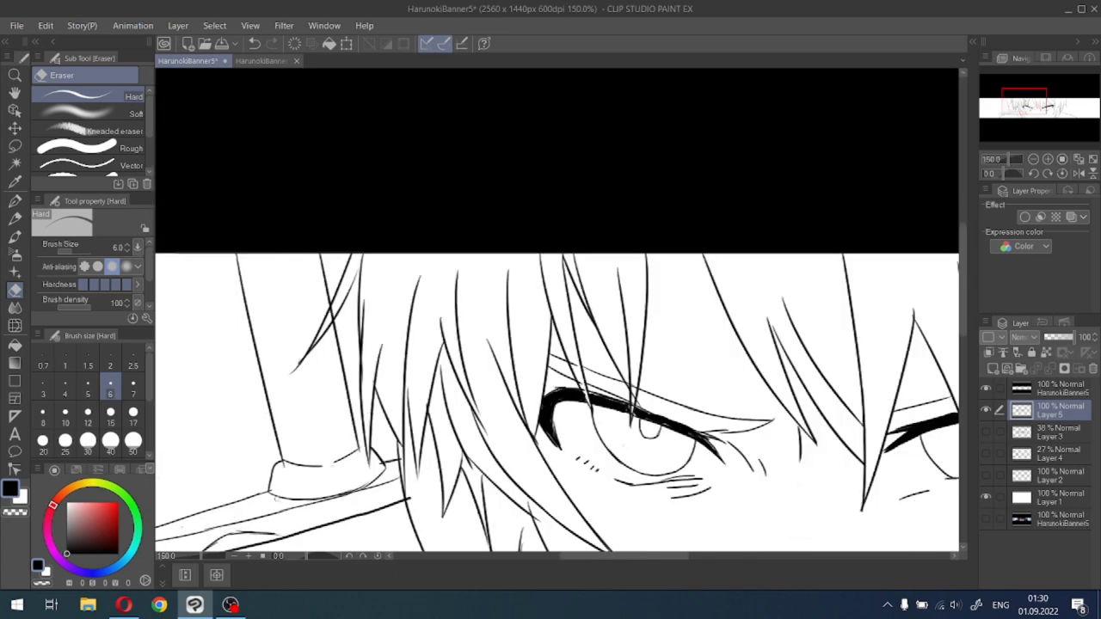
Erase the overshooting line ends around the collar-shaped base where the two long slanted lines meet it.
mouse_move(361, 405)
left_mouse_down()
mouse_move(373, 399)
mouse_move(361, 373)
left_mouse_up()
scroll(610, 391, "down", 3)
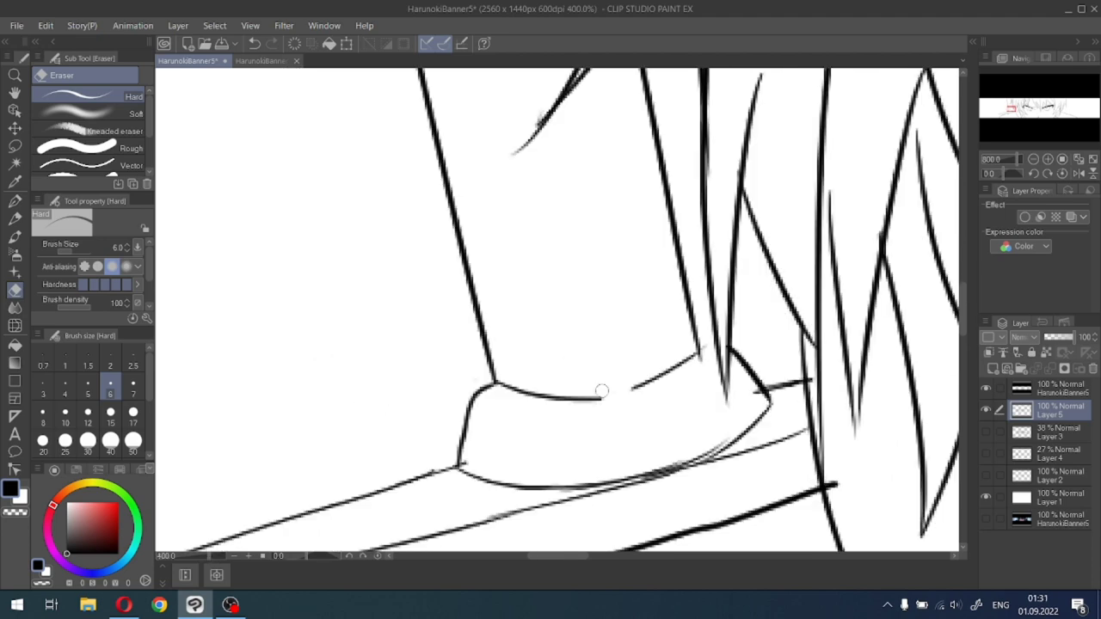
scroll(564, 411, "up", 3)
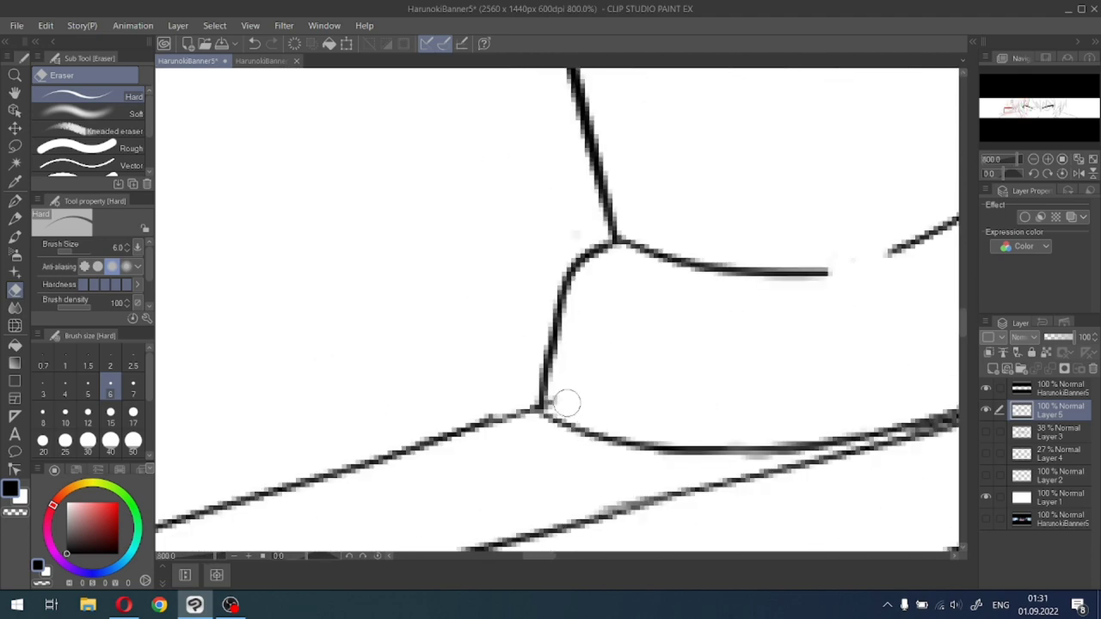
scroll(573, 388, "down", 5)
scroll(734, 231, "up", 4)
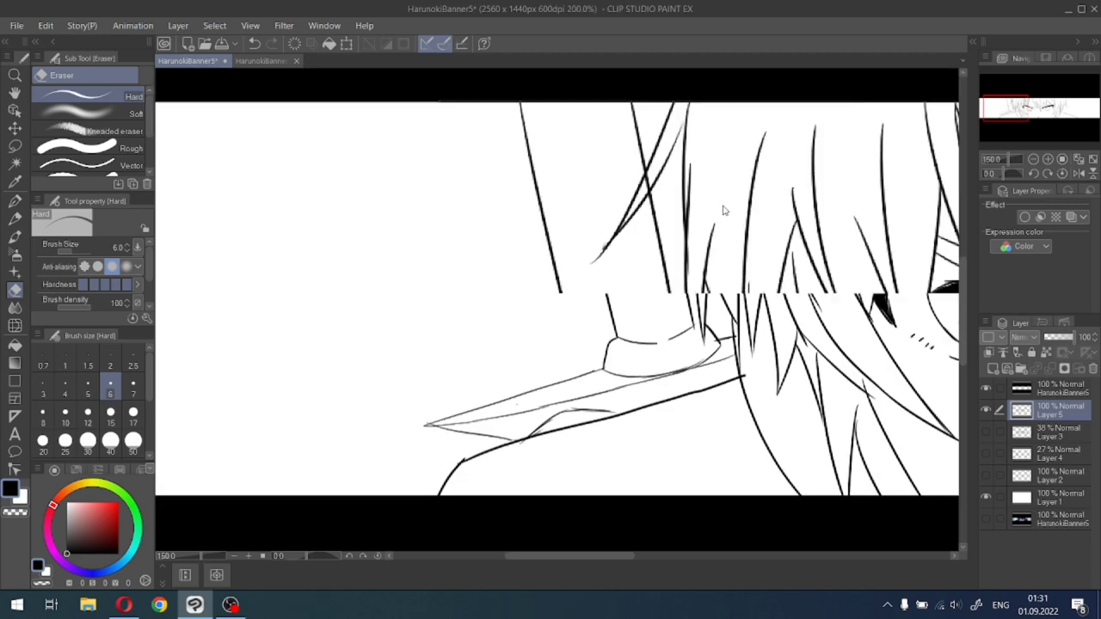
Erase the slanted line where it crosses the leftmost hair strand, and trim that strand's overshooting tip to a clean point.
mouse_move(608, 139)
left_mouse_down()
mouse_move(590, 186)
mouse_move(601, 179)
left_mouse_up()
key("ctrl+z")
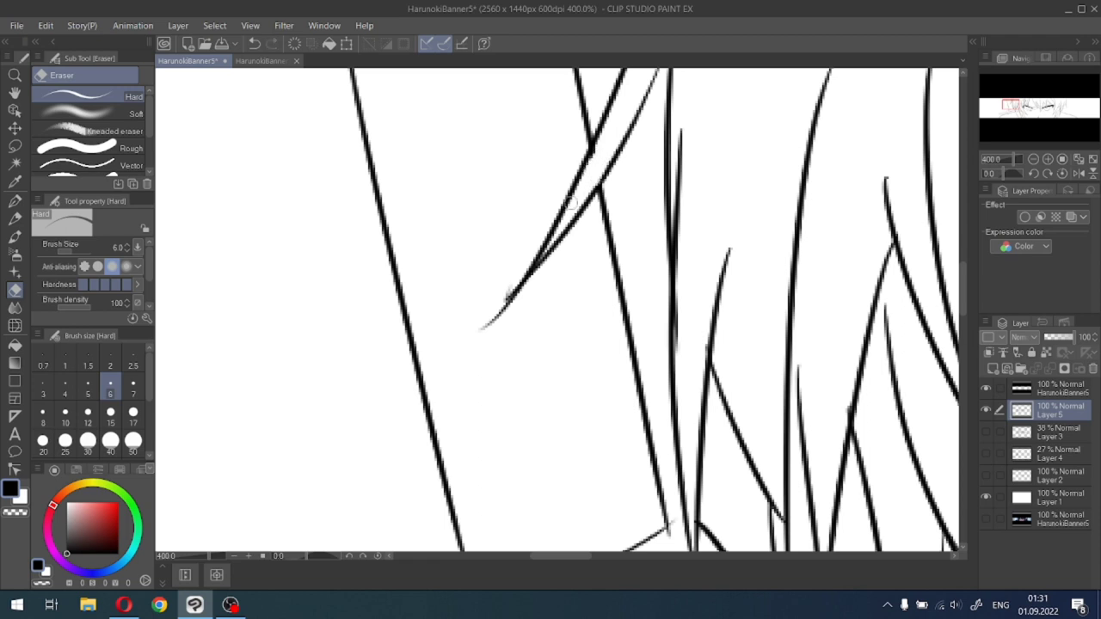
mouse_move(482, 319)
left_mouse_down()
mouse_move(508, 287)
mouse_move(516, 298)
left_mouse_up()
mouse_move(682, 287)
left_mouse_down()
mouse_move(679, 364)
mouse_move(680, 293)
left_mouse_up()
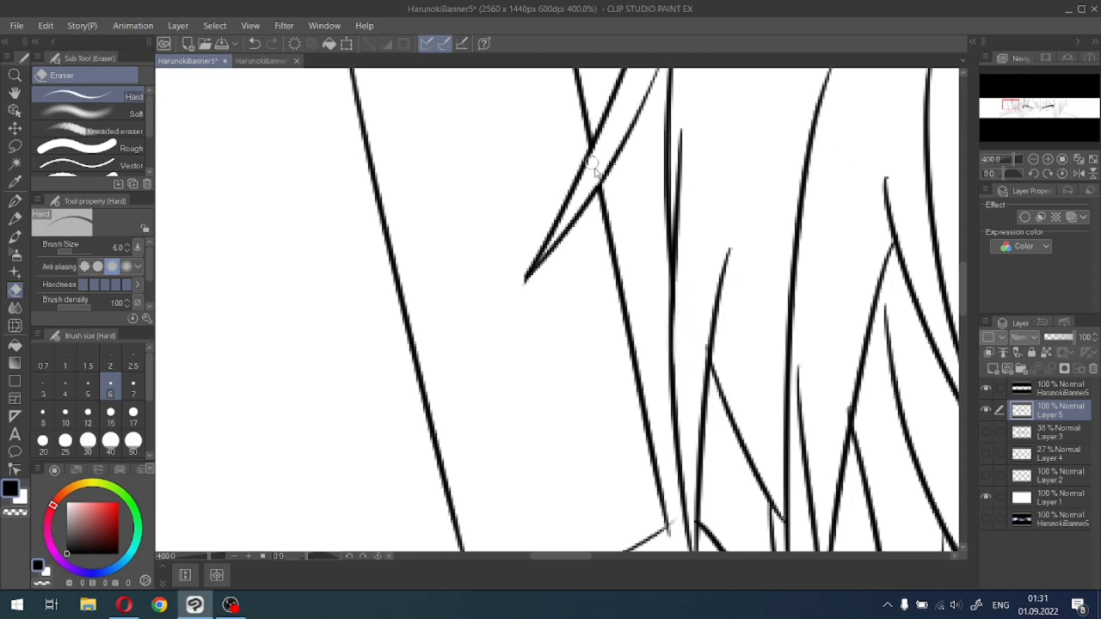
Fill in the inner corner of the left eye's upper lash line with the G-pen at size 4.
scroll(596, 157, "down", 5)
left_click_drag(1020, 102, 1036, 96)
scroll(599, 318, "up", 4)
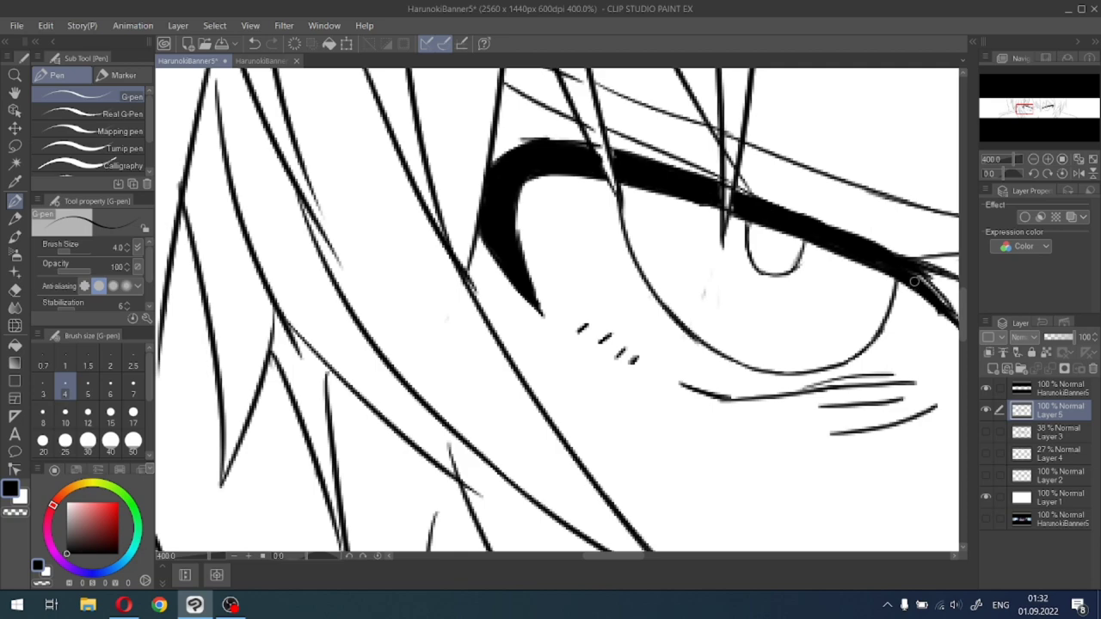
left_click_drag(908, 266, 949, 315)
left_click_drag(1026, 104, 1031, 109)
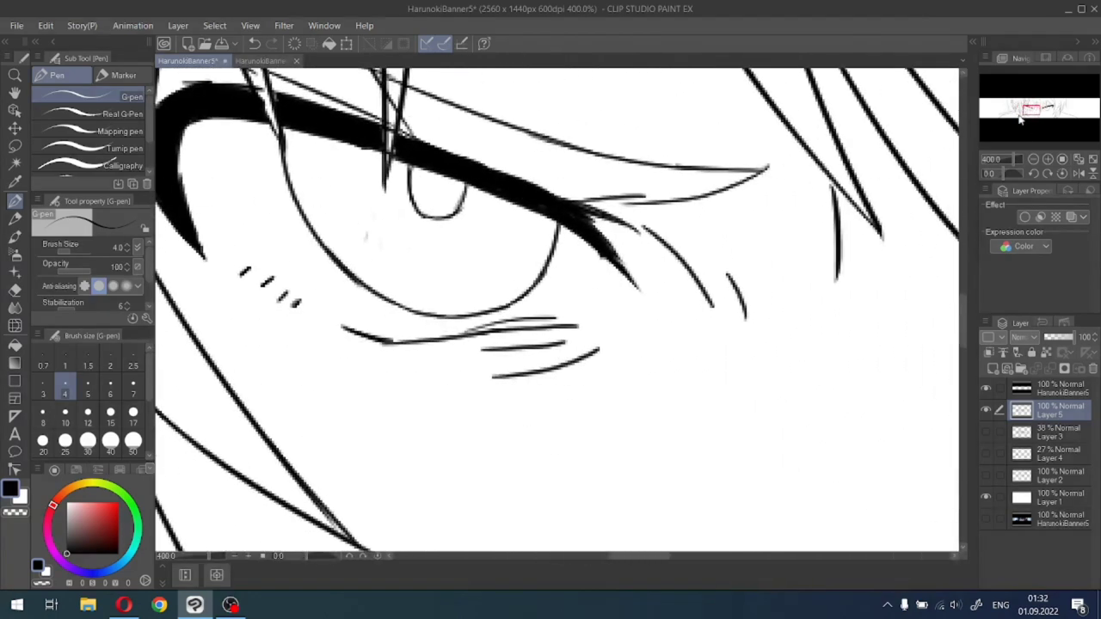
Trim the overshooting tip of the left eye's inner lash corner with the hard eraser.
left_click(14, 289)
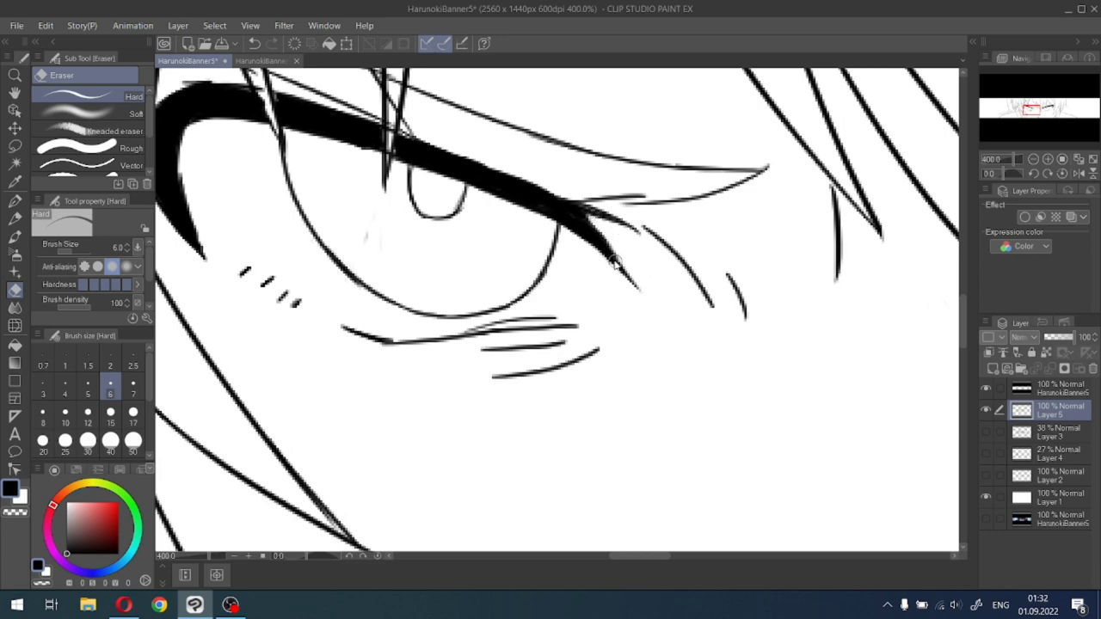
scroll(616, 263, "down", 3)
scroll(631, 292, "up", 3)
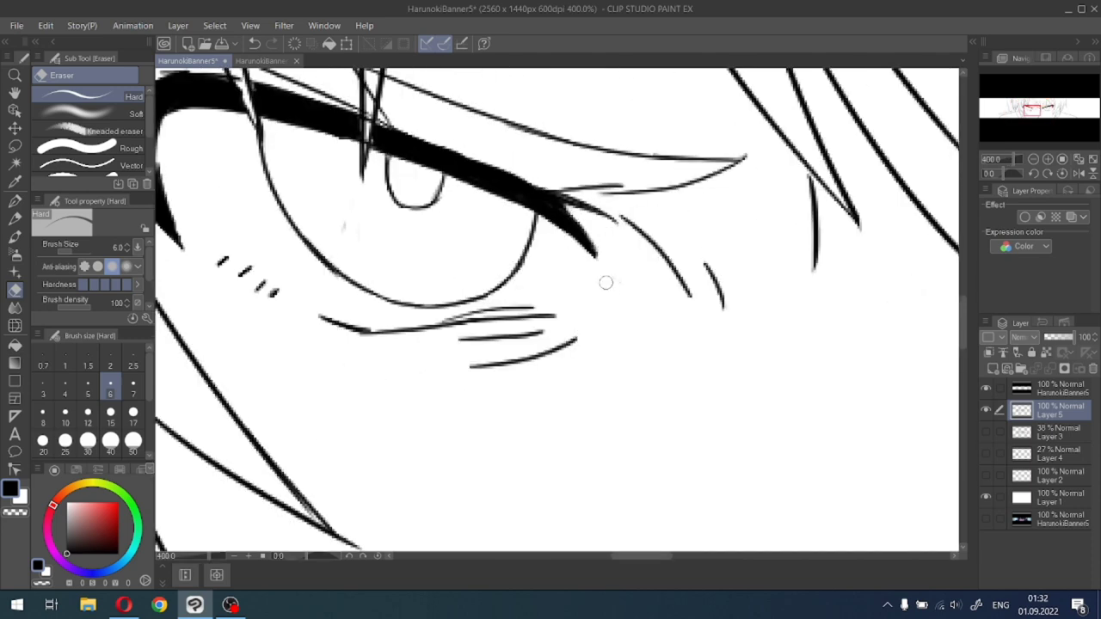
scroll(603, 280, "down", 3)
Erase the eyebrow and eyelid lines where they pass through the hair strand over the left eye's outer part.
scroll(602, 280, "up", 1)
scroll(393, 169, "up", 1)
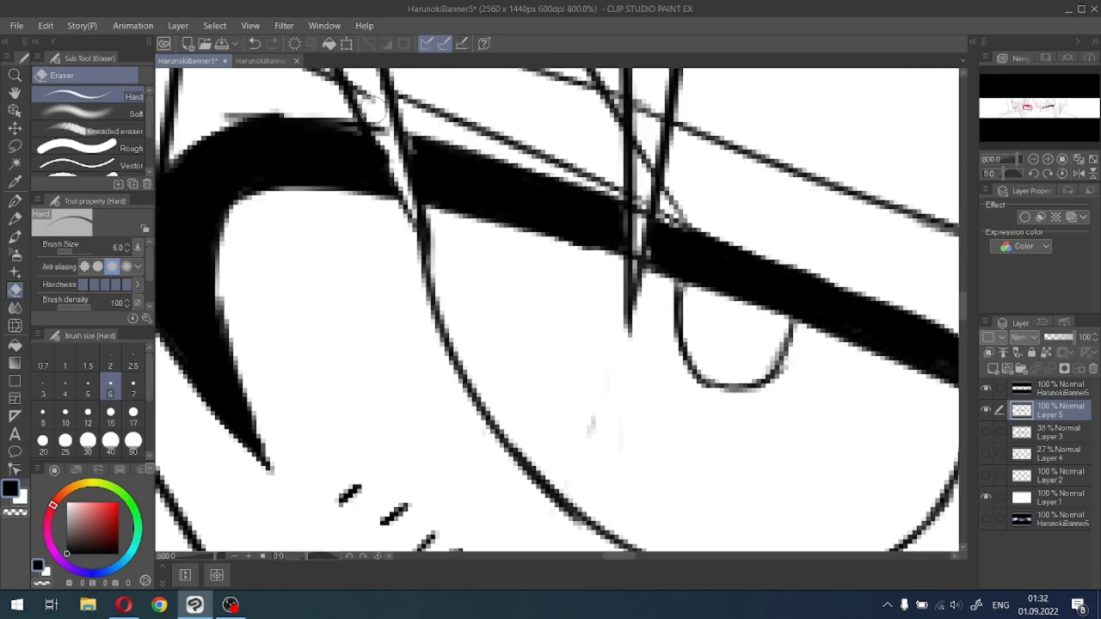
scroll(402, 120, "down", 2)
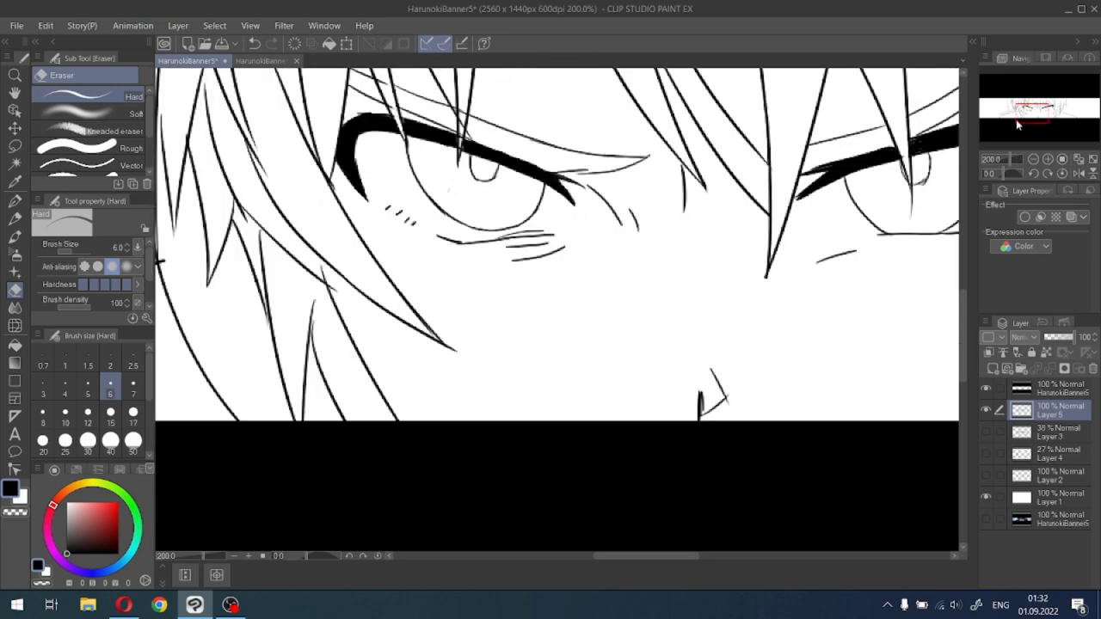
left_click_drag(1021, 113, 1013, 100)
scroll(779, 192, "up", 1)
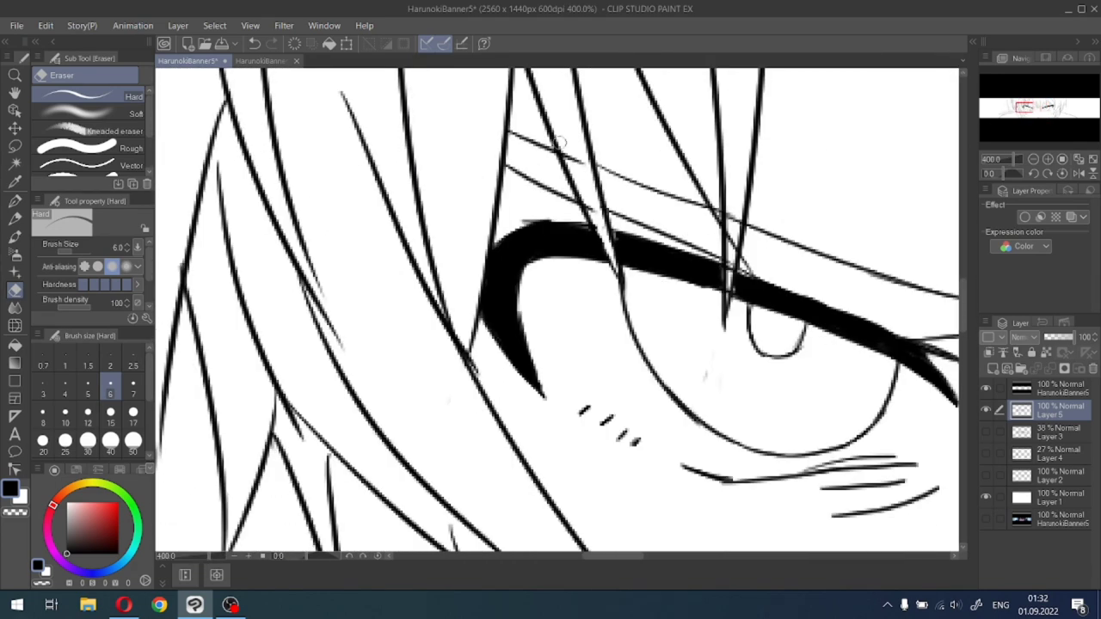
scroll(566, 128, "up", 1)
mouse_move(568, 142)
left_mouse_down()
mouse_move(607, 184)
mouse_move(618, 246)
mouse_move(602, 202)
left_mouse_up()
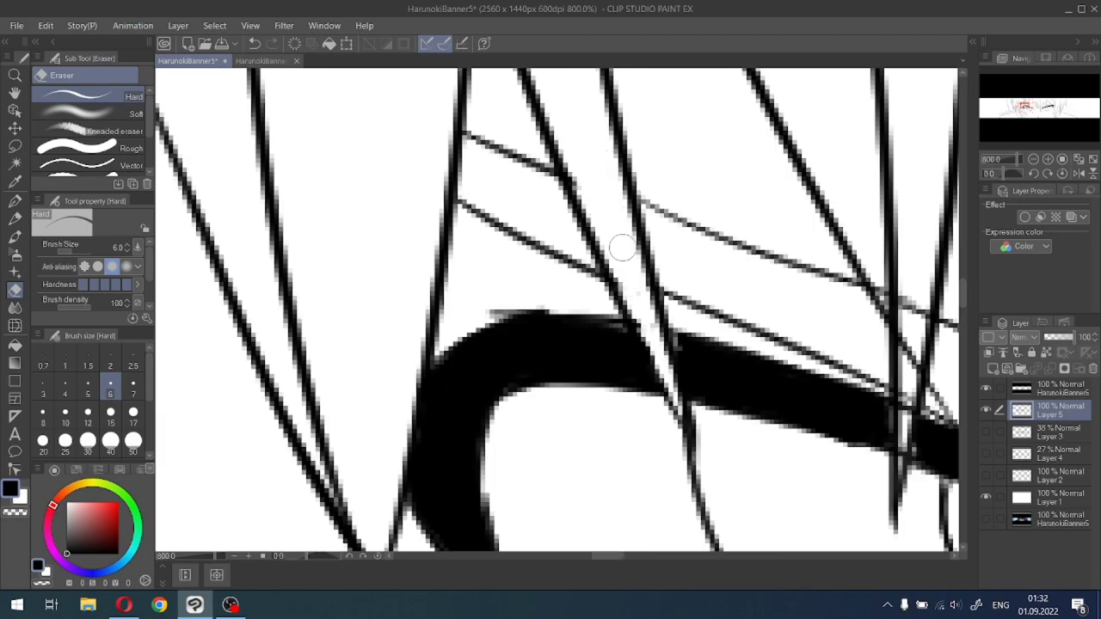
scroll(622, 249, "down", 1)
scroll(762, 260, "up", 1)
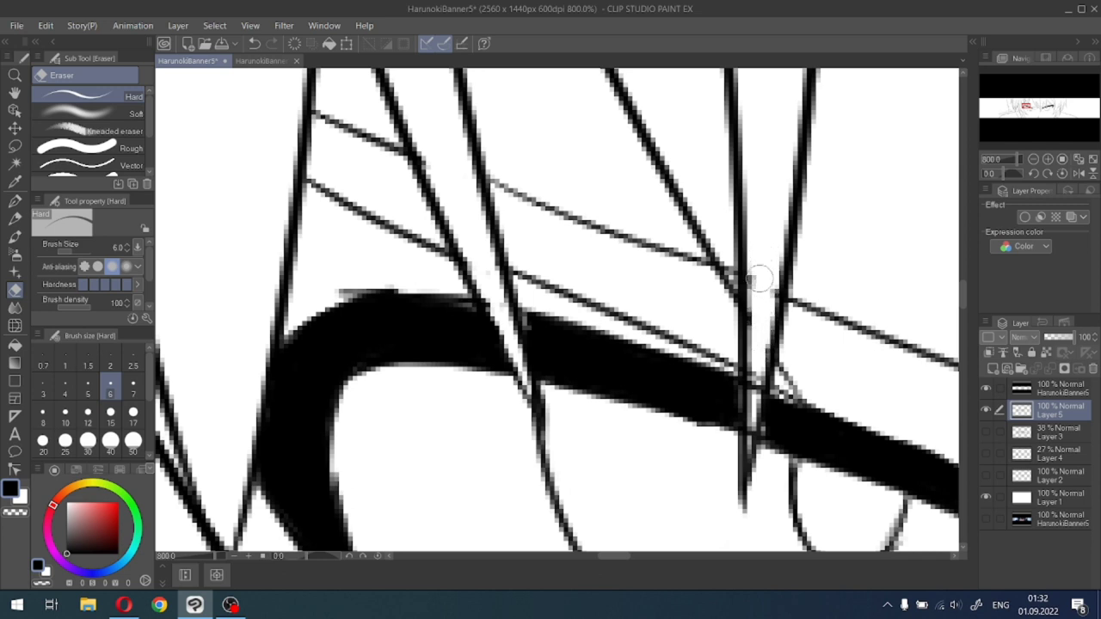
mouse_move(760, 310)
left_mouse_down()
mouse_move(775, 265)
mouse_move(766, 326)
left_mouse_up()
mouse_move(763, 236)
left_mouse_down()
mouse_move(756, 319)
mouse_move(768, 401)
left_mouse_up()
key("ctrl+z")
key("ctrl+z")
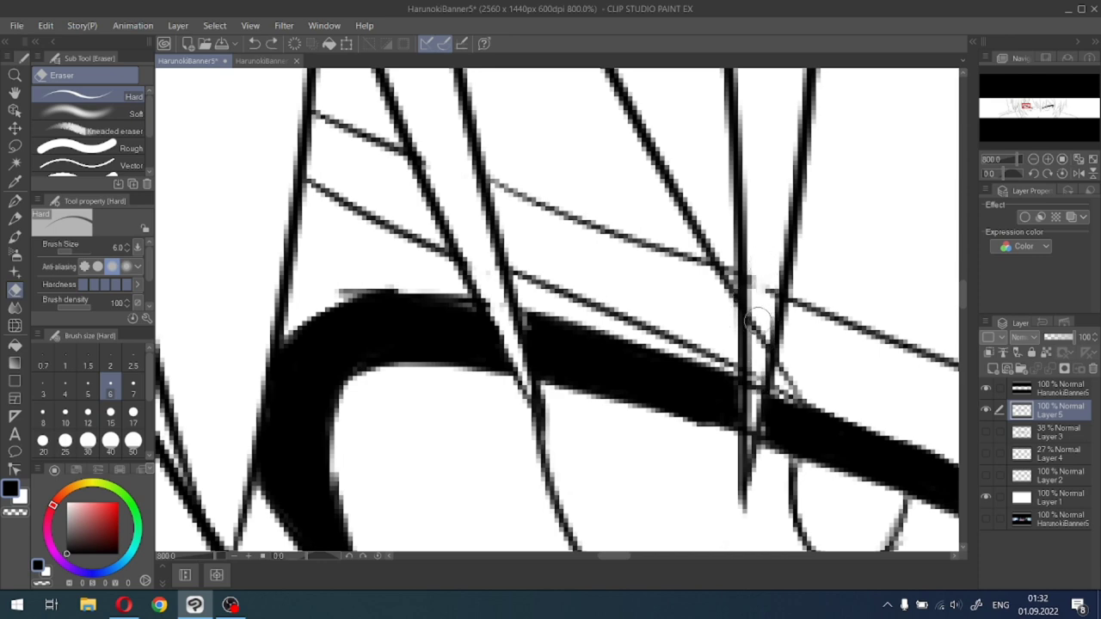
mouse_move(759, 267)
left_mouse_down()
mouse_move(755, 337)
mouse_move(771, 260)
mouse_move(764, 361)
left_mouse_up()
key("ctrl+z")
left_click_drag(763, 312, 749, 416)
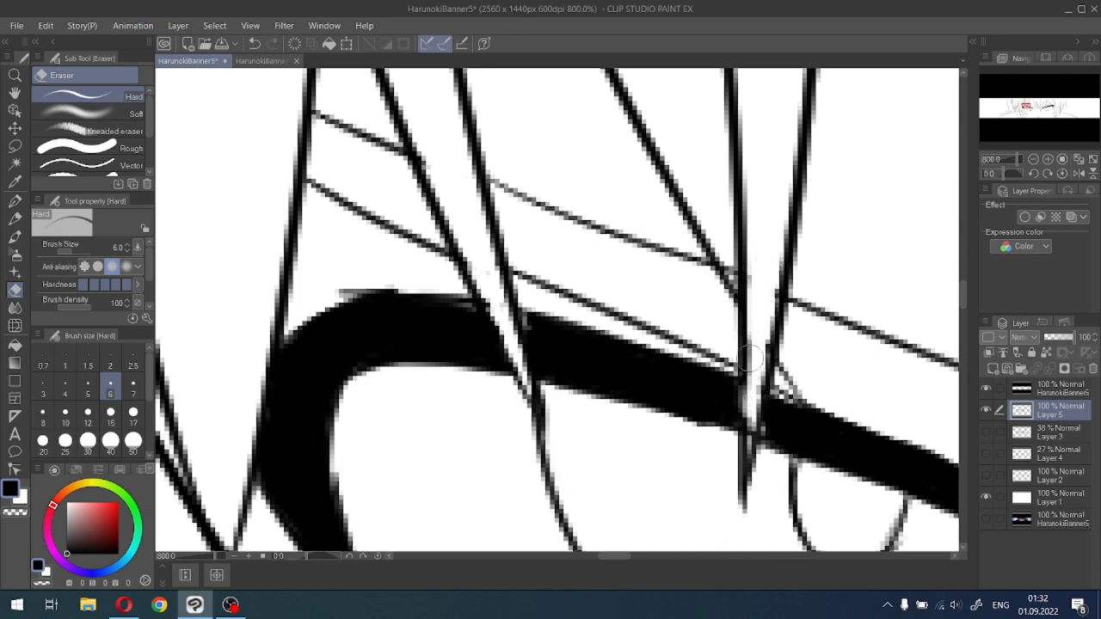
key("ctrl+z")
key("ctrl+z")
key("ctrl+z")
key("ctrl+z")
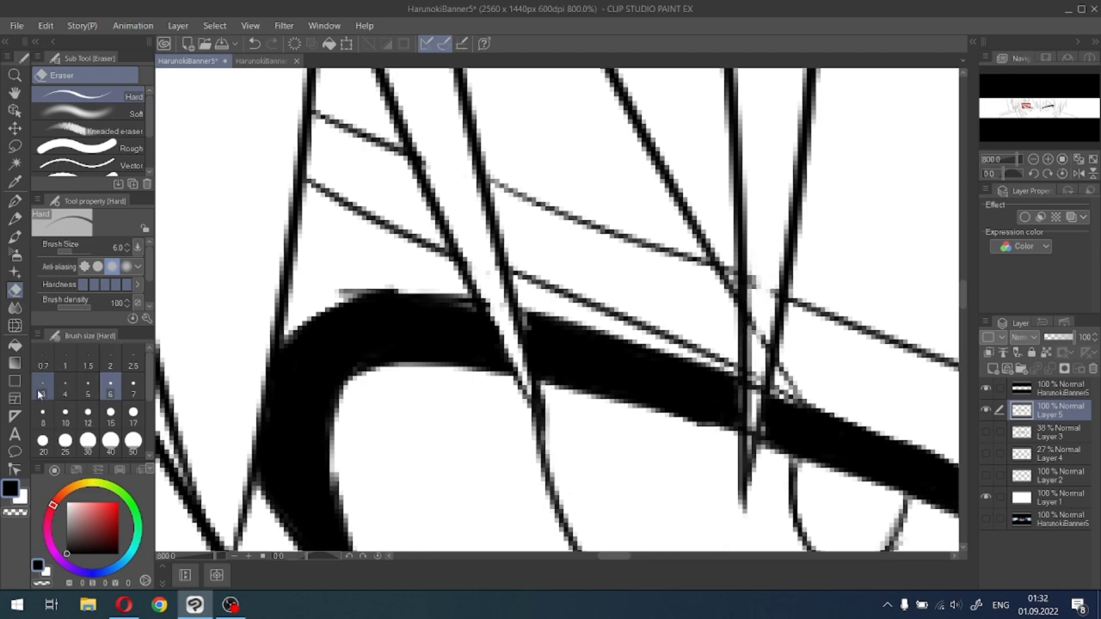
Set the eraser size to 3 and erase the brow, hair and lash lines inside the narrow strand above the left pupil.
left_click(43, 389)
mouse_move(772, 261)
left_mouse_down()
mouse_move(752, 285)
mouse_move(751, 312)
mouse_move(767, 309)
left_mouse_up()
left_click_drag(762, 348, 777, 272)
left_click_drag(754, 392, 757, 365)
mouse_move(752, 417)
left_mouse_down()
mouse_move(761, 336)
mouse_move(748, 450)
left_mouse_up()
left_click_drag(754, 342, 751, 387)
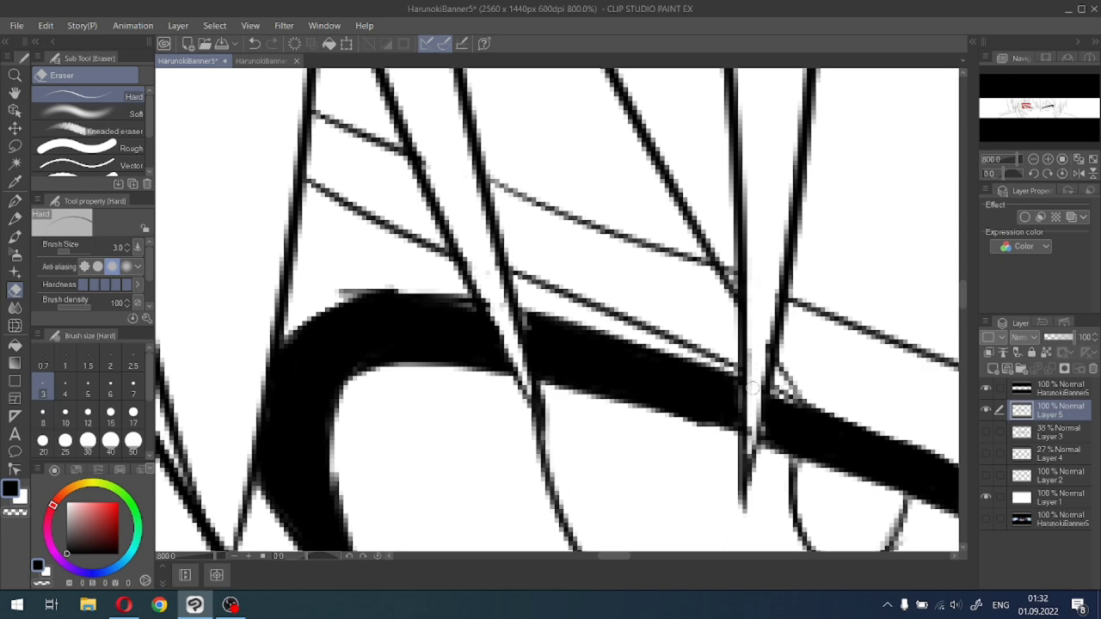
scroll(743, 334, "down", 5)
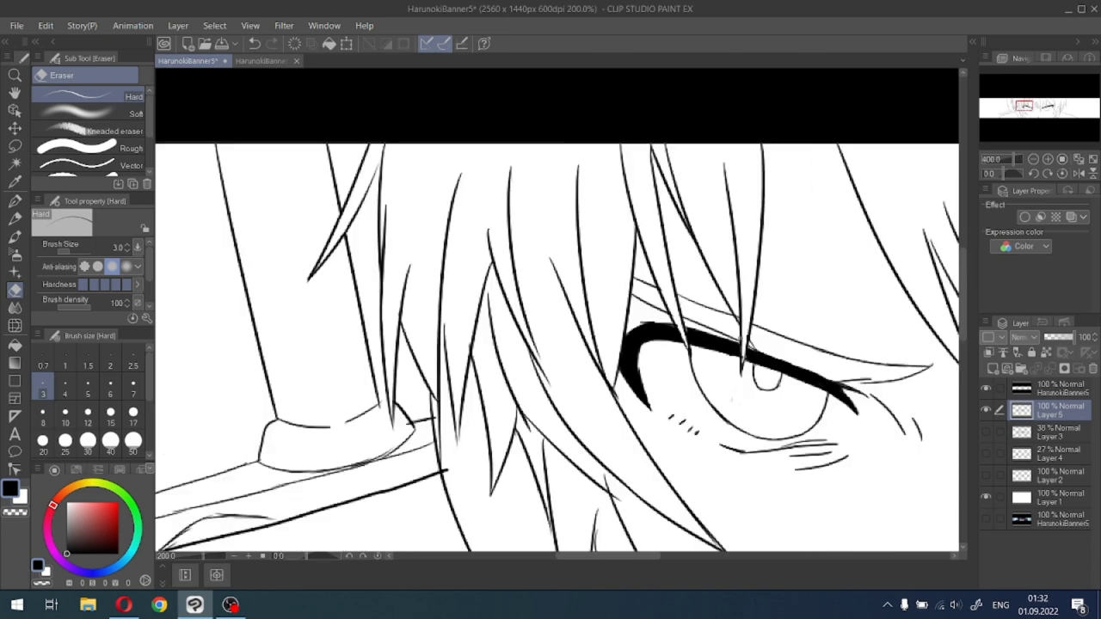
Join the upper ends of the two close hair lines on the central forehead using the G-pen at size 3.
mouse_move(1030, 104)
left_mouse_down()
mouse_move(1061, 98)
mouse_move(1051, 104)
left_mouse_up()
scroll(460, 338, "up", 1)
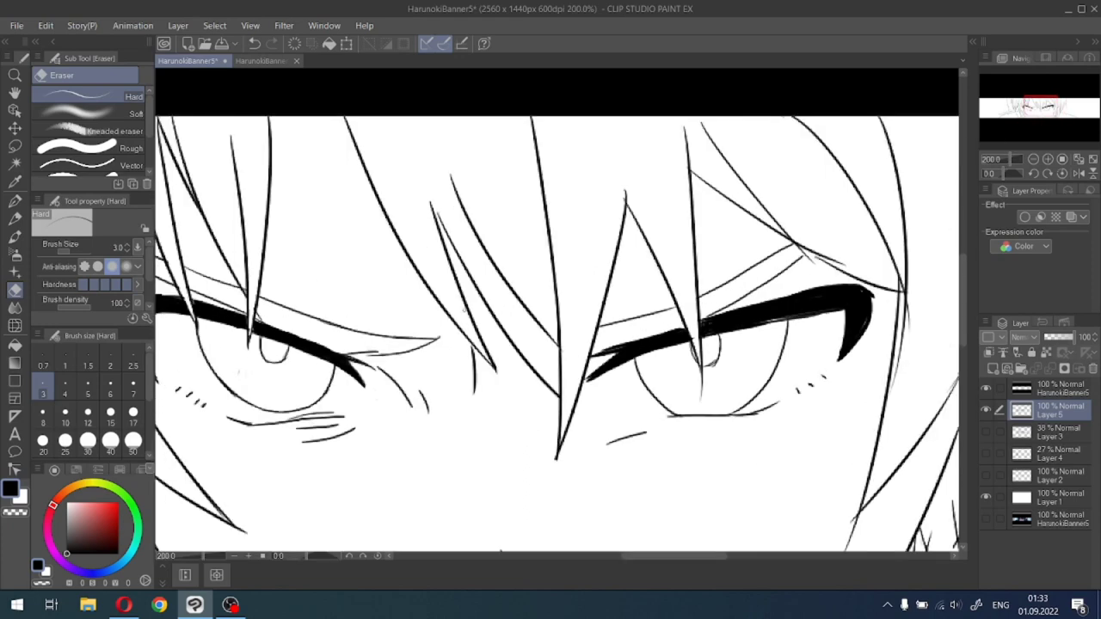
scroll(454, 196, "up", 6)
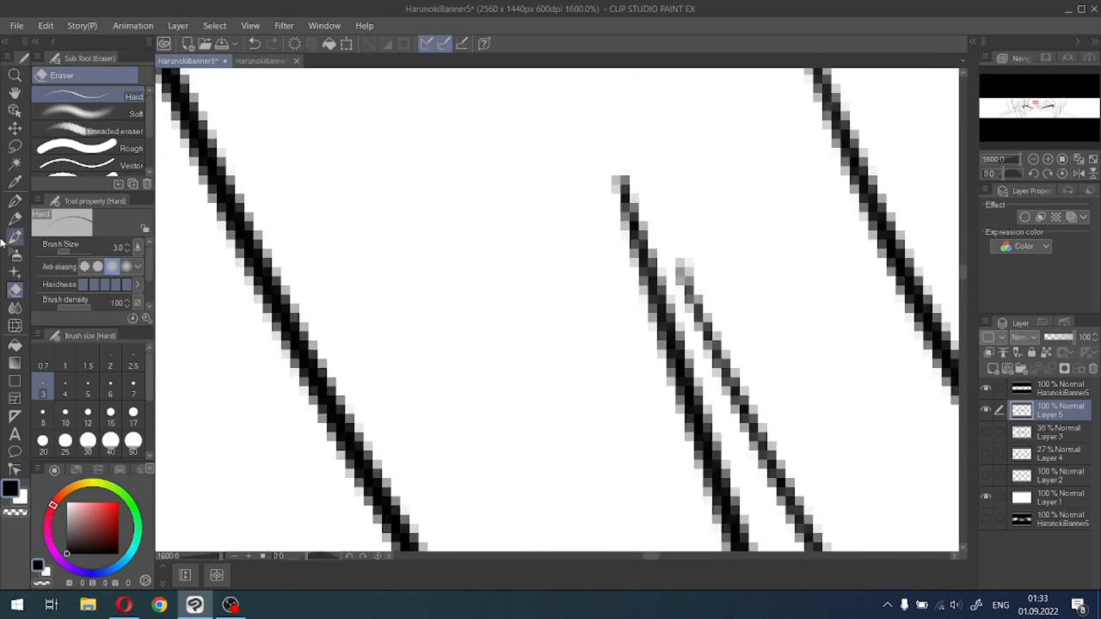
left_click(14, 220)
left_click(15, 200)
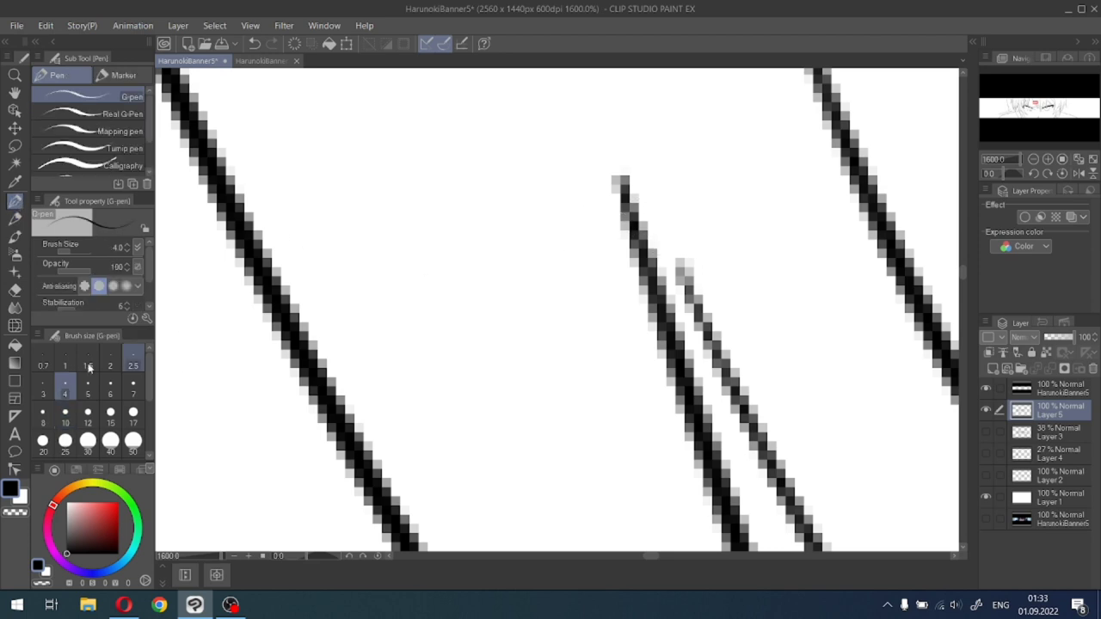
left_click(49, 392)
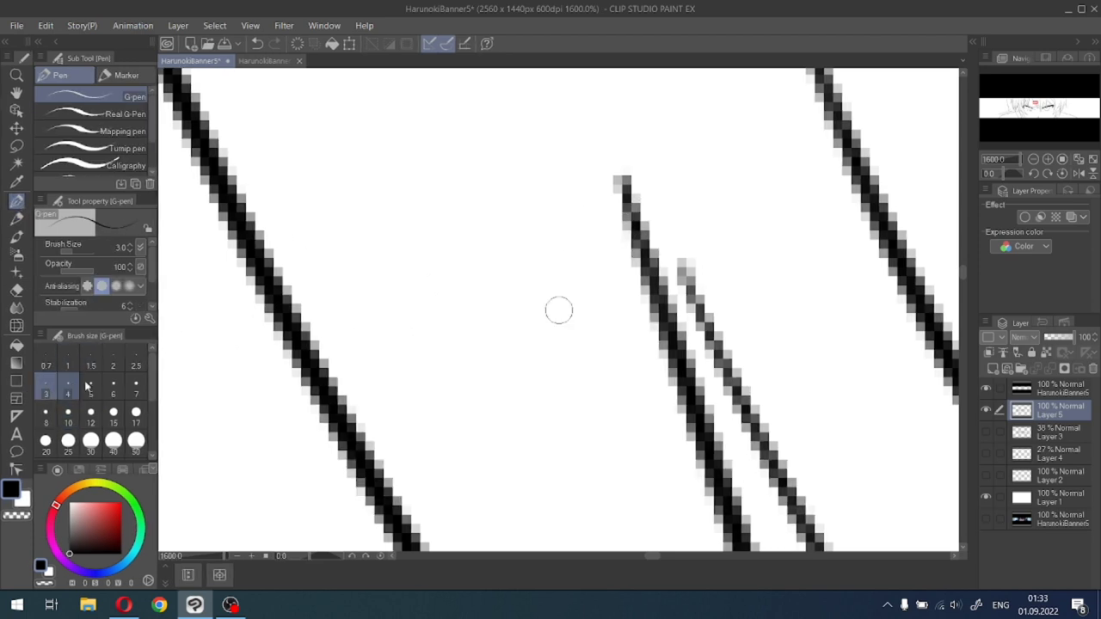
left_click_drag(621, 182, 682, 280)
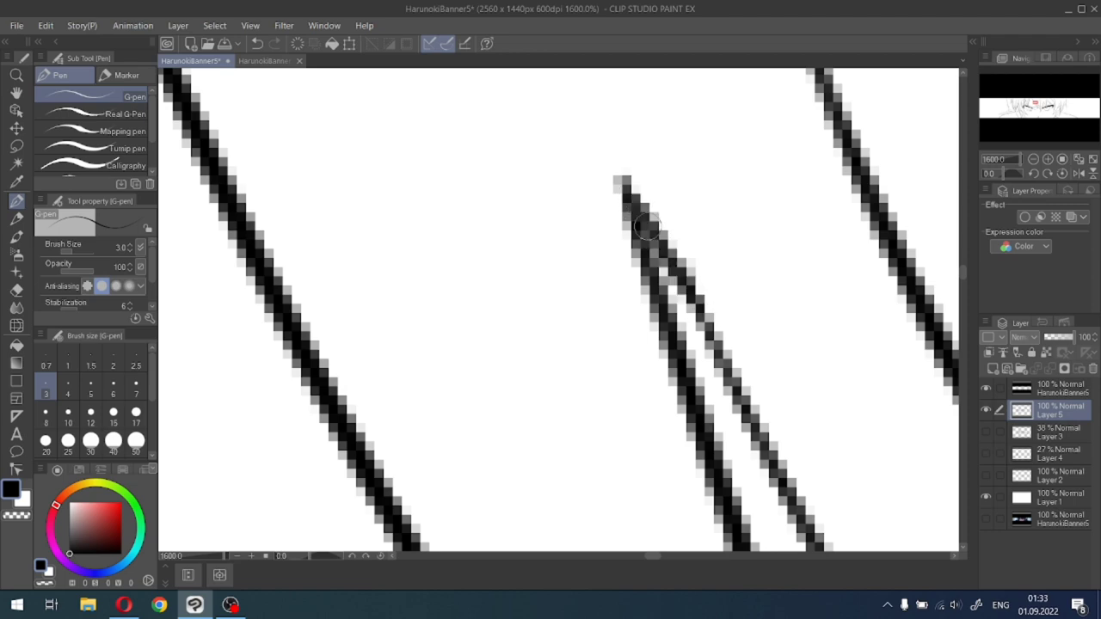
scroll(680, 277, "down", 10)
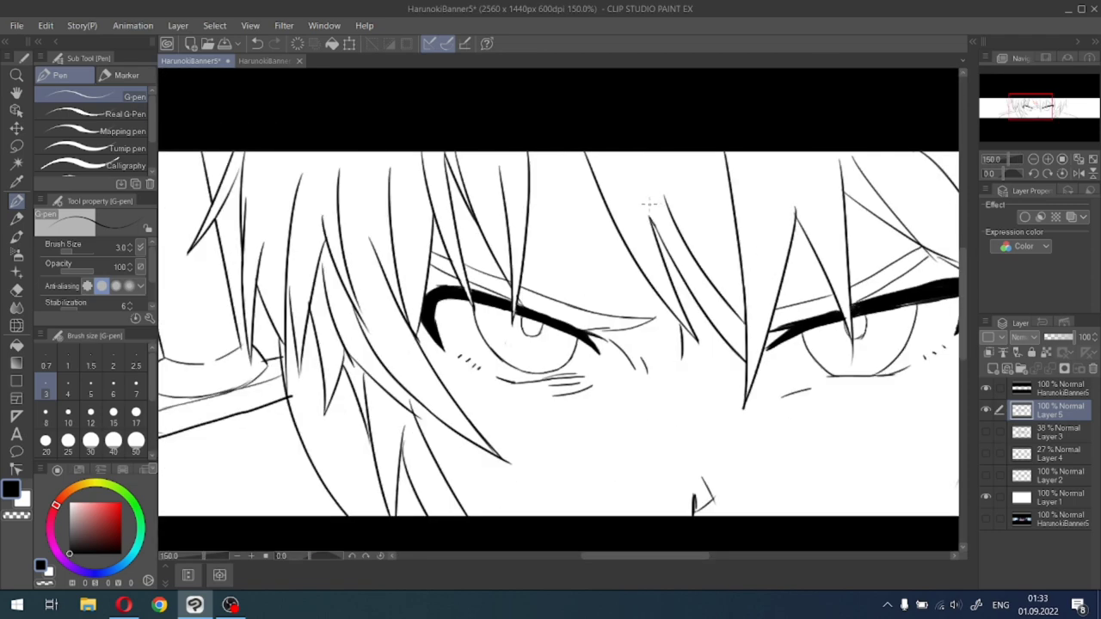
left_click_drag(667, 254, 651, 215)
Draw a short curved hair stroke extending upward from the peak between the two pointed bangs near the right eye.
left_click_drag(1049, 101, 1061, 97)
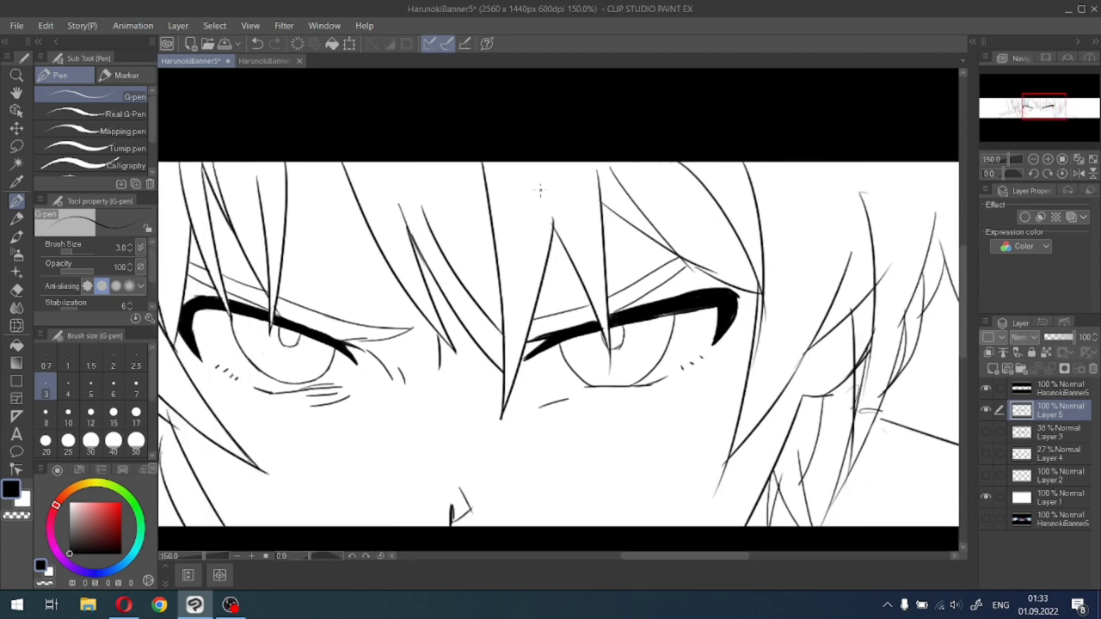
left_click_drag(561, 176, 548, 246)
key("ctrl+z")
left_click_drag(561, 163, 554, 229)
key("ctrl+z")
left_click_drag(558, 160, 549, 221)
key("ctrl+z")
left_click_drag(557, 180, 552, 231)
key("ctrl+z")
left_click_drag(555, 186, 547, 248)
Set the hard eraser size to 6 and trim the overshooting tip of the long side strand beside the right eye.
left_click(17, 289)
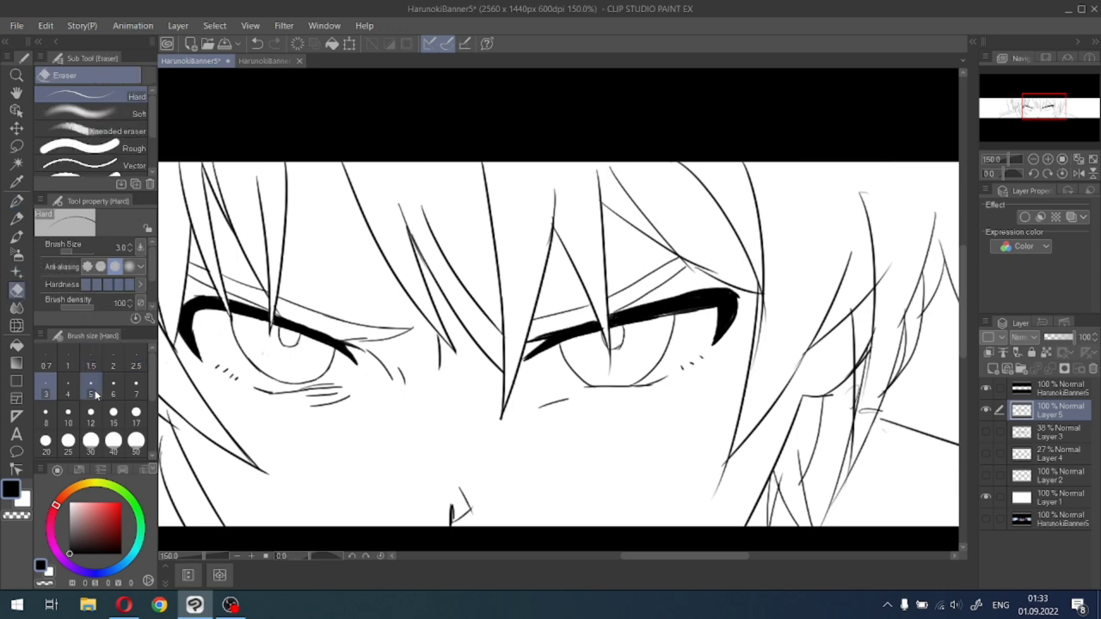
left_click(95, 393)
left_click(113, 388)
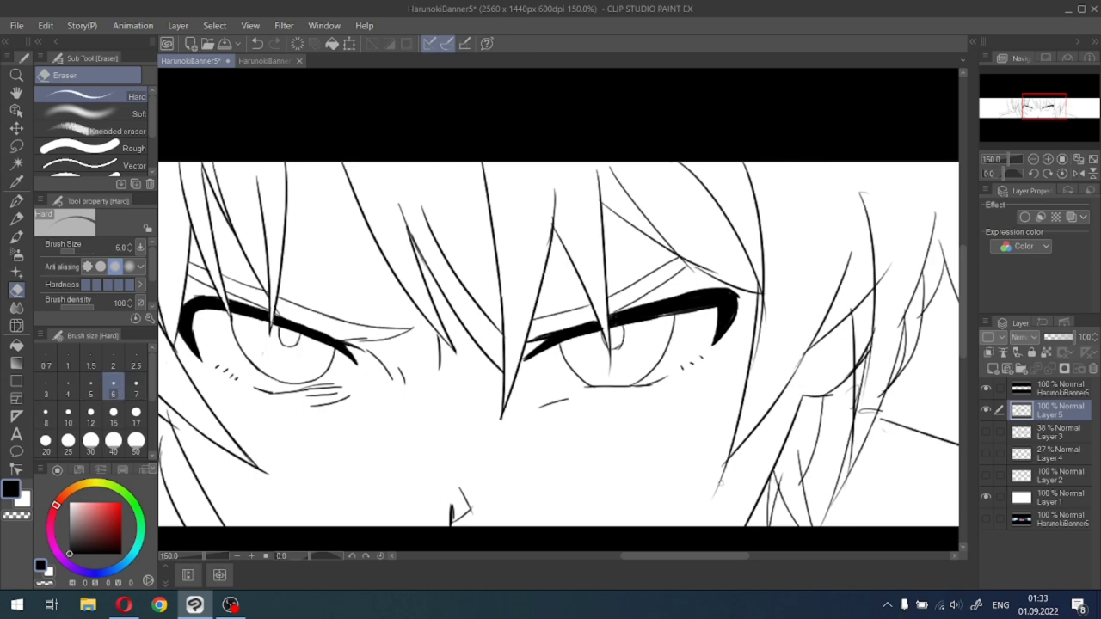
scroll(714, 484, "up", 3)
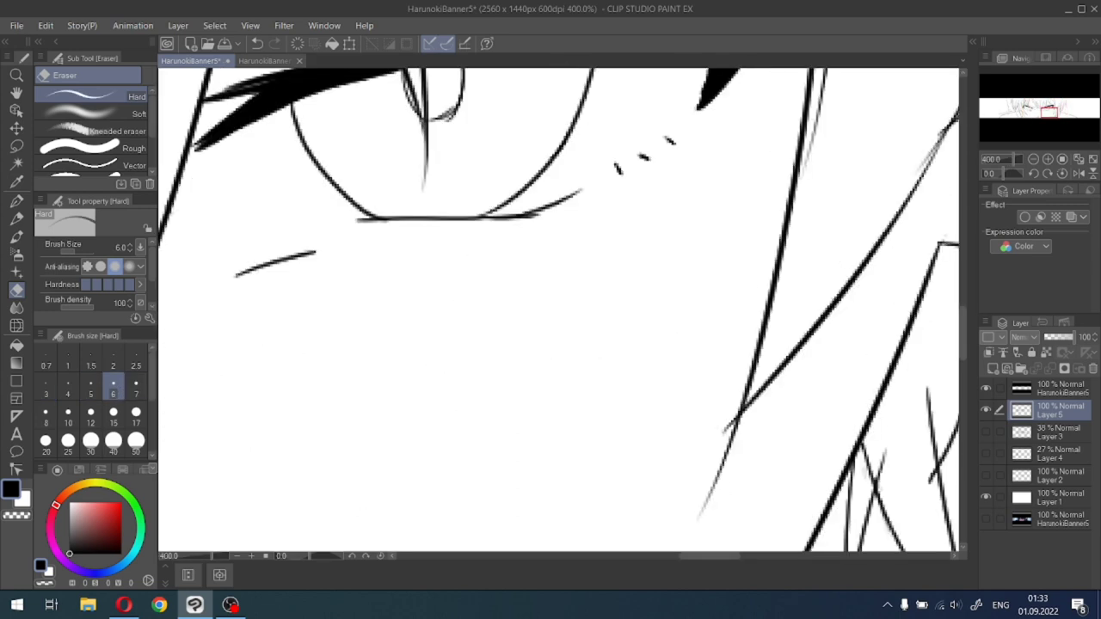
mouse_move(602, 172)
left_mouse_down()
mouse_move(518, 481)
mouse_move(518, 424)
left_mouse_up()
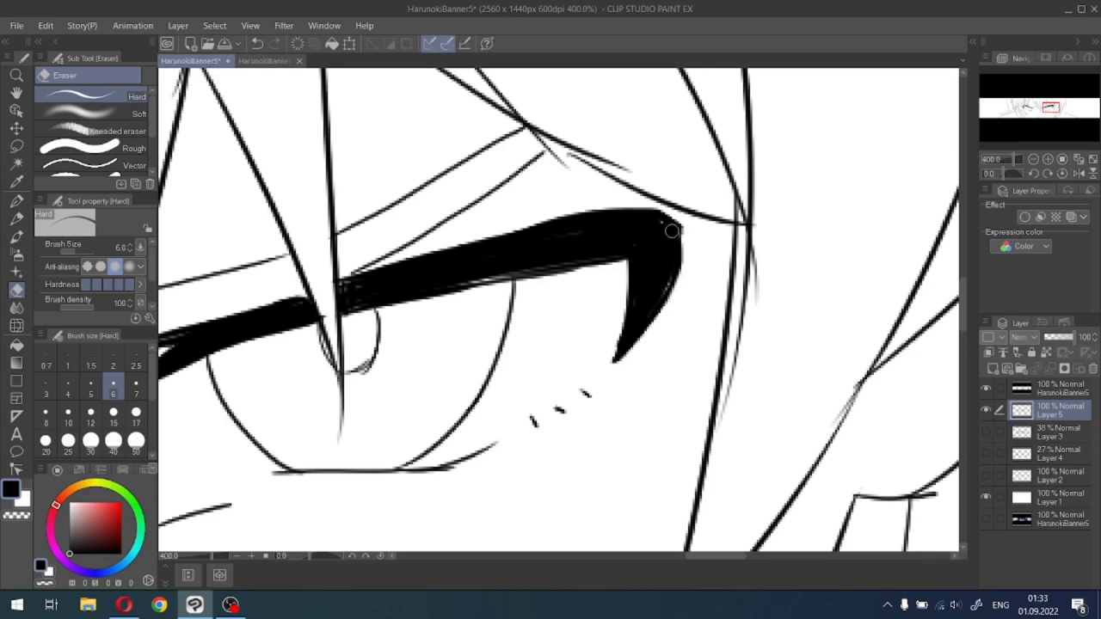
Erase the lash line inside the strand over the right eye and shorten the strand tip running into the iris.
scroll(691, 231, "down", 2)
scroll(550, 439, "up", 4)
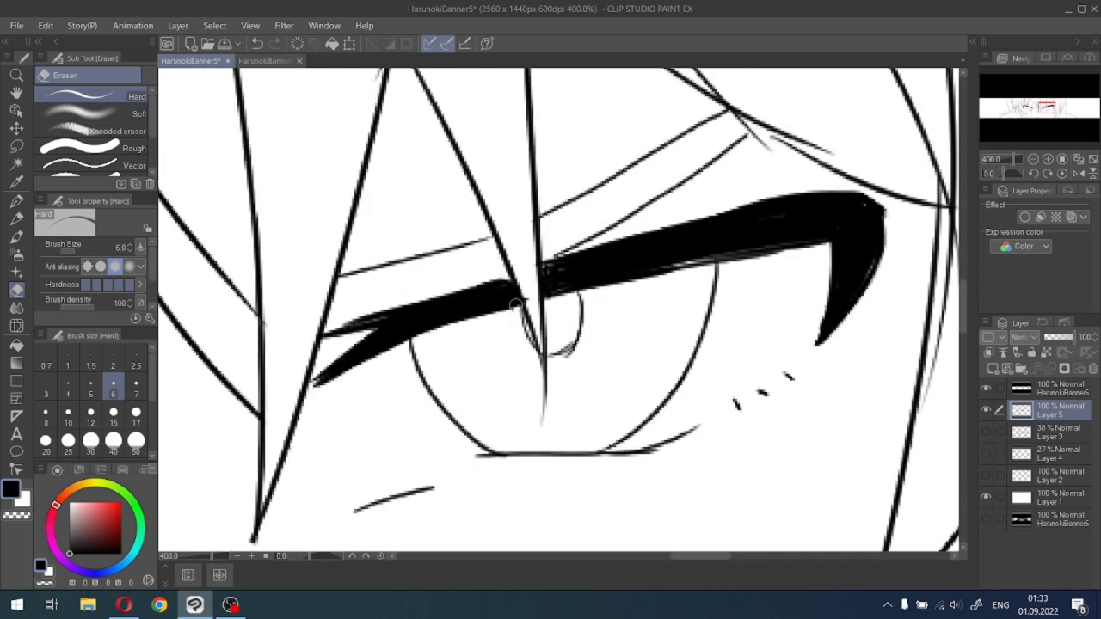
scroll(550, 439, "down", 2)
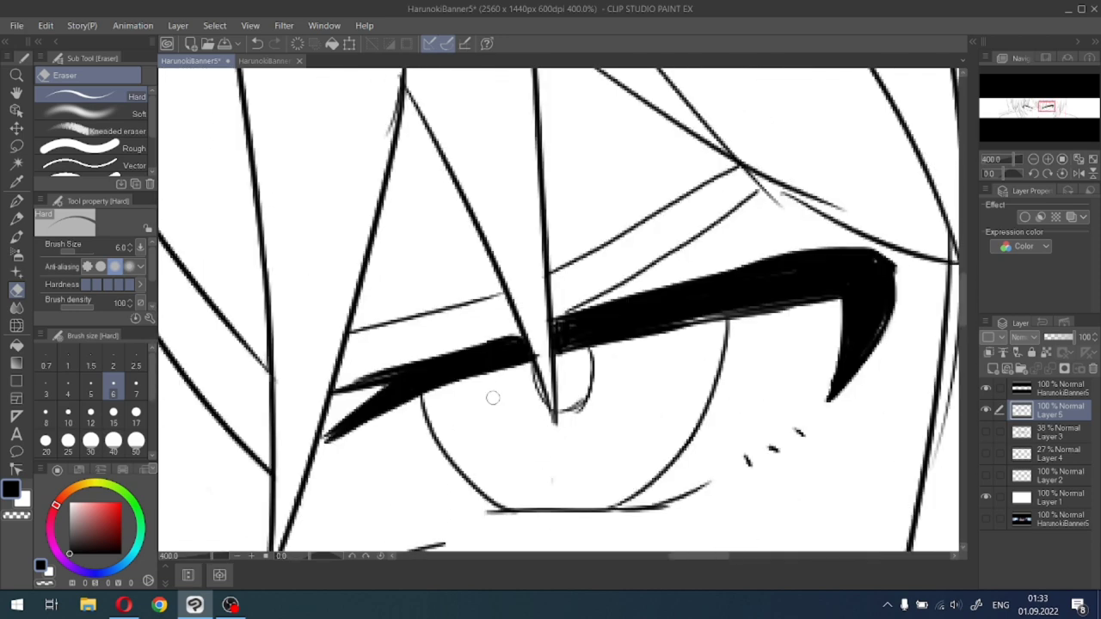
scroll(538, 353, "down", 2)
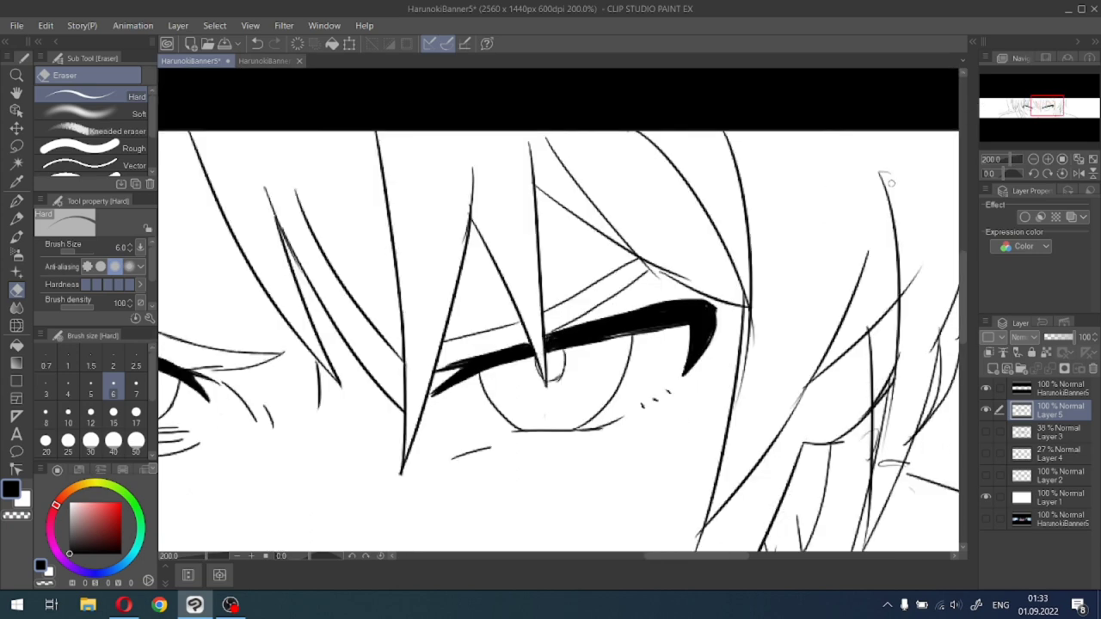
Erase the faint stray strokes beside the vertical line in the side hair near the ear.
left_click_drag(1038, 101, 1043, 105)
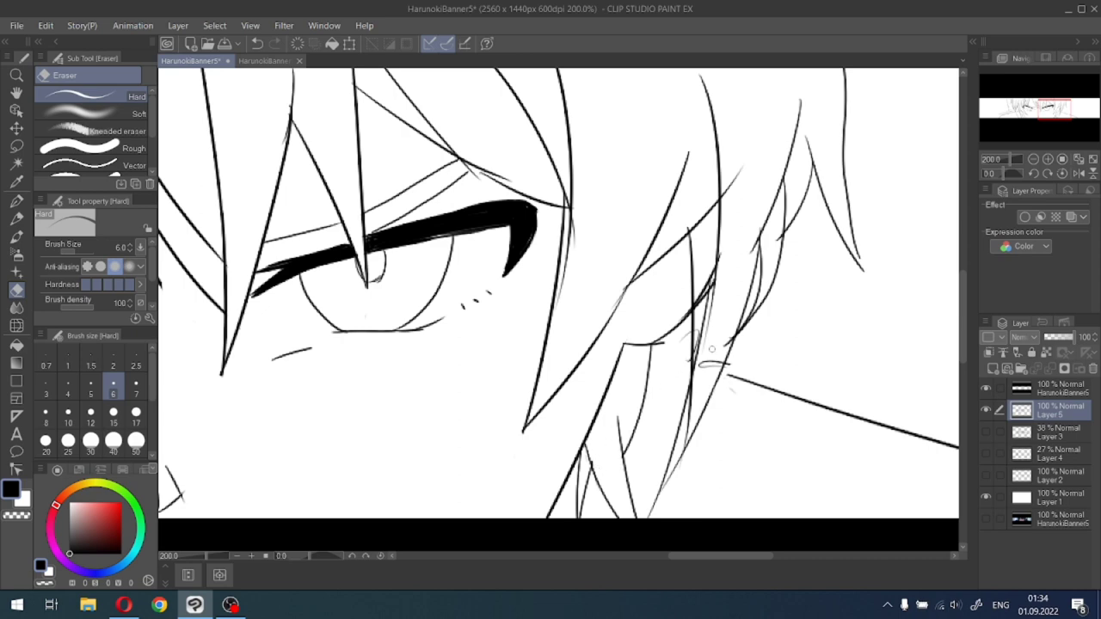
scroll(712, 349, "up", 4)
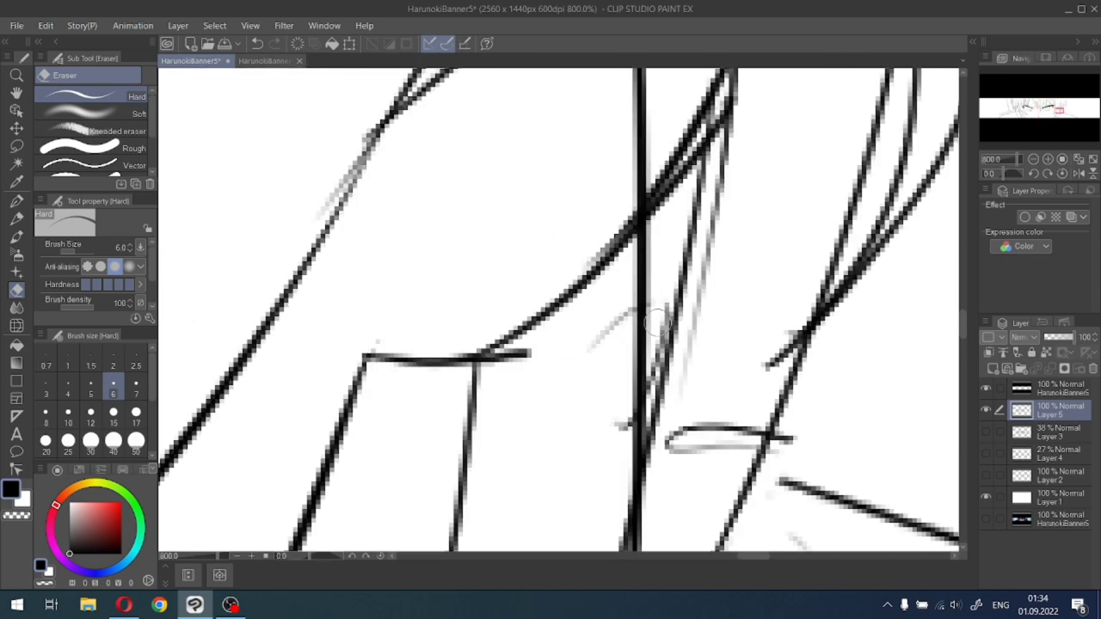
mouse_move(656, 321)
left_mouse_down()
mouse_move(605, 313)
mouse_move(617, 311)
left_mouse_up()
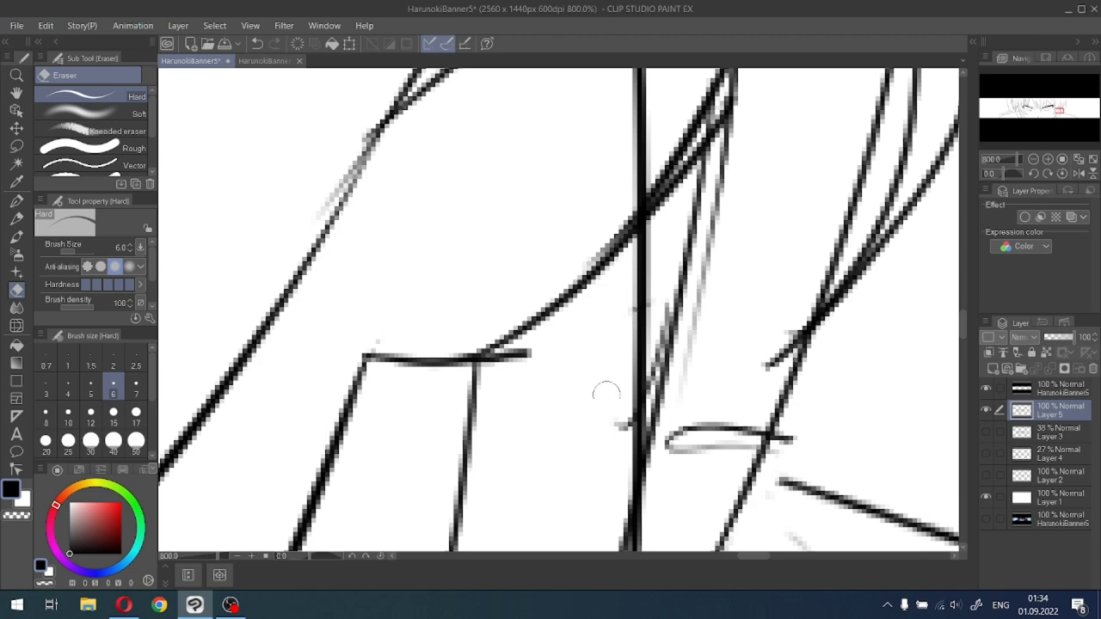
mouse_move(602, 424)
left_mouse_down()
mouse_move(608, 459)
mouse_move(614, 450)
left_mouse_up()
Erase the small flat loop over the outer side strand and extend the shoulder line to that strand with the G-pen.
scroll(605, 415, "down", 3)
scroll(407, 204, "down", 2)
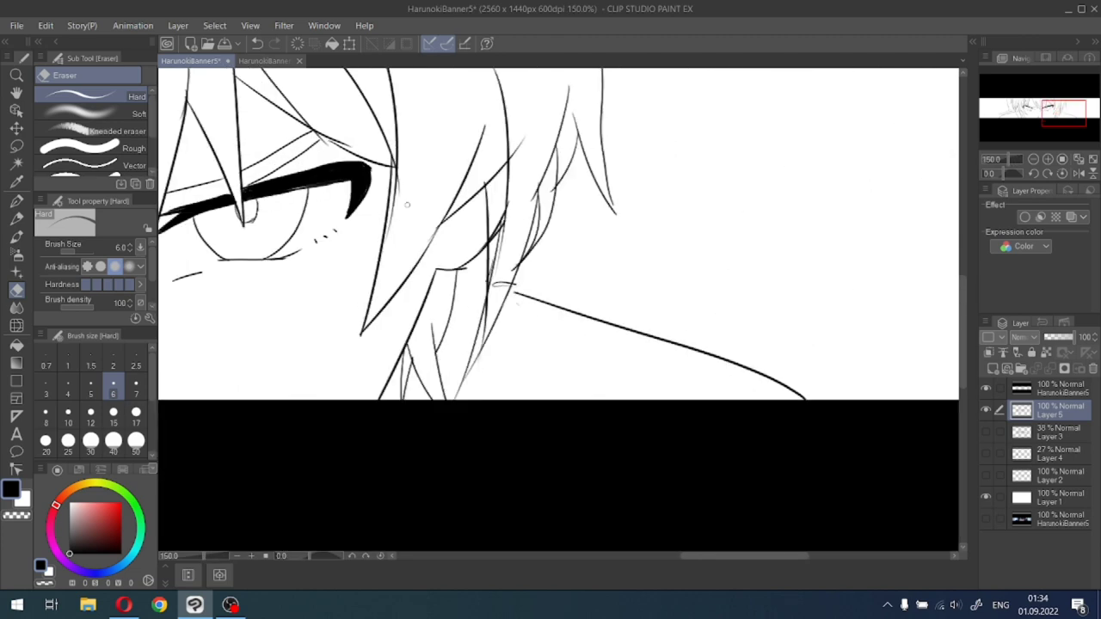
scroll(402, 188, "up", 1)
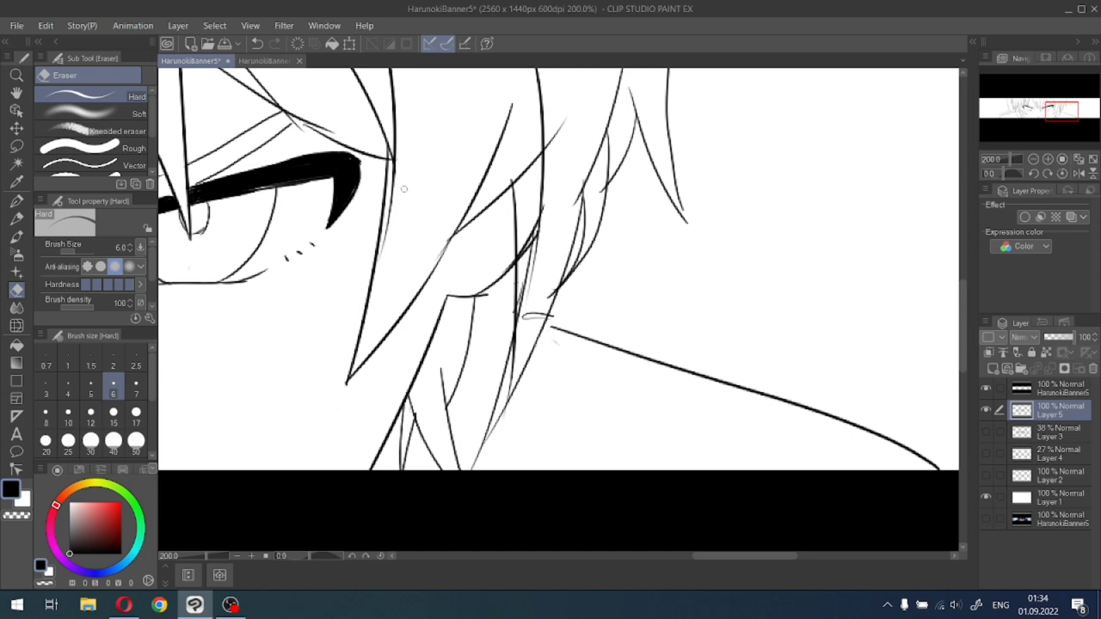
scroll(589, 280, "up", 2)
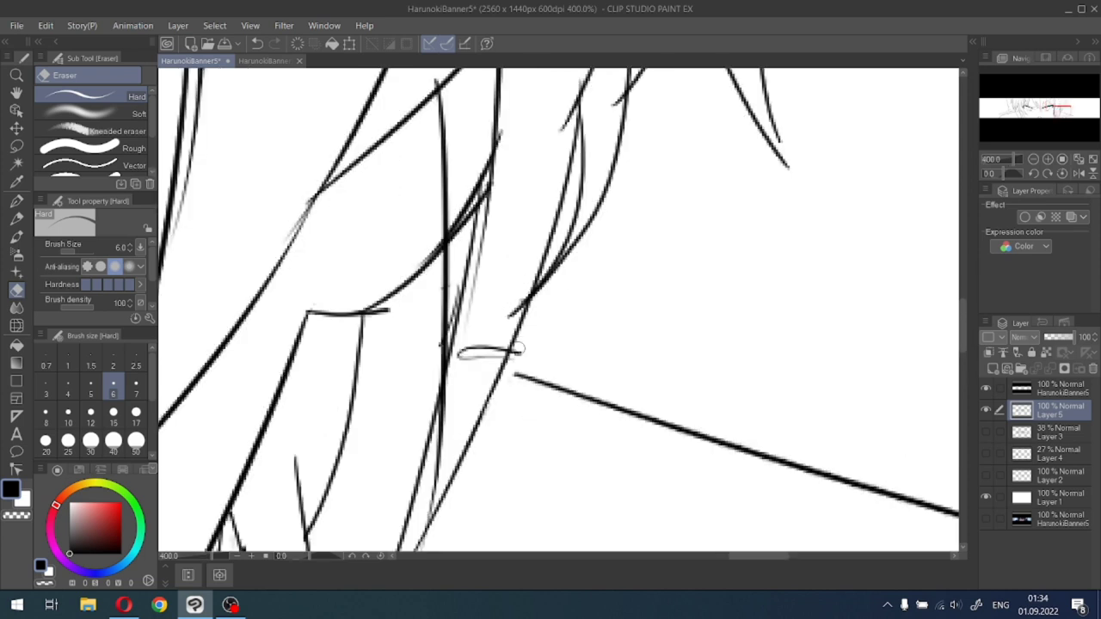
mouse_move(473, 333)
left_mouse_down()
mouse_move(458, 363)
mouse_move(476, 356)
mouse_move(479, 376)
mouse_move(507, 347)
left_mouse_up()
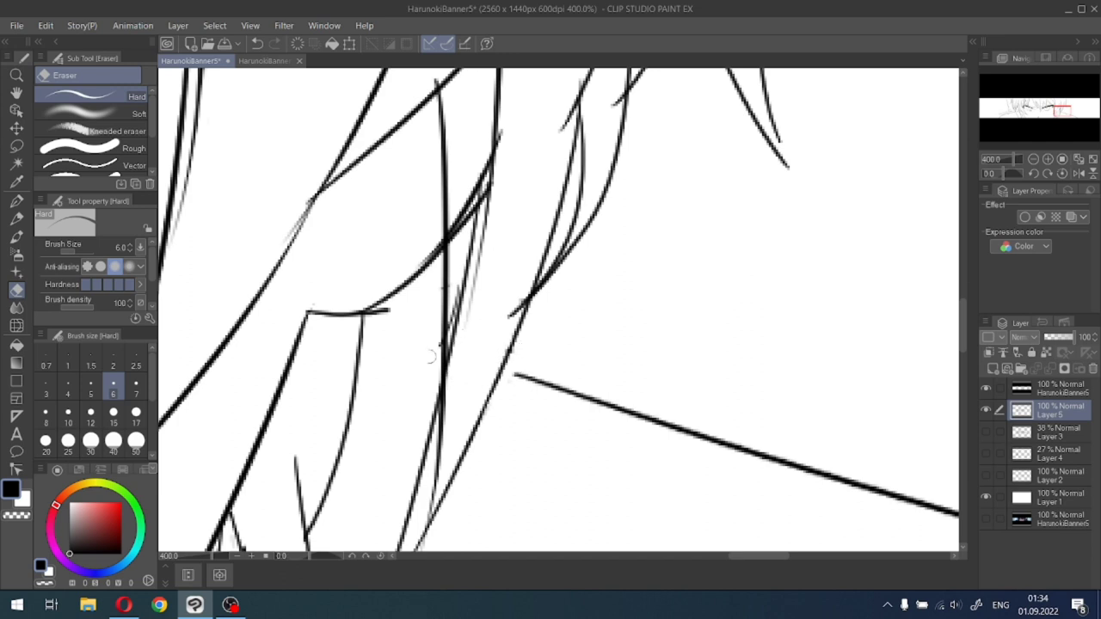
left_click(16, 200)
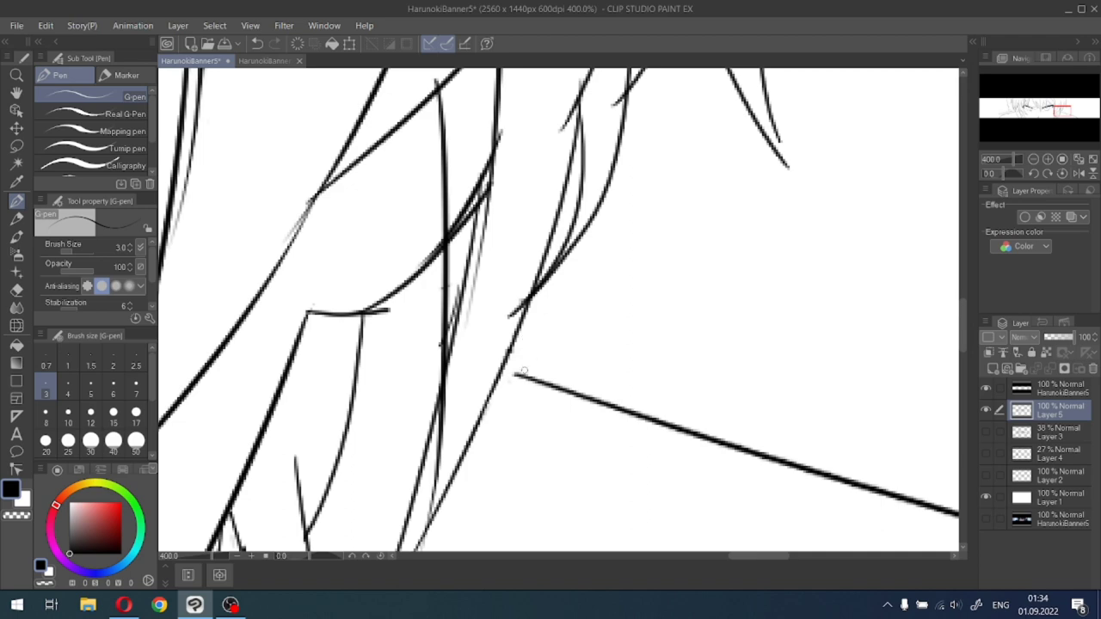
left_click_drag(504, 370, 528, 380)
Erase the lower part of the vertical hair line running between the two side strands, plus stray marks near the strand tip.
left_click_drag(1052, 123, 1059, 112)
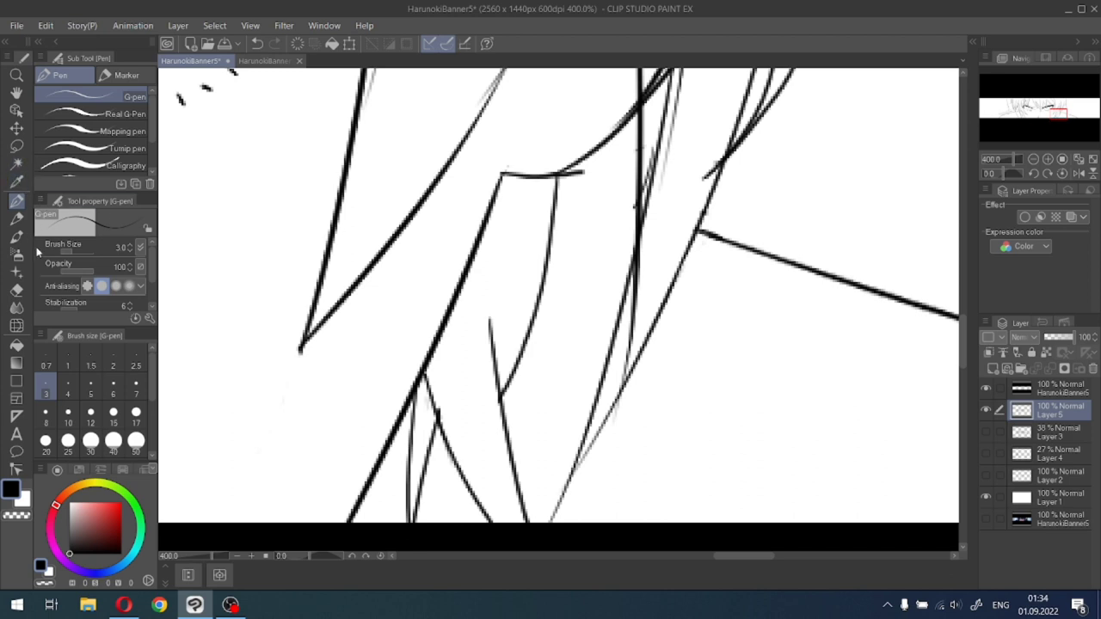
left_click(16, 291)
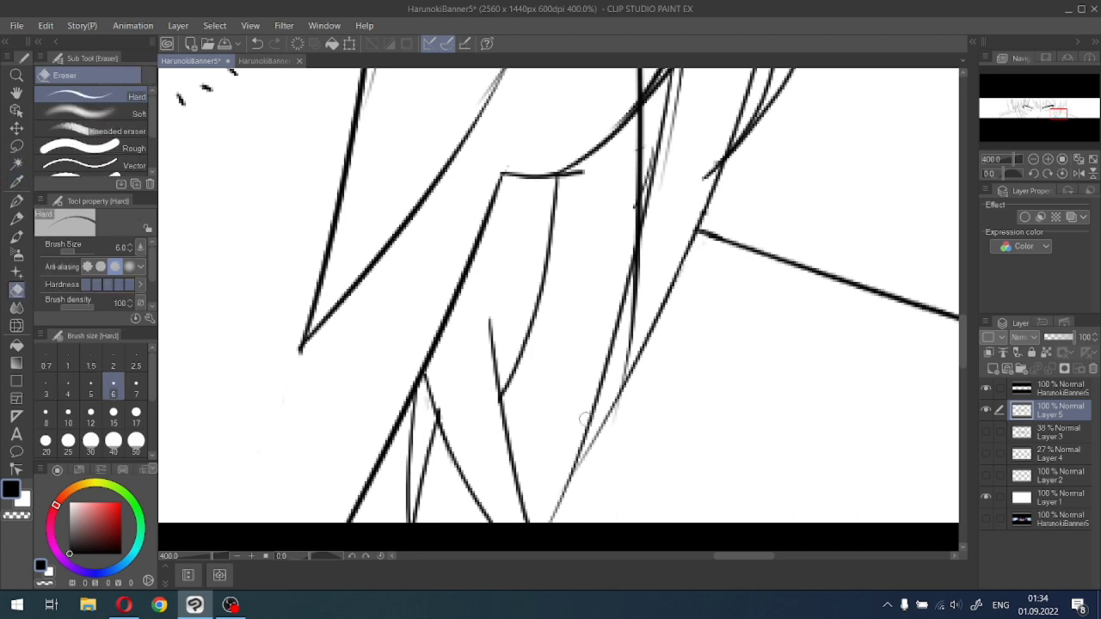
left_click_drag(638, 302, 646, 256)
left_click_drag(636, 316, 621, 377)
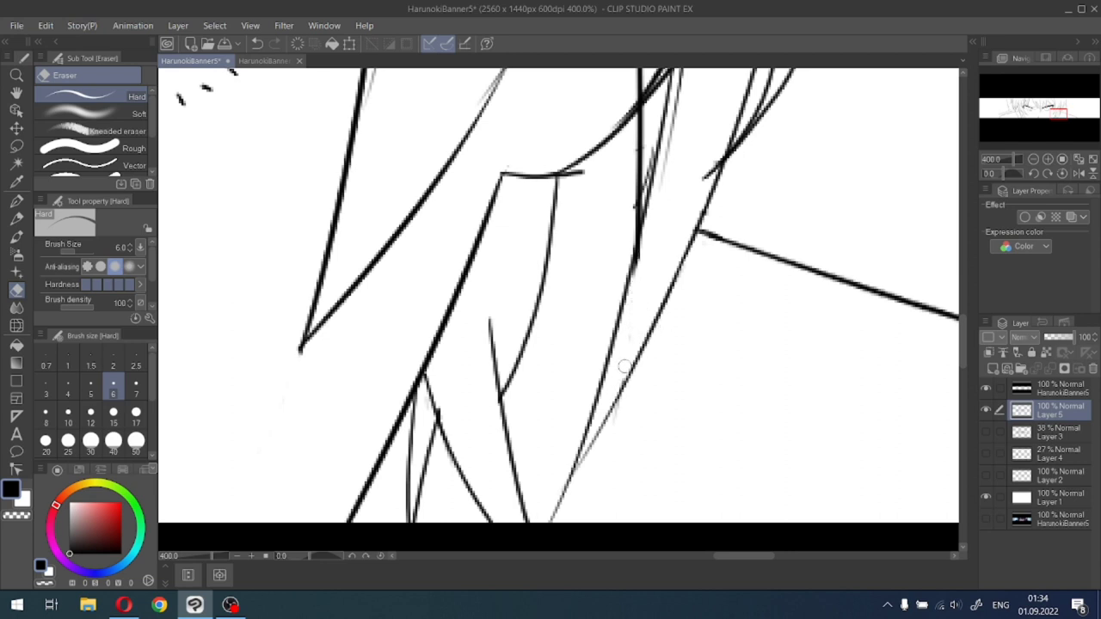
mouse_move(552, 506)
left_mouse_down()
mouse_move(560, 517)
mouse_move(566, 508)
left_mouse_up()
Clean up the leftover end of the vertical side hair line and trim the overshooting end of the short horizontal line beside it.
scroll(556, 482, "down", 3)
scroll(576, 362, "up", 3)
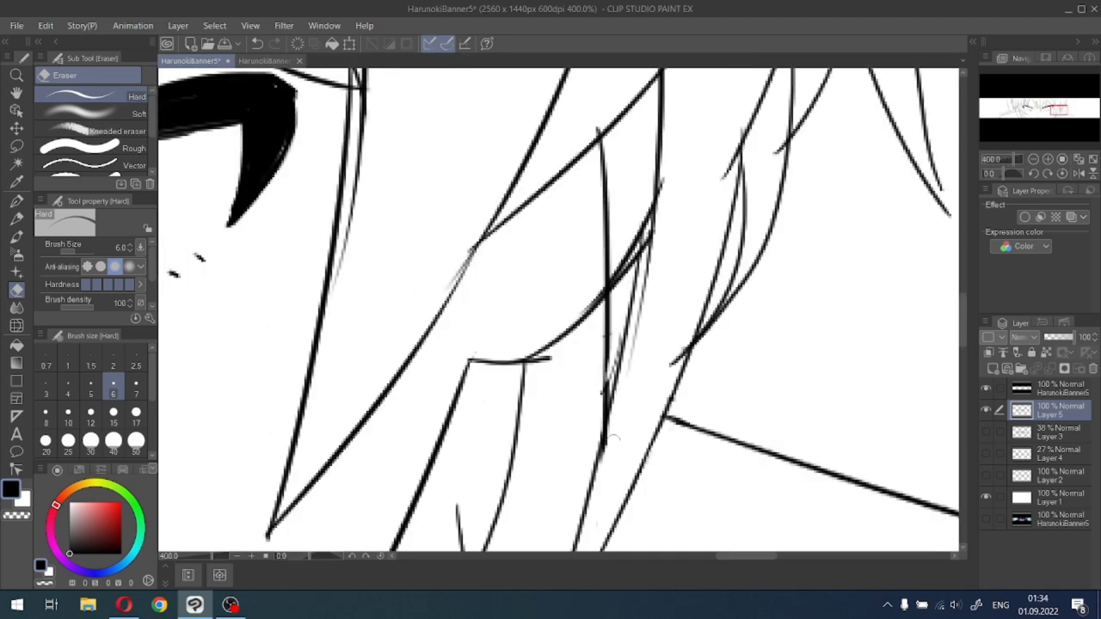
mouse_move(610, 423)
left_mouse_down()
mouse_move(604, 465)
mouse_move(609, 436)
left_mouse_up()
left_click_drag(560, 357, 531, 365)
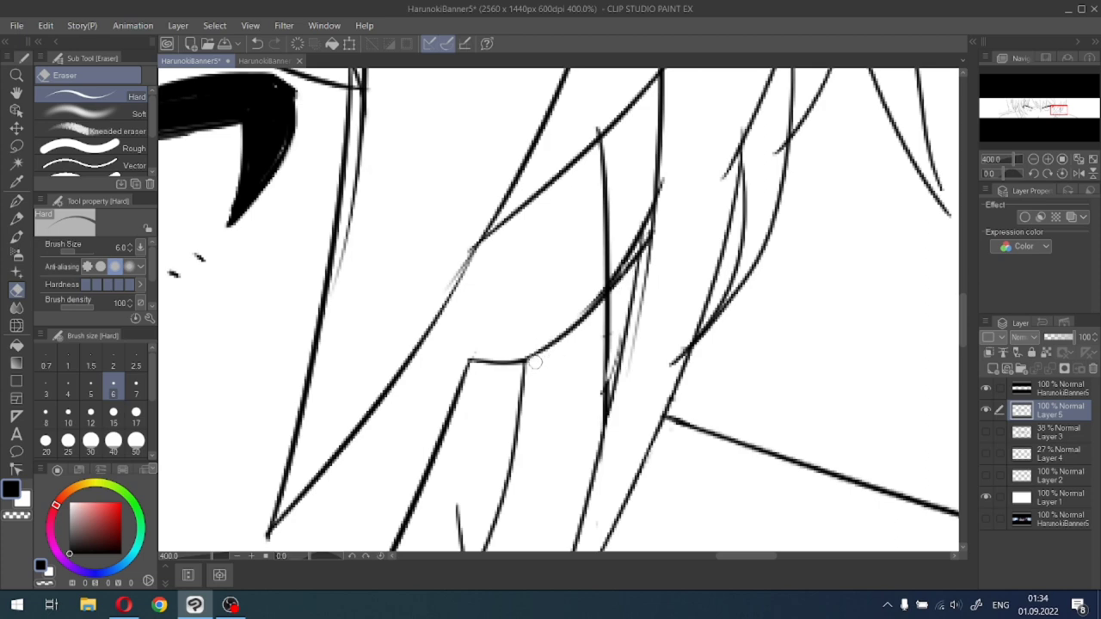
Trim the vertical hair line's top above the diagonal line and the diagonal's tip beyond the long side strand.
scroll(535, 363, "down", 2)
scroll(573, 206, "up", 4)
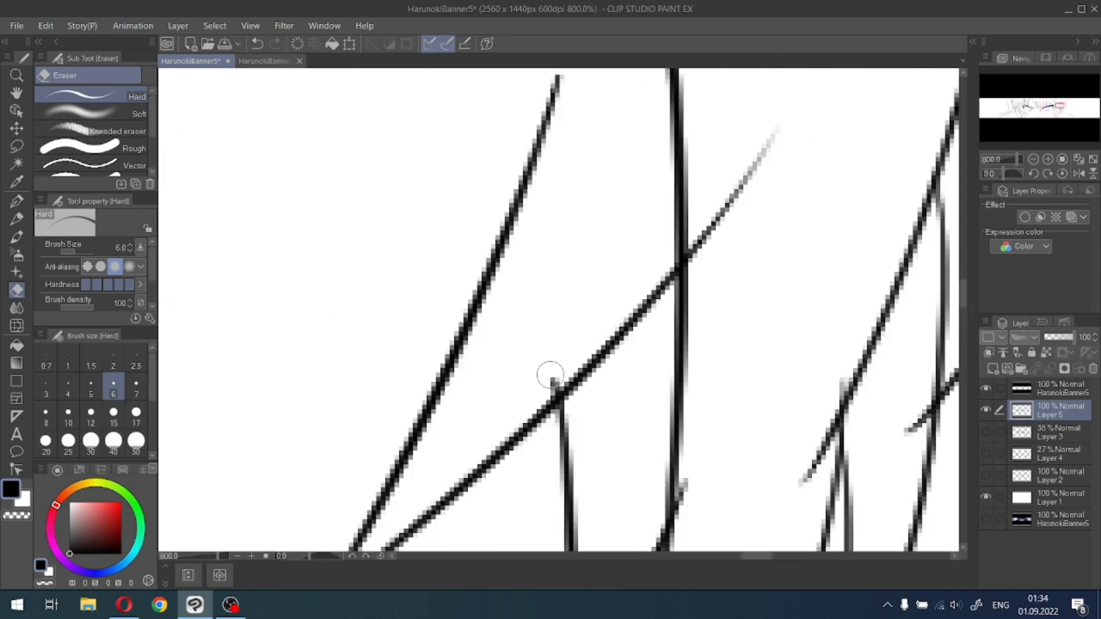
scroll(560, 386, "down", 4)
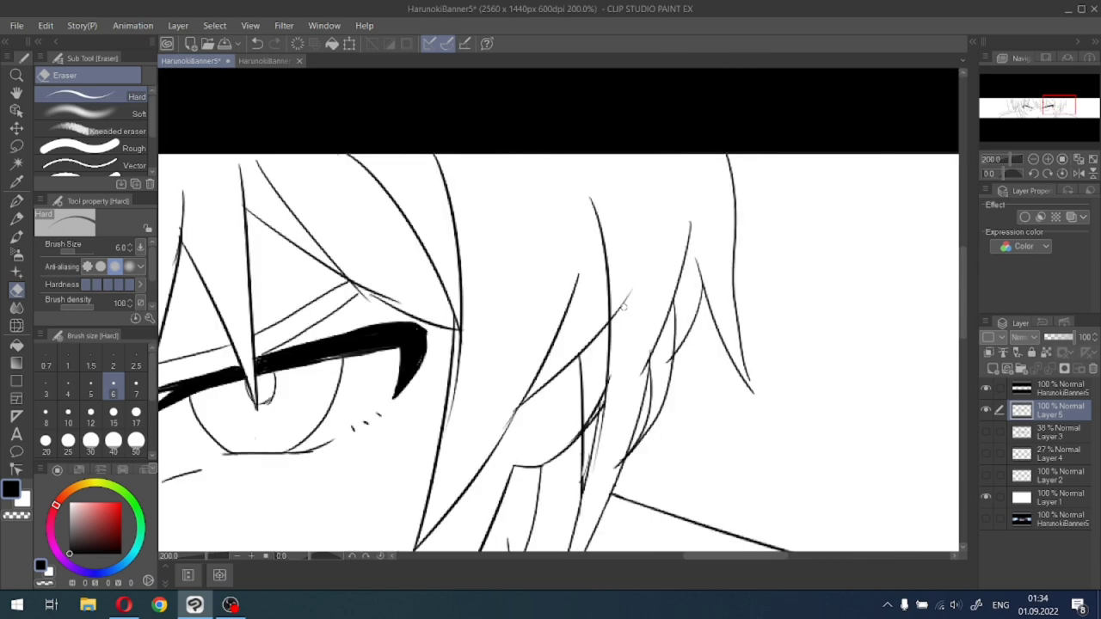
scroll(625, 306, "down", 1)
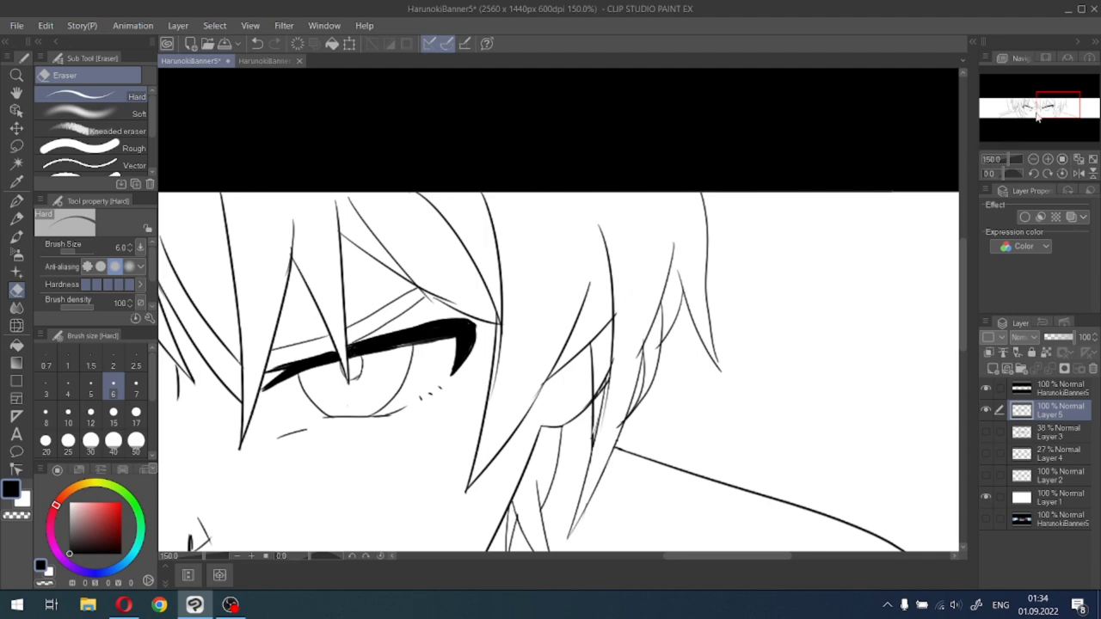
Erase the stray double strokes at the lower end of the curved bump on the shoulder beneath the long pointed shape.
mouse_move(1037, 118)
left_mouse_down()
mouse_move(1016, 103)
mouse_move(1012, 113)
mouse_move(1023, 111)
mouse_move(1009, 114)
left_mouse_up()
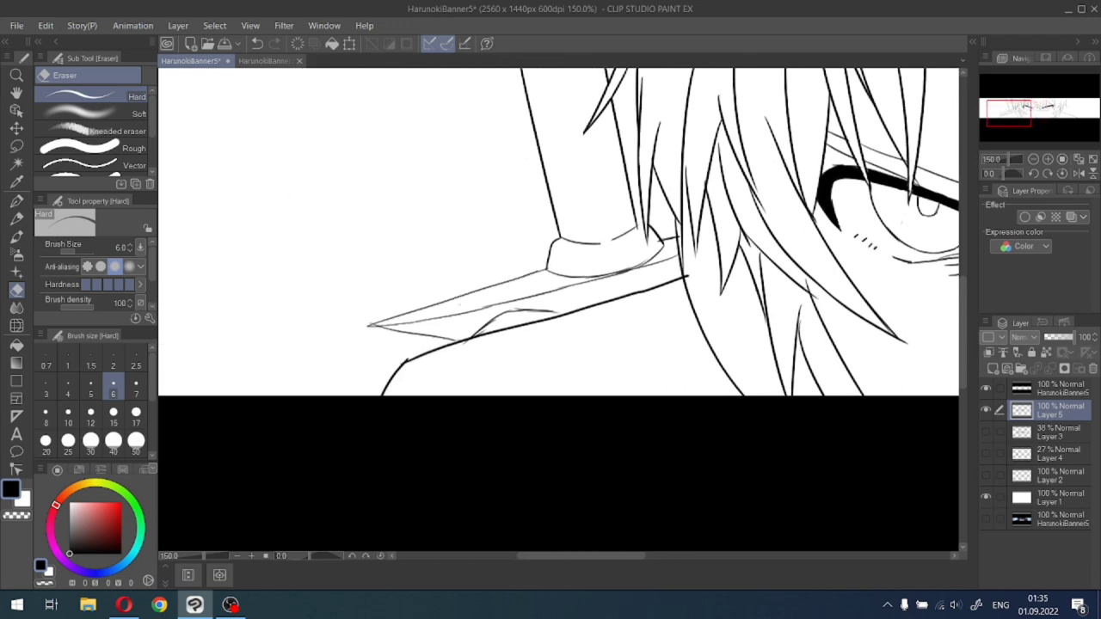
scroll(488, 312, "up", 3)
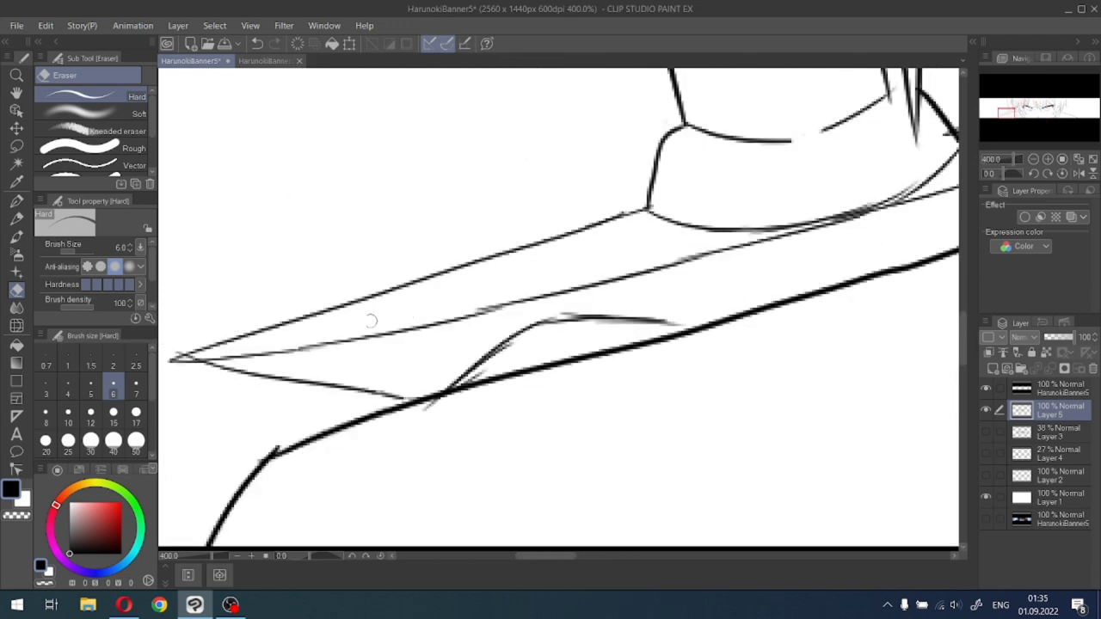
left_click_drag(424, 417, 438, 408)
mouse_move(490, 370)
left_mouse_down()
mouse_move(477, 372)
mouse_move(503, 353)
mouse_move(474, 380)
left_mouse_up()
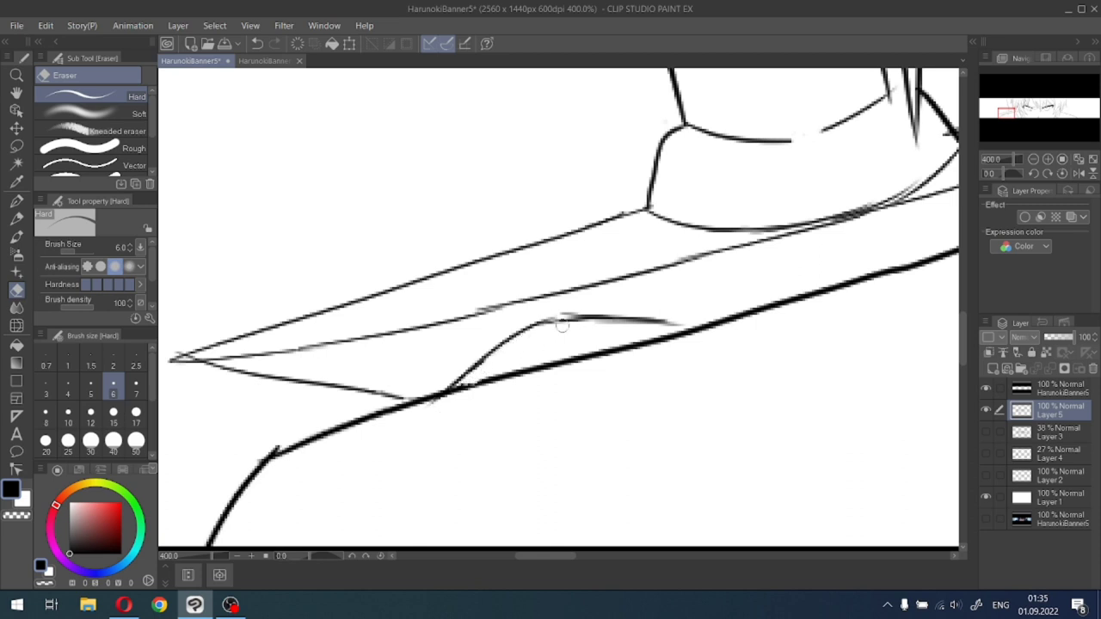
Draw a short G-pen stroke joining the curved bump's open end to the shoulder line.
left_click(16, 201)
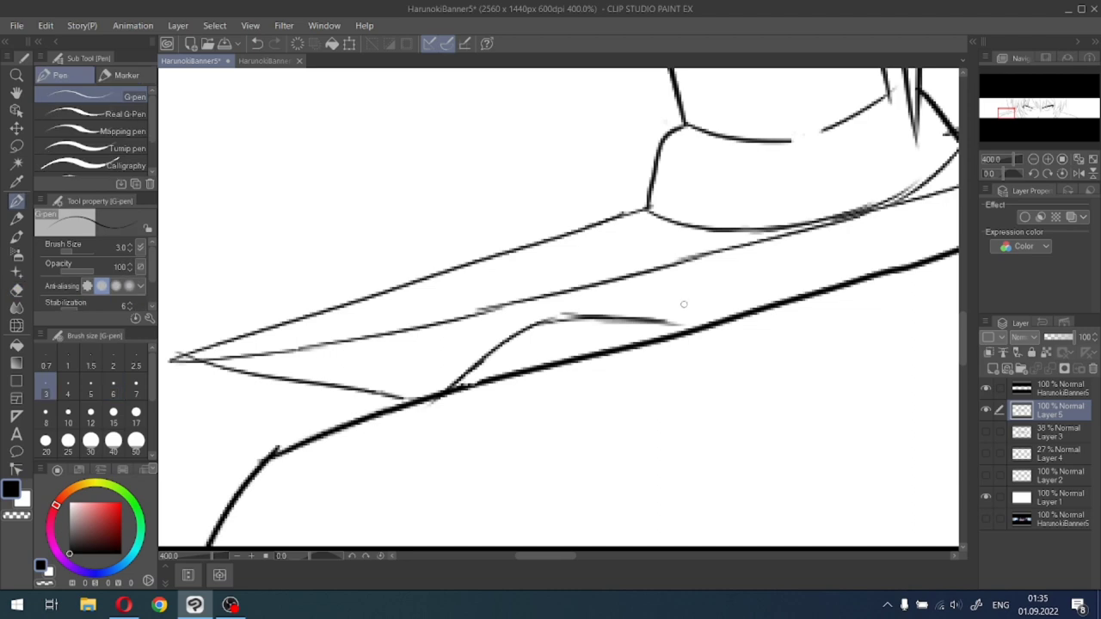
left_click_drag(657, 319, 692, 331)
scroll(663, 318, "down", 3)
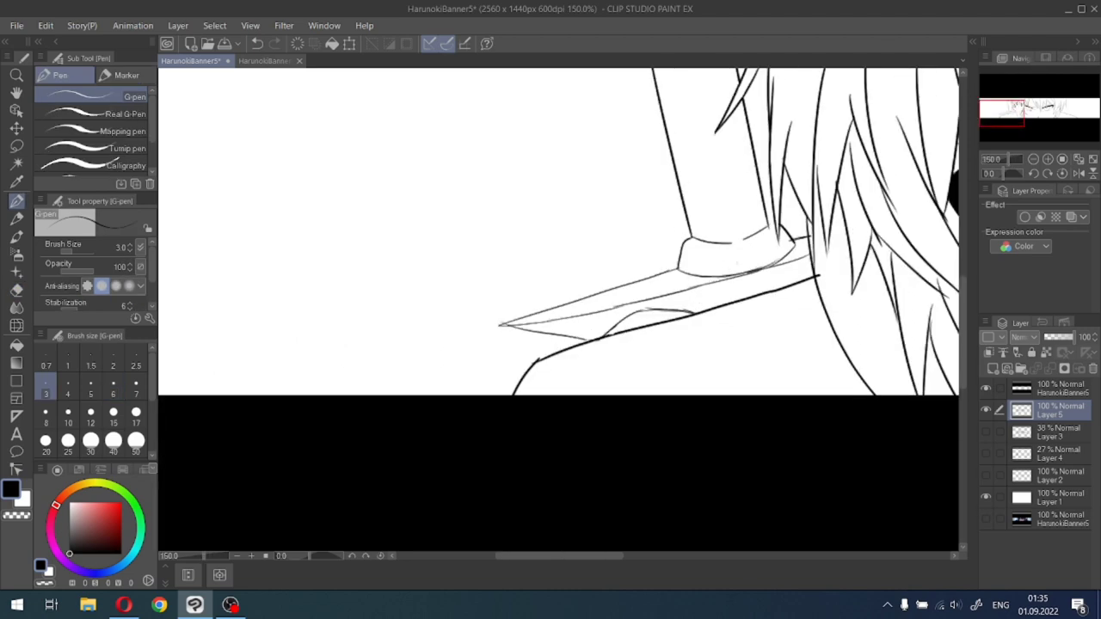
Bridge the gap between the crossing bang lines and the curved strand line above the right eye with short G-pen strokes.
mouse_move(1019, 108)
left_mouse_down()
mouse_move(1070, 105)
mouse_move(997, 109)
mouse_move(1027, 101)
mouse_move(1046, 109)
mouse_move(1035, 119)
left_mouse_up()
scroll(1017, 112, "up", 1)
scroll(1019, 110, "up", 2)
scroll(1028, 104, "down", 3)
scroll(1047, 110, "down", 1)
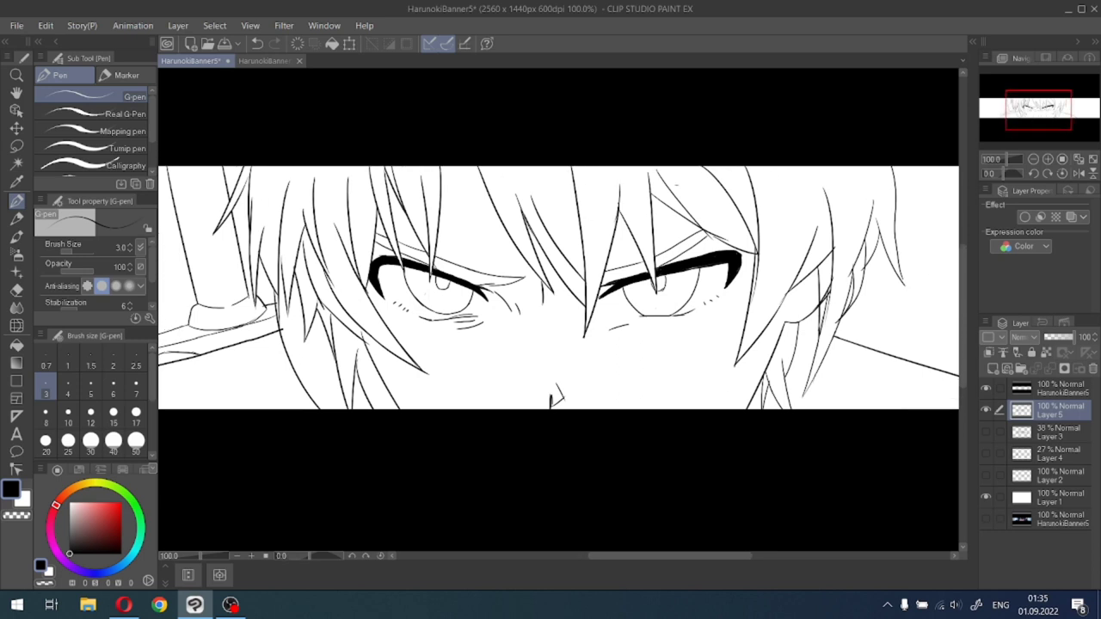
scroll(720, 180, "up", 4)
scroll(610, 418, "down", 1)
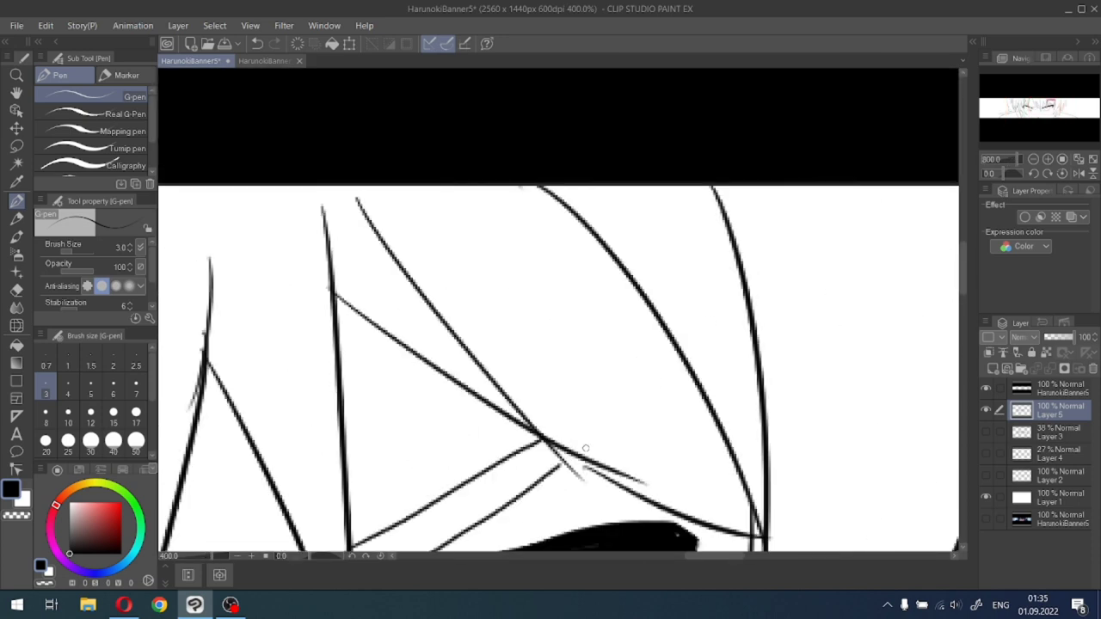
left_click_drag(574, 456, 640, 485)
left_click_drag(567, 454, 647, 492)
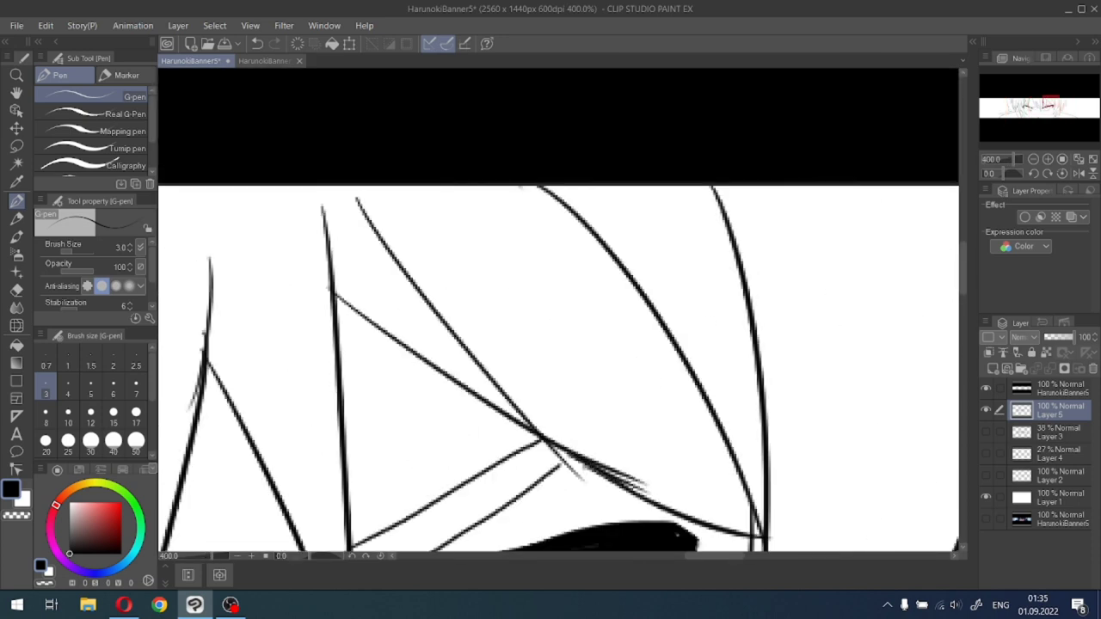
key("ctrl+z")
left_click_drag(582, 456, 644, 498)
Erase the overshooting stroke ends around the new join above the right eye with the hard eraser.
key("e")
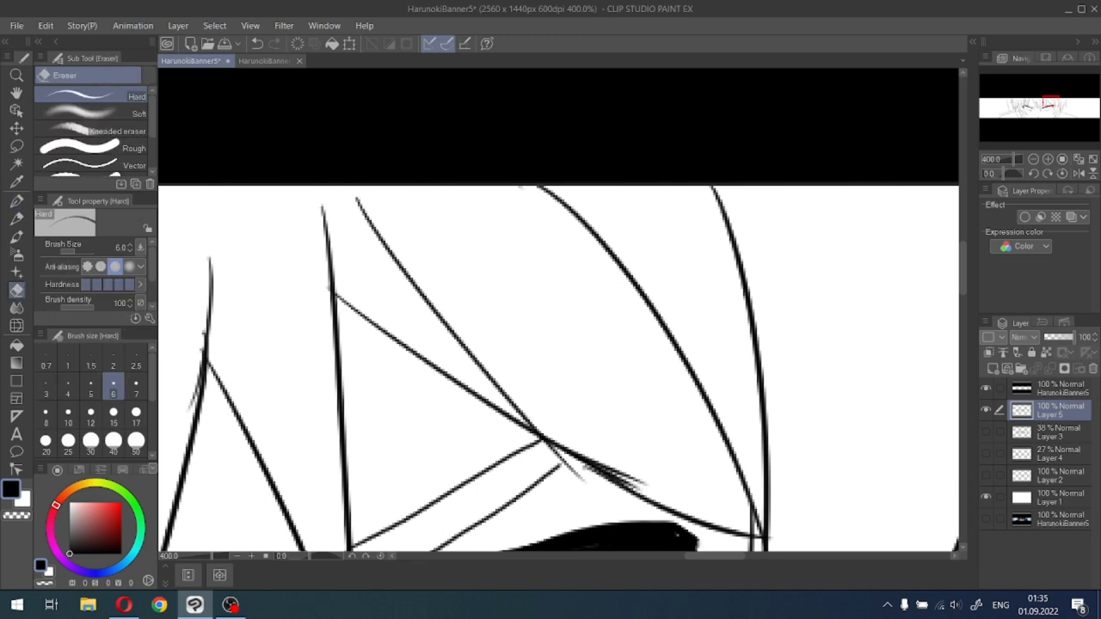
mouse_move(594, 461)
left_mouse_down()
mouse_move(655, 488)
mouse_move(638, 484)
left_mouse_up()
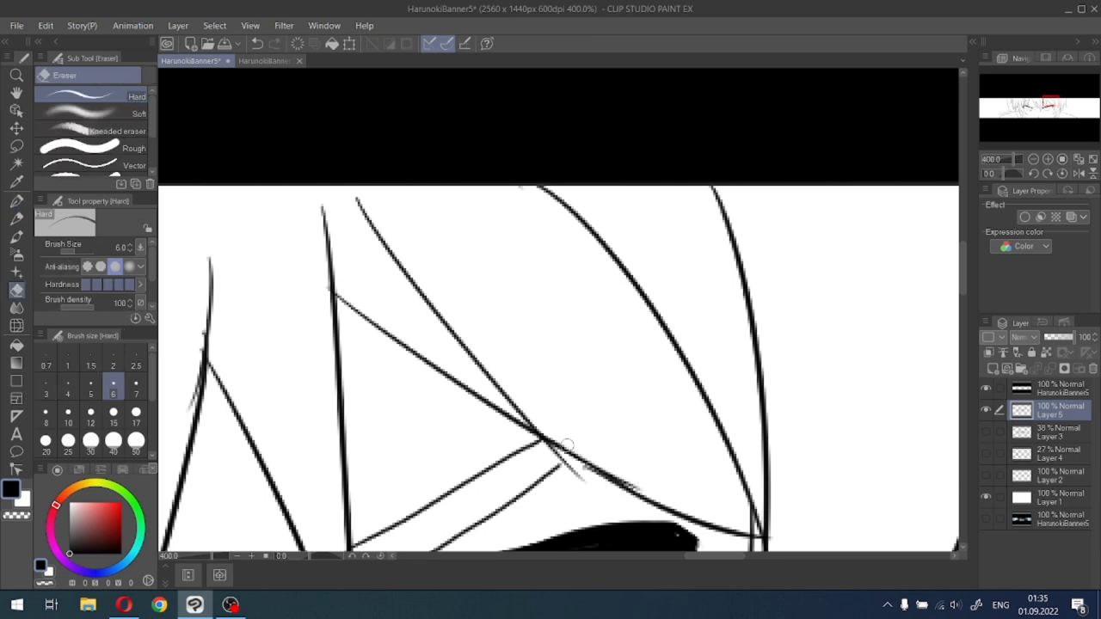
left_click_drag(565, 450, 641, 485)
scroll(617, 471, "down", 2)
scroll(1052, 112, "down", 4)
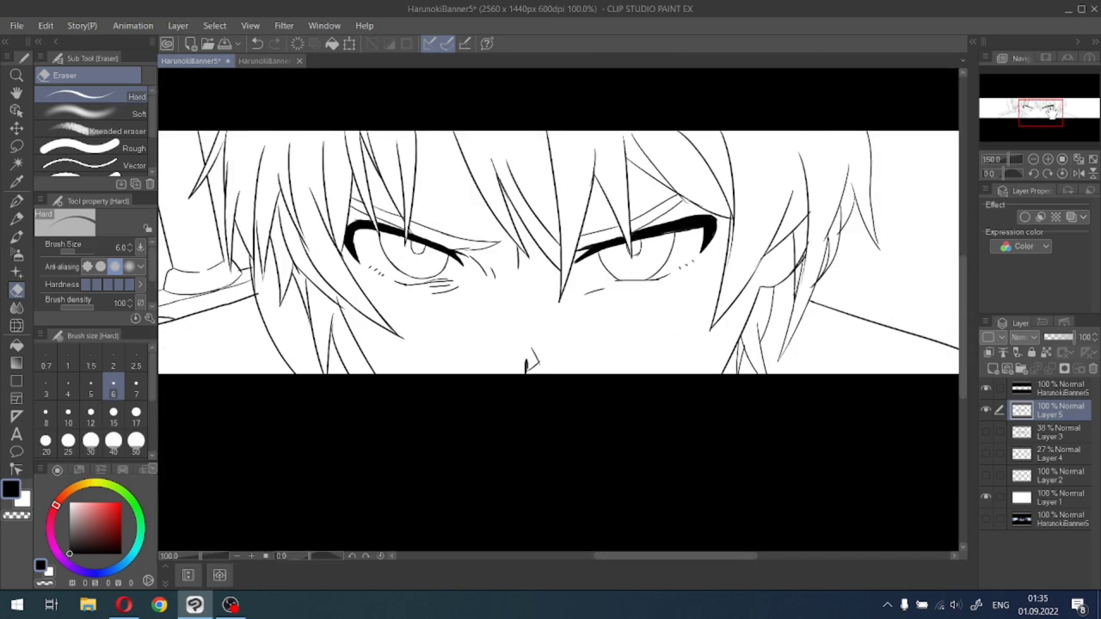
Add a new raster layer directly above Layer 3, beneath the line art layer.
mouse_move(1052, 112)
left_mouse_down()
mouse_move(1076, 108)
mouse_move(1033, 104)
mouse_move(1050, 107)
left_mouse_up()
key("ctrl+minus")
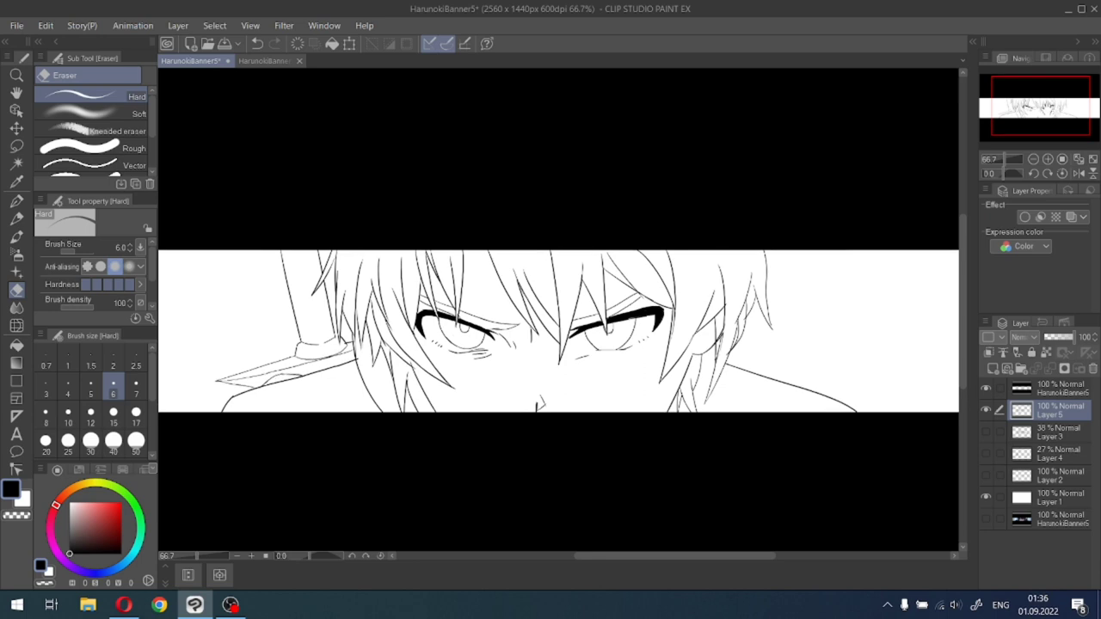
scroll(1043, 114, "up", 1)
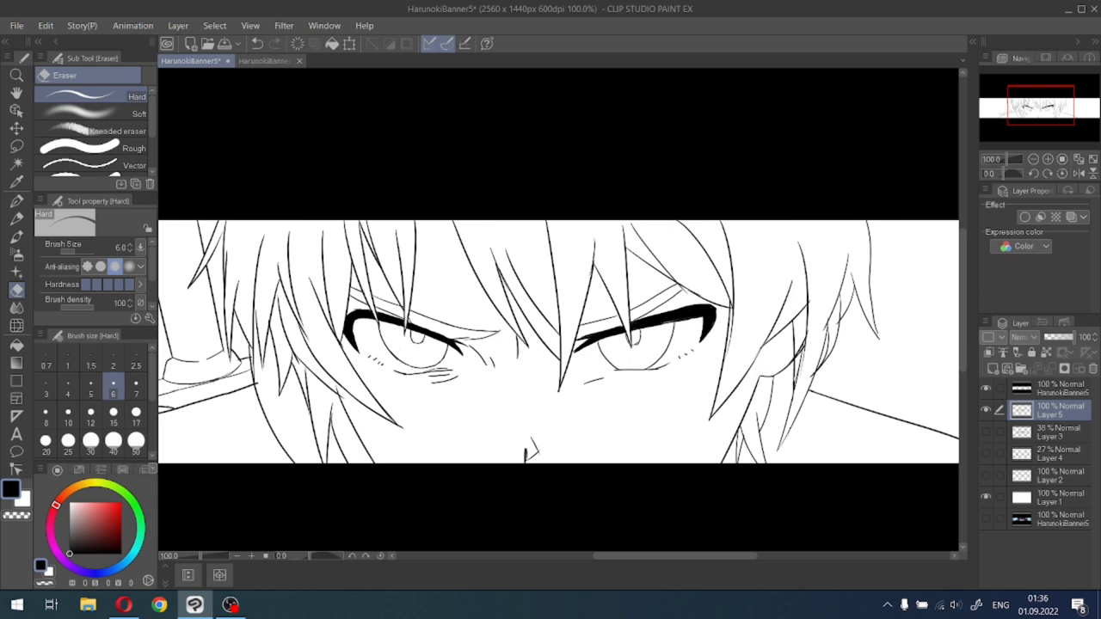
left_click(1029, 438)
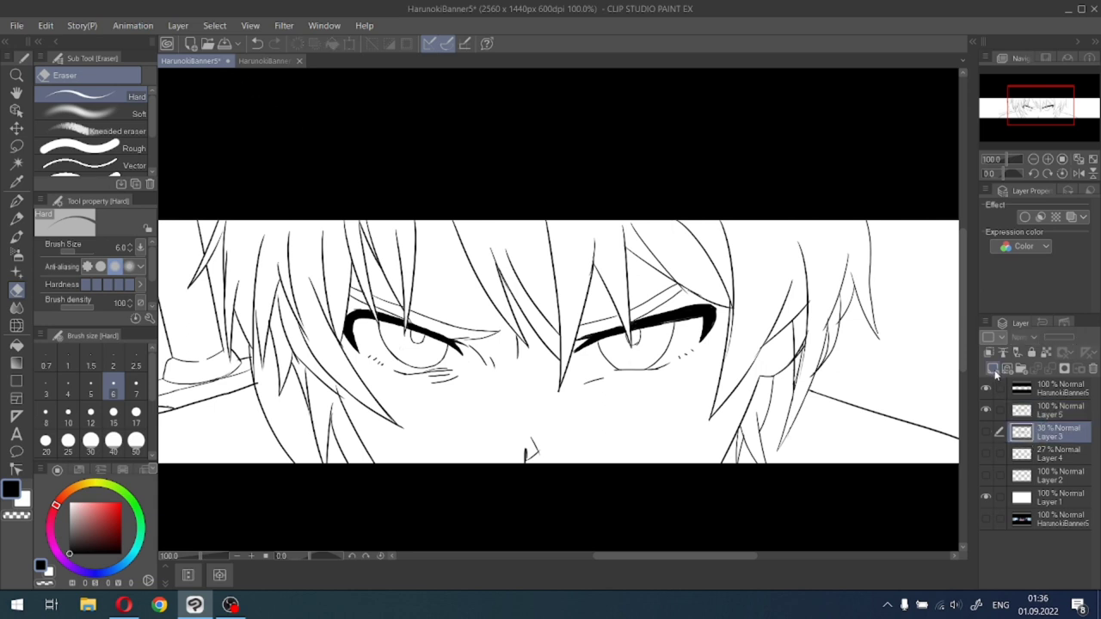
left_click(993, 369)
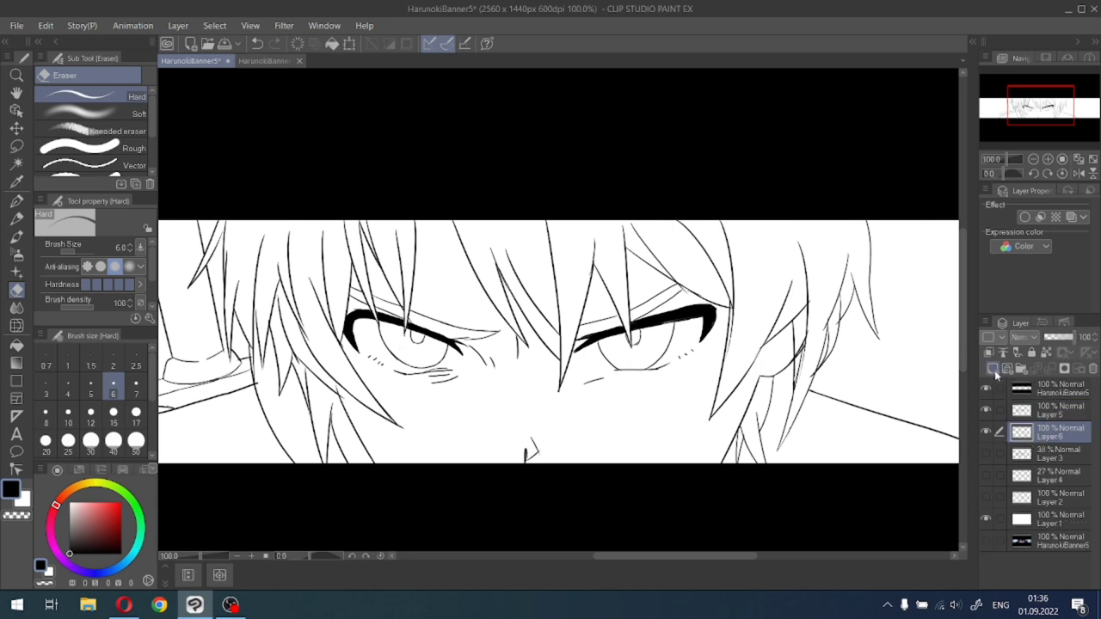
Check the line art with the white Layer 1 briefly hidden, and switch to the coloured HarunokiBanner5.png document.
left_click(987, 520)
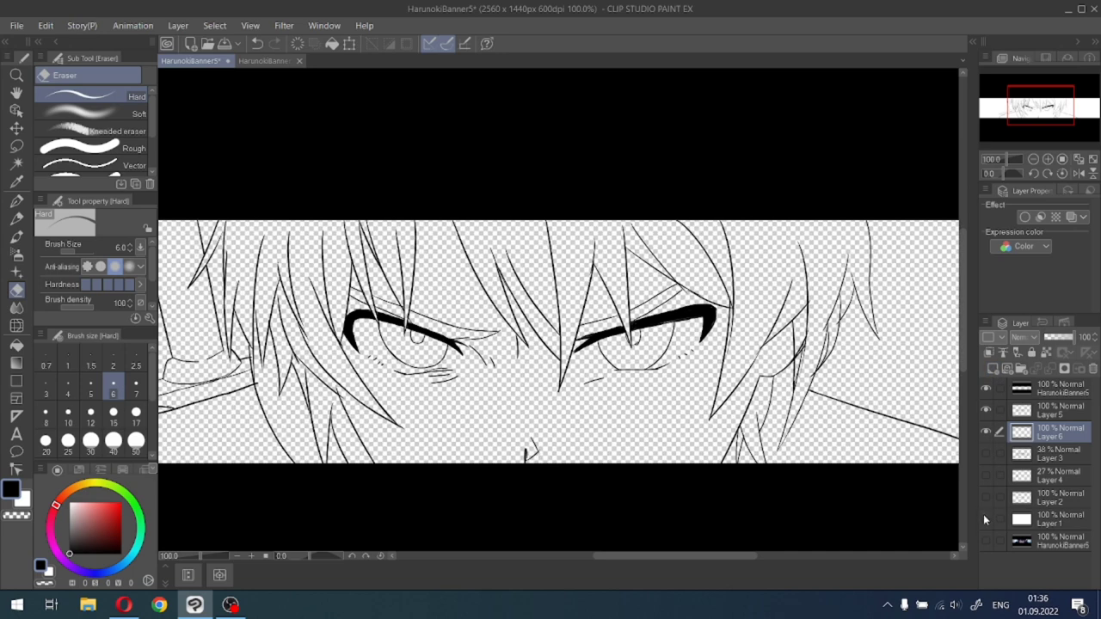
left_click(987, 520)
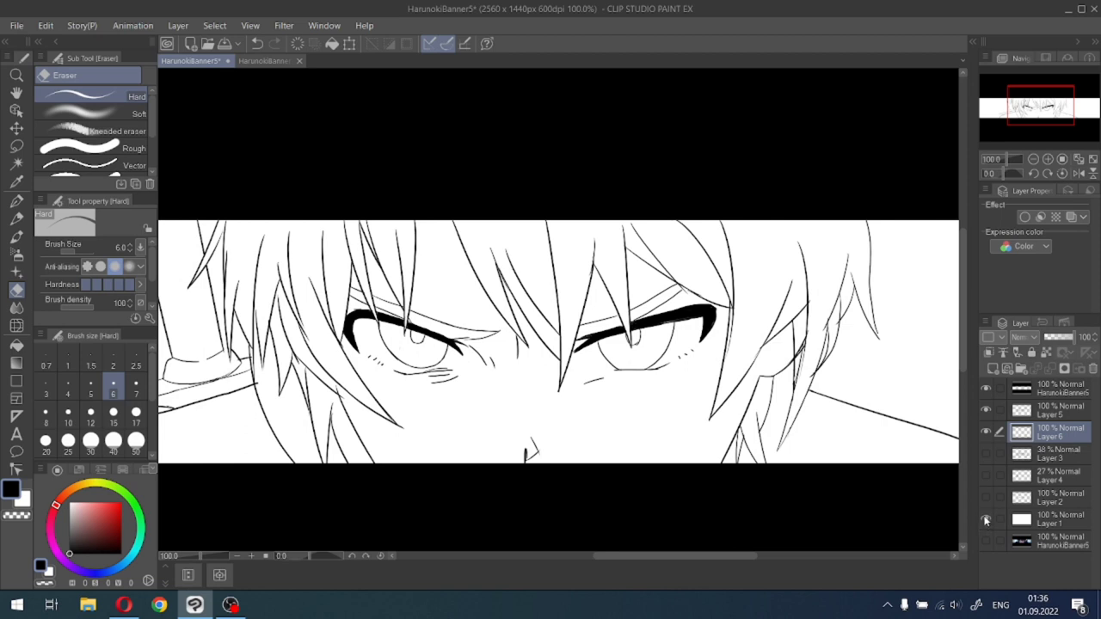
left_click(1011, 520)
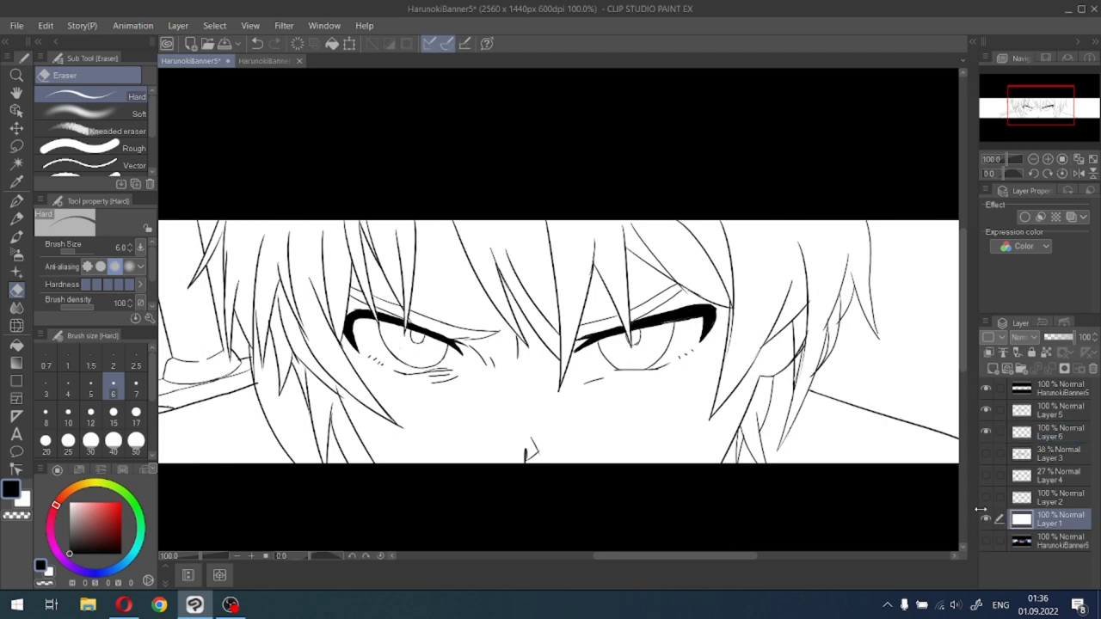
left_click(263, 61)
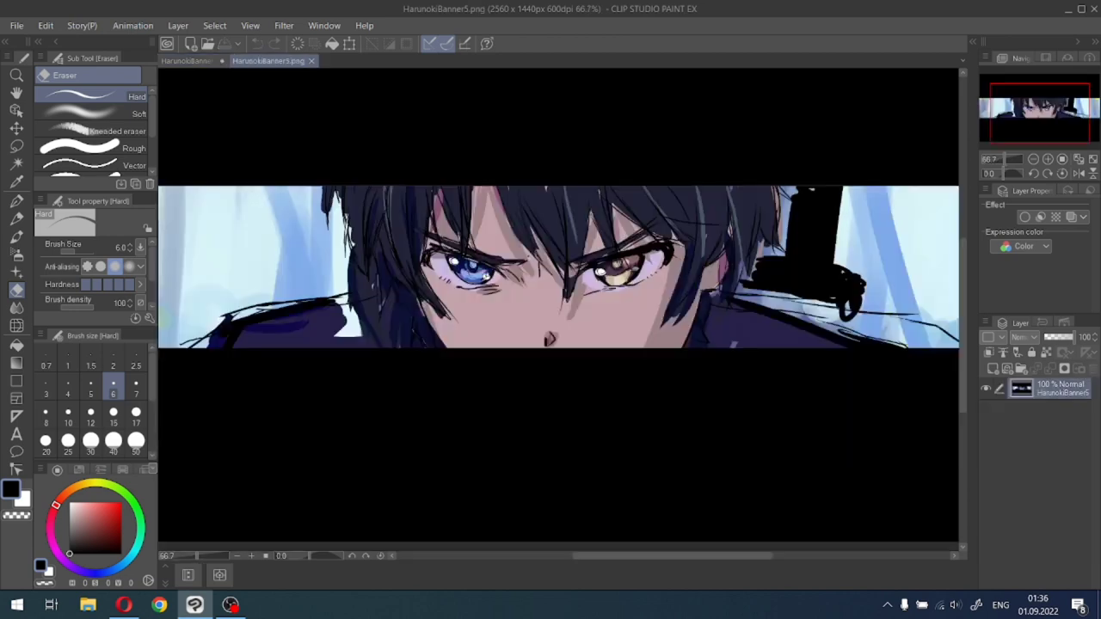
Sample the pale blue background colour from the coloured banner and switch back to the line art document with the G-pen at size 40.
left_click(256, 237, "alt")
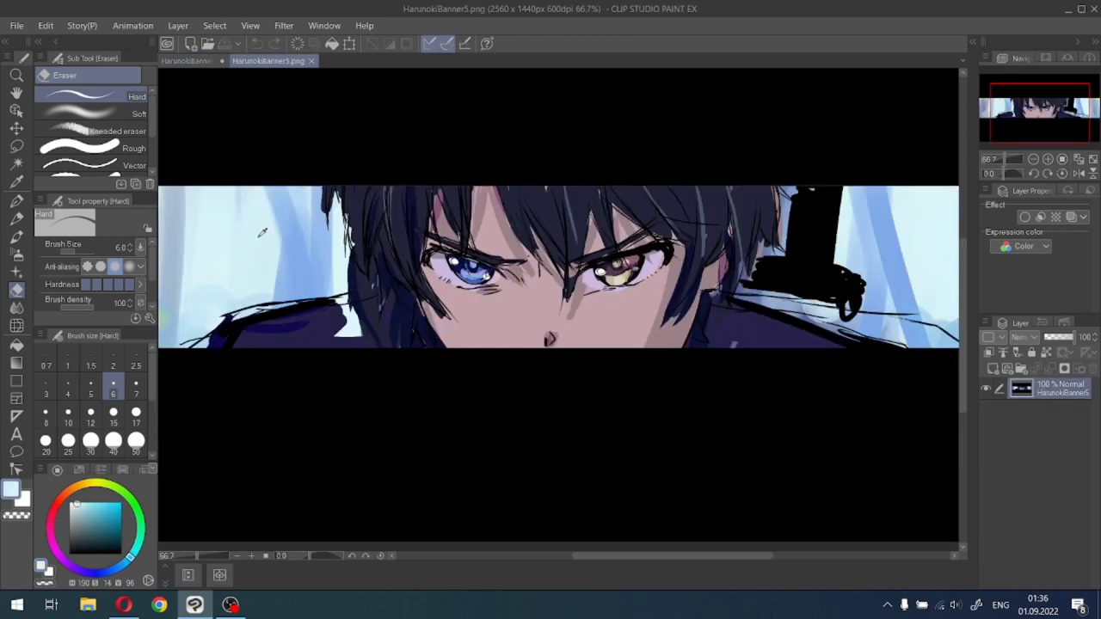
left_click(197, 61)
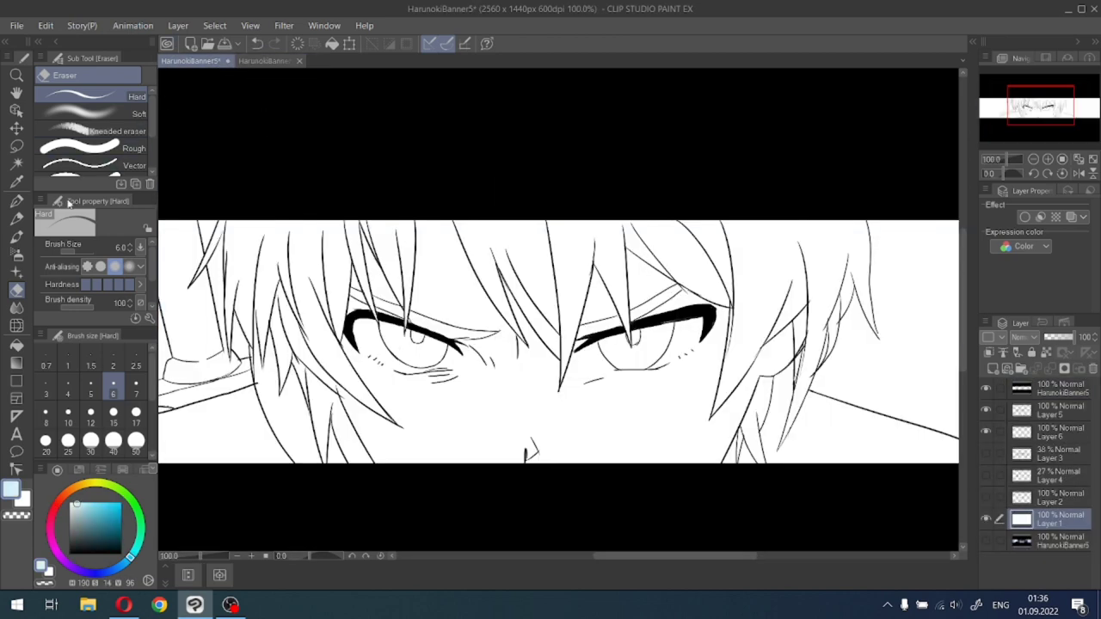
left_click(16, 203)
left_click(113, 441)
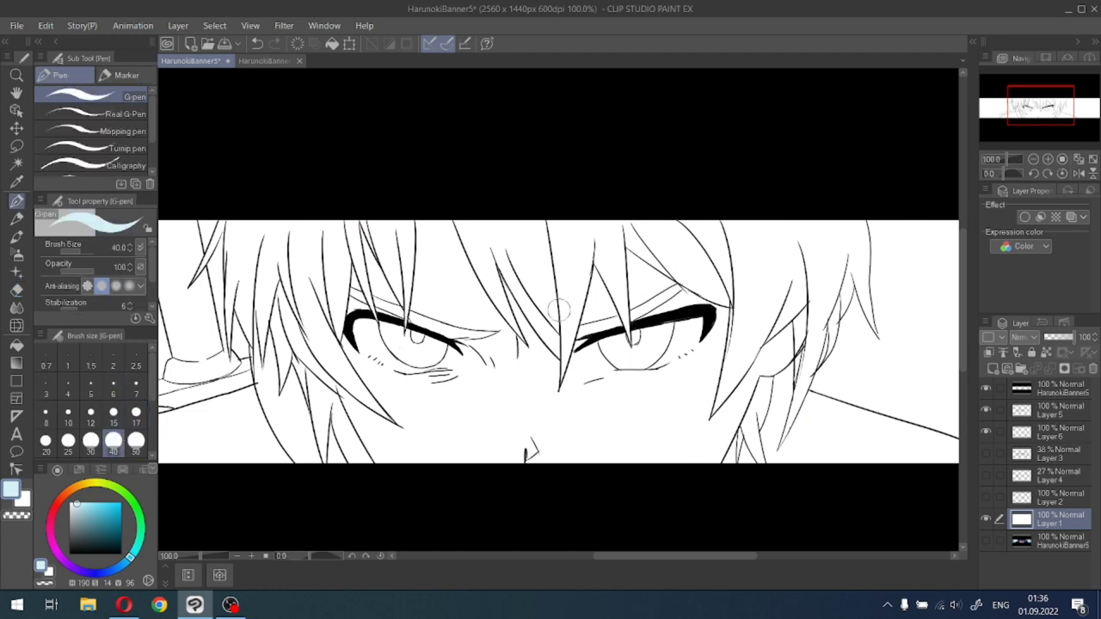
Paint the whole banner strip on Layer 1 pale blue using the G-pen at size 300.
left_click_drag(1029, 96, 1027, 104)
key("ctrl+minus")
key("ctrl+minus")
key("ctrl+minus")
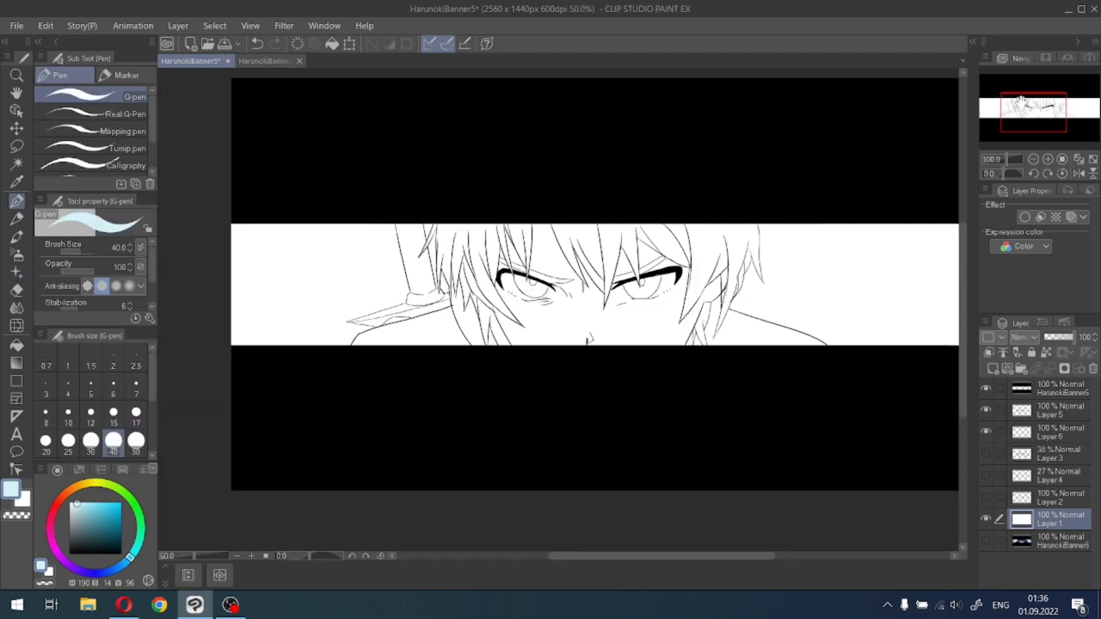
scroll(410, 249, "up", 1)
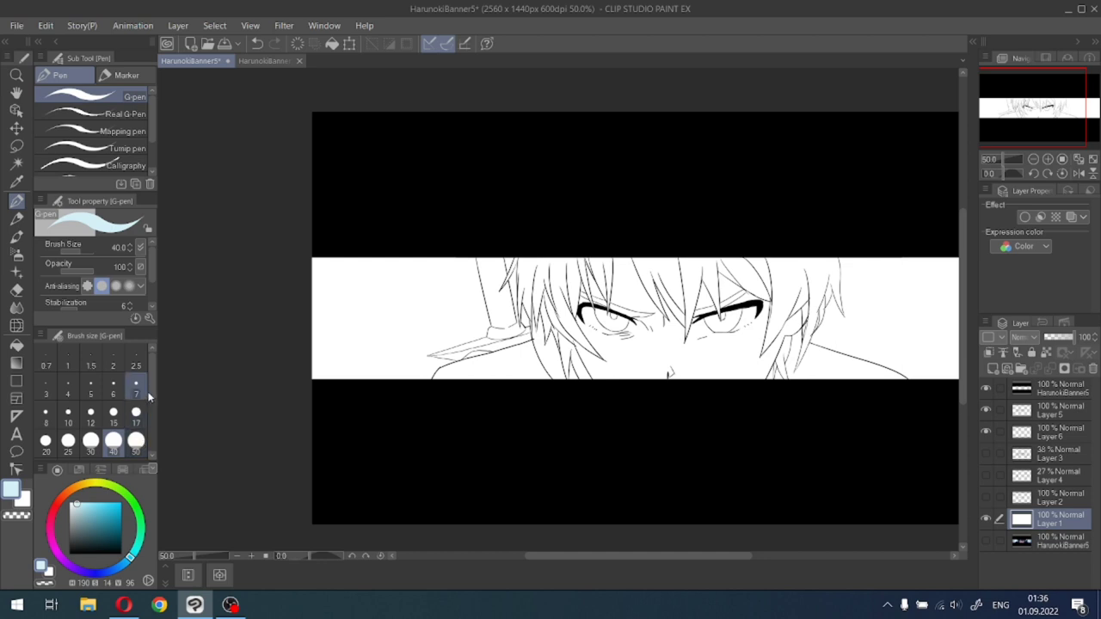
scroll(152, 414, "down", 2)
scroll(152, 414, "down", 1)
left_click(136, 430)
mouse_move(353, 249)
left_mouse_down()
mouse_move(343, 278)
mouse_move(360, 260)
mouse_move(374, 290)
mouse_move(419, 297)
mouse_move(345, 301)
mouse_move(305, 280)
mouse_move(395, 349)
mouse_move(406, 401)
mouse_move(454, 407)
mouse_move(623, 258)
mouse_move(670, 256)
mouse_move(657, 450)
mouse_move(823, 251)
mouse_move(790, 351)
mouse_move(811, 382)
mouse_move(895, 274)
left_mouse_up()
left_click_drag(1020, 145, 1053, 146)
mouse_move(774, 250)
left_mouse_down()
mouse_move(771, 197)
mouse_move(852, 201)
mouse_move(913, 188)
mouse_move(761, 372)
mouse_move(865, 345)
mouse_move(842, 377)
mouse_move(826, 336)
left_mouse_up()
scroll(1068, 109, "up", 4)
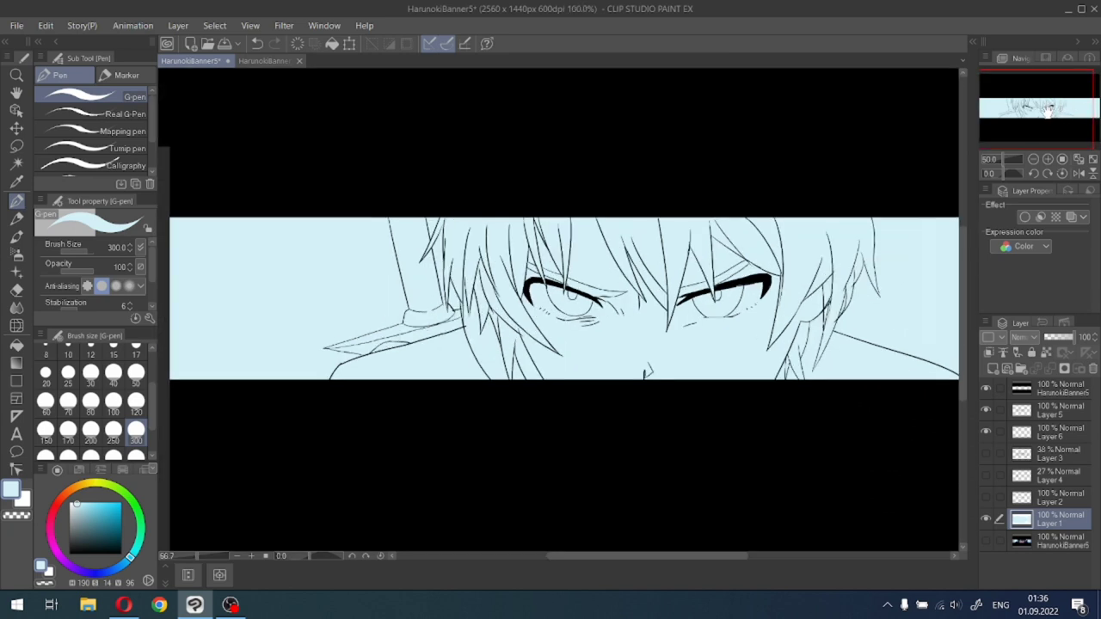
Identify the line art layer by toggling the visibility of Layers 5 and 6, and make Layer 6 the active layer.
left_click_drag(1038, 117, 1035, 114)
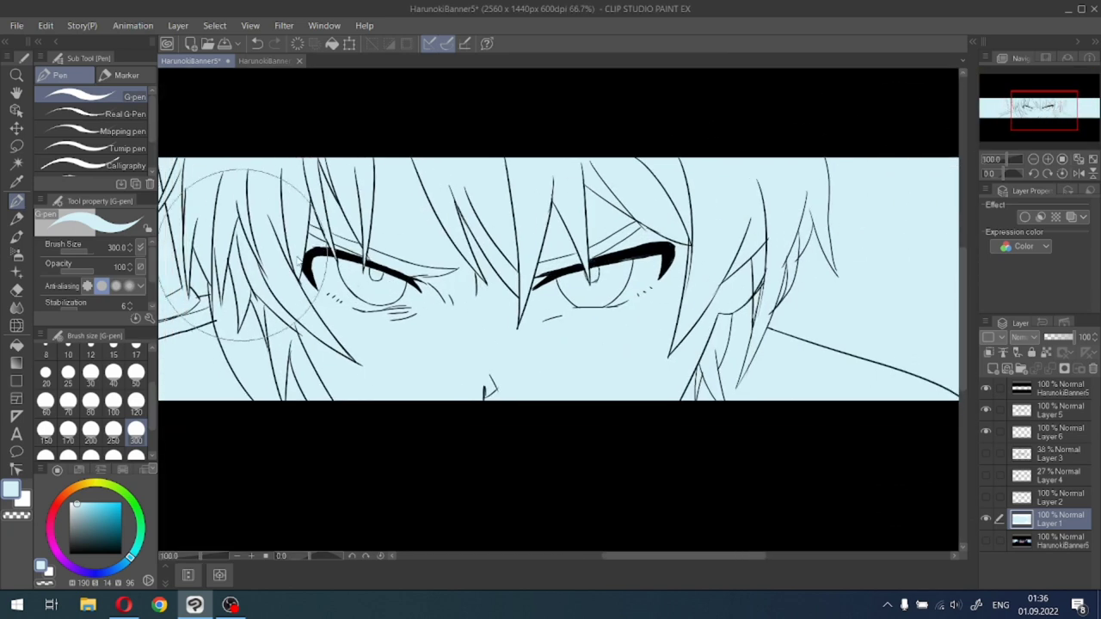
scroll(248, 253, "down", 1)
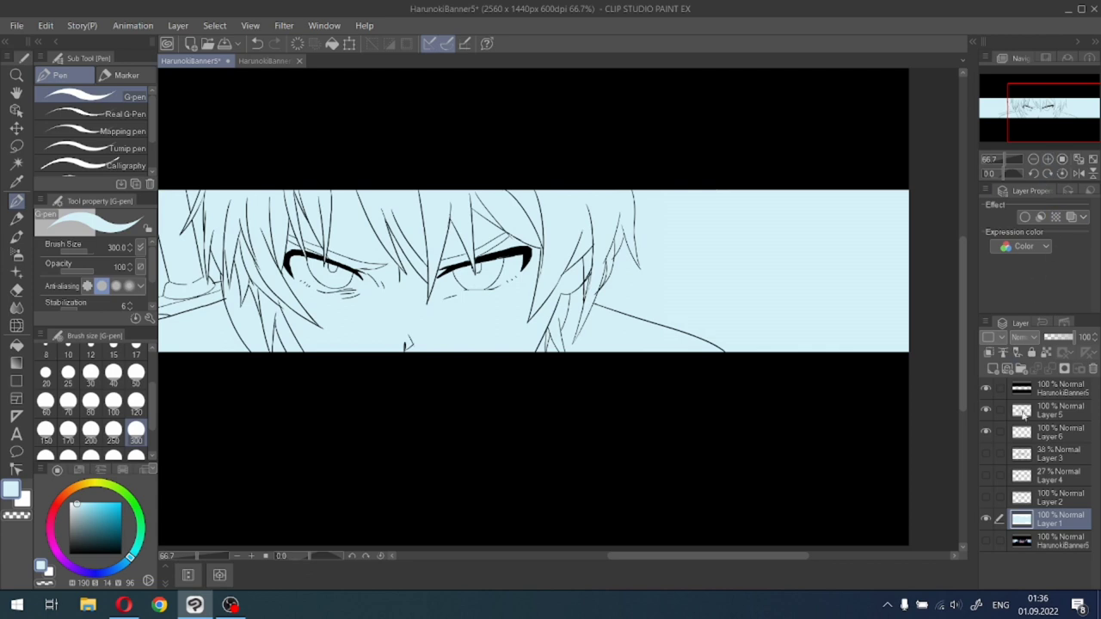
left_click(985, 410)
left_click(985, 411)
left_click(1024, 428)
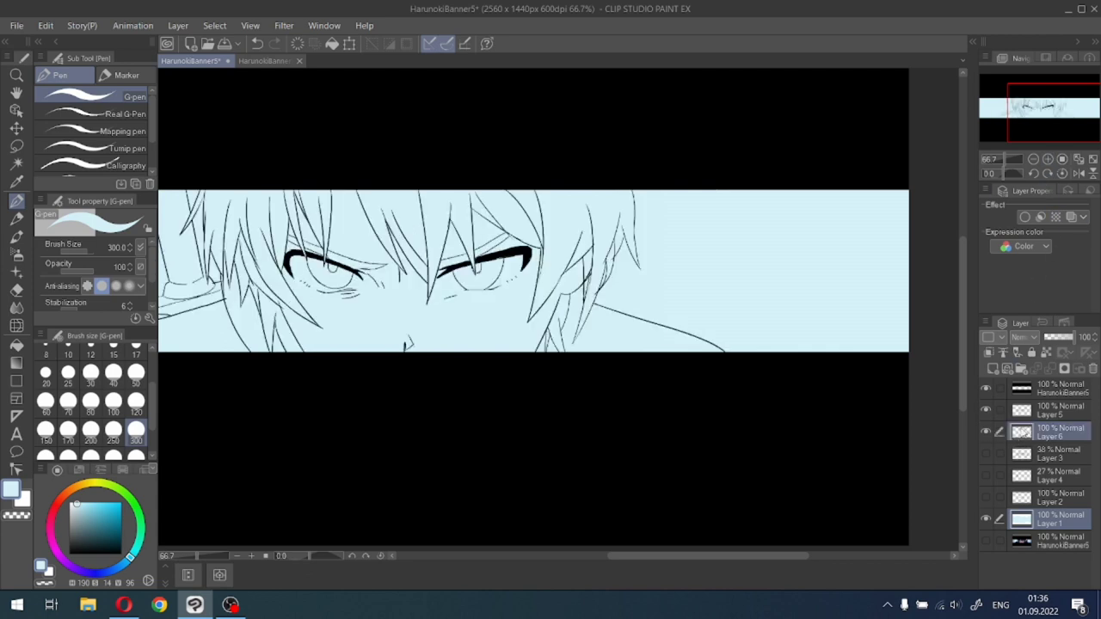
left_click(988, 429)
left_click(987, 430)
Try to auto-select single hair sections on Layer 6 with the selection referring to the editing layer only.
left_click_drag(1054, 111, 1042, 102)
scroll(1042, 107, "up", 1)
key("w")
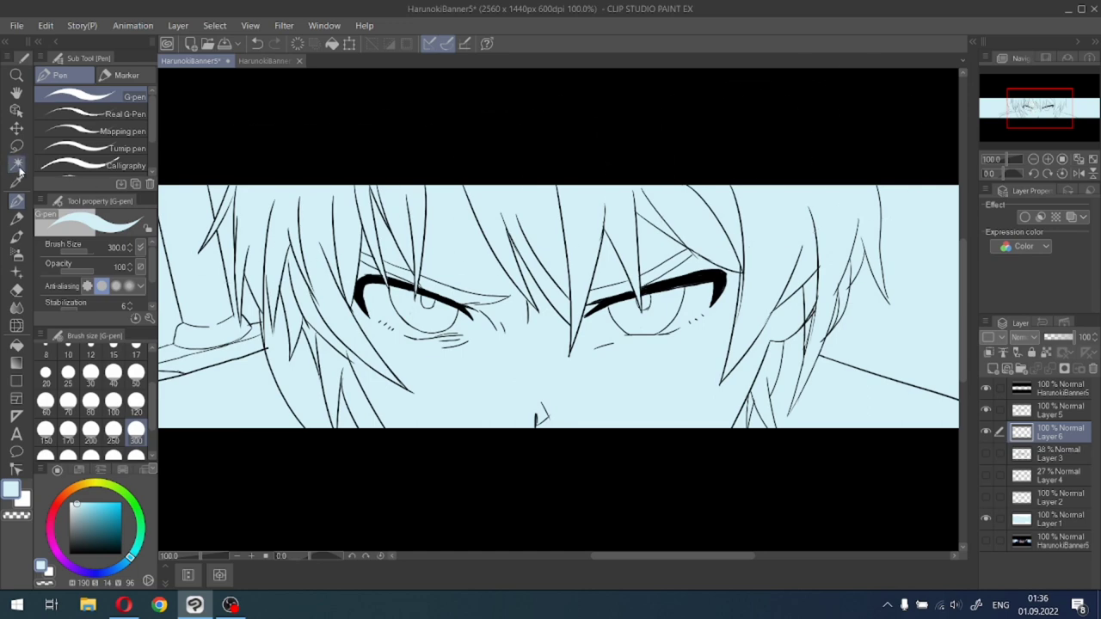
scroll(651, 224, "up", 1)
scroll(638, 219, "down", 1)
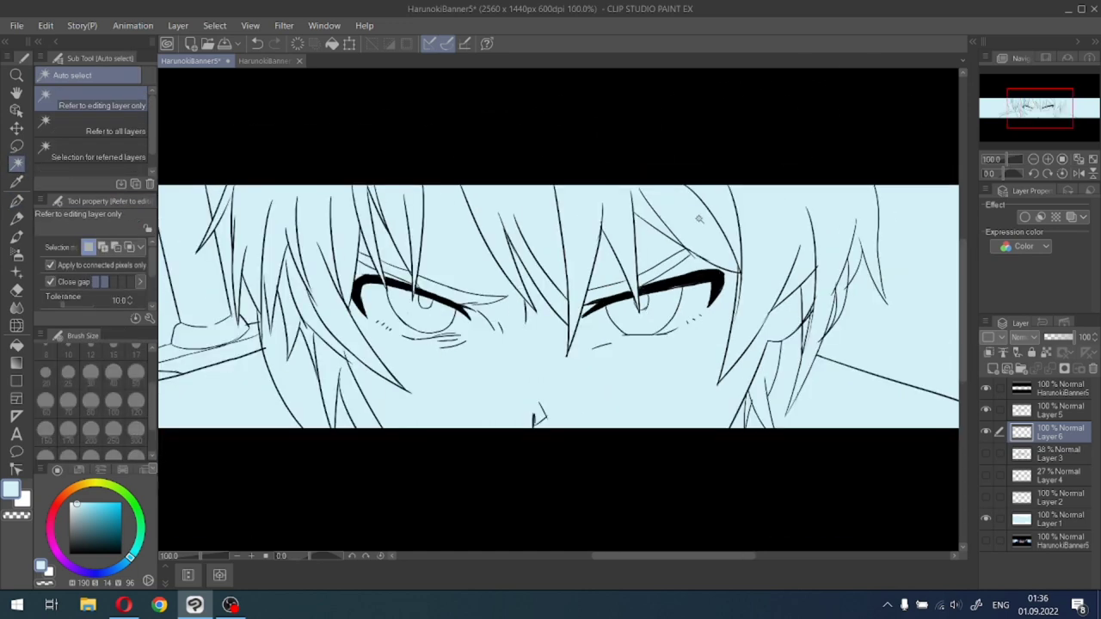
scroll(805, 263, "up", 1)
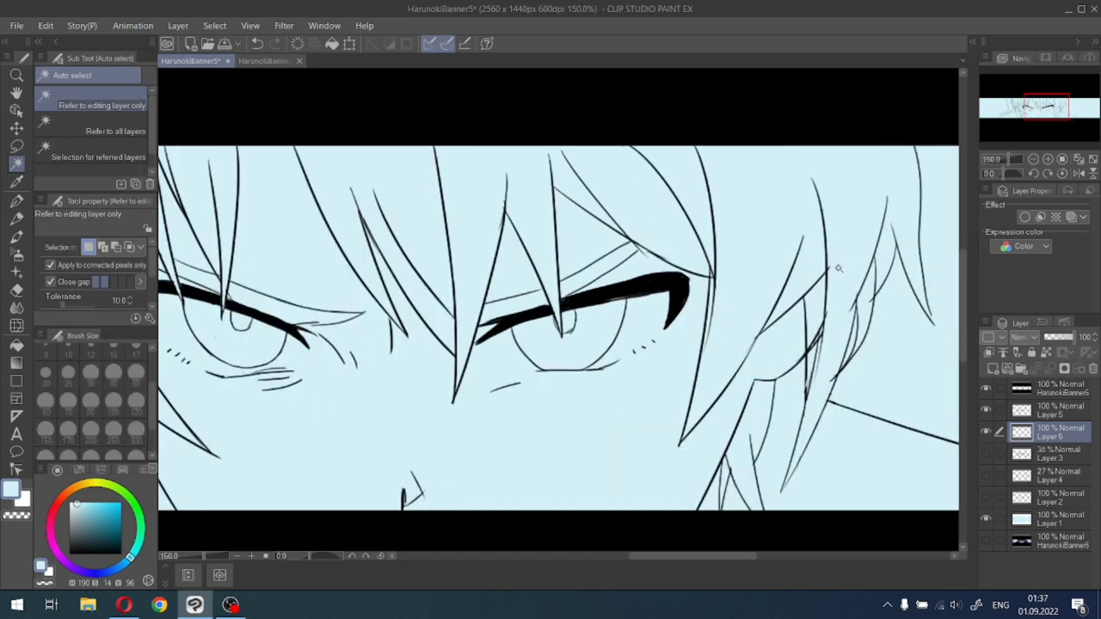
scroll(839, 268, "down", 2)
mouse_move(1036, 120)
left_mouse_down()
mouse_move(1024, 119)
mouse_move(1035, 112)
left_mouse_up()
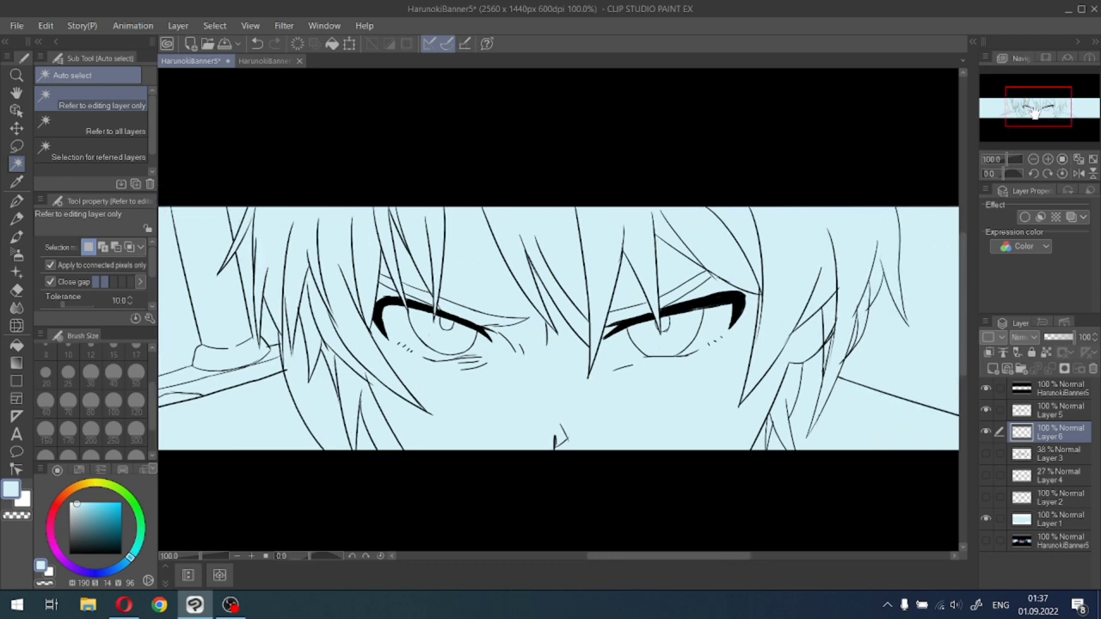
left_click(534, 228)
scroll(542, 262, "up", 2)
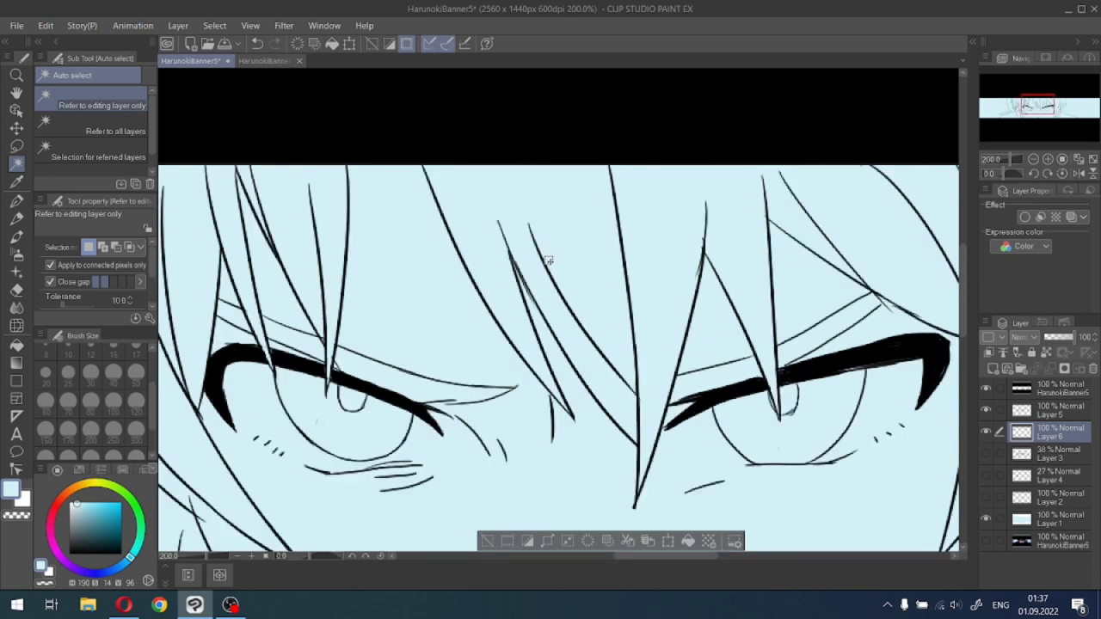
scroll(511, 375, "down", 1)
left_click(466, 539)
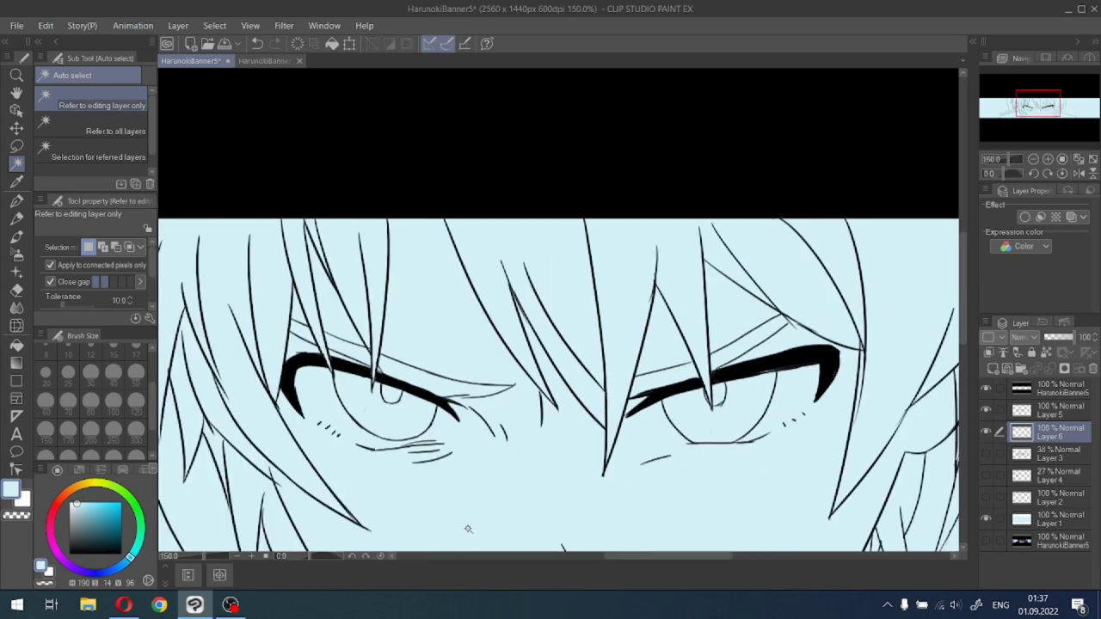
left_click(987, 411)
left_click(987, 411)
left_click(353, 262)
left_click(460, 541)
Auto-select the central bang section with reference to all layers, and check its outline with Layer 5 briefly hidden.
left_click(104, 129)
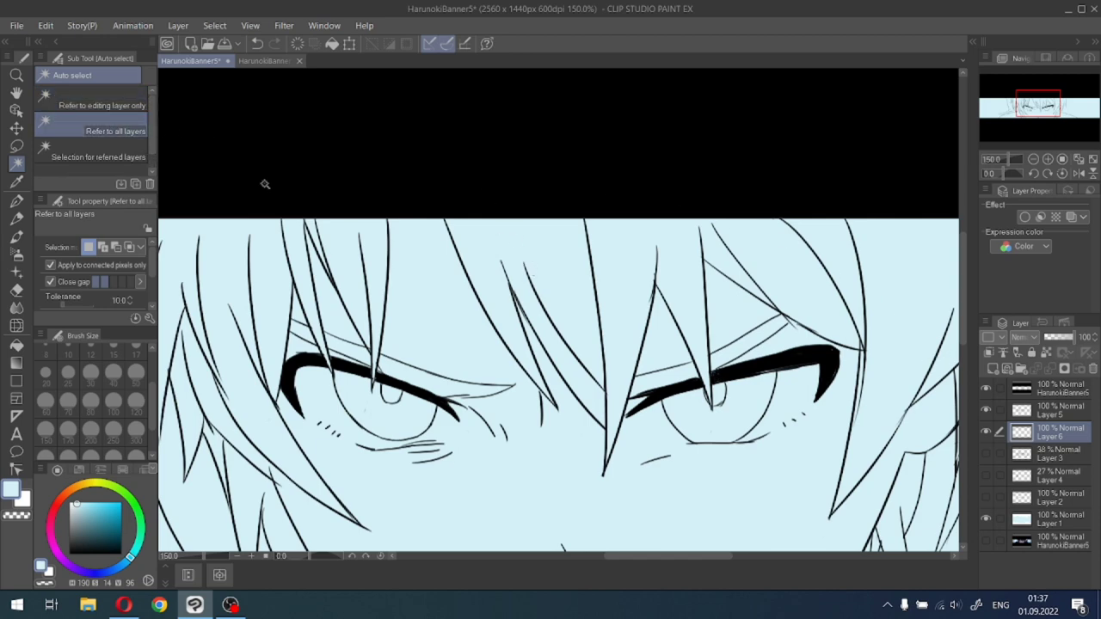
left_click(521, 251)
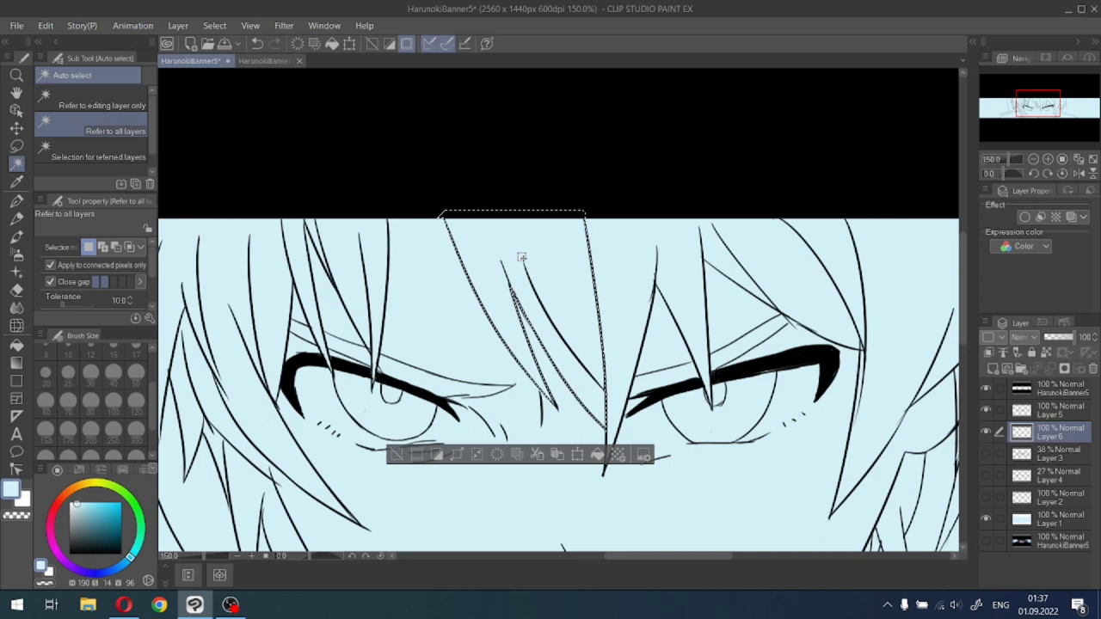
left_click(503, 297)
left_click(987, 411)
left_click(987, 411)
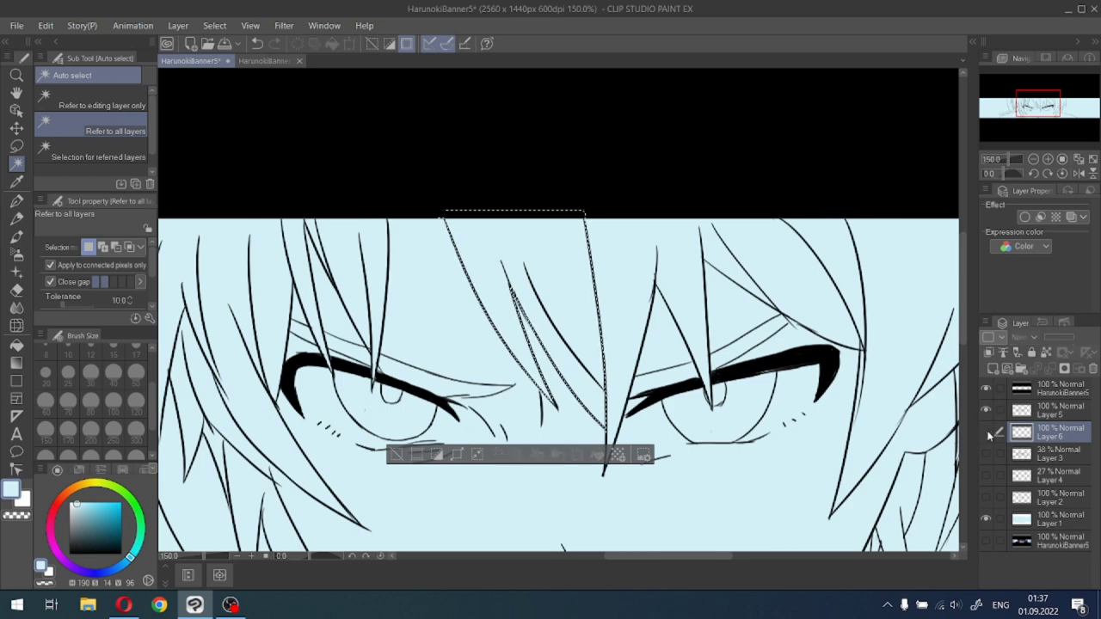
left_click(987, 412)
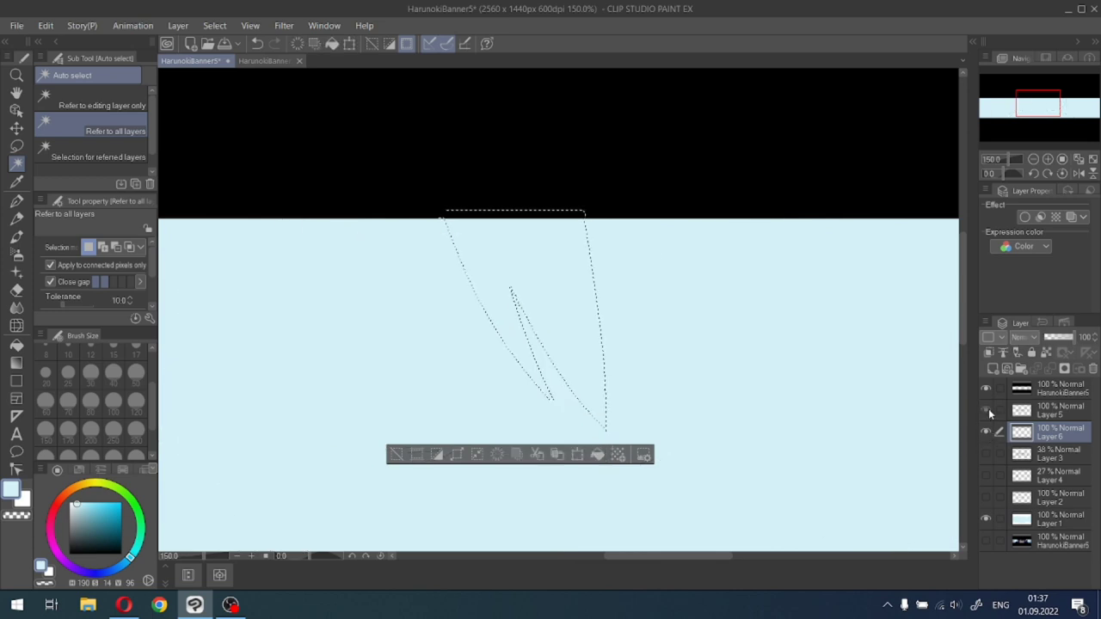
left_click(987, 411)
Sample the dark navy hair colour from the coloured HarunokiBanner5.png and return to the line art document.
left_click(264, 62)
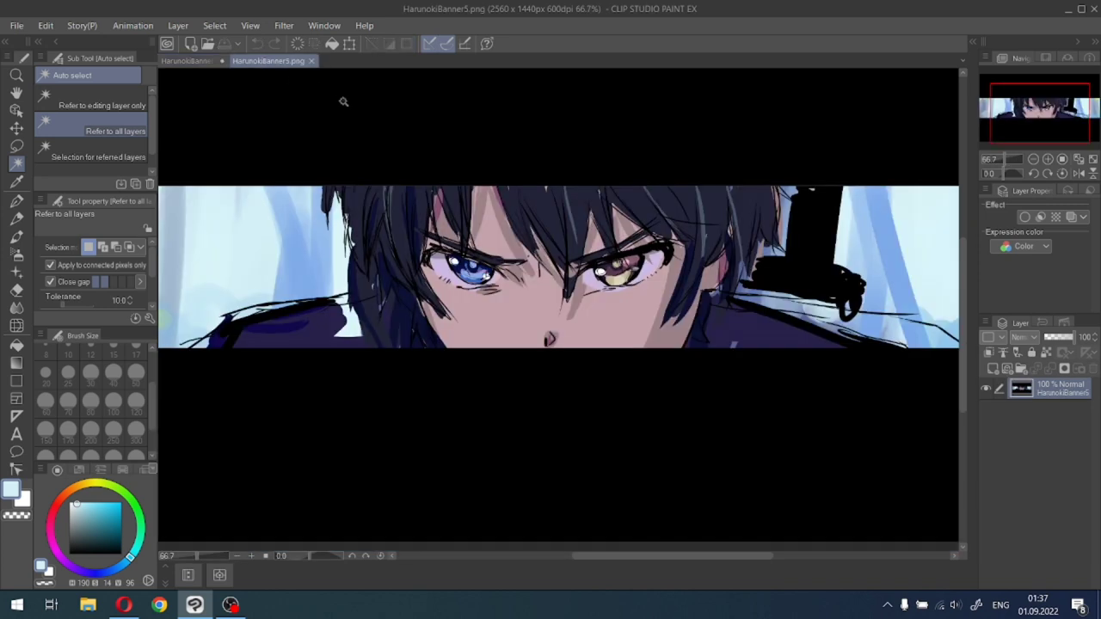
left_click(531, 196, "alt")
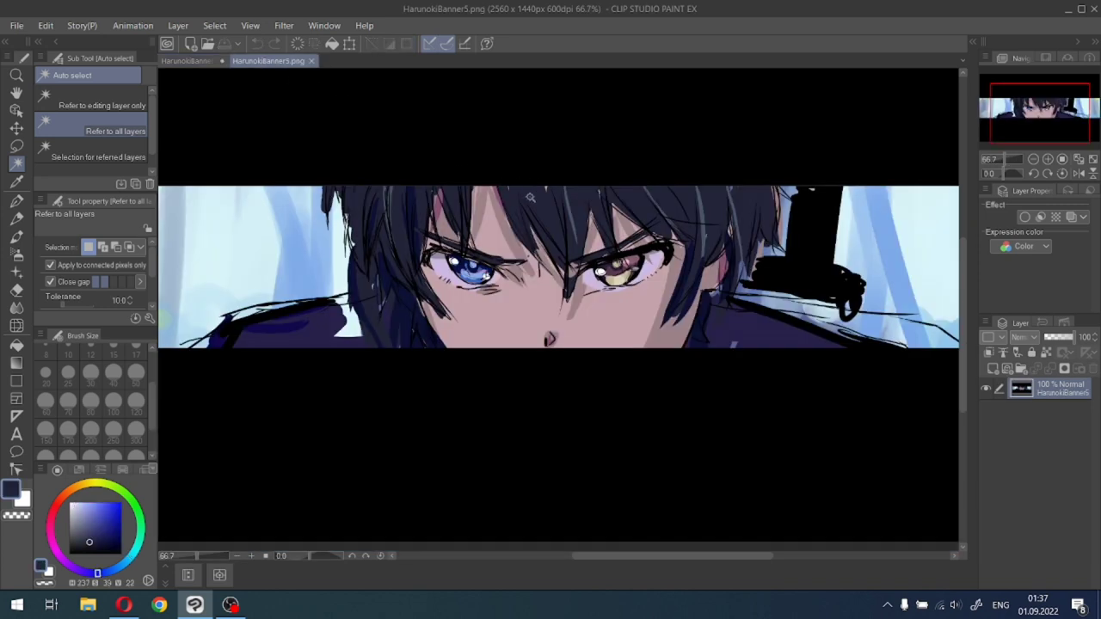
left_click(186, 62)
Paint the selected central bang section dark navy on Layer 6 with the size 300 G-pen, and deselect it.
key("p")
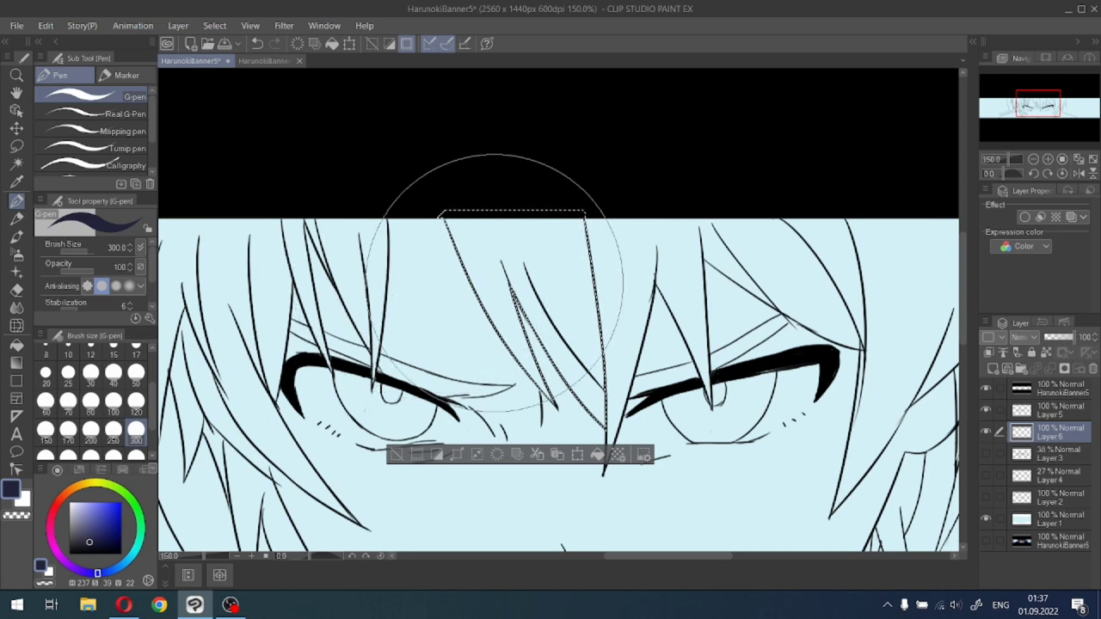
mouse_move(504, 250)
left_mouse_down()
mouse_move(529, 348)
mouse_move(506, 214)
mouse_move(504, 276)
mouse_move(596, 387)
mouse_move(549, 199)
mouse_move(560, 315)
left_mouse_up()
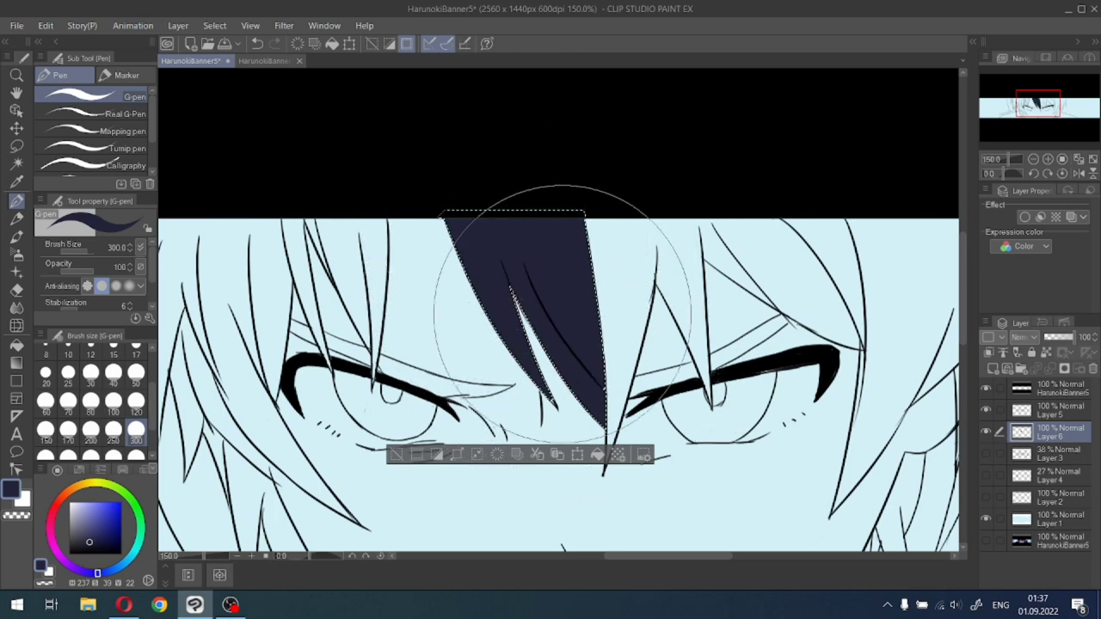
left_click(396, 453)
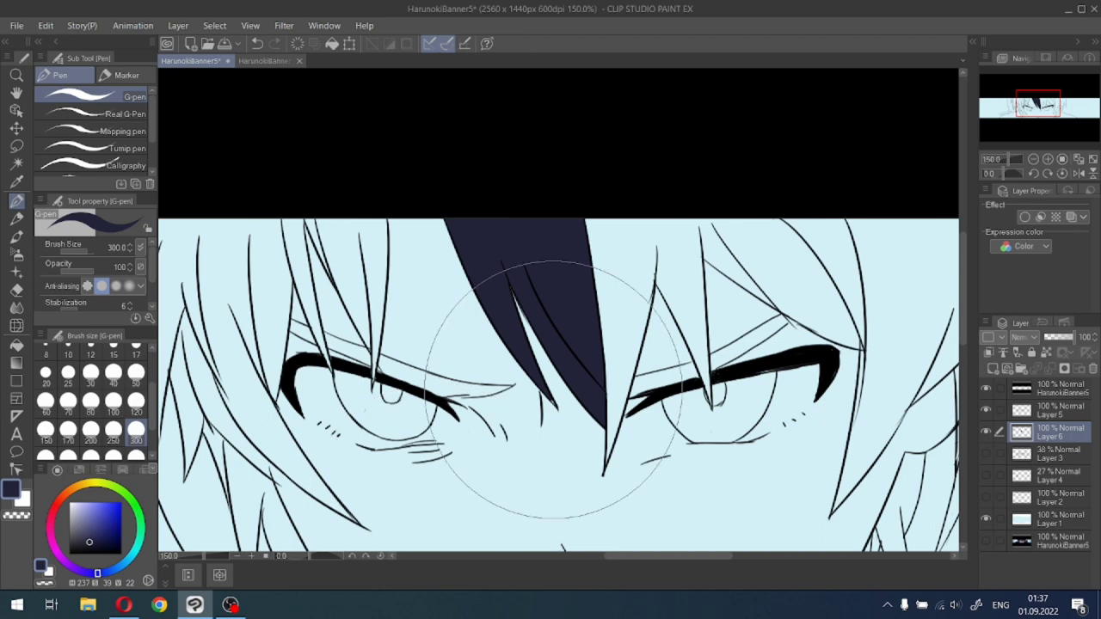
scroll(529, 344, "up", 6)
scroll(366, 344, "down", 6)
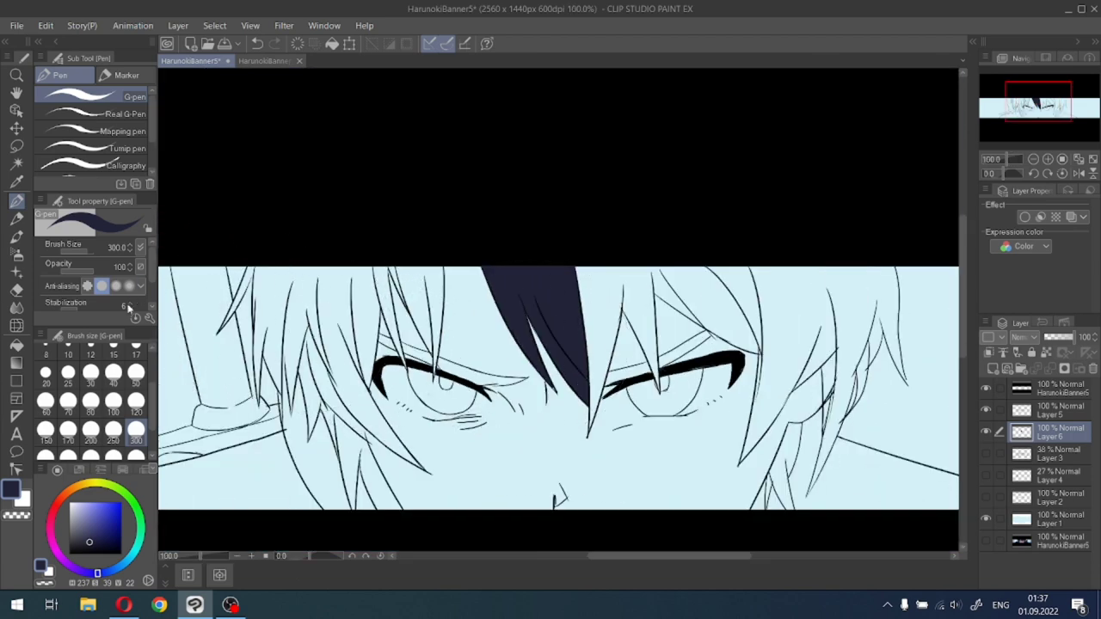
Try to fill the left hair section using the Fill tool that refers only to the editing layer, and undo the fill.
left_click(16, 345)
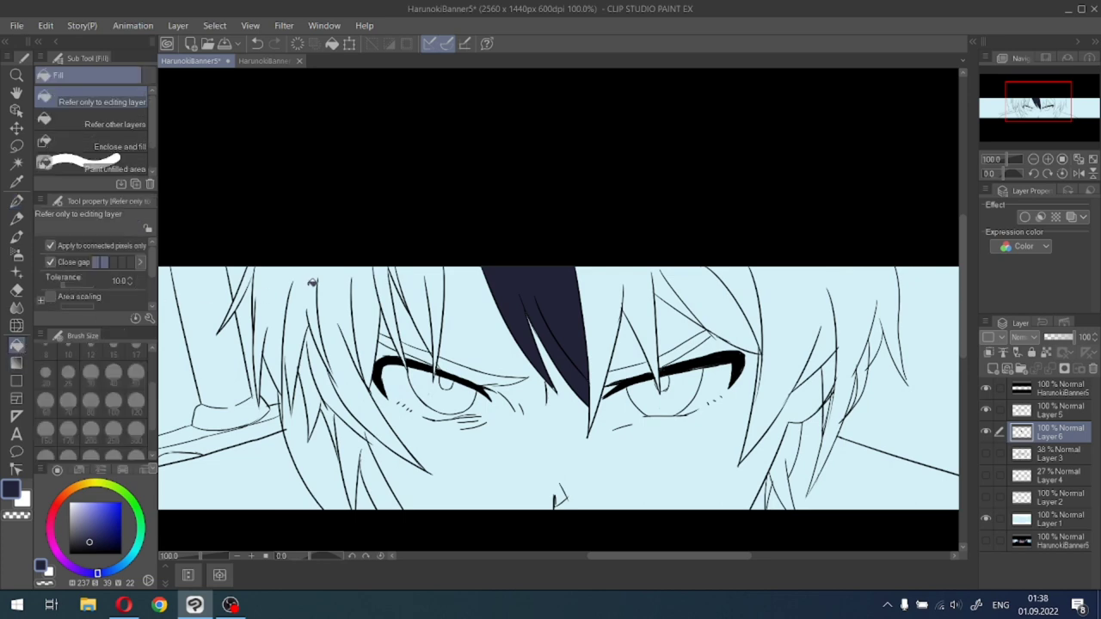
left_click(291, 274)
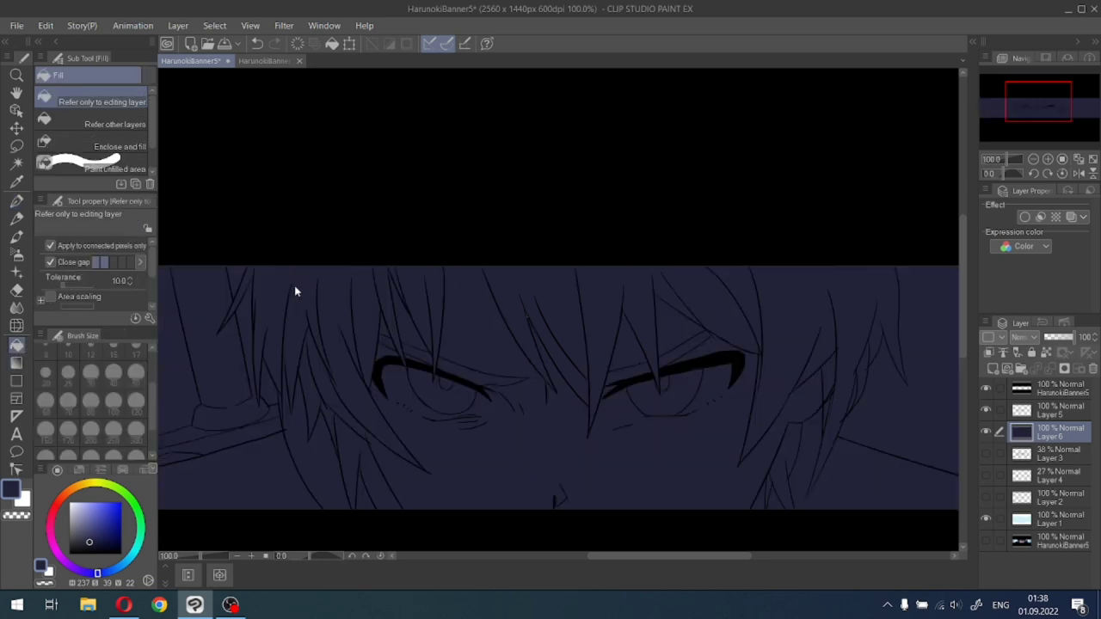
key("ctrl+z")
Auto-select the large hair section beside the left eye, fill it with dark navy and deselect it.
left_click(16, 163)
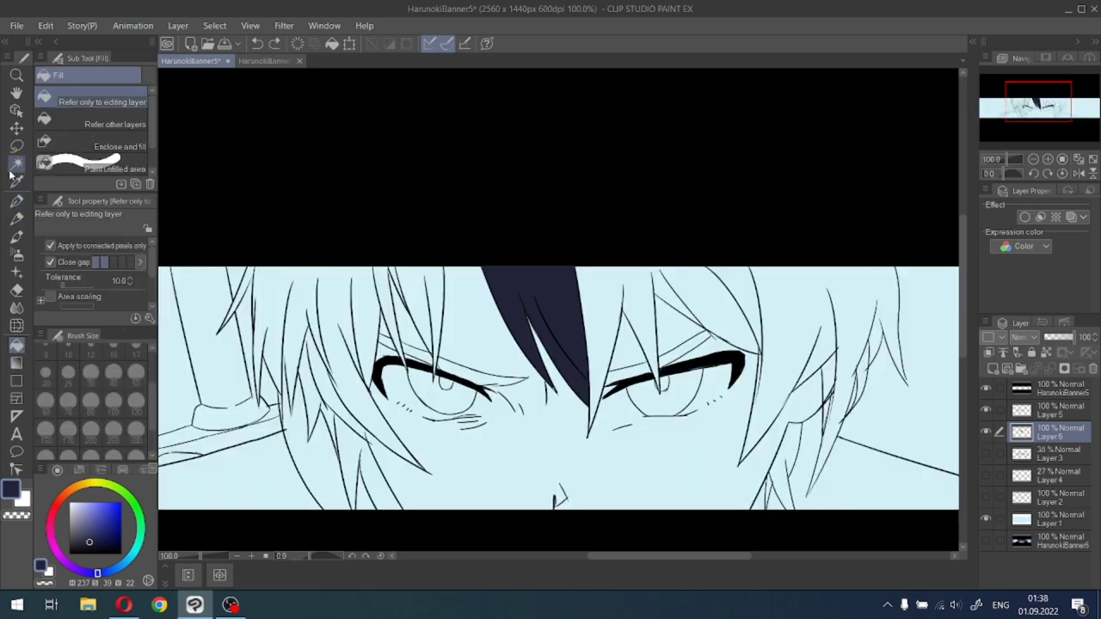
left_click(327, 290)
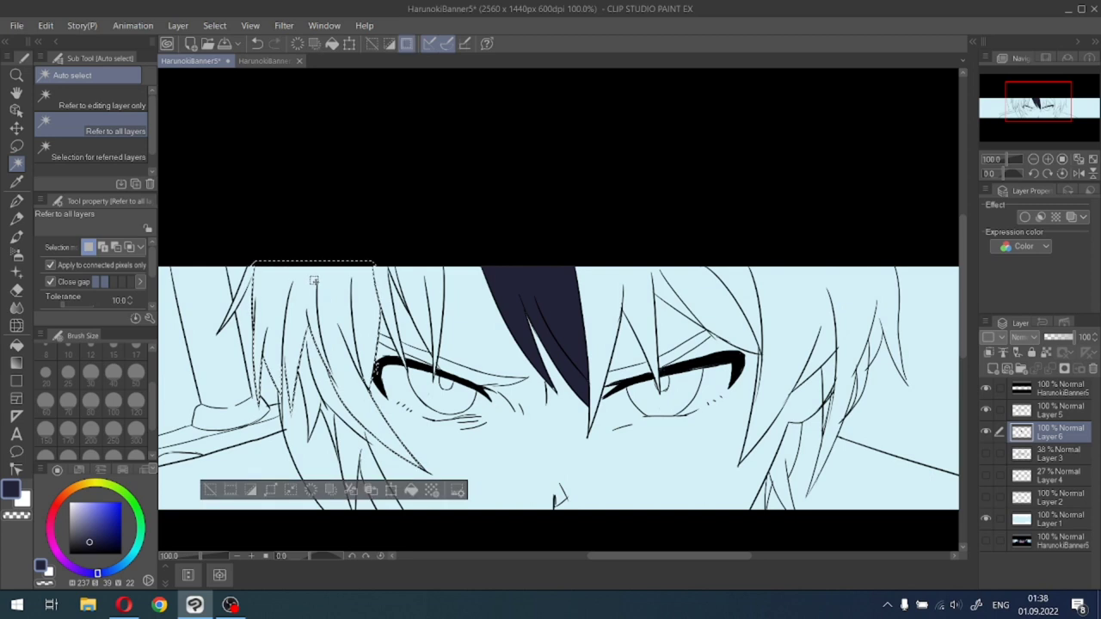
left_click(411, 491)
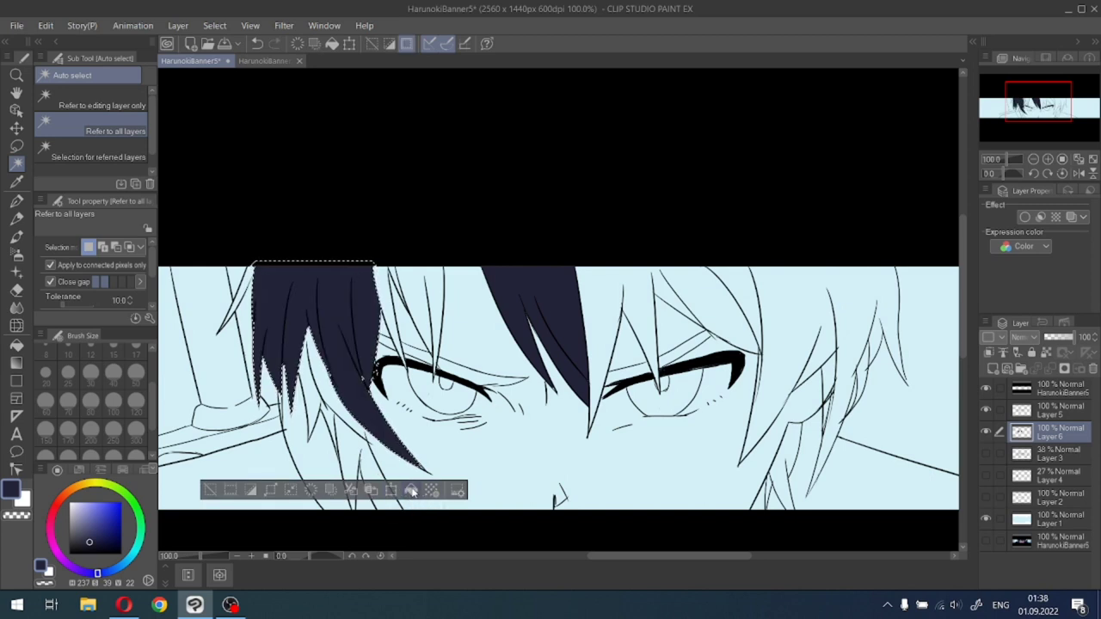
key("ctrl+d")
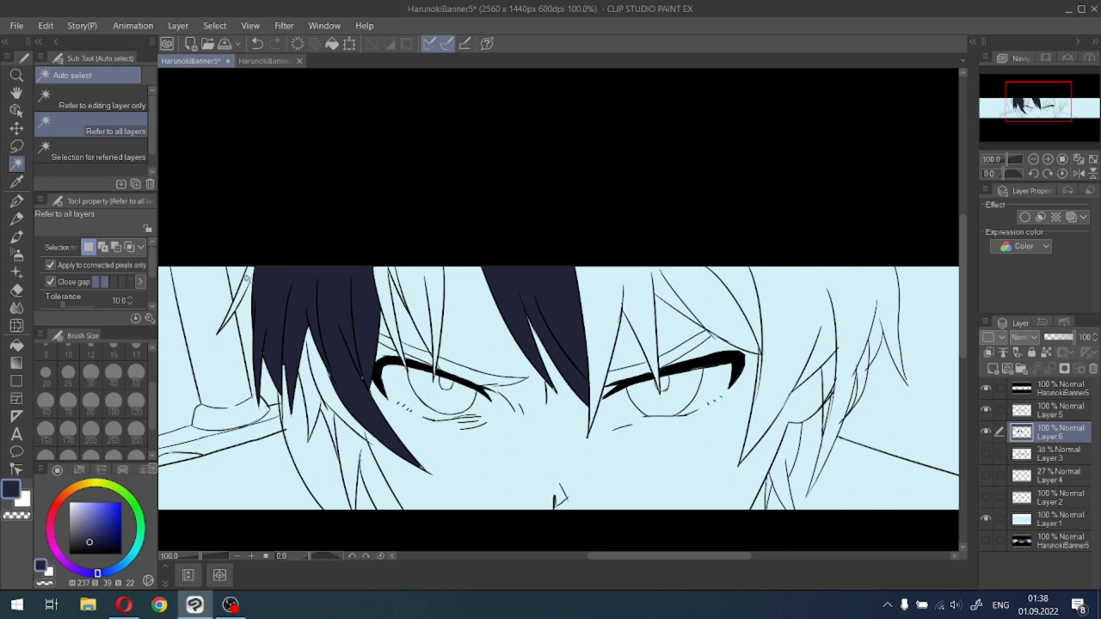
Auto-select the small outer strand beside the left hair section, fill it with dark navy and deselect it.
left_click(246, 277)
left_click(374, 349)
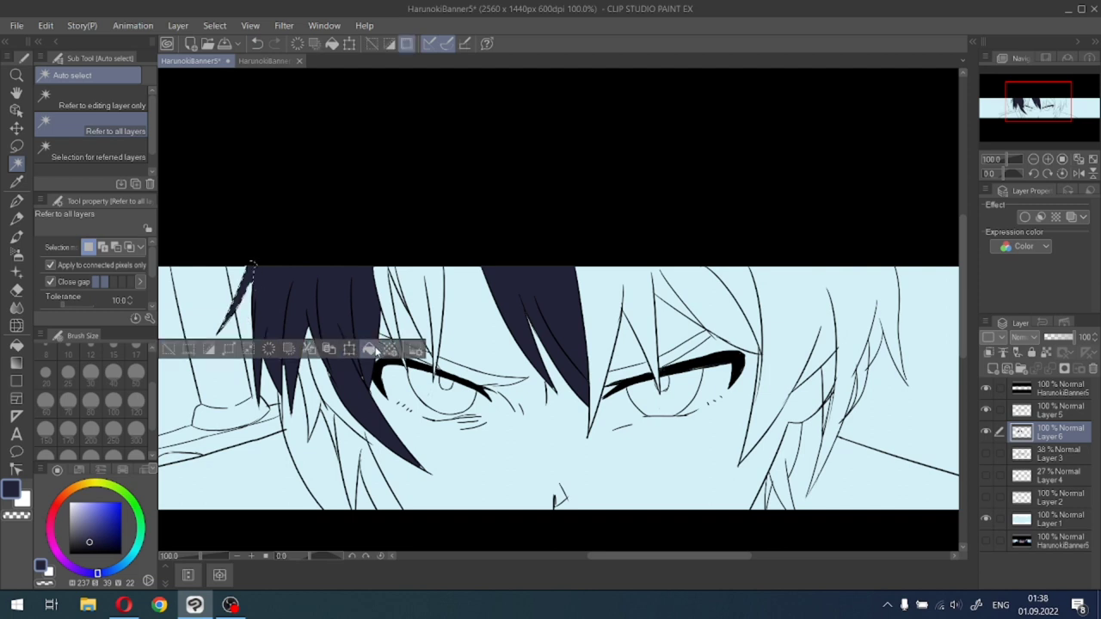
left_click(168, 350)
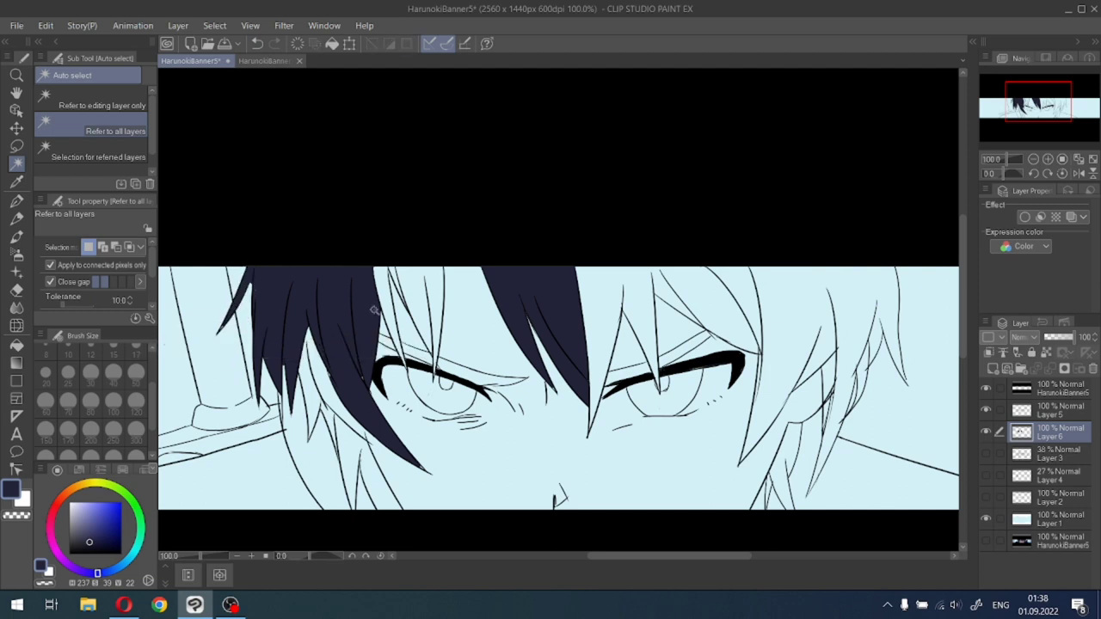
Auto-select the narrow bang strands above the left eye, fill them with dark navy and deselect.
left_click(384, 269)
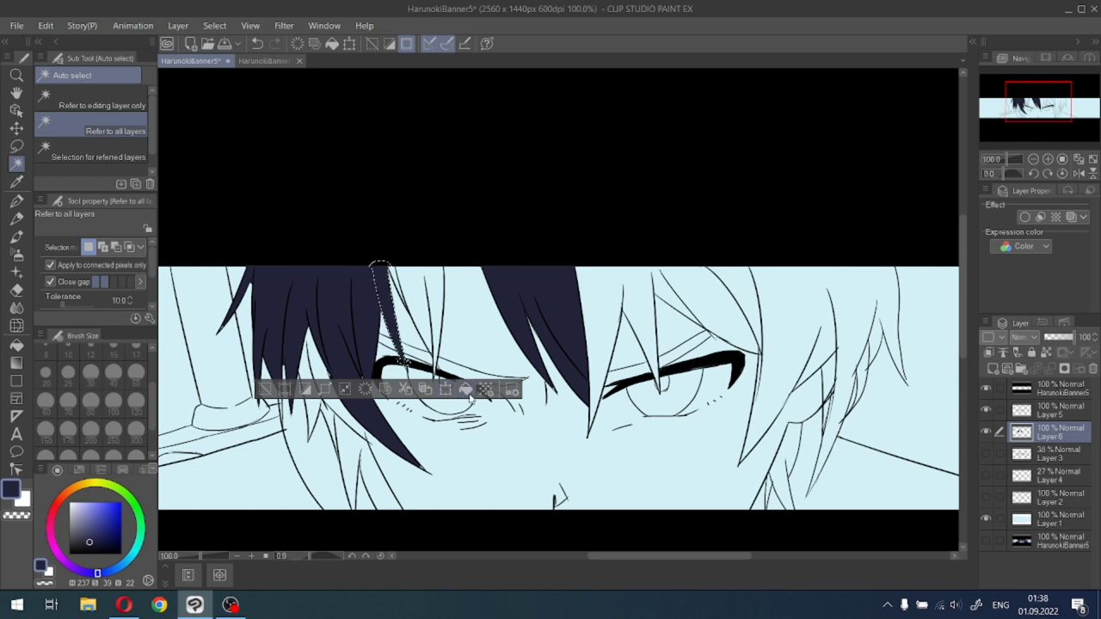
left_click(419, 283)
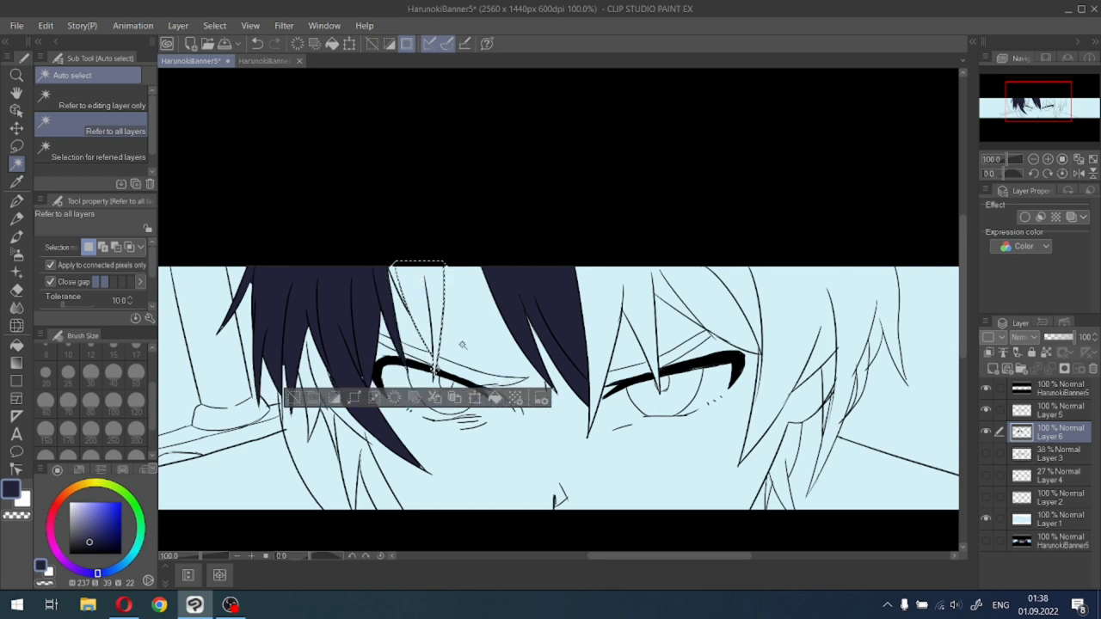
left_click(497, 397)
left_click(391, 267)
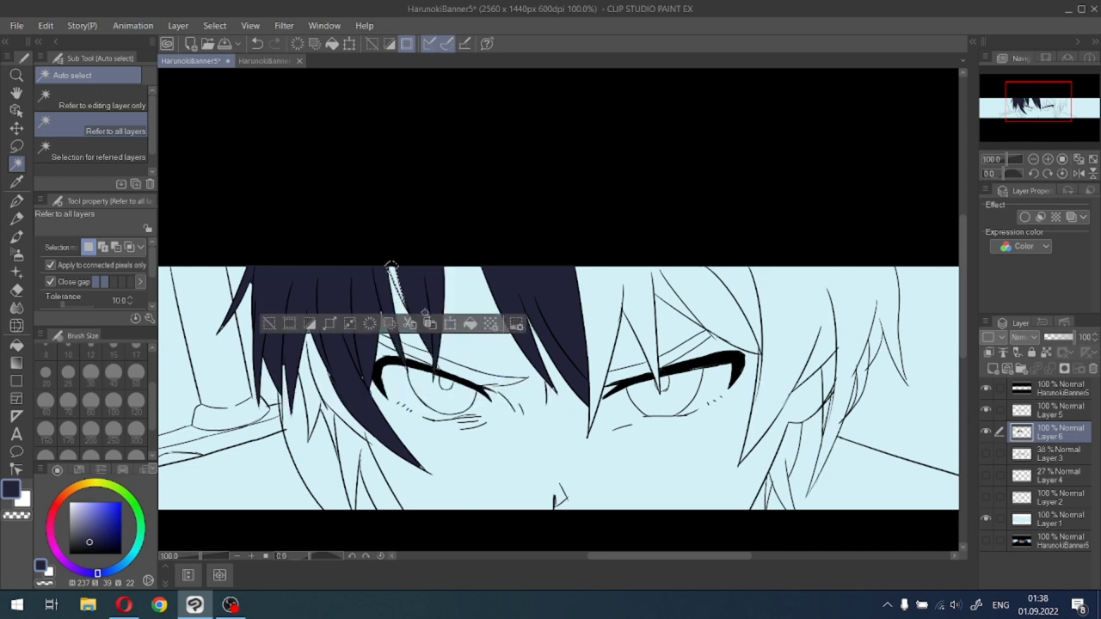
left_click(470, 326)
left_click(268, 325)
Auto-select and fill the inner strands of the left side hair, down to the banner's lower edge, with dark navy.
left_click(324, 381)
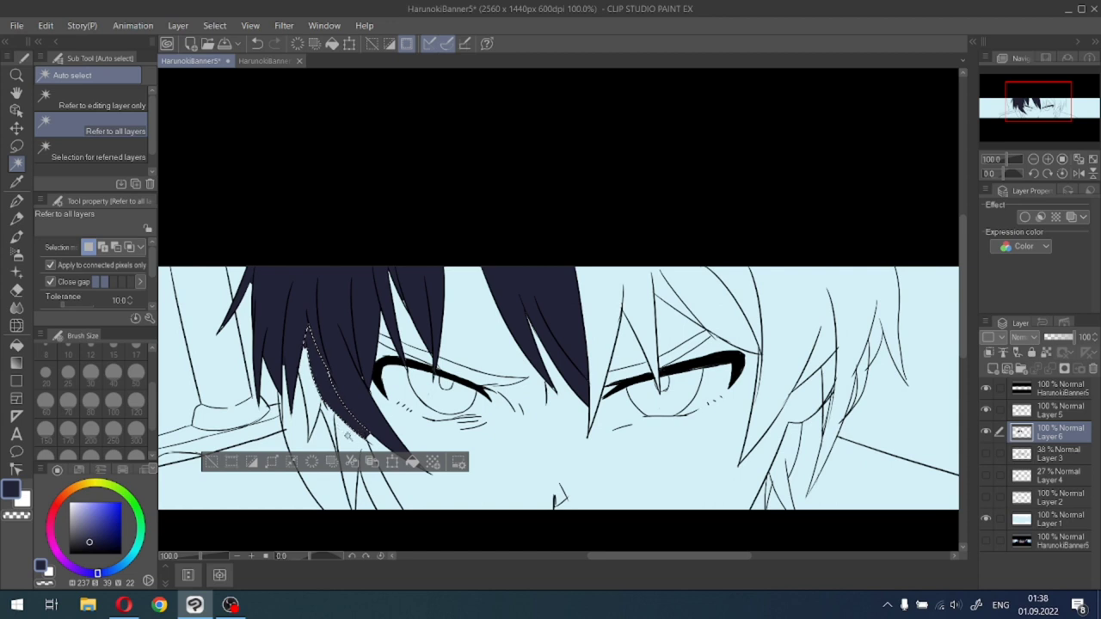
left_click(359, 435)
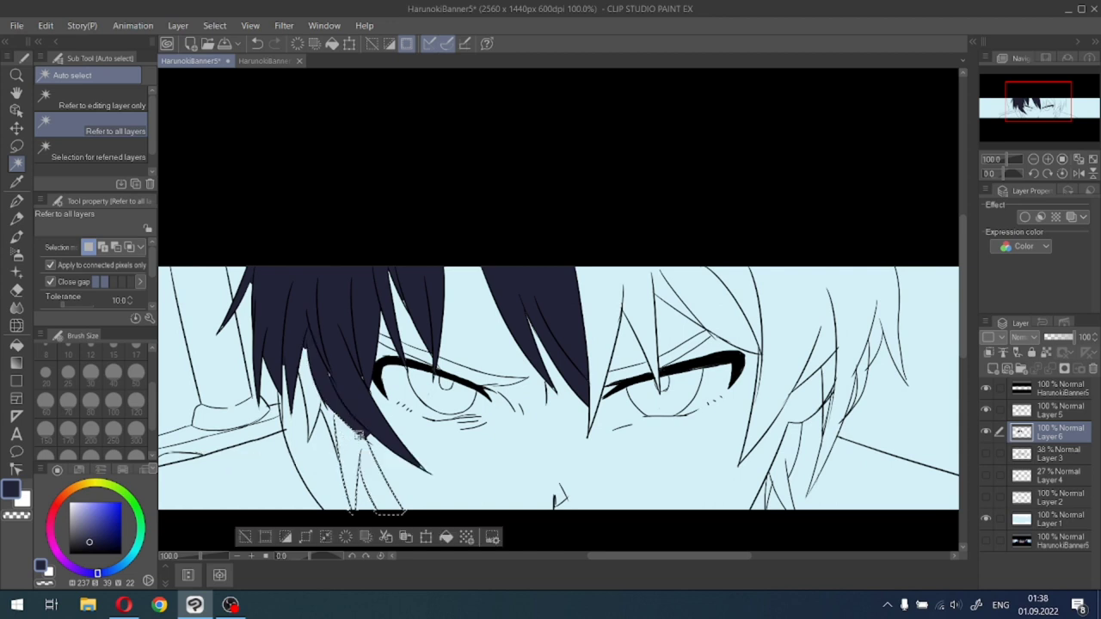
left_click(446, 537)
left_click(310, 396)
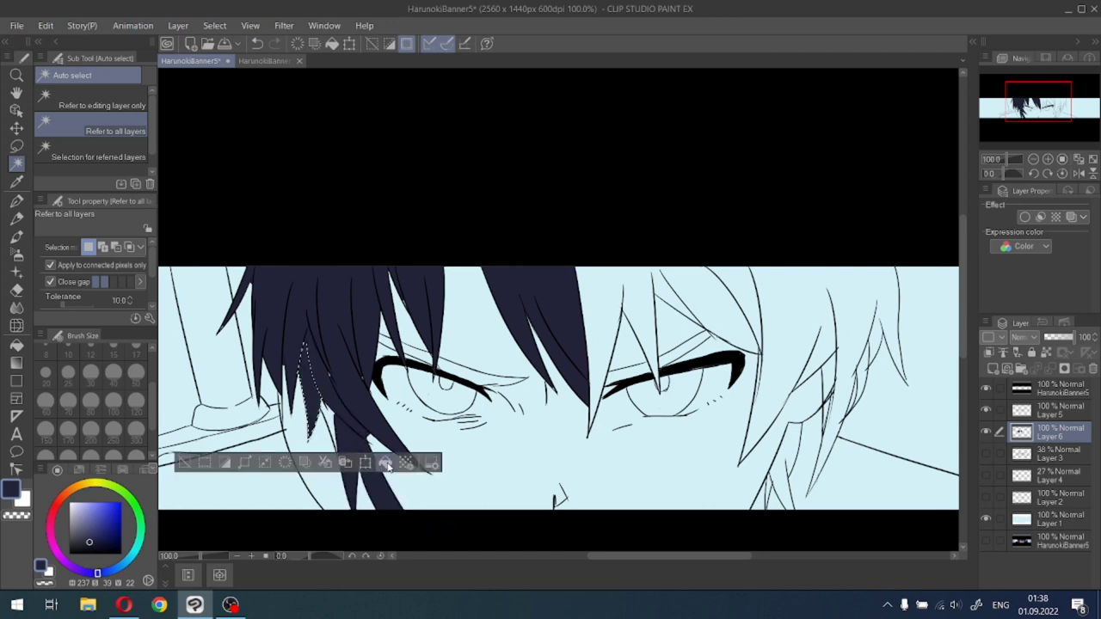
left_click(322, 410)
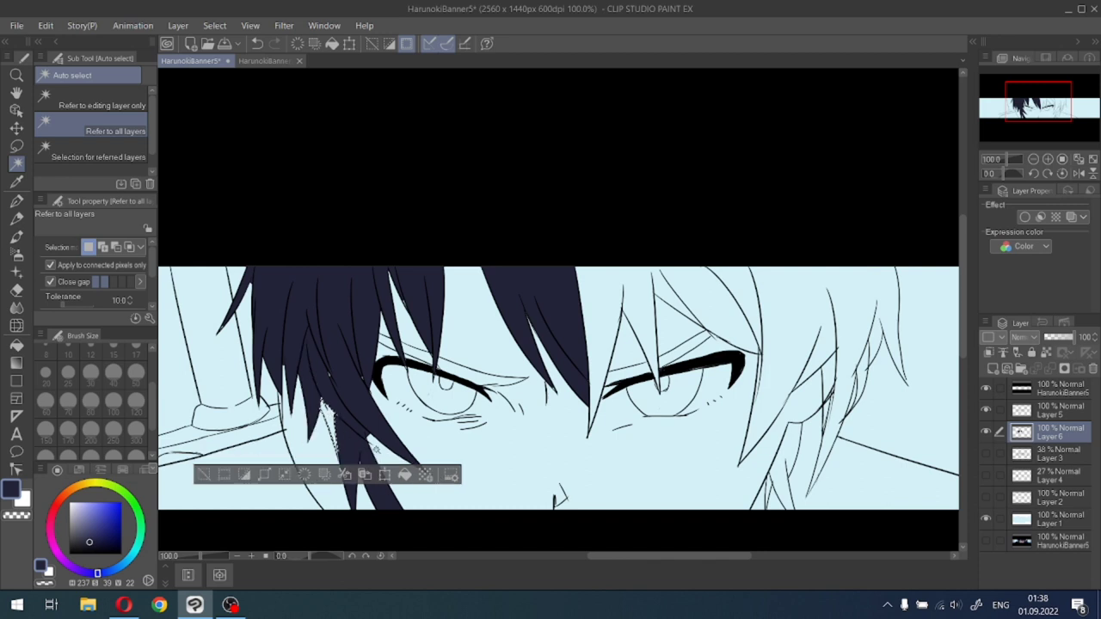
left_click(406, 475)
Fill the outermost lower section and edge sliver of the left side hair with dark navy, and deselect.
left_click(290, 421)
left_click(395, 537)
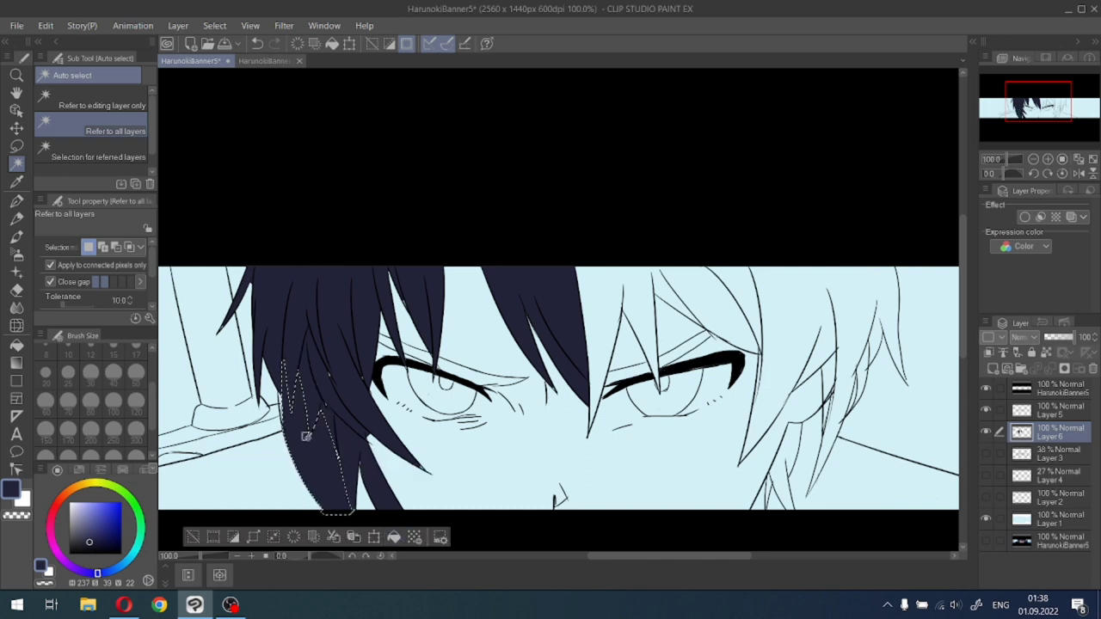
left_click(280, 398)
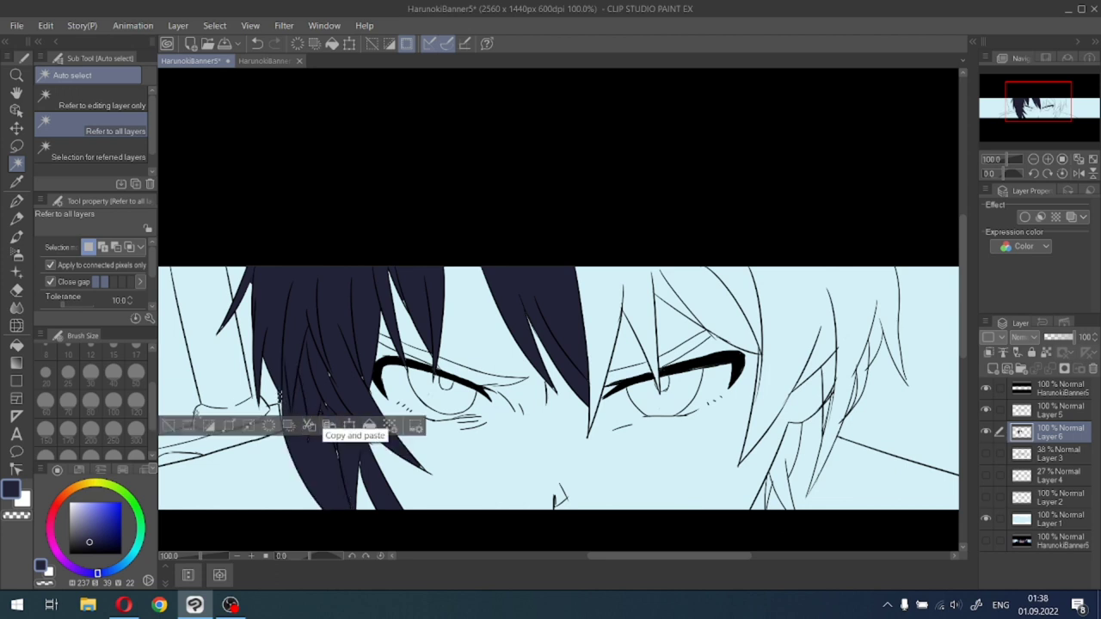
left_click(169, 425)
Auto-select and fill the bangs above the right eye and the large right side hair section with dark navy.
left_click(573, 281)
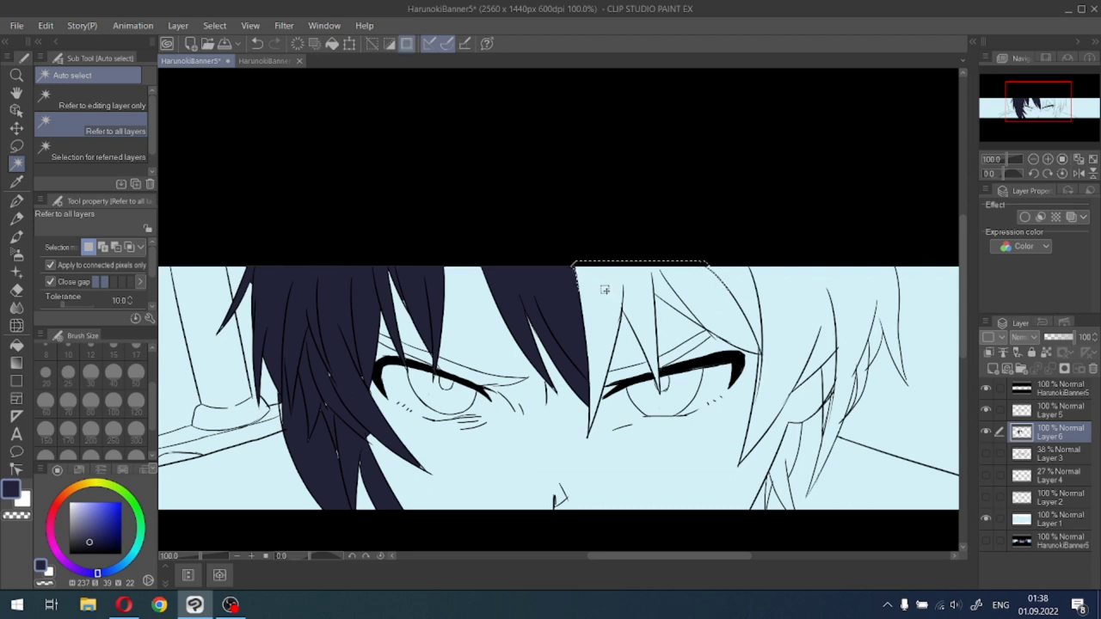
left_click(742, 454)
left_click(753, 334)
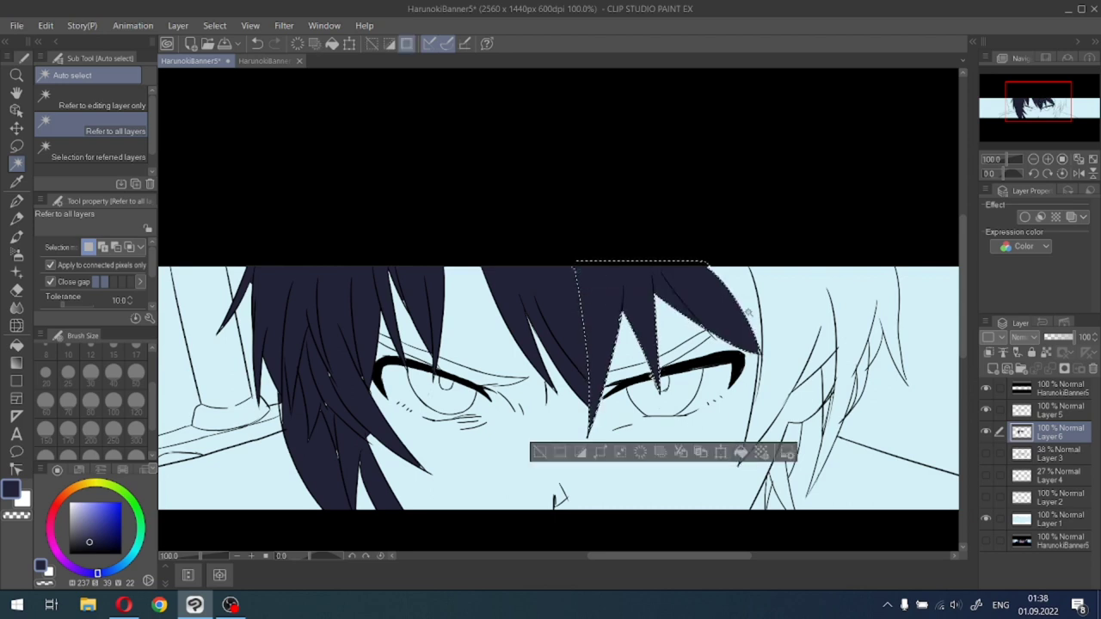
left_click(811, 379)
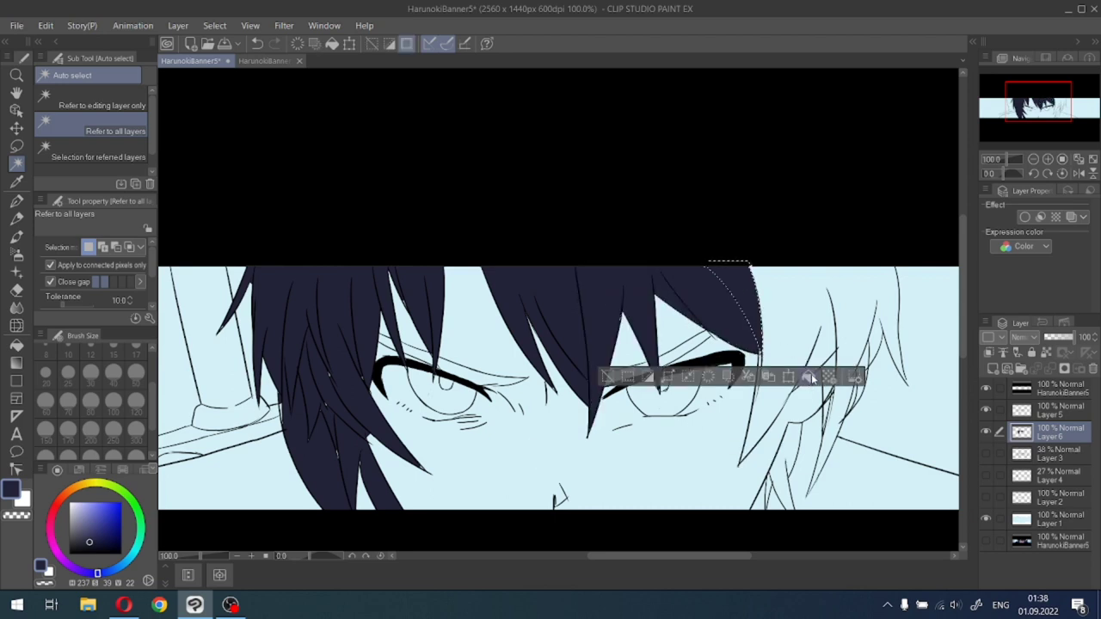
left_click(808, 308)
left_click(899, 516)
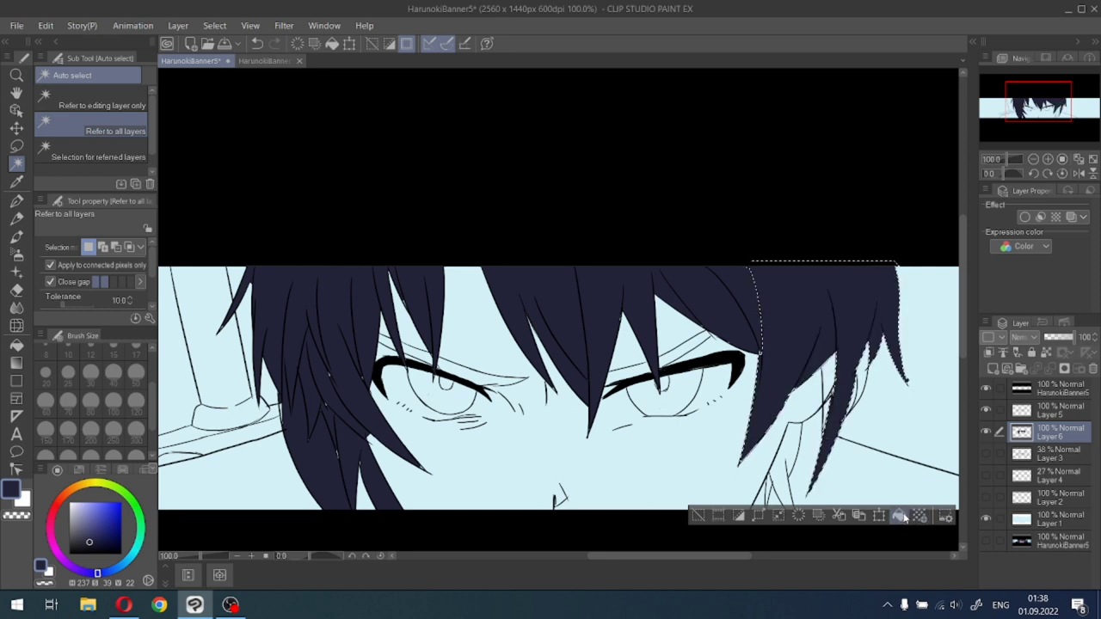
Fill the small strands behind the right ear with dark navy using auto-selections, and deselect.
left_click(829, 374)
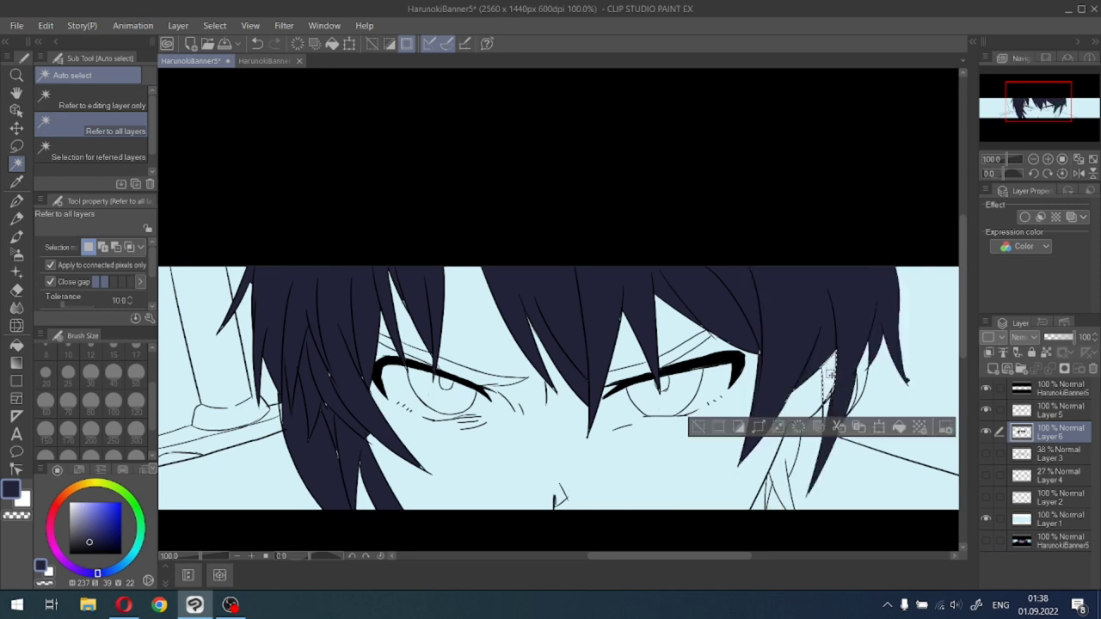
left_click(899, 432)
left_click(839, 410)
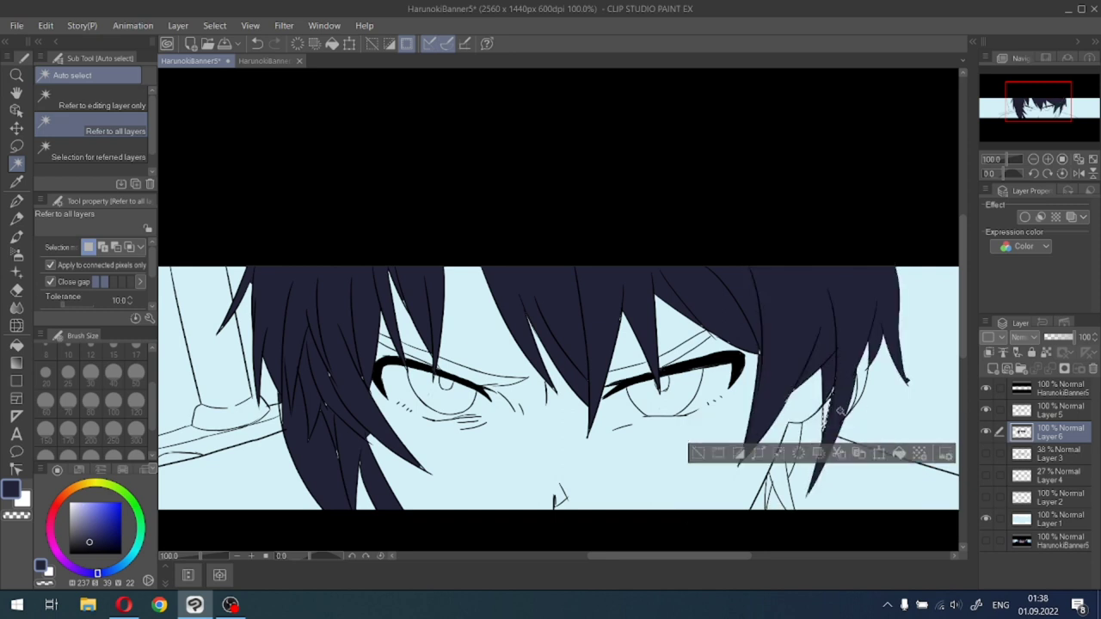
left_click(867, 382)
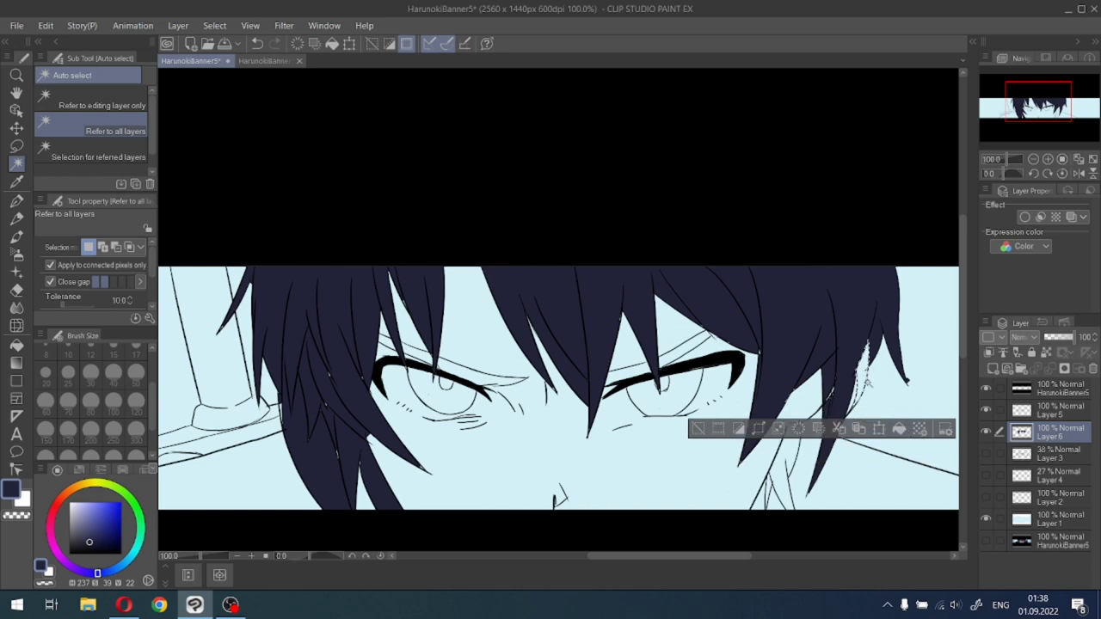
left_click(899, 432)
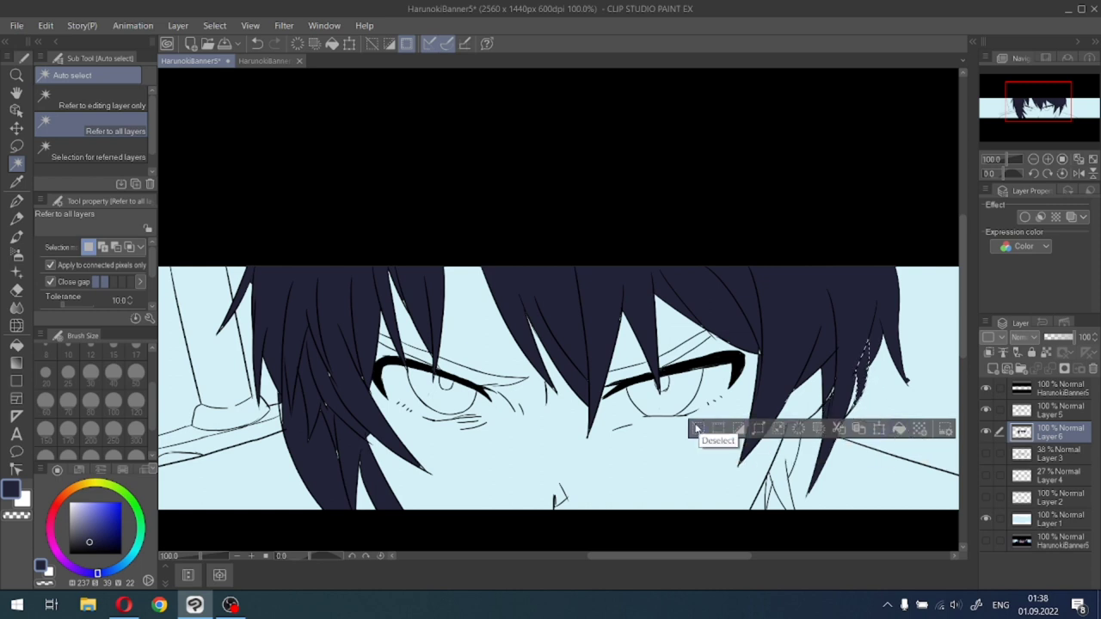
left_click(698, 430)
Auto-select the hair strands below the right ear, fill them with dark navy and deselect.
left_click(789, 450)
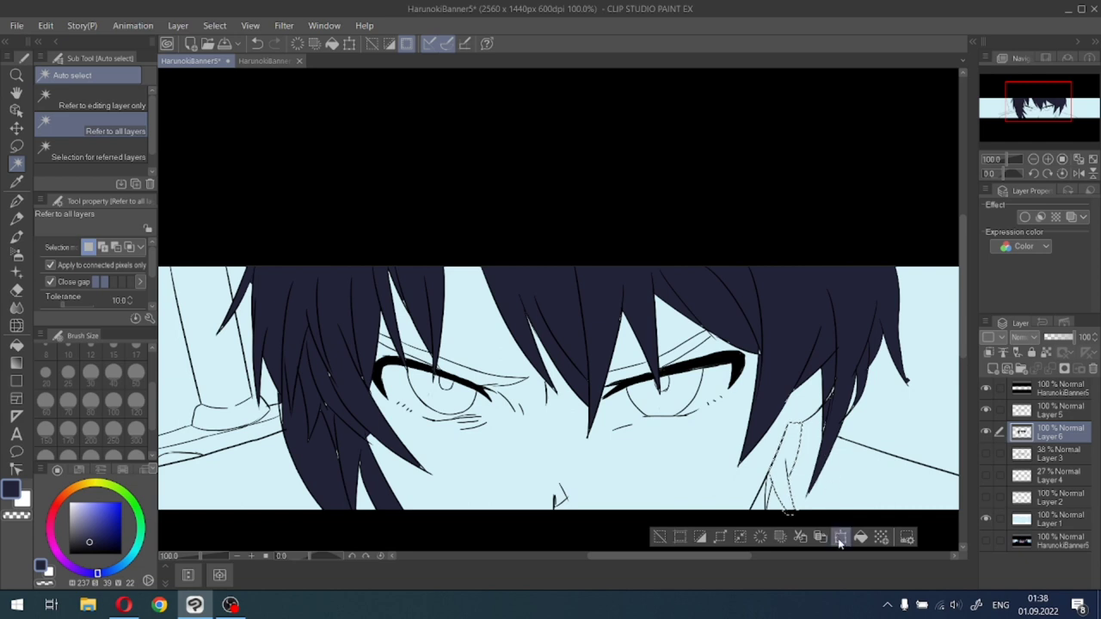
left_click(769, 479)
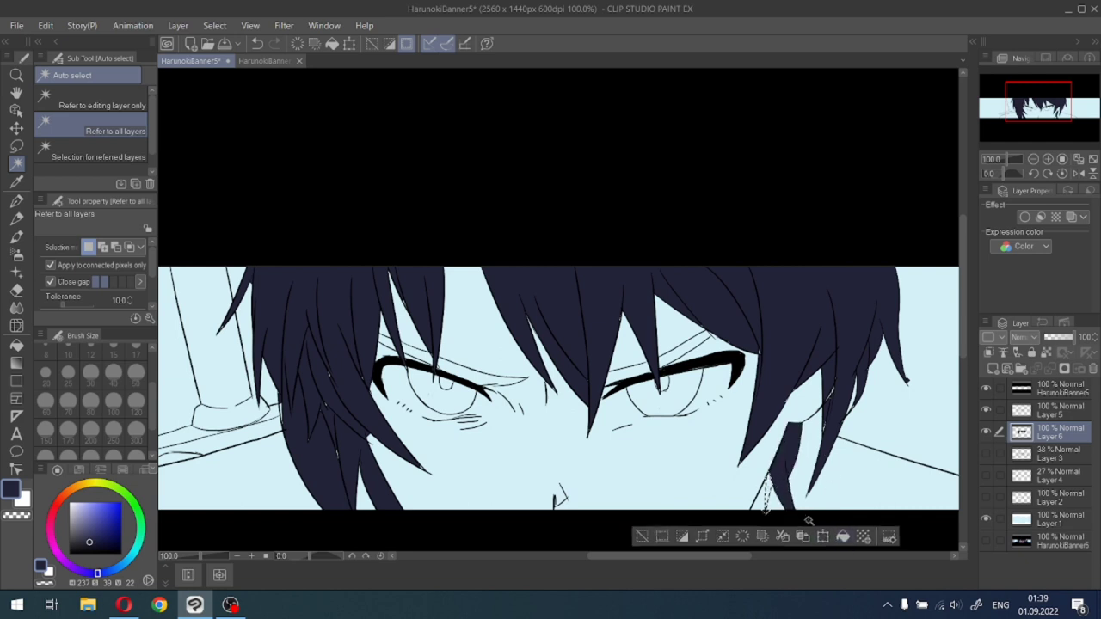
left_click(842, 538)
left_click_drag(1063, 106, 1056, 108)
scroll(1050, 112, "down", 1)
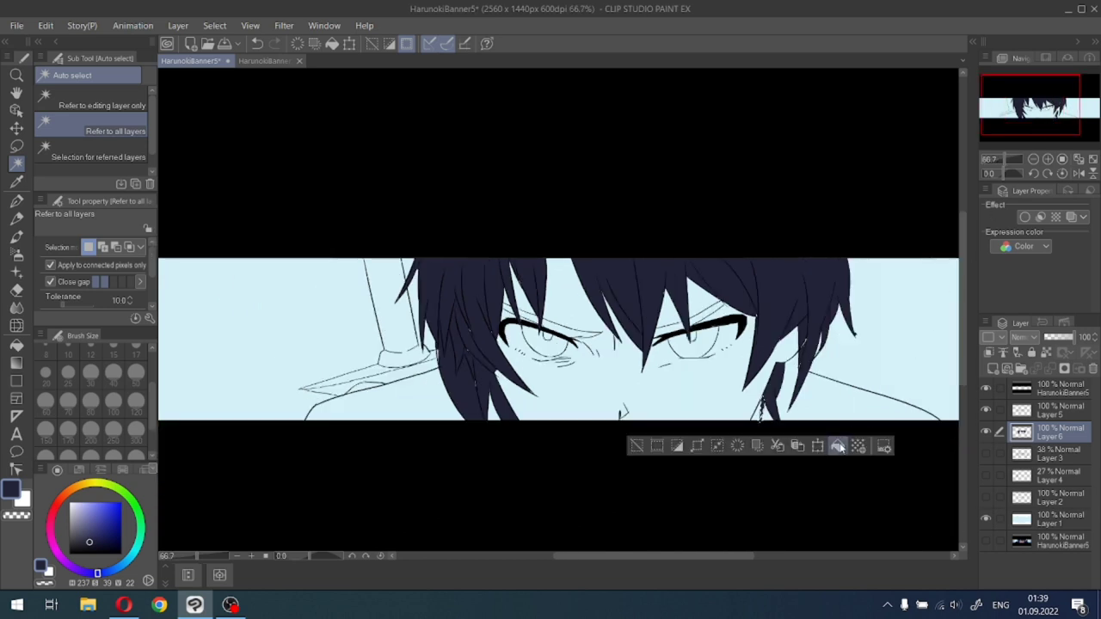
left_click(642, 446)
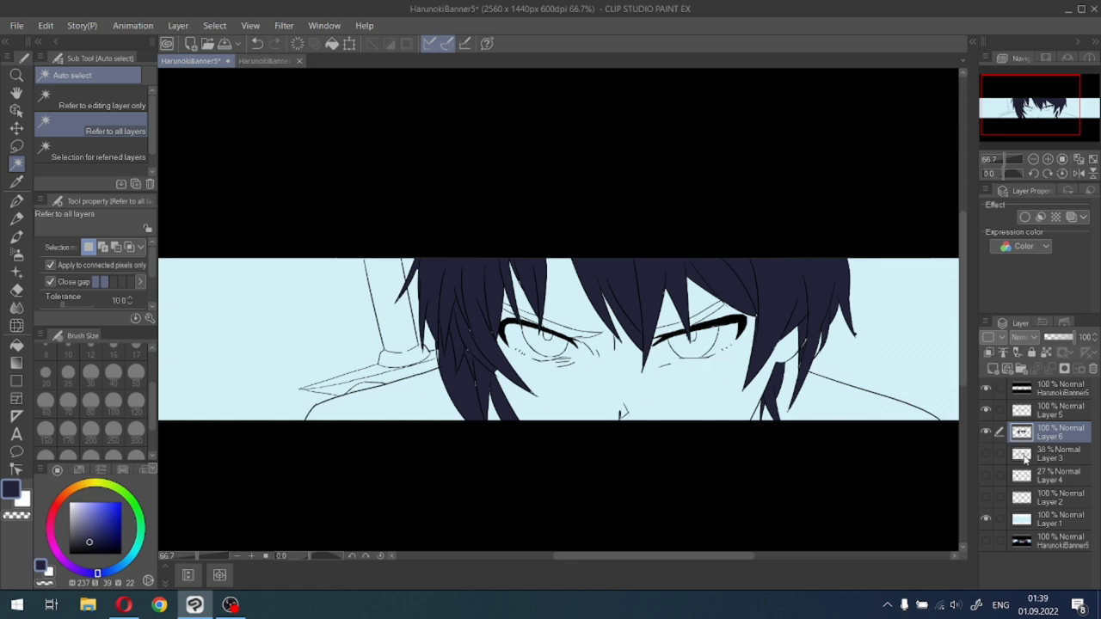
Add a new layer directly above Layer 3 and sample the pinkish skin colour from the coloured reference's forehead.
left_click(1025, 456)
left_click(994, 369)
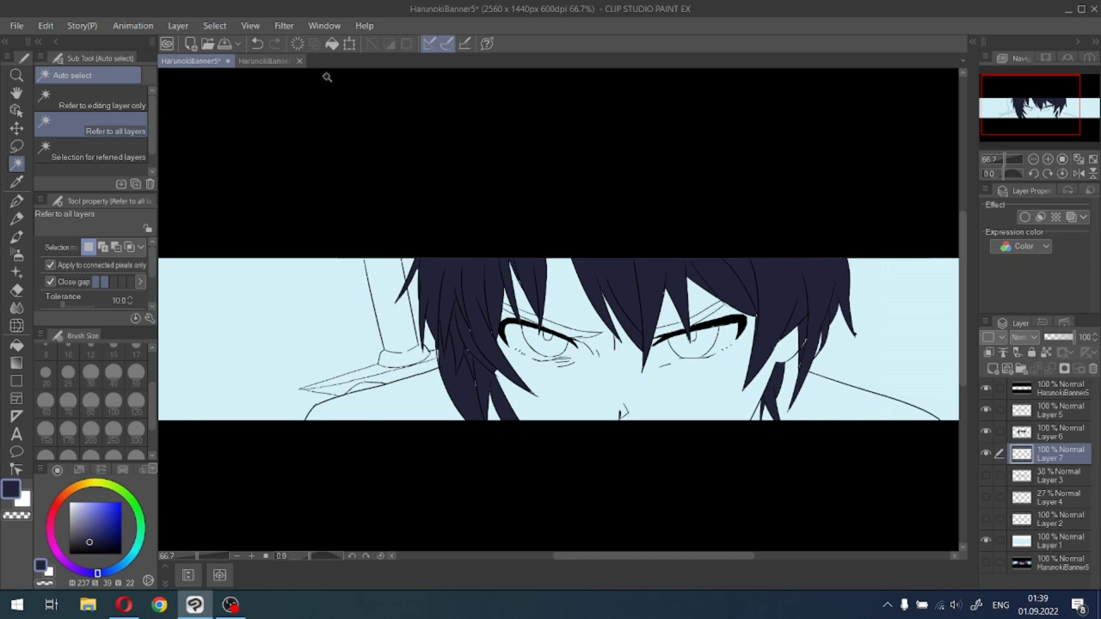
left_click(273, 61)
right_click(487, 221)
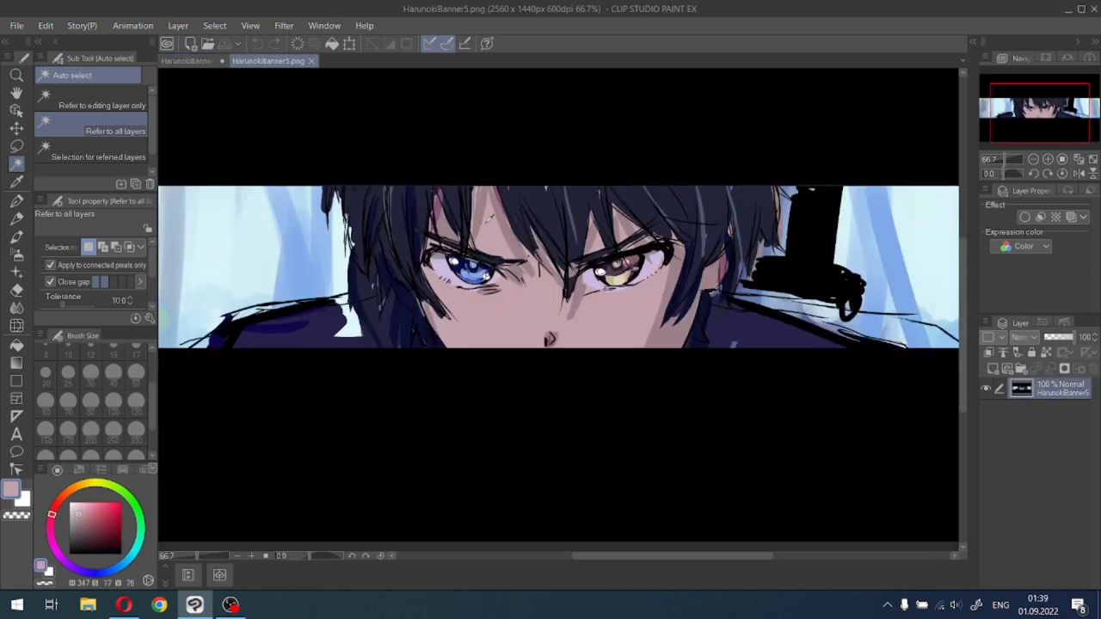
left_click(189, 61)
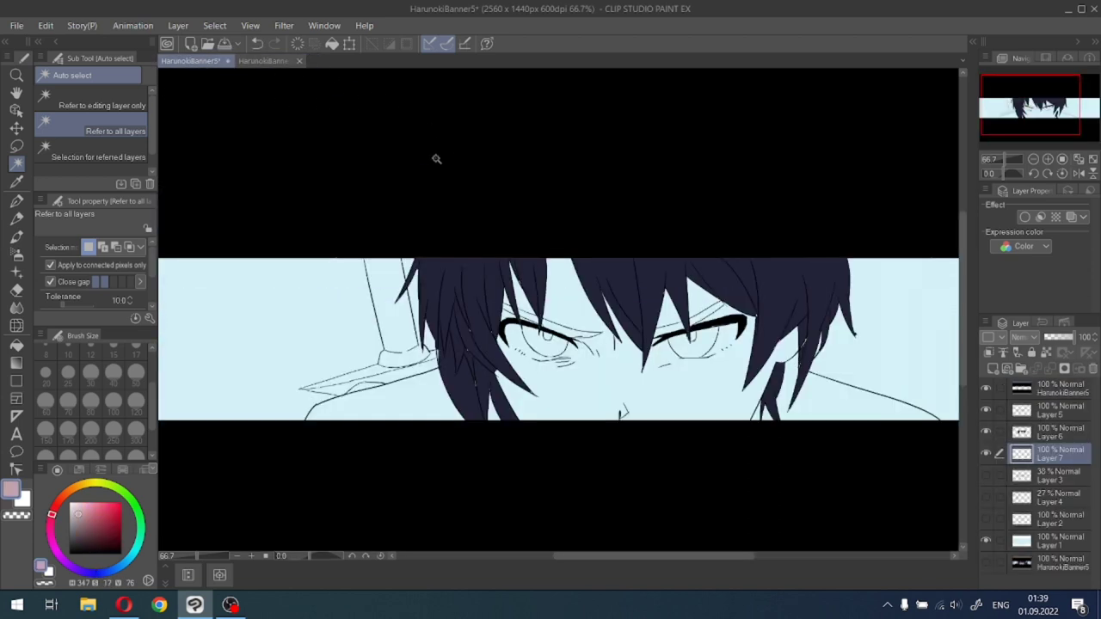
Try to fill the face with the skin colour using the Fill tool that refers only to the editing layer, and undo the fill.
left_click(17, 345)
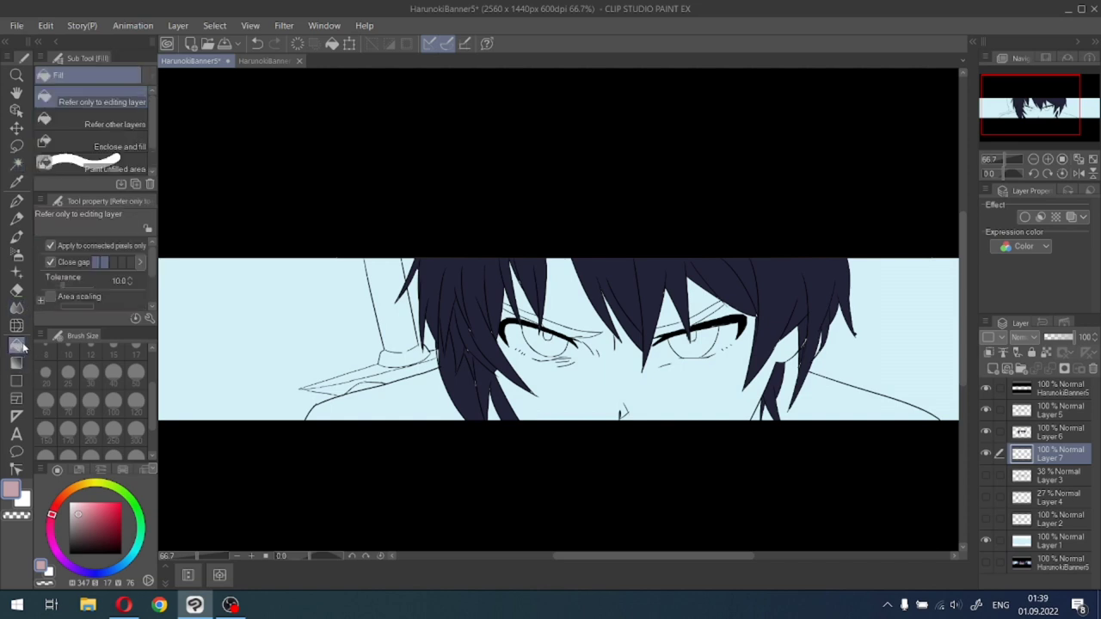
left_click(579, 396)
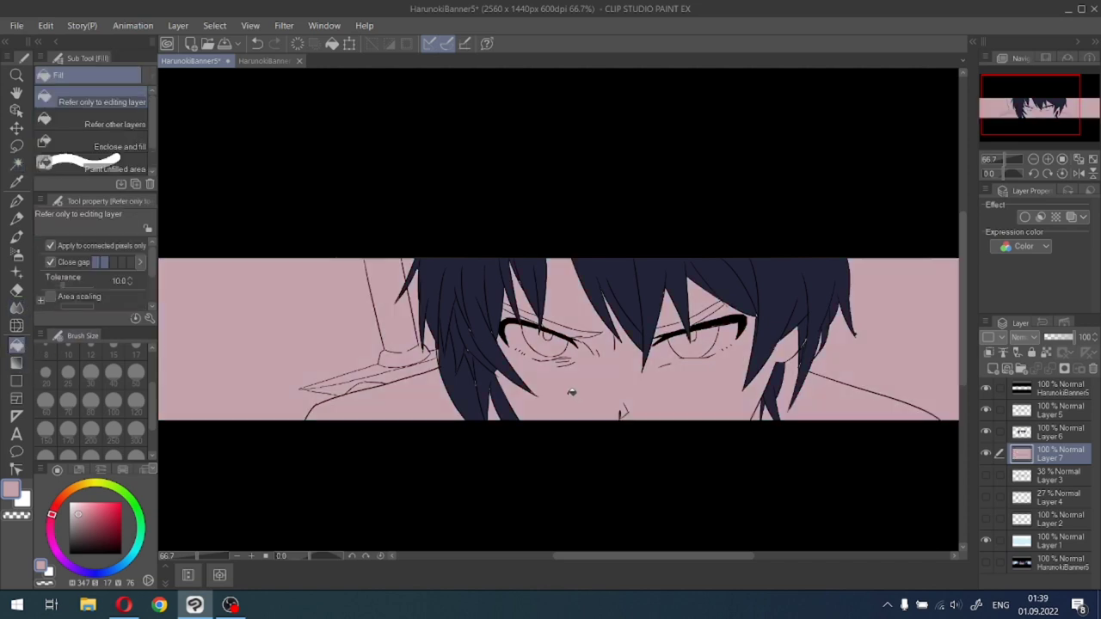
key("ctrl+z")
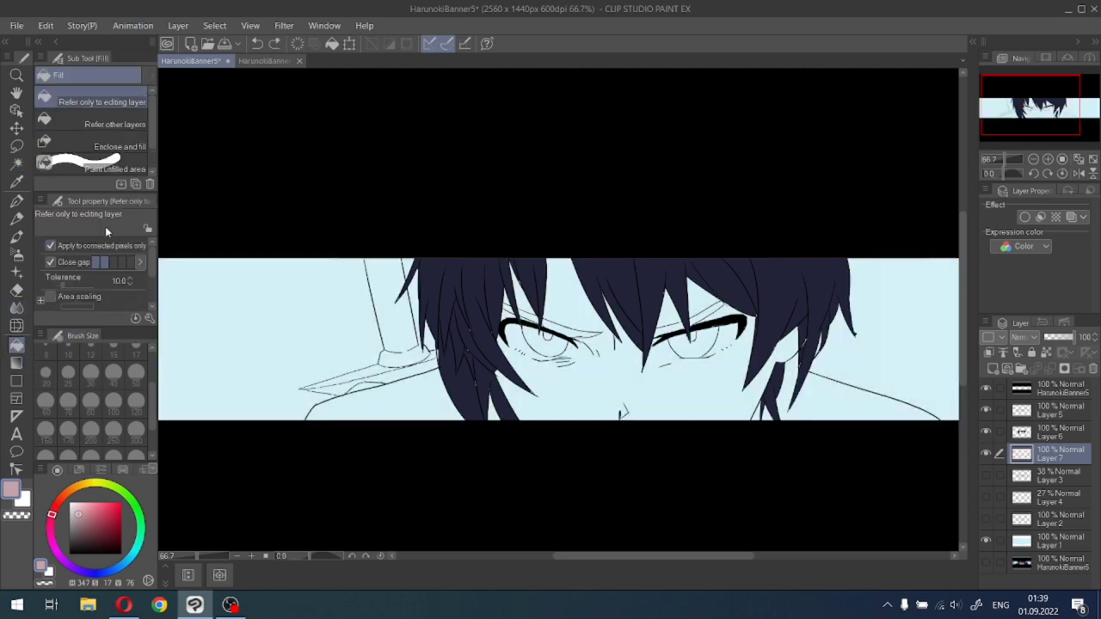
Auto-select the face area with reference to all layers, fill it with the pinkish skin colour and deselect it.
left_click(18, 163)
scroll(615, 370, "up", 1)
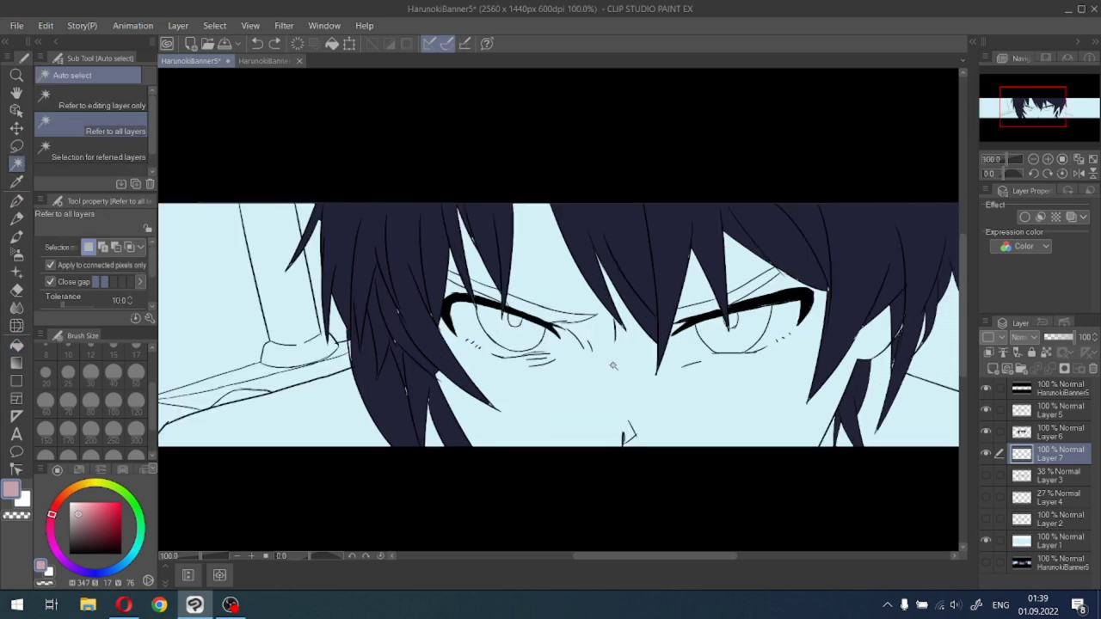
left_click(615, 372)
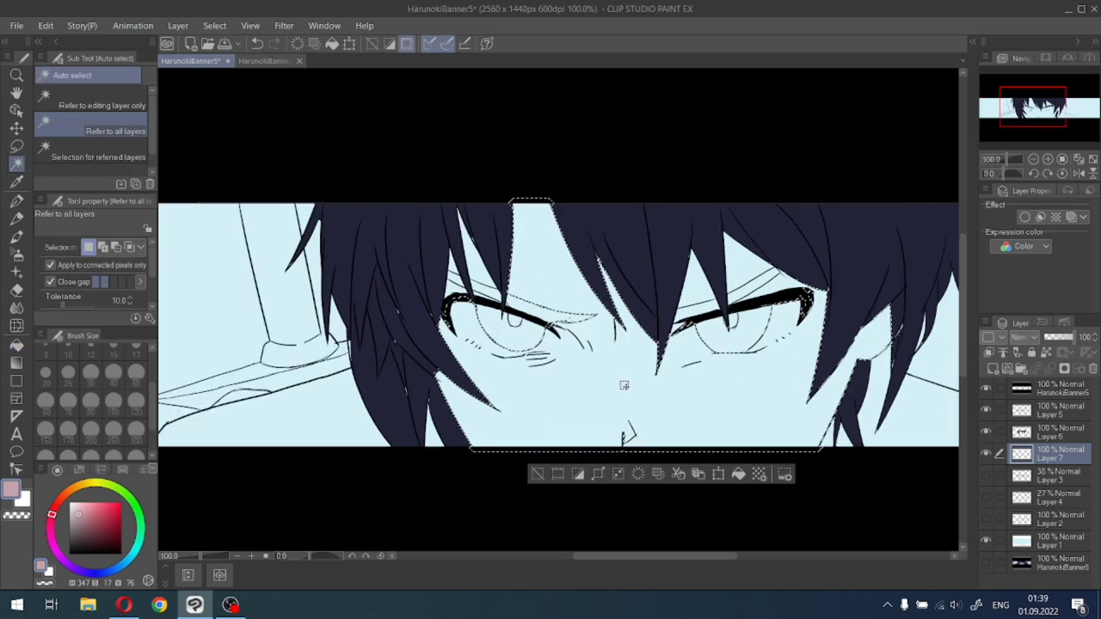
left_click(738, 474)
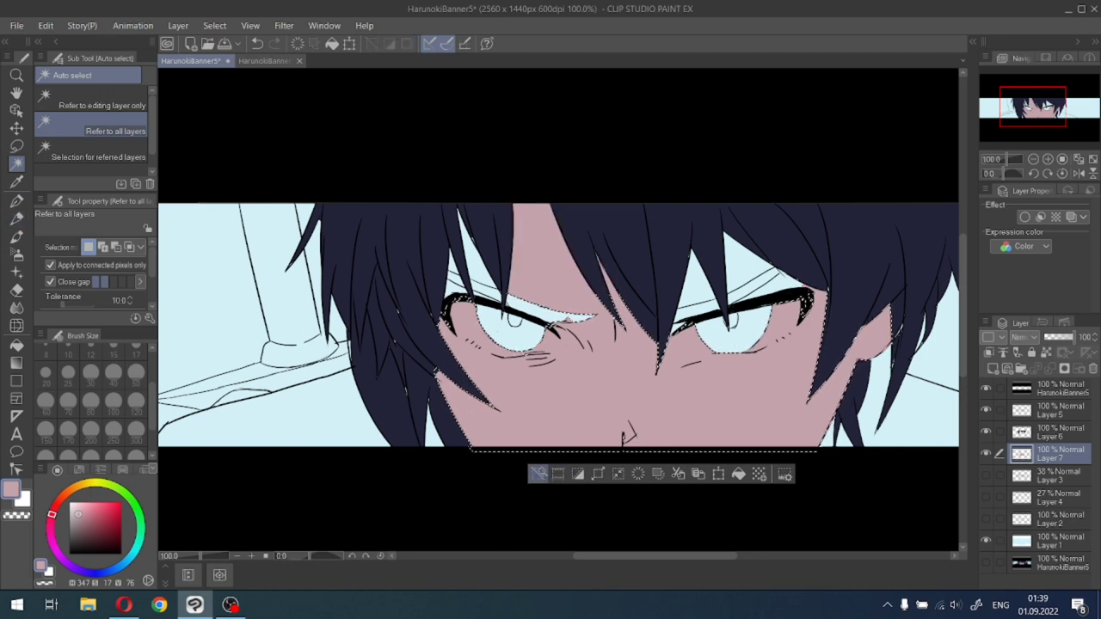
left_click(536, 474)
Paint the unfilled forehead, eyebrow and eye areas on both sides in the skin colour with the size 120 G-pen.
left_click(16, 200)
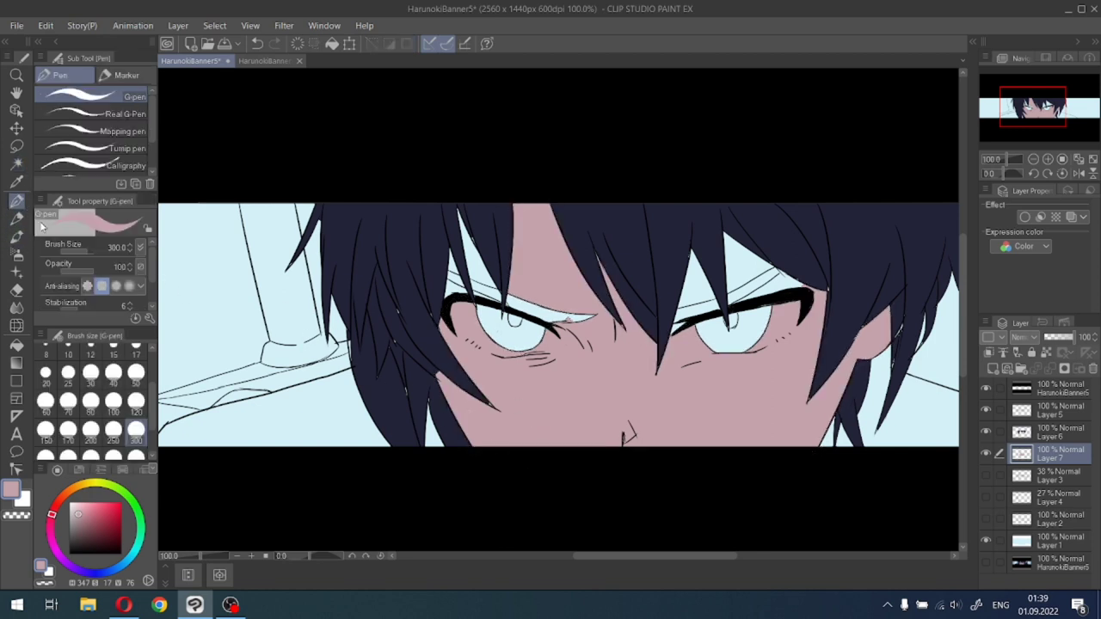
left_click(136, 402)
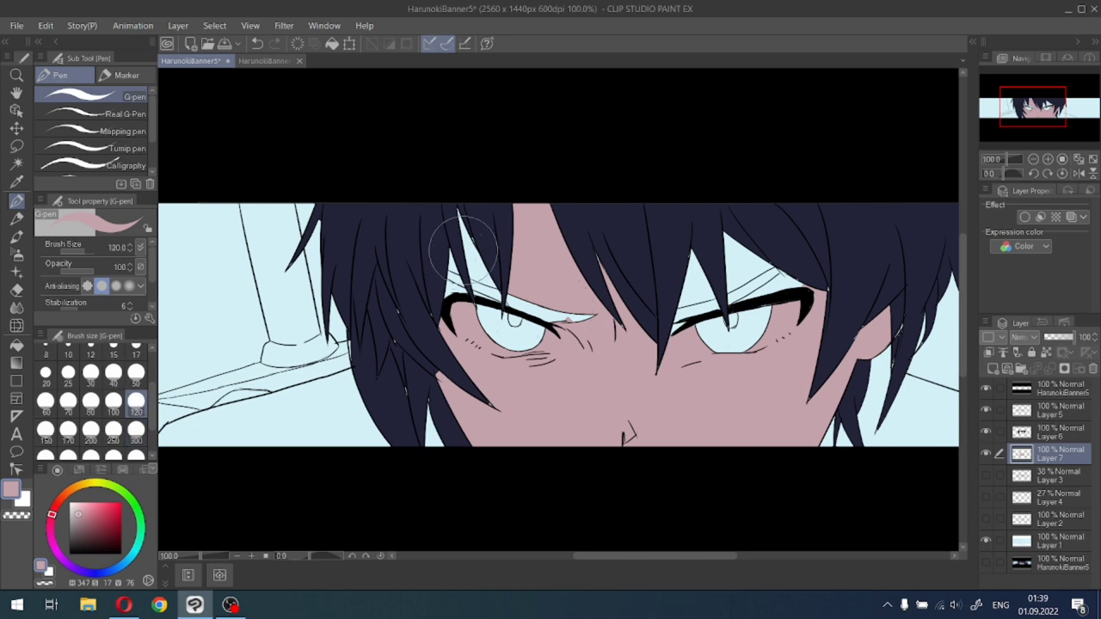
mouse_move(478, 244)
left_mouse_down()
mouse_move(506, 311)
mouse_move(533, 291)
mouse_move(590, 306)
left_mouse_up()
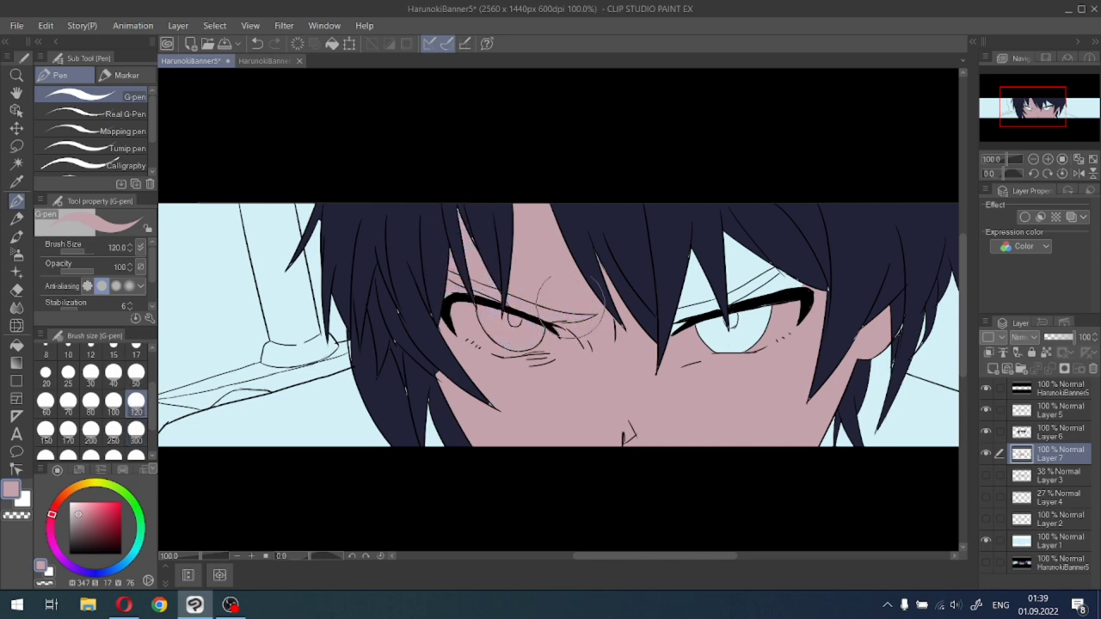
mouse_move(693, 298)
left_mouse_down()
mouse_move(727, 323)
mouse_move(749, 286)
mouse_move(726, 355)
mouse_move(772, 367)
left_mouse_up()
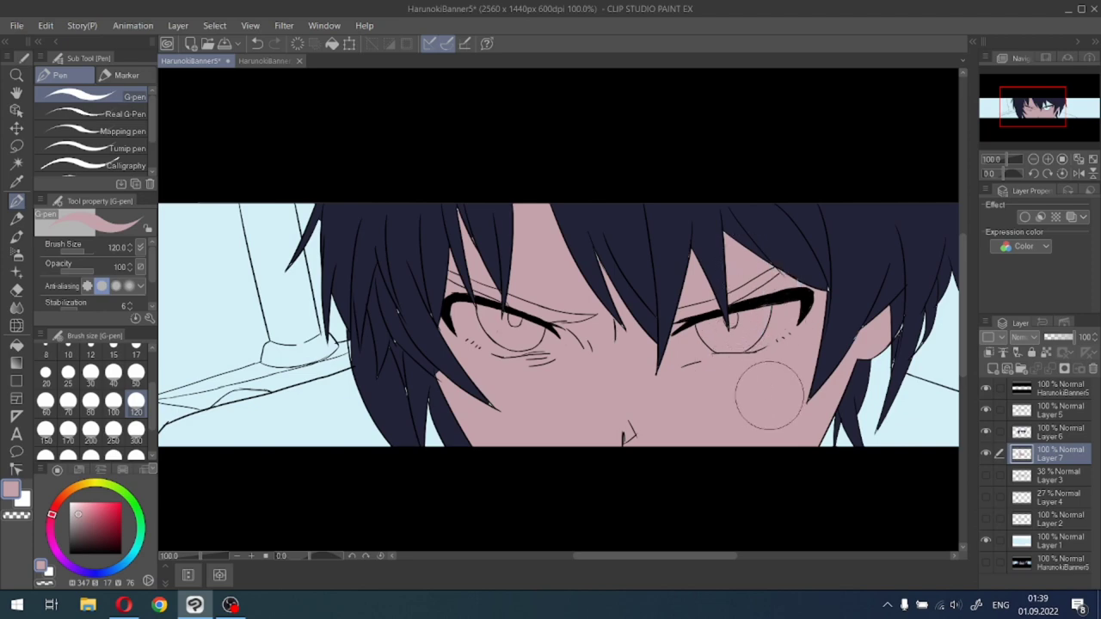
scroll(762, 398, "down", 2)
scroll(735, 351, "up", 1)
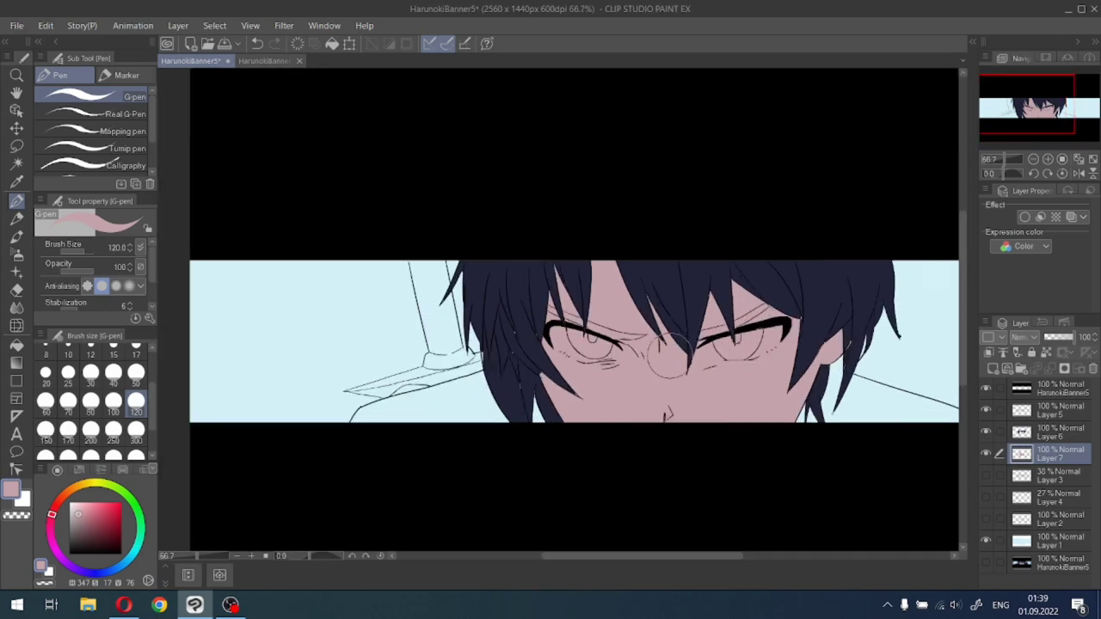
Add a new layer directly above Layer 3 and sample the dark purple jacket colour from the coloured reference.
left_click(1045, 478)
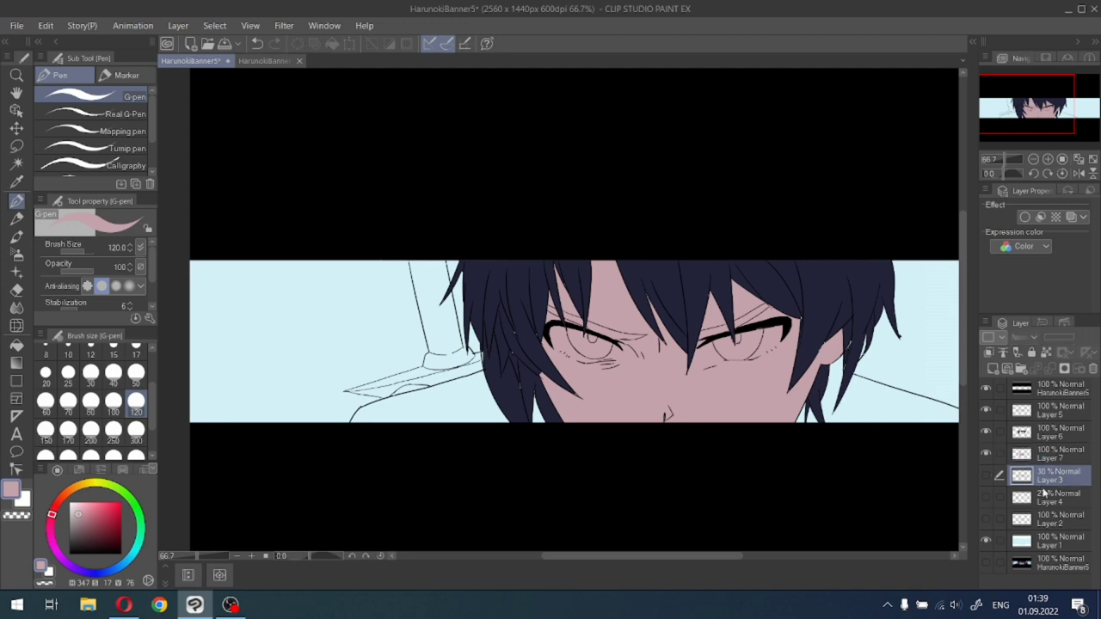
left_click(991, 369)
key("i")
left_click(740, 326)
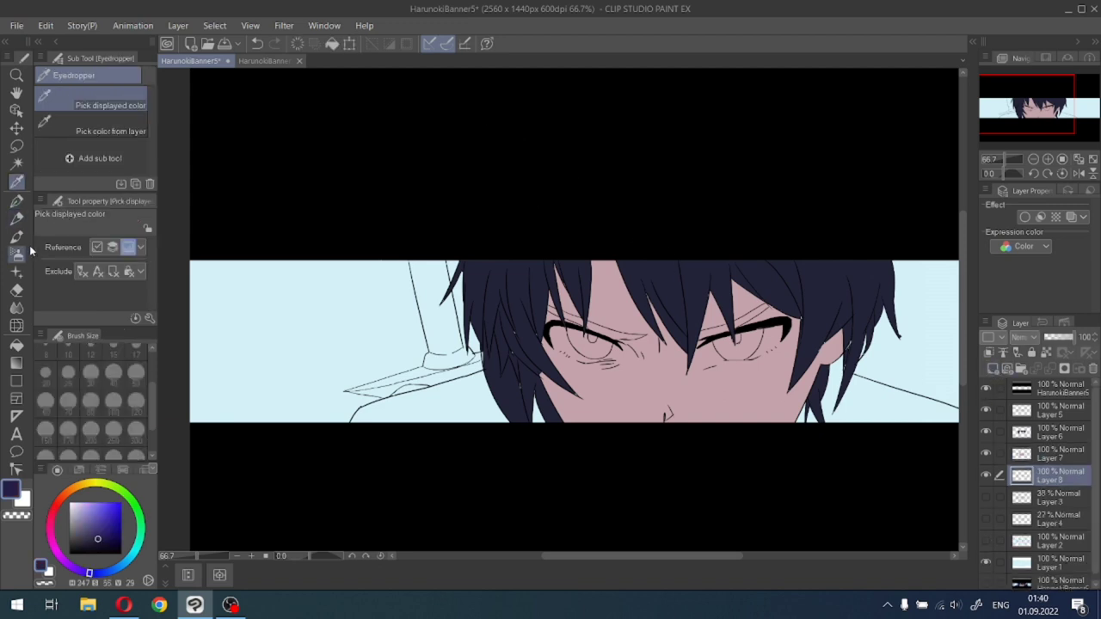
Auto-select both shoulders and the gap between the left-side hair and face with reference to all layers, and fill them with the dark purple.
left_click(17, 162)
left_click(398, 421)
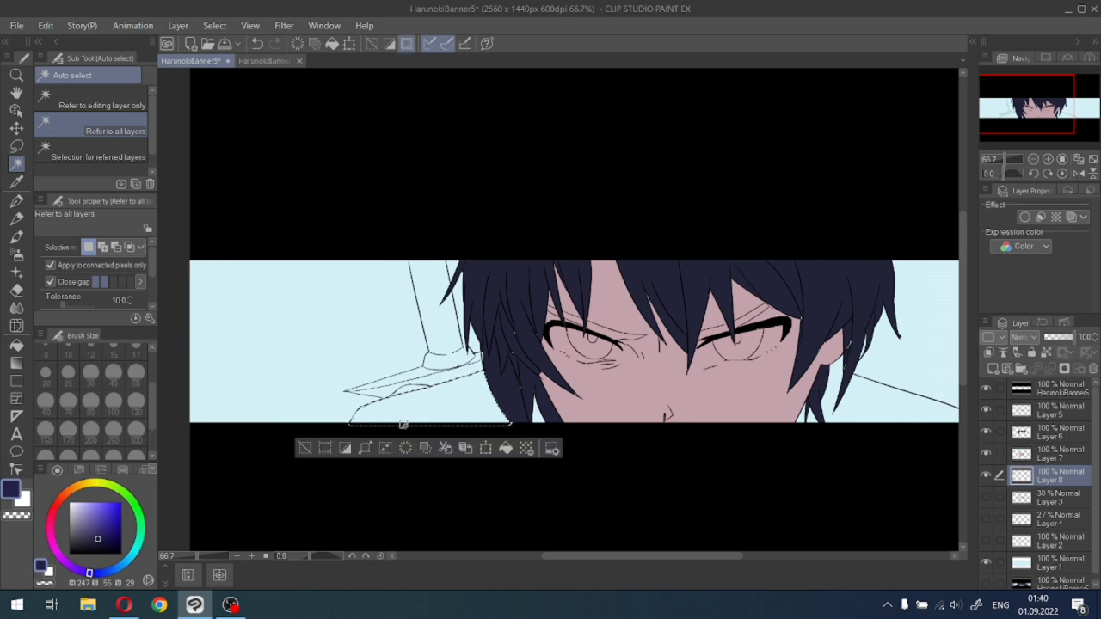
left_click(505, 448)
left_click(535, 411)
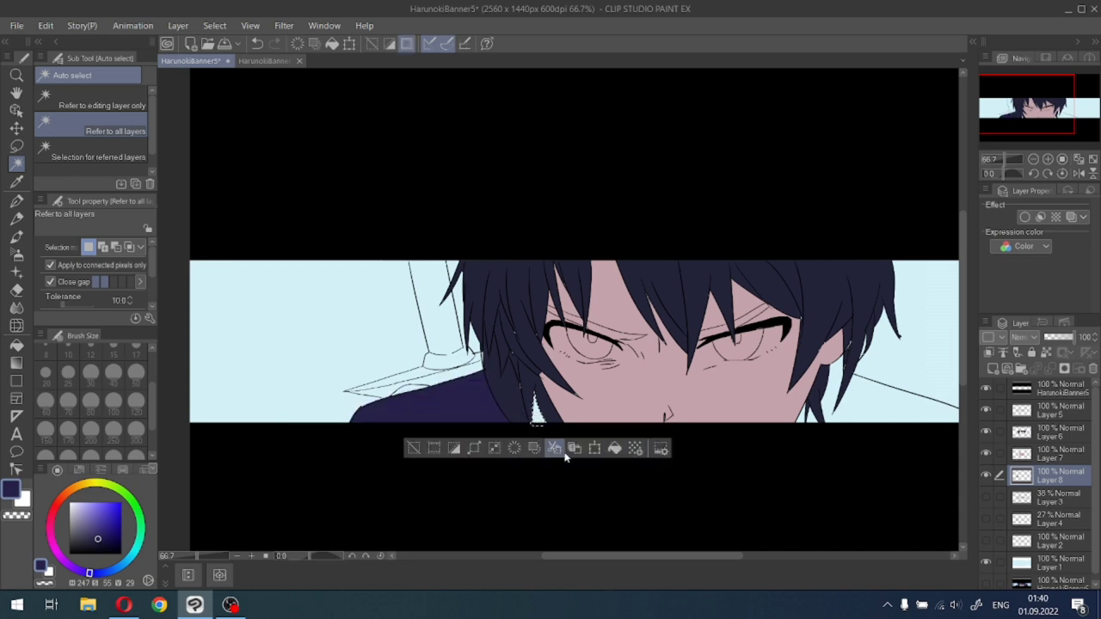
left_click(443, 449)
left_click_drag(1026, 122, 1039, 127)
left_click(723, 363)
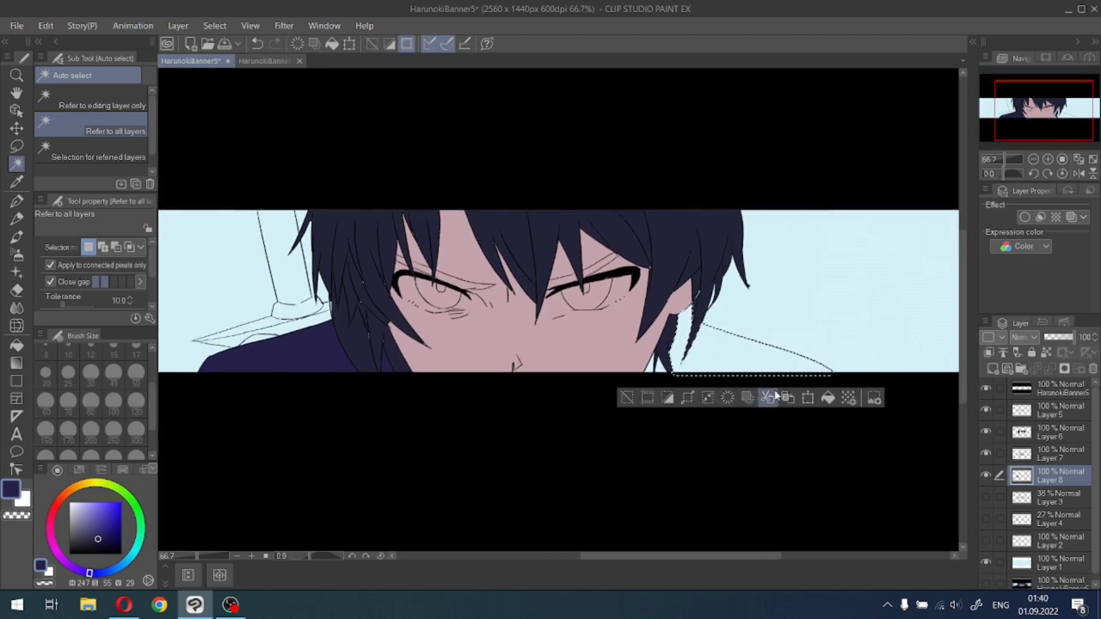
left_click(828, 398)
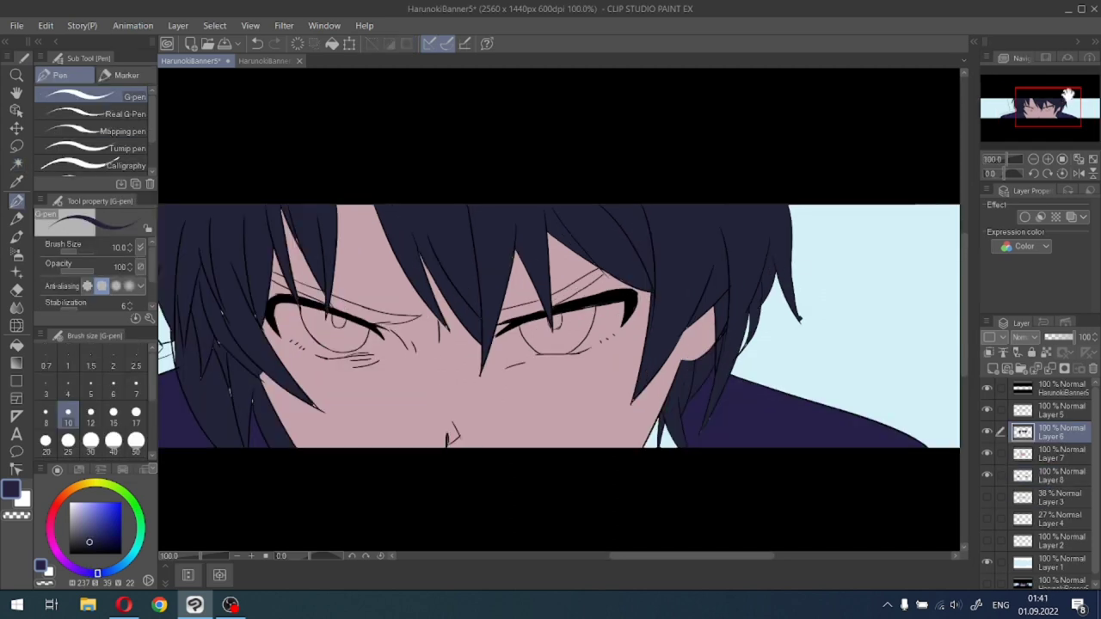
Touch up the small unfilled gaps between and at the tips of the hair strands on Layer 6 in dark navy with the size 10 G-pen.
left_click_drag(1068, 94, 1039, 93)
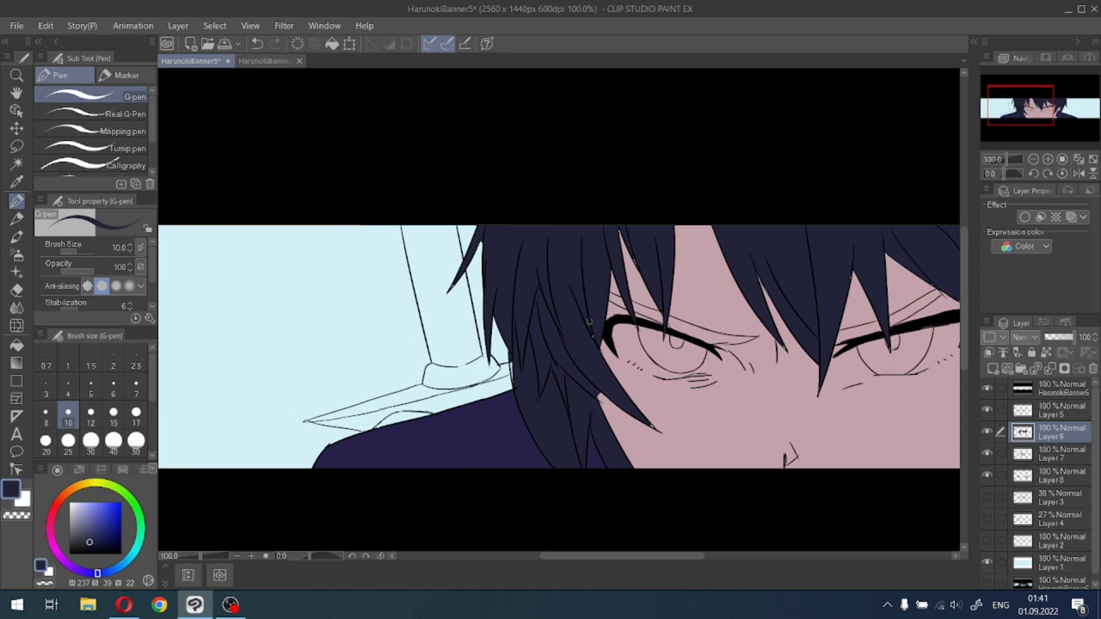
scroll(633, 238, "up", 5)
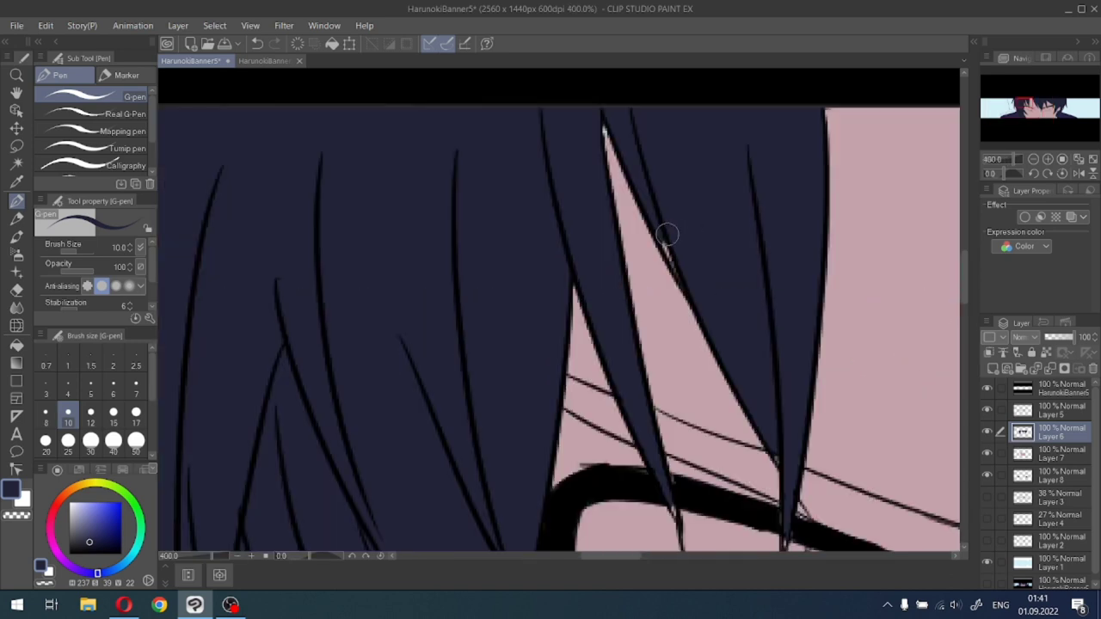
scroll(628, 144, "down", 3)
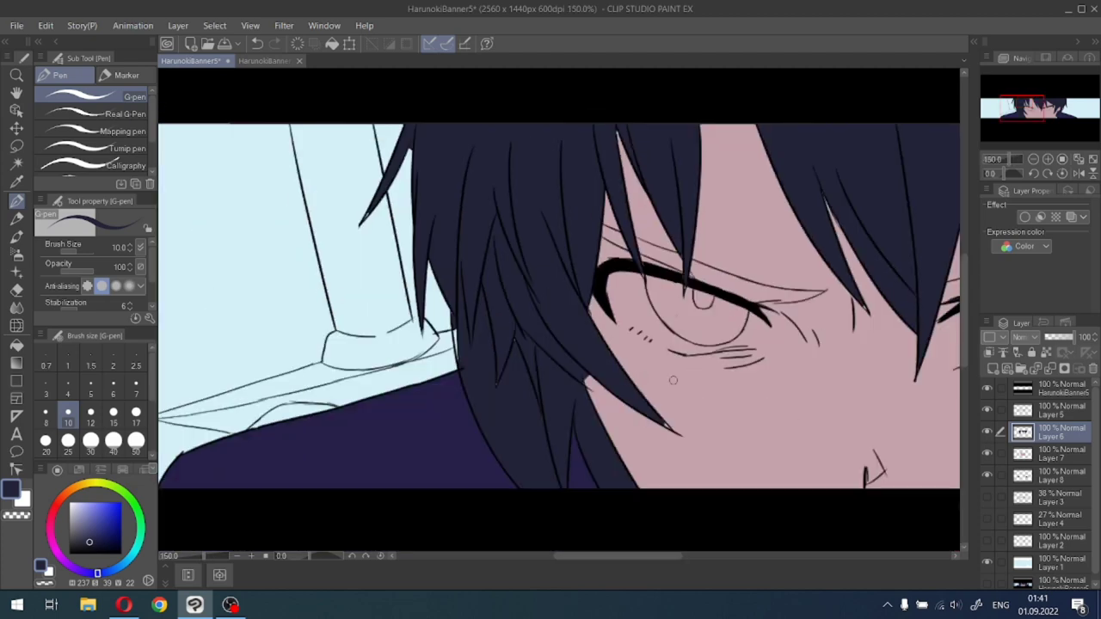
scroll(674, 439, "up", 5)
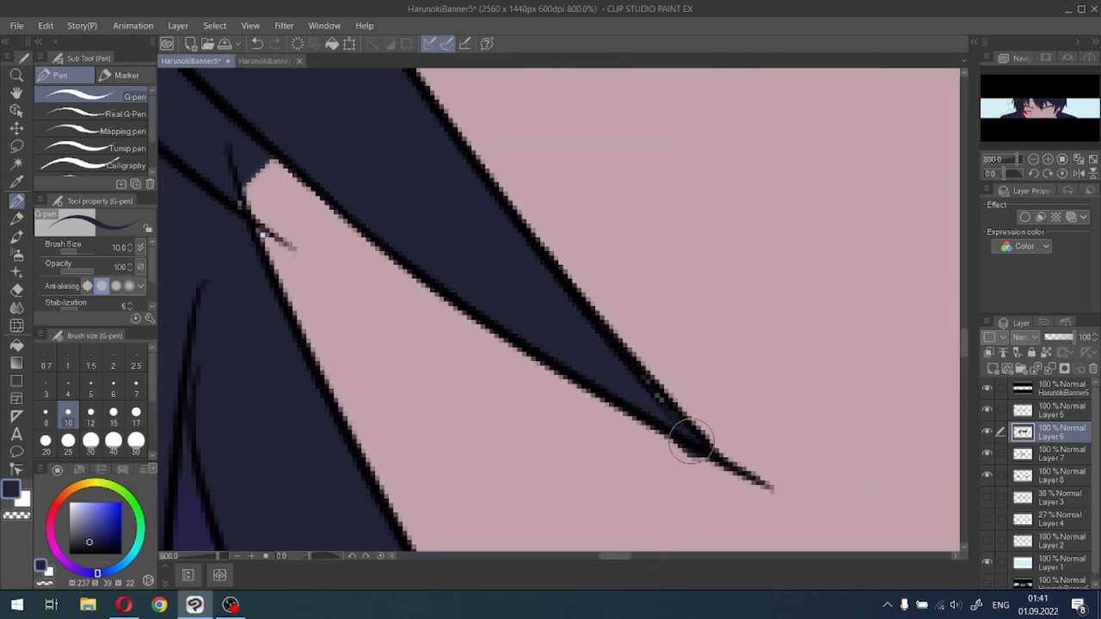
scroll(667, 423, "down", 5)
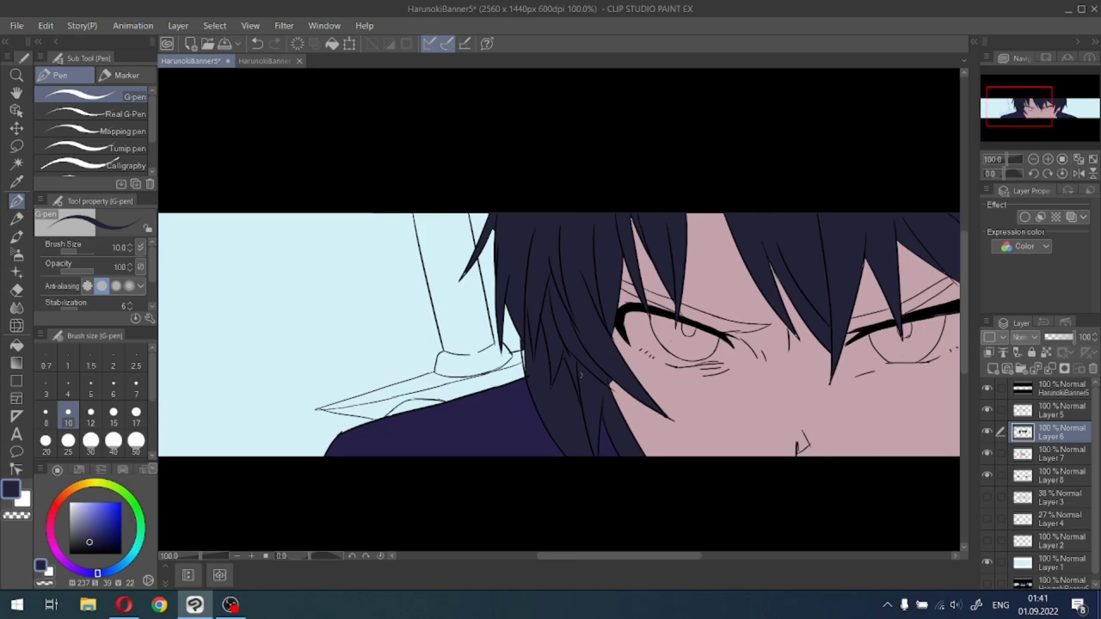
scroll(522, 359, "up", 1)
key("ctrl+z")
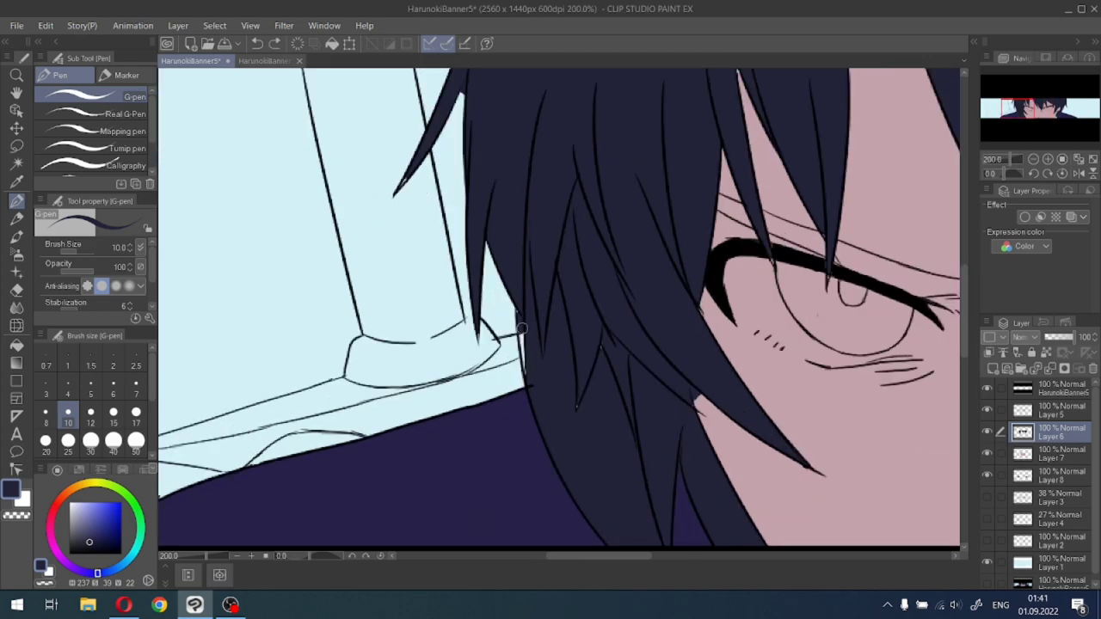
scroll(544, 383, "down", 4)
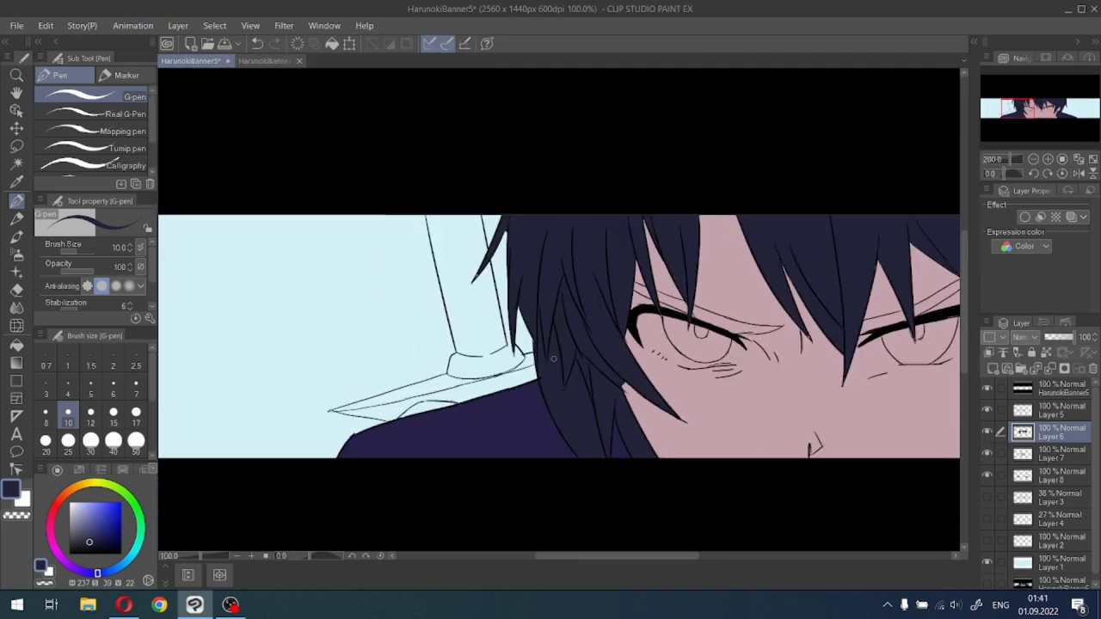
scroll(1051, 106, "up", 3)
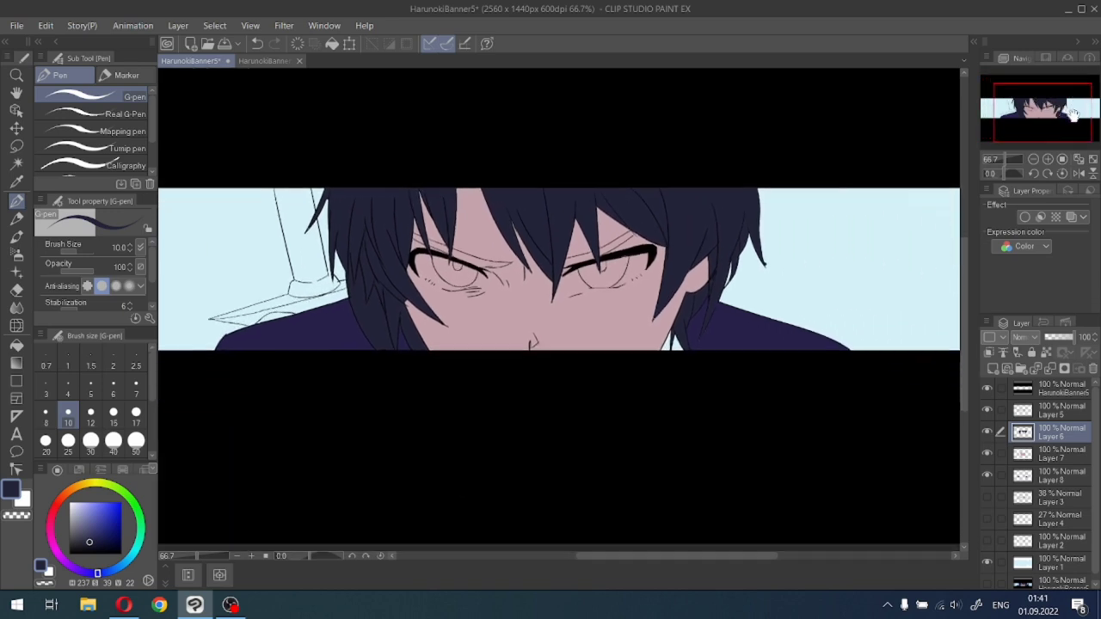
left_click_drag(1068, 106, 1085, 109)
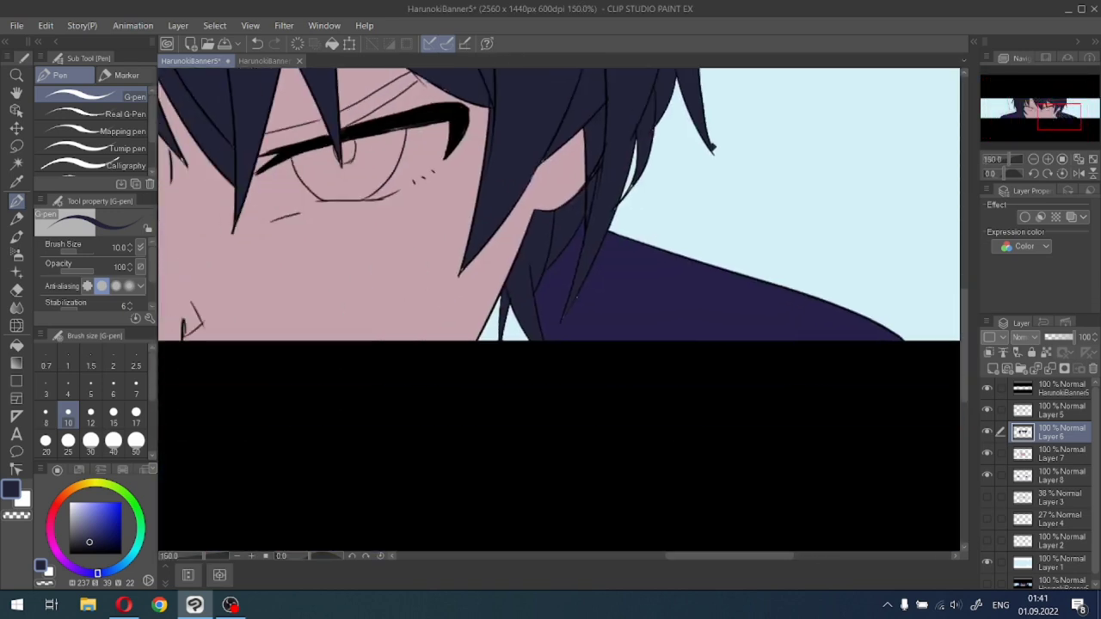
Sample the dark purple jacket colour, try to fill the gap between the hair tips beside the right jaw on Layer 6, and undo the fill.
left_click(15, 182)
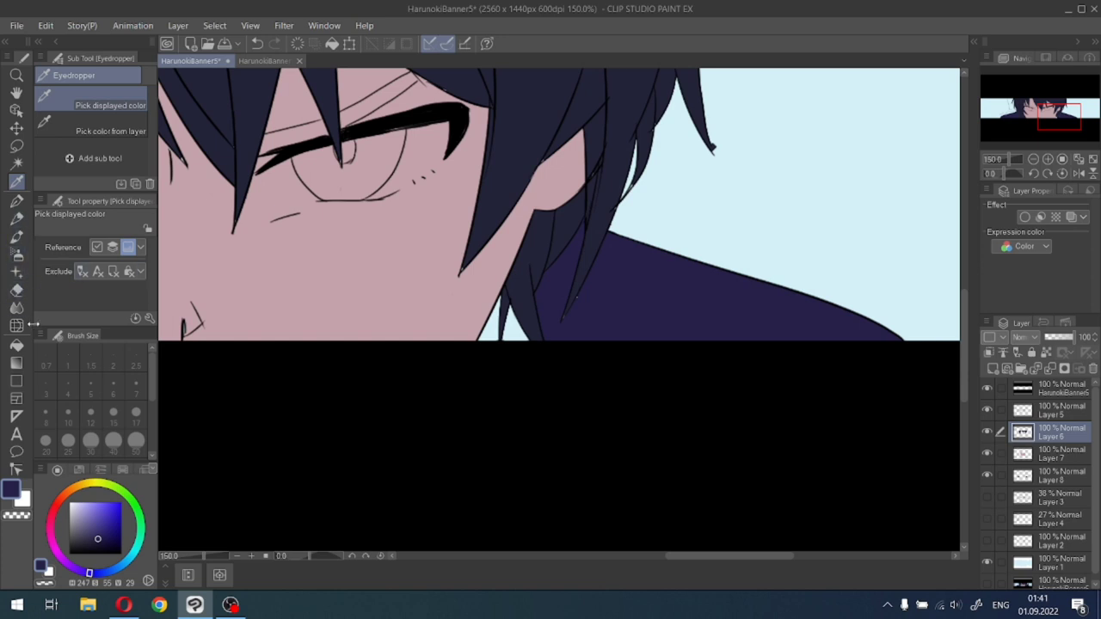
left_click(15, 346)
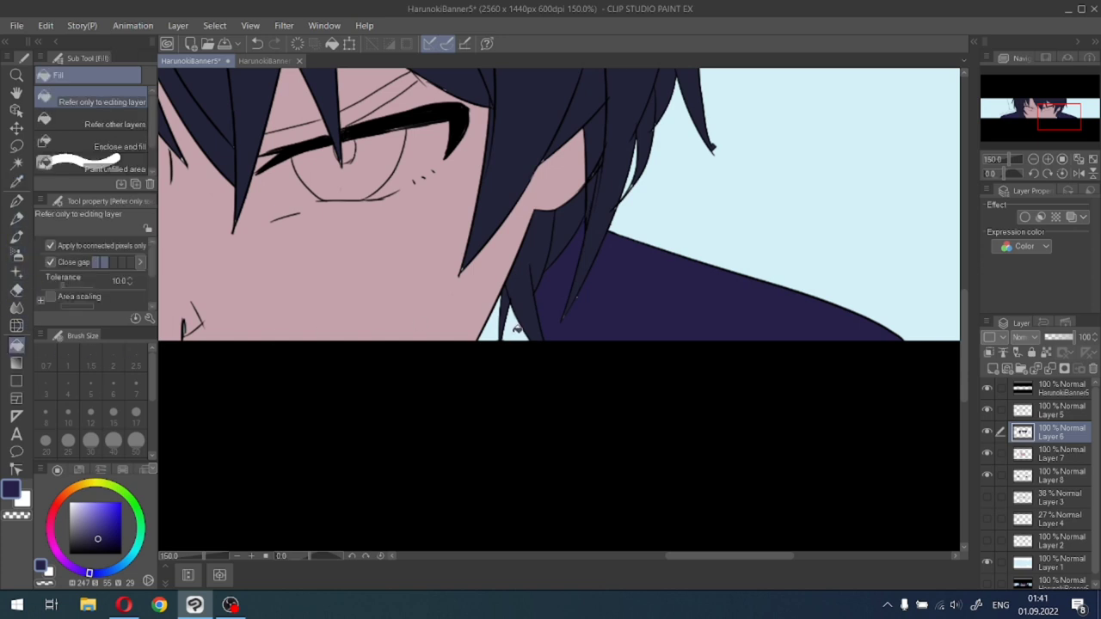
left_click(516, 328)
key("ctrl+z")
On Layer 8, auto-select the two remaining gaps between the hair tips and the right jaw, fill them with dark purple and deselect.
left_click(1020, 475)
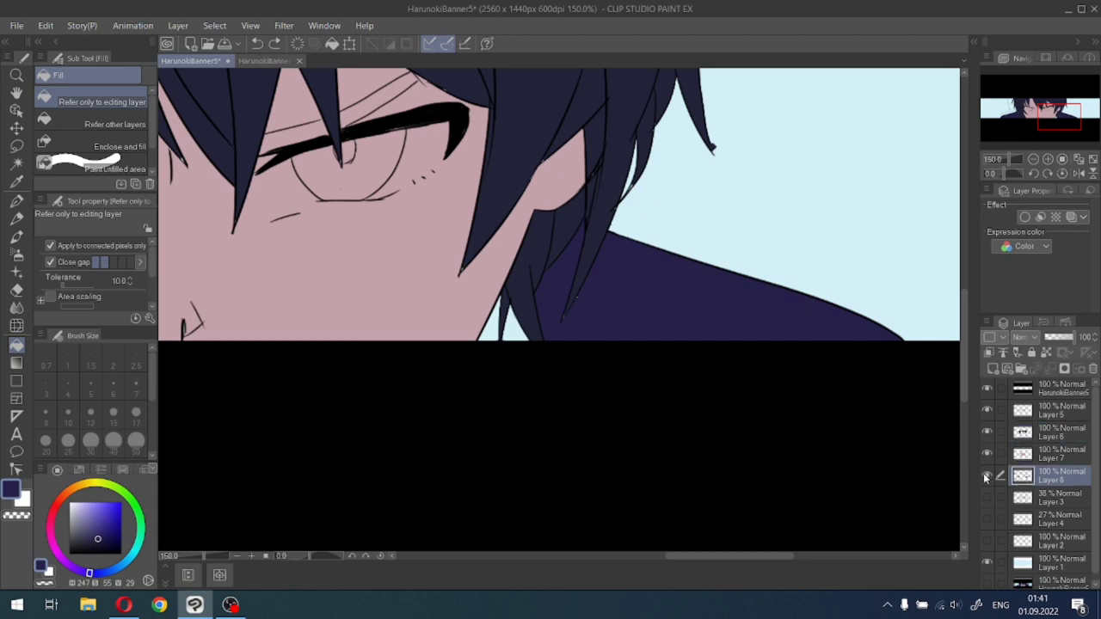
left_click(988, 476)
left_click(988, 476)
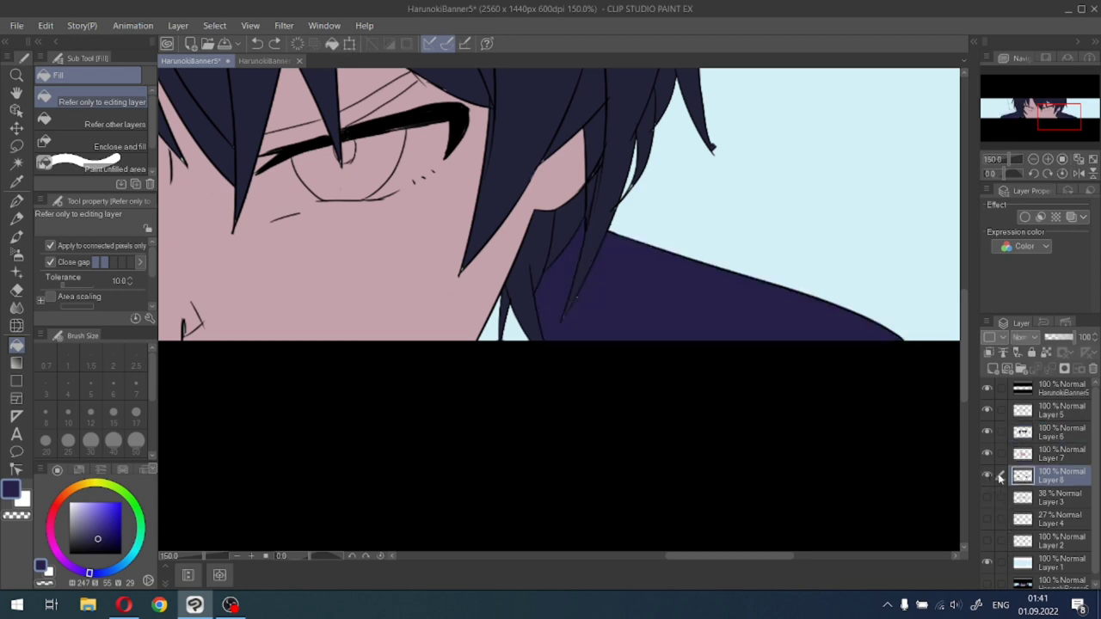
left_click(17, 162)
left_click(534, 341)
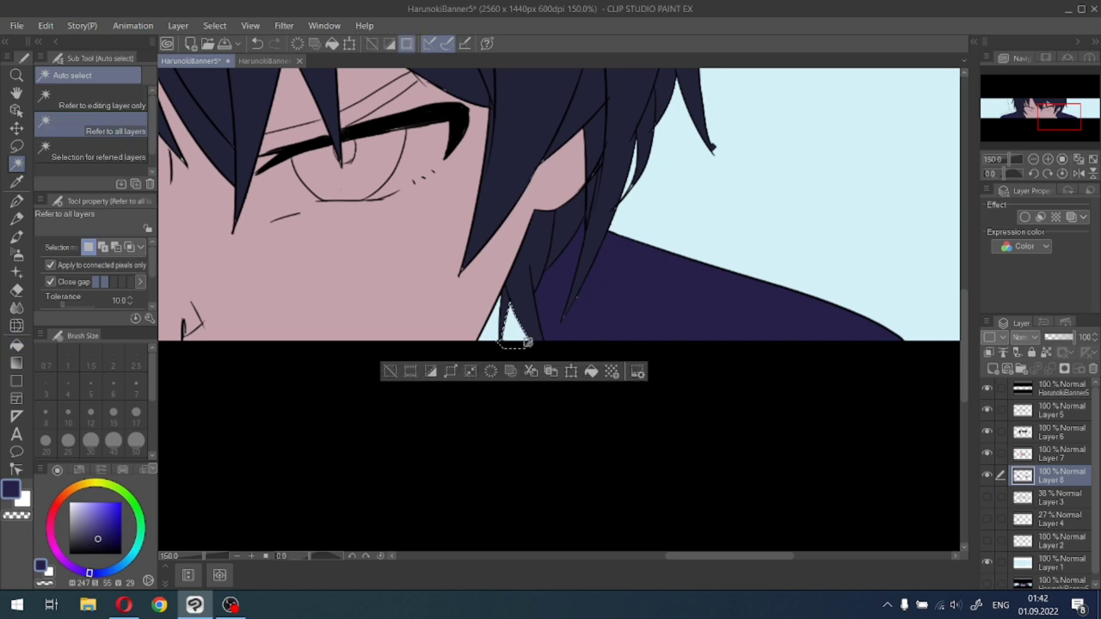
left_click(489, 328)
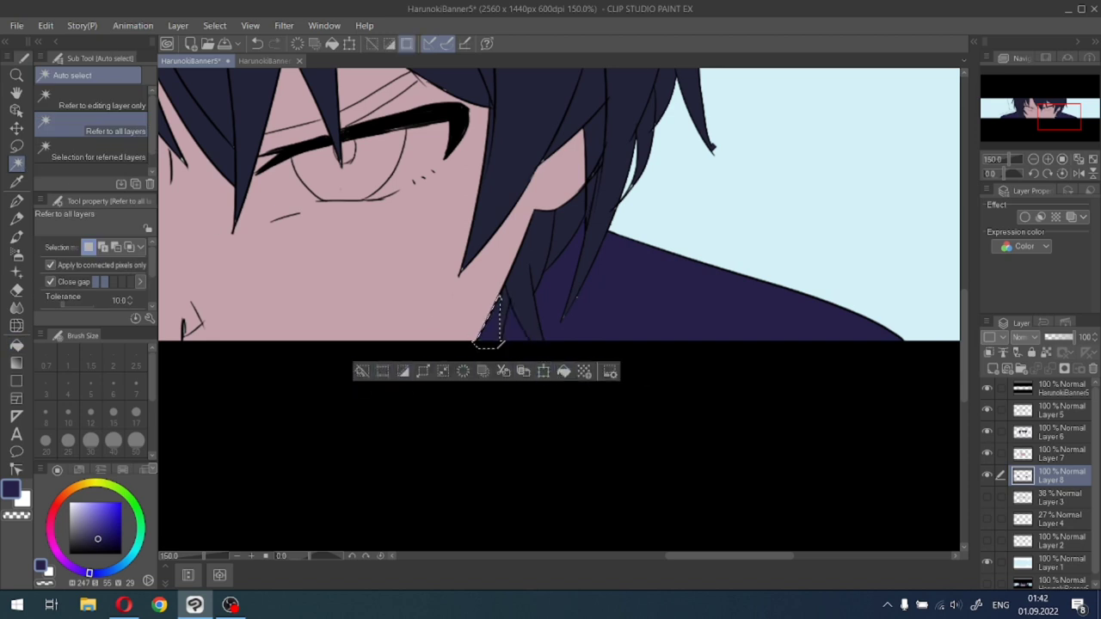
left_click(384, 373)
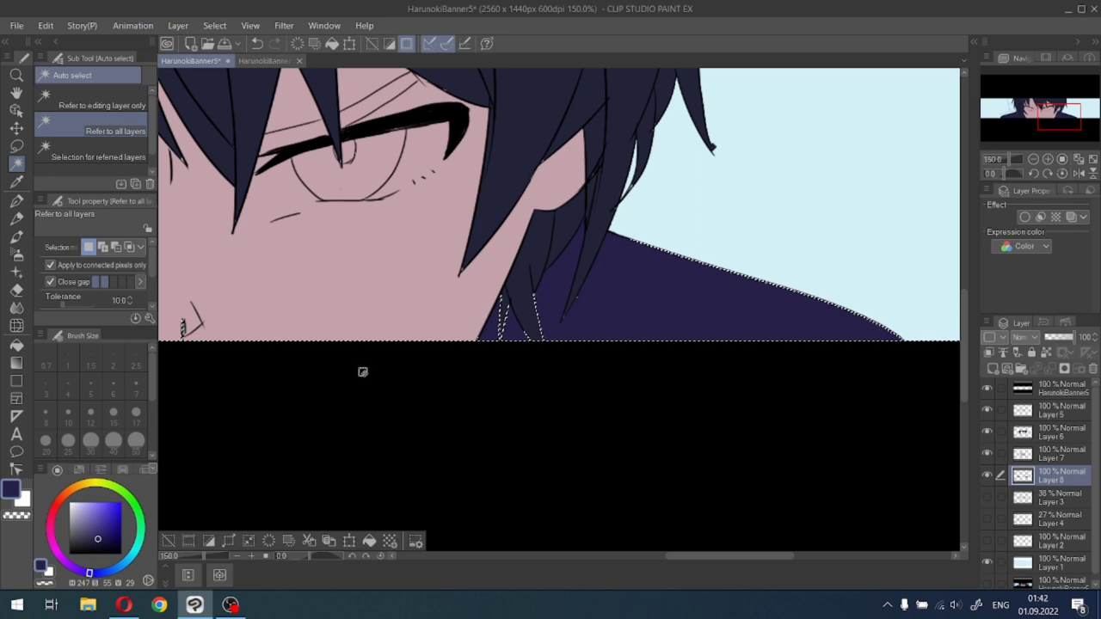
left_click(168, 540)
Review the flat colours across the whole banner, hiding and showing Layer 6 to check what the hair fill covers.
scroll(179, 526, "down", 1)
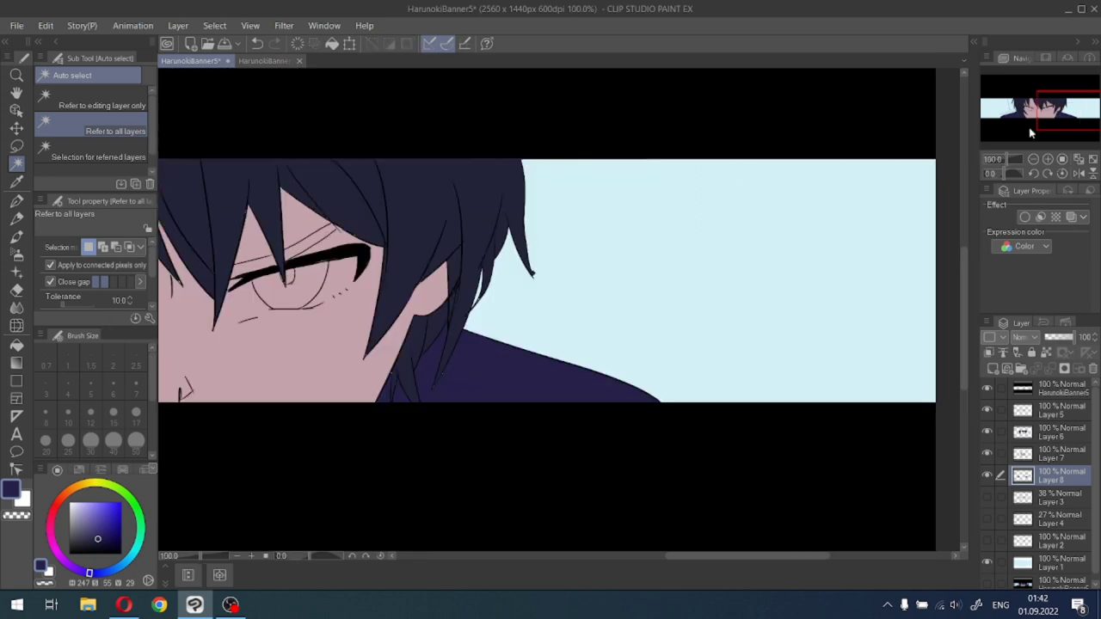
left_click_drag(1063, 119, 1051, 138)
key("ctrl+minus")
key("ctrl+minus")
scroll(1054, 134, "up", 1)
scroll(1050, 140, "down", 1)
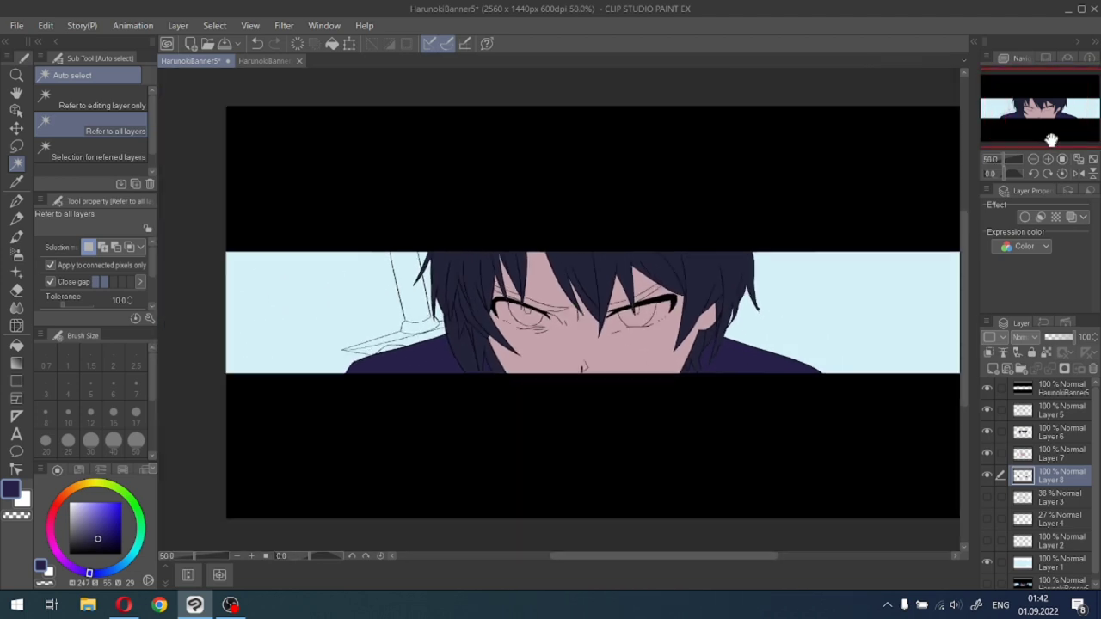
scroll(1049, 146, "up", 1)
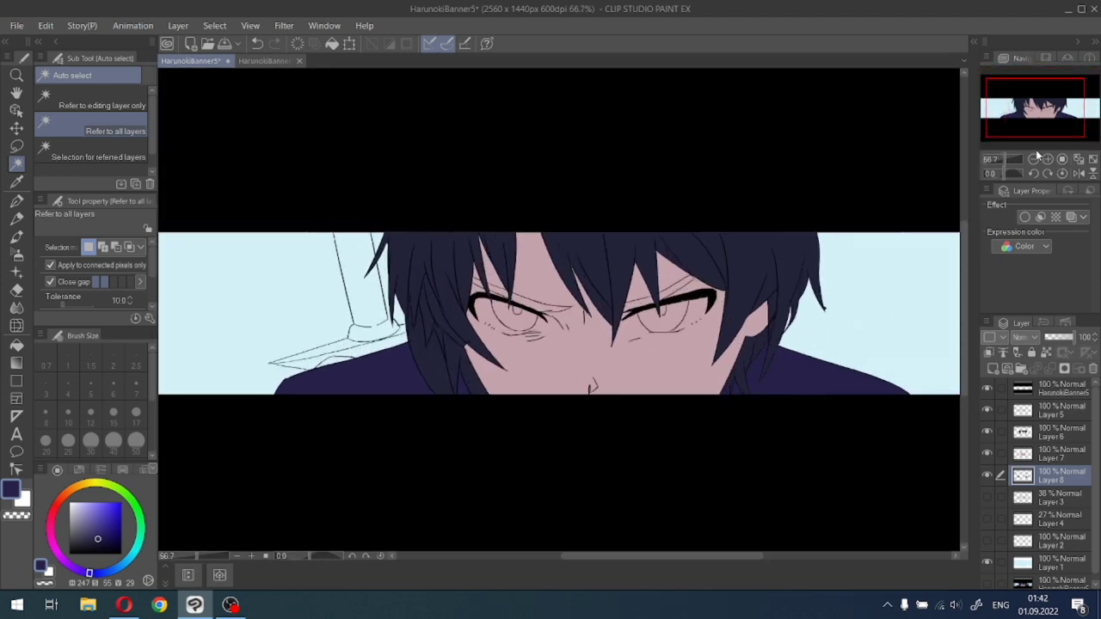
left_click(988, 432)
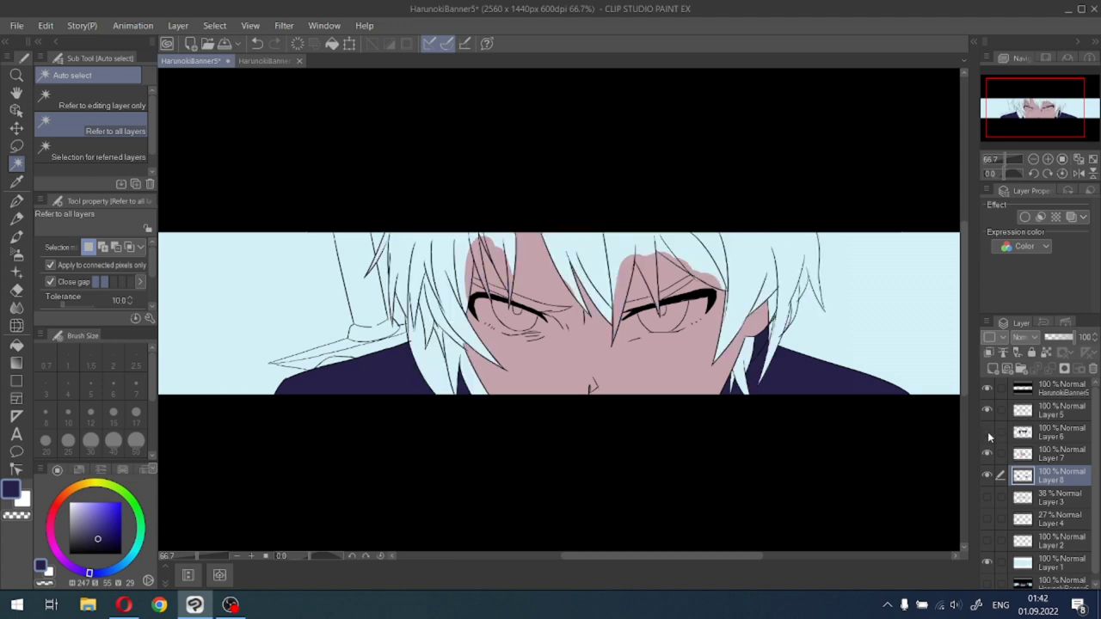
left_click(988, 432)
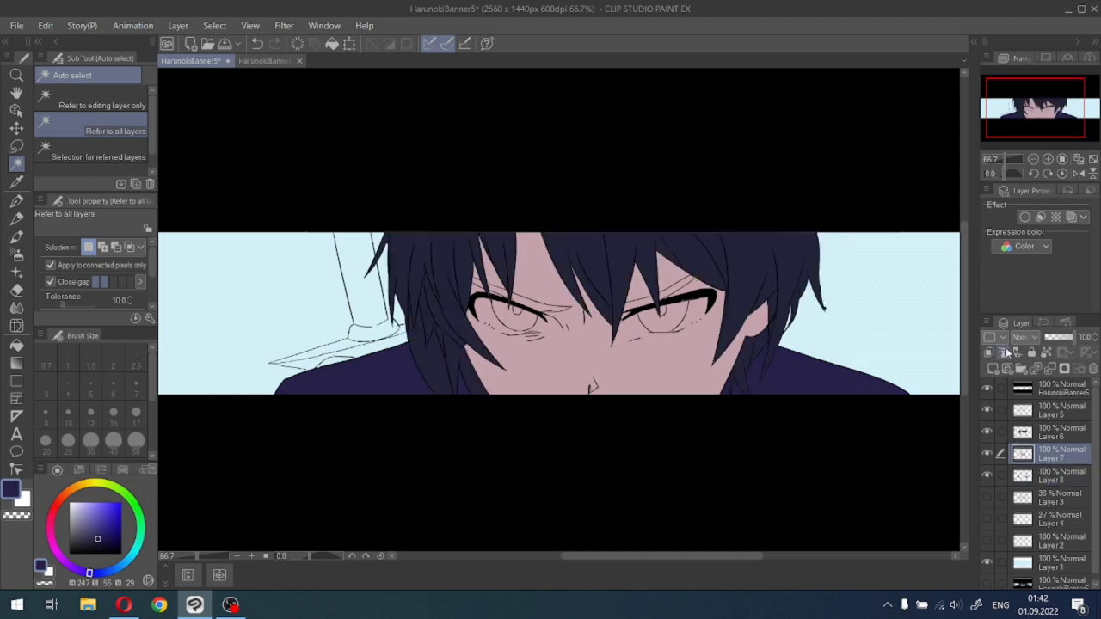
Add a new layer directly above Layer 7 and sample the pale yellow-beige from the lower iris of the right-side eye in the coloured reference.
left_click(993, 369)
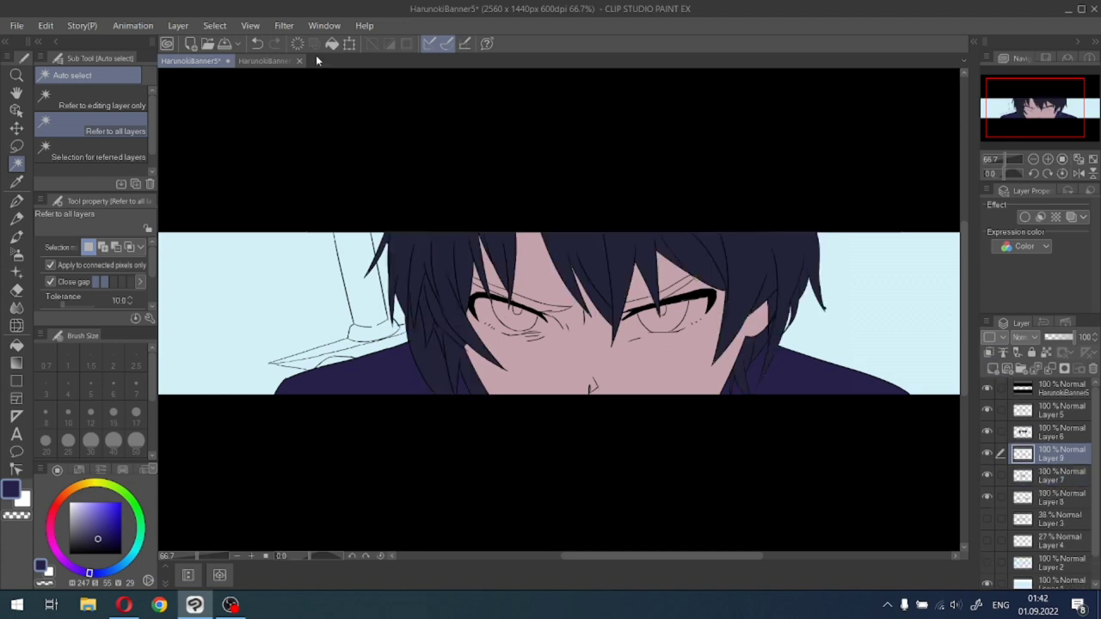
left_click(259, 61)
scroll(563, 240, "up", 4)
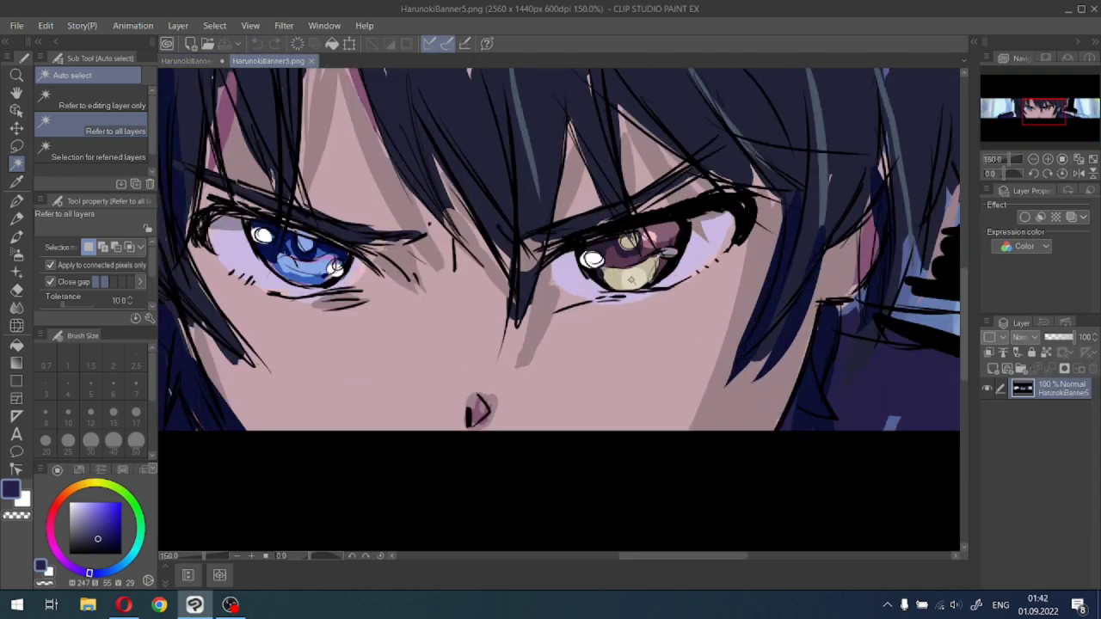
scroll(630, 280, "up", 2)
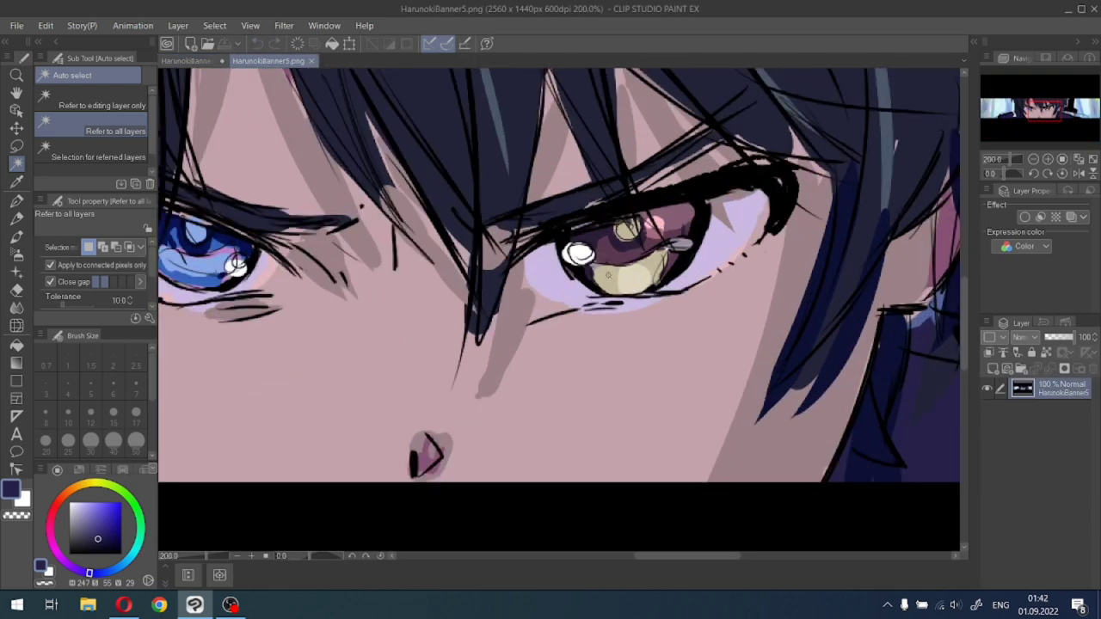
left_click(17, 182)
left_click(633, 275)
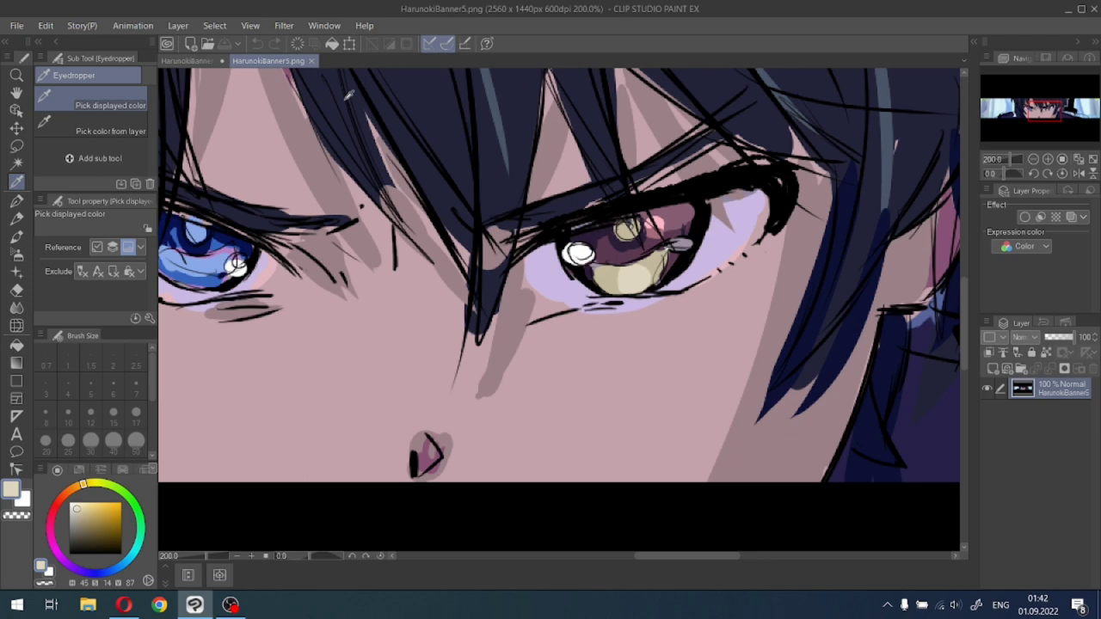
left_click(183, 61)
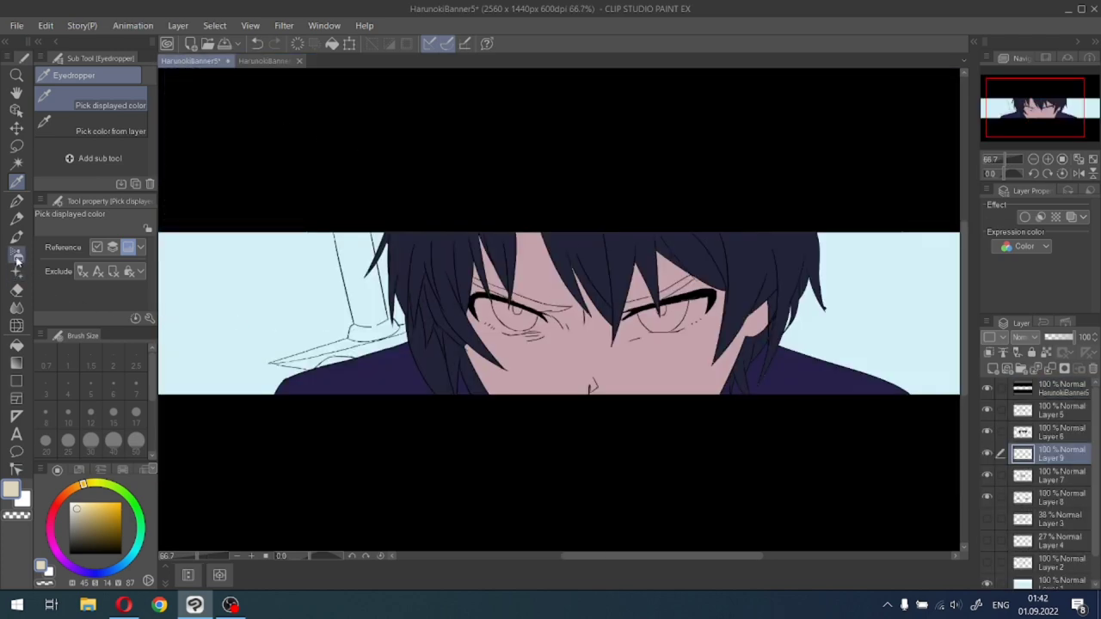
On Layer 9, auto-select the right-side eye's iris and pupil, fill both with the sampled pale yellow-beige and deselect.
left_click(17, 163)
scroll(514, 246, "up", 2)
left_click(730, 368)
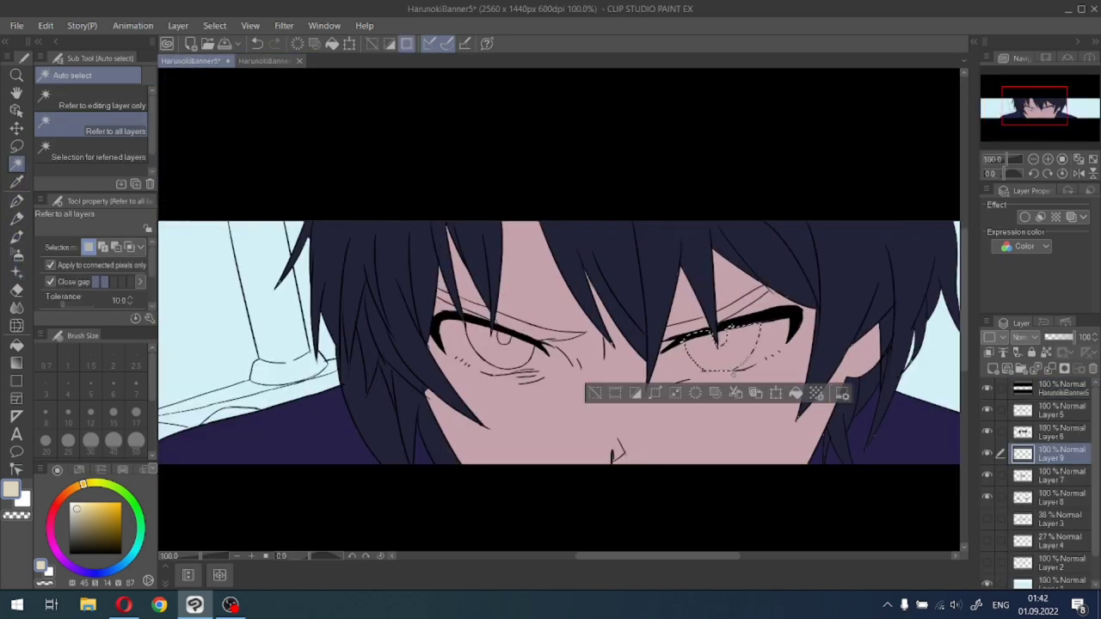
left_click(796, 393)
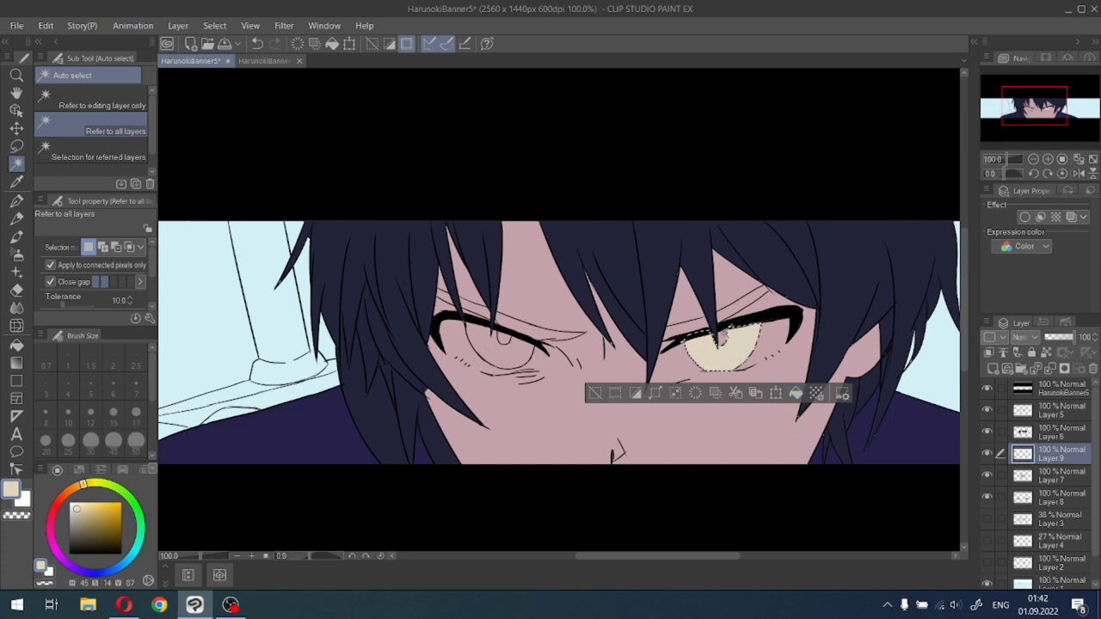
left_click(721, 337)
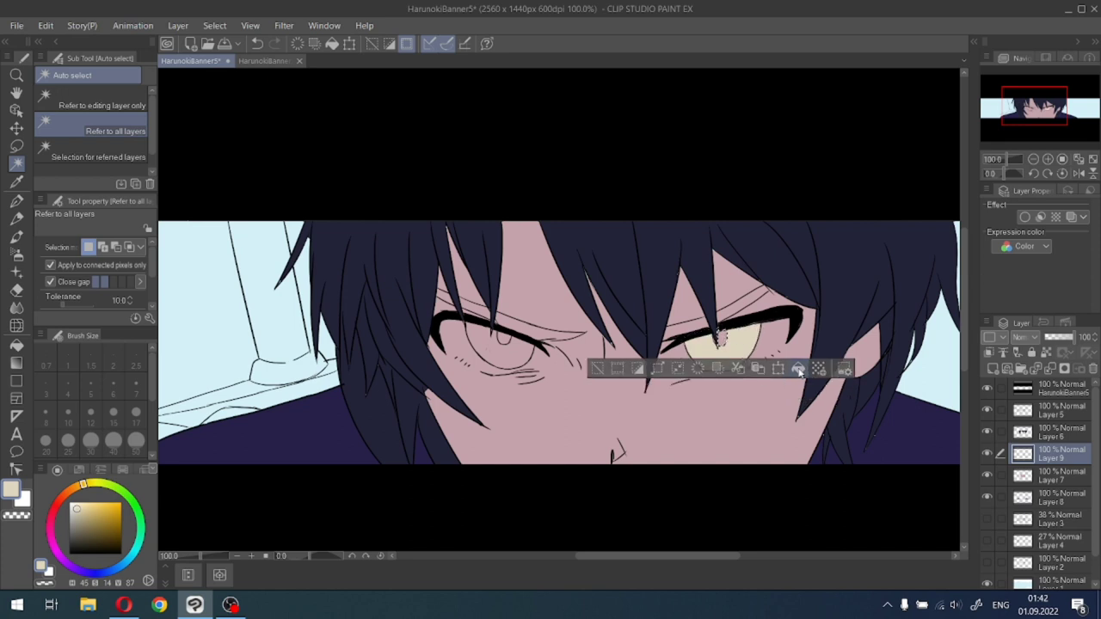
left_click(601, 368)
scroll(607, 368, "down", 2)
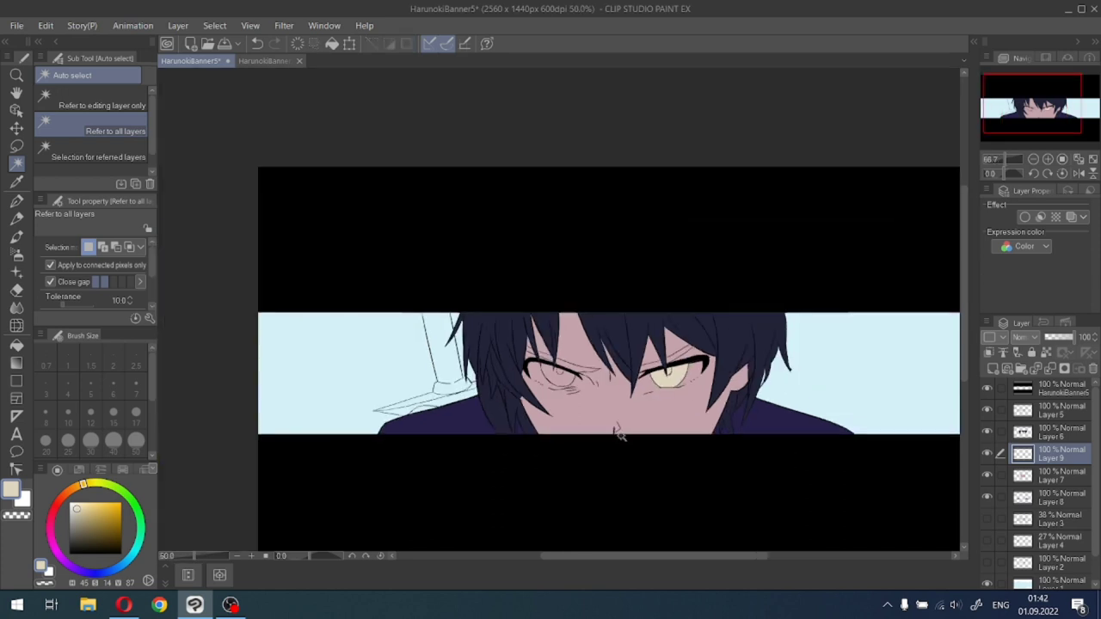
scroll(619, 433, "down", 1)
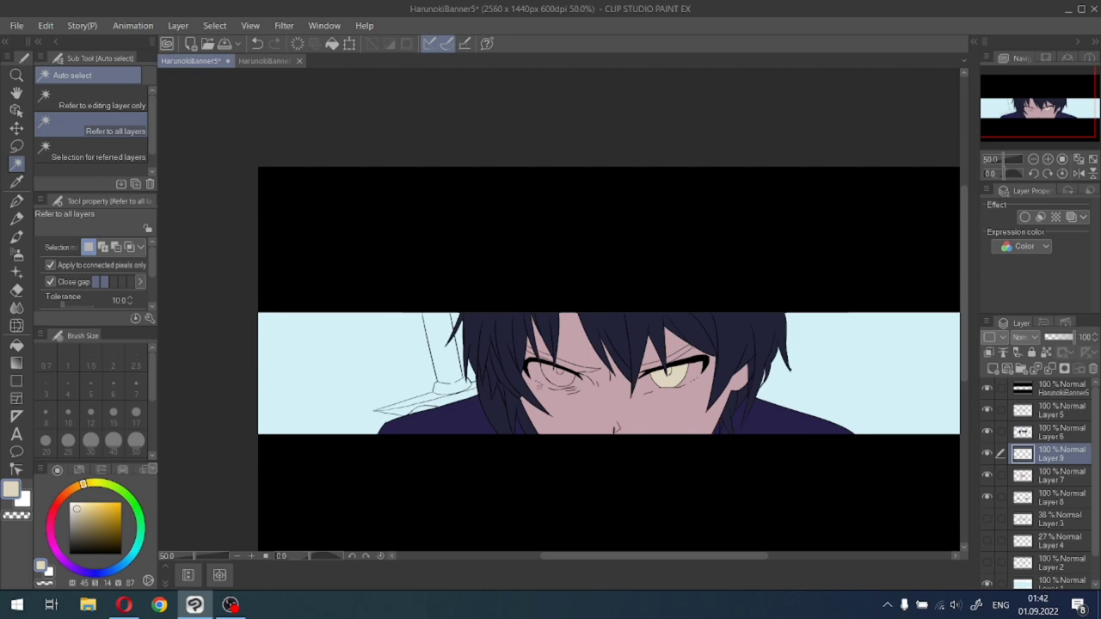
Sample the light blue from the left-side eye's iris in the coloured reference and return to the banner drawing.
left_click(276, 62)
left_click_drag(1044, 110, 1023, 108)
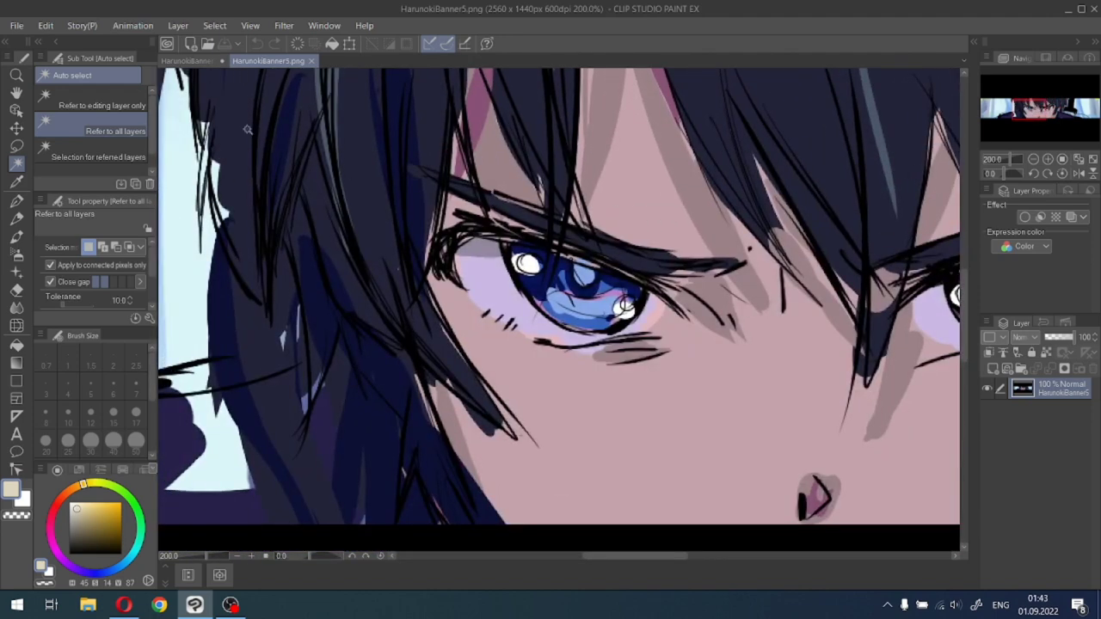
left_click(198, 62)
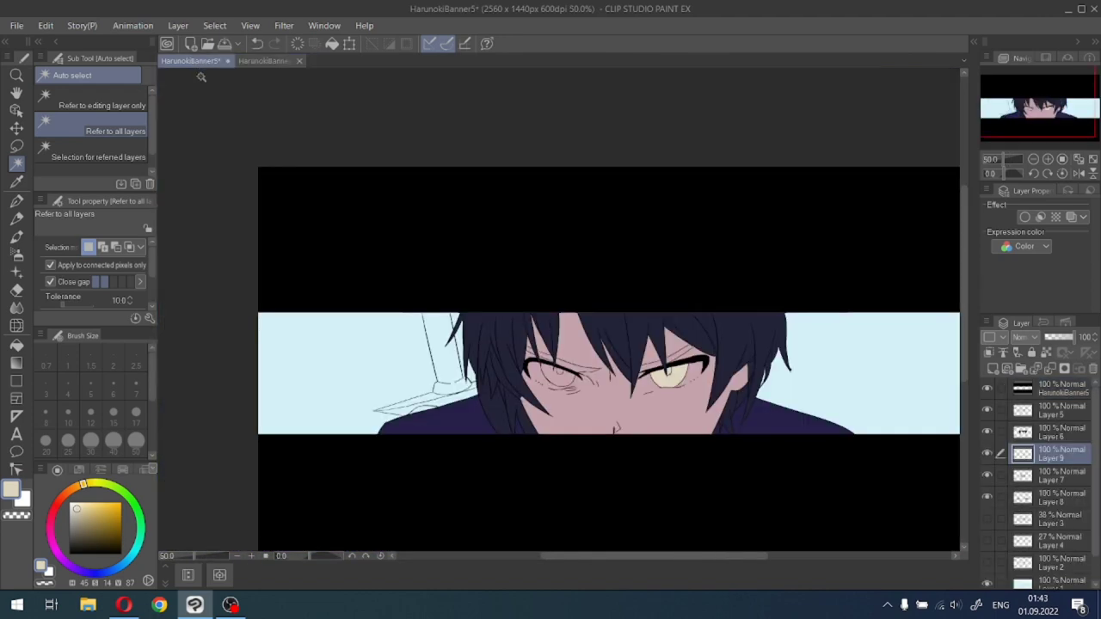
left_click(258, 61)
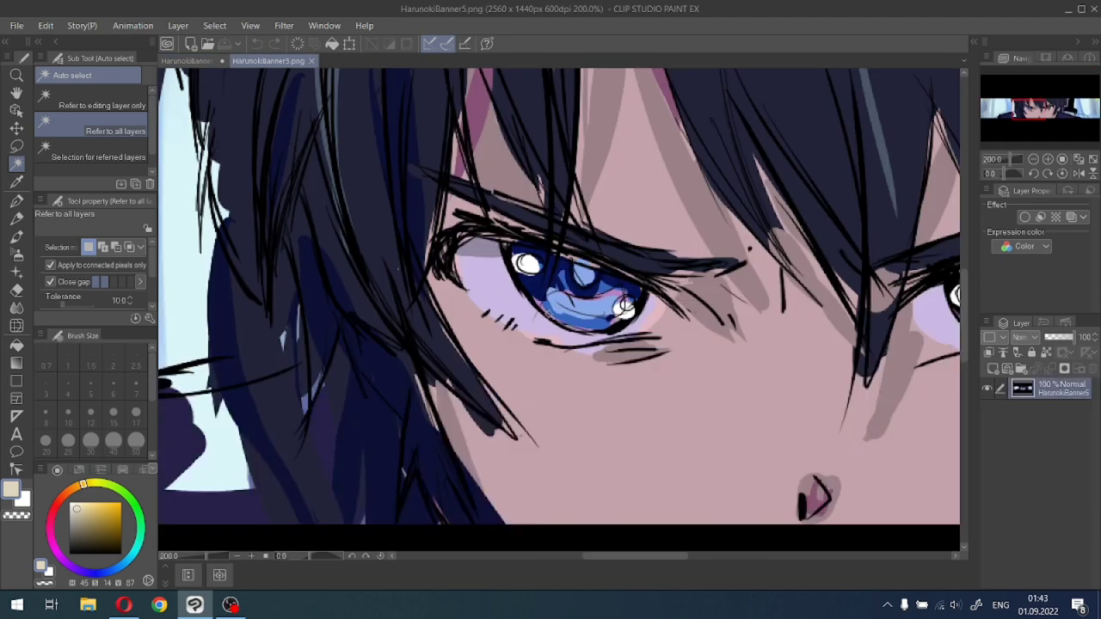
left_click(572, 294, "alt")
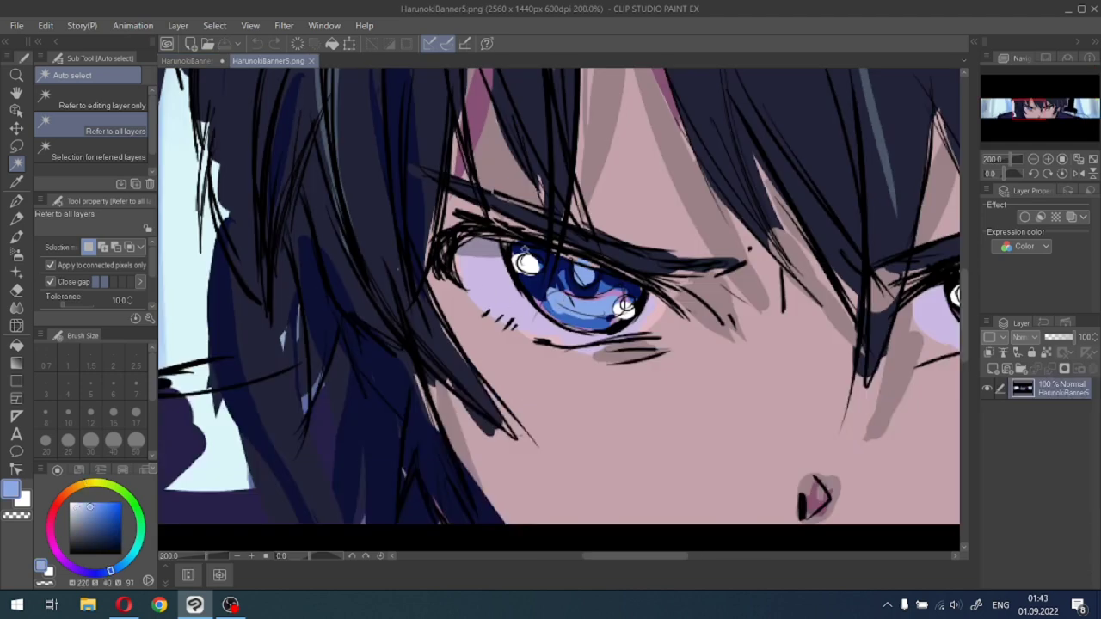
left_click(197, 61)
Auto-select the left-side eye's iris and pupil, fill both with light blue on Layer 9 and deselect.
scroll(446, 246, "up", 1)
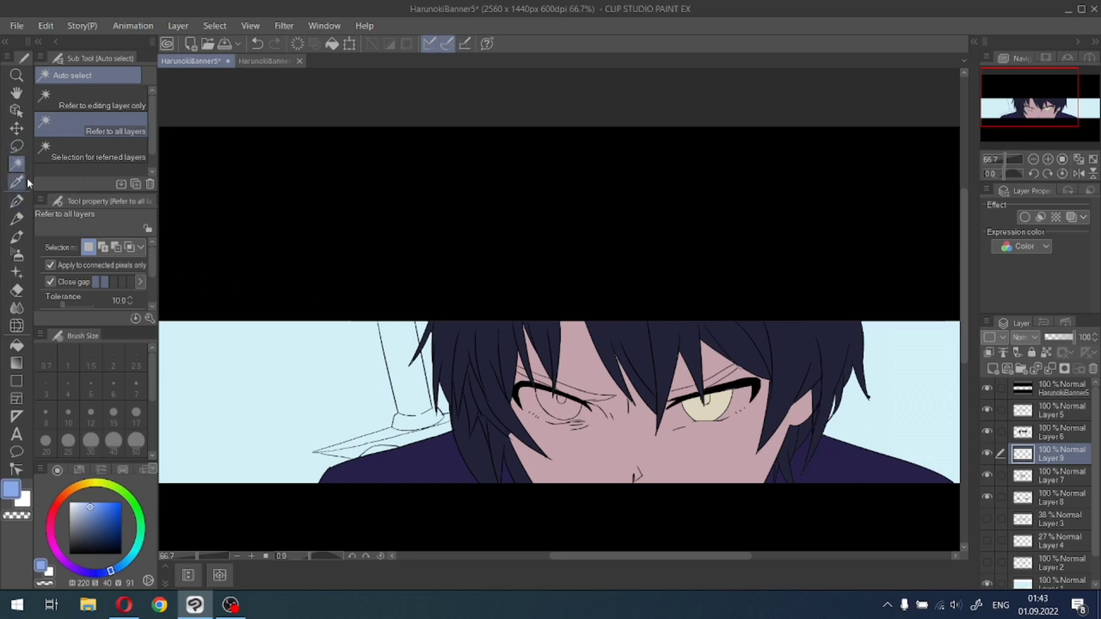
scroll(559, 412, "up", 1)
left_click(555, 397)
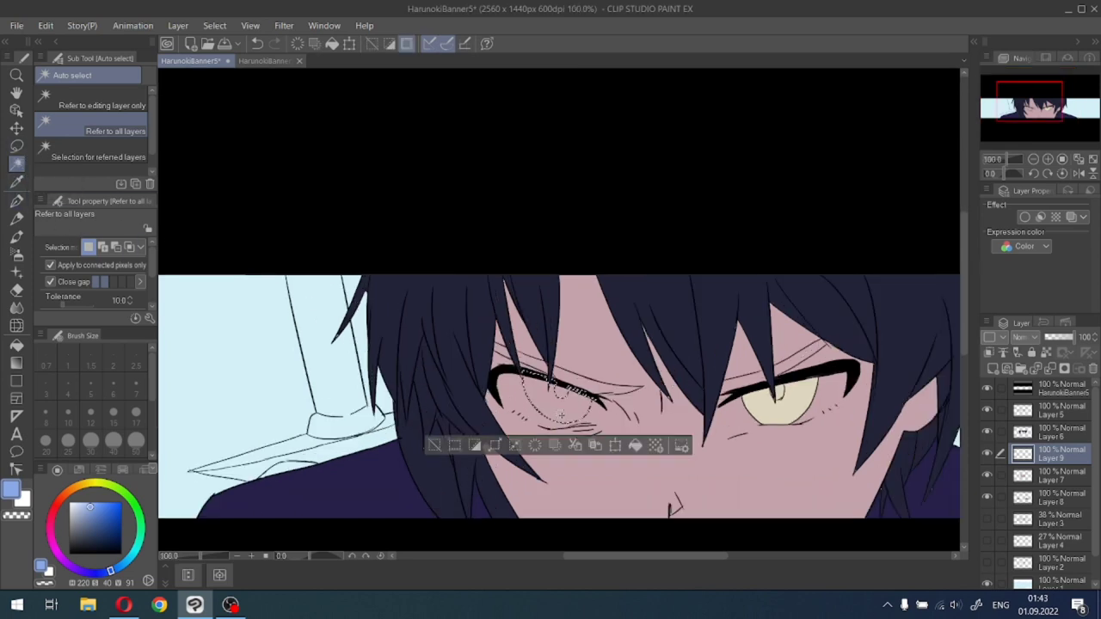
left_click(638, 445)
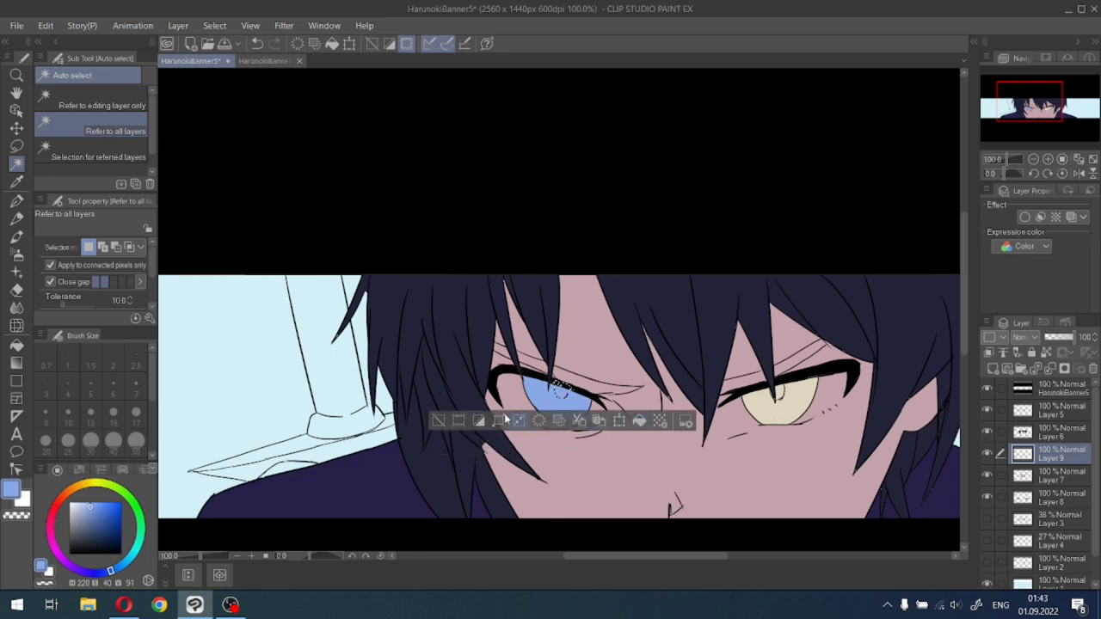
left_click(439, 420)
scroll(440, 422, "down", 1)
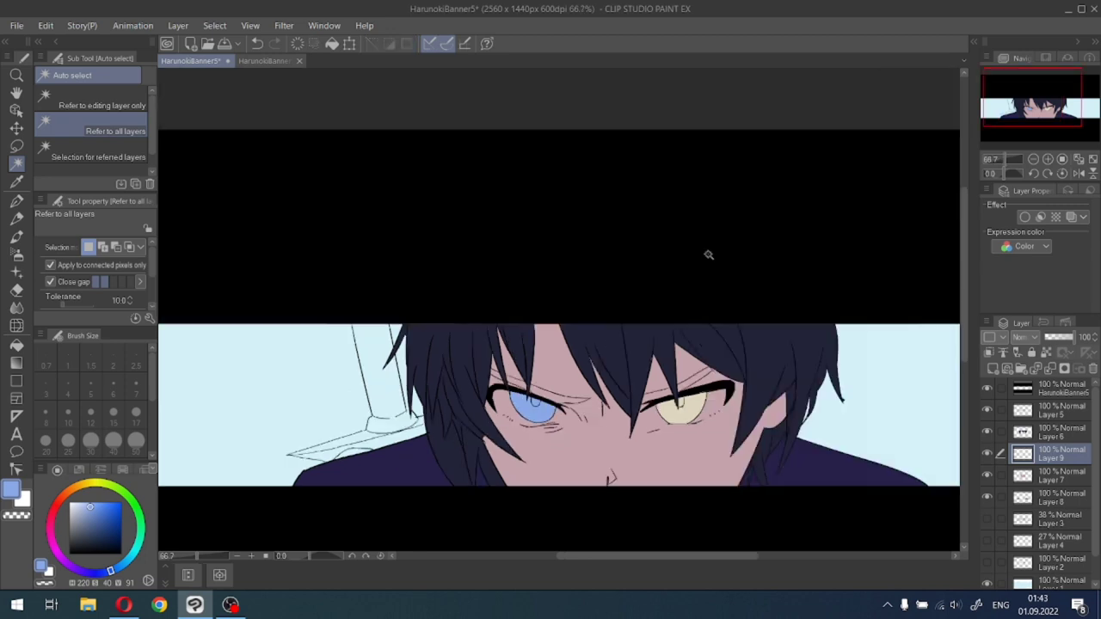
Add a new layer directly above Layer 7 and sample the pale lilac of the left-side eye white in the coloured reference.
left_click_drag(1044, 110, 1042, 122)
key("ctrl+plus")
left_click(1025, 476)
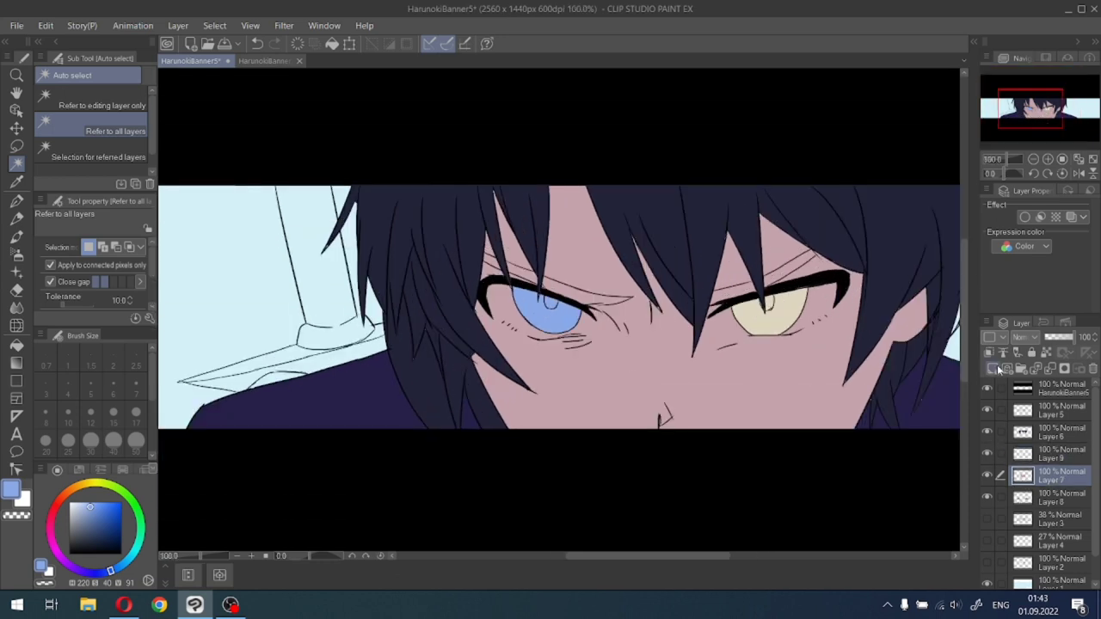
left_click(995, 368)
key("ctrl+plus")
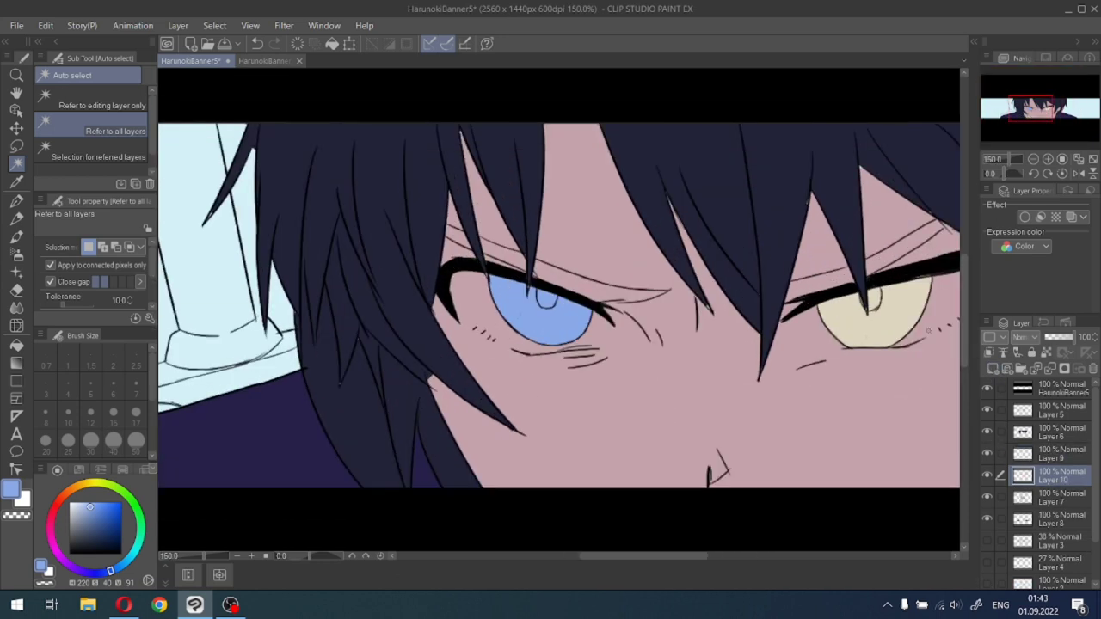
left_click(265, 61)
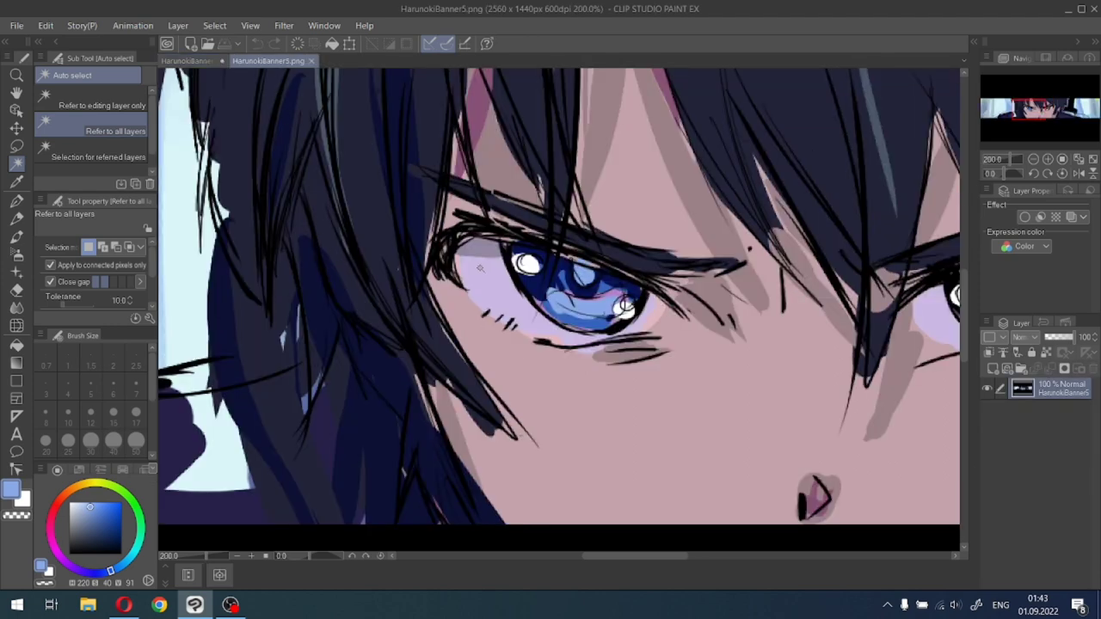
left_click(184, 62)
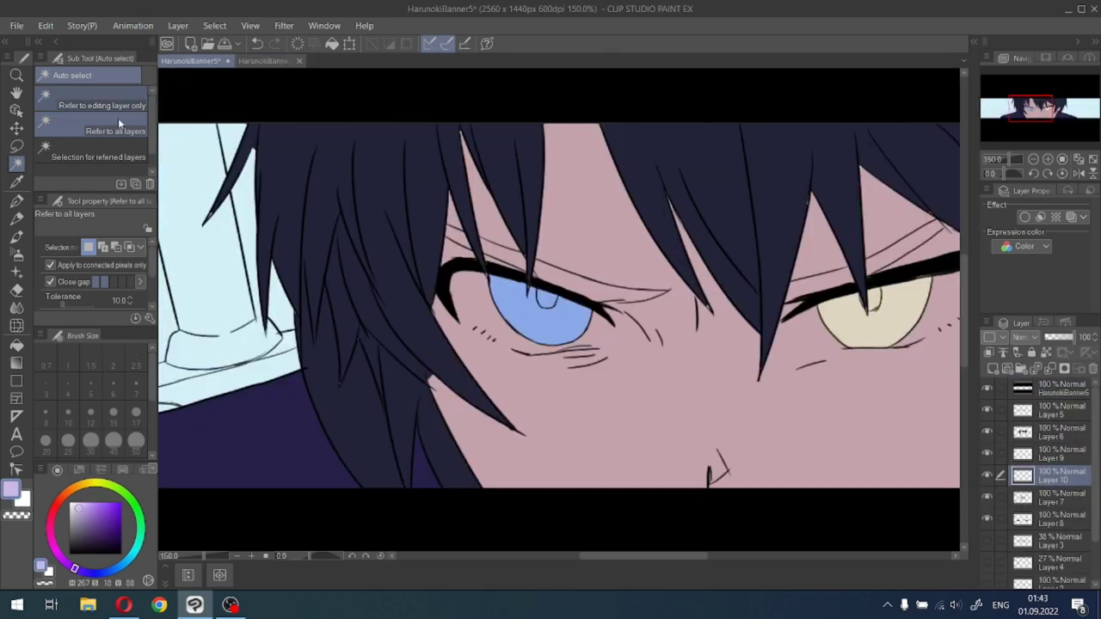
Paint the left-side eye white pale lilac on Layer 10 with the G-pen, edging it at size 10 and filling it at size 15.
left_click(16, 200)
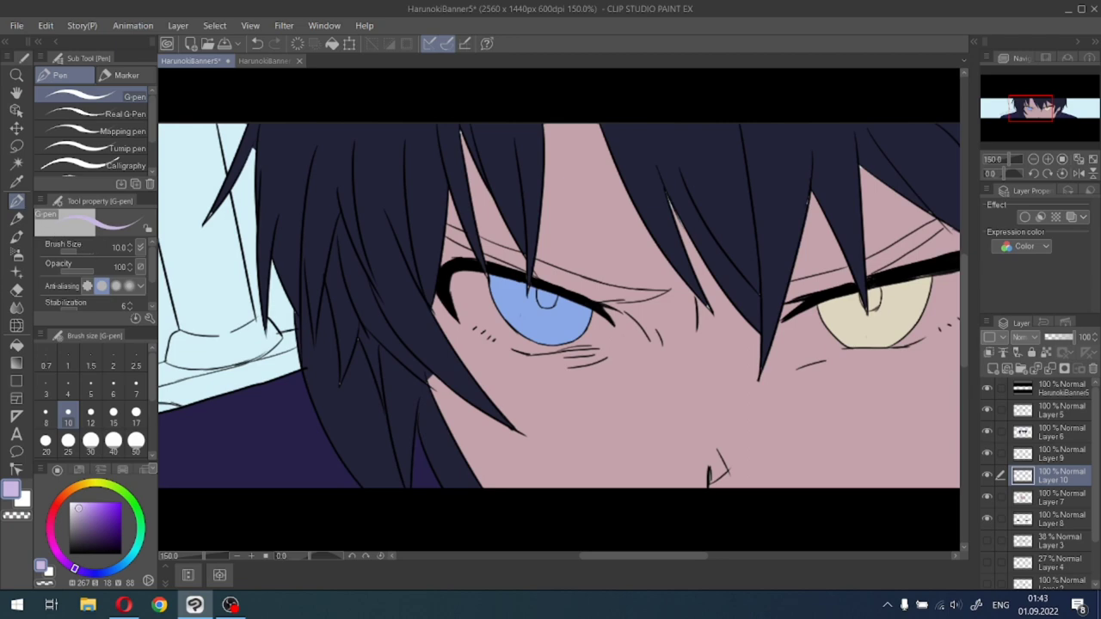
scroll(461, 291, "up", 1)
left_click_drag(451, 286, 499, 353)
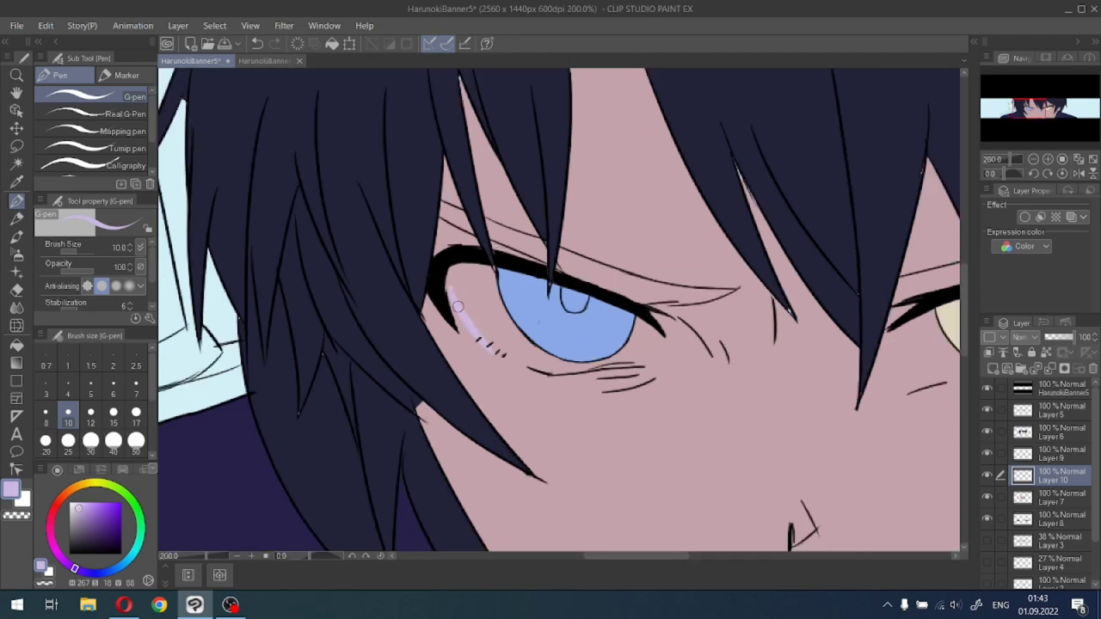
key("ctrl+z")
mouse_move(446, 289)
left_mouse_down()
mouse_move(496, 347)
mouse_move(459, 316)
mouse_move(497, 346)
mouse_move(461, 322)
mouse_move(506, 347)
left_mouse_up()
left_click_drag(464, 320, 527, 364)
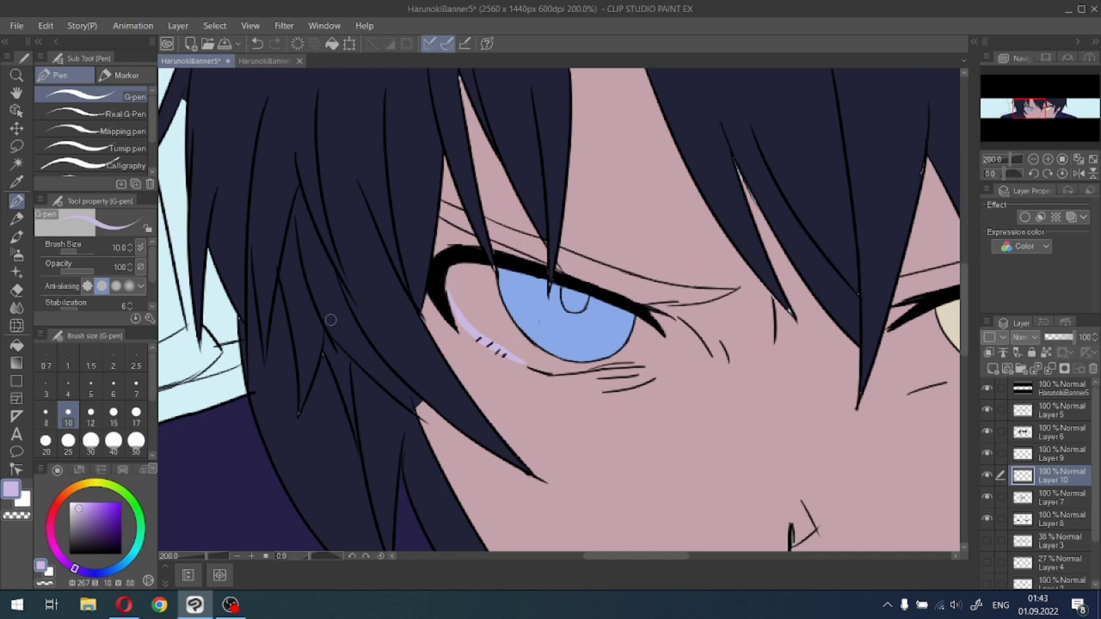
left_click(112, 412)
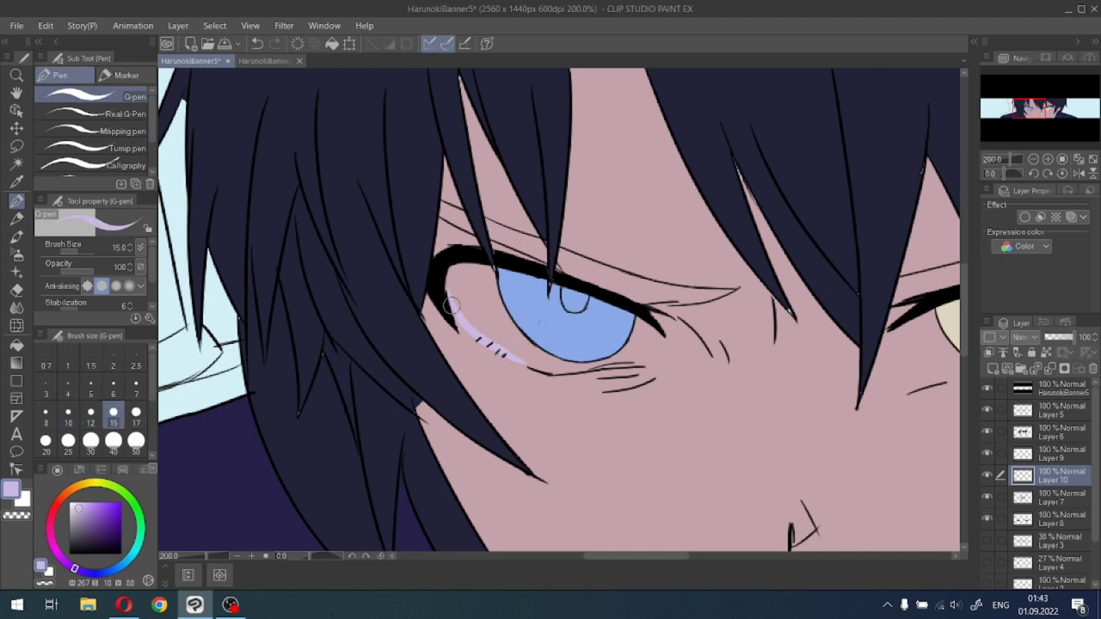
mouse_move(449, 269)
left_mouse_down()
mouse_move(469, 324)
mouse_move(453, 293)
mouse_move(493, 338)
mouse_move(473, 275)
mouse_move(497, 295)
mouse_move(505, 281)
mouse_move(464, 268)
mouse_move(495, 276)
mouse_move(522, 360)
mouse_move(492, 346)
mouse_move(498, 328)
mouse_move(552, 354)
mouse_move(523, 352)
mouse_move(513, 328)
mouse_move(567, 365)
mouse_move(549, 363)
mouse_move(593, 366)
mouse_move(573, 363)
mouse_move(626, 349)
mouse_move(642, 317)
mouse_move(630, 341)
mouse_move(631, 318)
mouse_move(588, 349)
left_mouse_up()
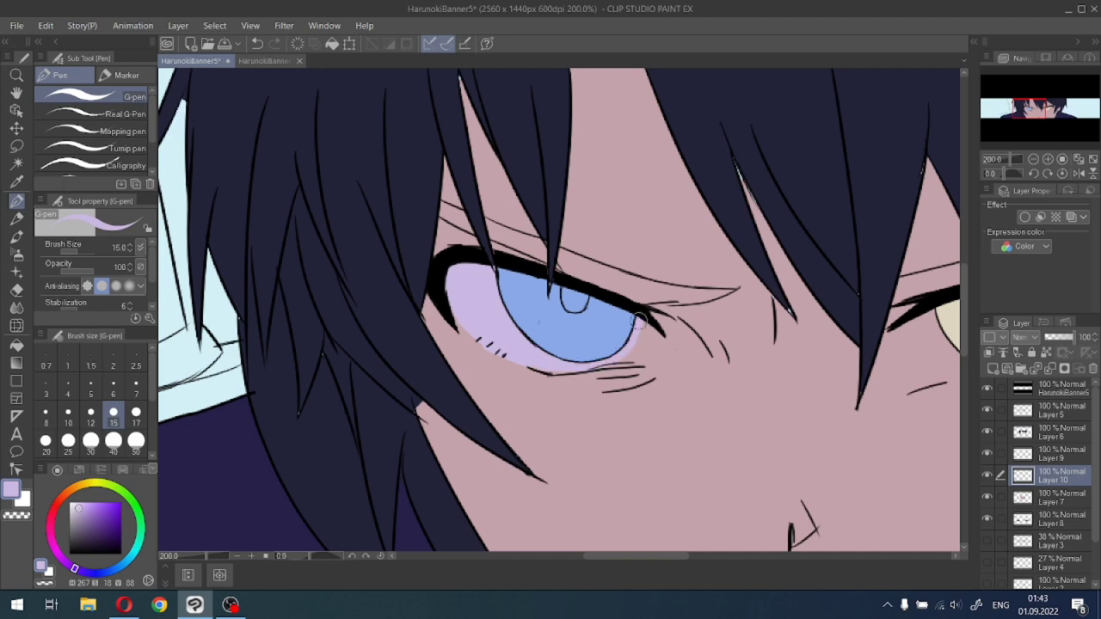
Paint the right-side eye white pale lilac on both sides of the iris, undoing stray strokes.
scroll(740, 271, "down", 1)
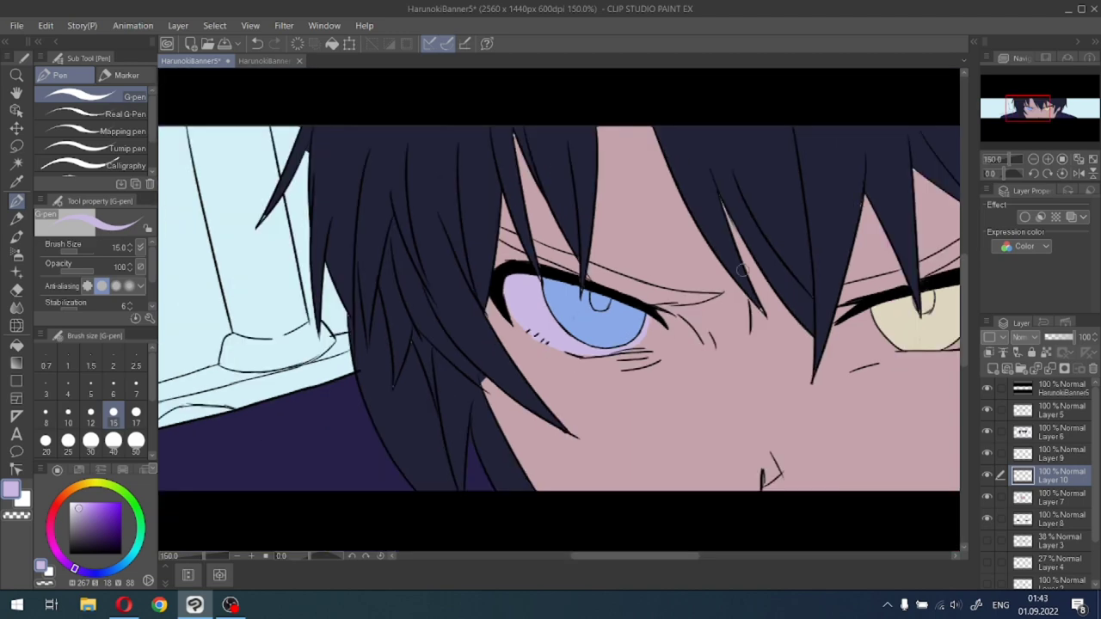
mouse_move(899, 304)
left_mouse_down()
mouse_move(859, 293)
mouse_move(733, 311)
mouse_move(739, 294)
mouse_move(737, 339)
mouse_move(708, 304)
mouse_move(708, 319)
left_mouse_up()
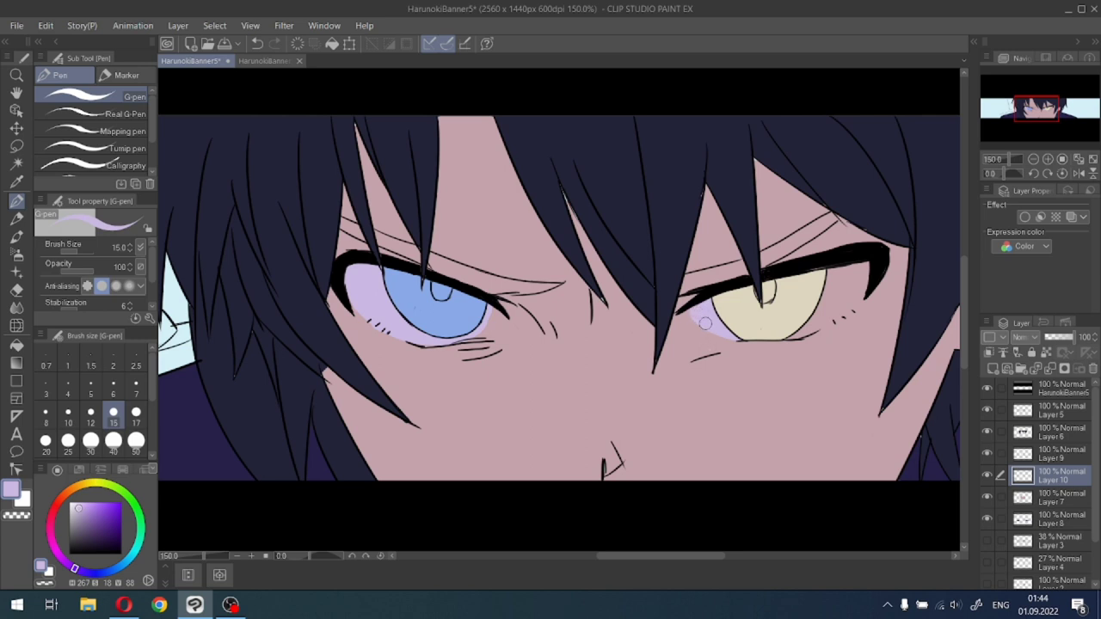
left_click_drag(707, 328, 752, 344)
left_click_drag(785, 338, 852, 307)
key("ctrl+z")
key("ctrl+z")
mouse_move(793, 336)
left_mouse_down()
mouse_move(857, 302)
mouse_move(870, 274)
mouse_move(796, 326)
mouse_move(866, 285)
mouse_move(826, 304)
mouse_move(861, 271)
mouse_move(798, 281)
mouse_move(852, 272)
mouse_move(828, 281)
left_mouse_up()
key("ctrl+z")
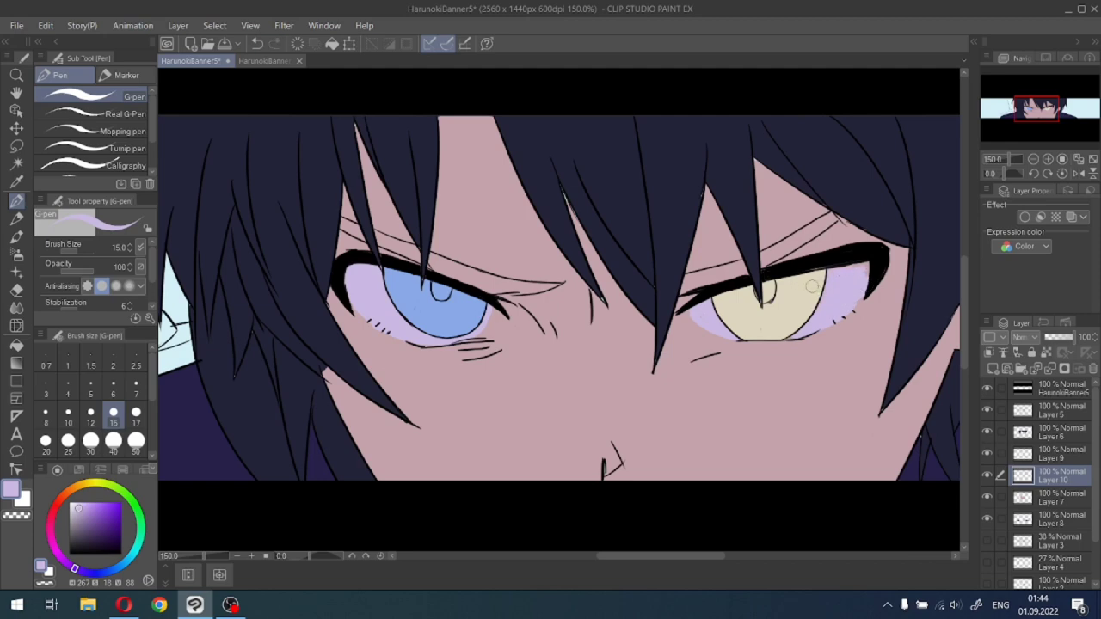
scroll(812, 287, "down", 3)
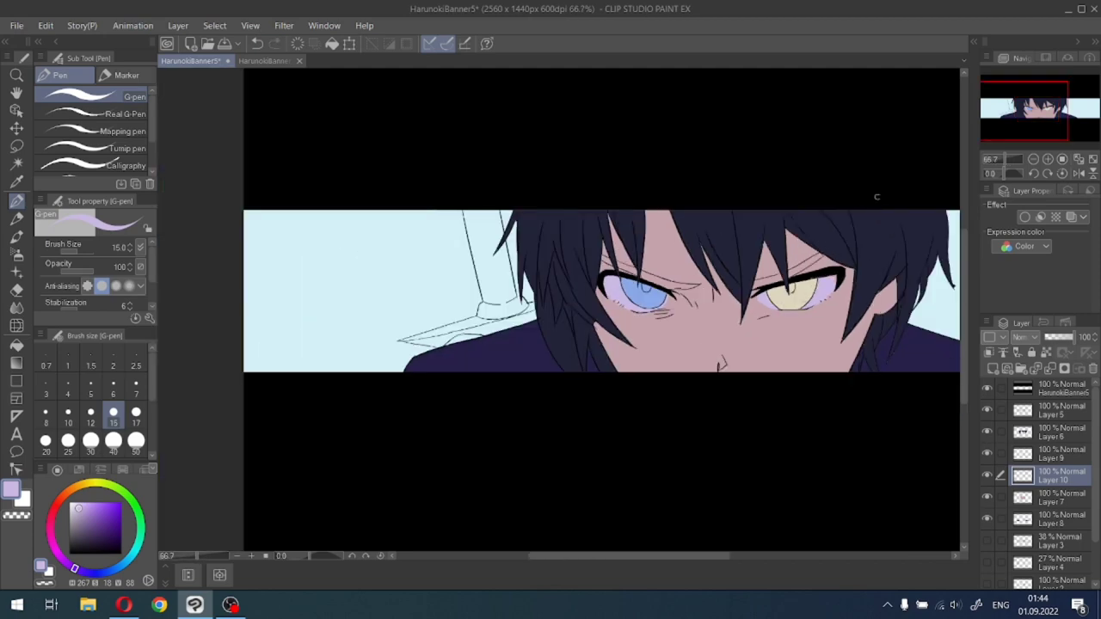
Sample the dark navy eyebrow colour from the coloured reference, auto-select the left-side eyebrow area on Layer 10 and clear that selection.
mouse_move(1028, 118)
left_mouse_down()
mouse_move(1061, 105)
mouse_move(1044, 117)
left_mouse_up()
key("ctrl+plus")
scroll(1054, 112, "up", 1)
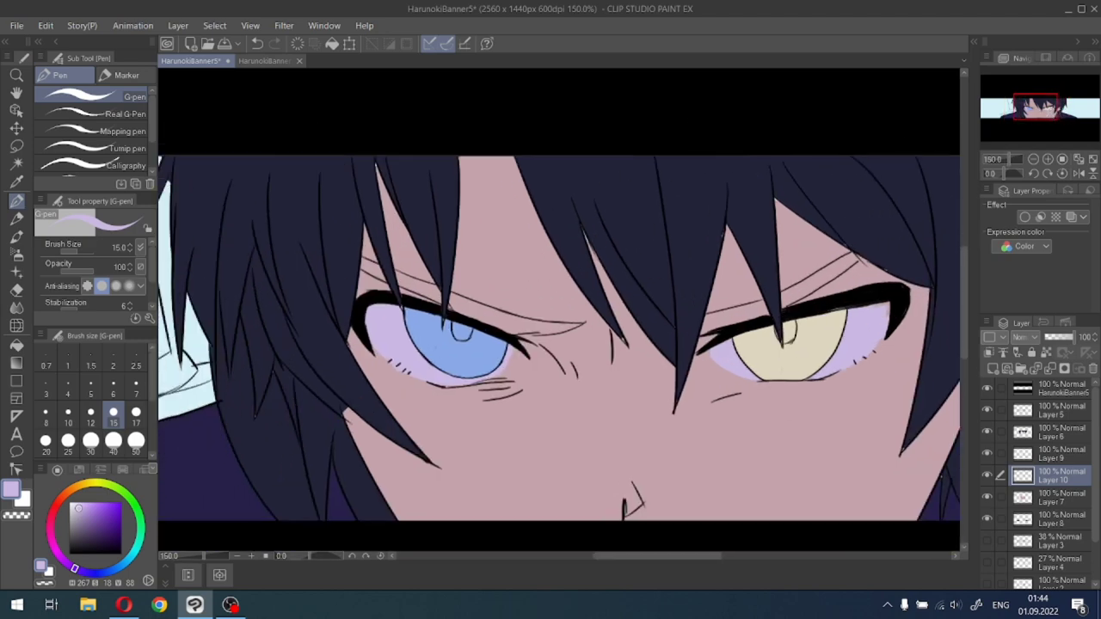
left_click(267, 62)
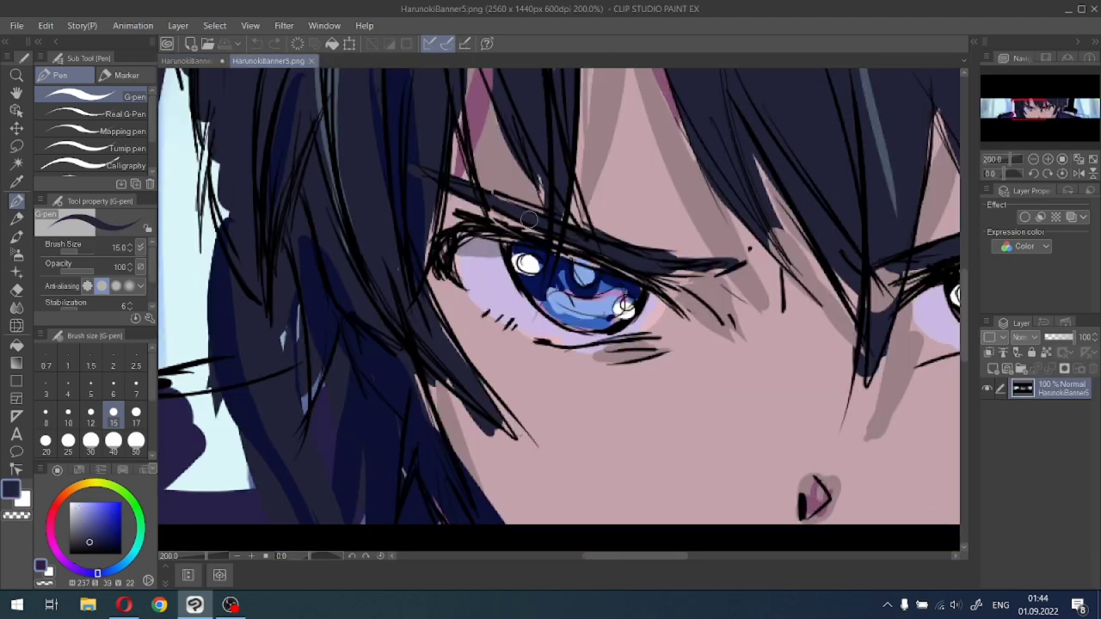
left_click(200, 61)
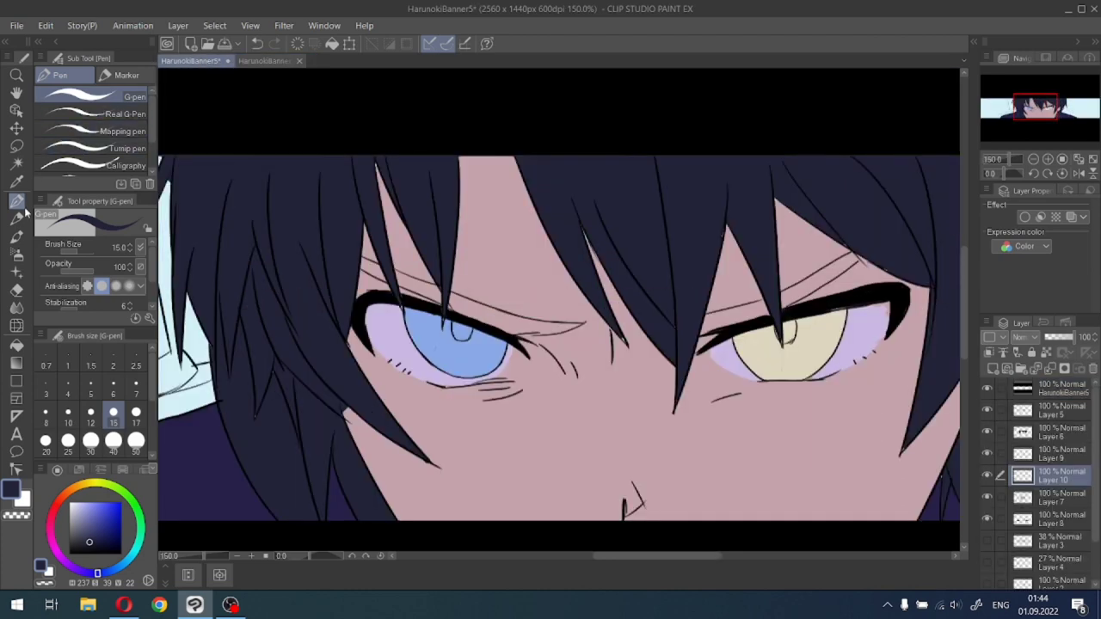
left_click(16, 163)
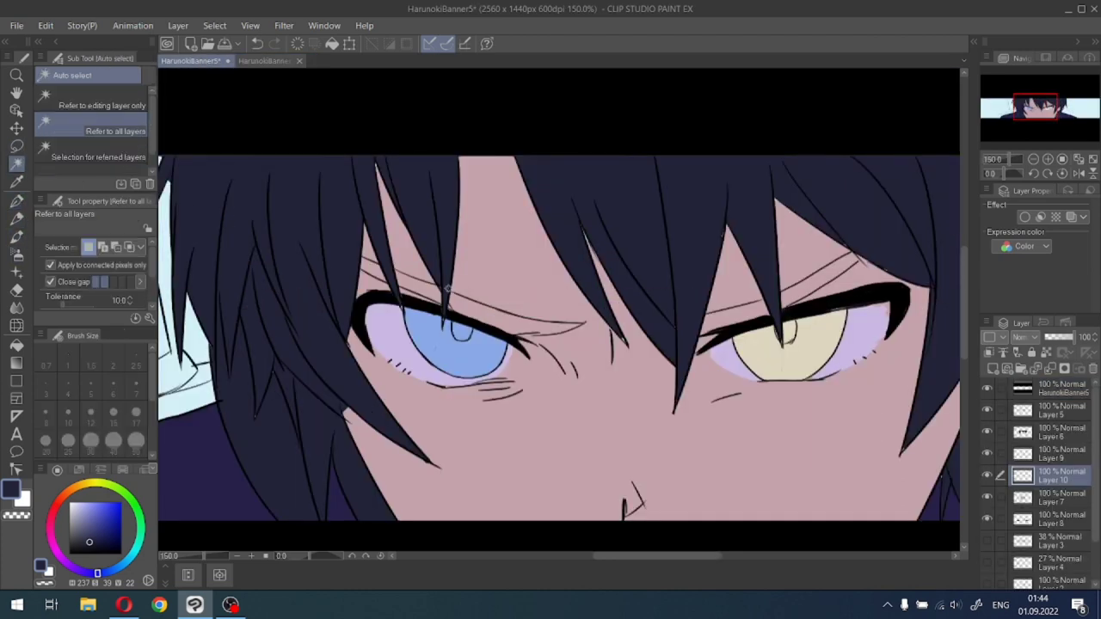
left_click(486, 316)
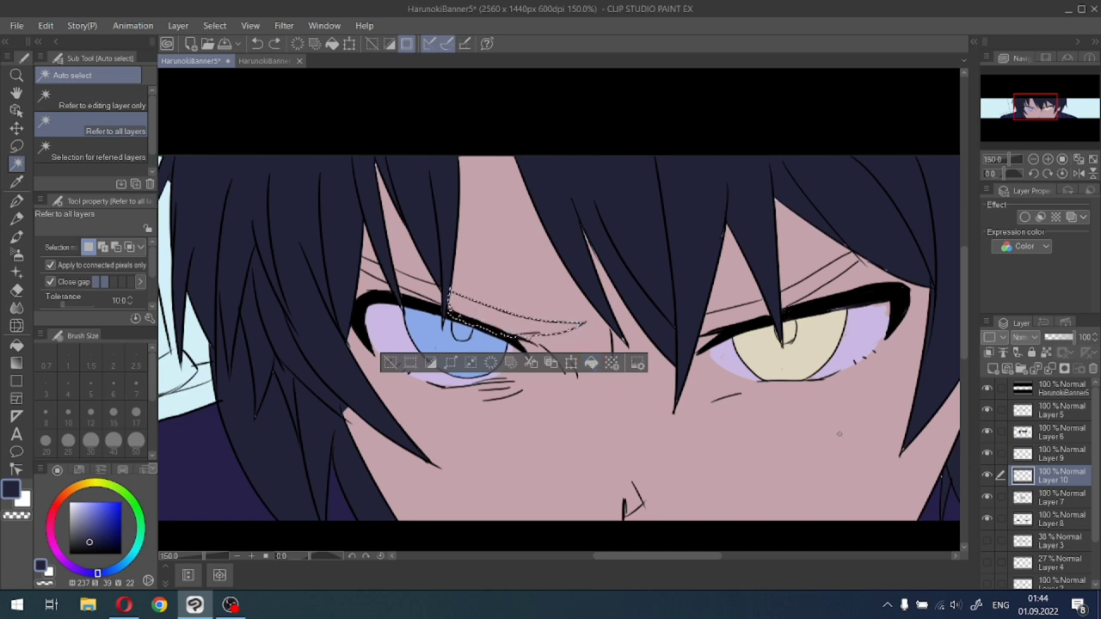
left_click(411, 365)
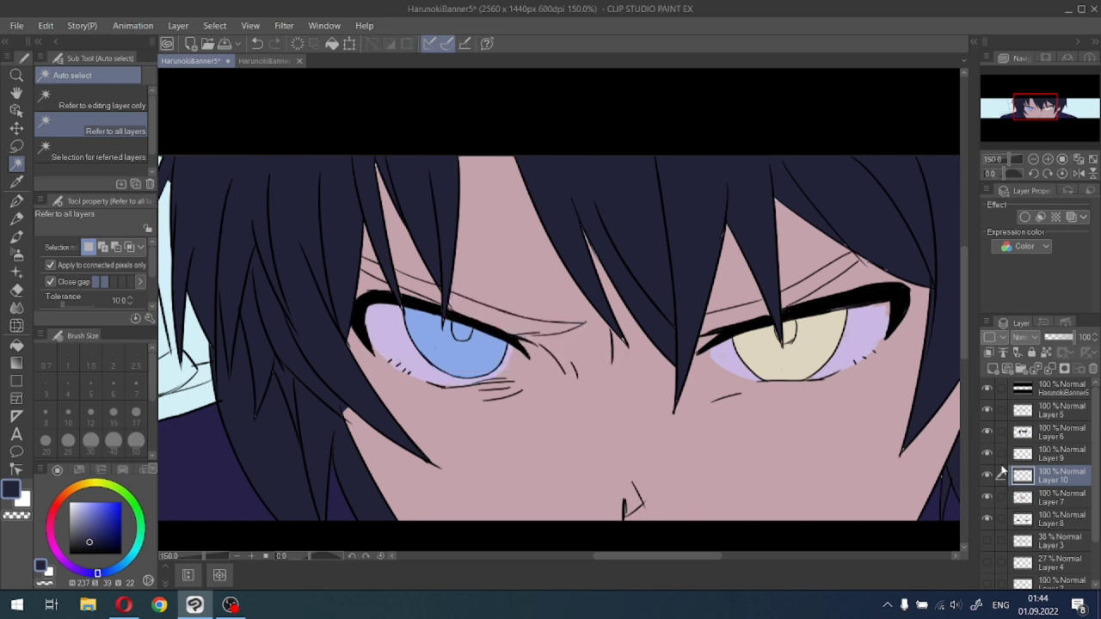
Add a new layer directly above Layer 9, auto-select the left-side eyebrow's main section and fill it with dark navy.
left_click(987, 432)
left_click(987, 431)
left_click(1032, 435)
left_click(1031, 456)
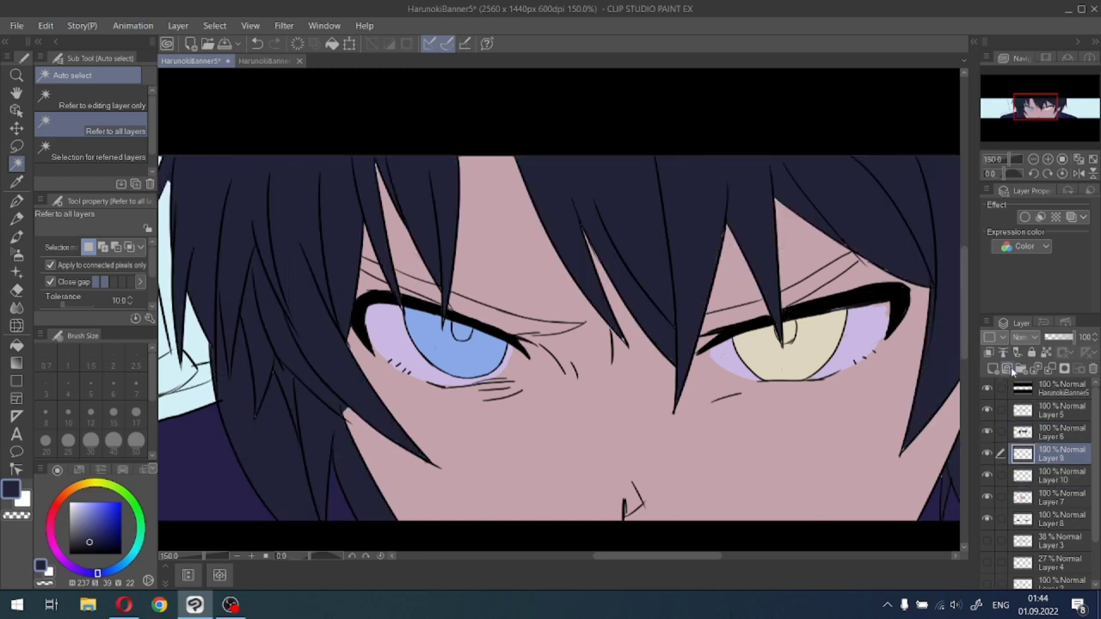
left_click(994, 369)
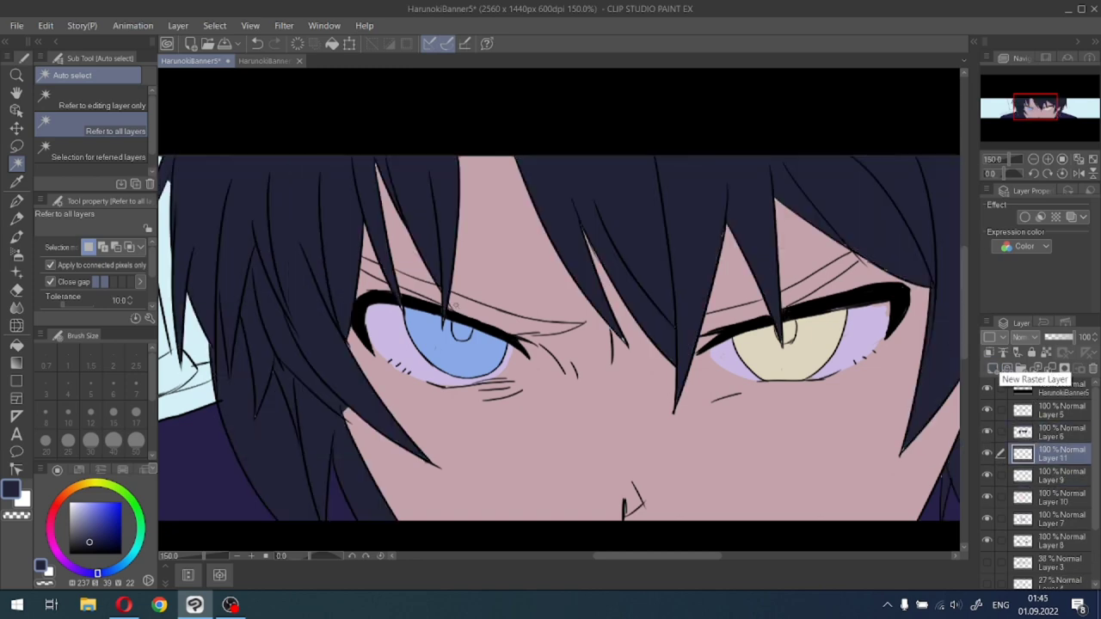
left_click(471, 309)
left_click(590, 362)
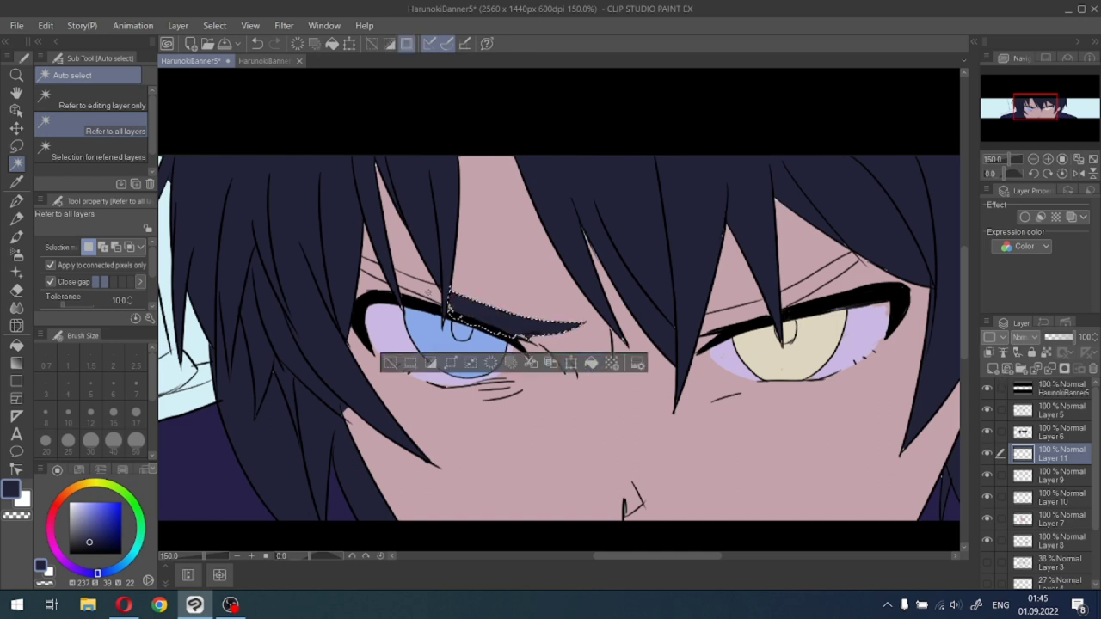
Fill the two remaining sections of the left-side eyebrow with dark navy on Layer 11 using auto-select, and clear the selection.
left_click(426, 289)
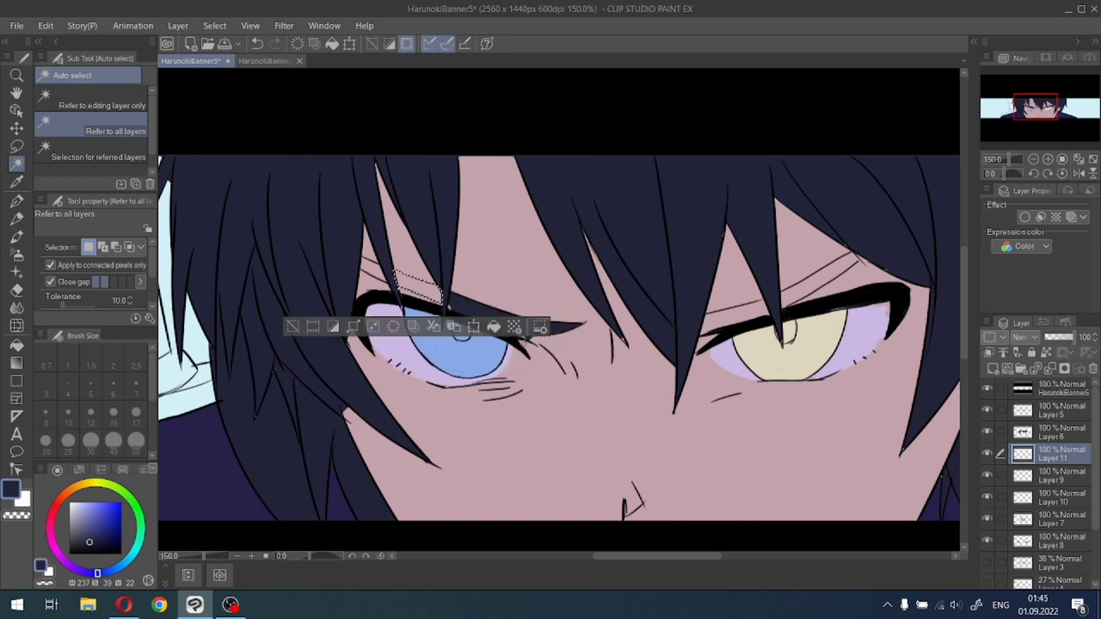
left_click(372, 265)
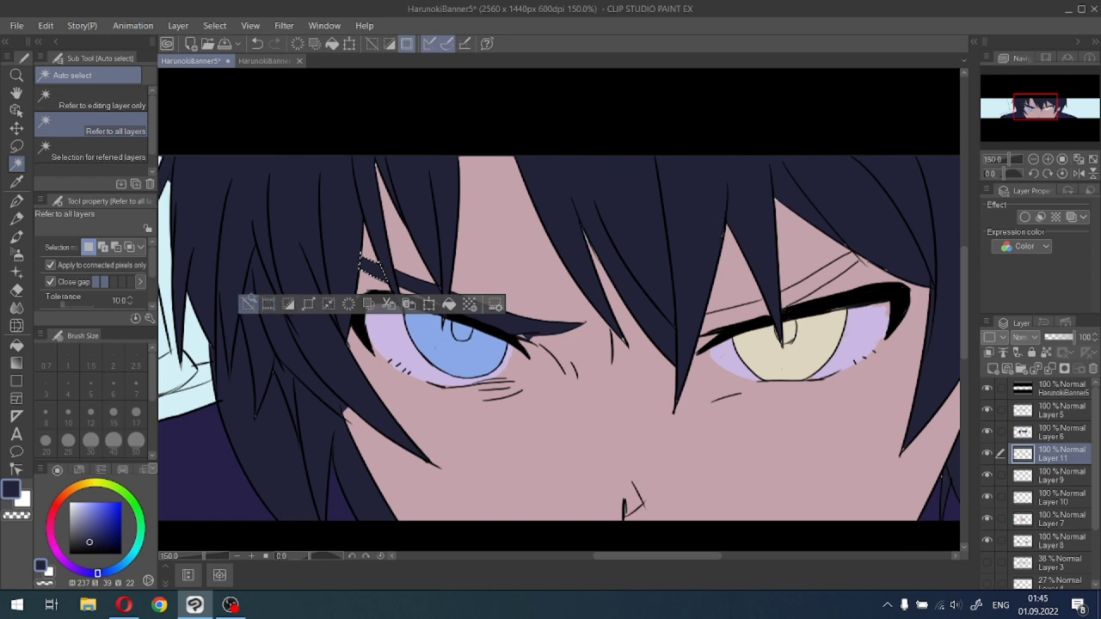
left_click(250, 301)
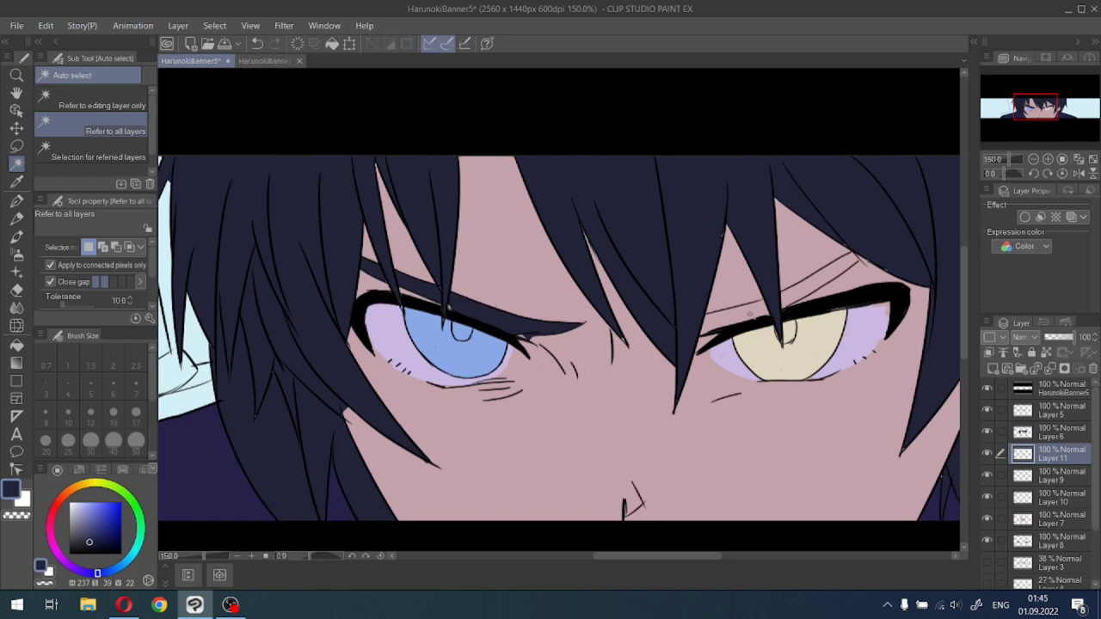
Auto-select both sections of the right-side eyebrow, fill them with dark navy on Layer 11 and deselect.
left_click(750, 317)
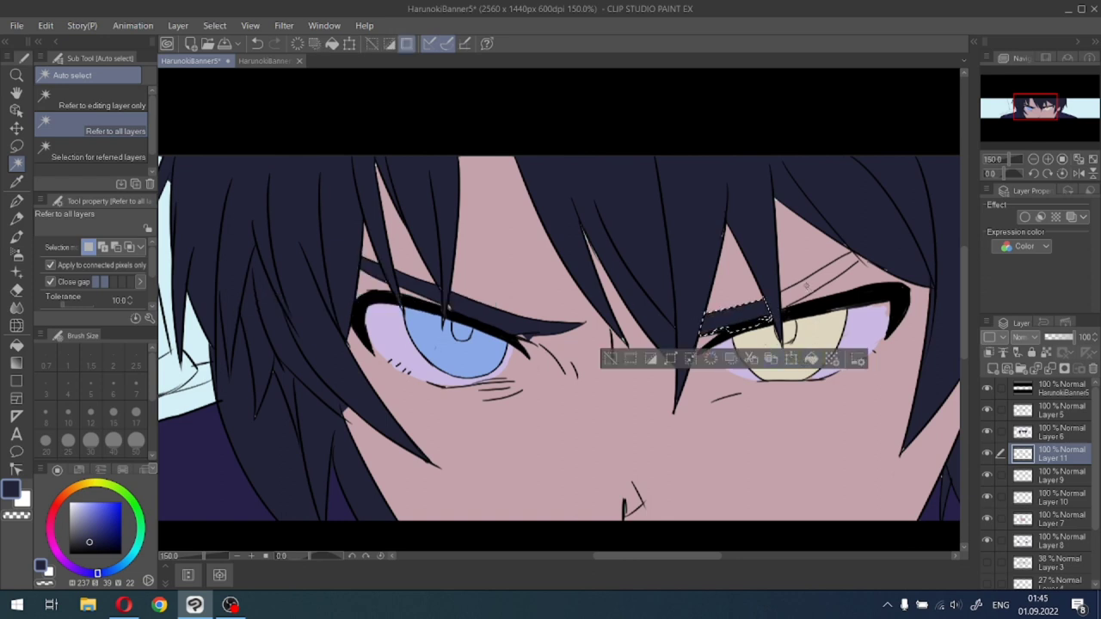
left_click(807, 285)
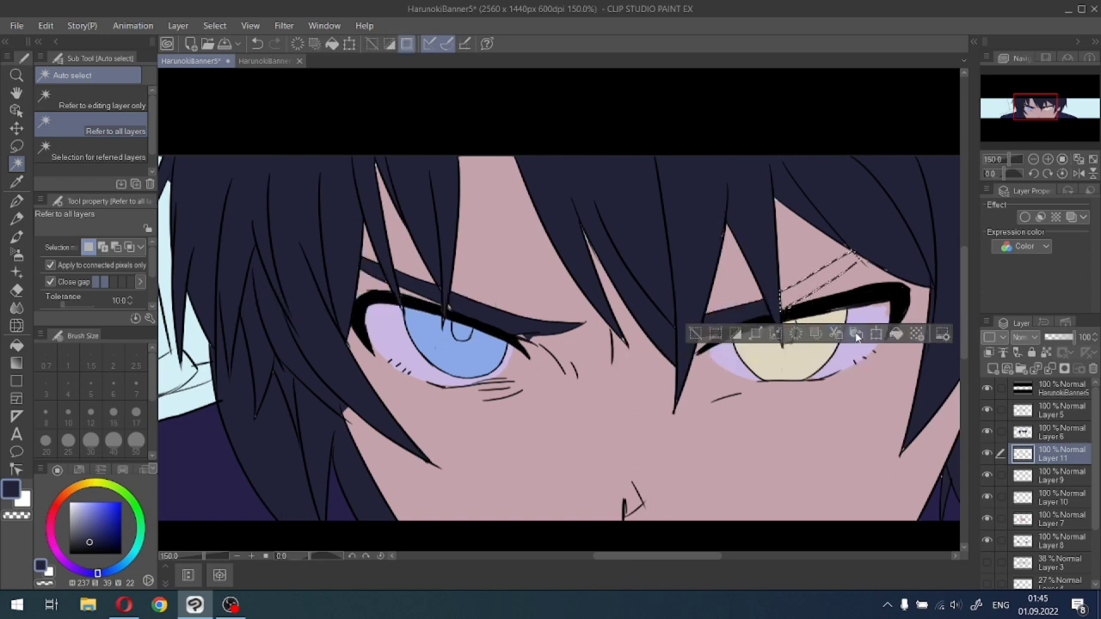
left_click(695, 333)
Examine the filled eyebrows and eyes, both close up and across the whole face, for missed spots.
scroll(707, 344, "down", 4)
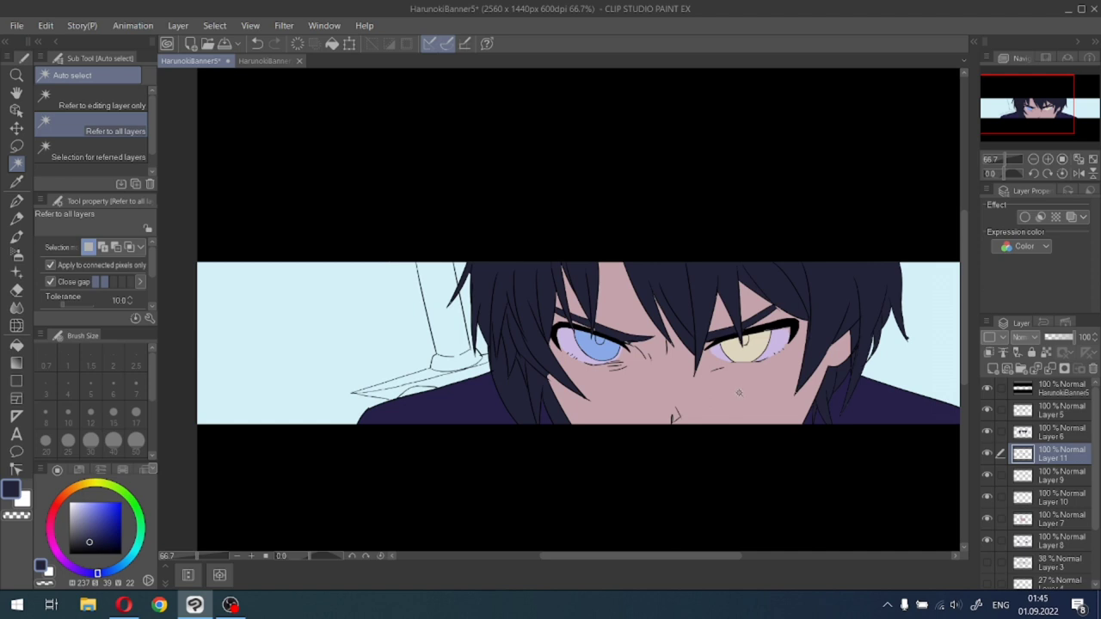
scroll(776, 325, "up", 4)
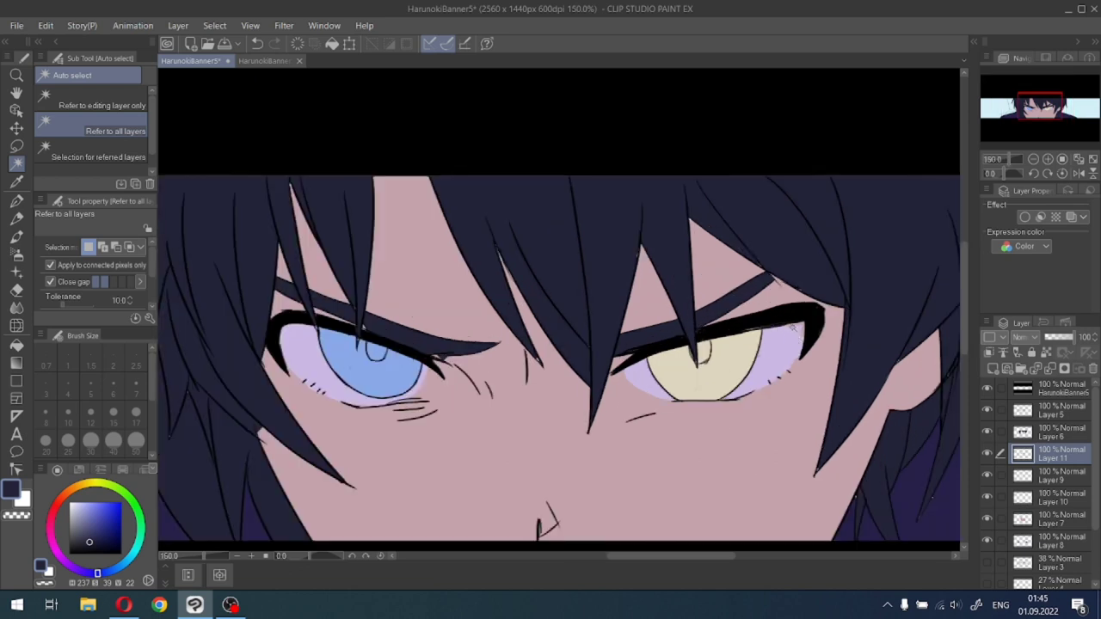
scroll(793, 328, "down", 2)
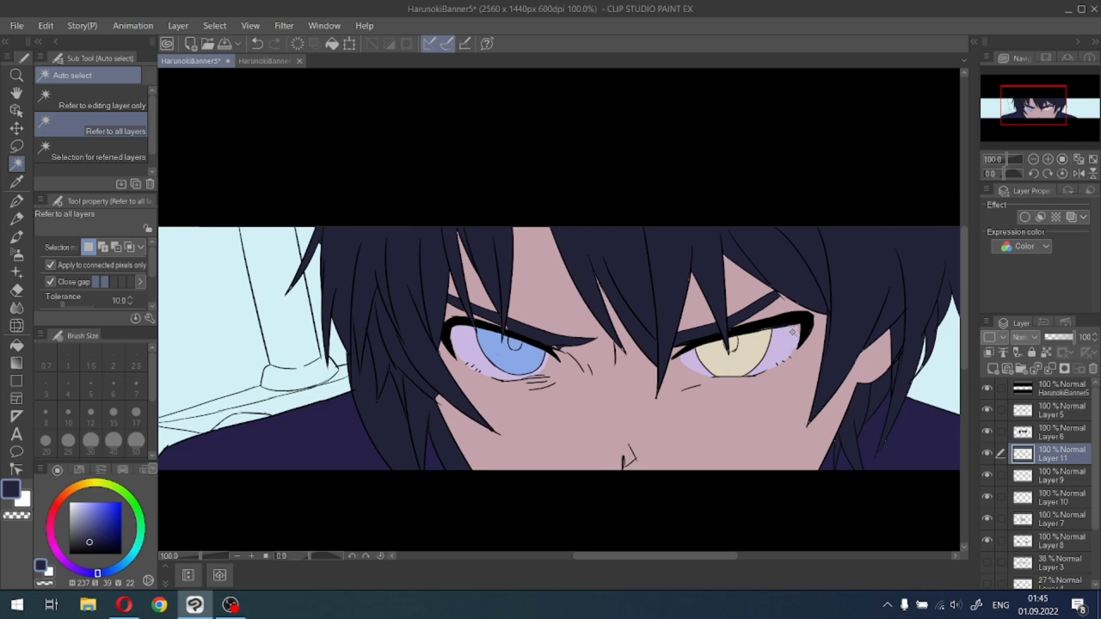
scroll(791, 334, "up", 1)
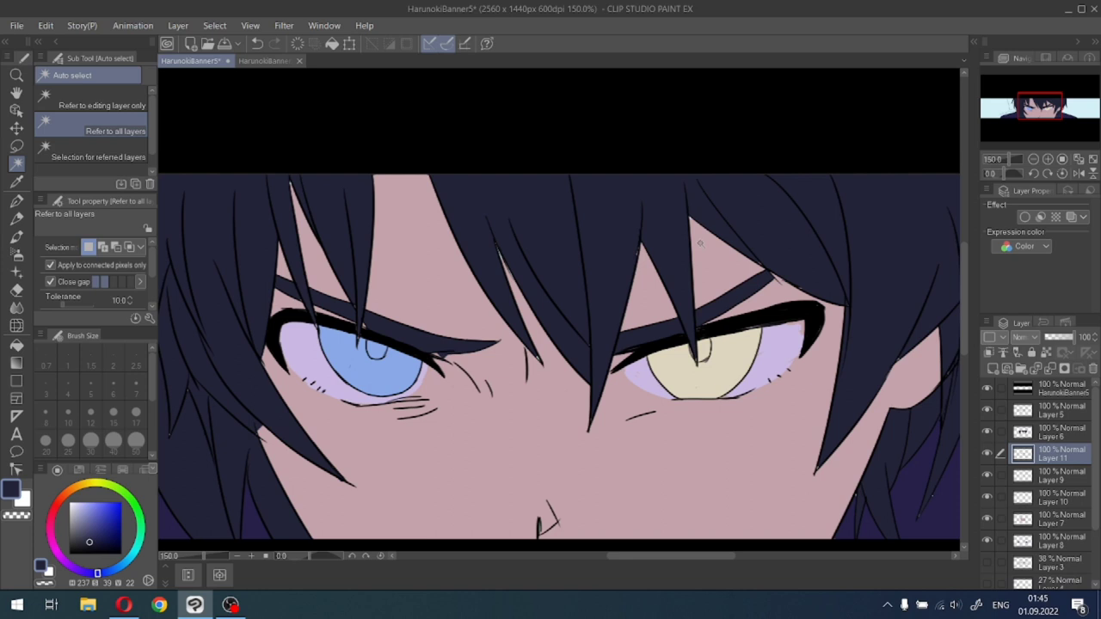
scroll(694, 248, "down", 2)
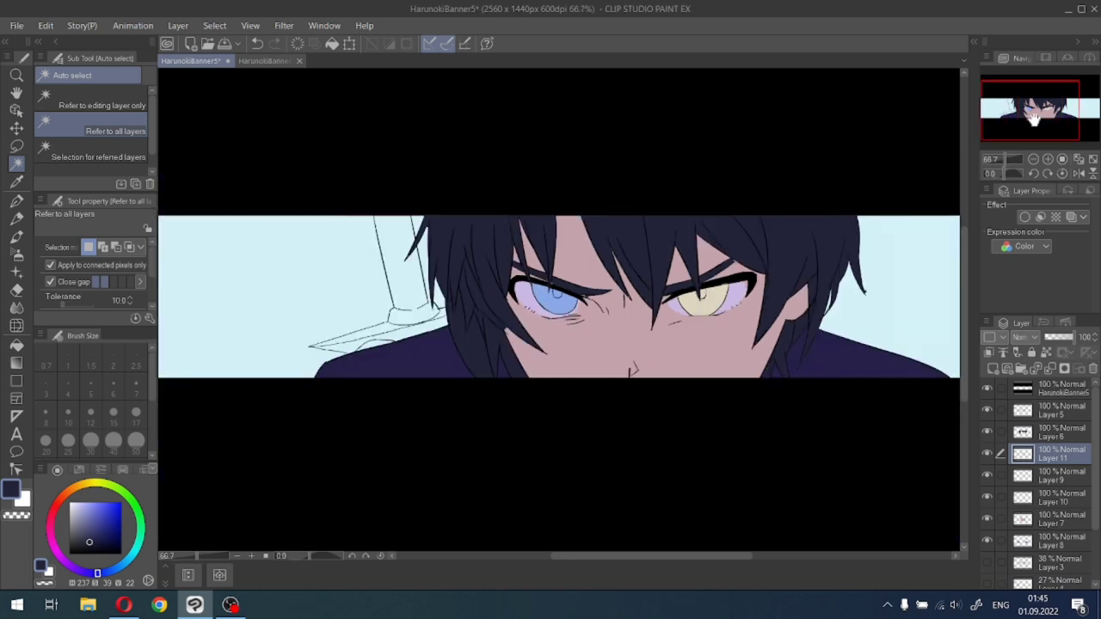
scroll(1032, 122, "up", 2)
scroll(1033, 122, "up", 2)
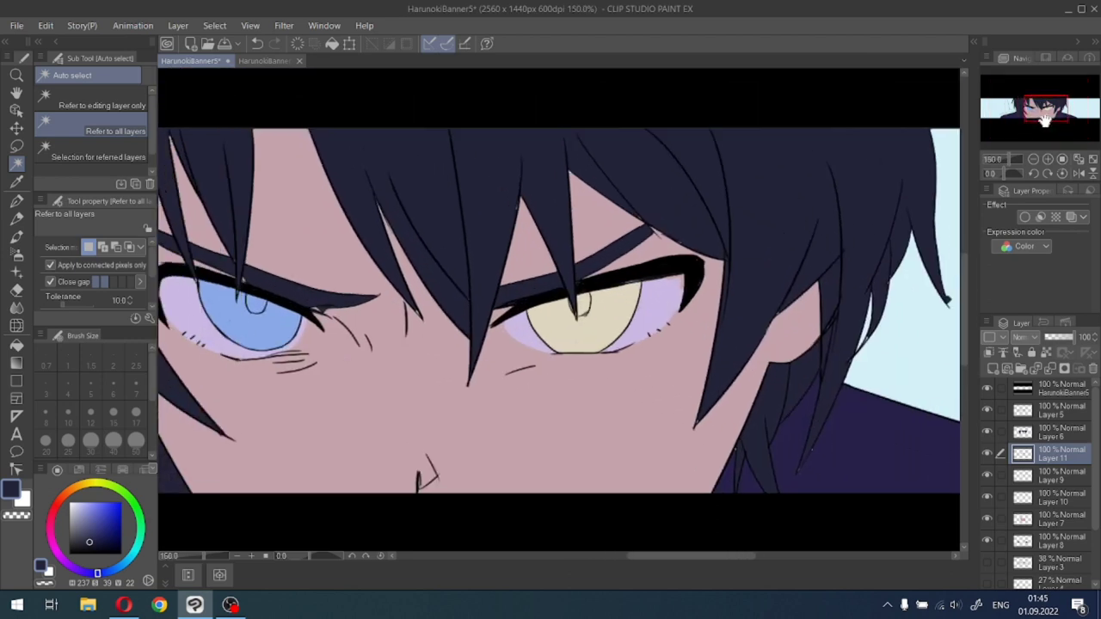
scroll(1035, 127, "down", 1)
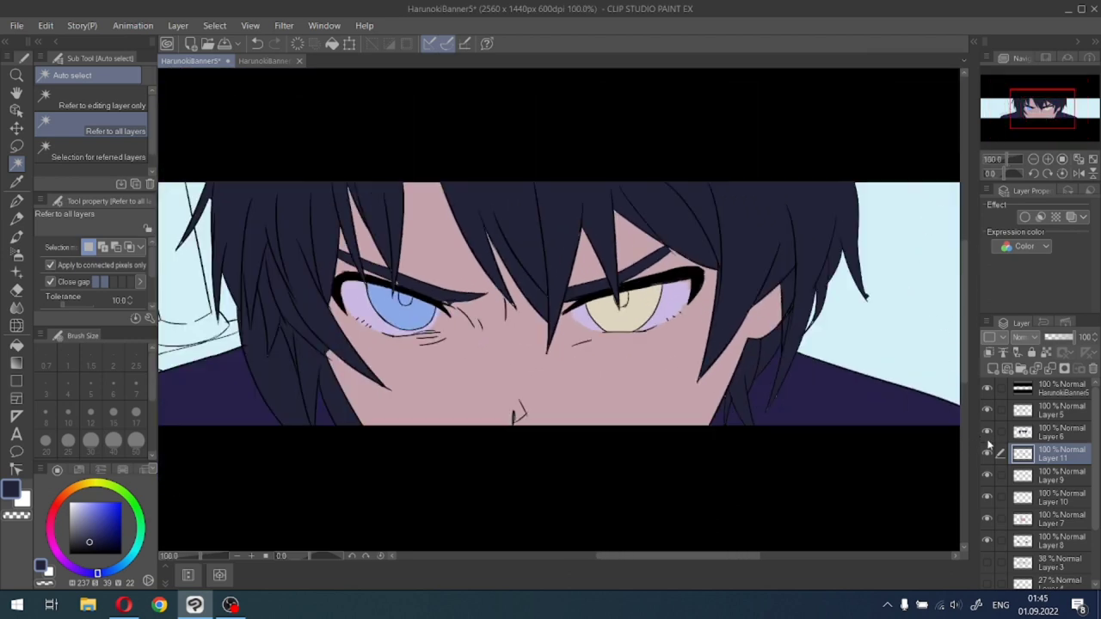
Check what Layer 9 holds by toggling its visibility, and add a new layer directly above it.
left_click(987, 476)
left_click(988, 476)
left_click(1023, 478)
left_click(993, 368)
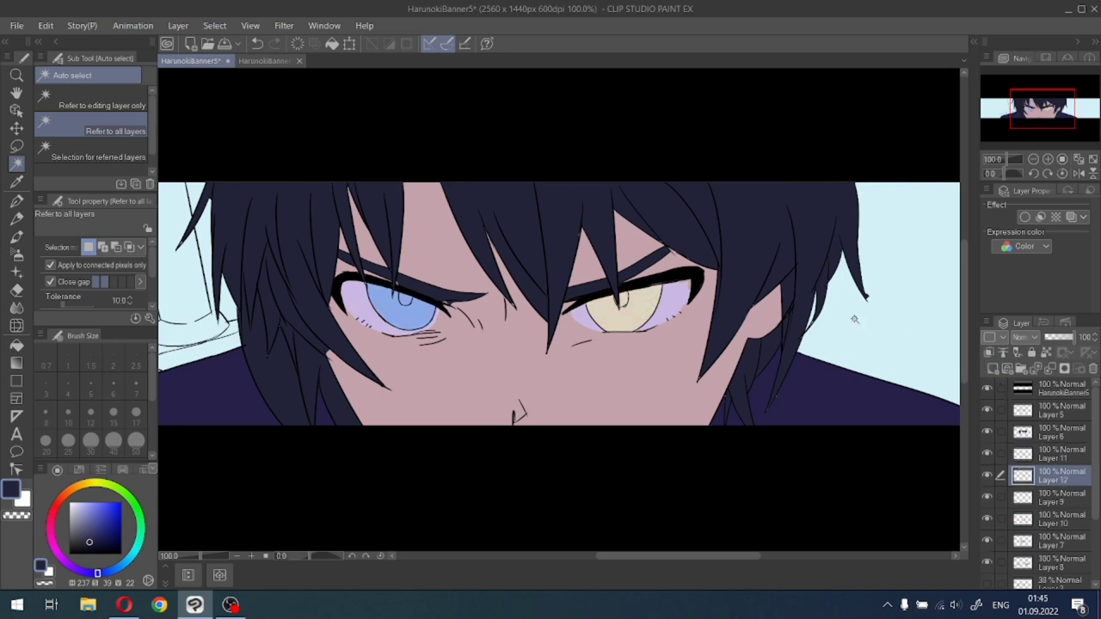
Sample the dark plum iris colour from the right-side eye in the coloured reference and return to the banner drawing.
left_click(263, 63)
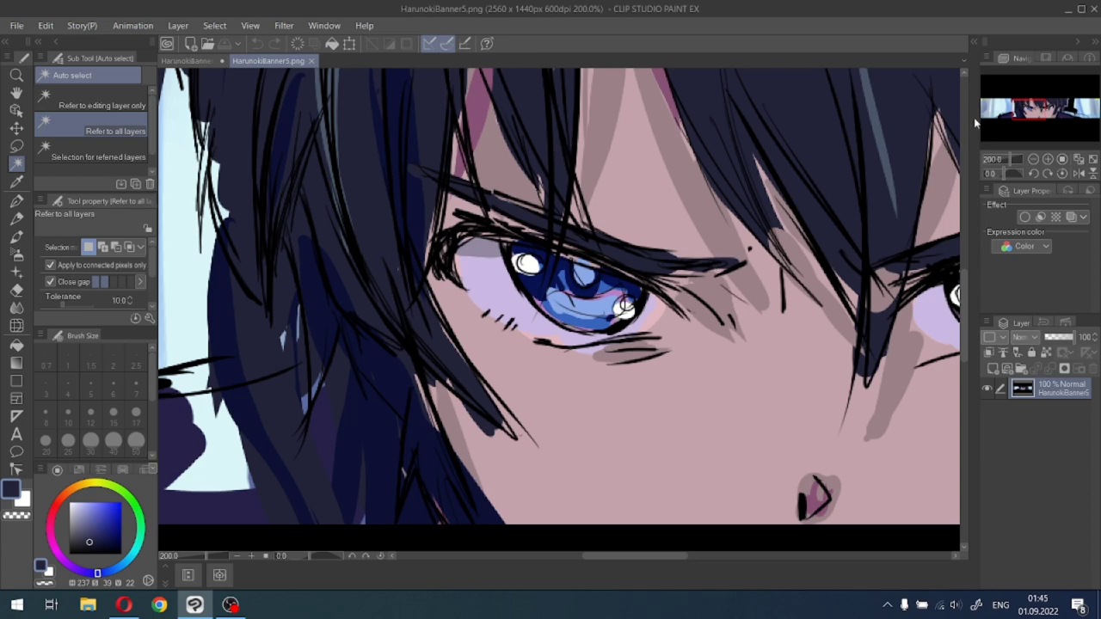
left_click_drag(1028, 105, 1048, 109)
scroll(553, 284, "up", 2)
left_click(553, 284, "alt")
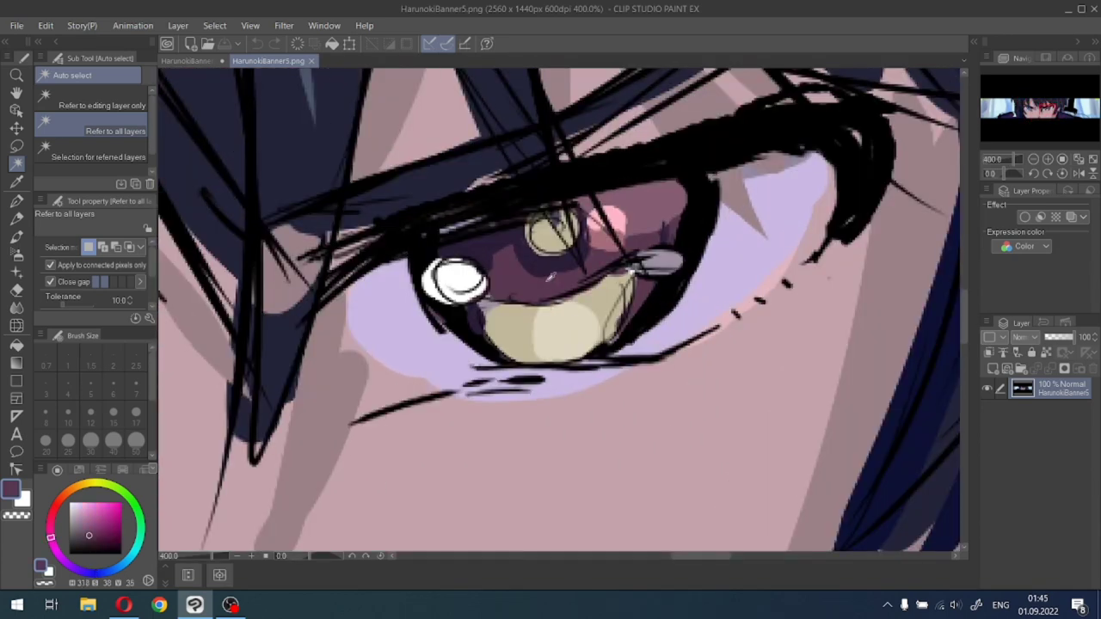
left_click(195, 62)
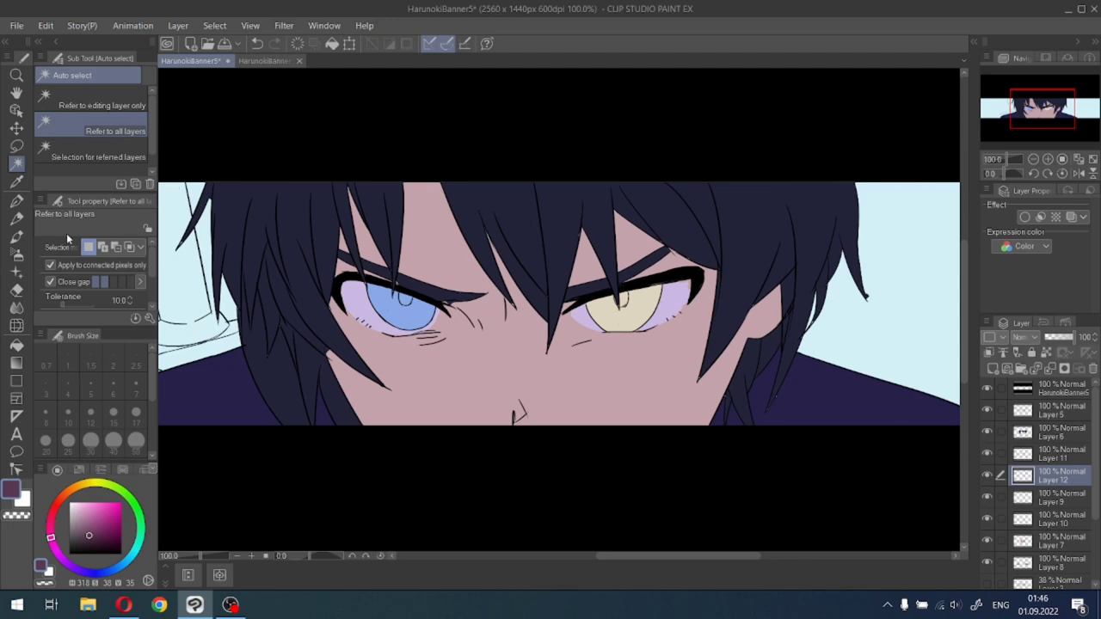
Sample black from the upper lash line and thicken the left edge of the right-side iris with the G-pen at size 5.
left_click(16, 201)
scroll(649, 298, "up", 5)
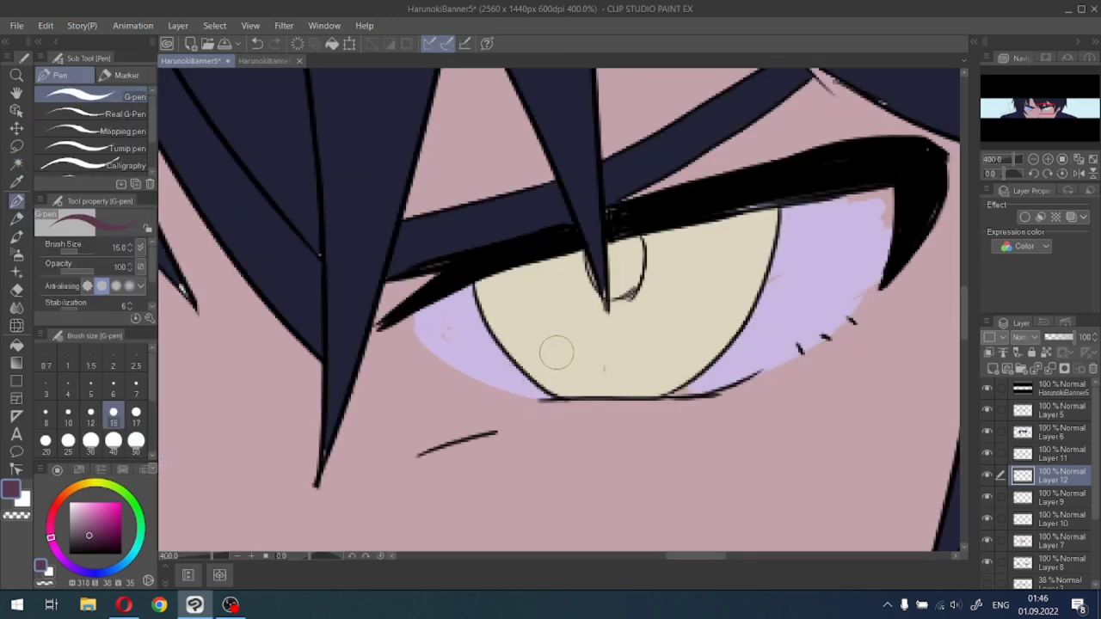
left_click(90, 389)
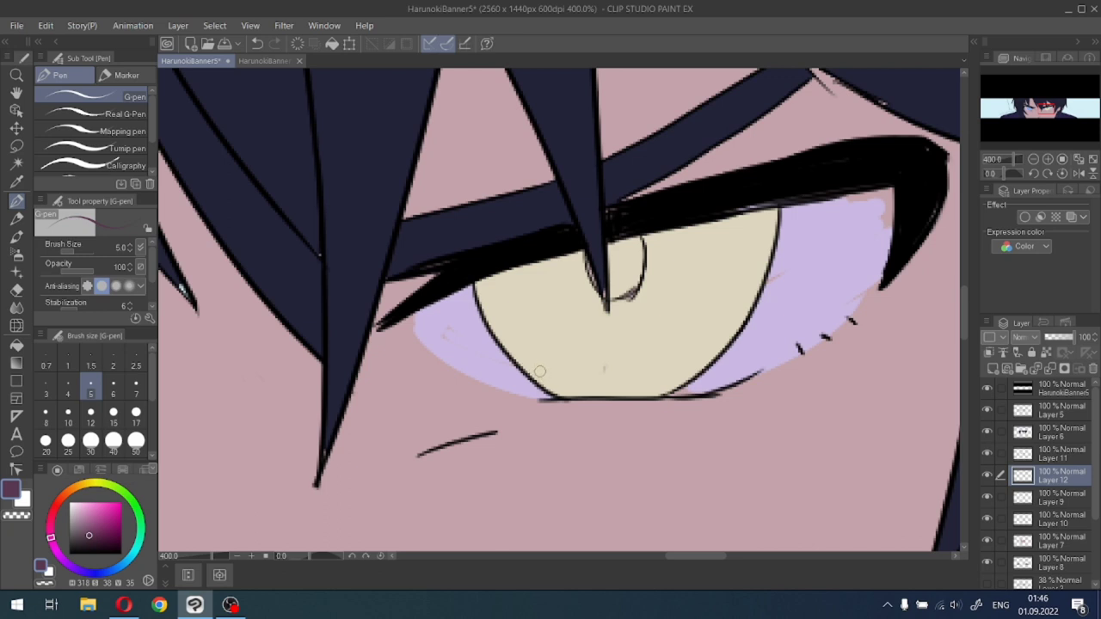
left_click(499, 255, "alt")
left_click_drag(478, 280, 529, 389)
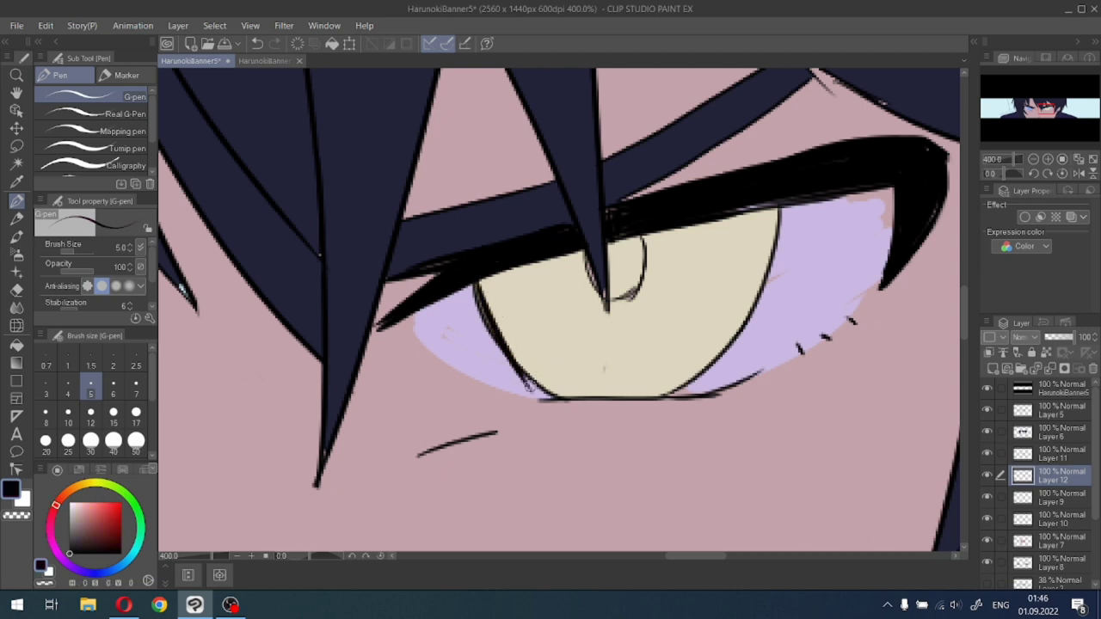
Auto-select the right-side iris and paint thick black bands inside both its side edges with the G-pen at size 7, redoing stray strokes.
left_click(16, 163)
left_click(531, 331)
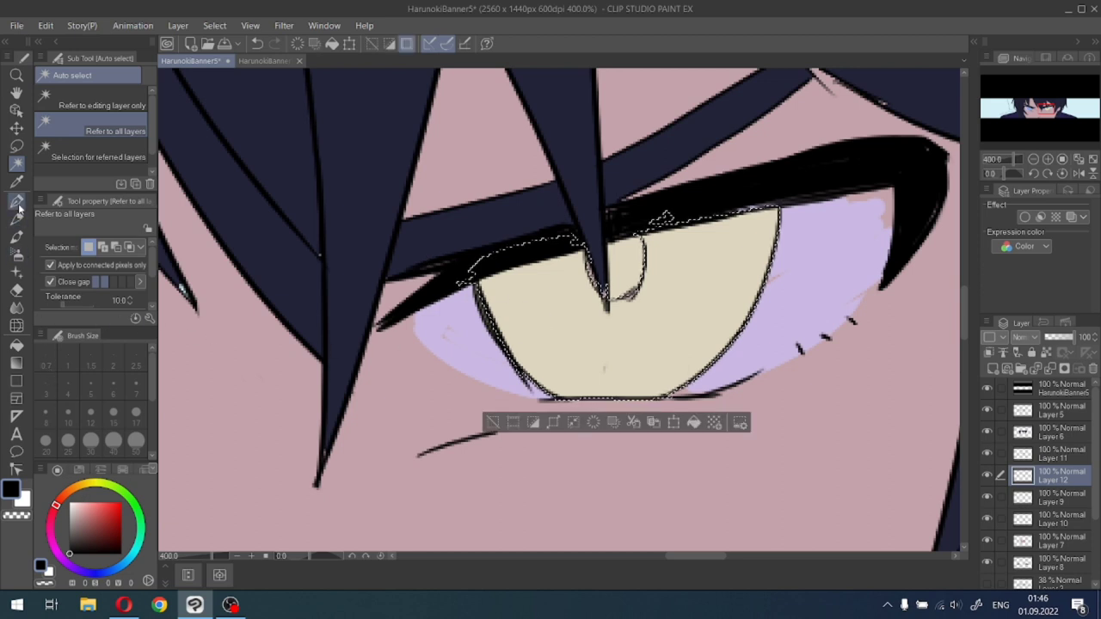
left_click(17, 200)
left_click(135, 388)
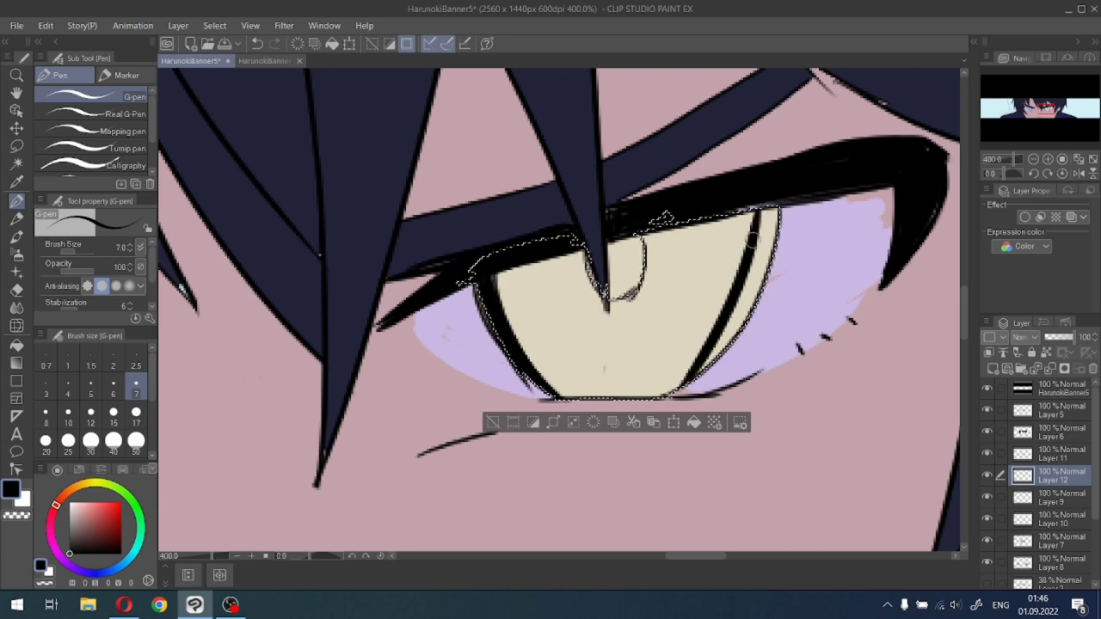
key("ctrl+z")
mouse_move(761, 210)
left_mouse_down()
mouse_move(731, 333)
mouse_move(686, 388)
left_mouse_up()
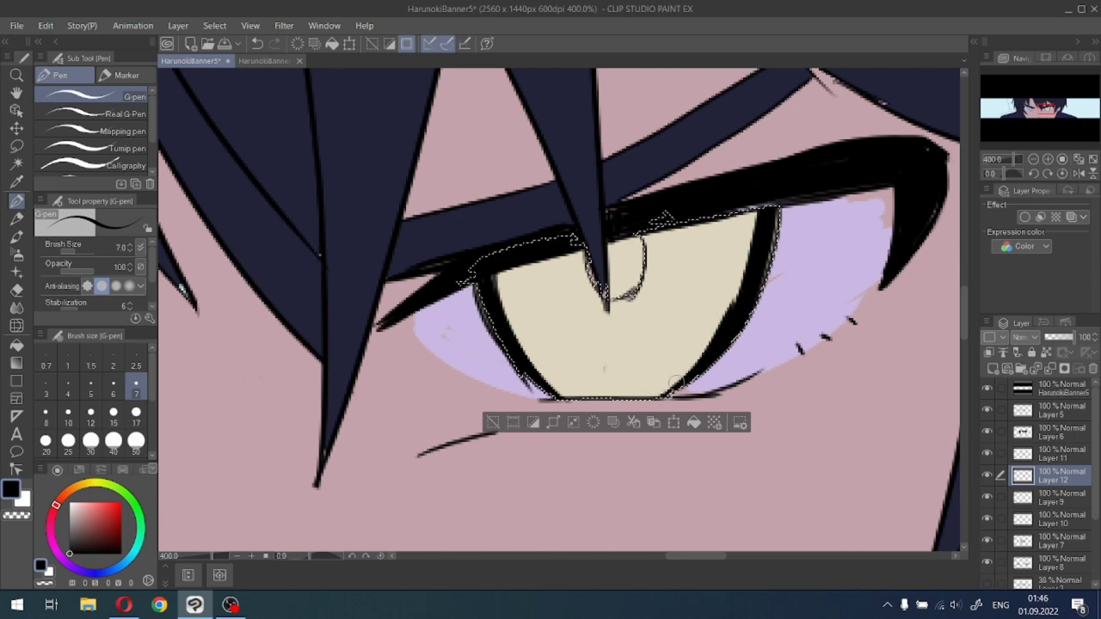
key("ctrl+z")
left_click_drag(757, 215, 680, 383)
key("ctrl+z")
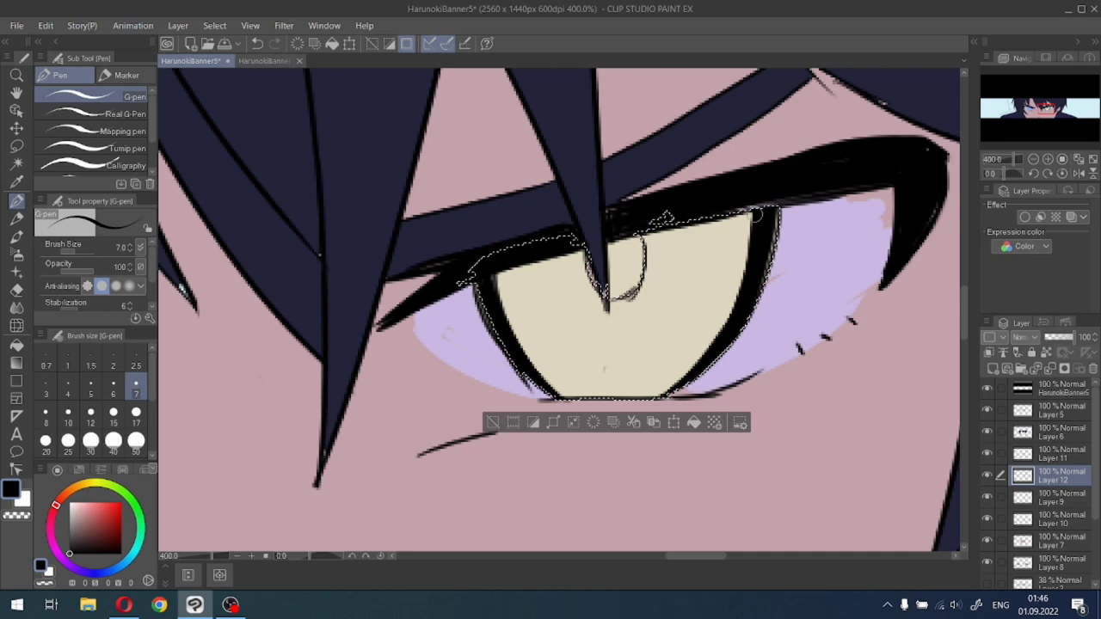
Resample the dark plum iris colour from the coloured reference and add a new layer directly above Layer 12.
scroll(755, 216, "down", 2)
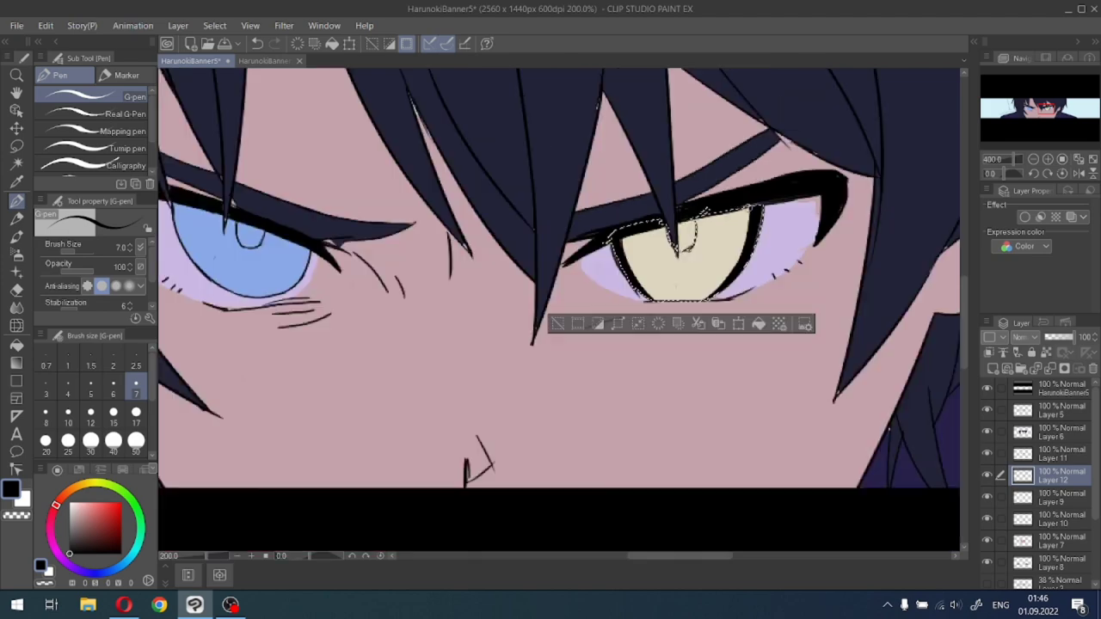
scroll(755, 216, "down", 3)
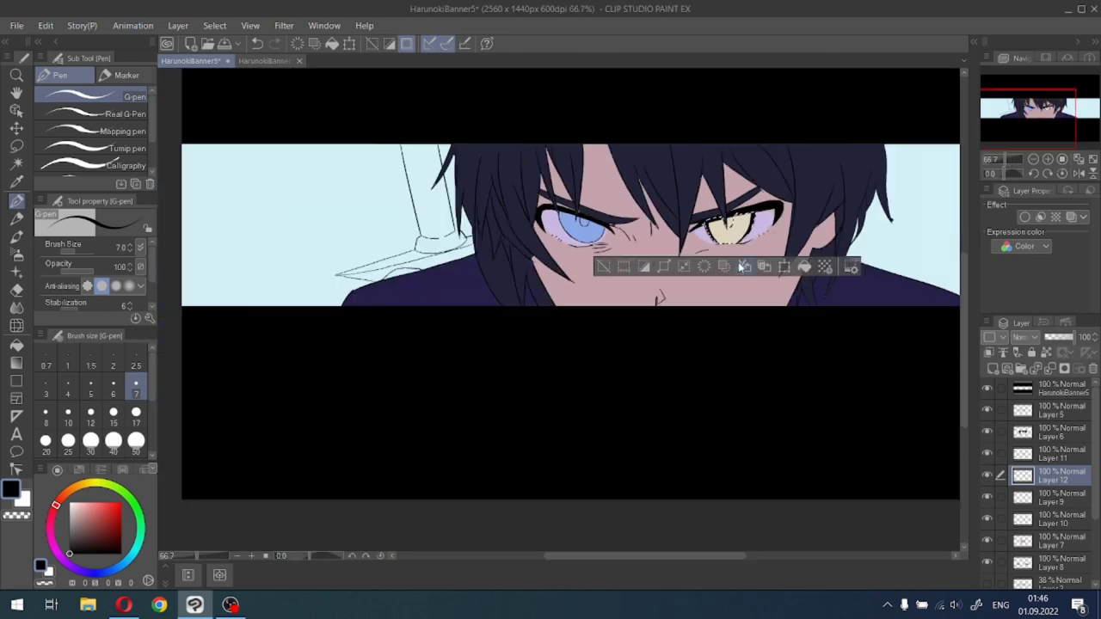
scroll(765, 200, "up", 5)
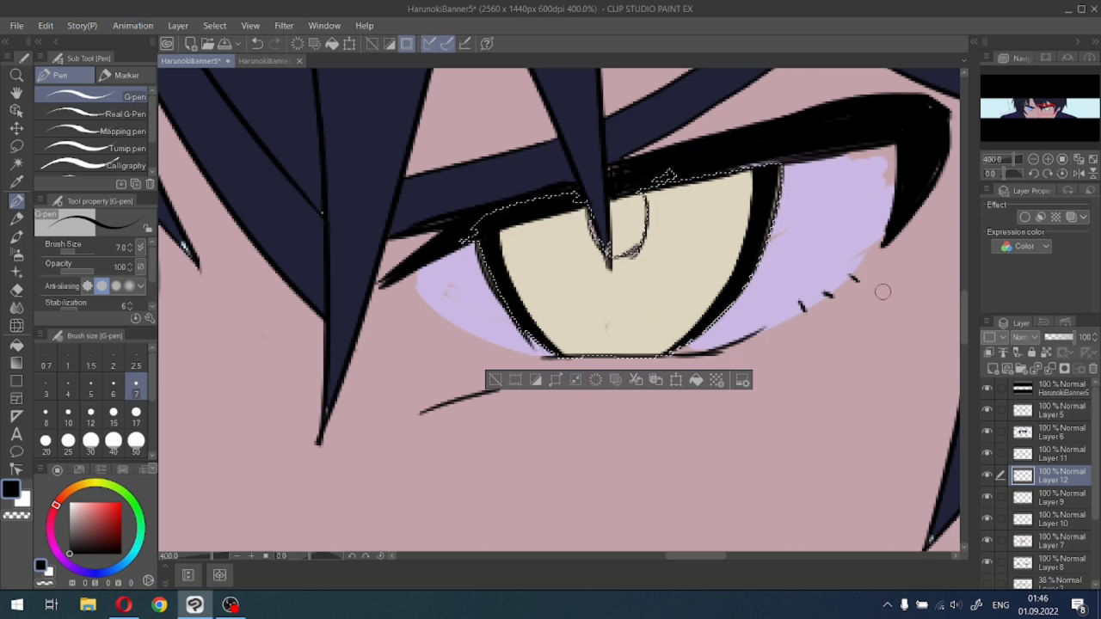
left_click(1027, 454)
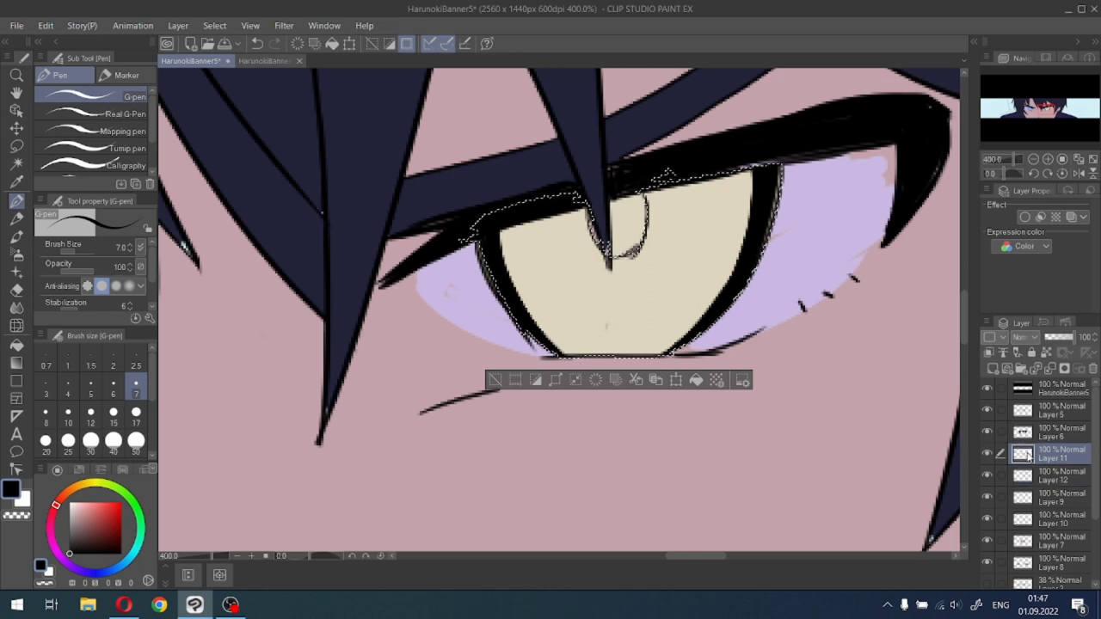
left_click(1024, 476)
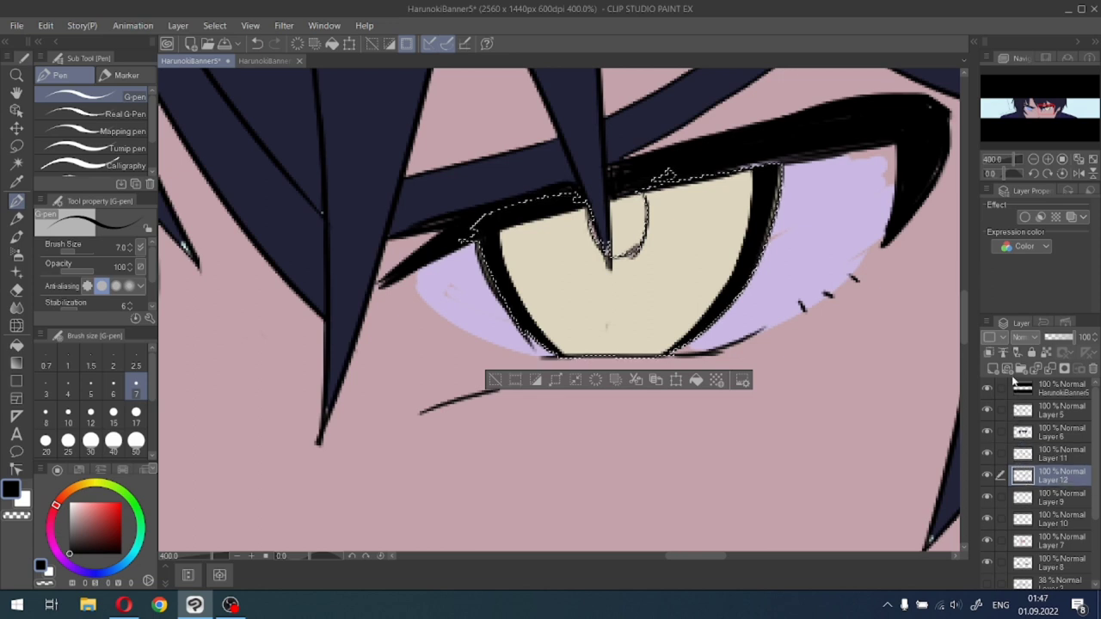
left_click(255, 61)
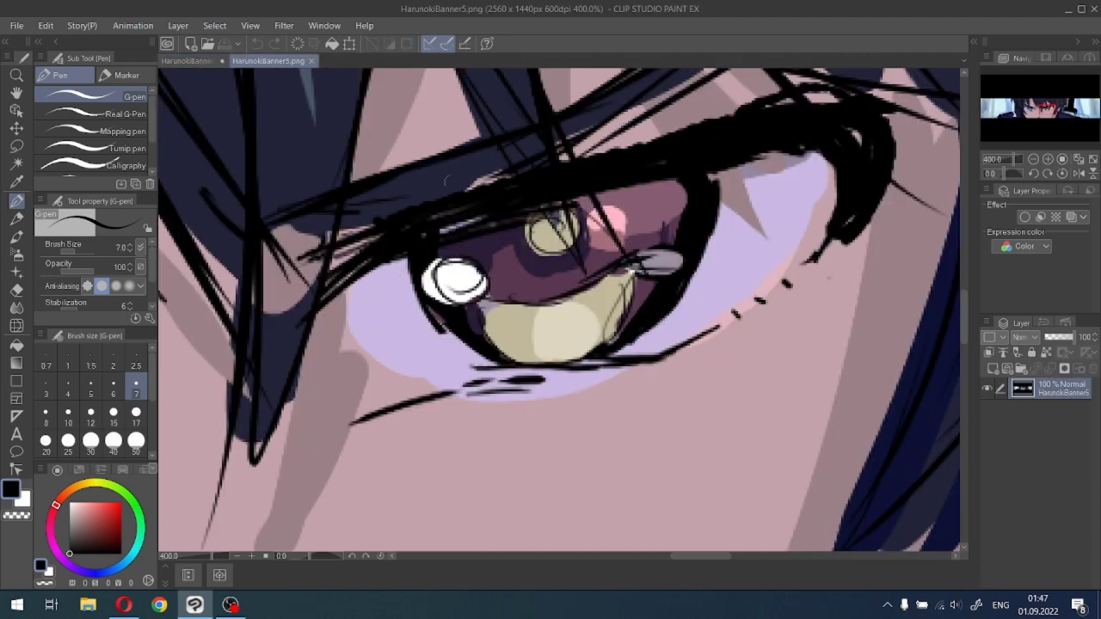
left_click(191, 61)
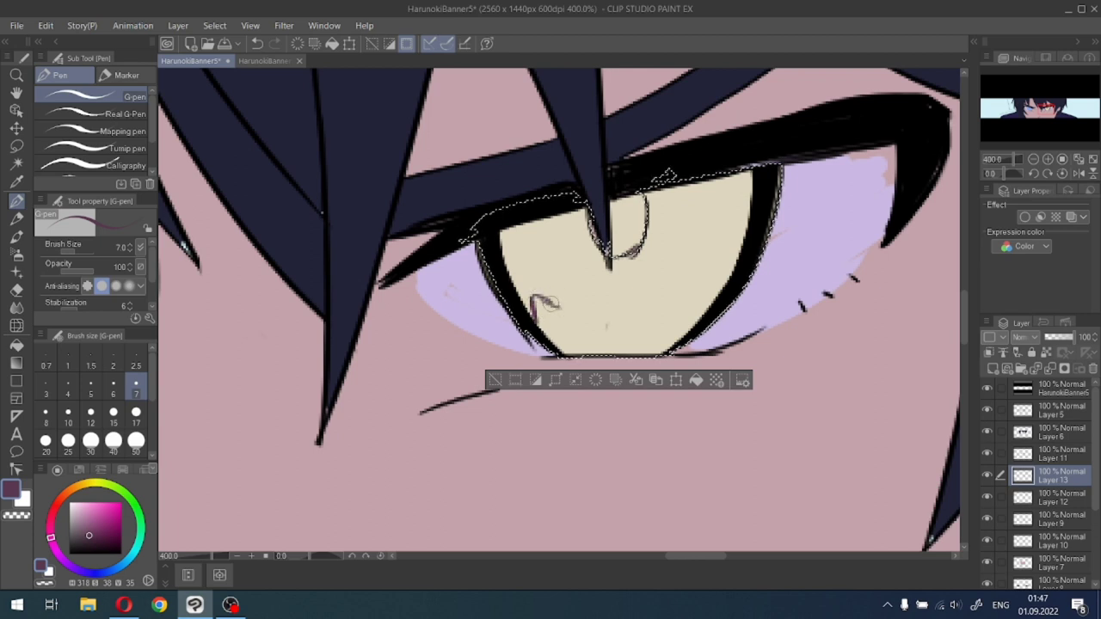
Try dark plum strokes across the right-side iris at size 7, and undo them together with the newly added layer.
key("ctrl+z")
left_click_drag(543, 294, 599, 301)
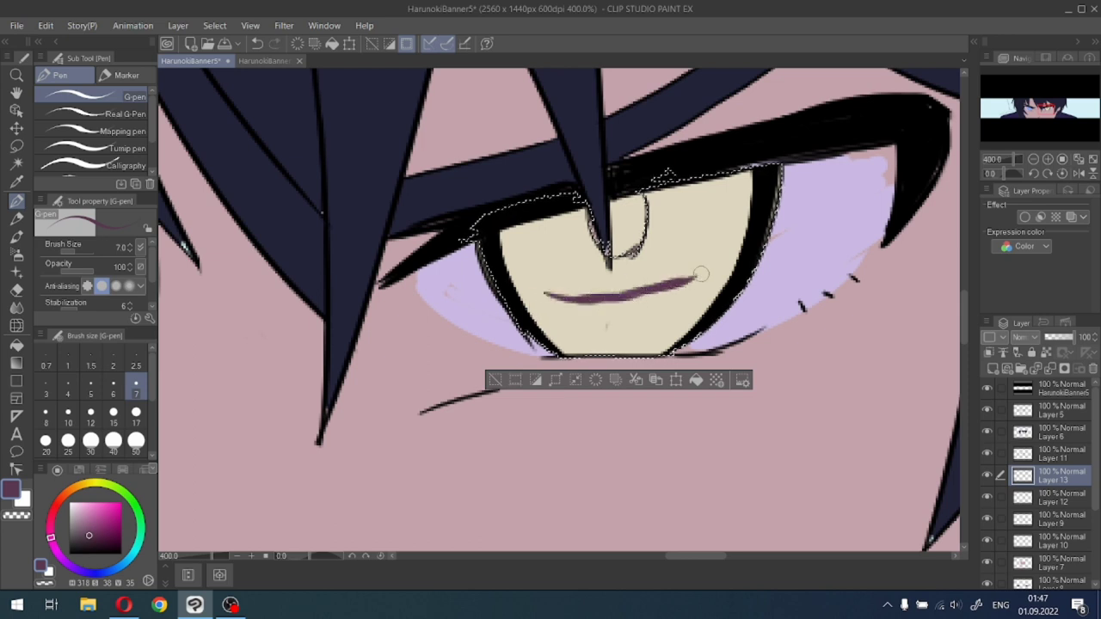
key("ctrl+z")
key("ctrl+z")
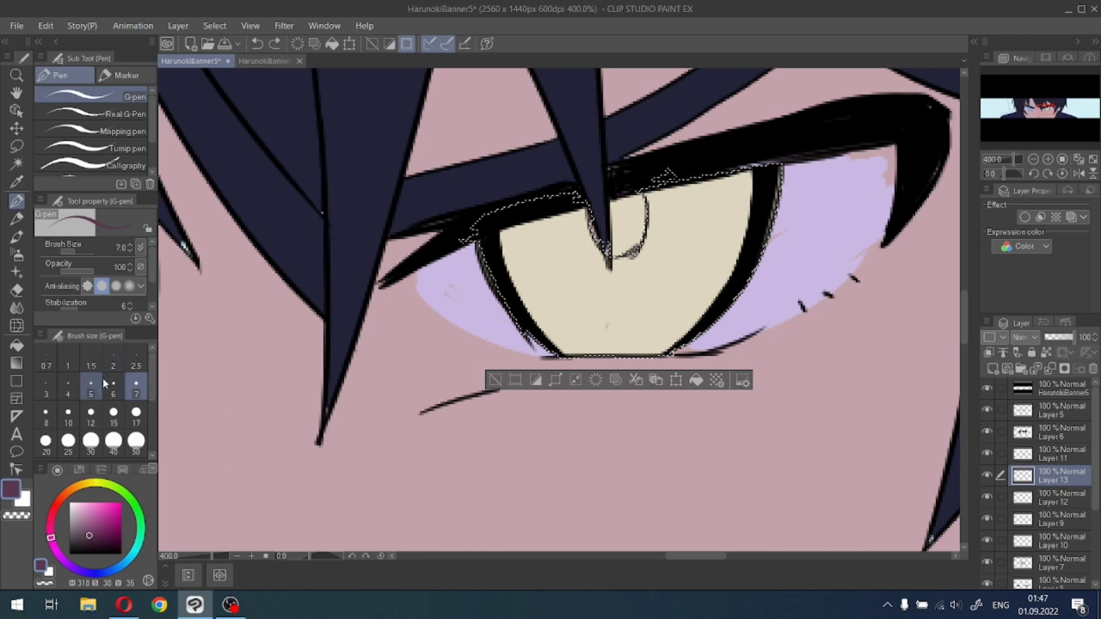
Try outlining the lower edge of the iris shading on Layer 12 in dark plum with the G-pen at size 5, redoing stray strokes.
left_click(91, 389)
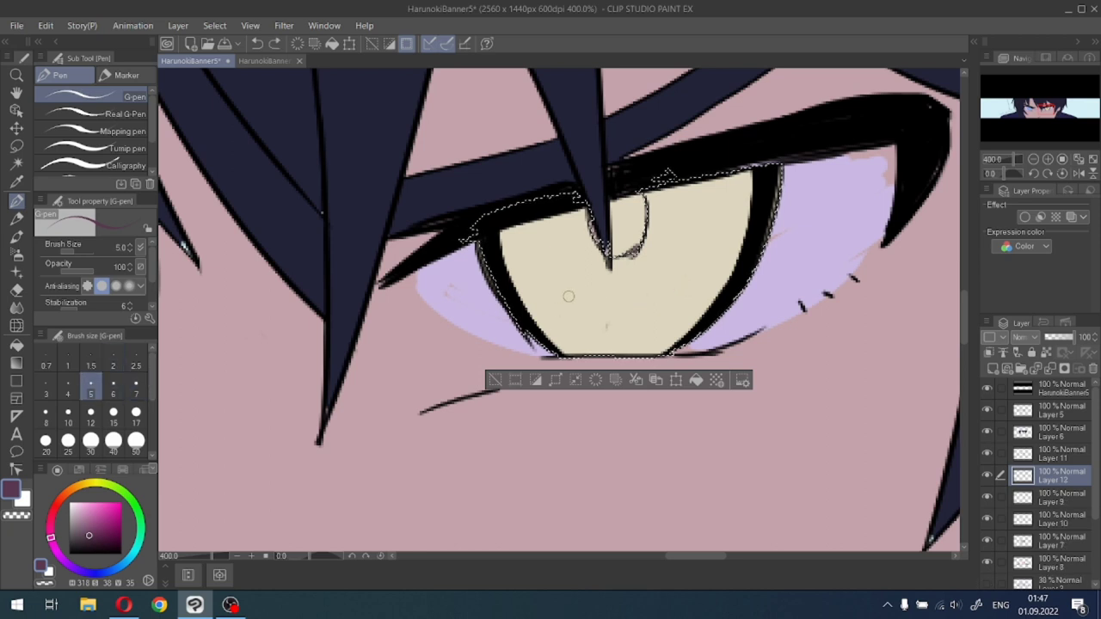
left_click_drag(568, 296, 563, 295)
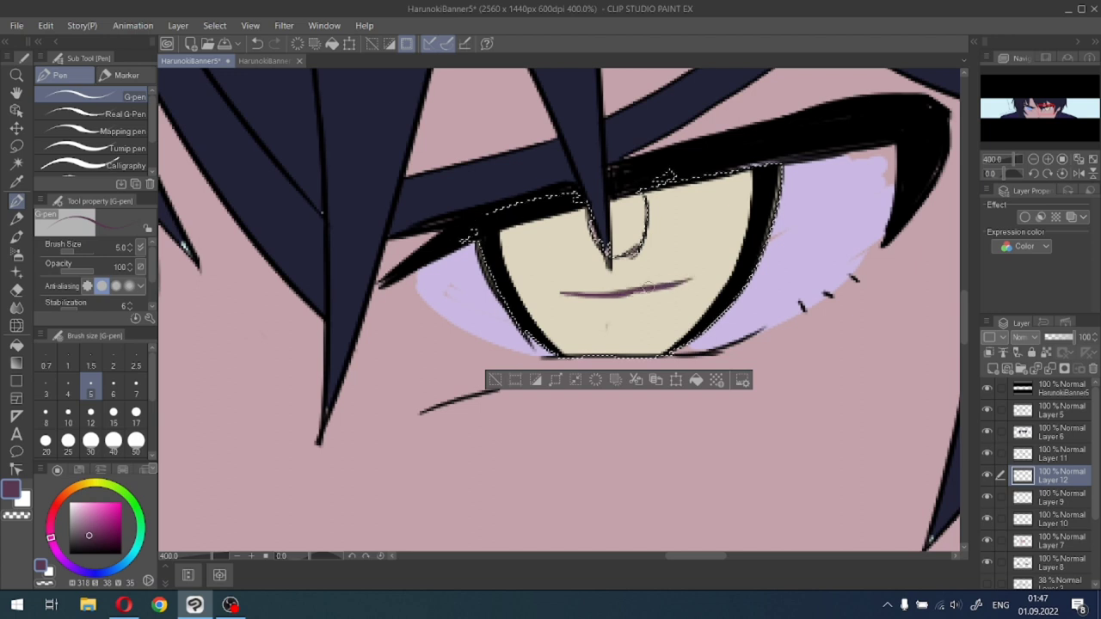
key("ctrl+z")
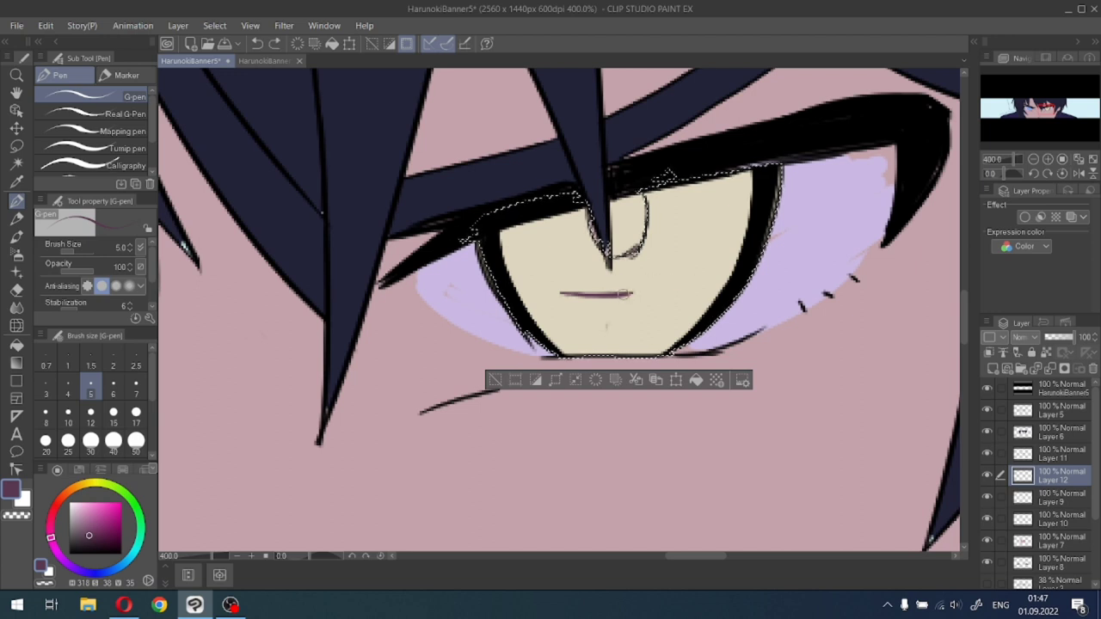
left_click_drag(623, 294, 682, 277)
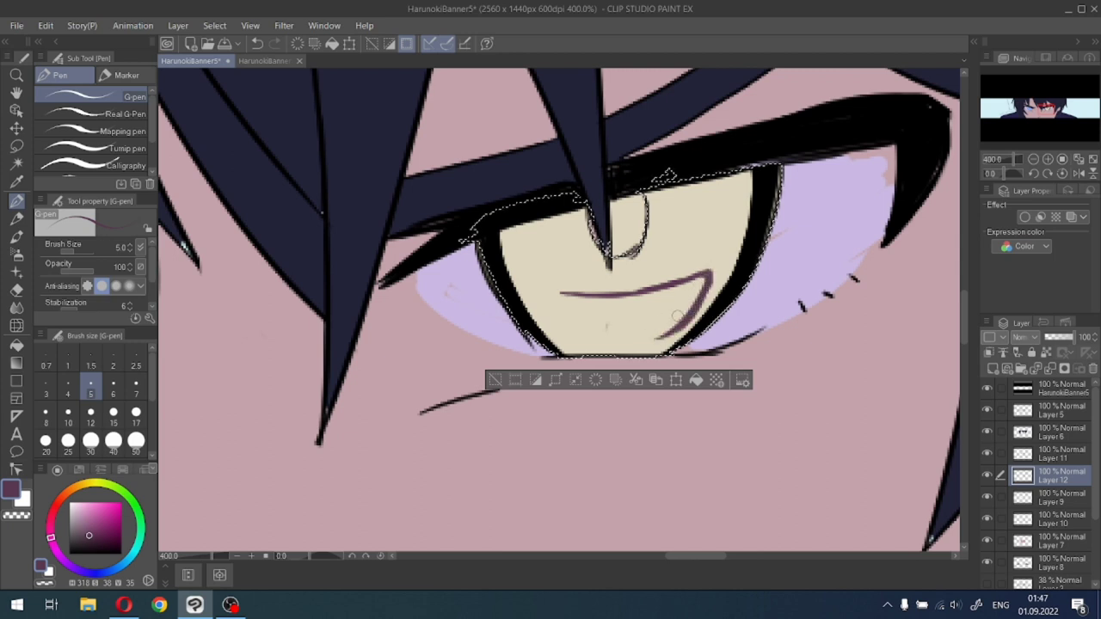
key("ctrl+z")
left_click_drag(697, 291, 670, 343)
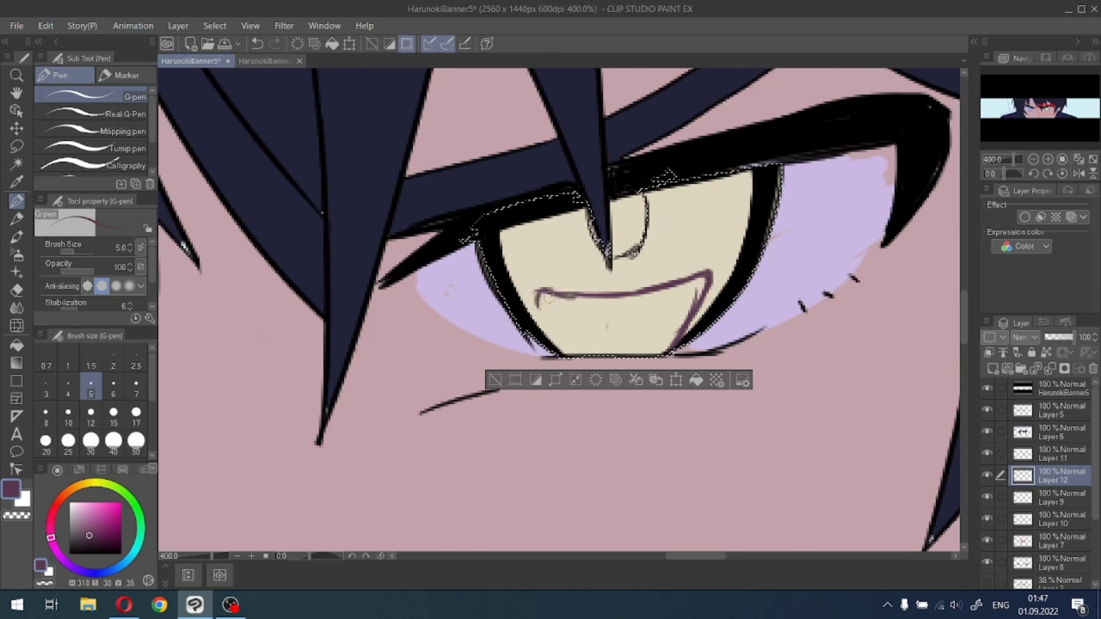
key("ctrl+z")
left_click_drag(547, 292, 575, 349)
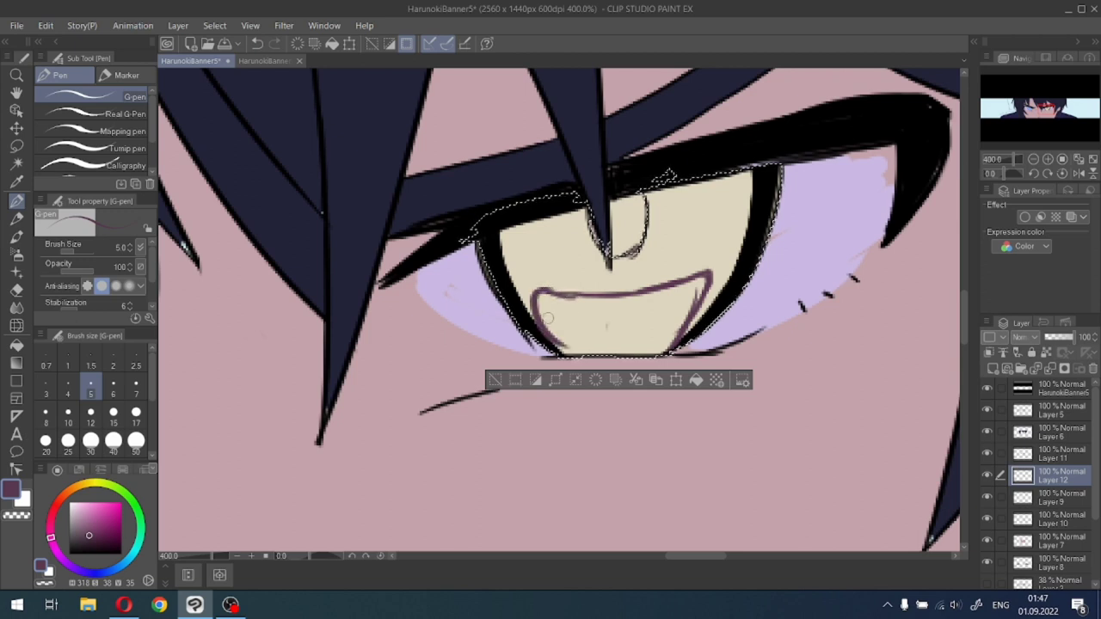
key("ctrl+z")
mouse_move(573, 297)
left_mouse_down()
mouse_move(560, 303)
mouse_move(578, 346)
left_mouse_up()
key("ctrl+z")
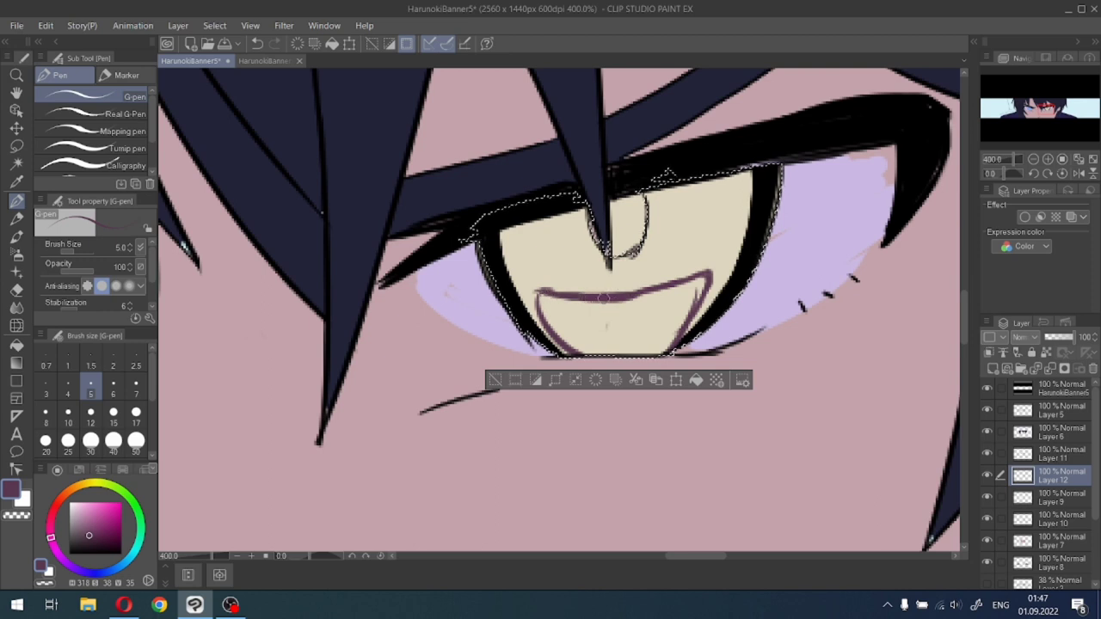
key("ctrl+z")
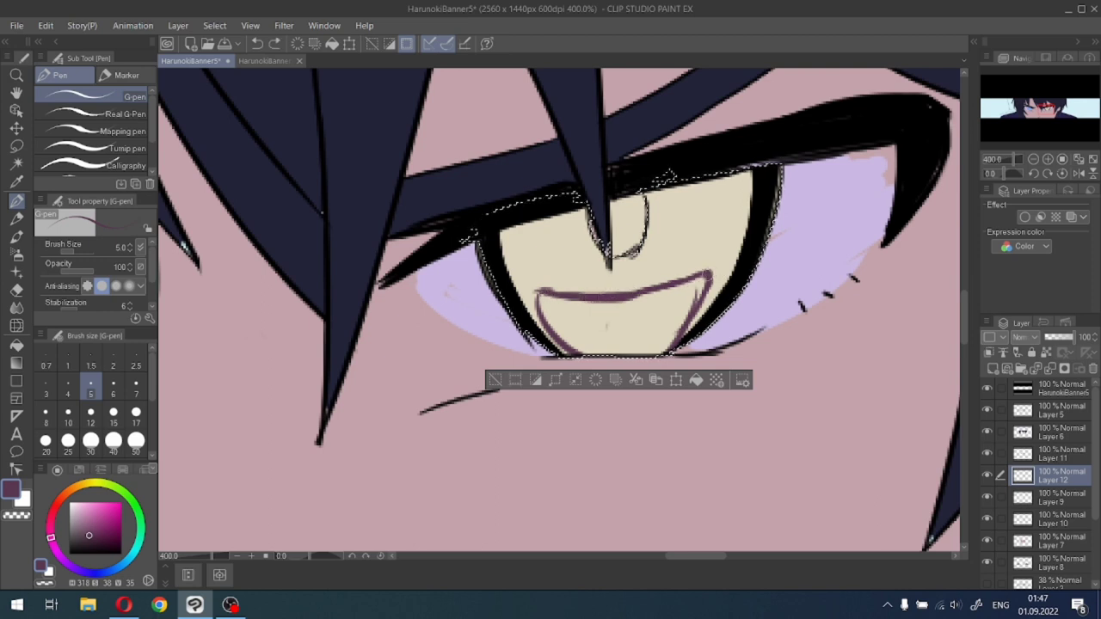
left_click_drag(711, 277, 676, 351)
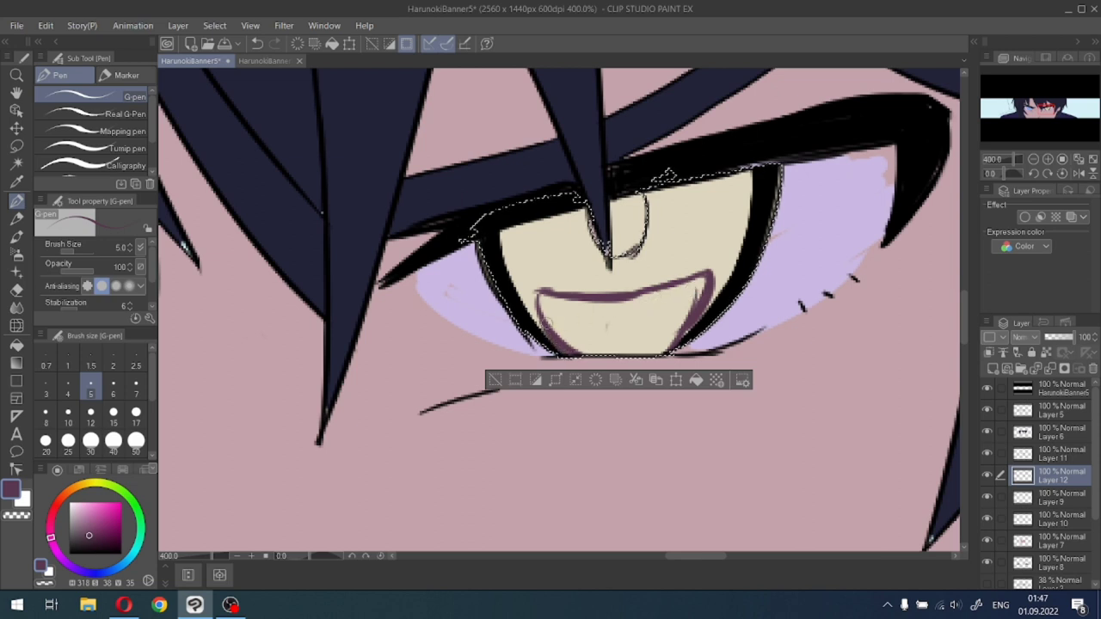
Try flooding the iris selection with dark plum and painting its upper part at size 12, undoing both attempts.
left_click(699, 381)
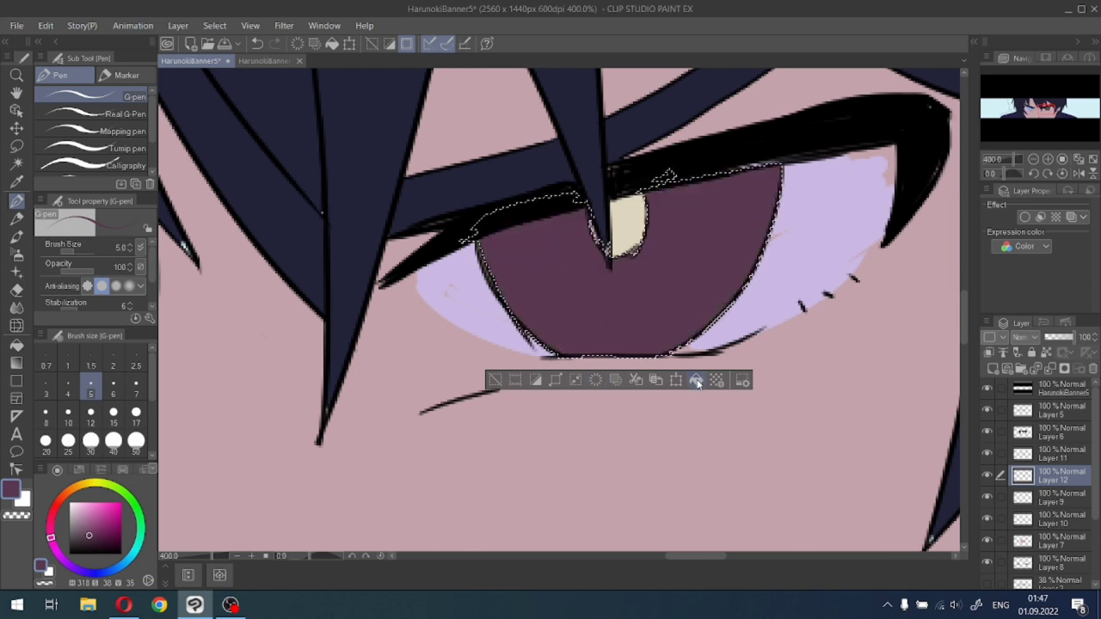
key("ctrl+z")
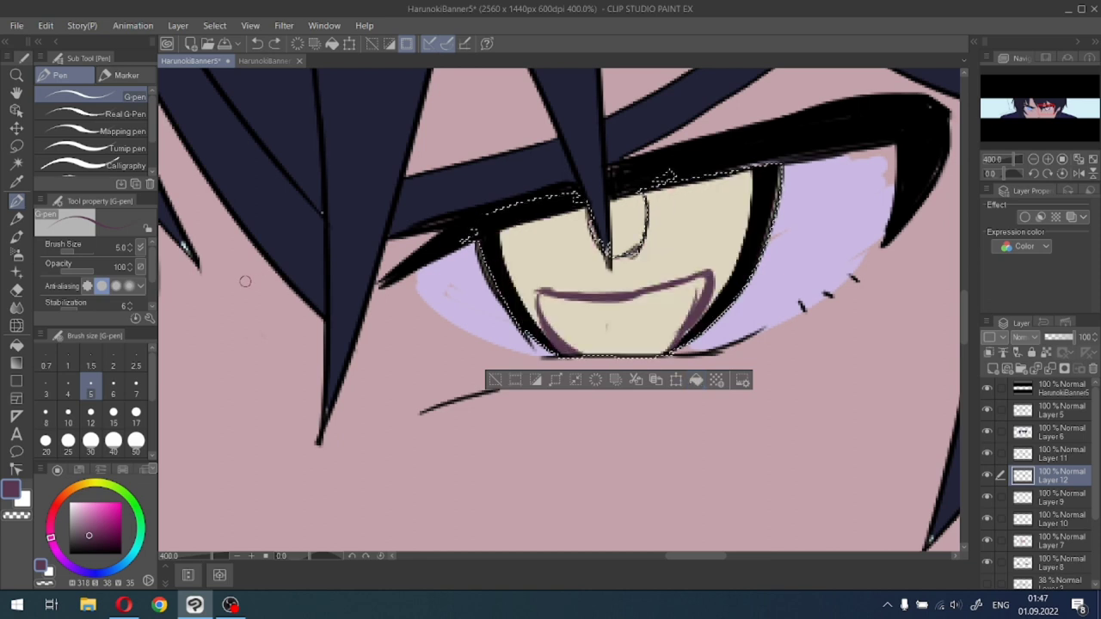
left_click(91, 415)
key("ctrl+z")
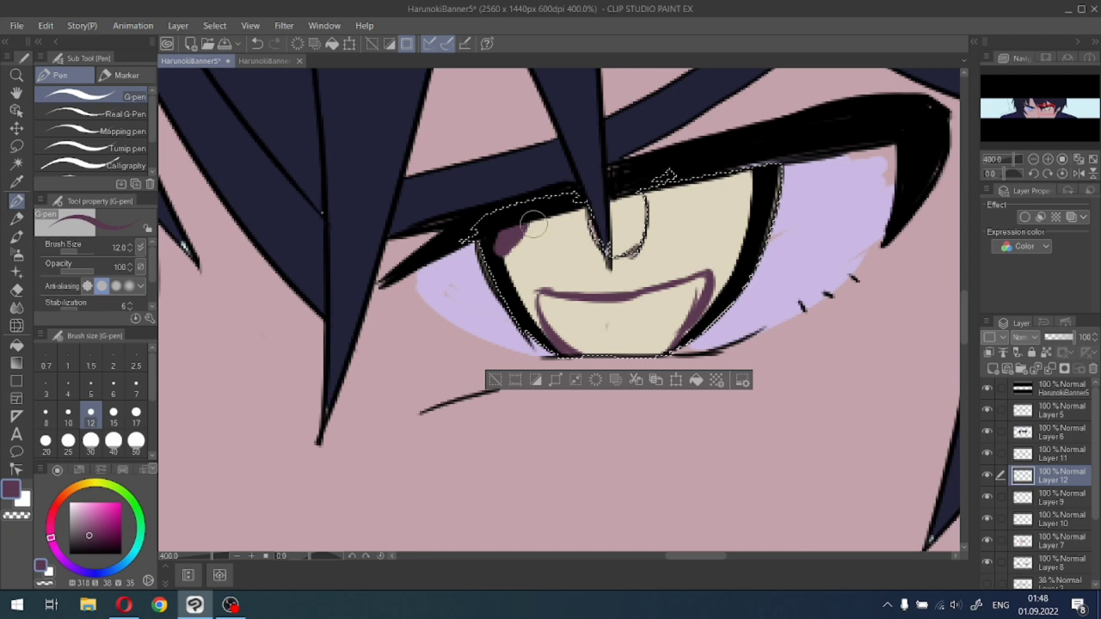
Hide and reshow Layer 12 to check its contents, and undo the plum outline strokes drawn on it.
left_click_drag(1033, 505, 1031, 475)
left_click(988, 476)
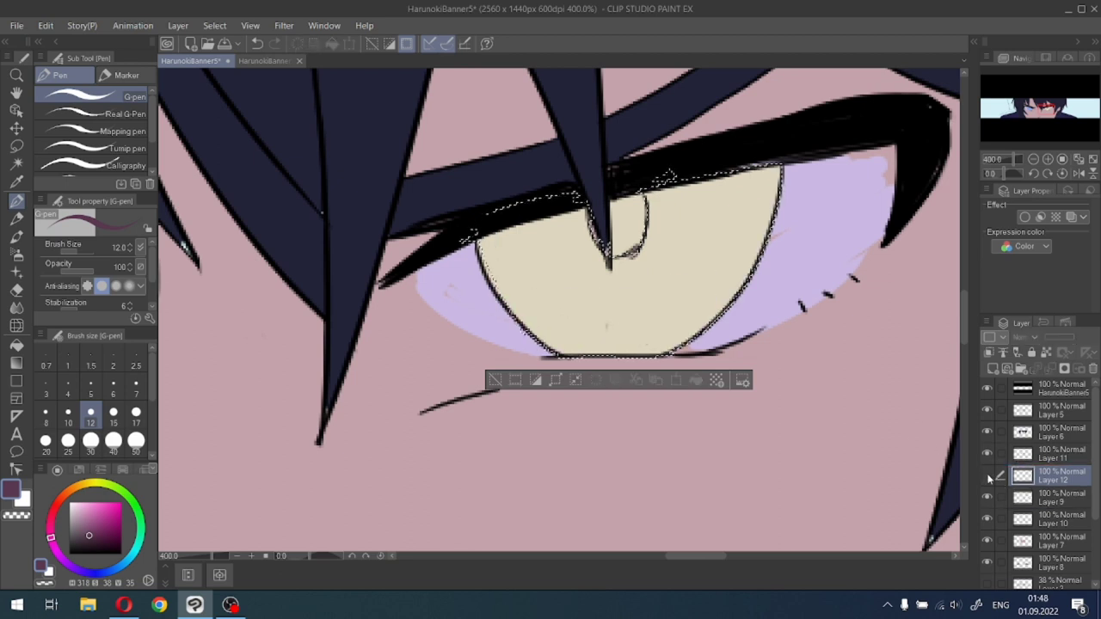
left_click(989, 475)
key("ctrl+z")
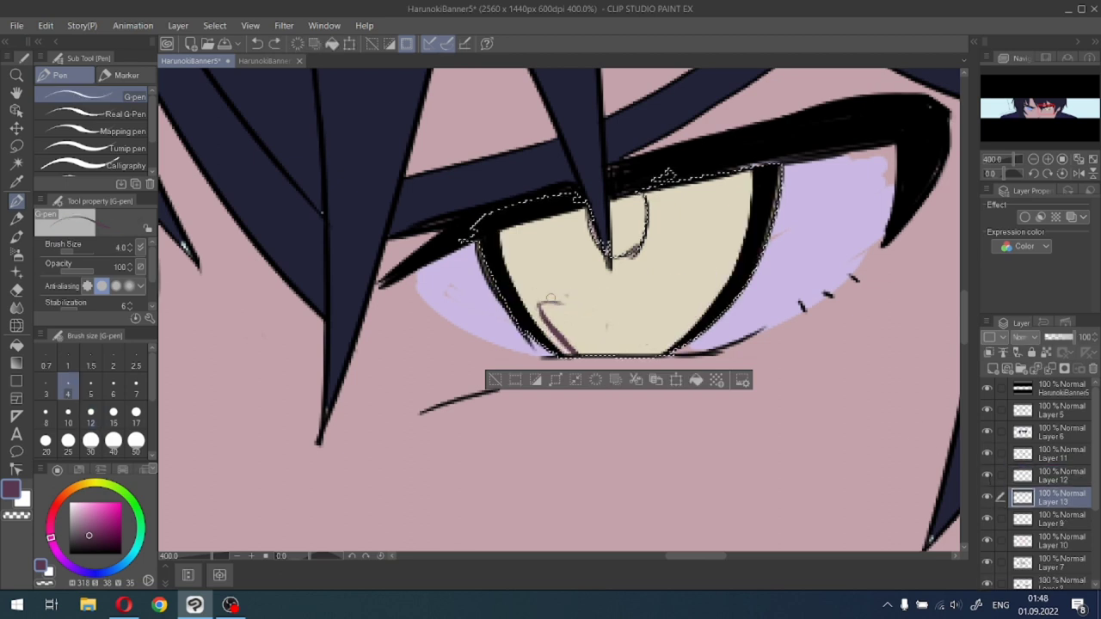
Outline the lower edge of the plum iris area on Layer 13 with the G-pen at size 4, redoing uneven curves.
left_click_drag(540, 303, 649, 311)
key("ctrl+z")
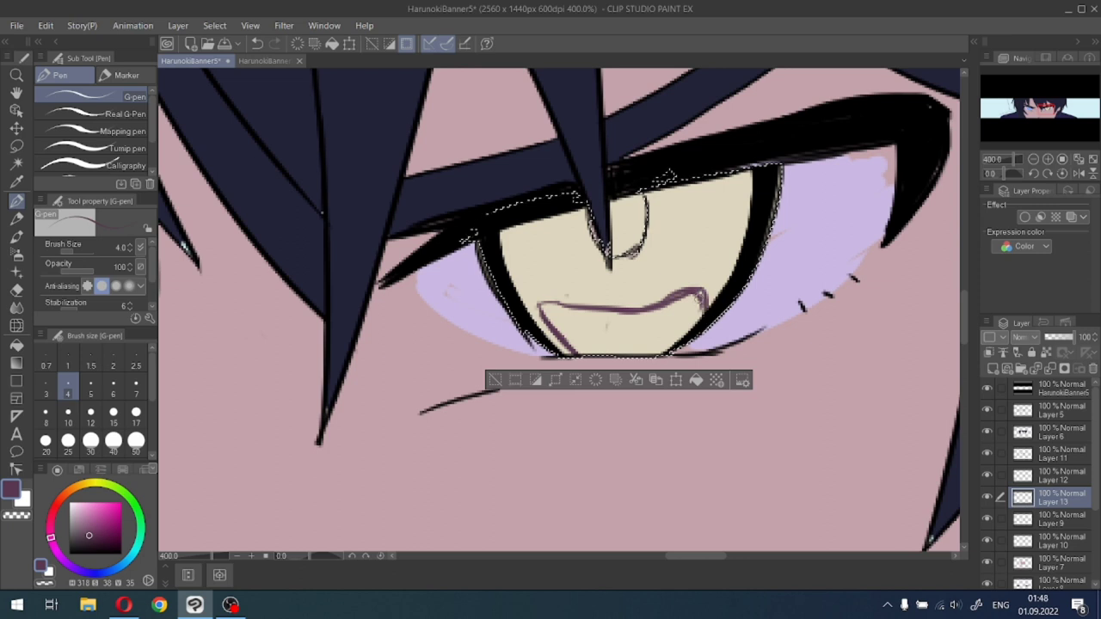
key("ctrl+z")
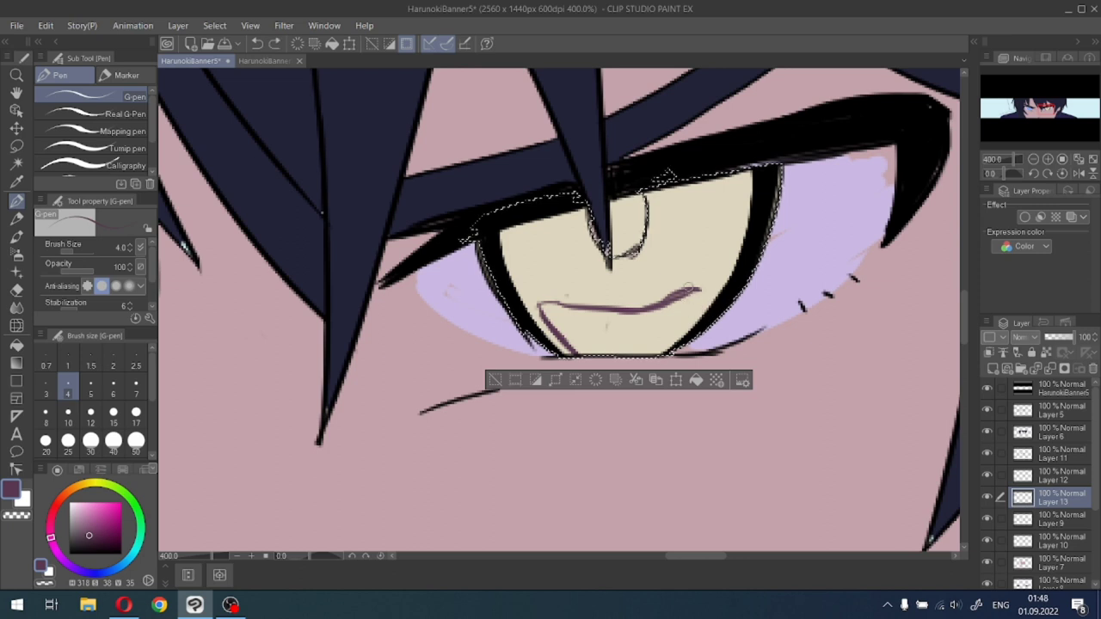
mouse_move(689, 286)
left_mouse_down()
mouse_move(699, 292)
mouse_move(688, 328)
left_mouse_up()
key("ctrl+z")
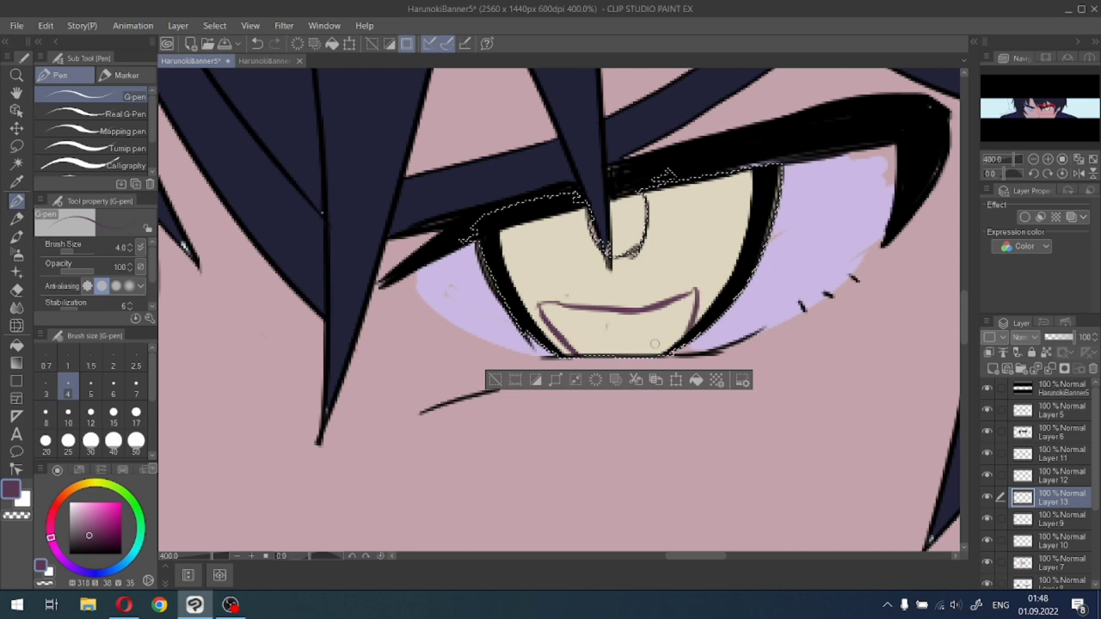
key("ctrl+z")
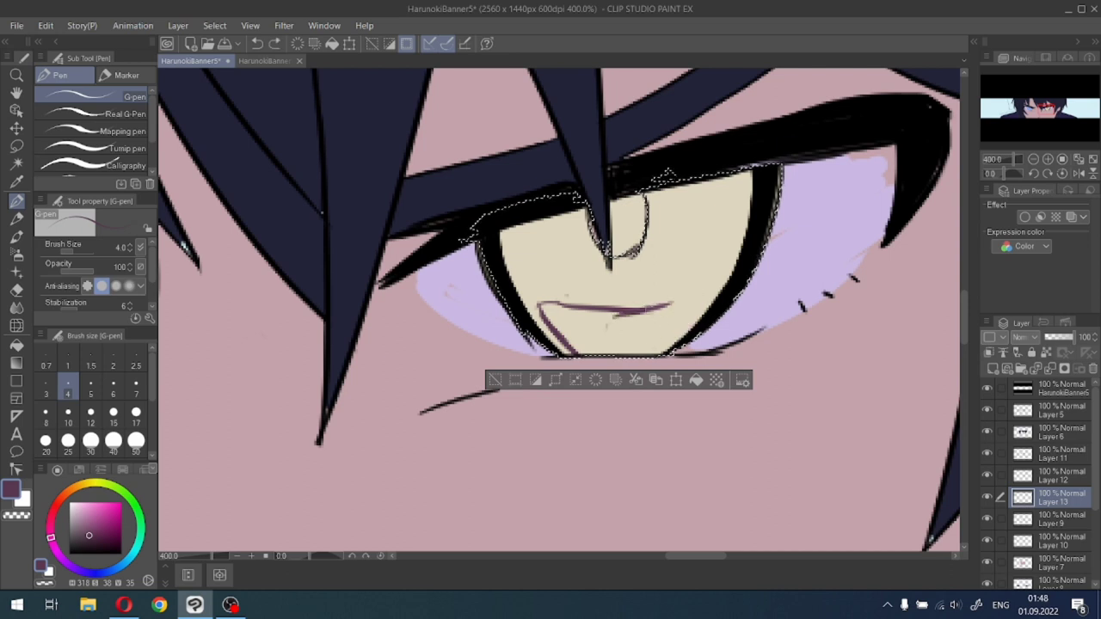
left_click_drag(682, 297, 619, 312)
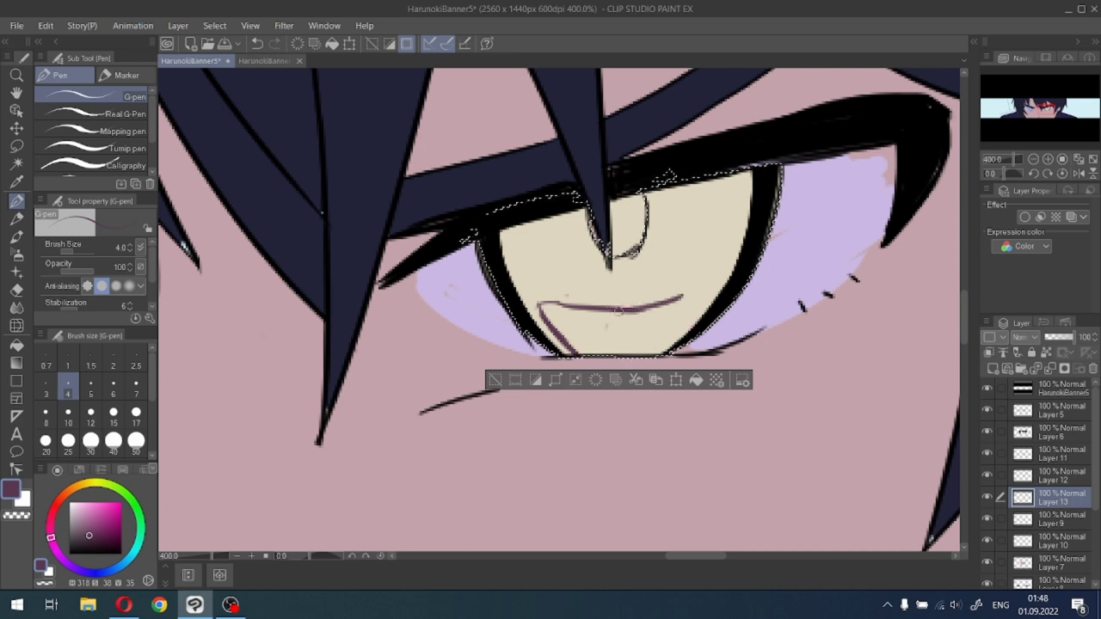
key("ctrl+z")
key("ctrl+z")
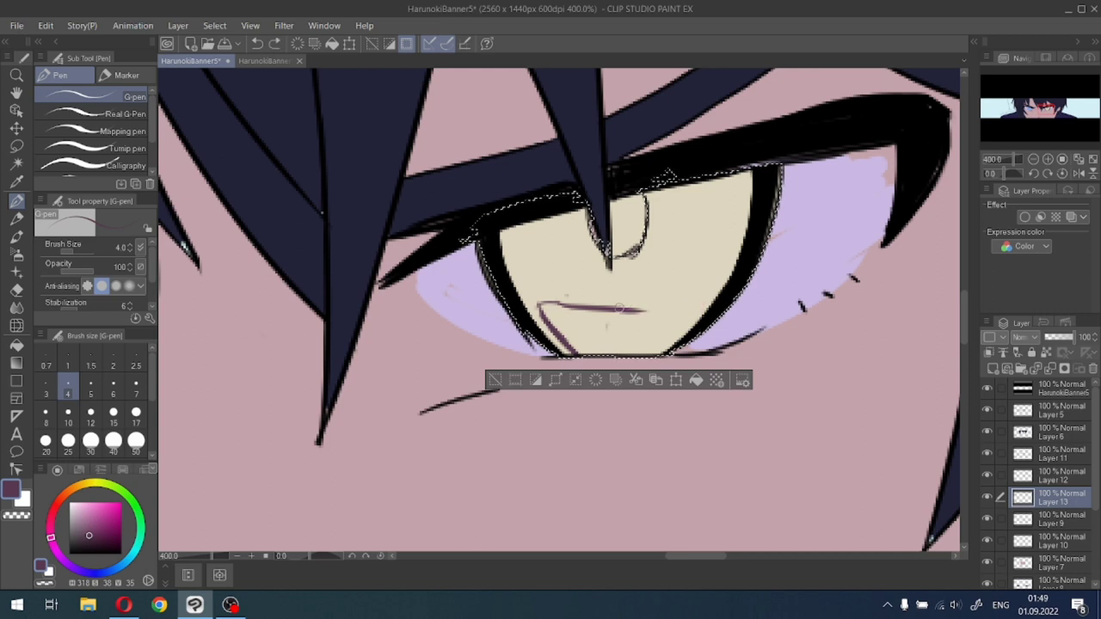
left_click_drag(661, 307, 684, 298)
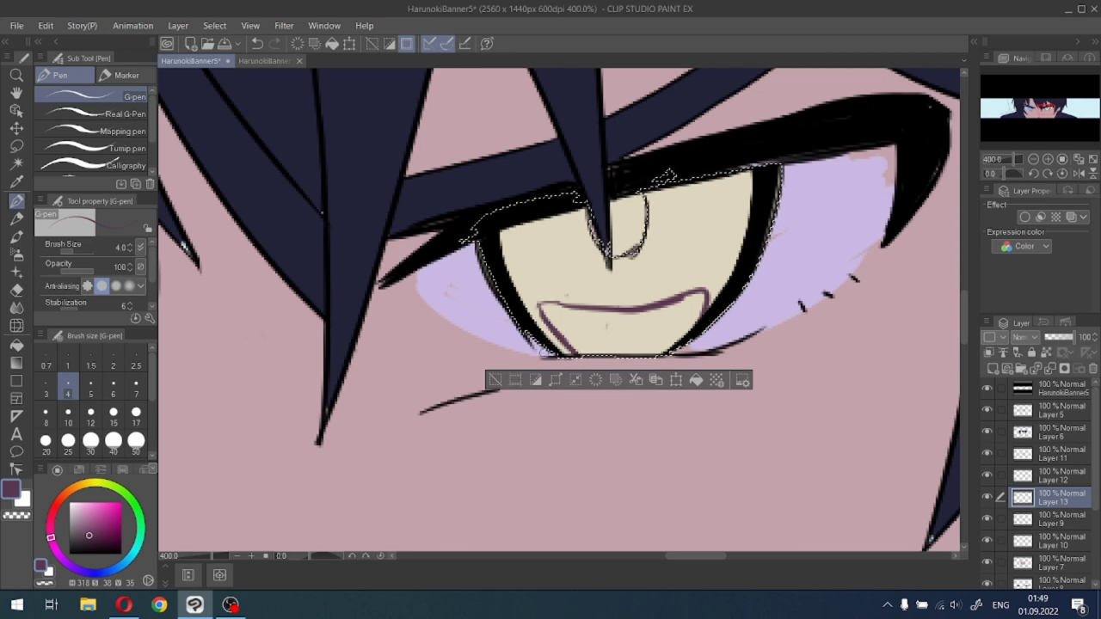
Fill the iris above the curved outline with dark plum using the G-pen at size 17.
left_click(90, 441)
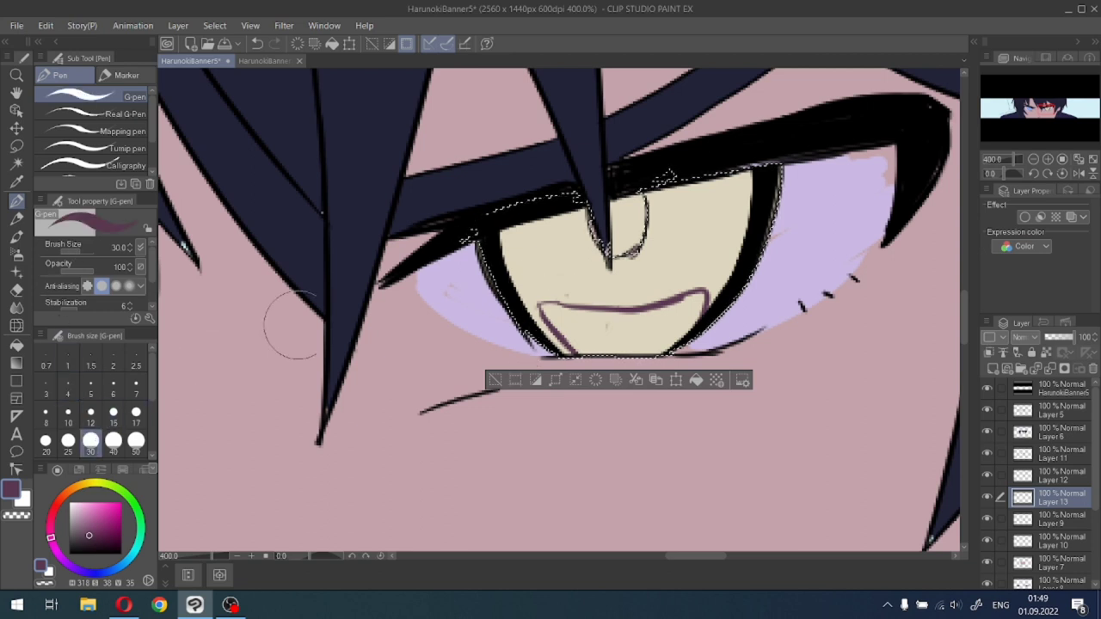
left_click(136, 412)
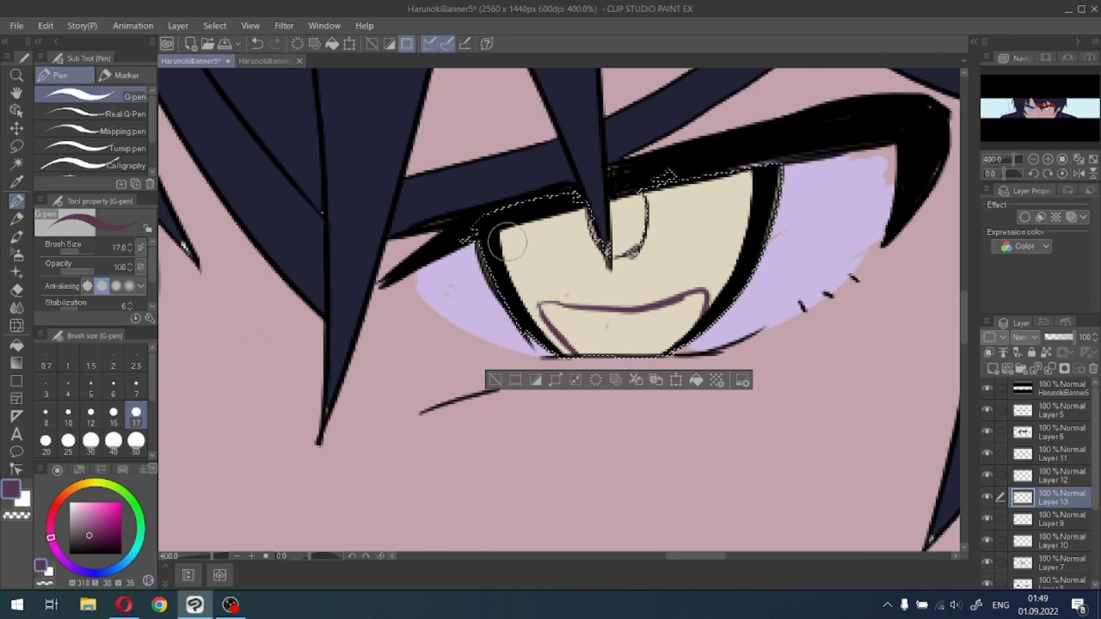
mouse_move(506, 234)
left_mouse_down()
mouse_move(529, 250)
mouse_move(545, 254)
mouse_move(576, 226)
mouse_move(654, 215)
left_mouse_up()
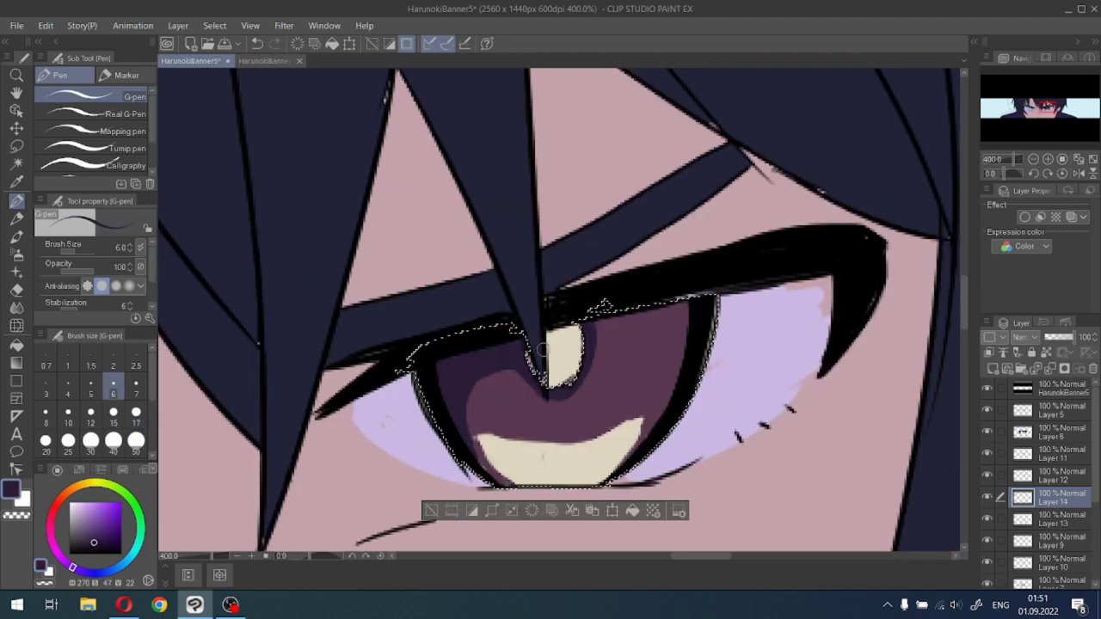
Touch up the deep purple shadow beside the cream pupil on Layer 14 with the G-pen at size 6, and clear the selection.
left_click_drag(598, 316, 592, 326)
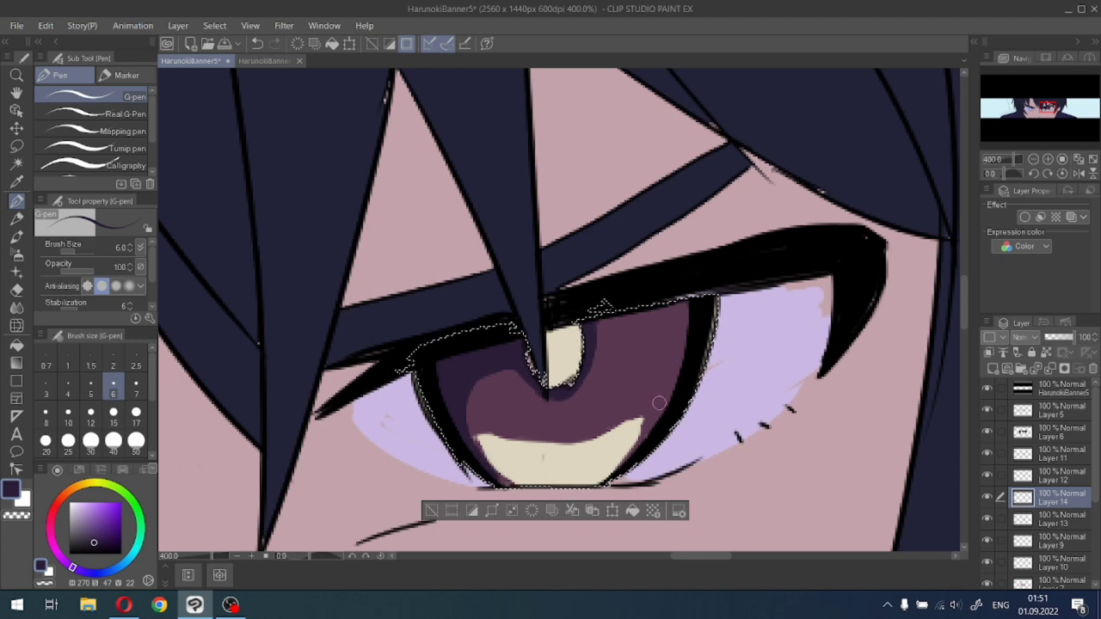
scroll(662, 391, "down", 5)
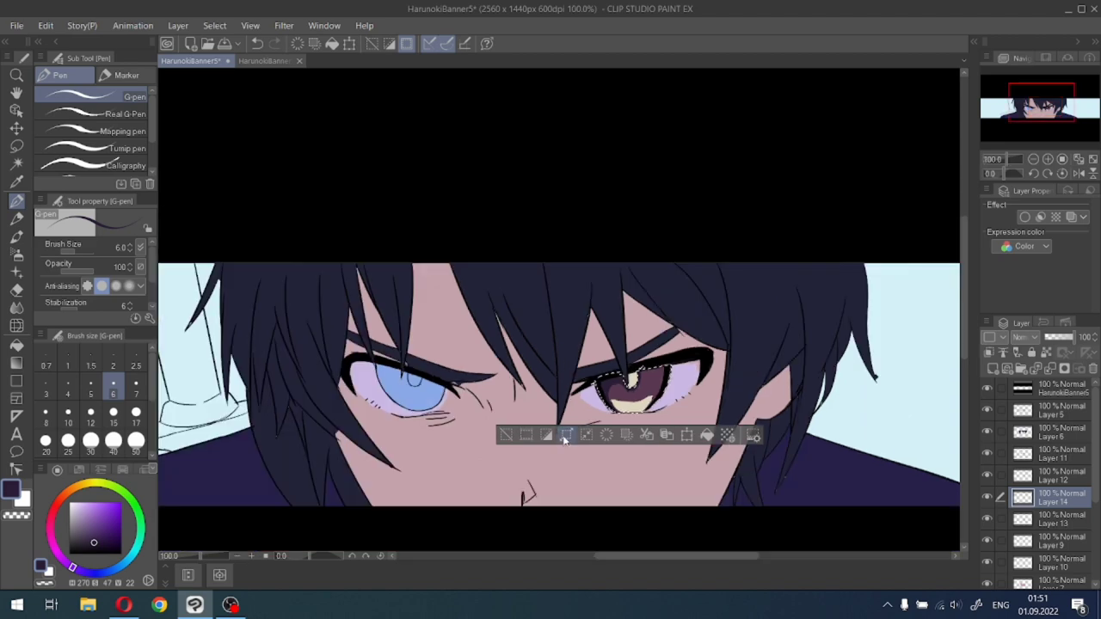
scroll(653, 412, "up", 5)
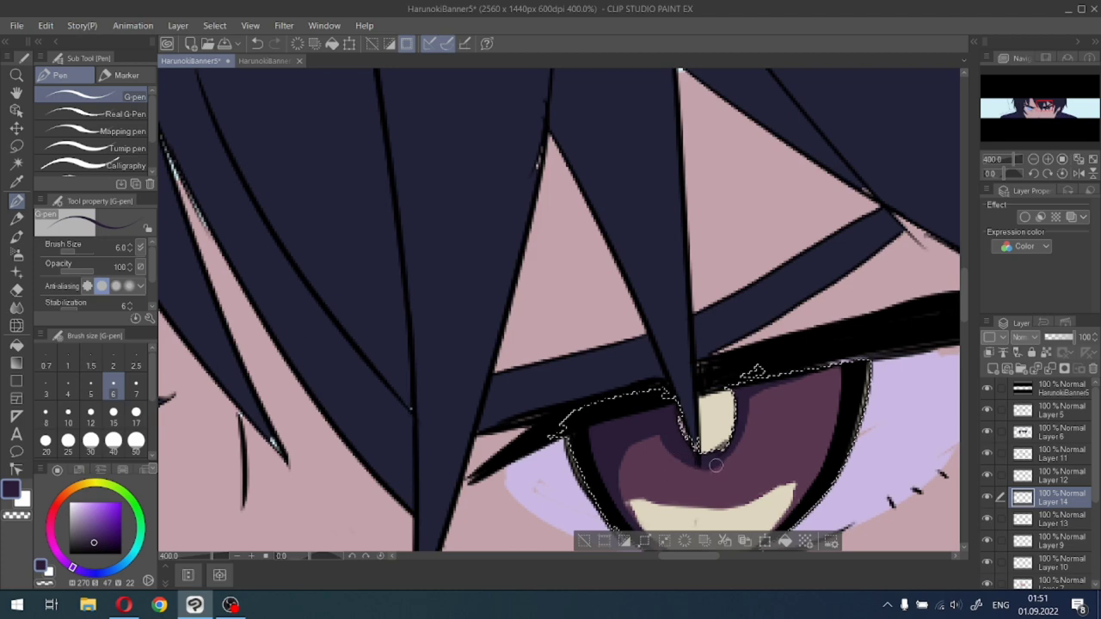
left_click(587, 540)
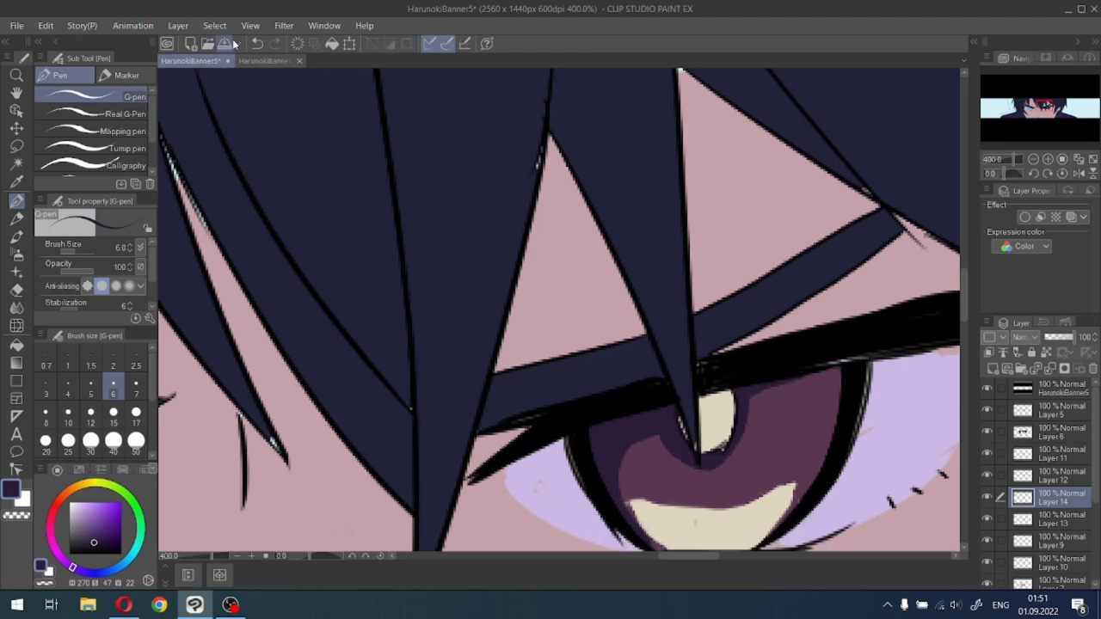
Sample the rose tone from the coloured reference's iris and dab a small patch beside the cream pupil at size 6.
left_click(265, 62)
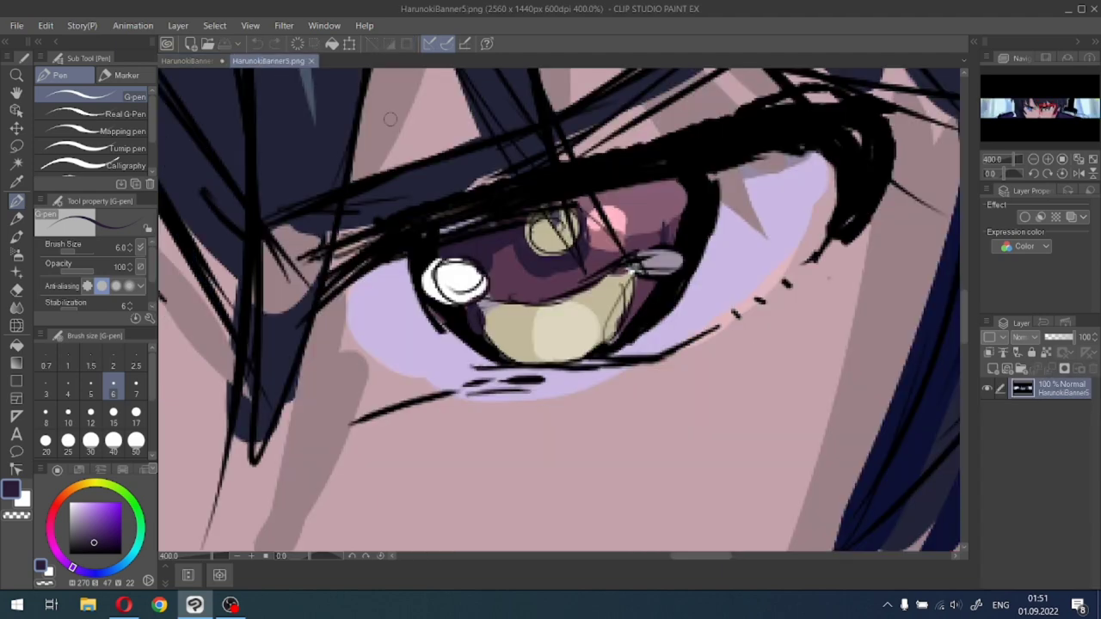
left_click(604, 258, "alt")
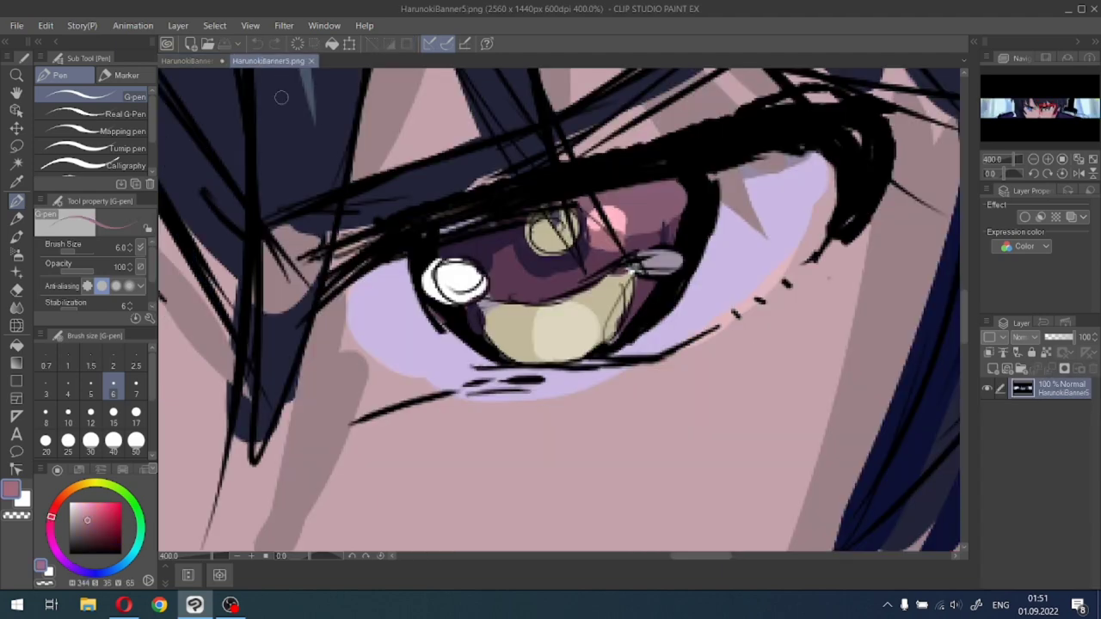
left_click(193, 61)
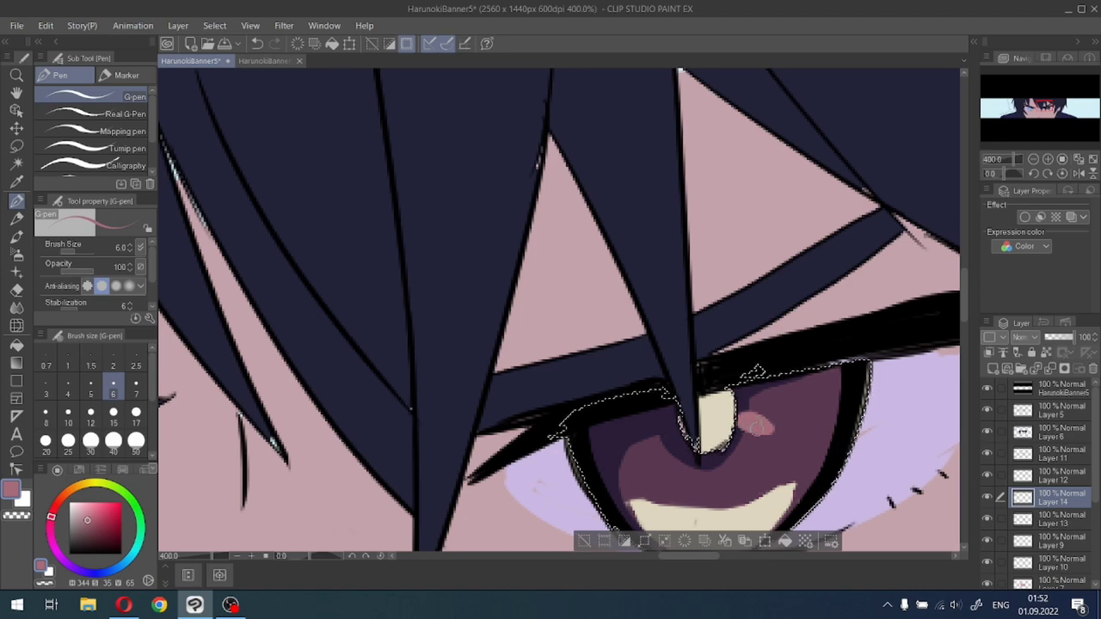
Sample the mauve from the coloured reference's iris and shade the upper iris beside the cream pupil on a new raster layer, trimming its lower edge.
left_click(275, 63)
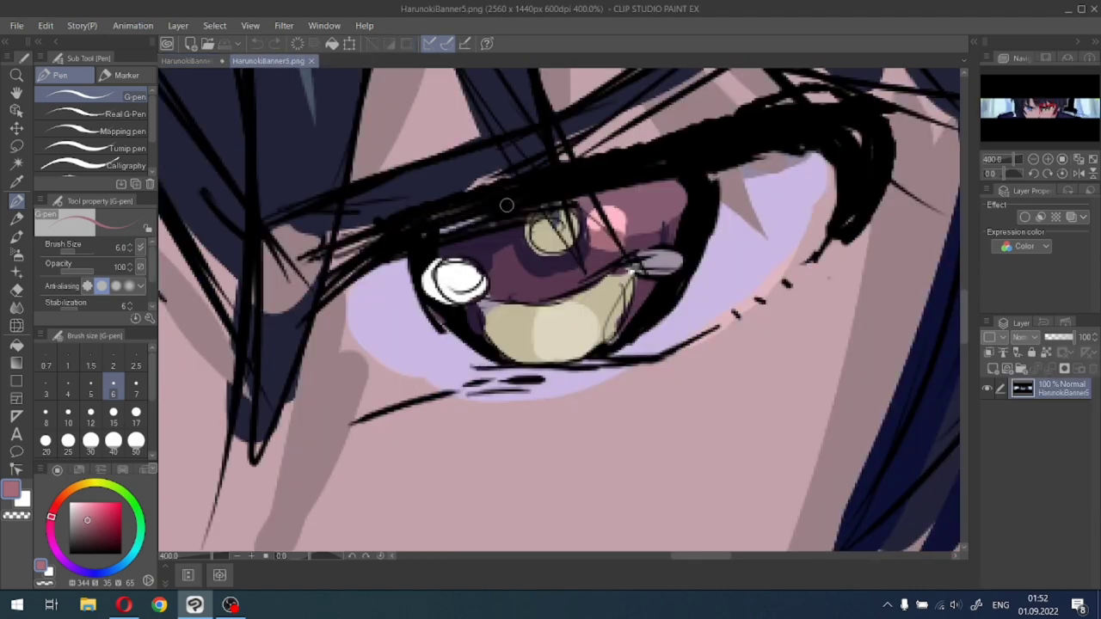
right_click(622, 198)
left_click(217, 62)
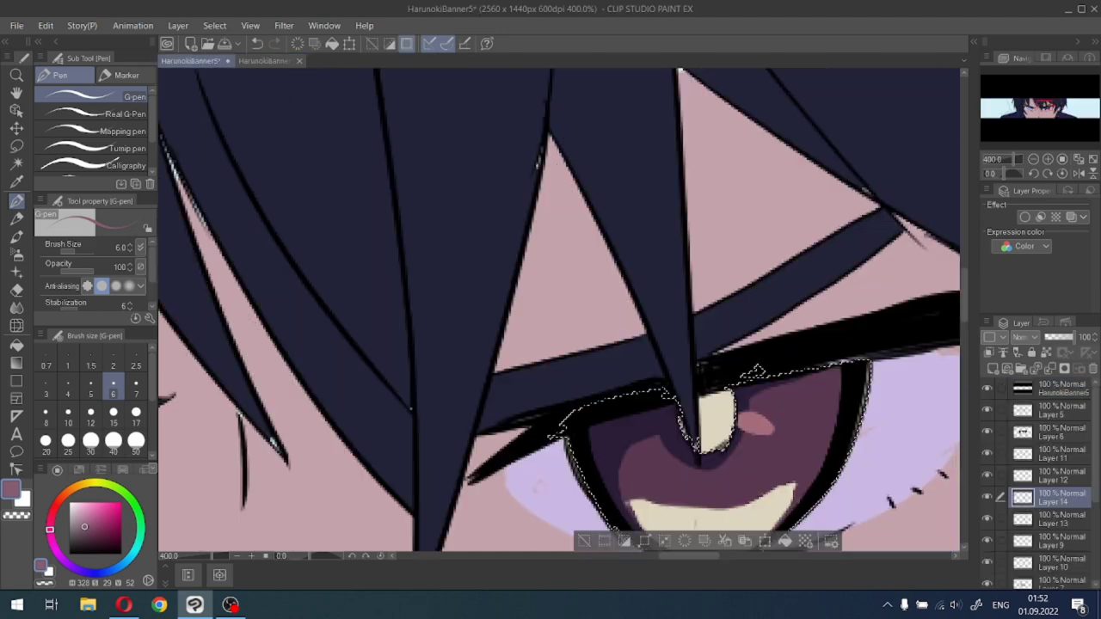
left_click(993, 368)
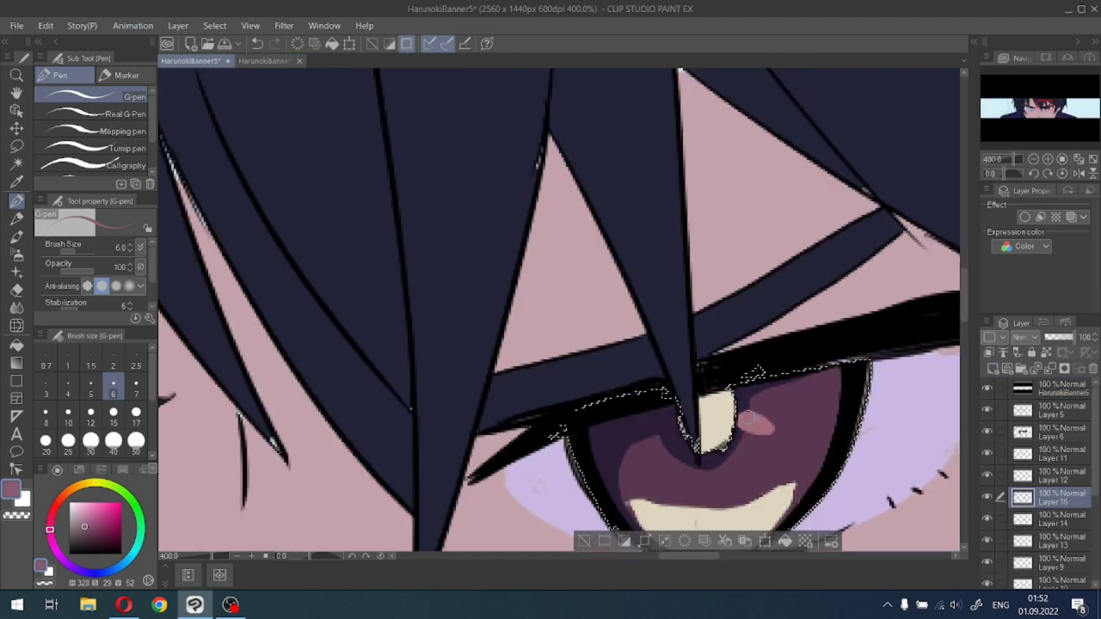
mouse_move(740, 419)
left_mouse_down()
mouse_move(794, 424)
mouse_move(811, 424)
mouse_move(783, 423)
mouse_move(839, 402)
left_mouse_up()
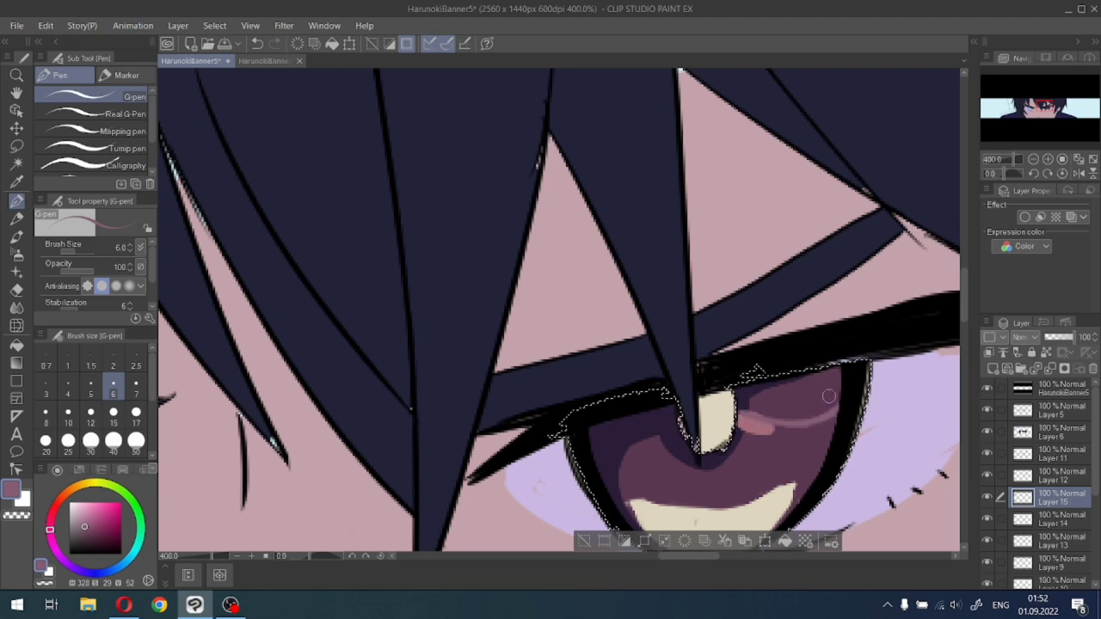
key("e")
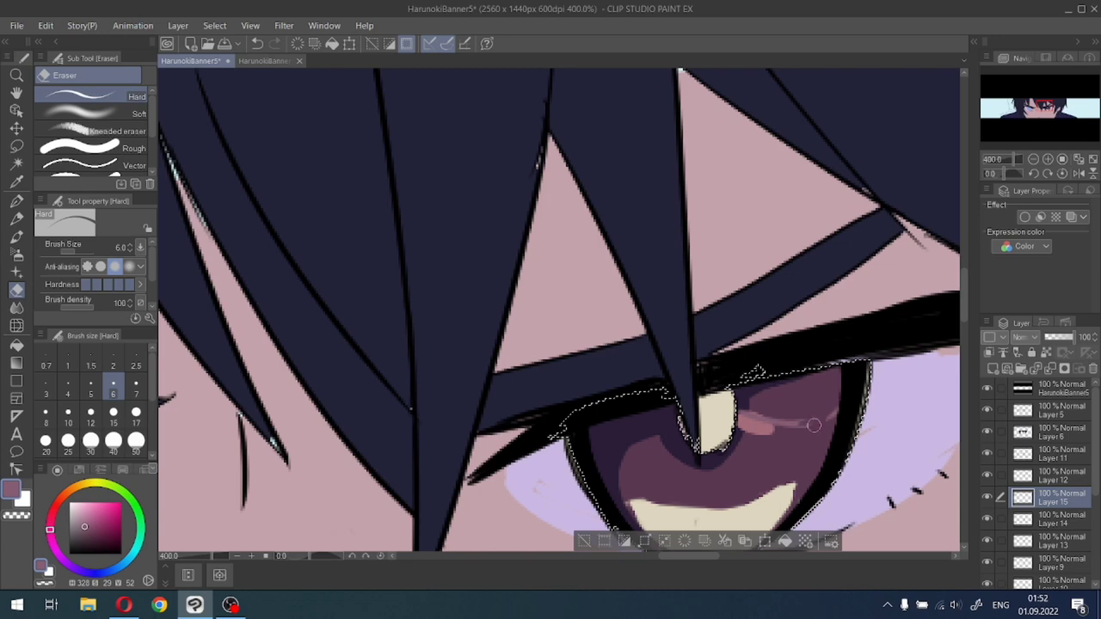
left_click(17, 201)
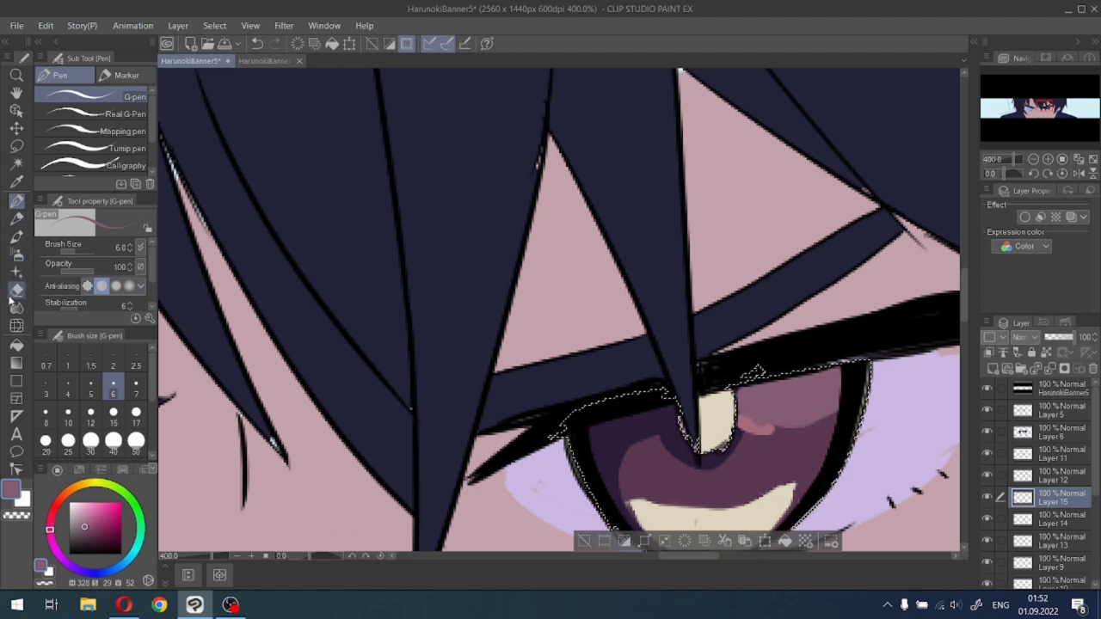
Sample the light pink of the highlight in the coloured reference's iris and return to the banner drawing.
key("e")
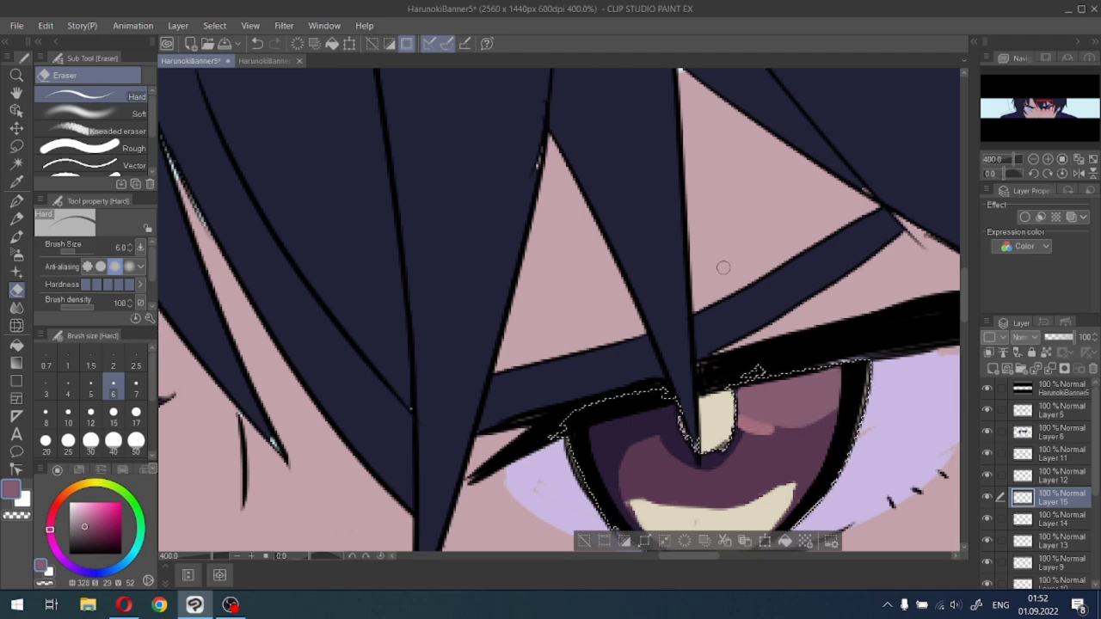
left_click(267, 61)
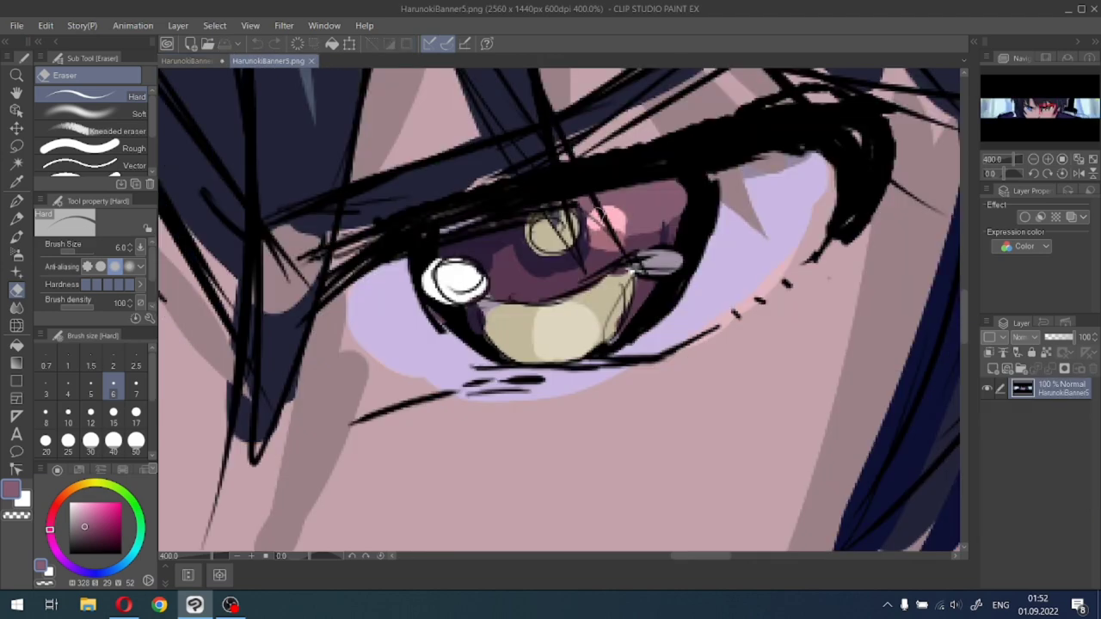
left_click(611, 216, "alt")
left_click(191, 61)
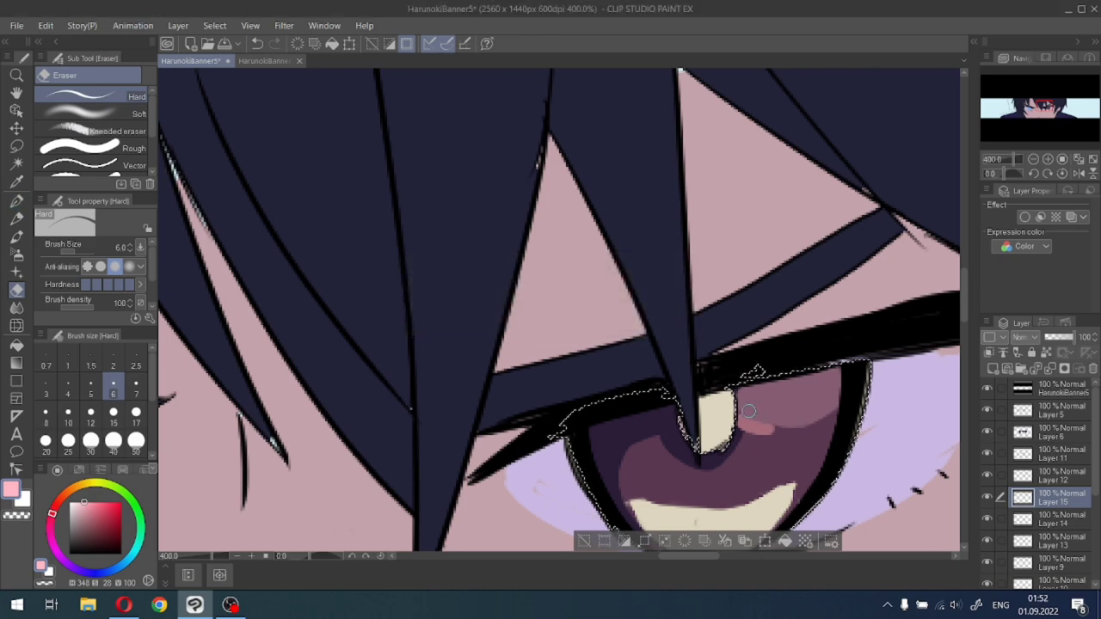
left_click_drag(749, 412, 771, 419)
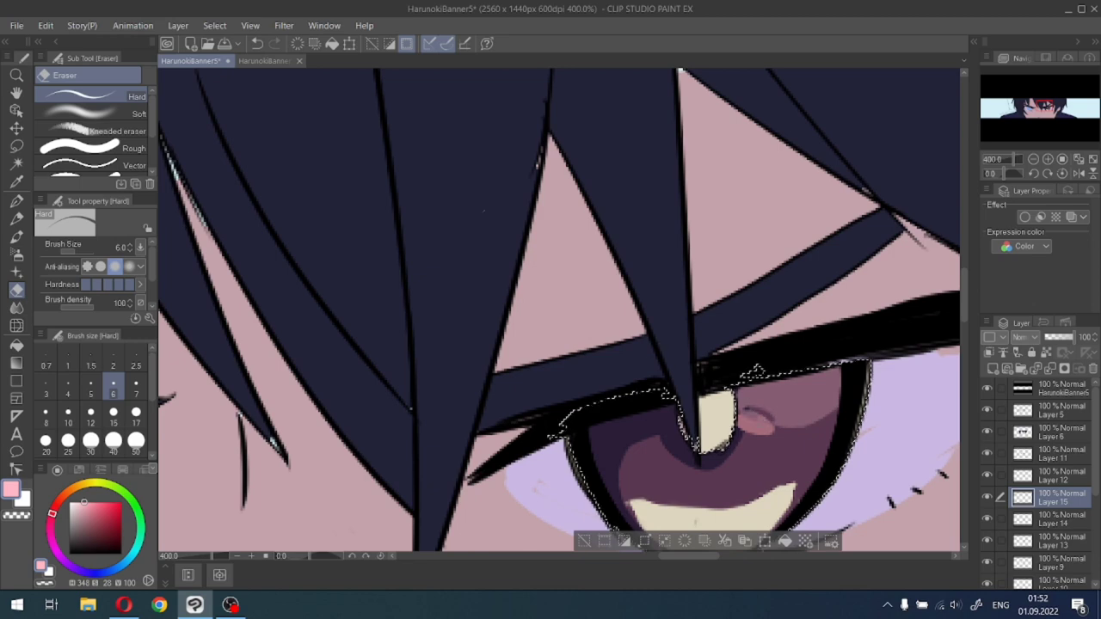
key("p")
mouse_move(748, 412)
left_mouse_down()
mouse_move(771, 421)
mouse_move(757, 416)
left_mouse_up()
key("e")
key("ctrl+z")
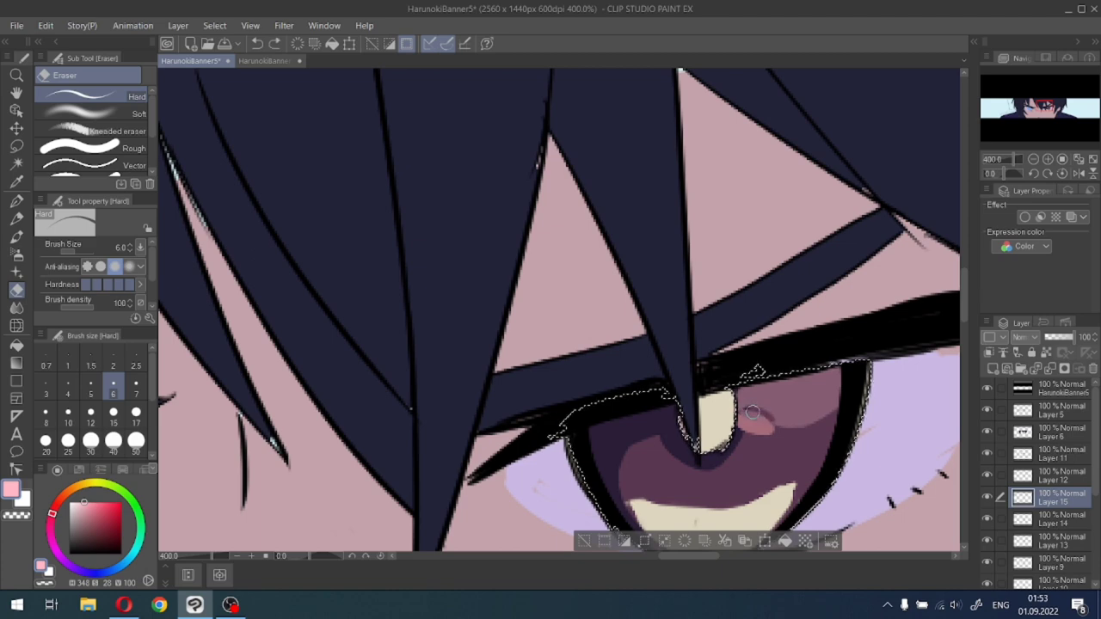
left_click_drag(745, 412, 765, 414)
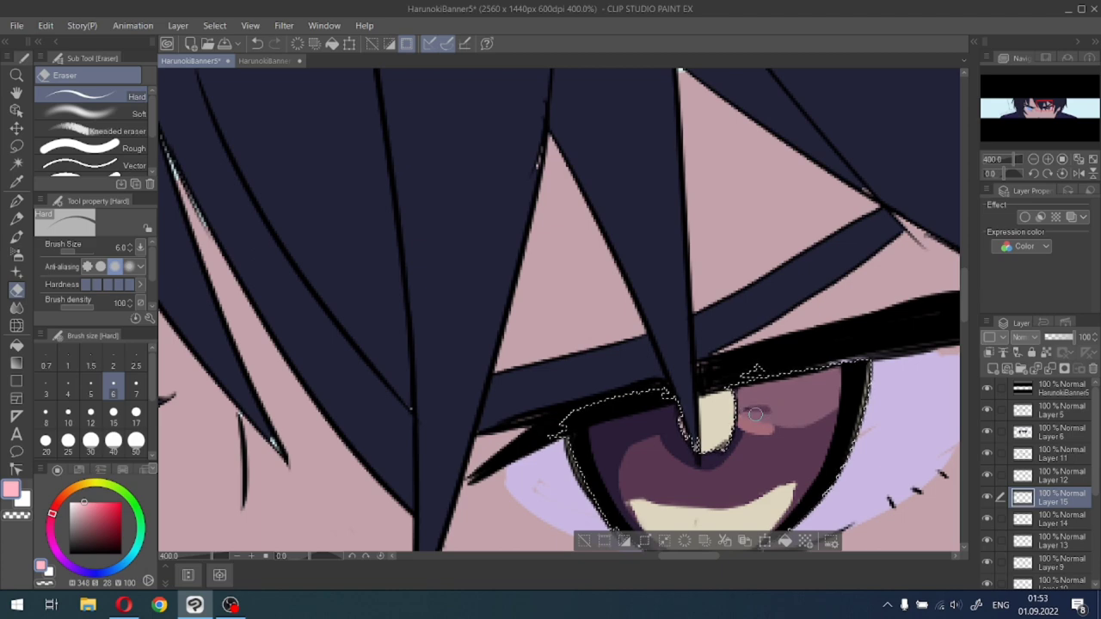
key("ctrl+z")
Paint a rounded light pink highlight beside the cream pupil on Layer 15 with the G-pen at size 6, and clear the selection.
key("p")
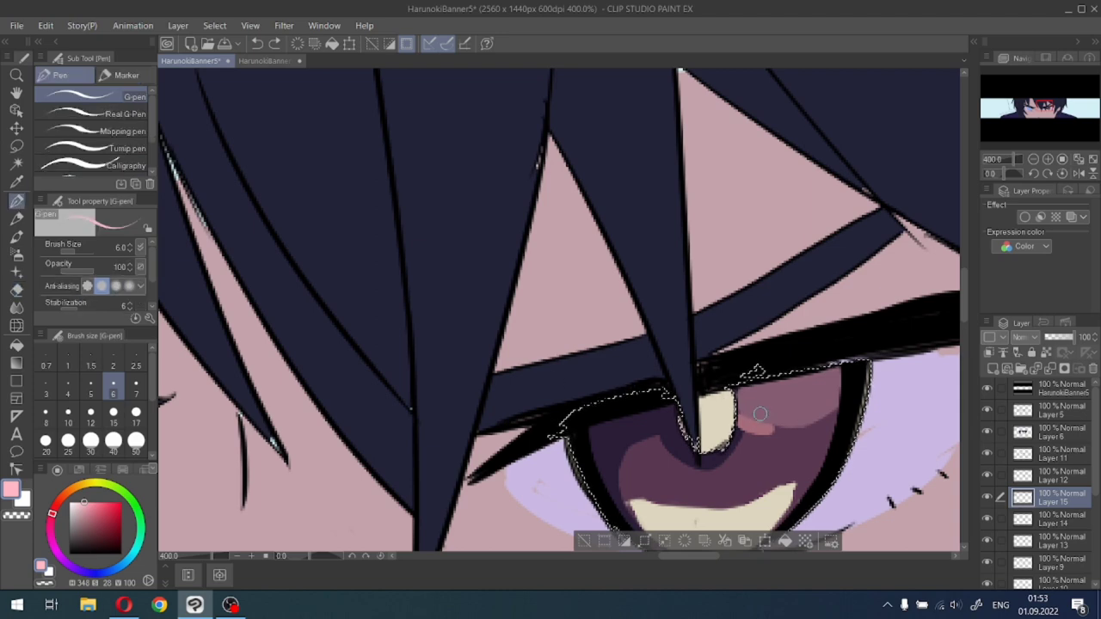
left_click_drag(746, 406, 755, 405)
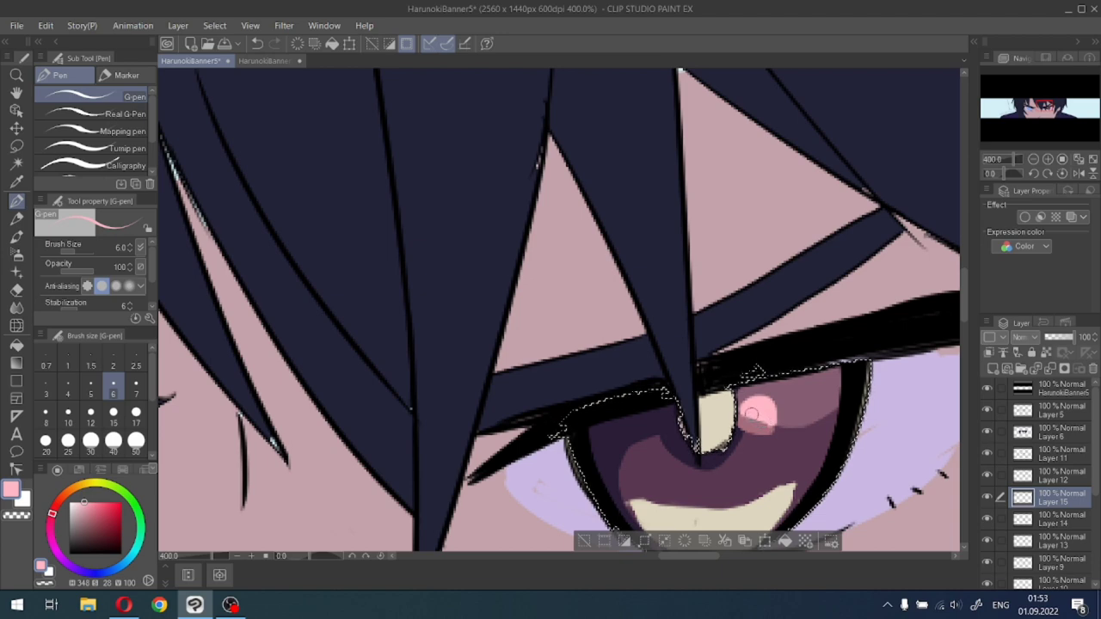
scroll(748, 413, "down", 5)
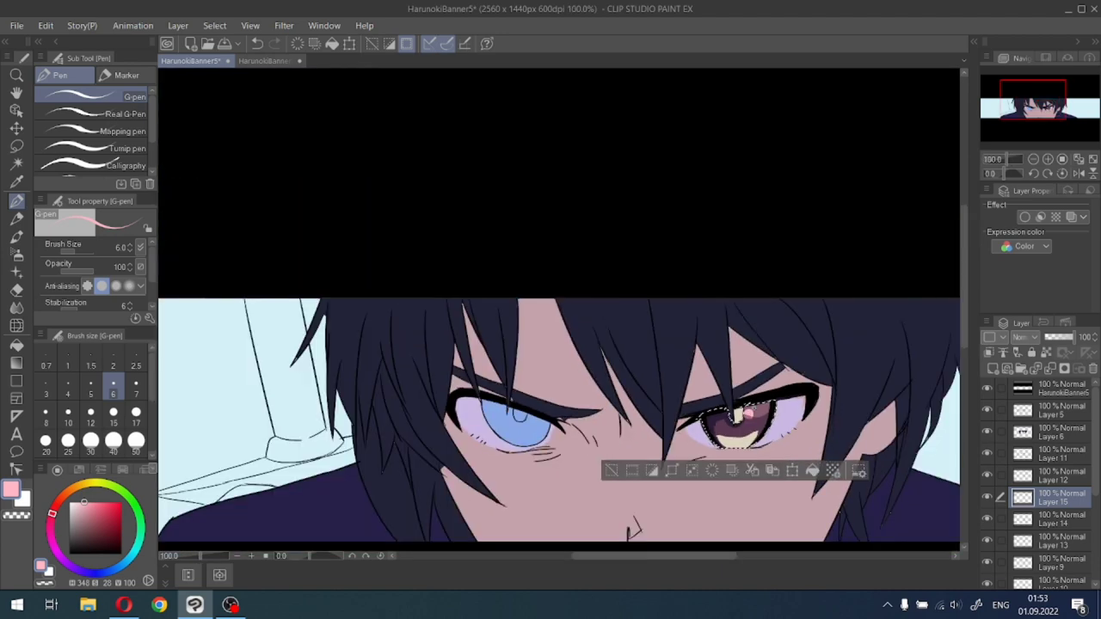
key("ctrl+plus")
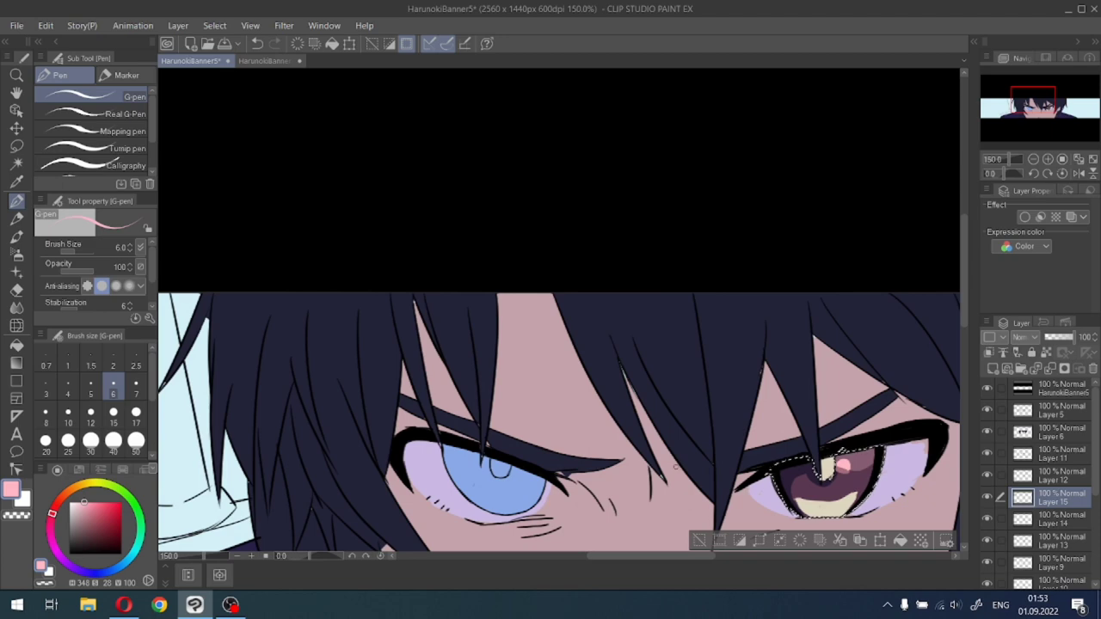
left_click_drag(1047, 104, 1054, 112)
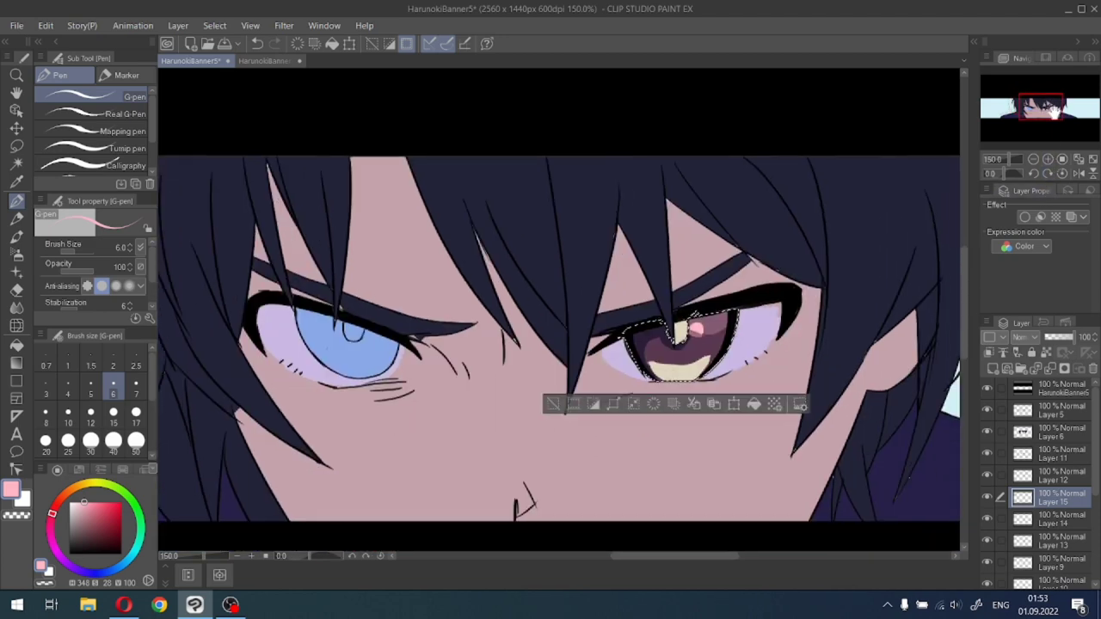
left_click(556, 403)
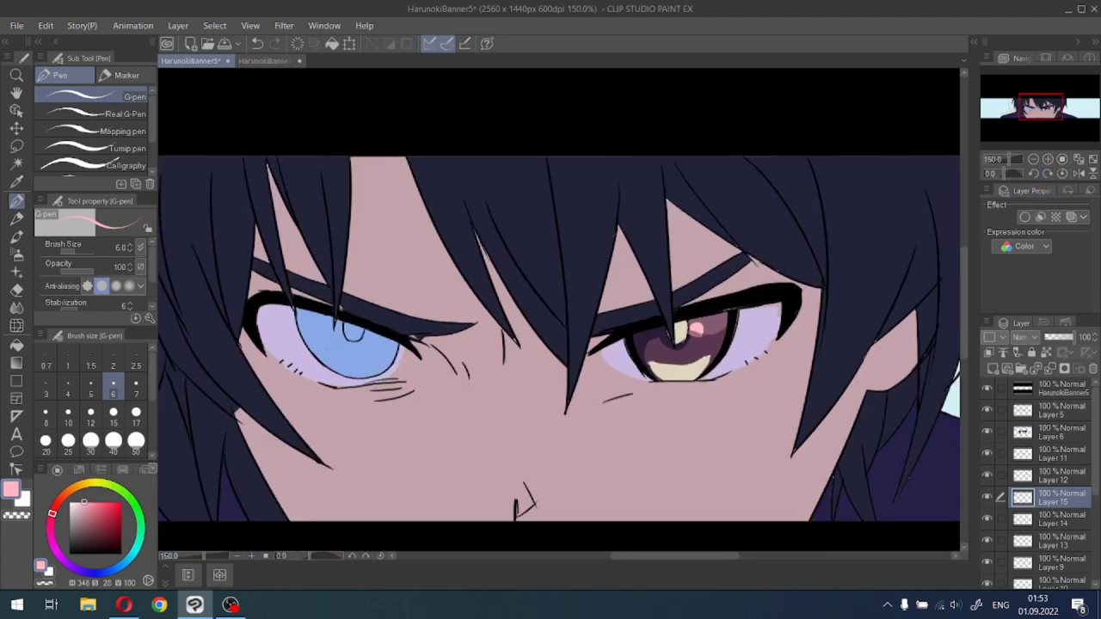
Sample the cream of the lower iris and look for the layer holding the stray speck there, trying Layer 9 and Layer 6.
scroll(679, 368, "up", 6)
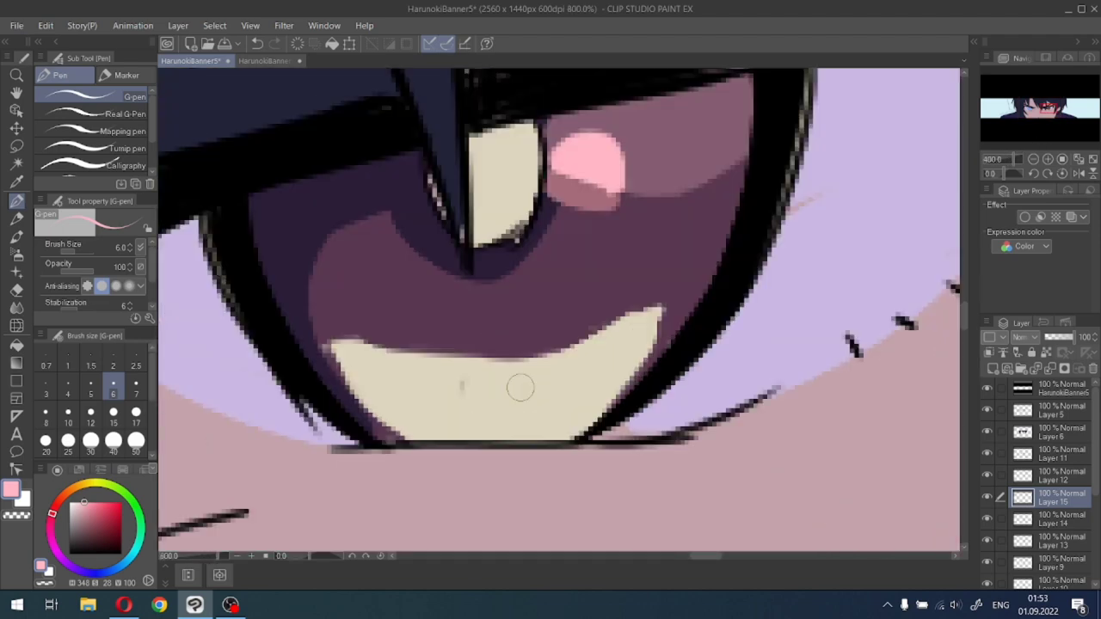
left_click(528, 394, "alt")
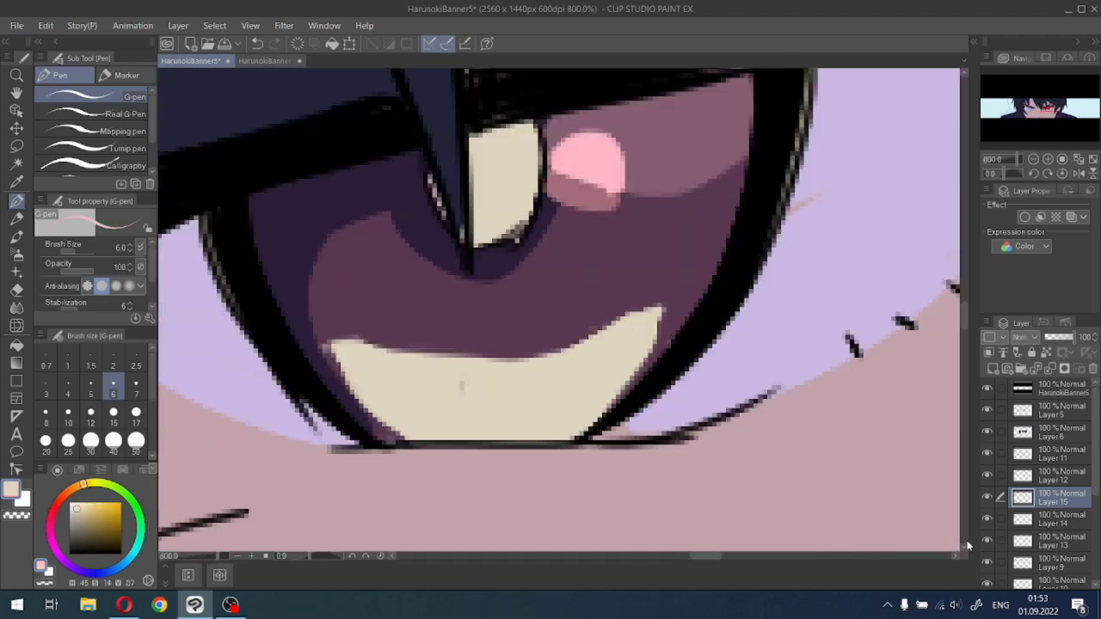
left_click(988, 563)
left_click(988, 563)
left_click(1037, 566)
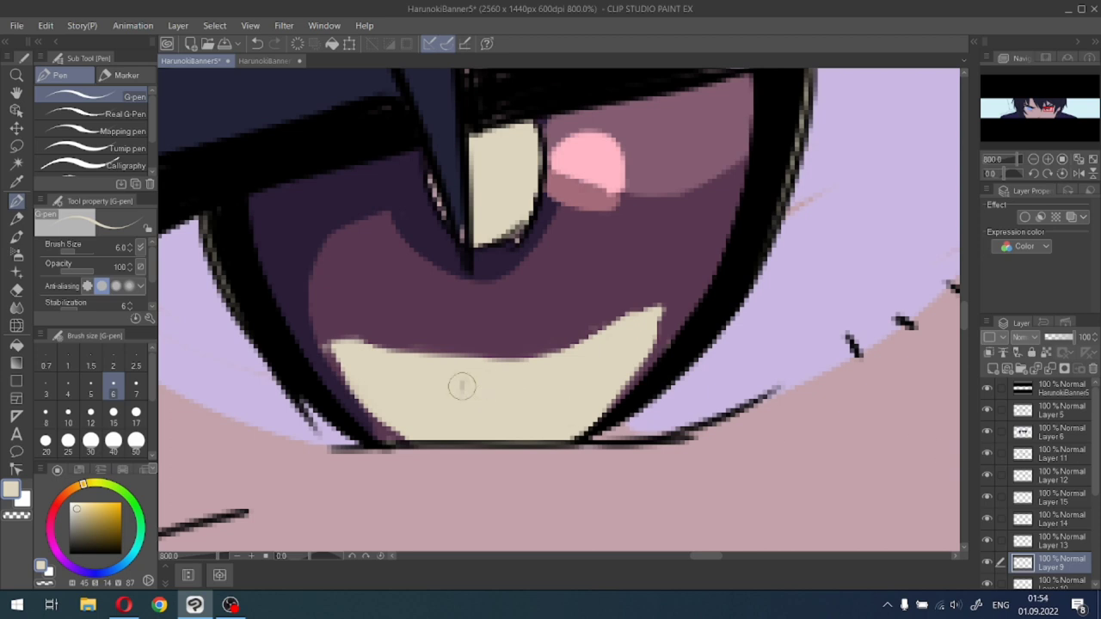
left_click(1017, 435)
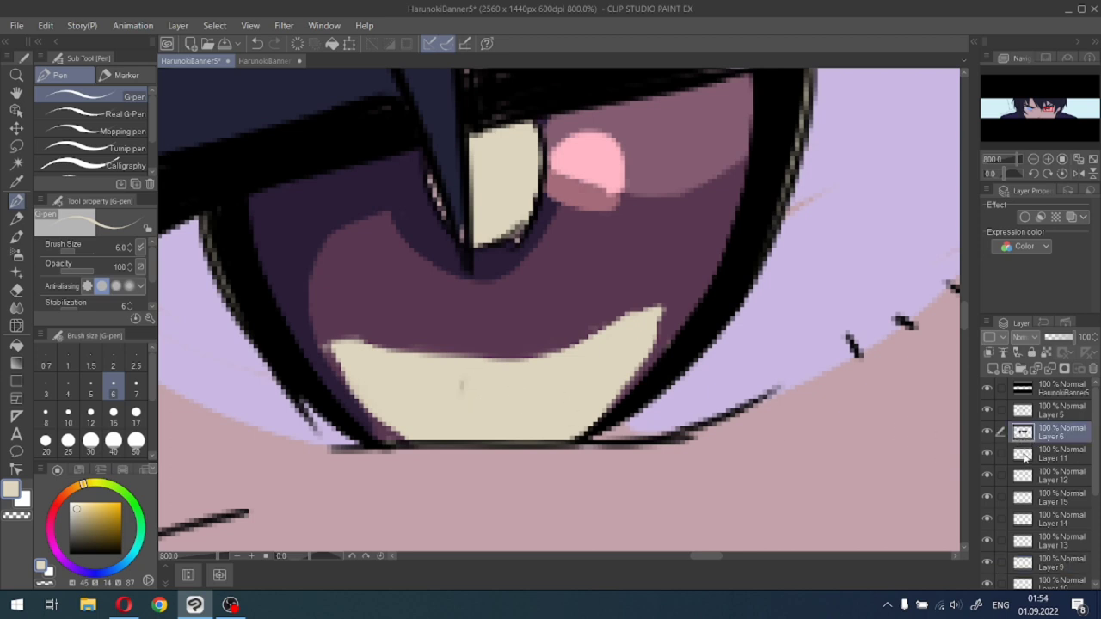
Toggle the visibility of Layers 11, 15, 14 and 13 to check which part of the dark eye each one holds.
left_click(1023, 453)
left_click(987, 455)
left_click(986, 455)
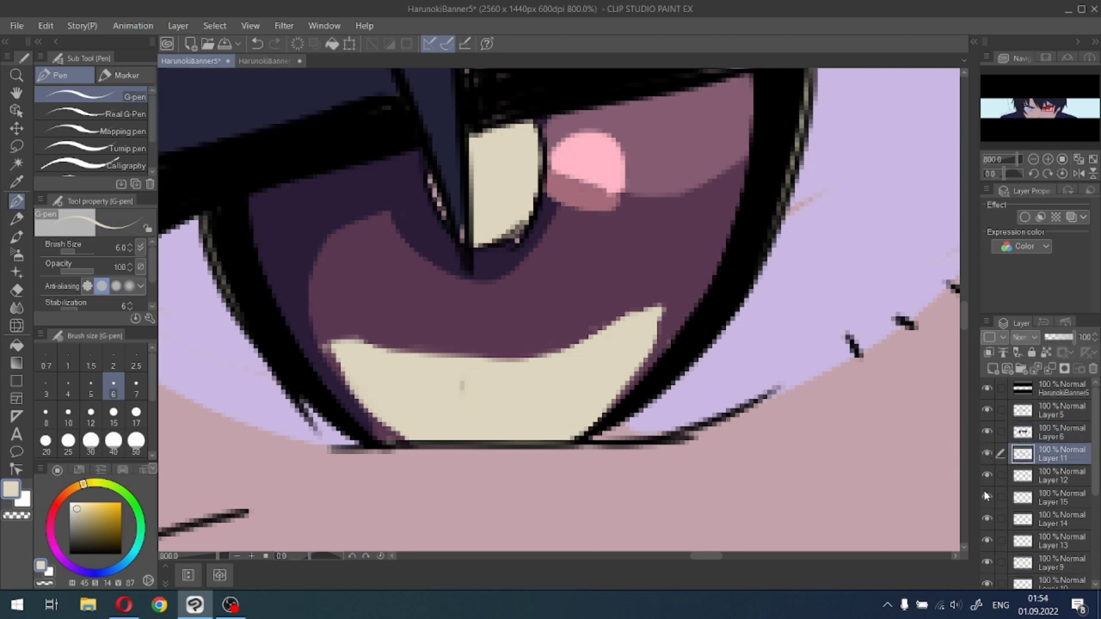
left_click(986, 498)
left_click(987, 497)
left_click(987, 519)
left_click(987, 519)
left_click(986, 545)
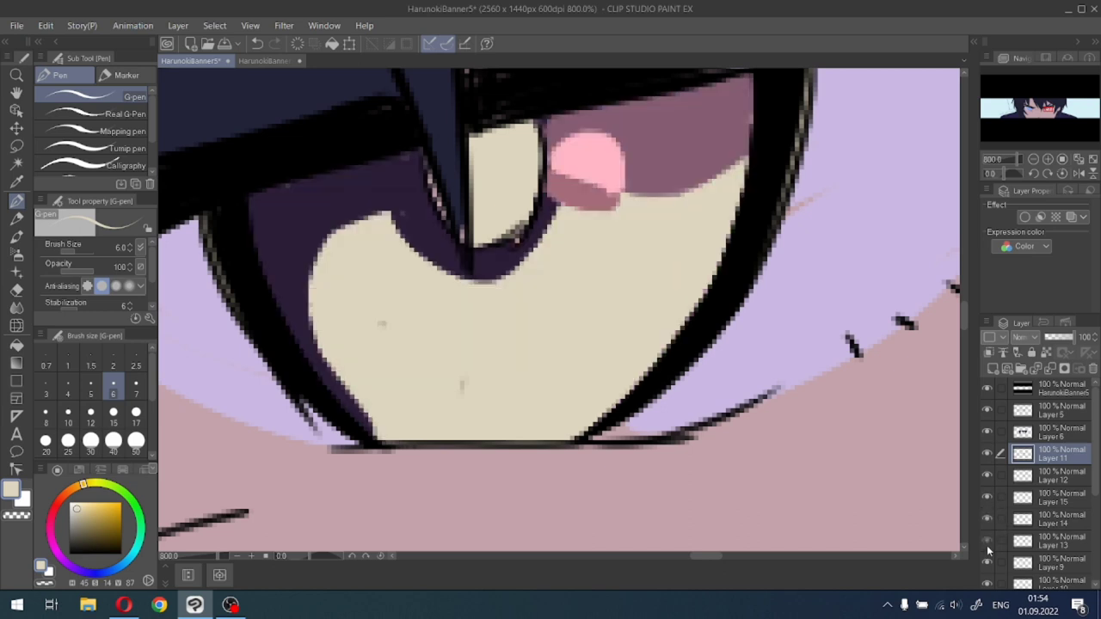
left_click(986, 546)
Find the layer carrying the stray speck in the eye's lower cream highlight and paint the speck over on Layer 5.
left_click(1028, 545)
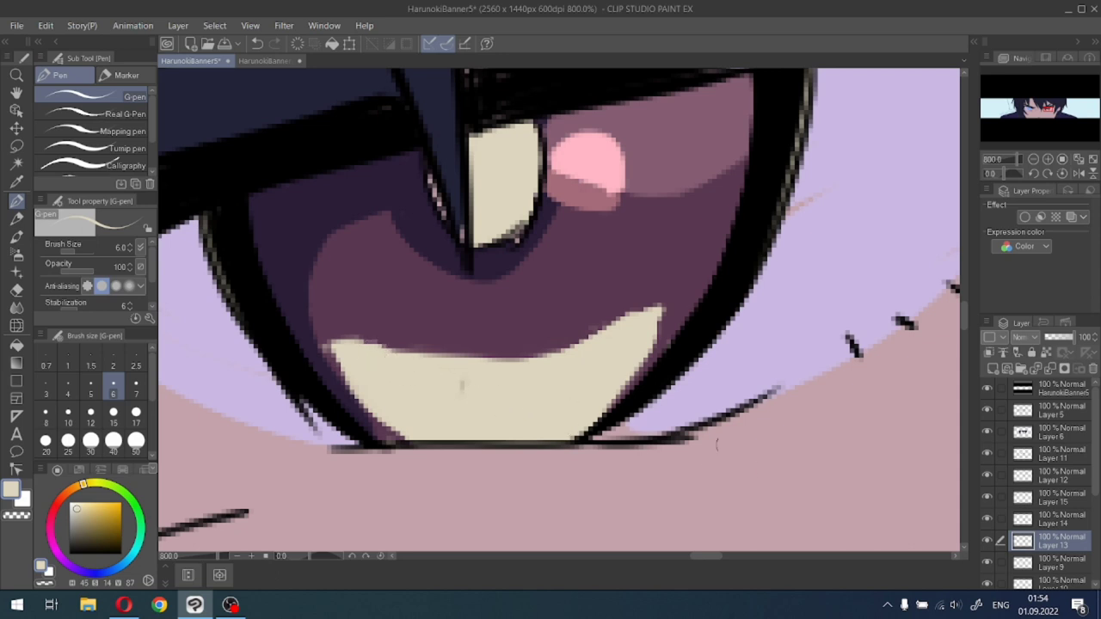
left_click(1029, 500)
left_click(462, 385)
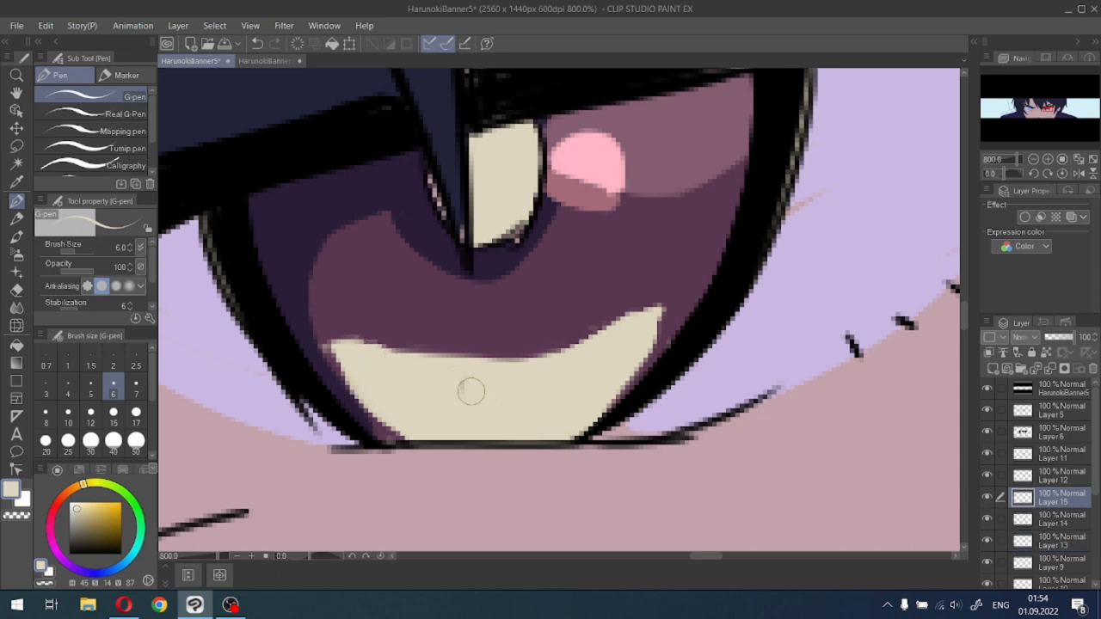
left_click(1040, 479)
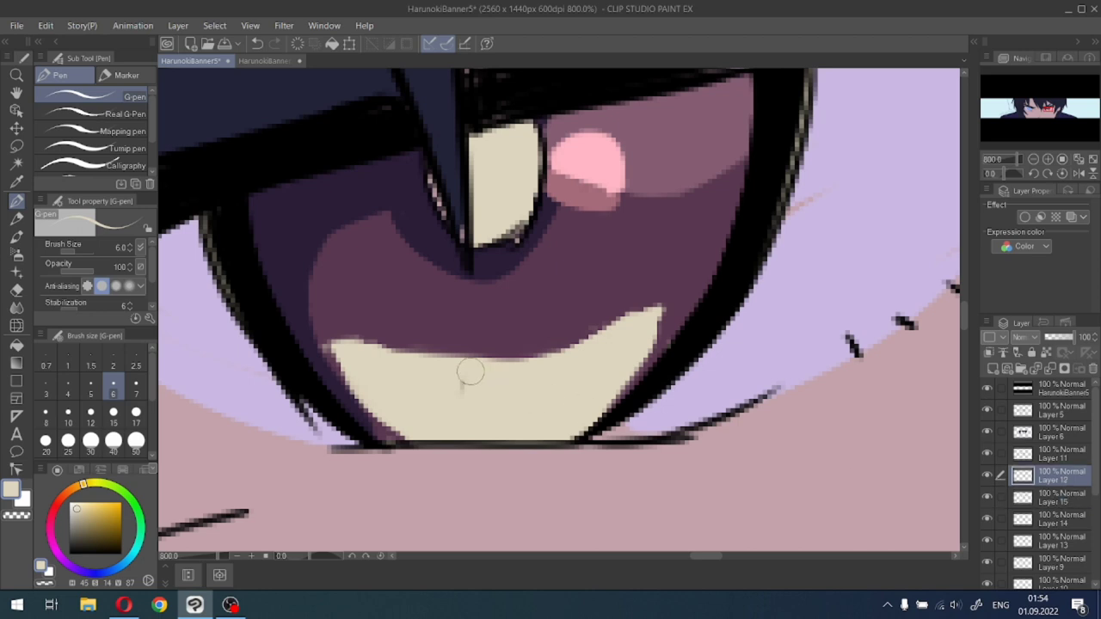
left_click(1039, 459)
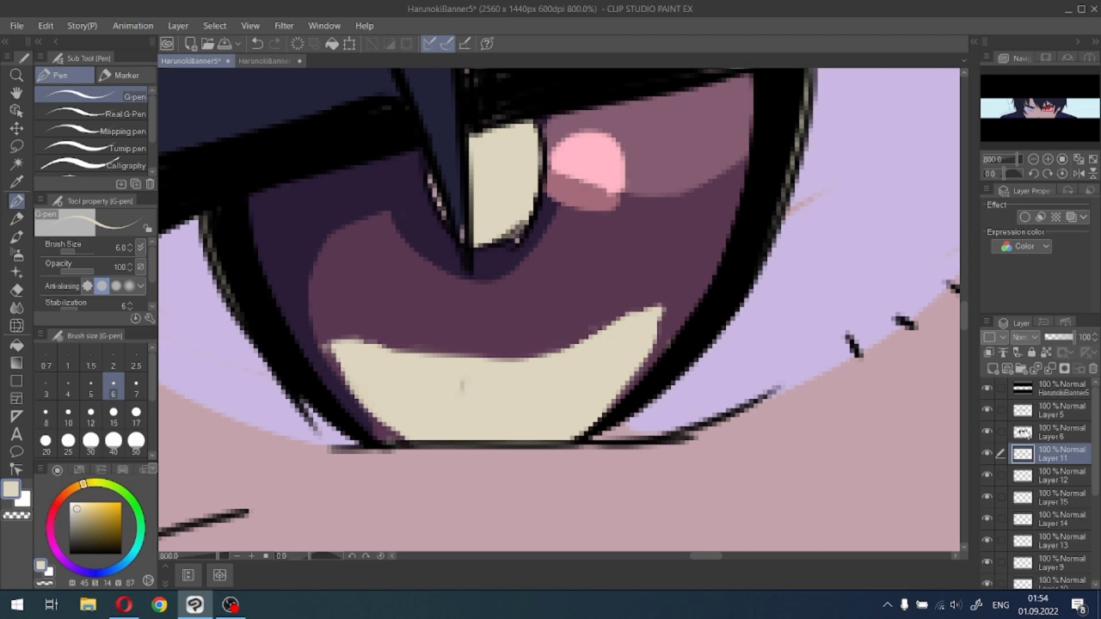
left_click(1026, 431)
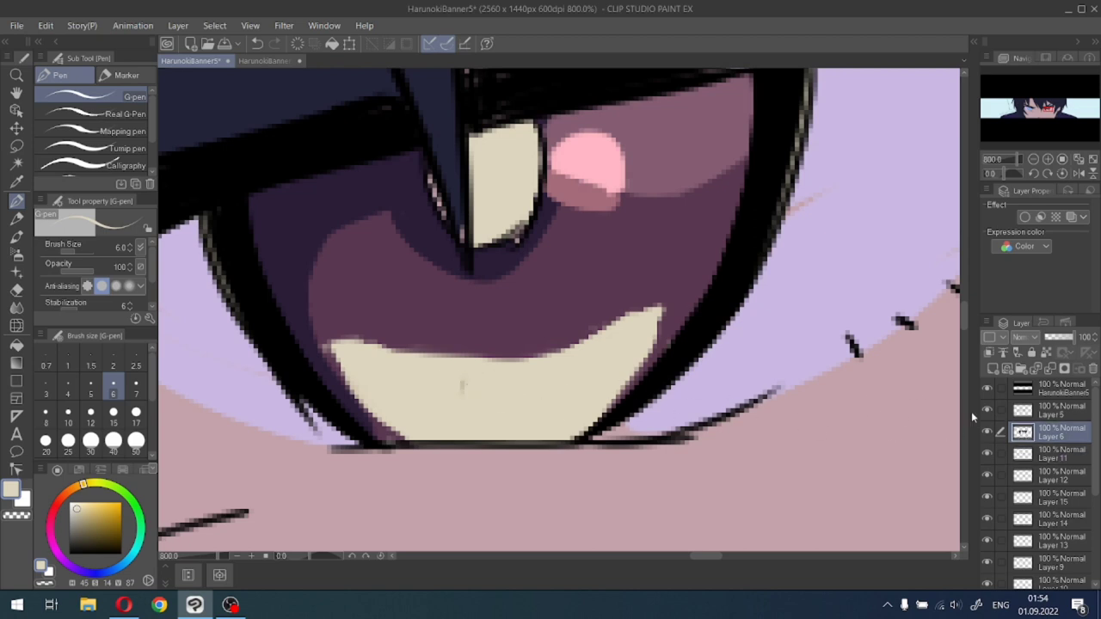
key("alt+bracketright")
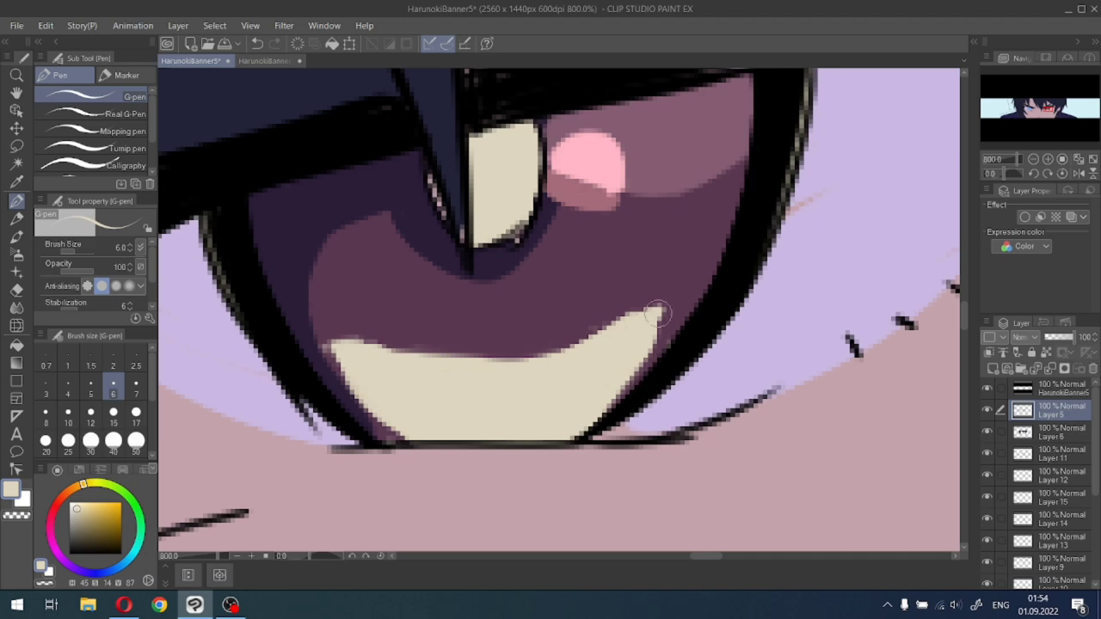
Toggle the visibility of Layers 5, 9 and 13 to check what each contributes to the two eyes.
key("ctrl+alt+0")
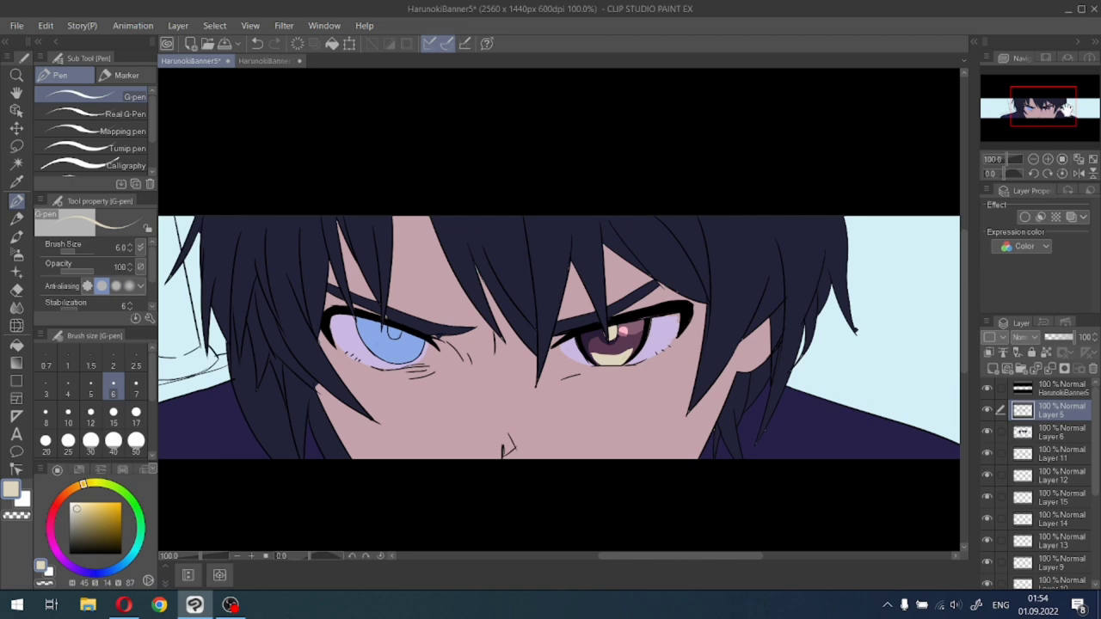
left_click_drag(1067, 109, 1046, 111)
key("ctrl+plus")
scroll(1051, 110, "up", 1)
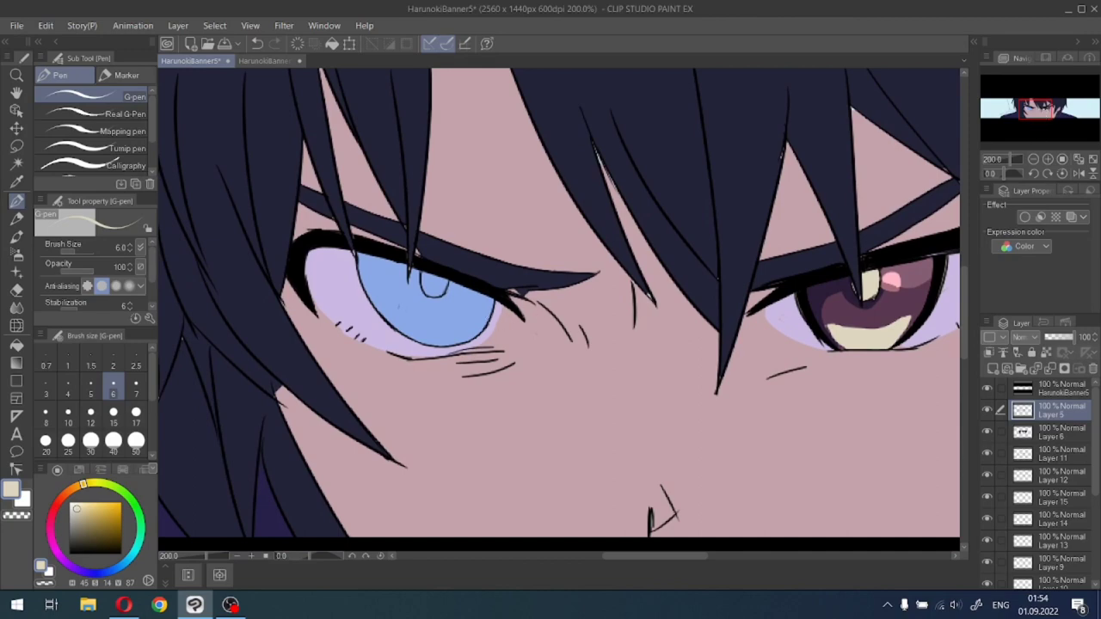
left_click(987, 411)
left_click(988, 410)
left_click(987, 562)
left_click(988, 562)
left_click(988, 540)
left_click(988, 541)
left_click(988, 542)
left_click(987, 542)
left_click(1028, 543)
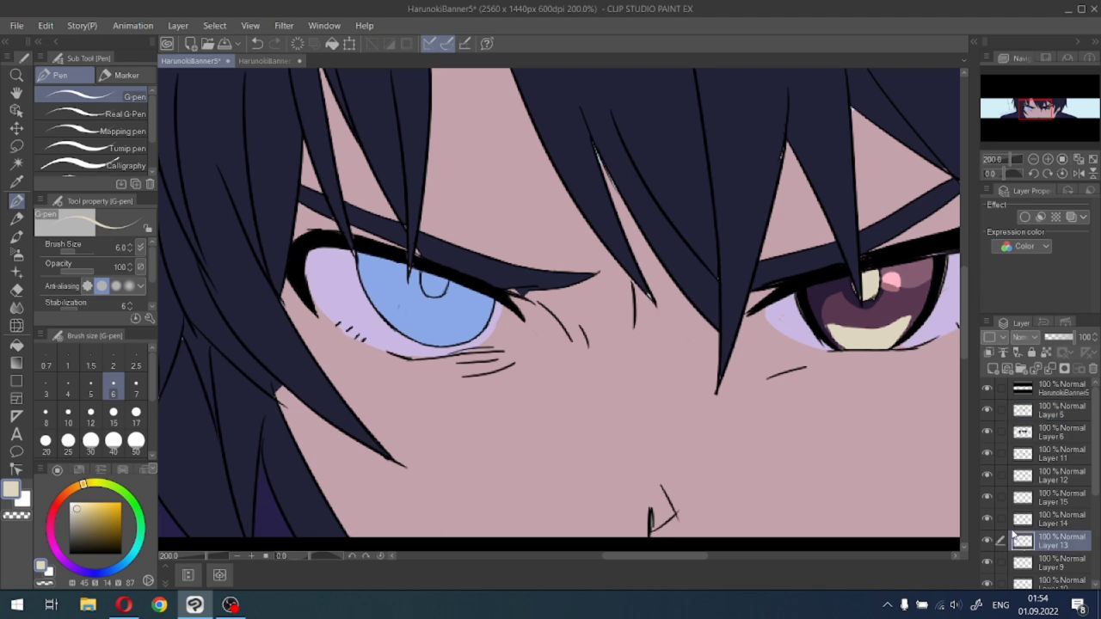
Sample the light blue of the iris and paint over the stray speck inside it on Layer 5.
key("ctrl+minus")
key("ctrl+minus")
key("ctrl+minus")
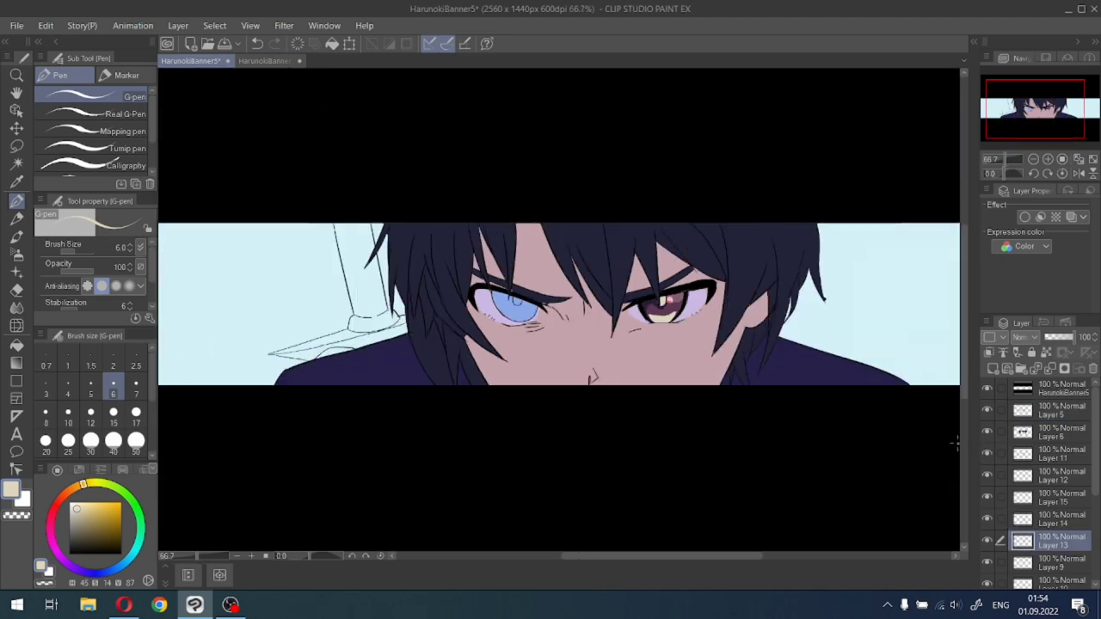
scroll(955, 443, "up", 1)
left_click_drag(1047, 116, 1029, 111)
key("ctrl+plus")
key("ctrl+plus")
scroll(1028, 111, "up", 2)
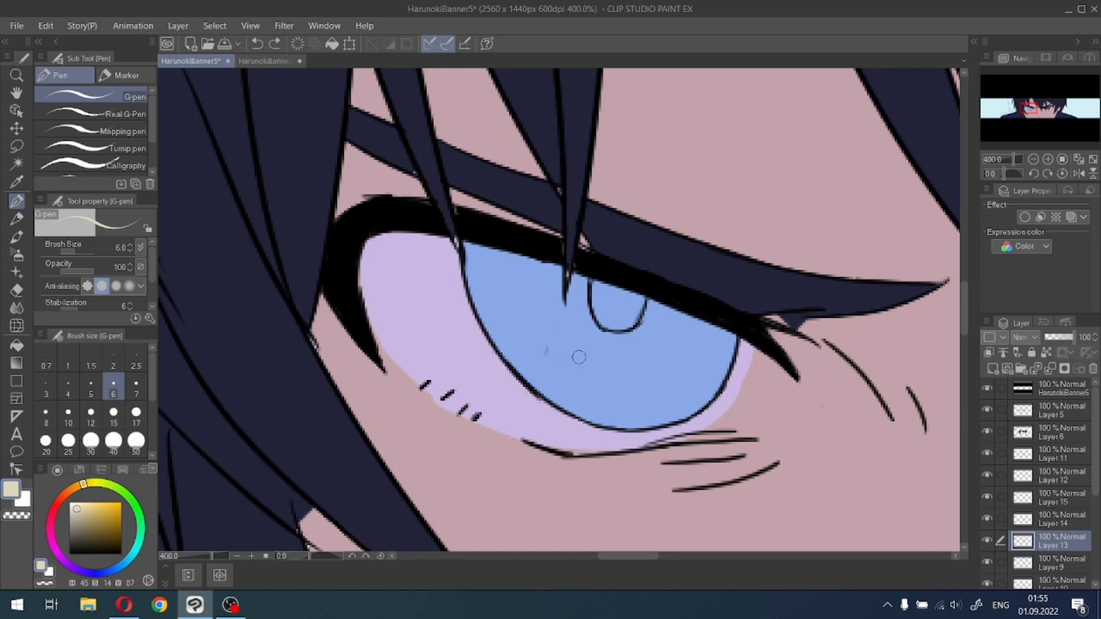
left_click(552, 348, "alt")
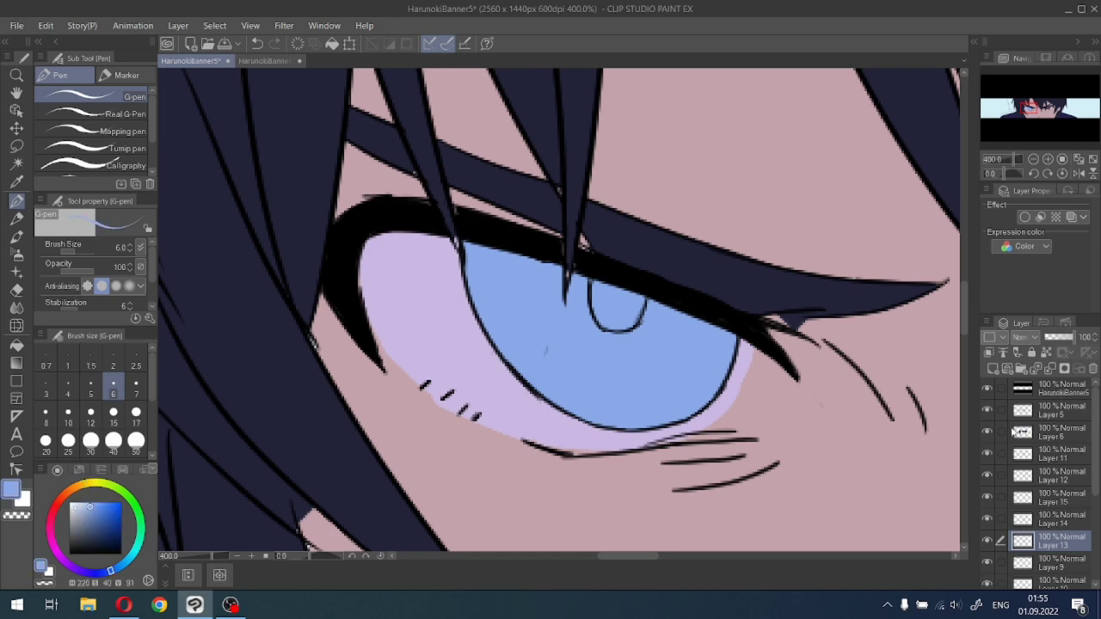
left_click(1046, 433)
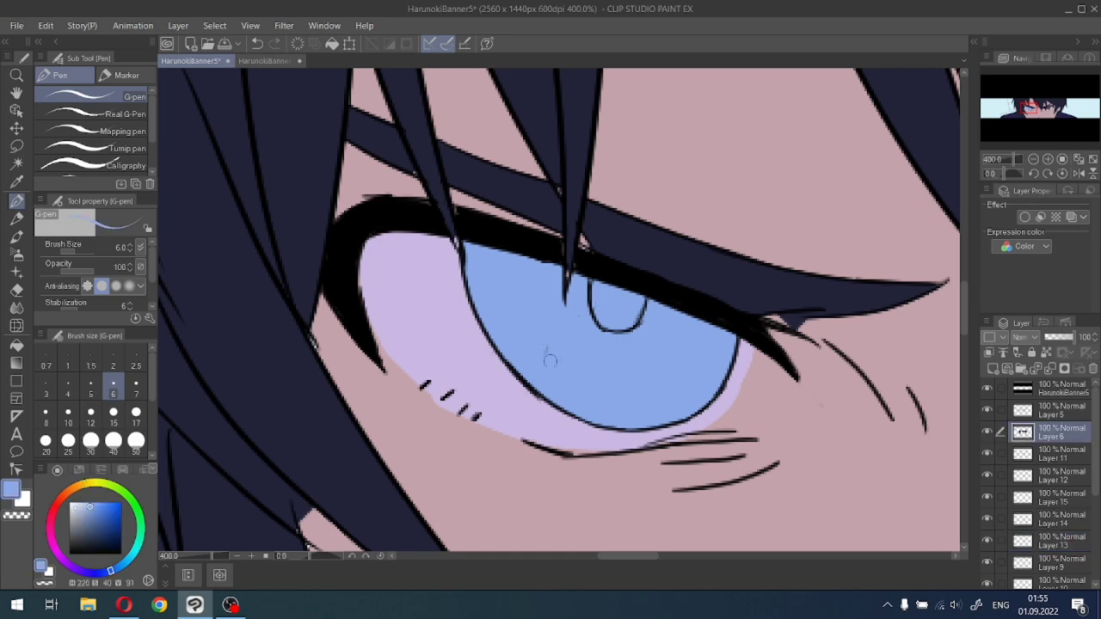
left_click(1022, 411)
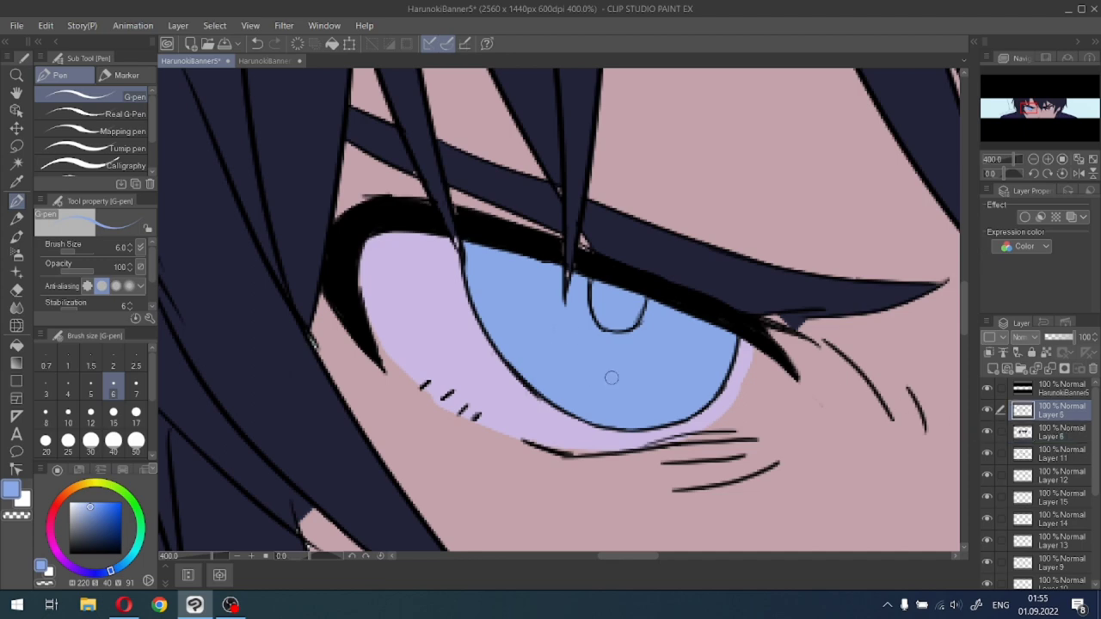
Toggle Layers 15, 14 and 13 to identify which shading of the dark eye each one holds.
left_click(15, 292)
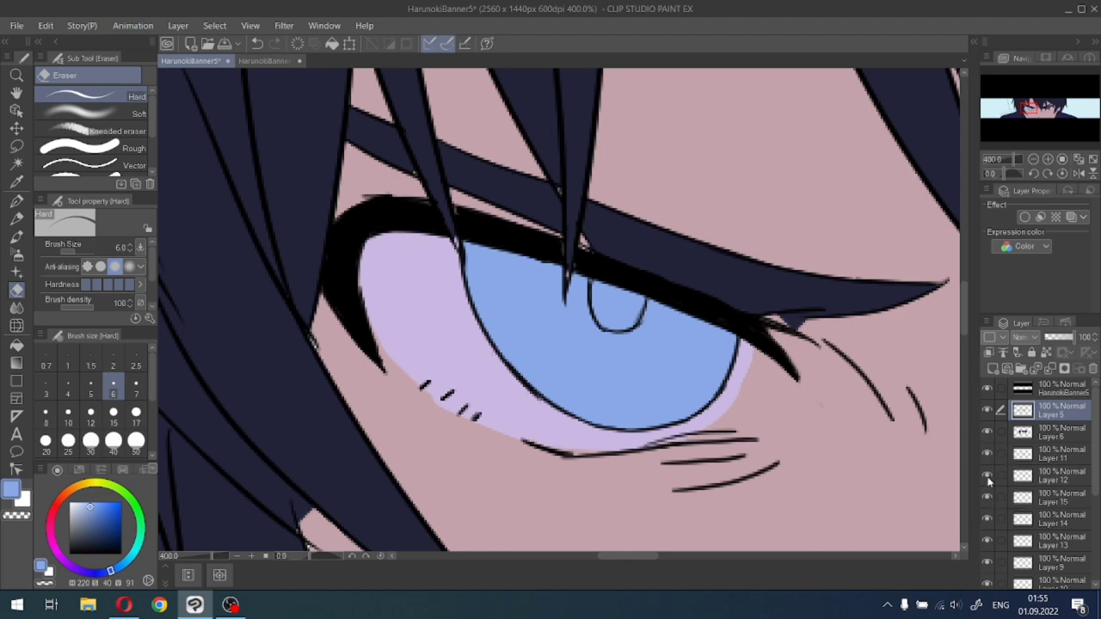
left_click(1035, 123)
left_click_drag(1040, 113, 1043, 111)
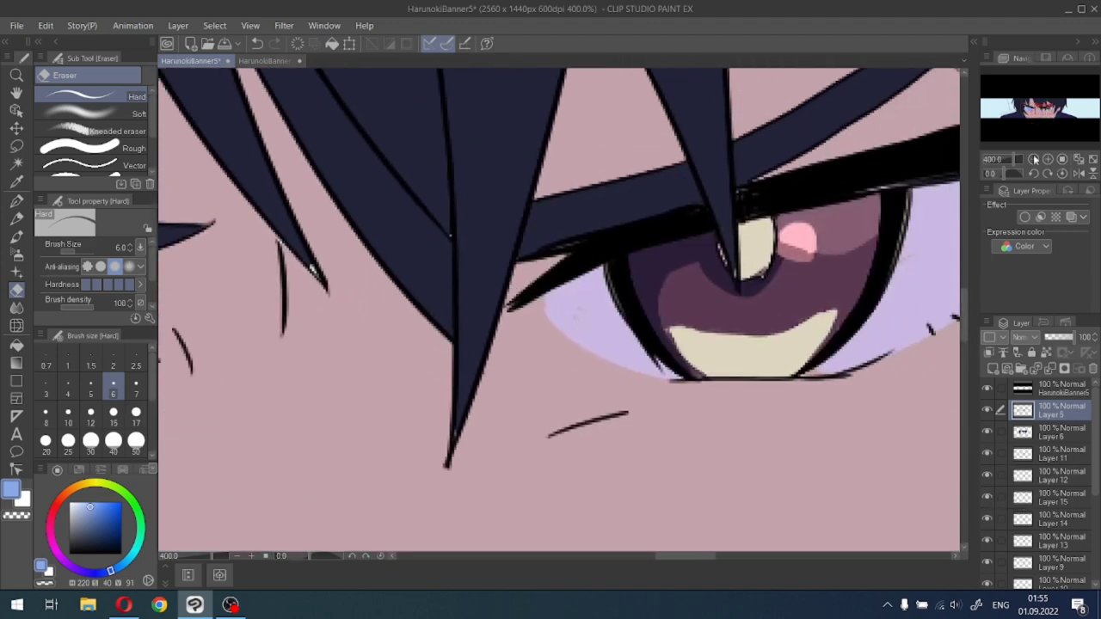
left_click(986, 501)
left_click(987, 497)
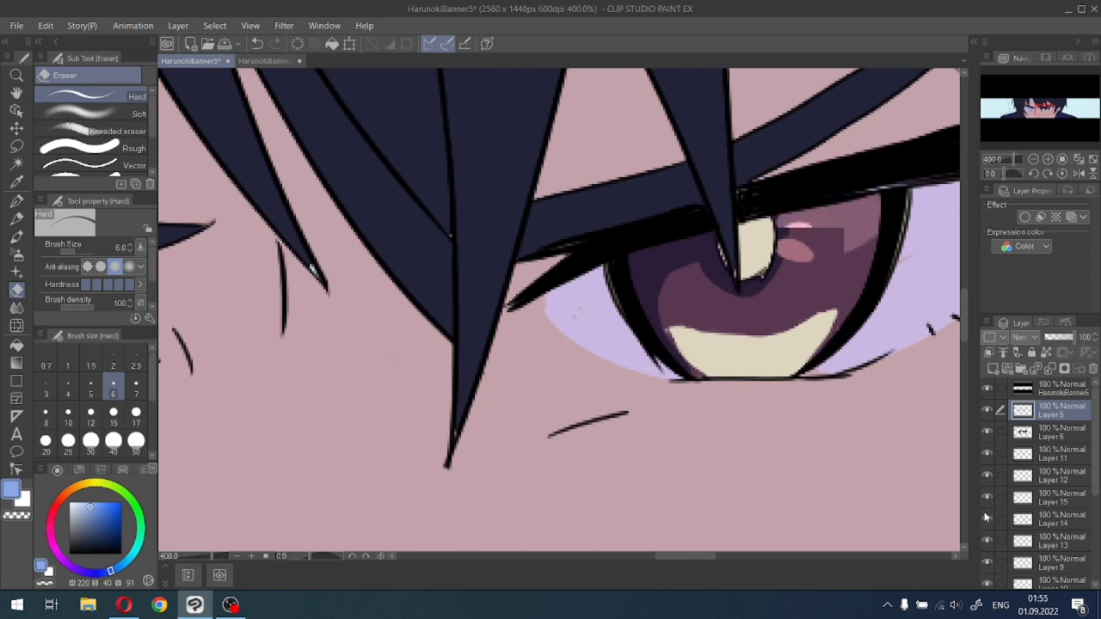
left_click(988, 519)
left_click(987, 519)
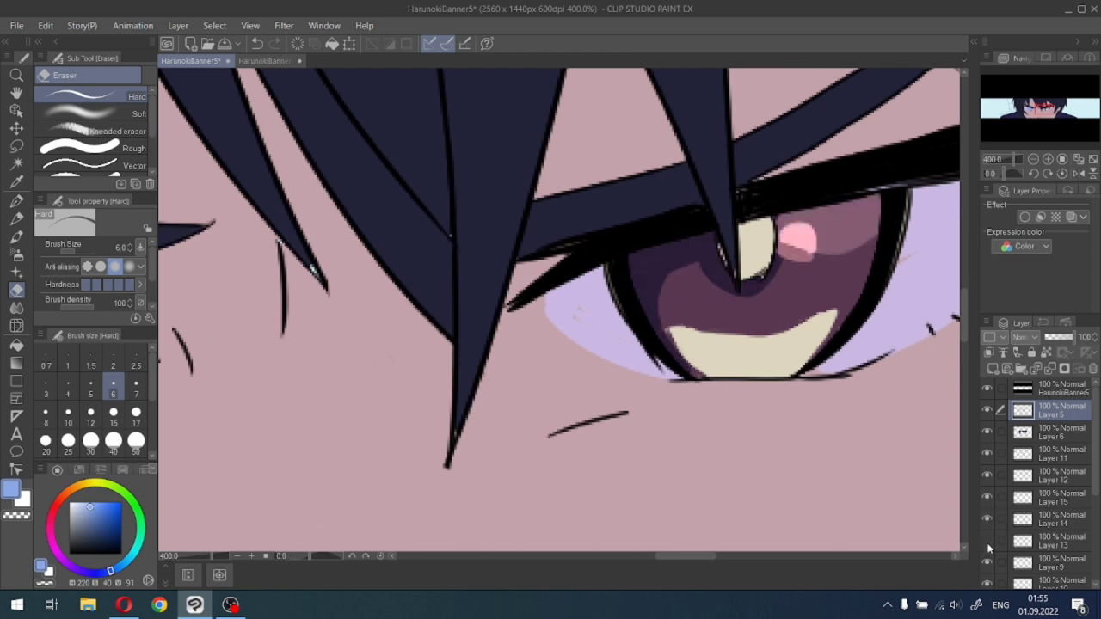
left_click(988, 540)
left_click(987, 540)
left_click(1043, 541)
Auto-select the light blue iris with all layers as reference.
mouse_move(1046, 108)
left_mouse_down()
mouse_move(1030, 104)
mouse_move(1029, 118)
mouse_move(1037, 108)
left_mouse_up()
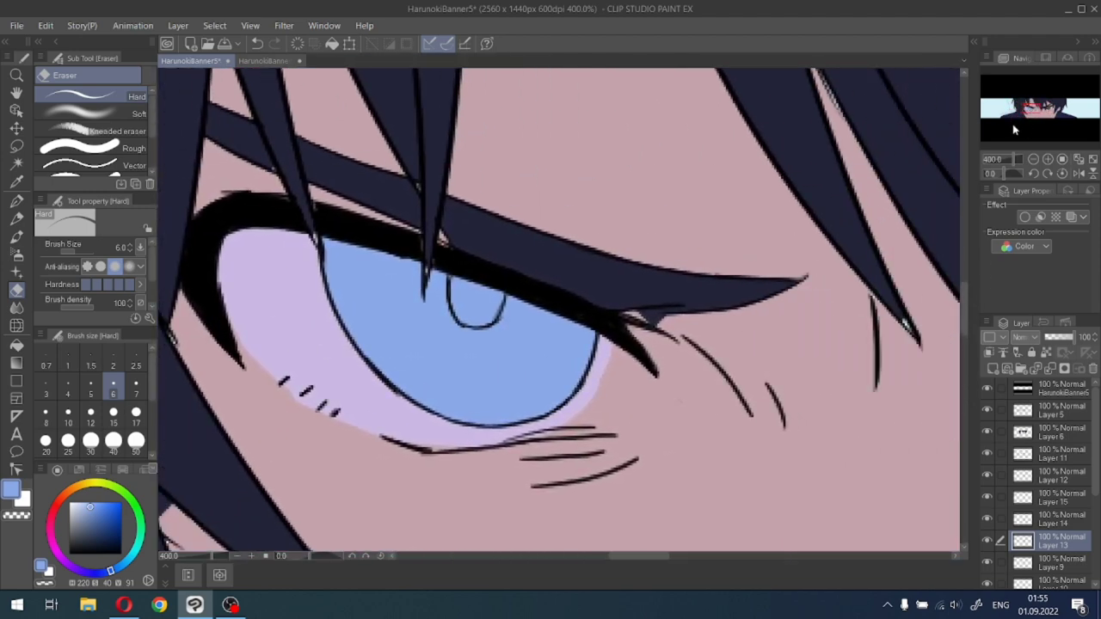
left_click(16, 163)
left_click(377, 344)
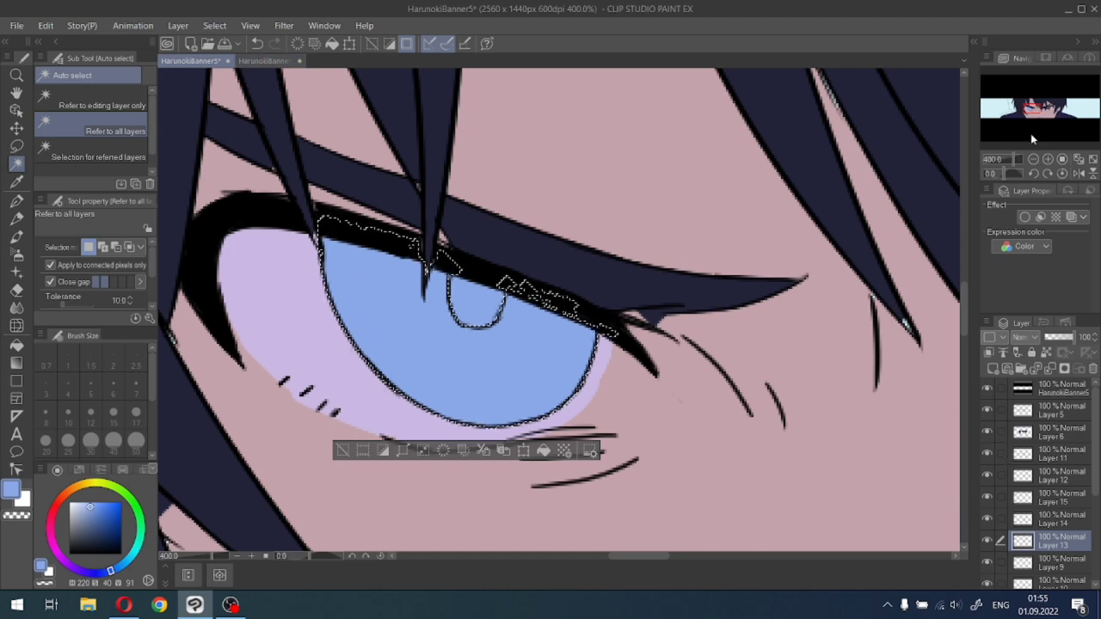
Check Layers 6, 11 and 12 against the finished dark eye by toggling them, and make Layer 12 active.
mouse_move(1037, 105)
left_mouse_down()
mouse_move(1062, 112)
mouse_move(1037, 105)
left_mouse_up()
left_click(986, 436)
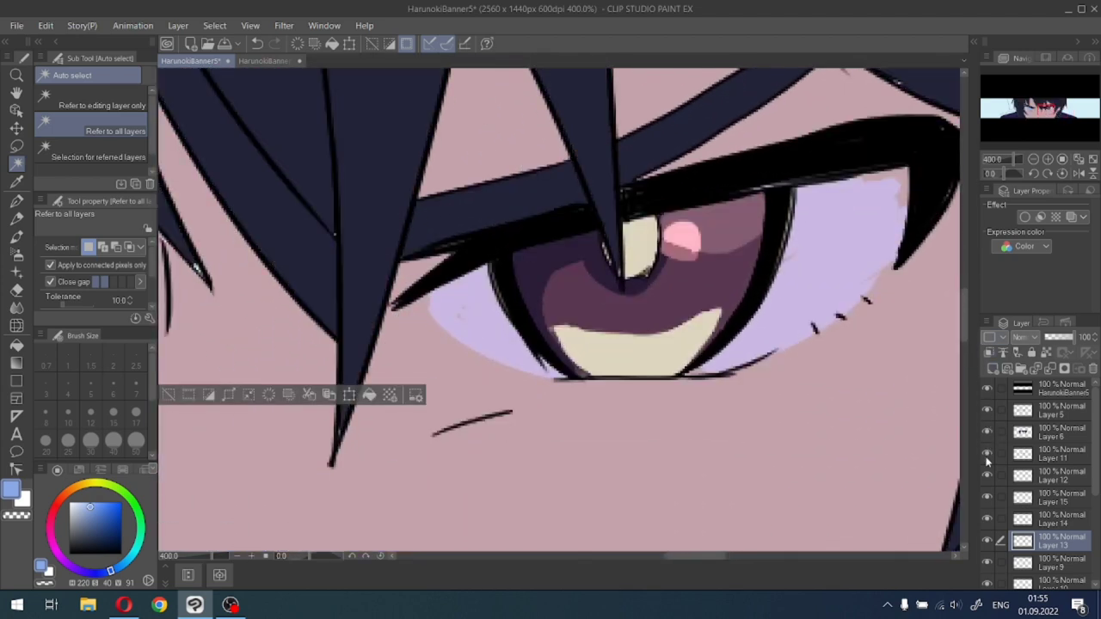
left_click(987, 456)
left_click(987, 457)
left_click(987, 478)
left_click(986, 477)
left_click(1042, 479)
left_click_drag(1041, 105, 1027, 108)
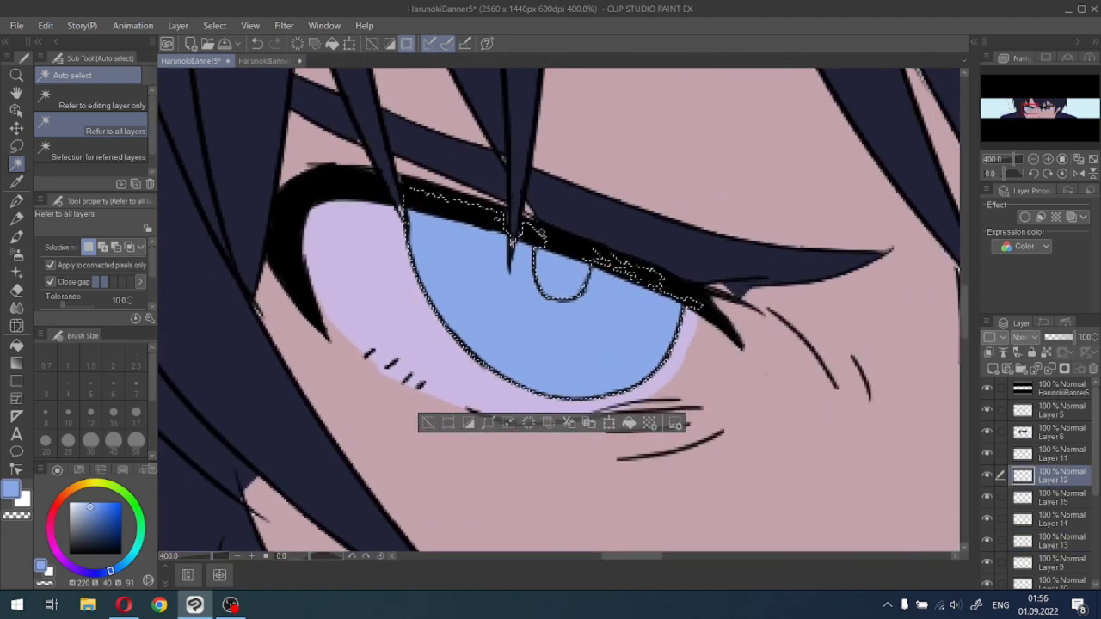
Paint a thick black rim along the inner edge of the selected blue iris with the G-pen at size 6.
right_click(294, 220)
left_click(16, 200)
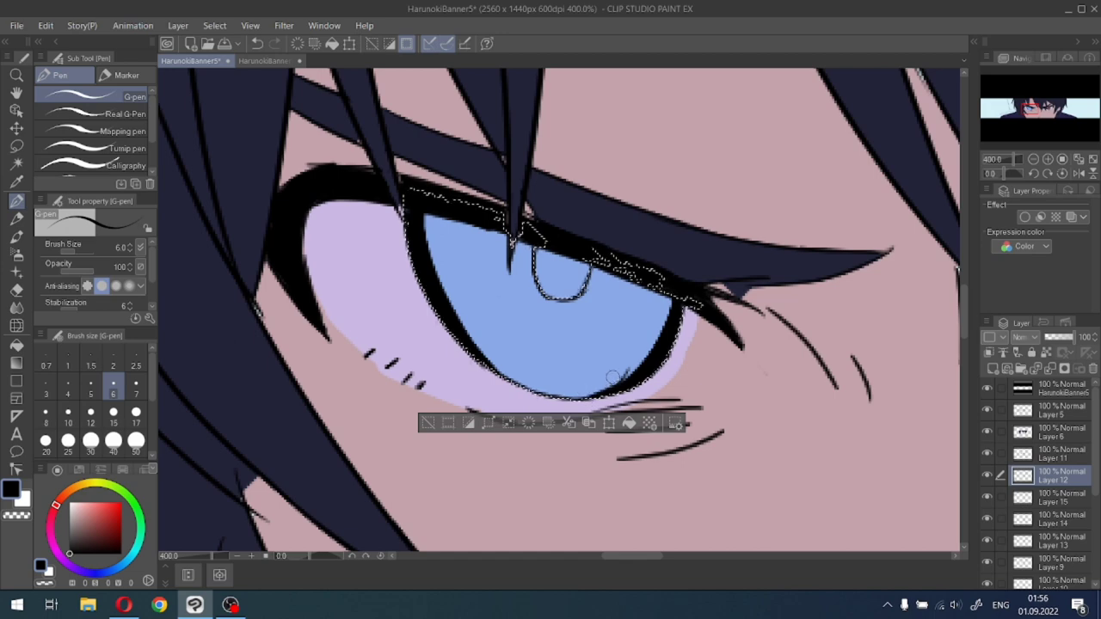
key("ctrl+z")
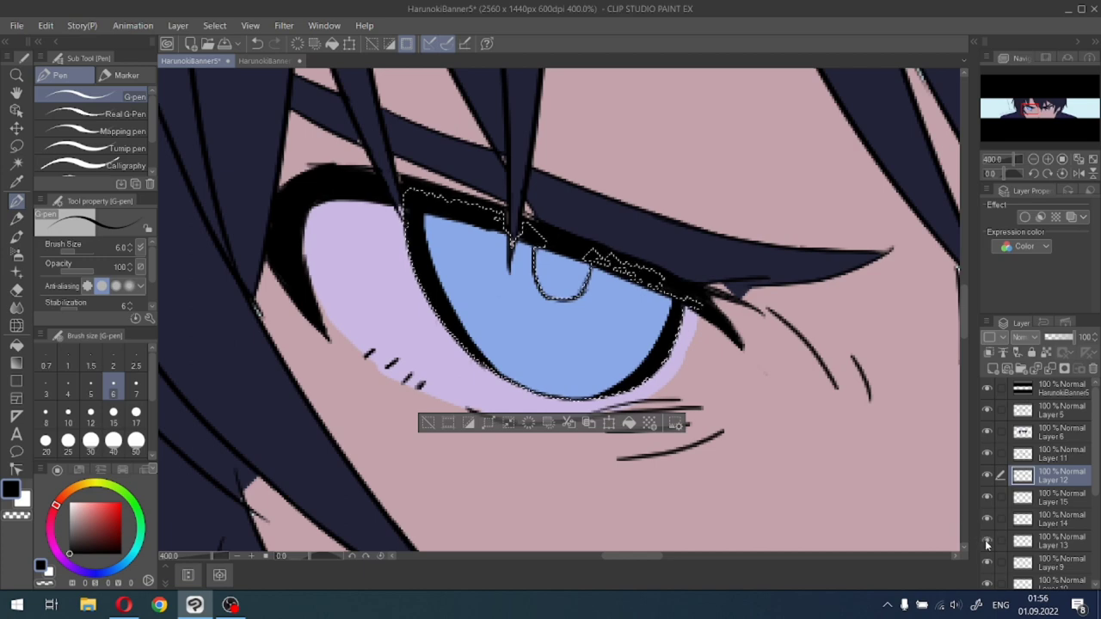
Check Layer 13 against the finished dark eye and make it the active layer for the blue eye.
left_click(1041, 122)
left_click_drag(1042, 120, 1046, 111)
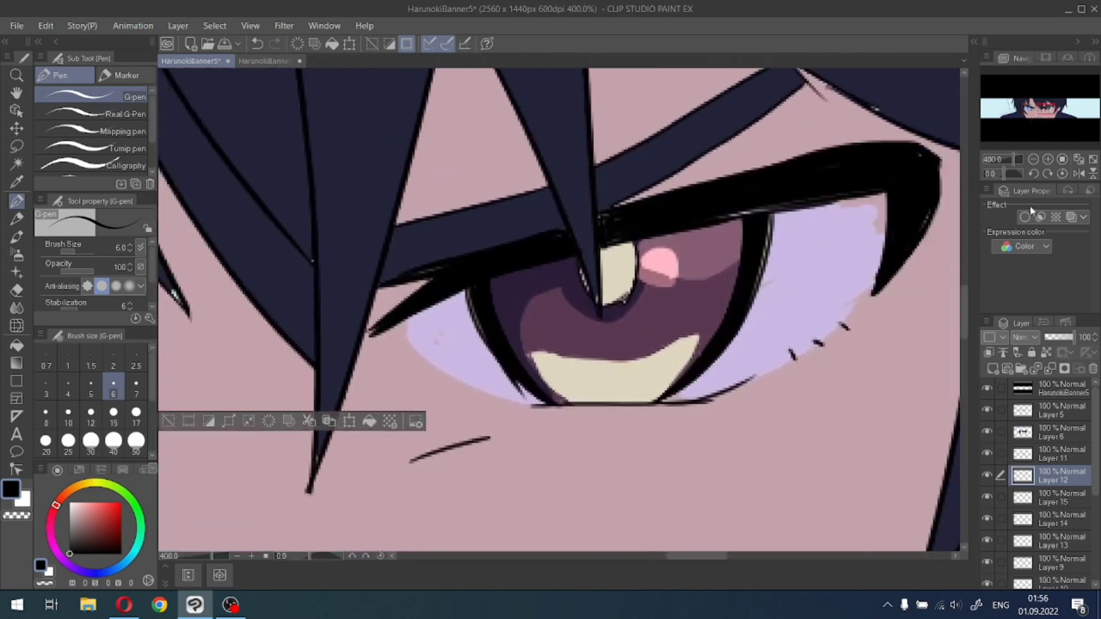
left_click(988, 541)
left_click(1023, 541)
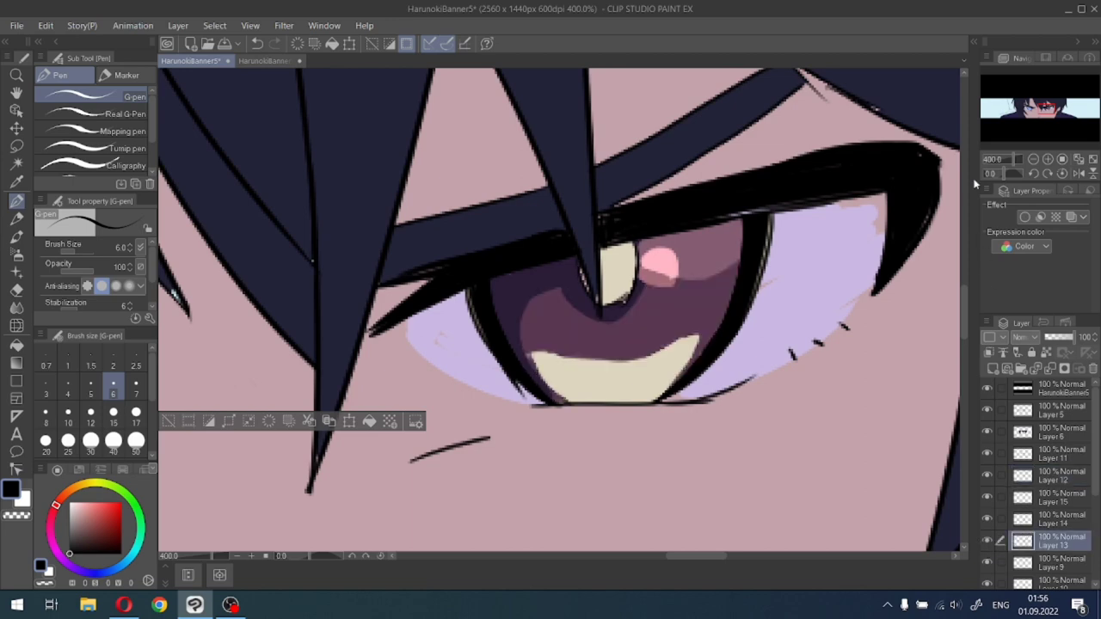
left_click_drag(1054, 115, 1034, 112)
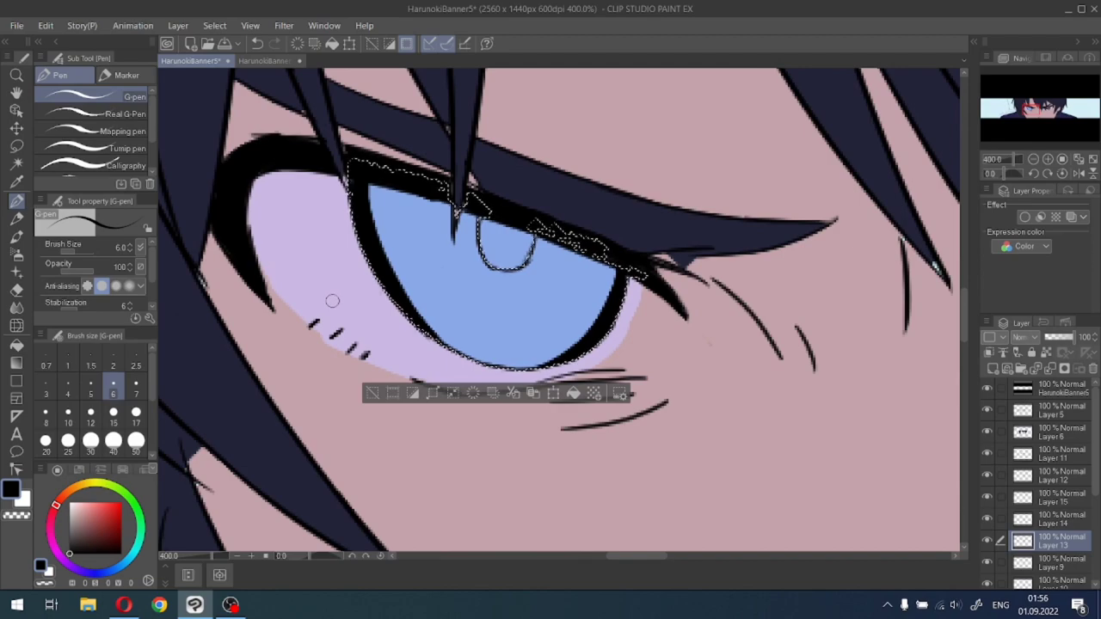
Sample the darker blue of the iris in the HarunokiBanner5.png reference and return to the HarunokiBanner5 drawing.
left_click(268, 61)
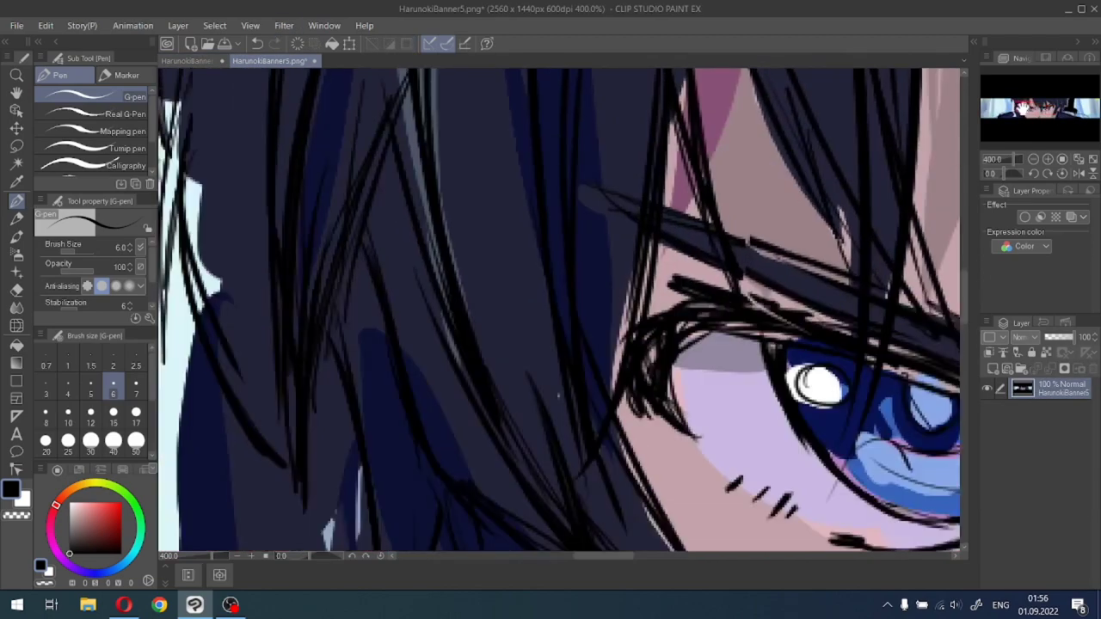
left_click_drag(1022, 109, 1028, 111)
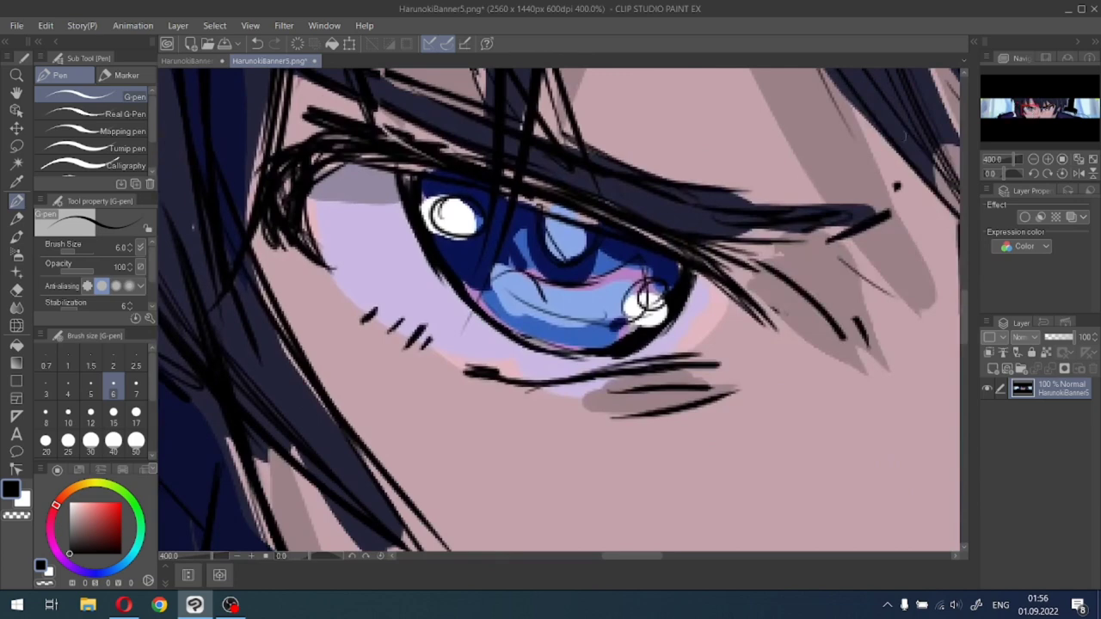
left_click(559, 332, "alt")
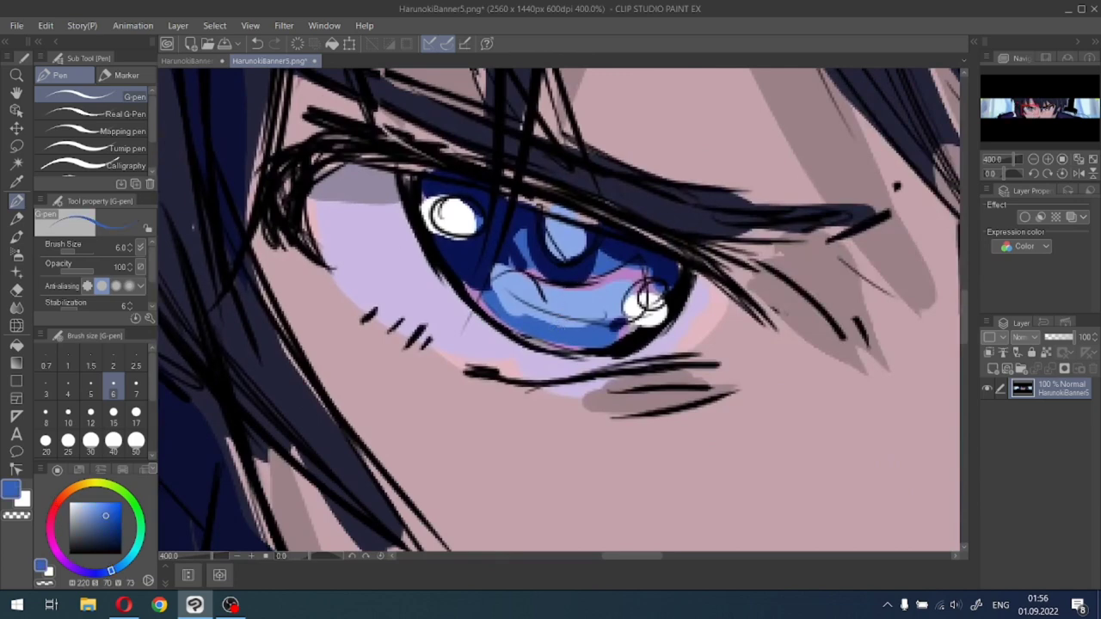
left_click(191, 61)
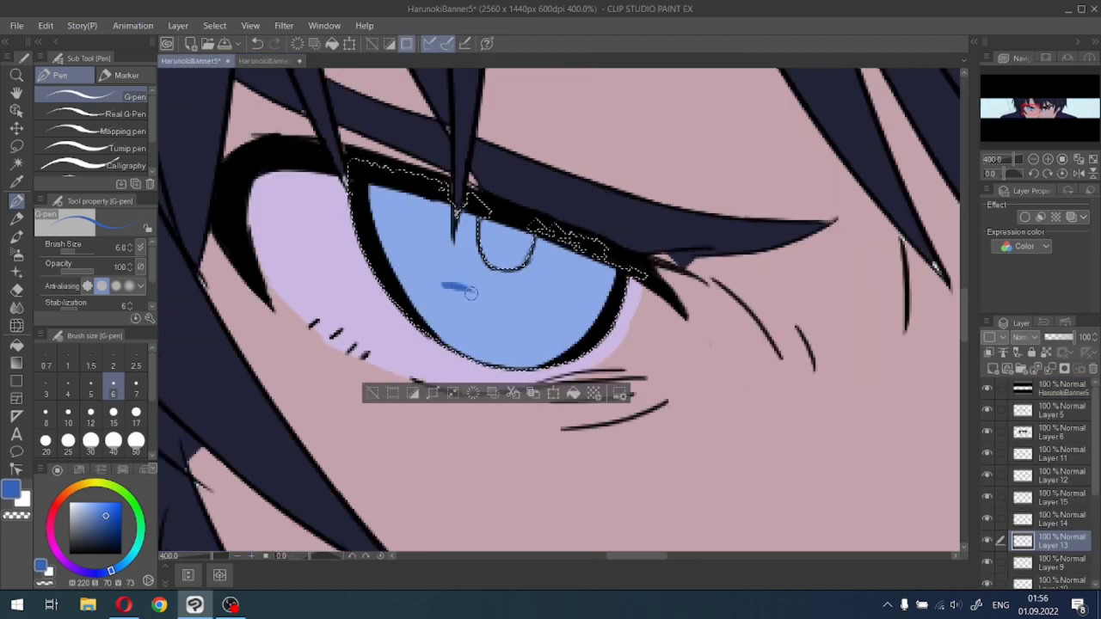
Start the darker blue outline stroke in the lower iris and erase the Layer 6 marks that cover it.
key("ctrl+z")
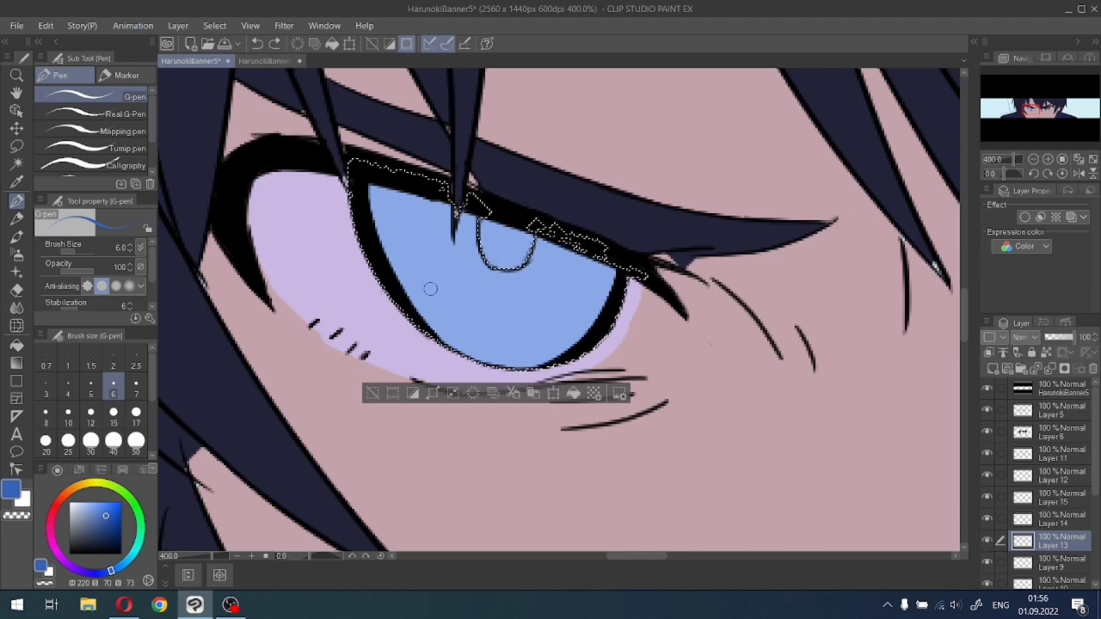
key("ctrl+y")
left_click(1024, 414)
left_click(1012, 436)
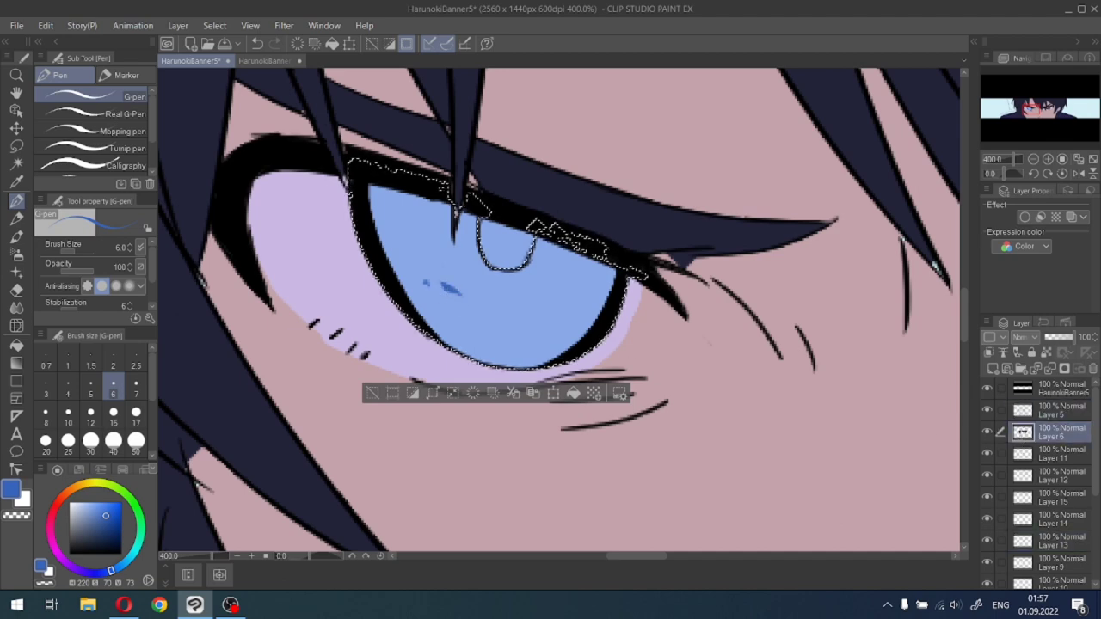
left_click(15, 289)
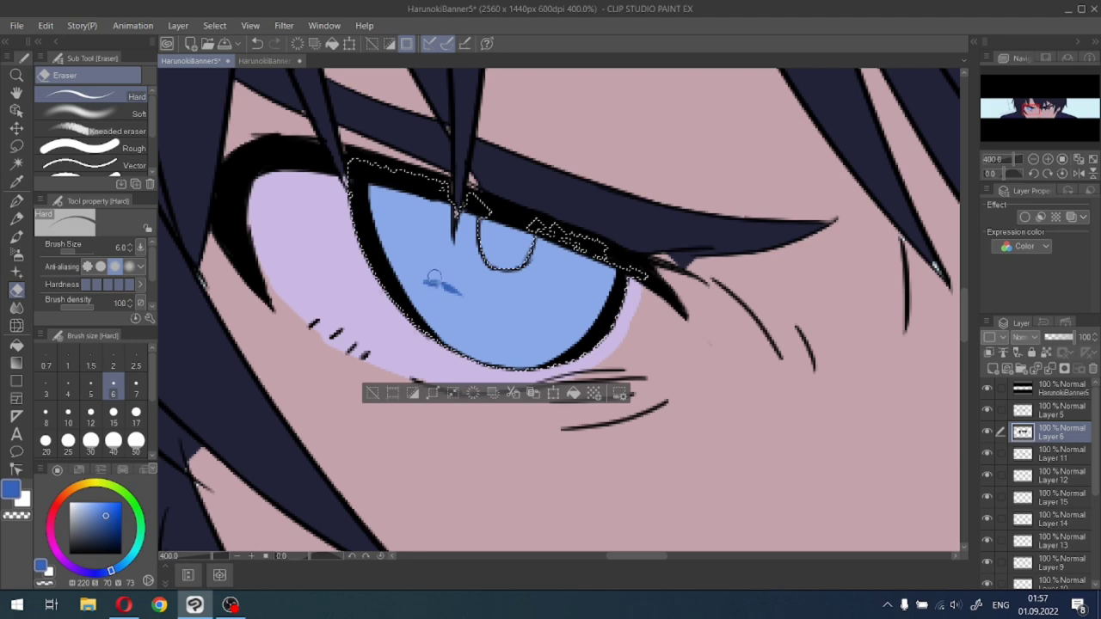
left_click(988, 542)
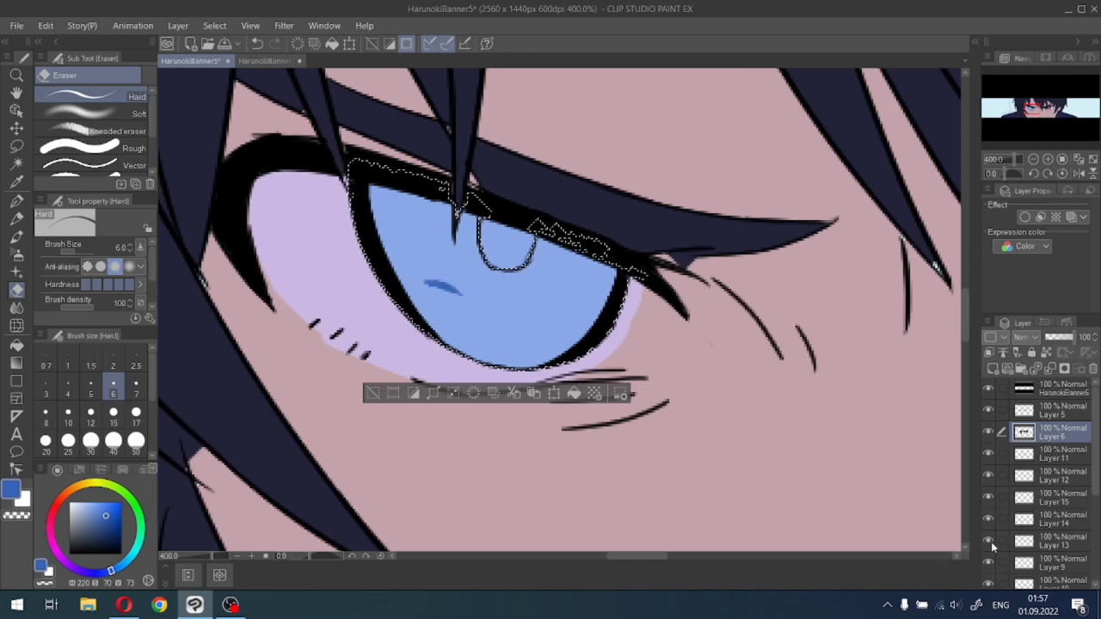
Draw the upper edge and inner end of a blue crescent on Layer 13 with the G-pen, and erase the Layer 6 marks over it.
left_click(1041, 547)
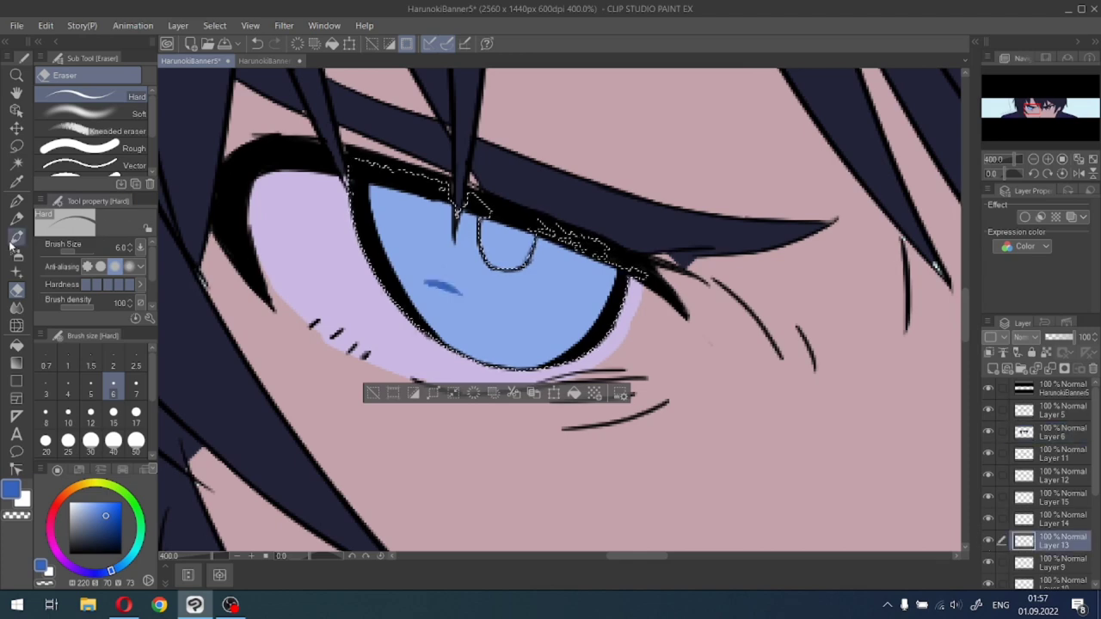
left_click(17, 201)
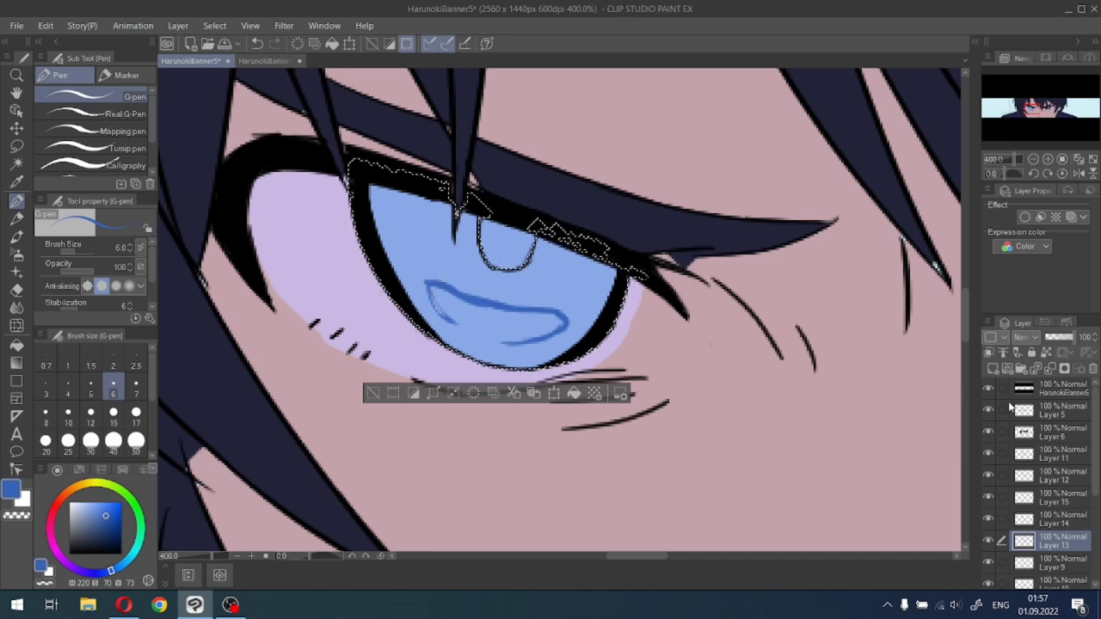
left_click(1029, 433)
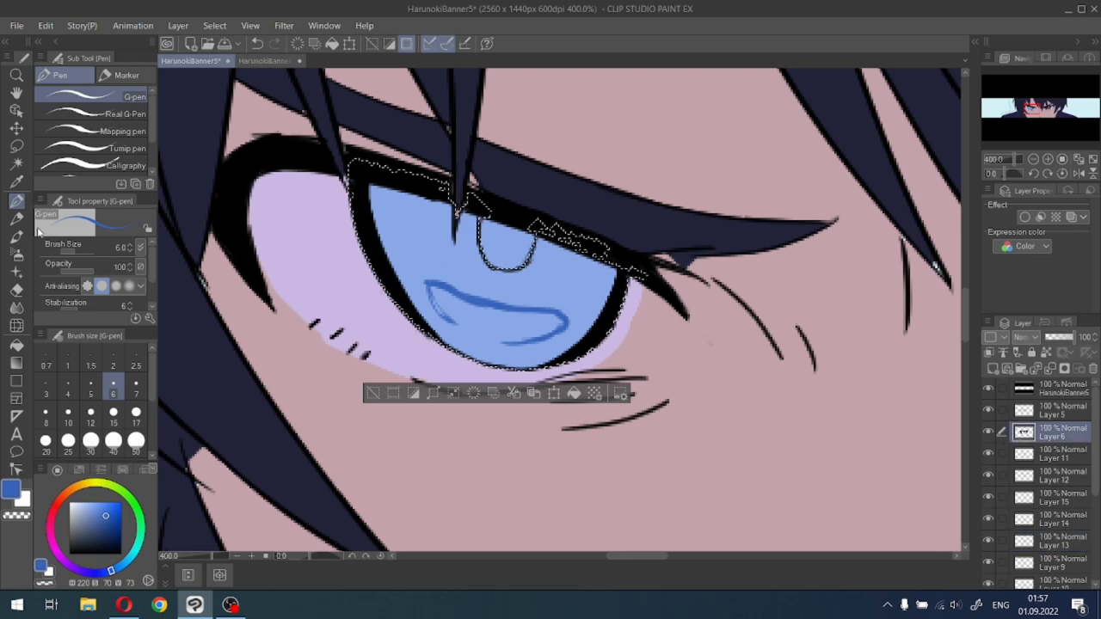
left_click(16, 289)
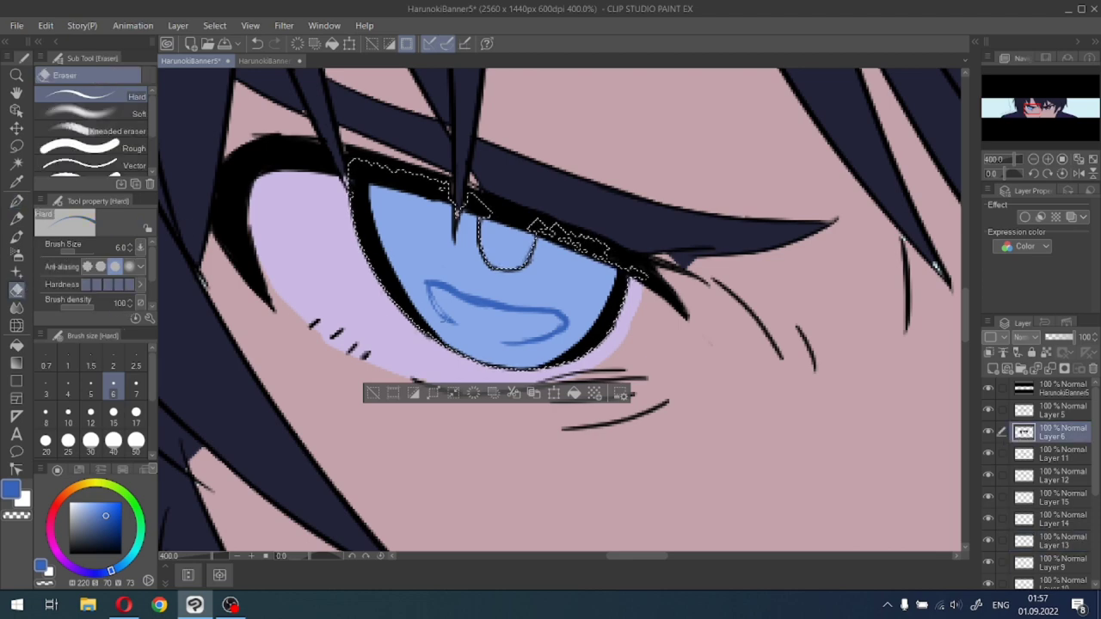
left_click(1025, 409)
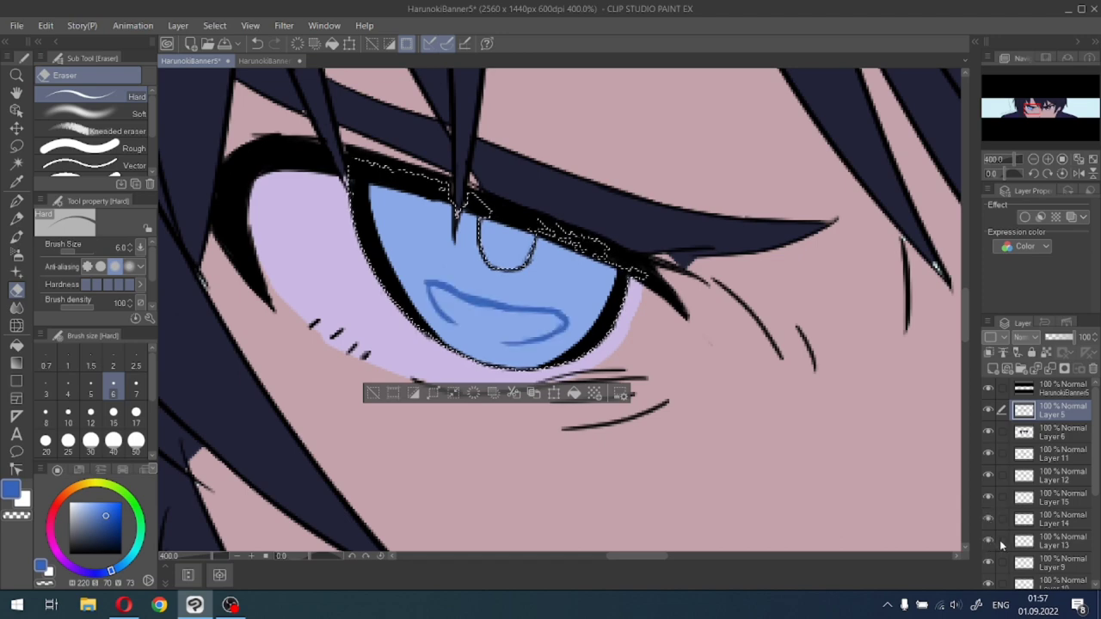
Close the lower edge of the crescent outline on Layer 13 with the G-pen at size 4 and check the layer by toggling it.
left_click(1029, 542)
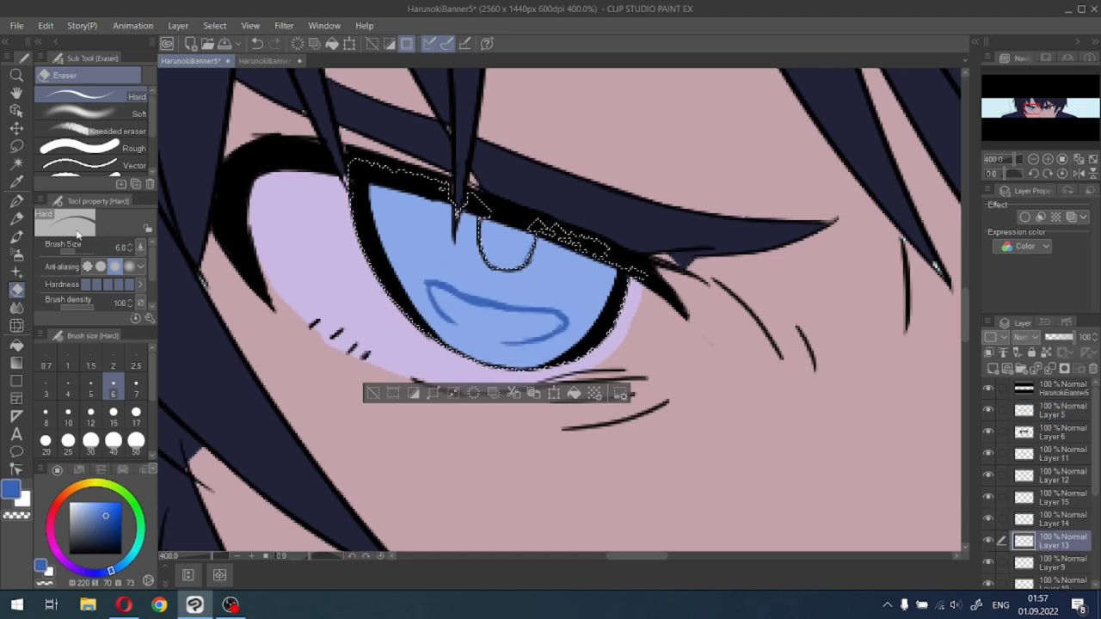
left_click(17, 200)
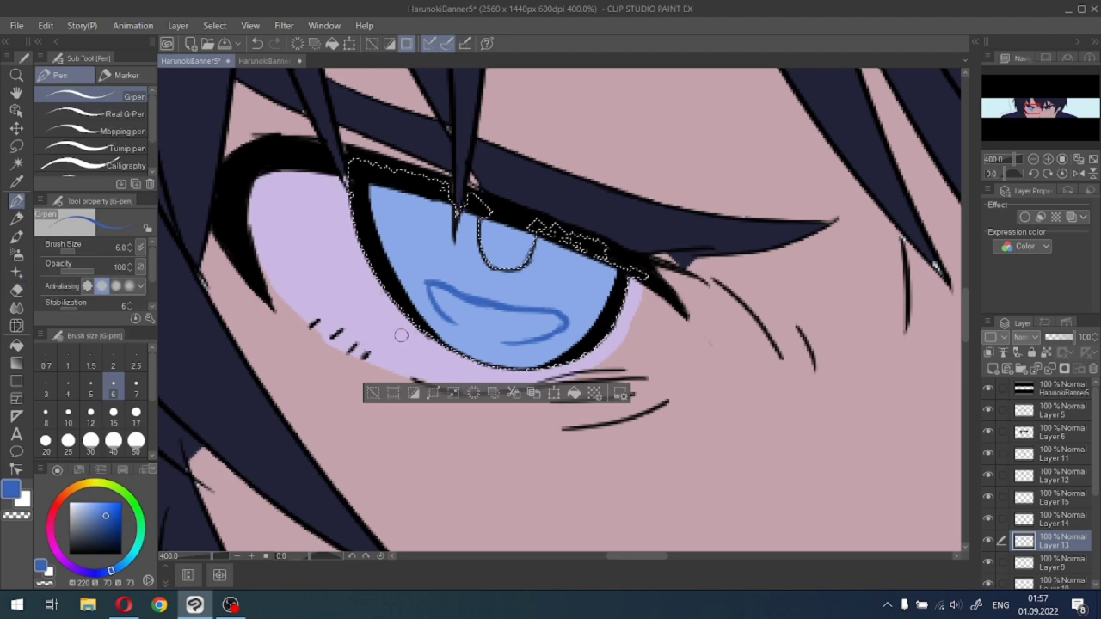
left_click(68, 387)
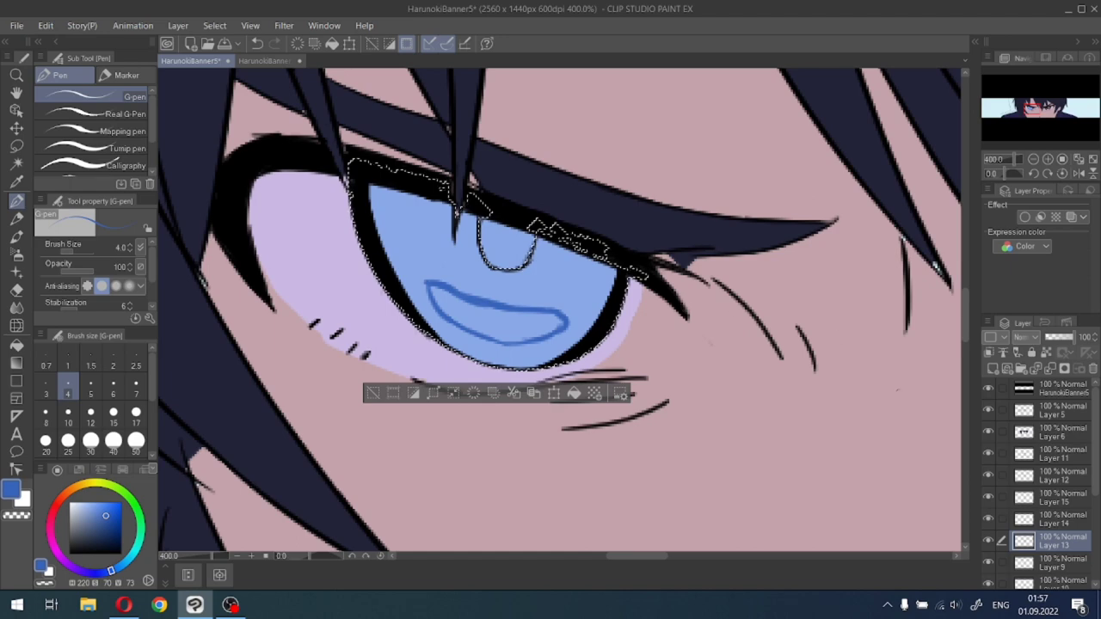
left_click(988, 541)
left_click(987, 541)
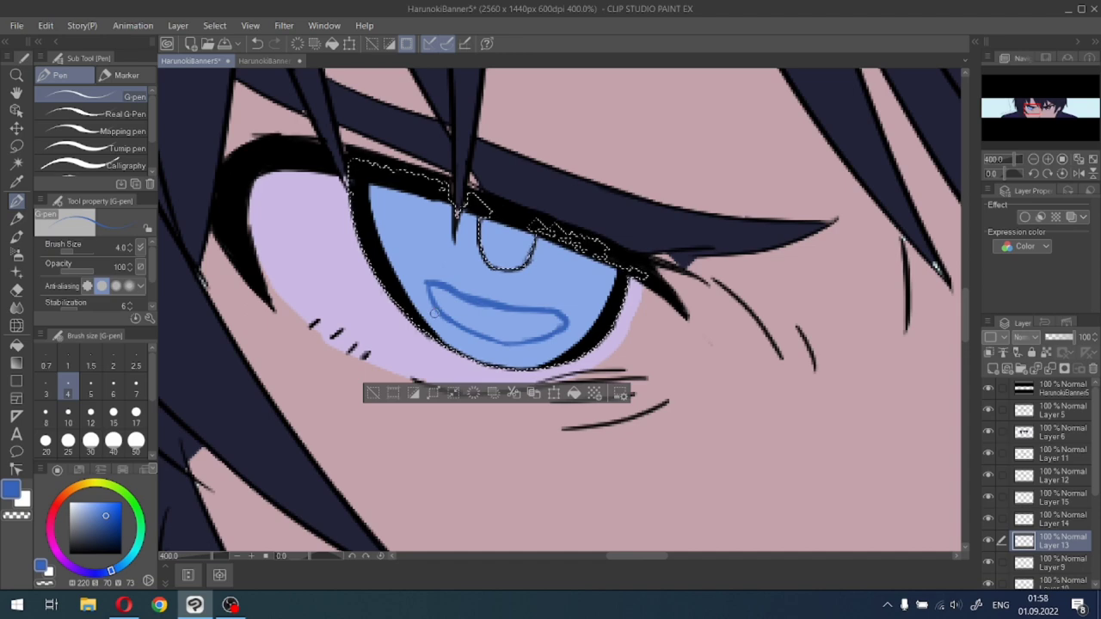
Replace the selection with an auto selection of the iris around the crescent, fill it with the darker blue, and deselect.
left_click(373, 391)
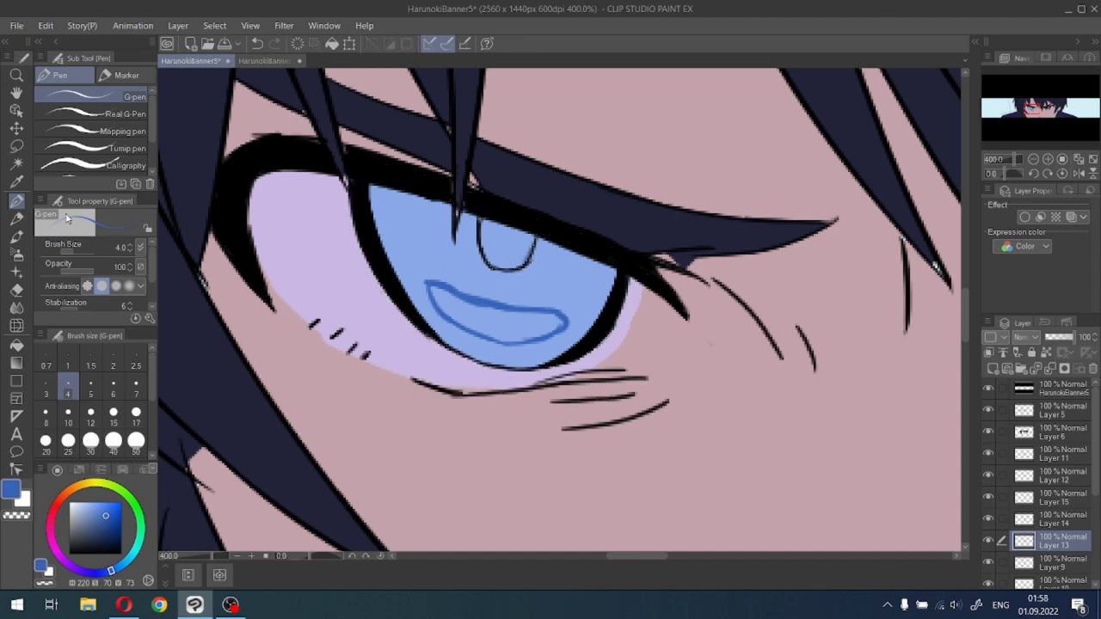
left_click(17, 162)
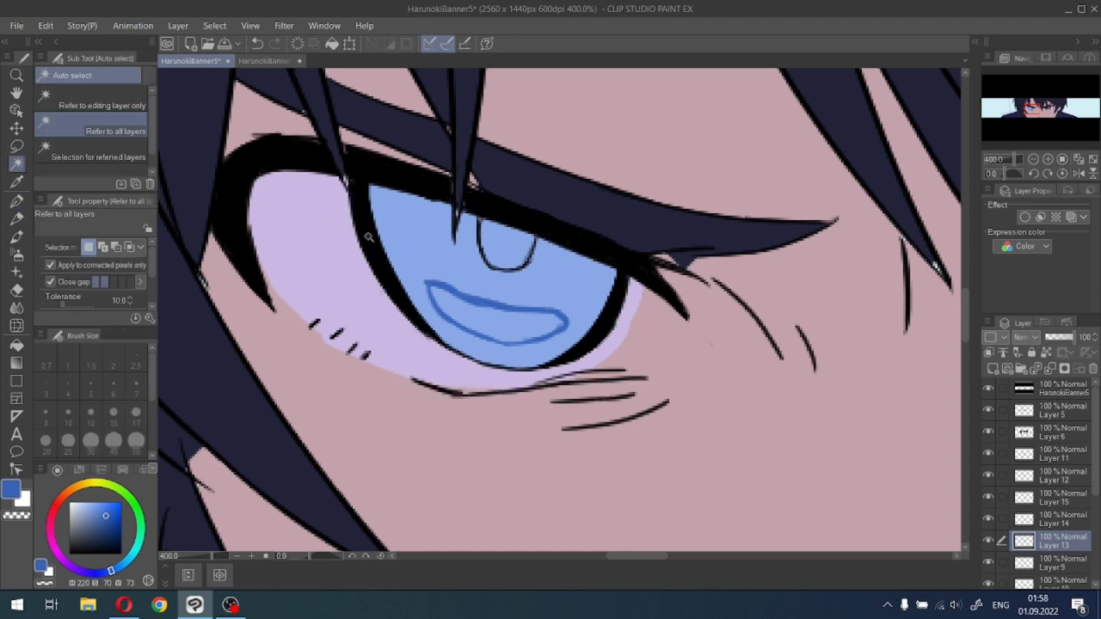
left_click(417, 263)
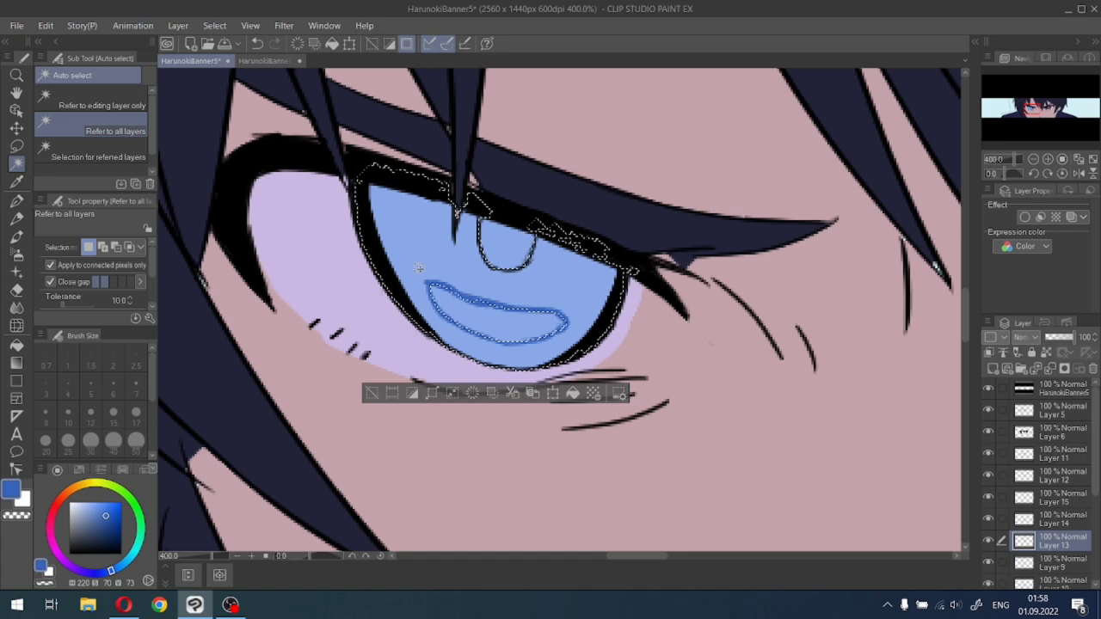
left_click(574, 393)
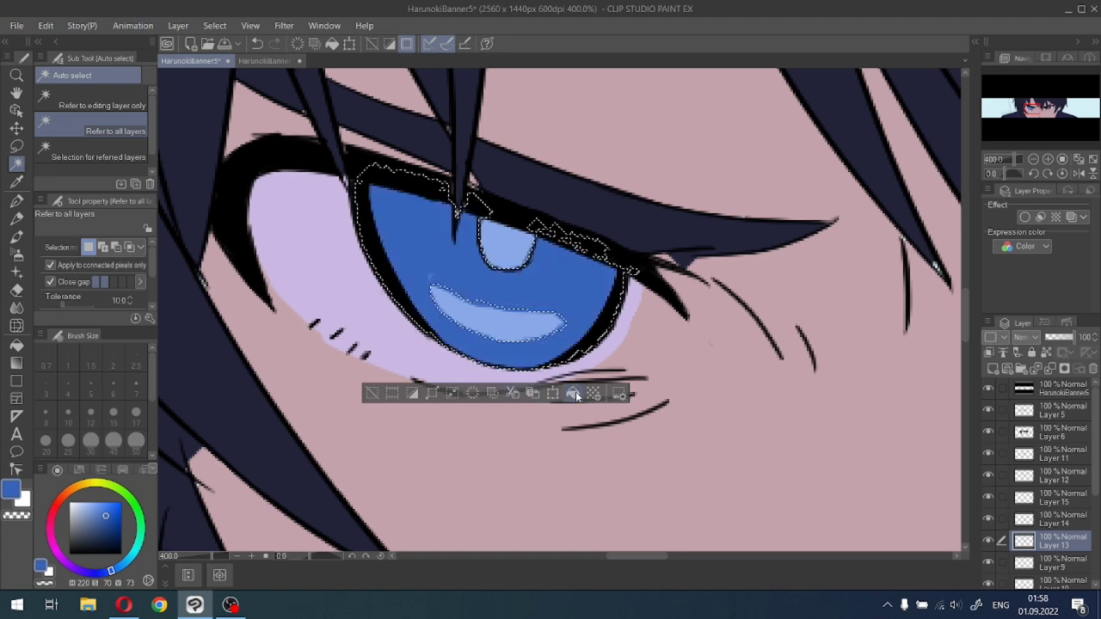
left_click(372, 394)
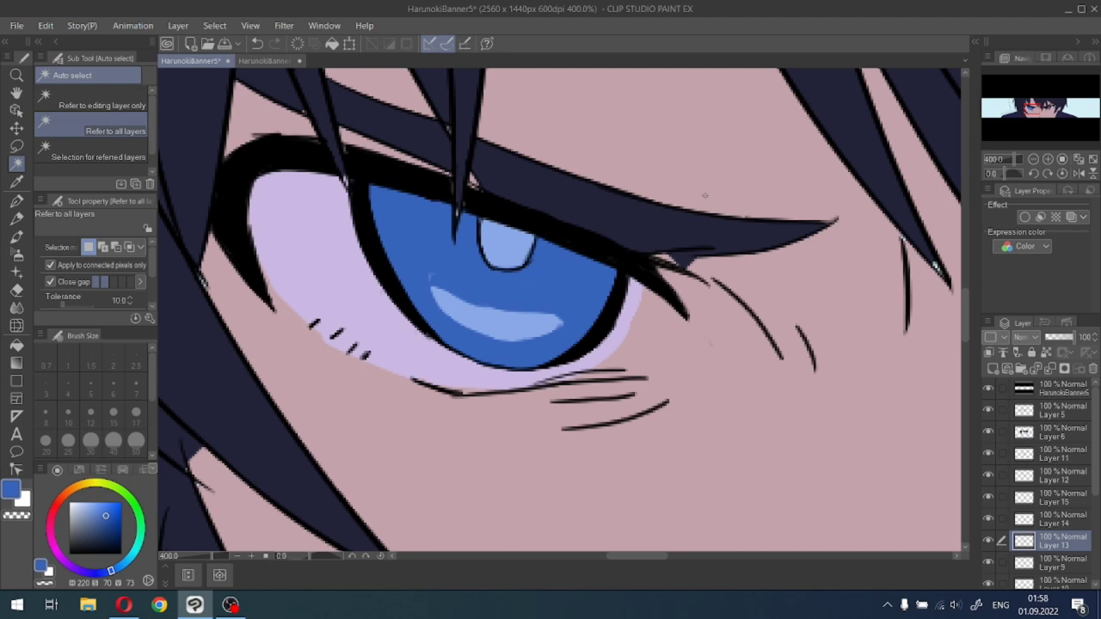
Examine the filled blue iris beside the finished dark eye, both in the whole banner and in close-up.
mouse_move(1044, 103)
left_mouse_down()
mouse_move(1046, 90)
mouse_move(1028, 116)
left_mouse_up()
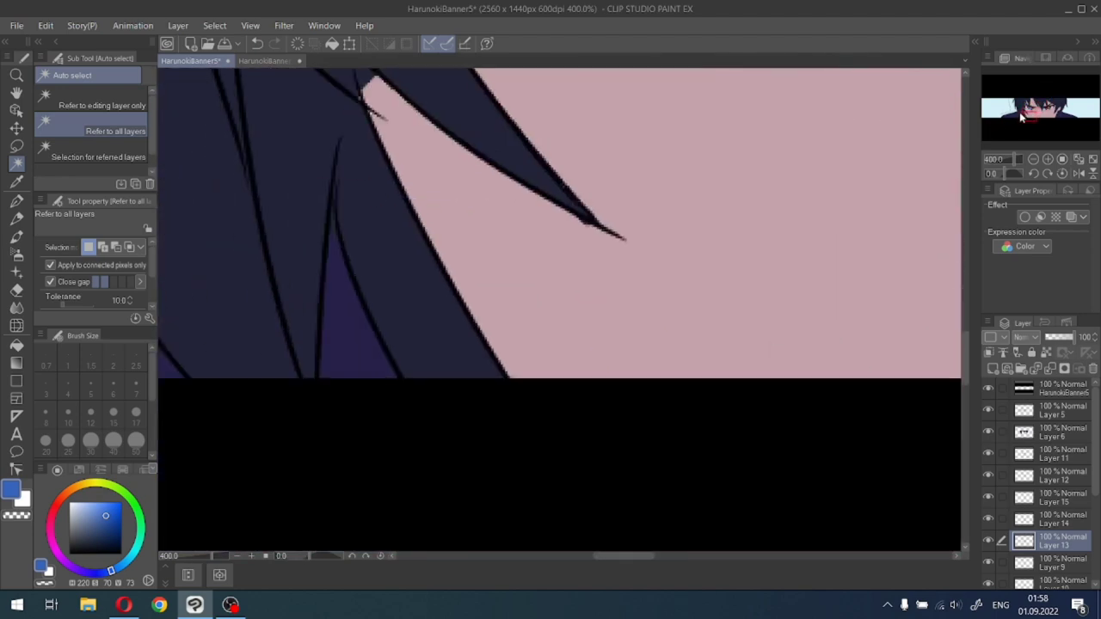
scroll(1028, 116, "down", 3)
scroll(1033, 103, "down", 4)
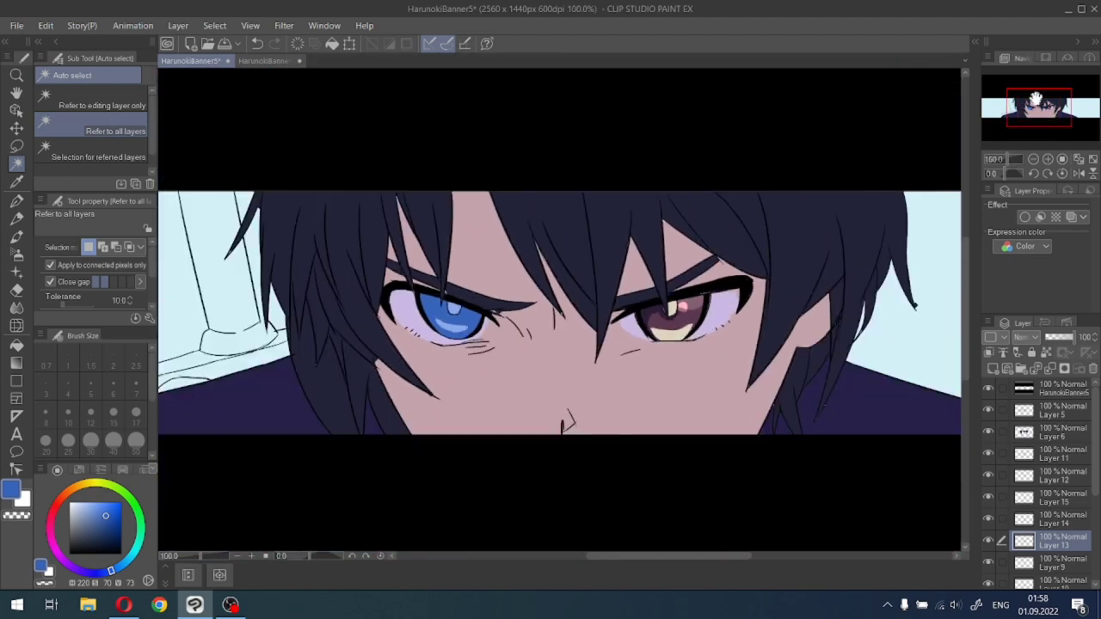
left_click_drag(1039, 98, 1035, 99)
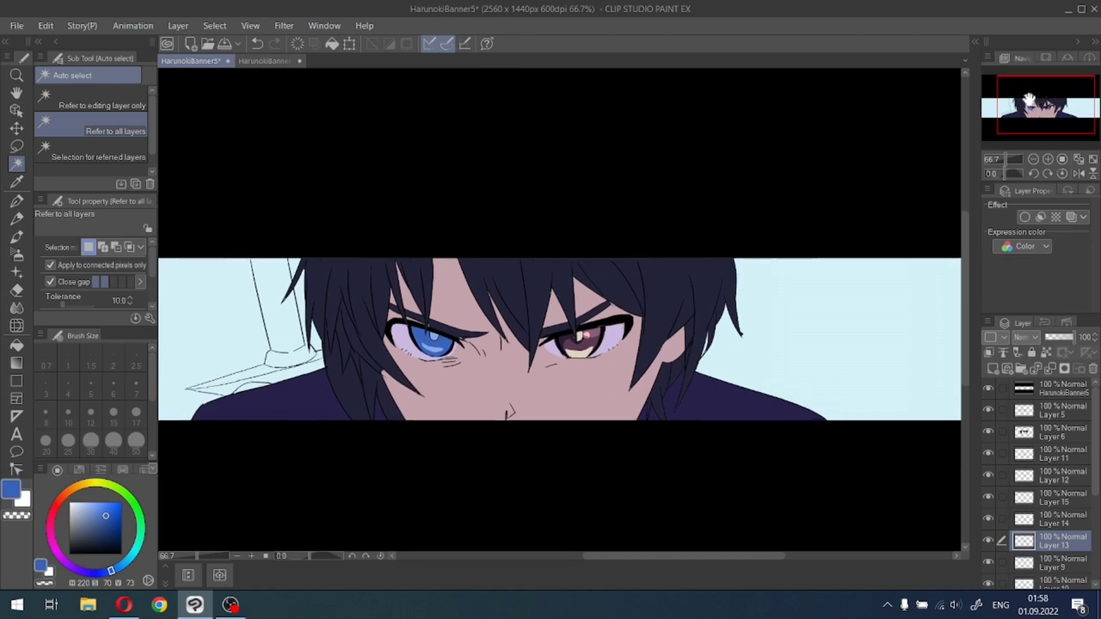
left_click_drag(1029, 99, 1029, 92)
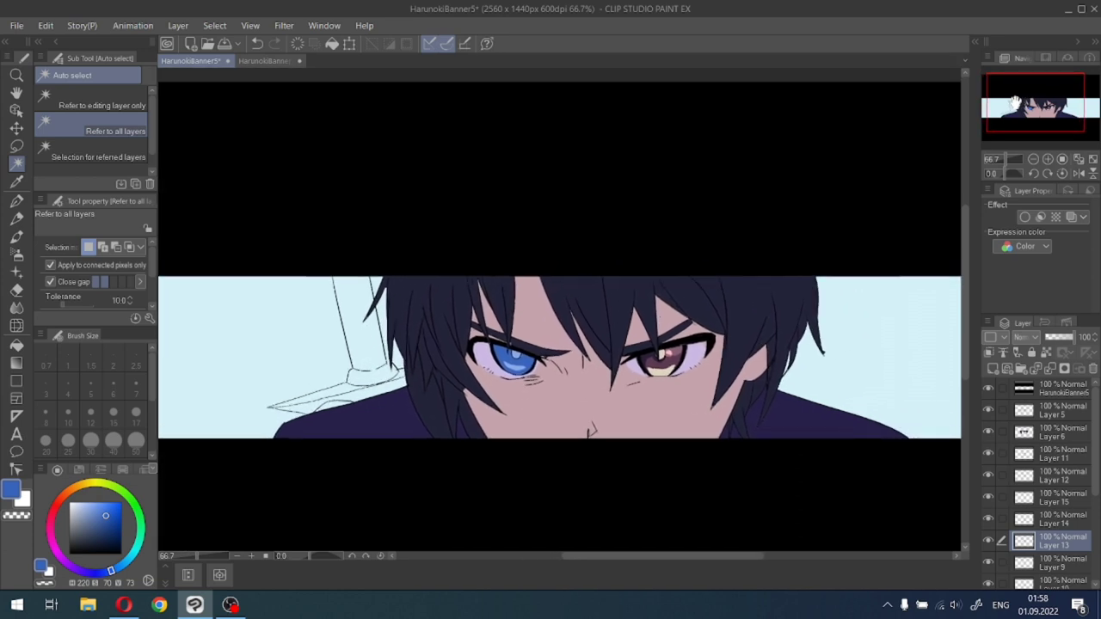
scroll(1023, 101, "up", 5)
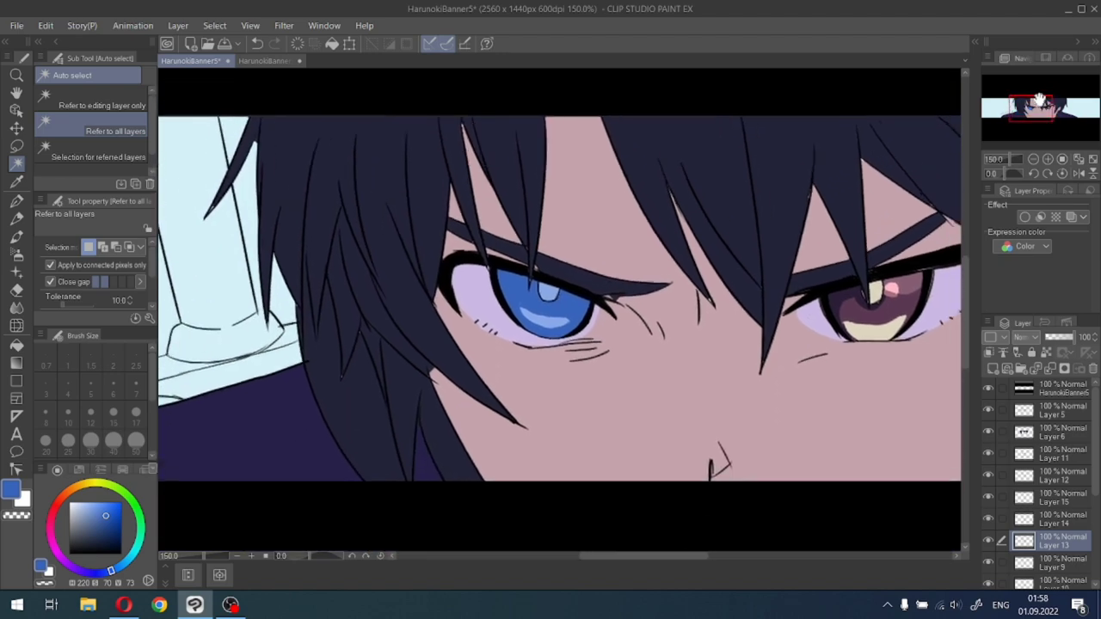
scroll(1038, 98, "up", 2)
left_click_drag(1038, 98, 1034, 106)
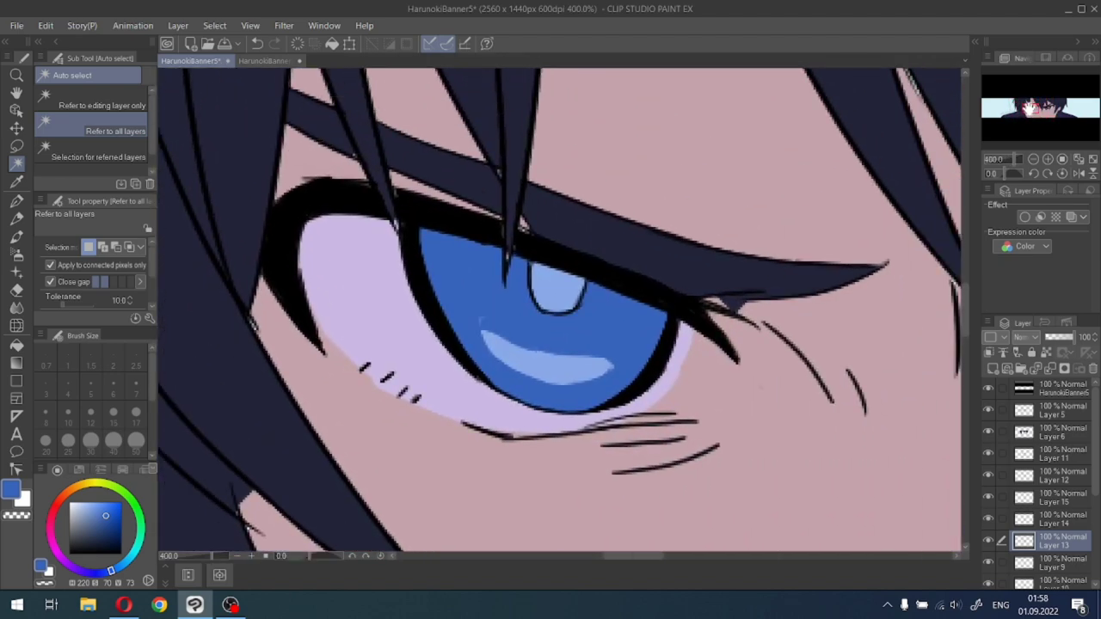
scroll(478, 331, "up", 2)
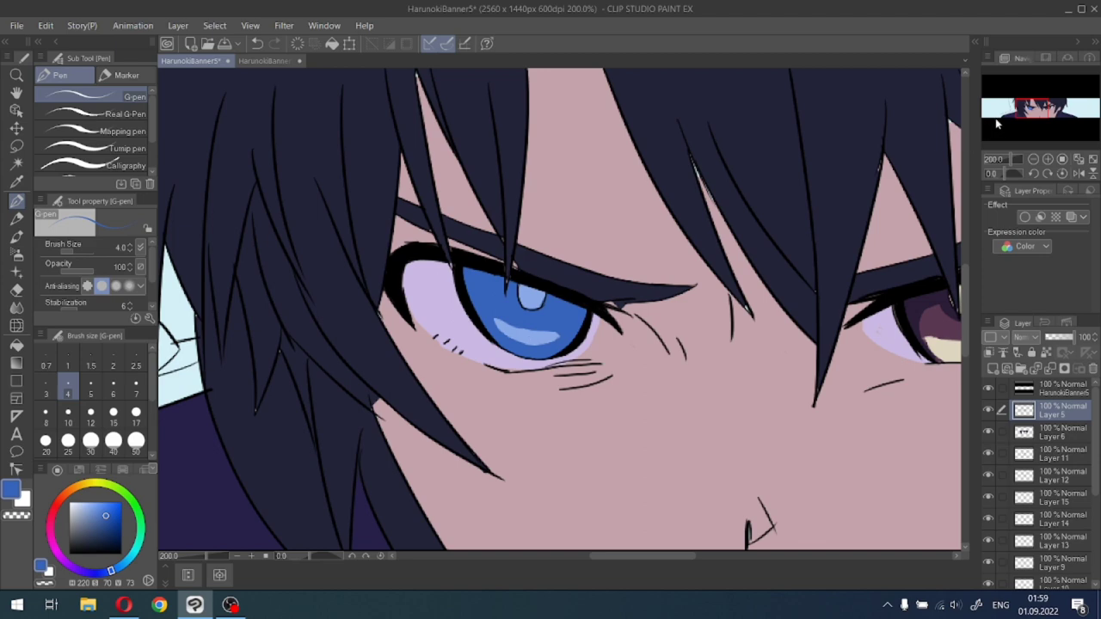
mouse_move(1040, 98)
left_mouse_down()
mouse_move(1032, 91)
mouse_move(1027, 104)
left_mouse_up()
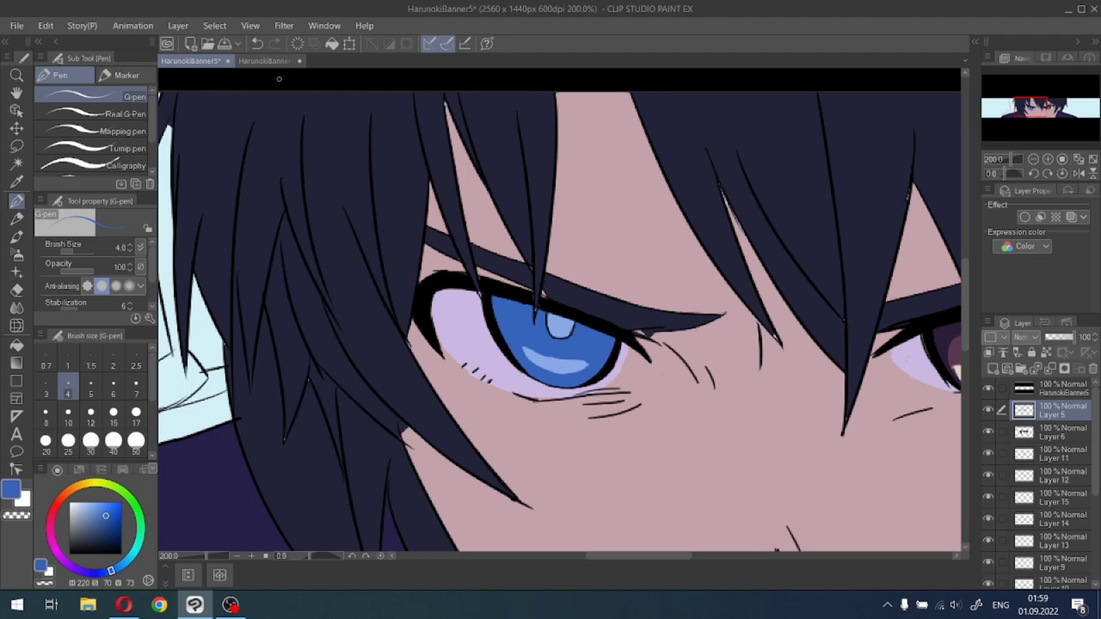
Sample the dark navy of the iris in the HarunokiBanner5.png reference and auto-select the darker blue iris area in the HarunokiBanner5 drawing.
left_click(263, 60)
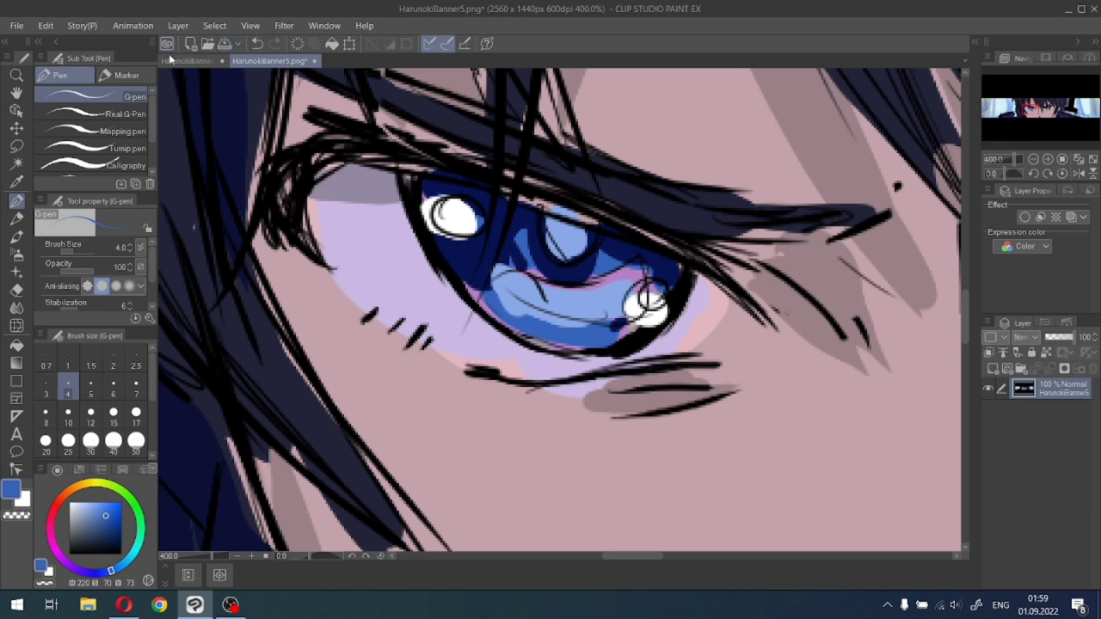
left_click(182, 61)
left_click(262, 62)
left_click(472, 285, "alt")
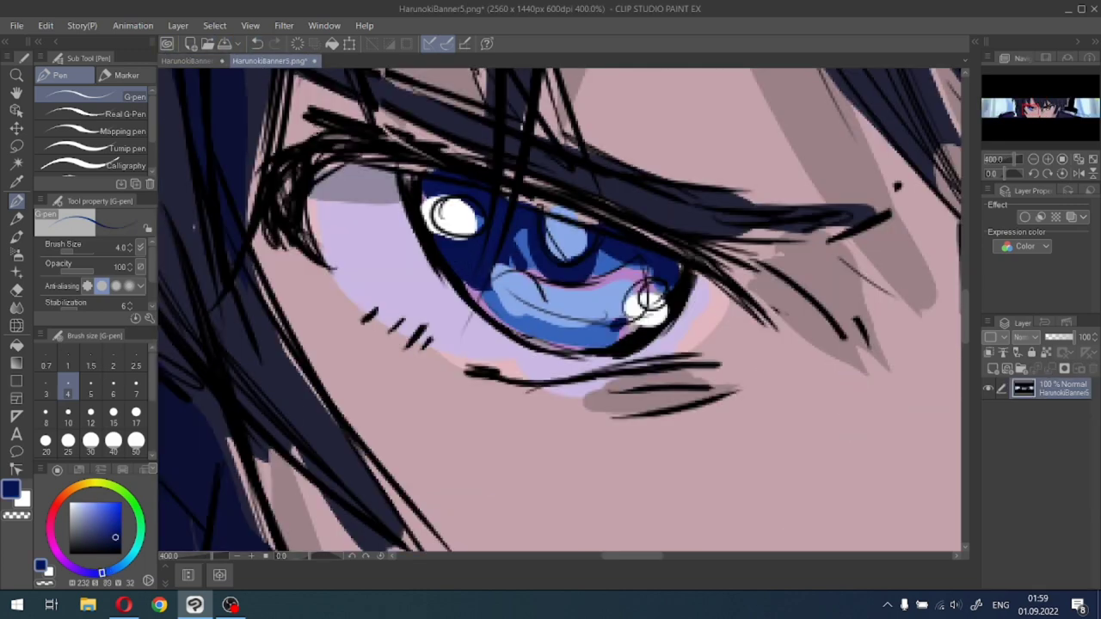
left_click(191, 61)
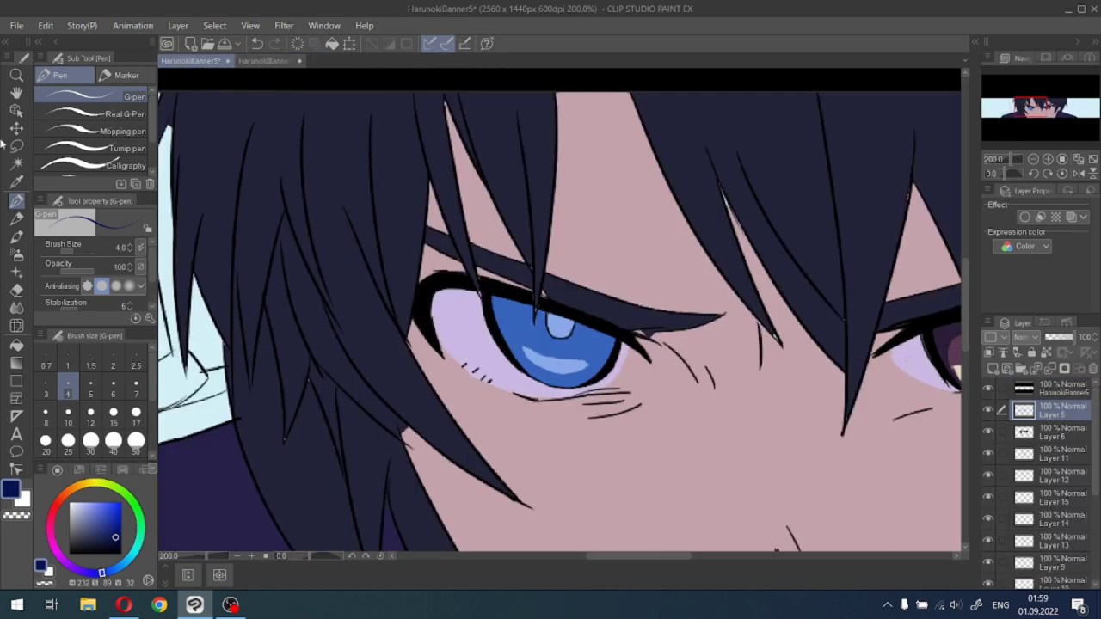
left_click(17, 163)
left_click(506, 328)
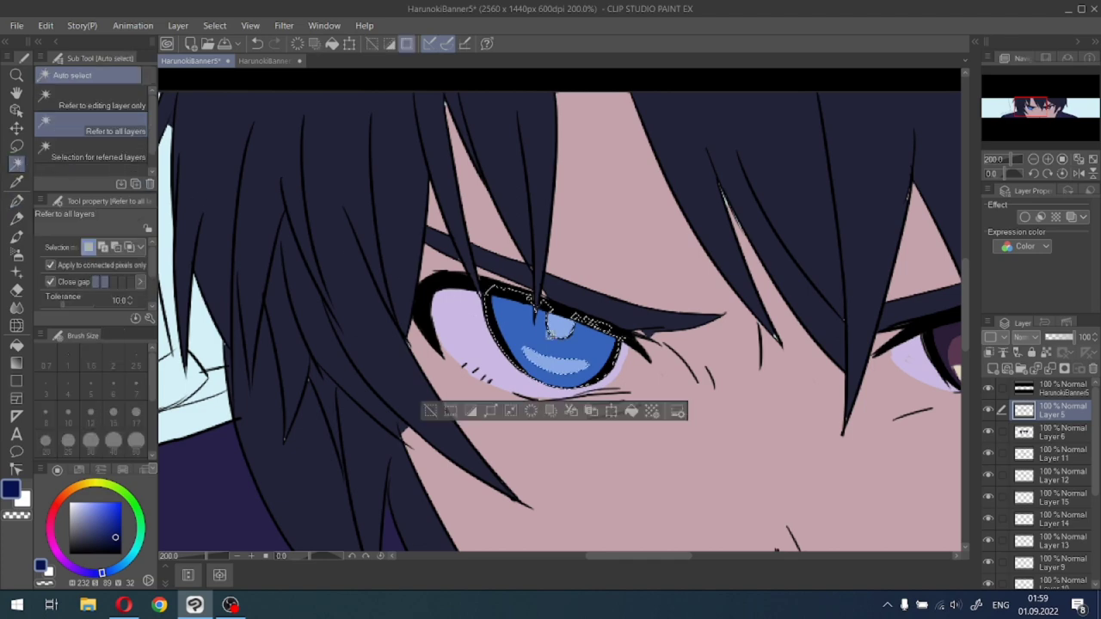
Toggle the visibility of Layers 11, 12, 14 and 15 to examine which parts of the dark eye each one holds.
left_click_drag(1031, 103, 1040, 105)
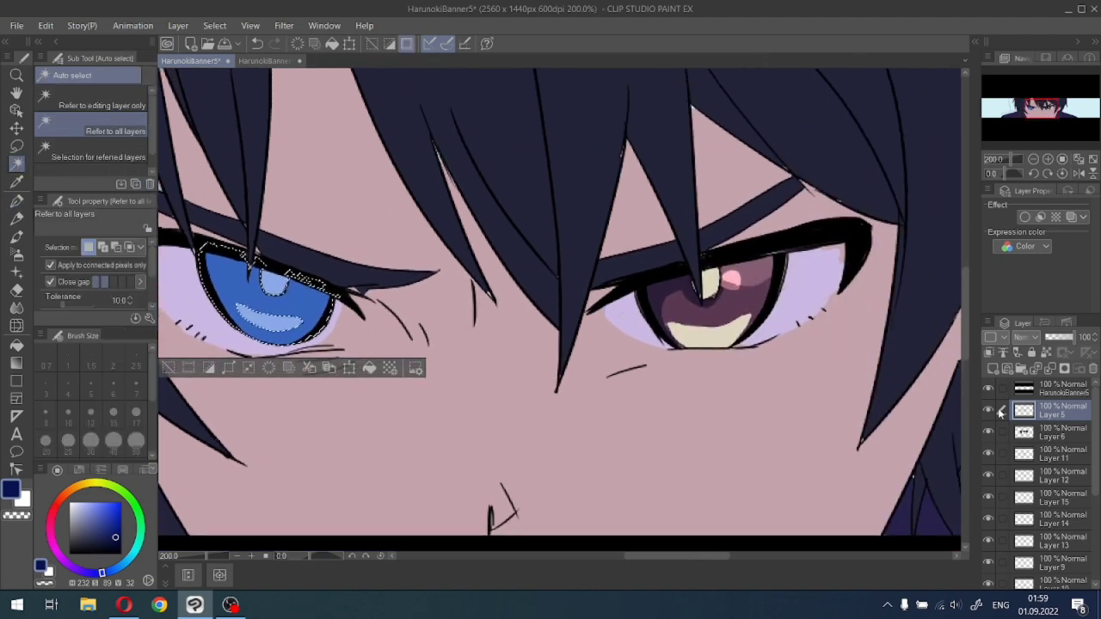
left_click(987, 474)
left_click(987, 474)
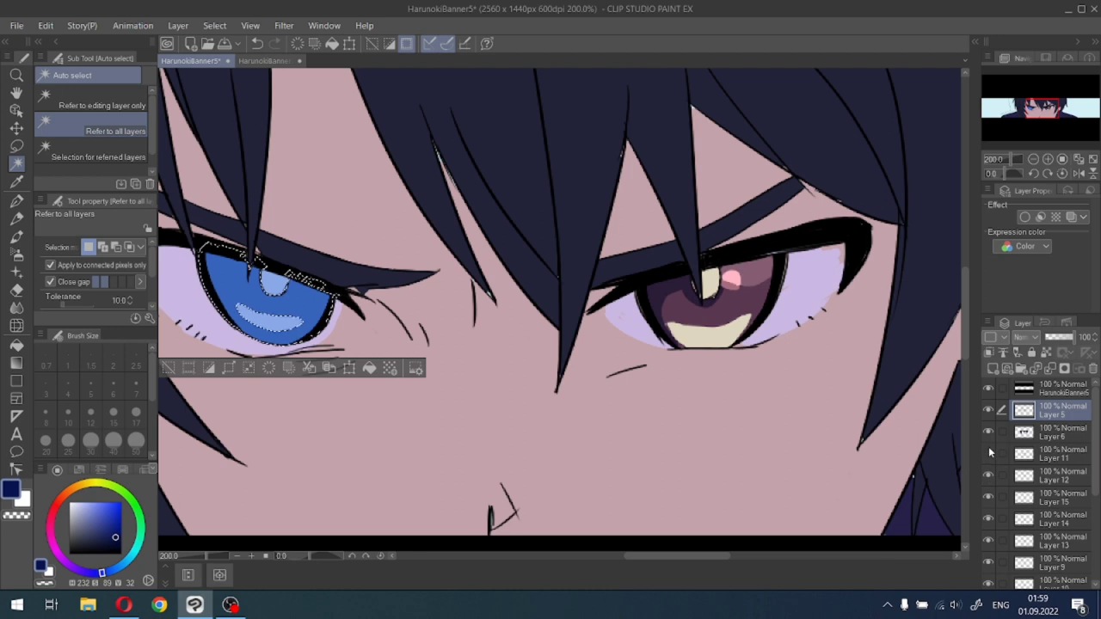
left_click(988, 499)
left_click(987, 499)
left_click(986, 499)
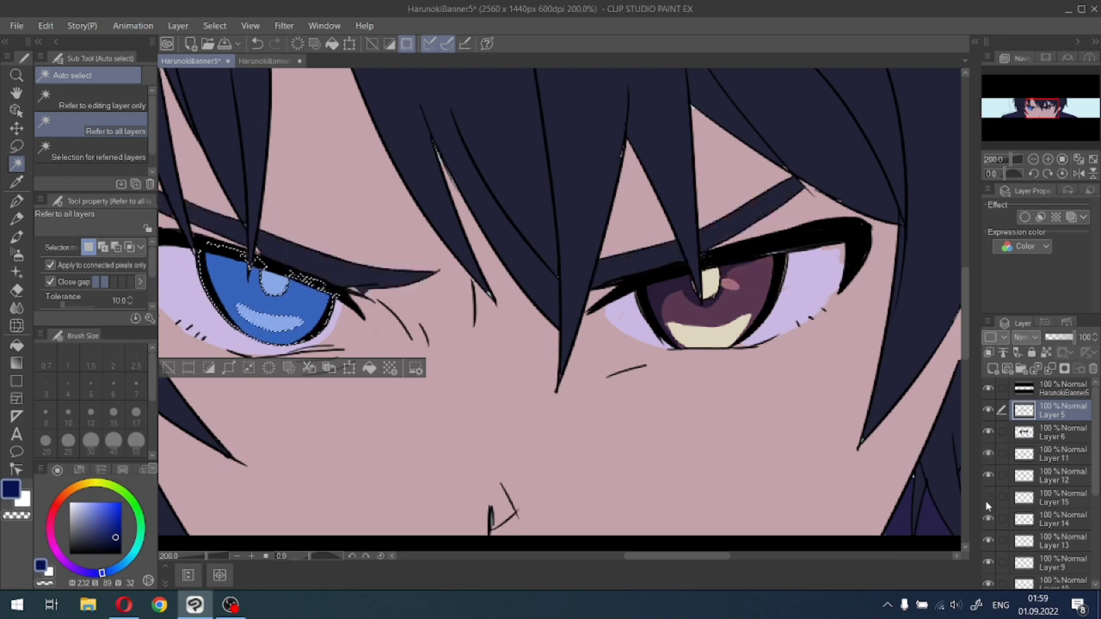
left_click(986, 499)
left_click(989, 520)
left_click(988, 520)
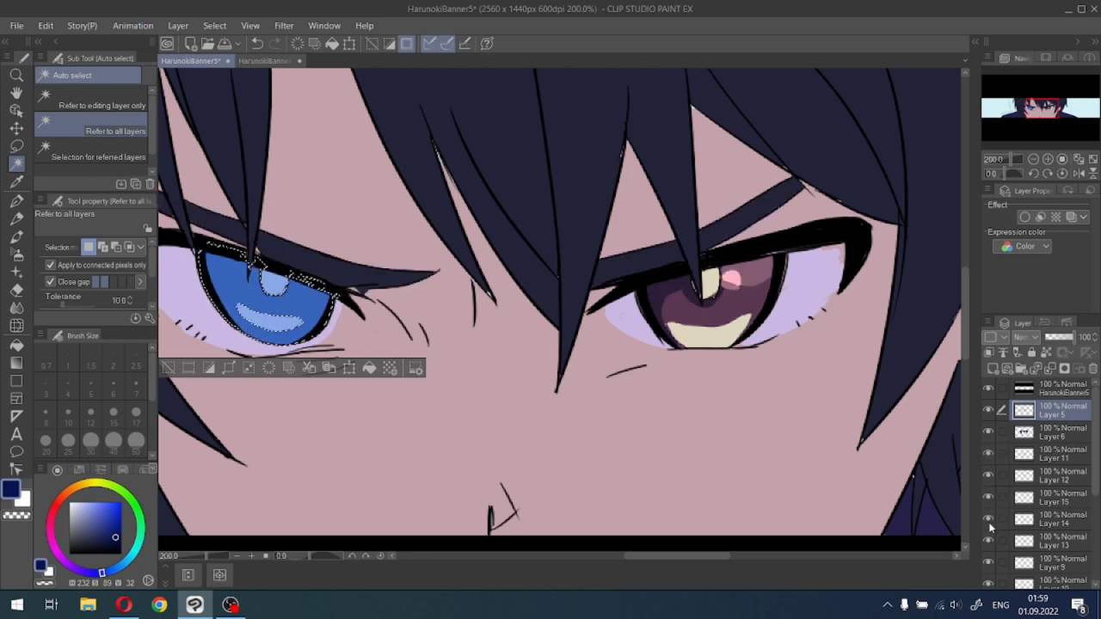
left_click(987, 499)
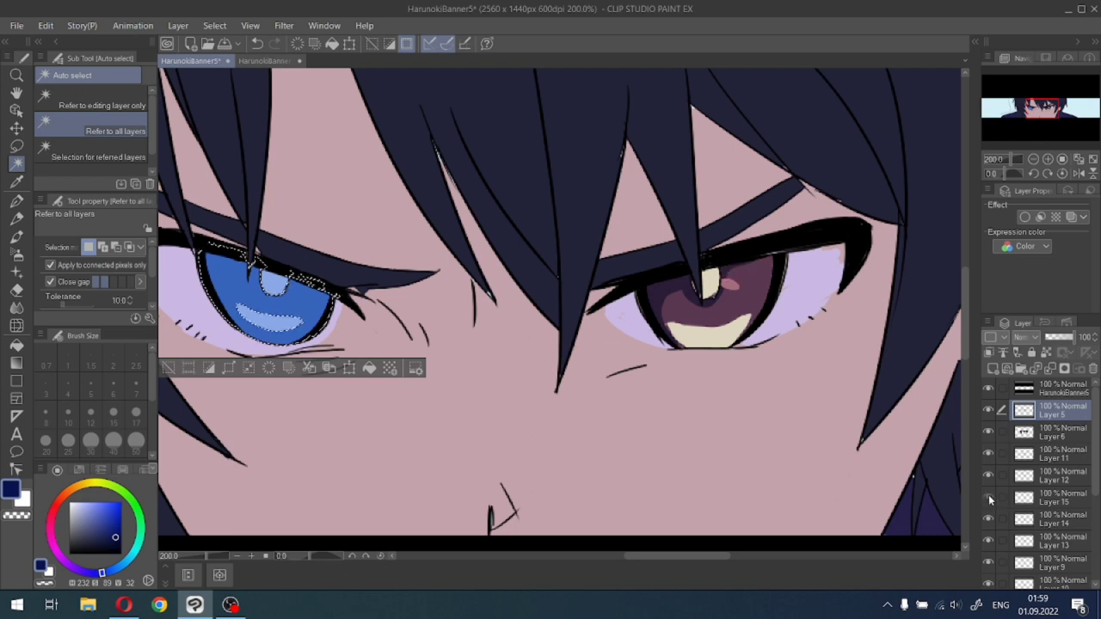
left_click(988, 499)
left_click(989, 478)
left_click(989, 478)
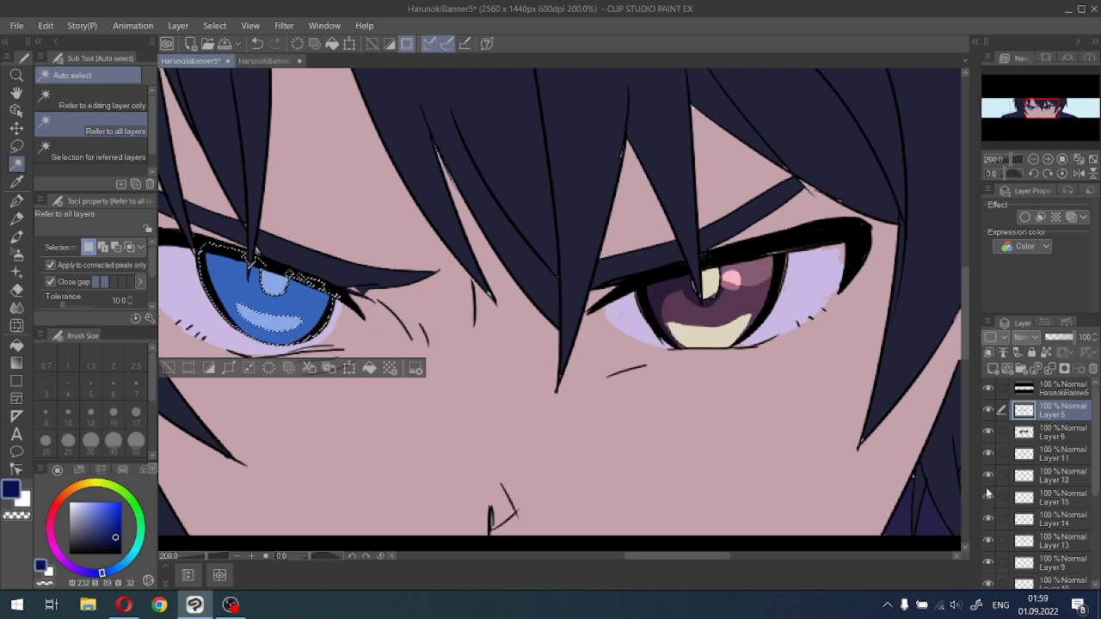
left_click(990, 518)
left_click(989, 518)
On Layer 14, paint navy shading over the upper blue iris and around the pupil highlight with the G-pen at size 10, and deselect.
left_click(1017, 521)
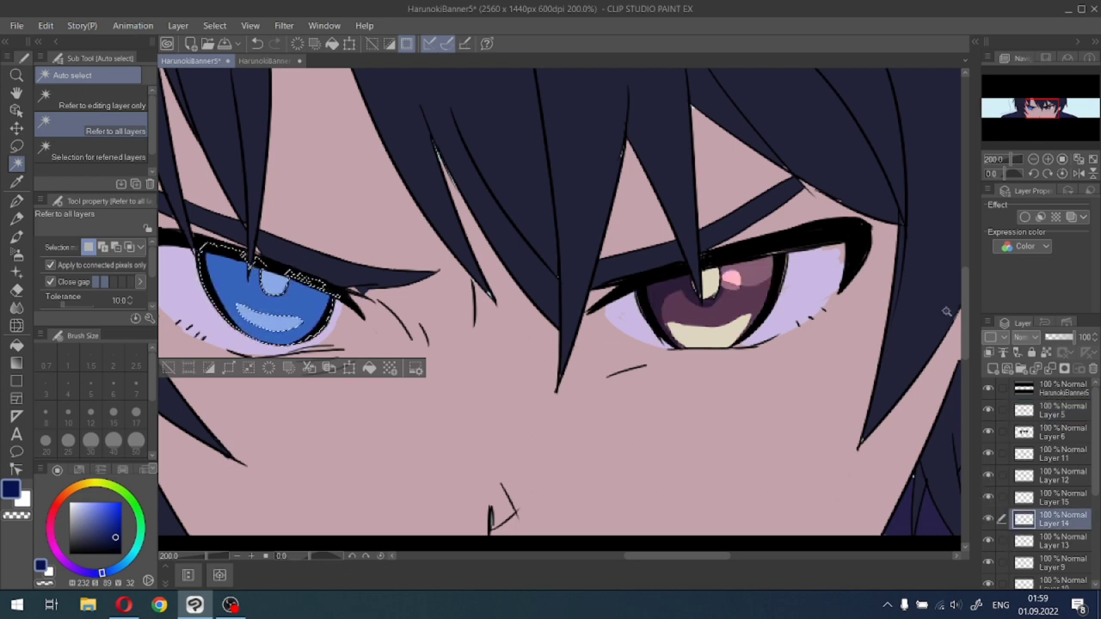
left_click_drag(239, 259, 553, 300)
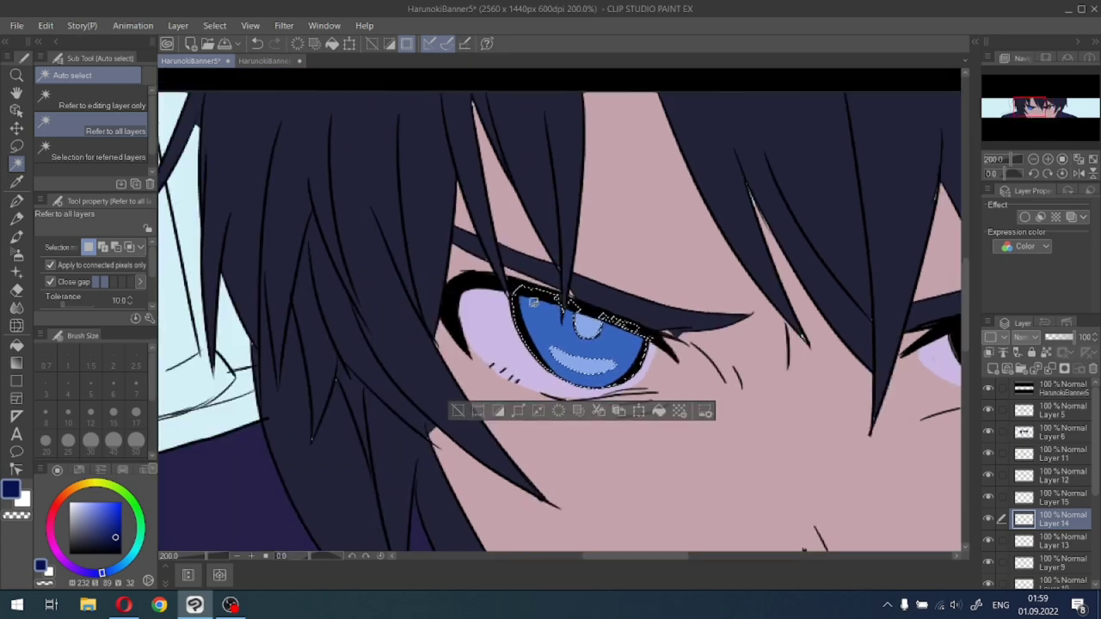
key("p")
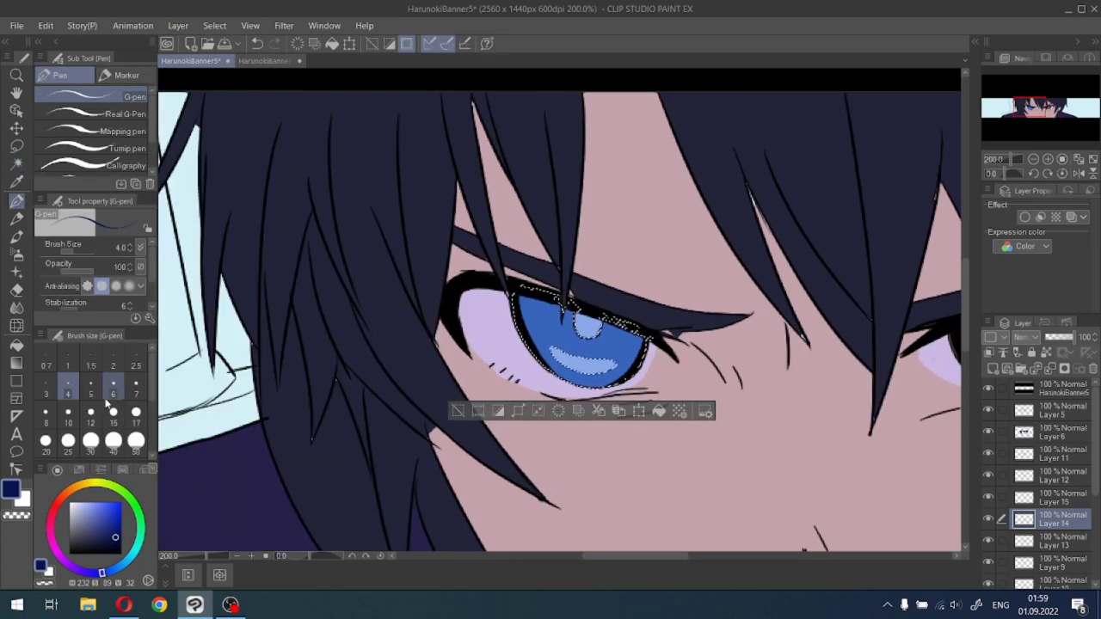
left_click(71, 415)
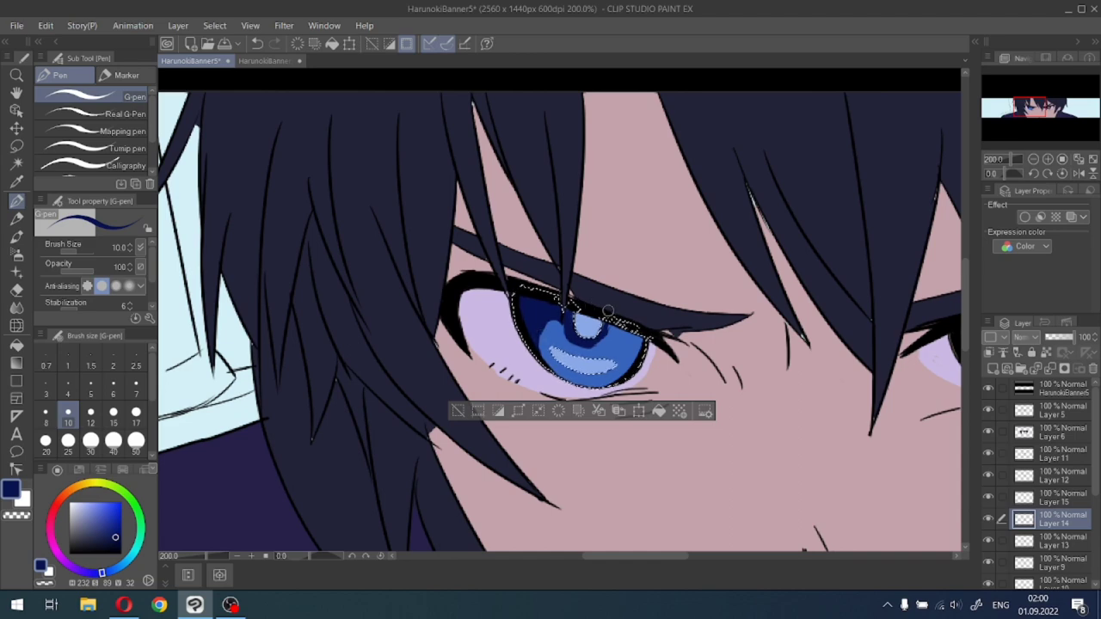
mouse_move(608, 310)
left_mouse_down()
mouse_move(631, 345)
mouse_move(613, 340)
mouse_move(639, 344)
mouse_move(637, 335)
mouse_move(622, 332)
mouse_move(633, 369)
left_mouse_up()
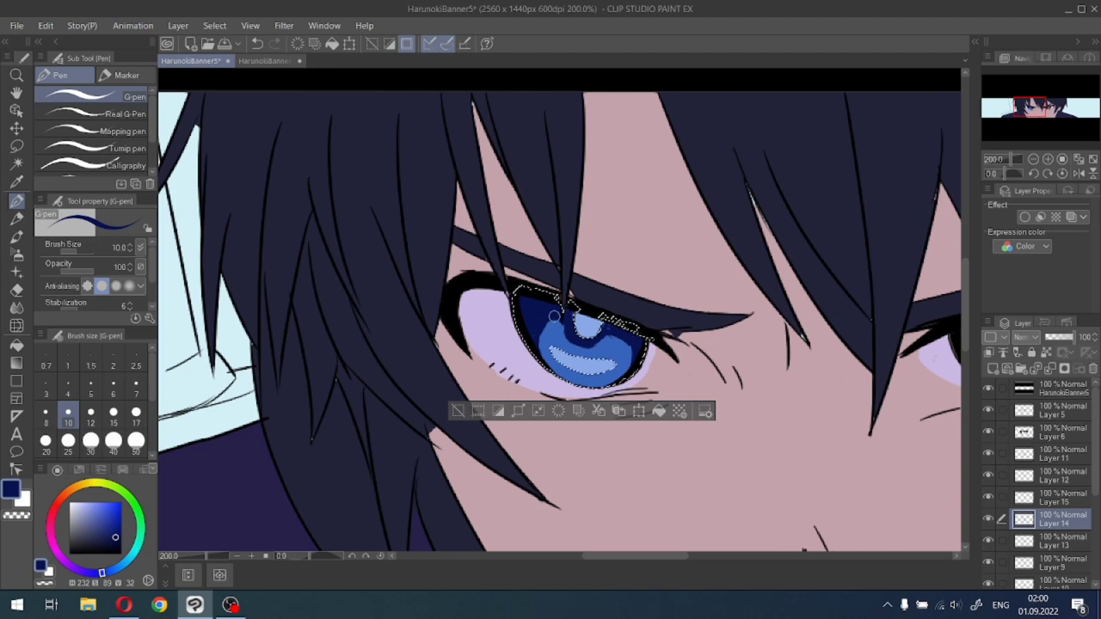
left_click_drag(548, 320, 557, 326)
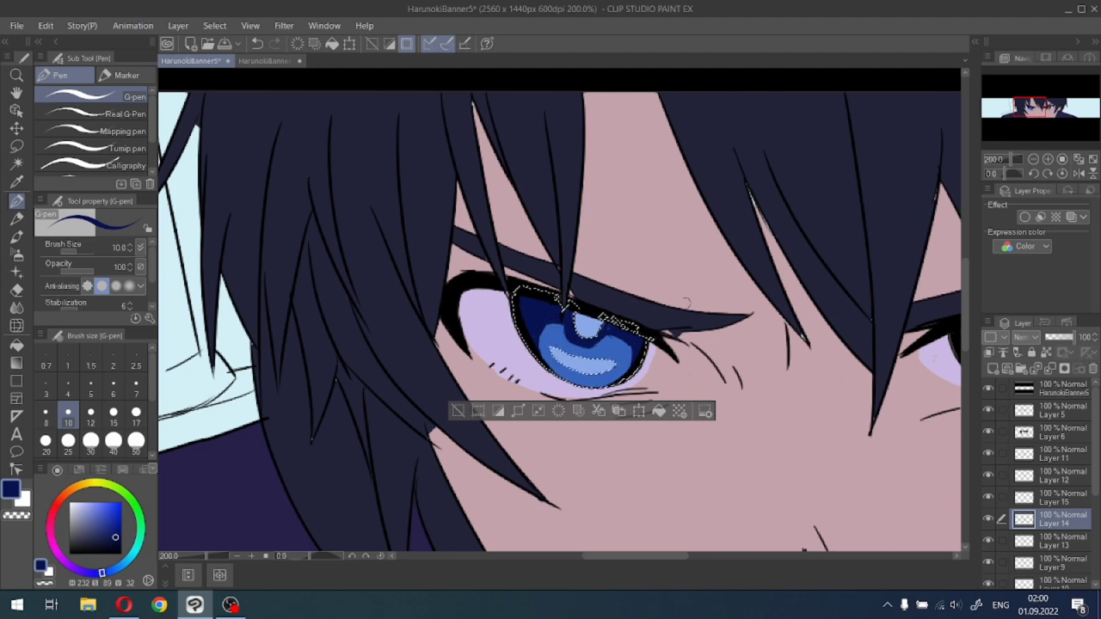
key("ctrl+d")
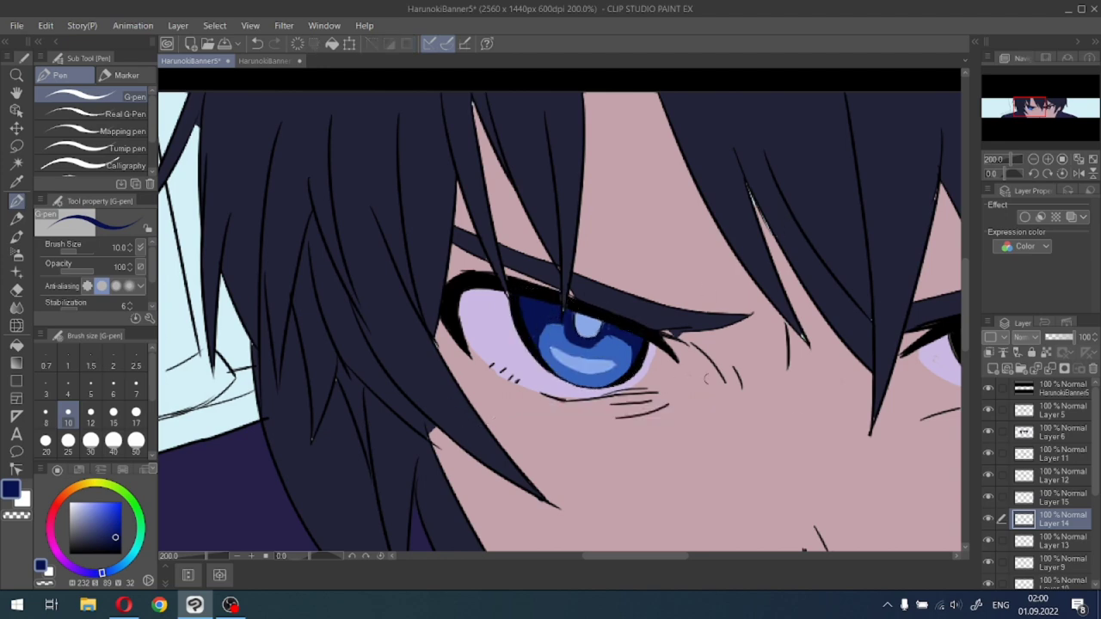
Check Layer 13 by toggling it, make it the active layer, and sample the light blue of the crescent.
left_click(989, 542)
left_click(991, 546)
left_click(1034, 544)
left_click(575, 363, "alt")
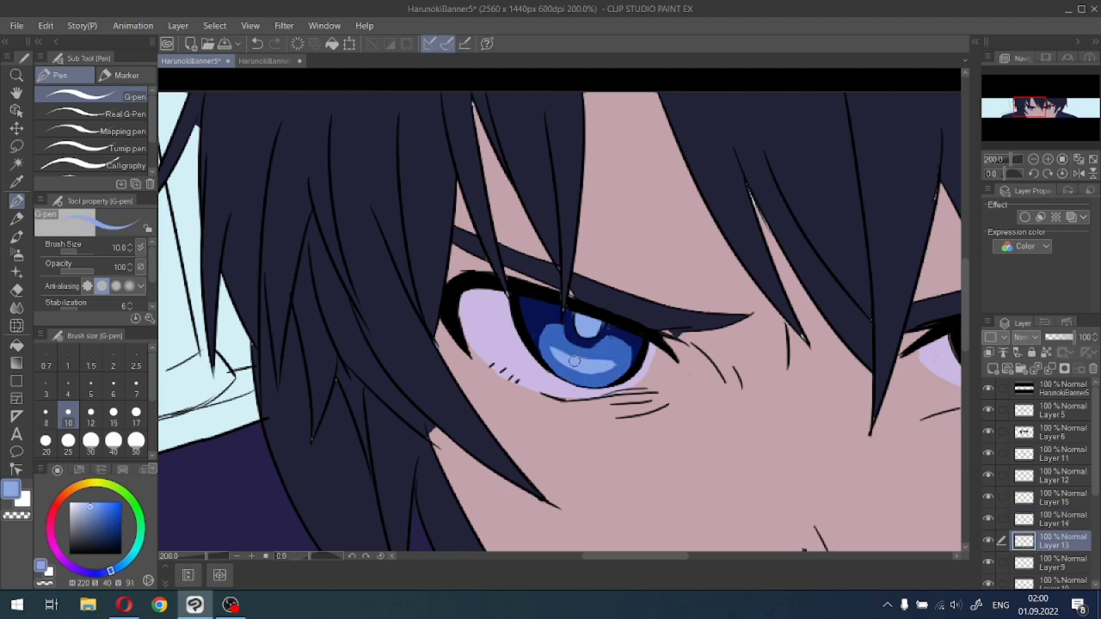
Refine the edge of the navy shading on Layer 14 around the blue iris with the G-pen at size 6.
left_click(112, 387)
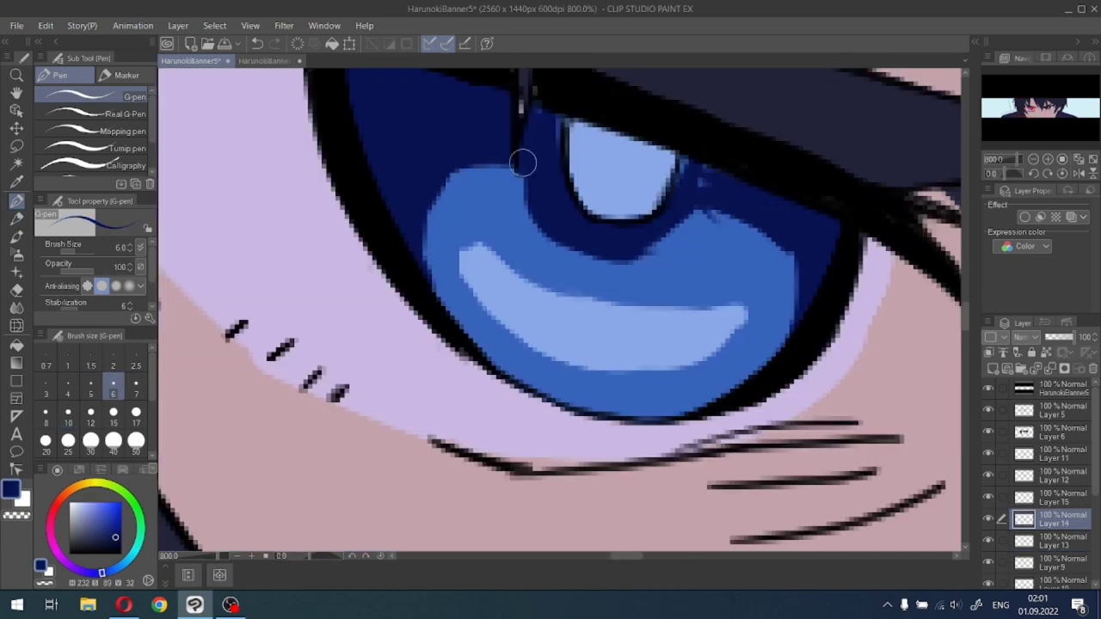
left_click_drag(450, 162, 425, 278)
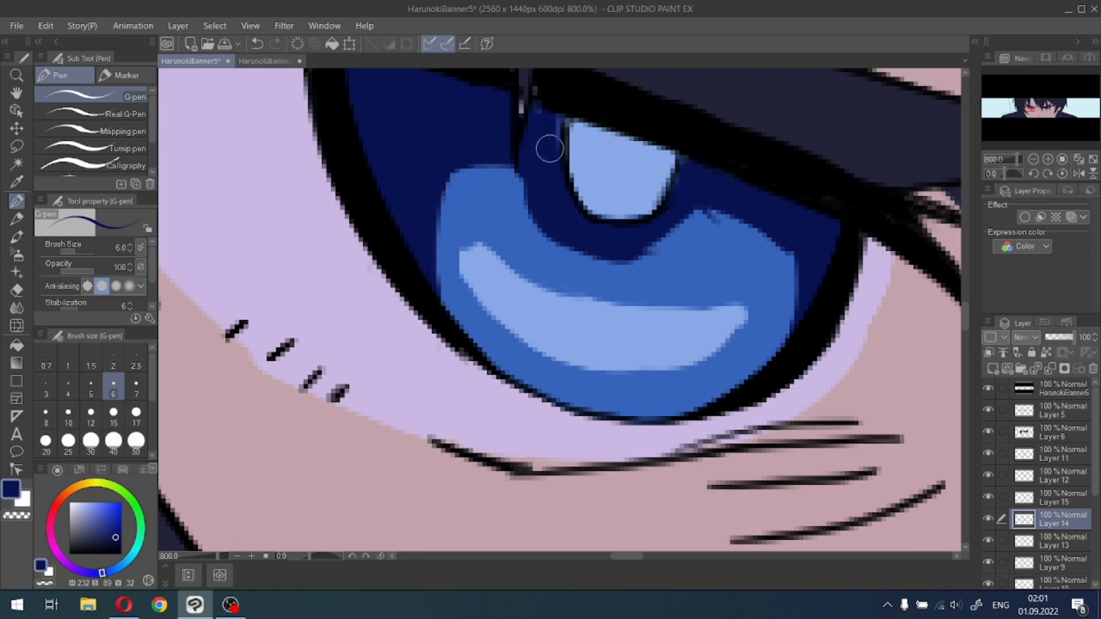
left_click_drag(504, 153, 533, 197)
scroll(450, 303, "down", 7)
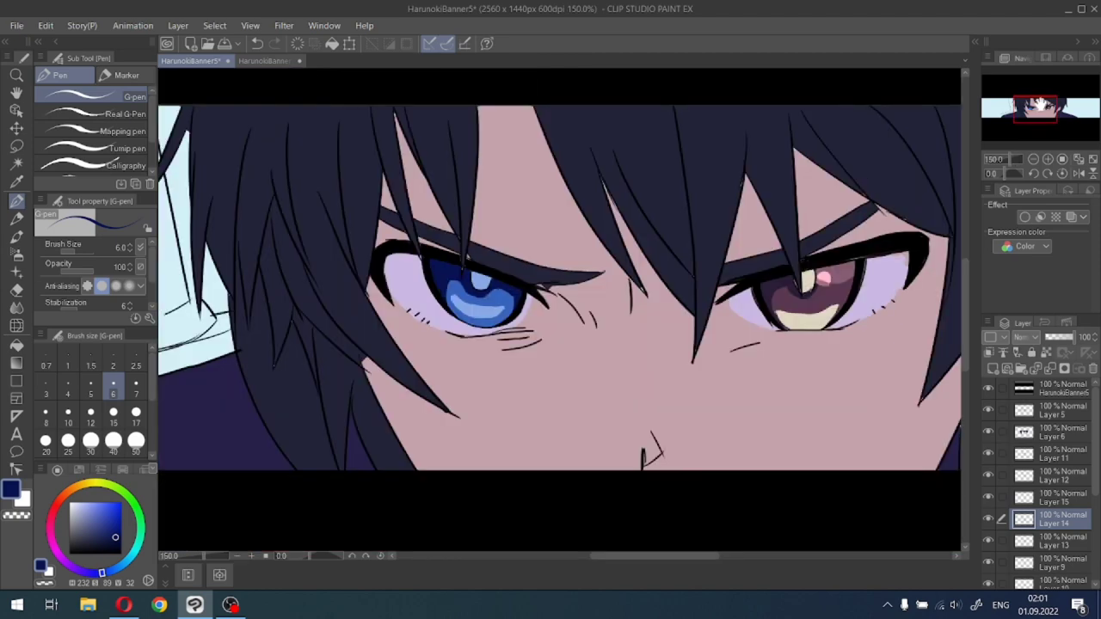
Compare the shaded blue iris with the finished dark eye at several magnifications.
left_click_drag(1045, 103, 1043, 105)
key("b")
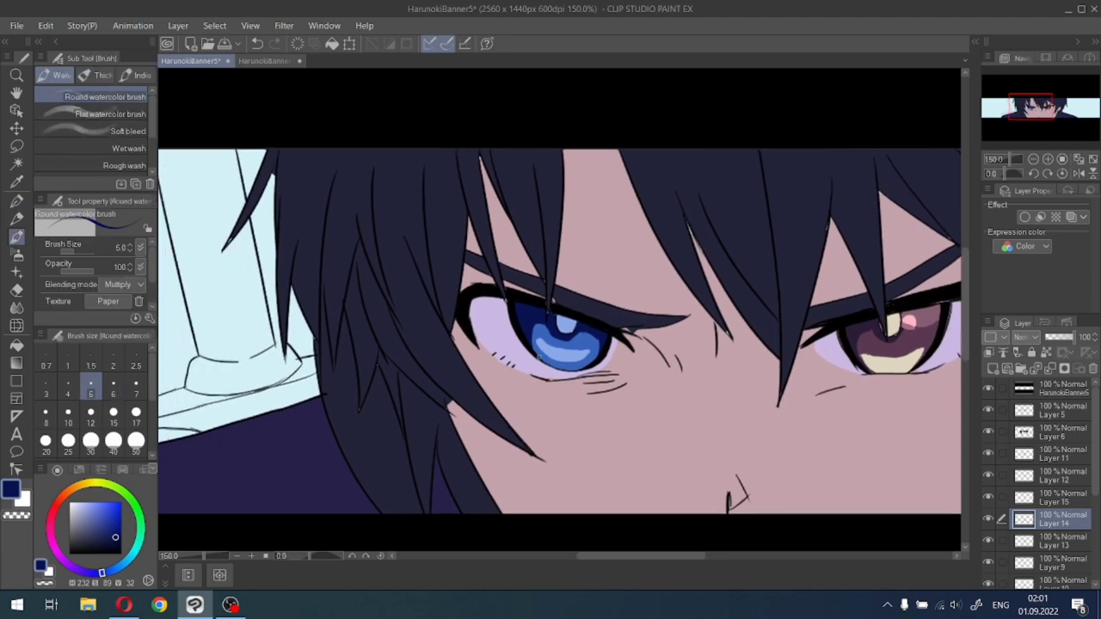
left_click(16, 200)
scroll(532, 326, "up", 1)
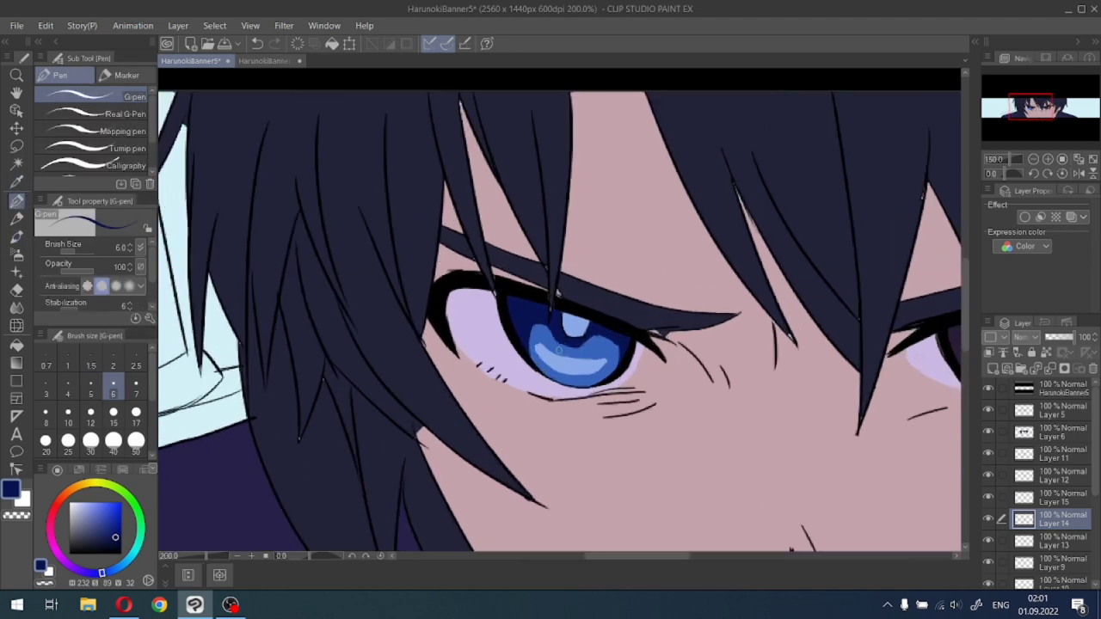
scroll(559, 350, "up", 2)
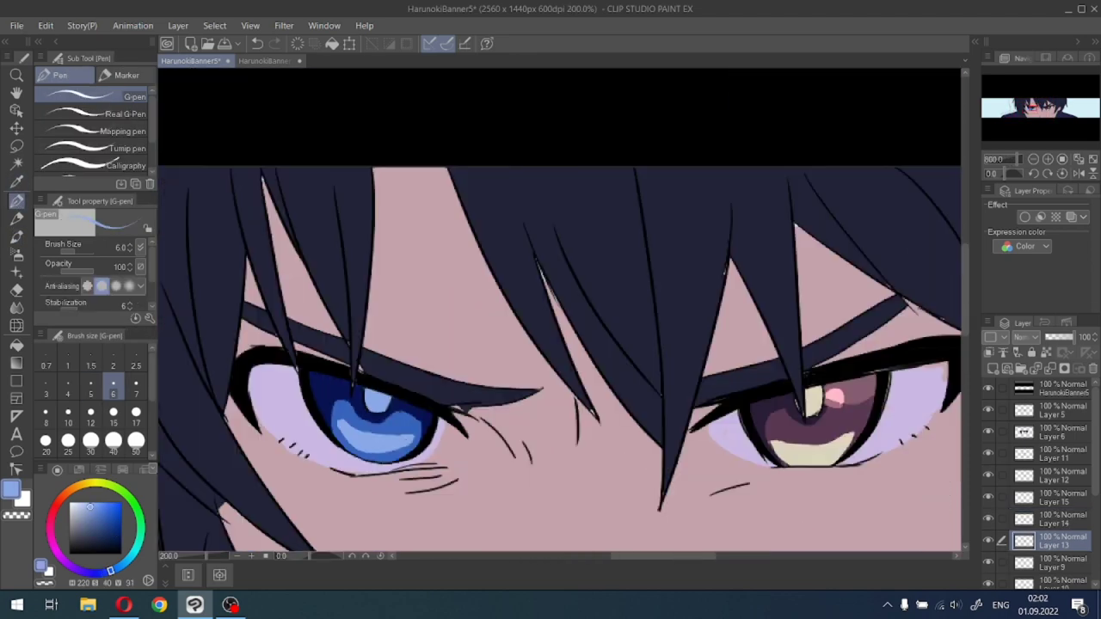
scroll(413, 456, "down", 2)
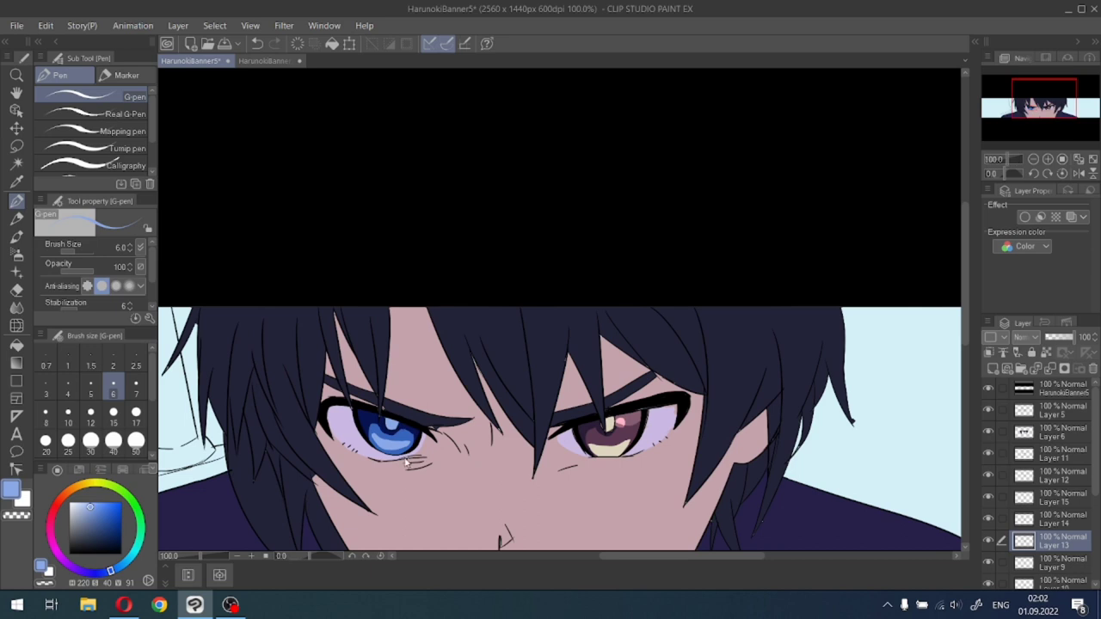
scroll(406, 462, "up", 1)
scroll(703, 447, "up", 1)
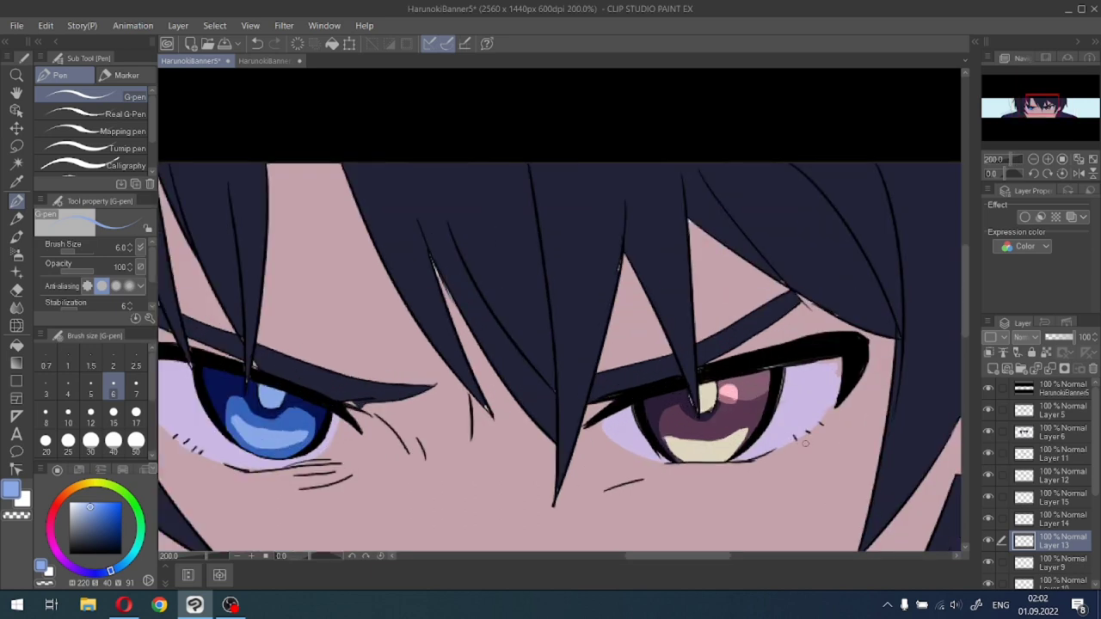
Check Layer 13 by toggling it, sample the dark eye's plum iris colour, and repaint the lower edge of its cream crescent.
left_click(988, 540)
left_click(989, 540)
left_click(989, 540)
left_click(988, 540)
scroll(765, 483, "up", 2)
left_click(663, 366, "alt")
mouse_move(592, 437)
left_mouse_down()
mouse_move(654, 444)
mouse_move(718, 410)
mouse_move(668, 446)
left_mouse_up()
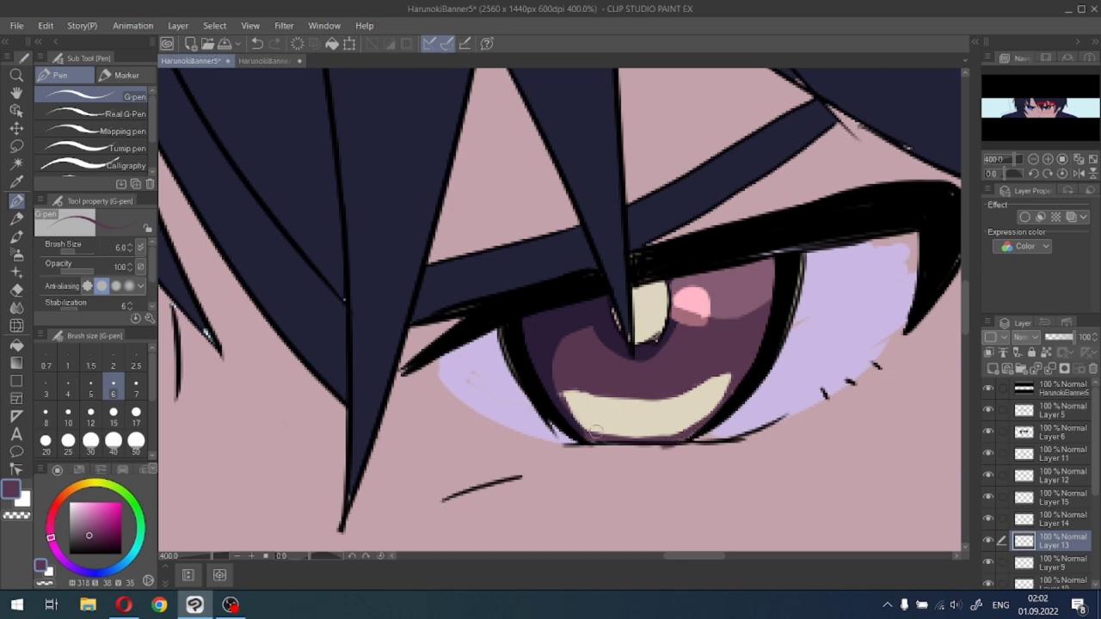
key("ctrl+z")
key("ctrl+z")
mouse_move(670, 440)
left_mouse_down()
mouse_move(707, 419)
mouse_move(681, 435)
left_mouse_up()
Trim the underside of the cream crescent with further plum G-pen strokes and compare it with the blue eye.
scroll(577, 434, "down", 4)
scroll(594, 439, "up", 4)
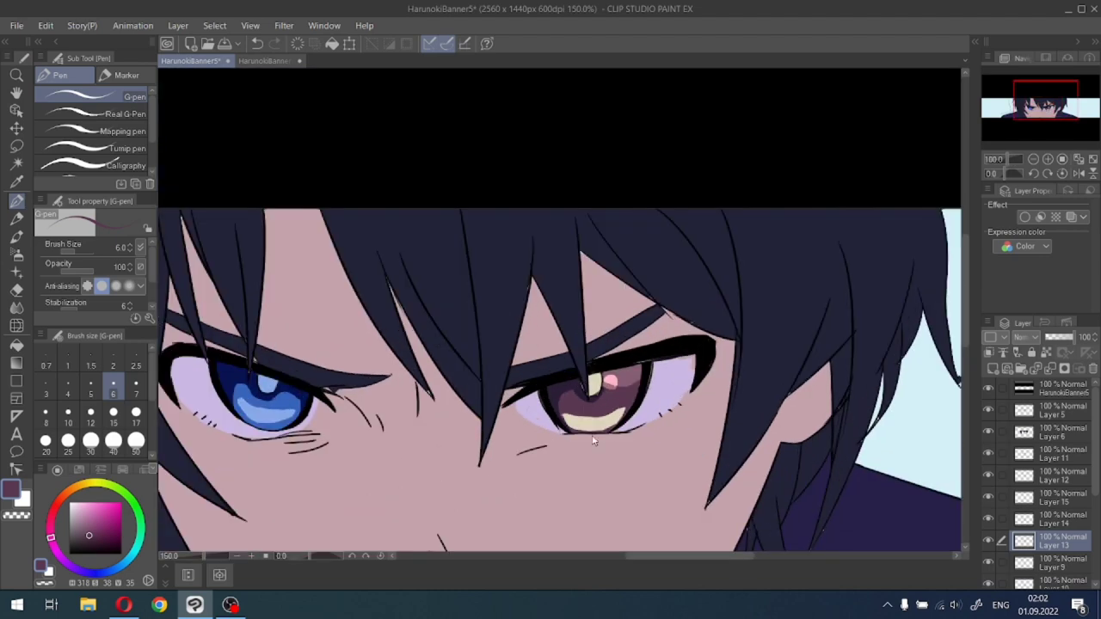
scroll(593, 422, "up", 2)
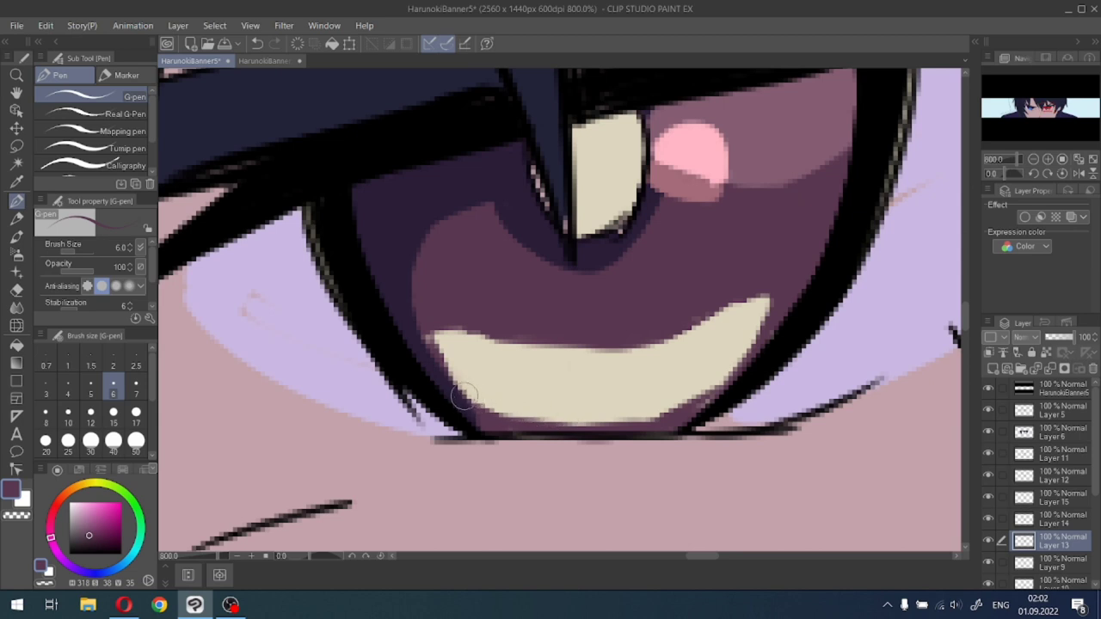
mouse_move(486, 410)
left_mouse_down()
mouse_move(668, 424)
mouse_move(640, 428)
mouse_move(690, 405)
mouse_move(622, 427)
mouse_move(743, 364)
mouse_move(690, 407)
mouse_move(659, 415)
mouse_move(712, 395)
mouse_move(726, 364)
left_mouse_up()
scroll(726, 364, "down", 8)
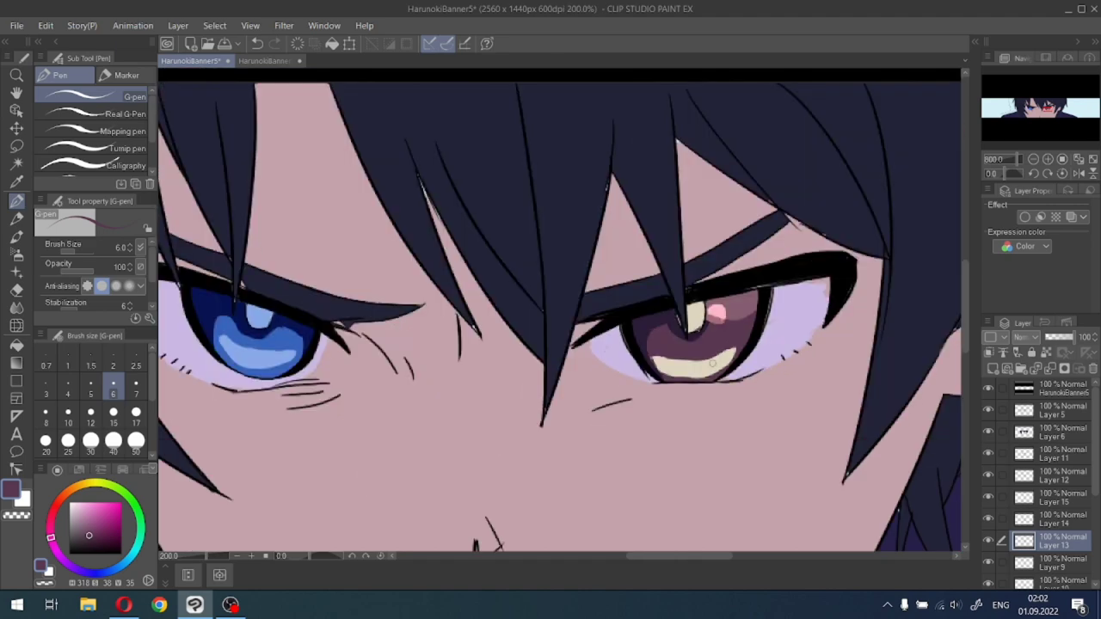
scroll(693, 370, "up", 8)
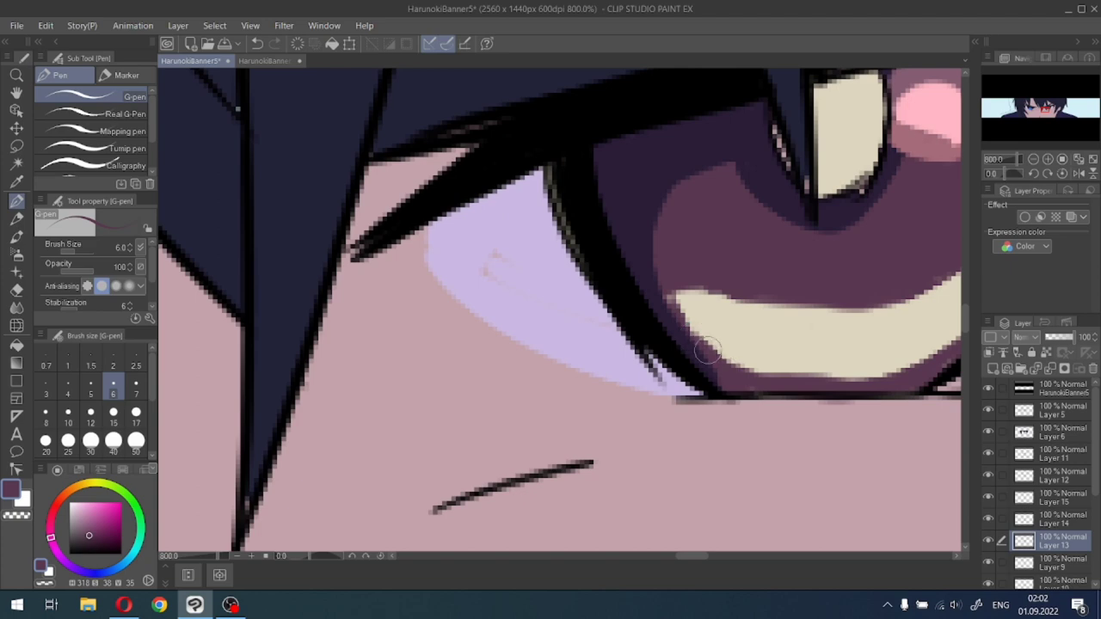
scroll(724, 367, "down", 9)
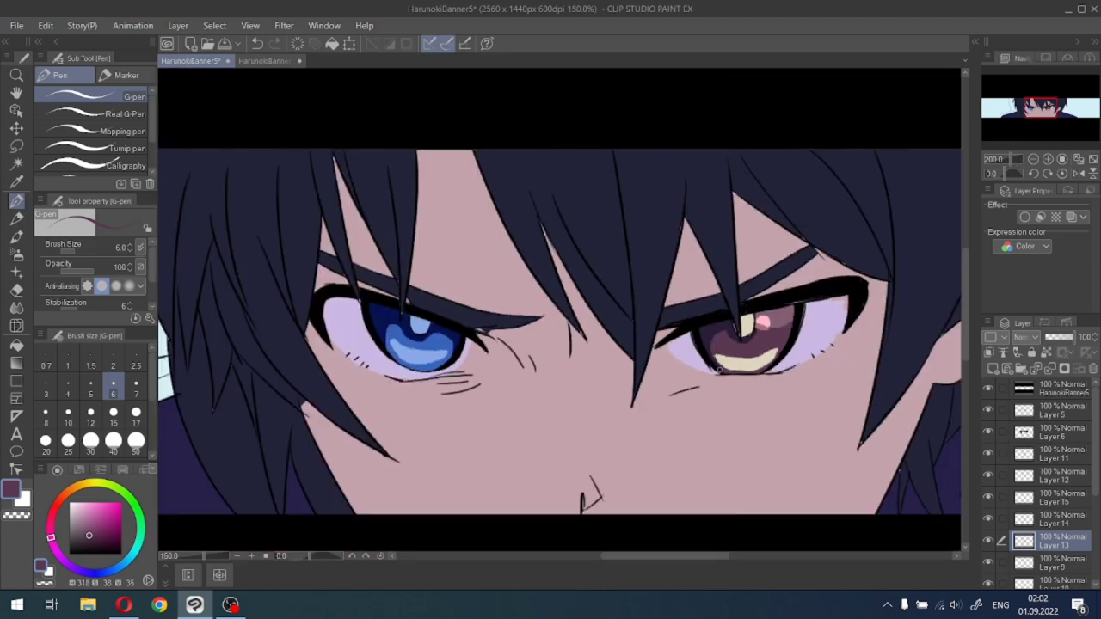
scroll(395, 219, "up", 2)
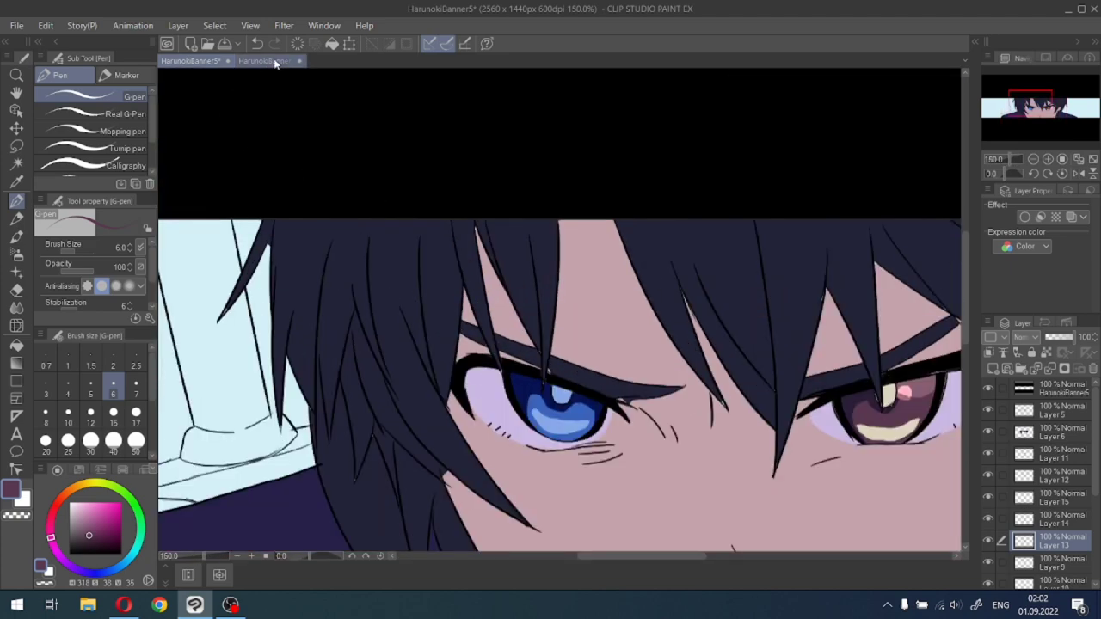
Sample the white of the iris highlight in the HarunokiBanner5.png reference and return to the HarunokiBanner5 drawing.
left_click(275, 62)
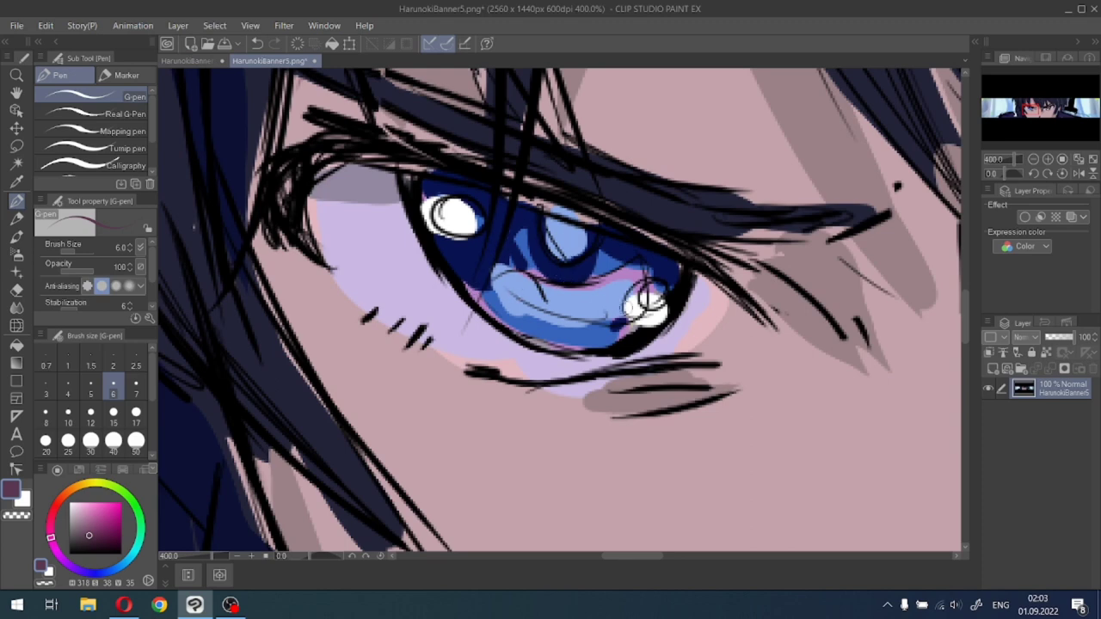
left_click(645, 303, "alt")
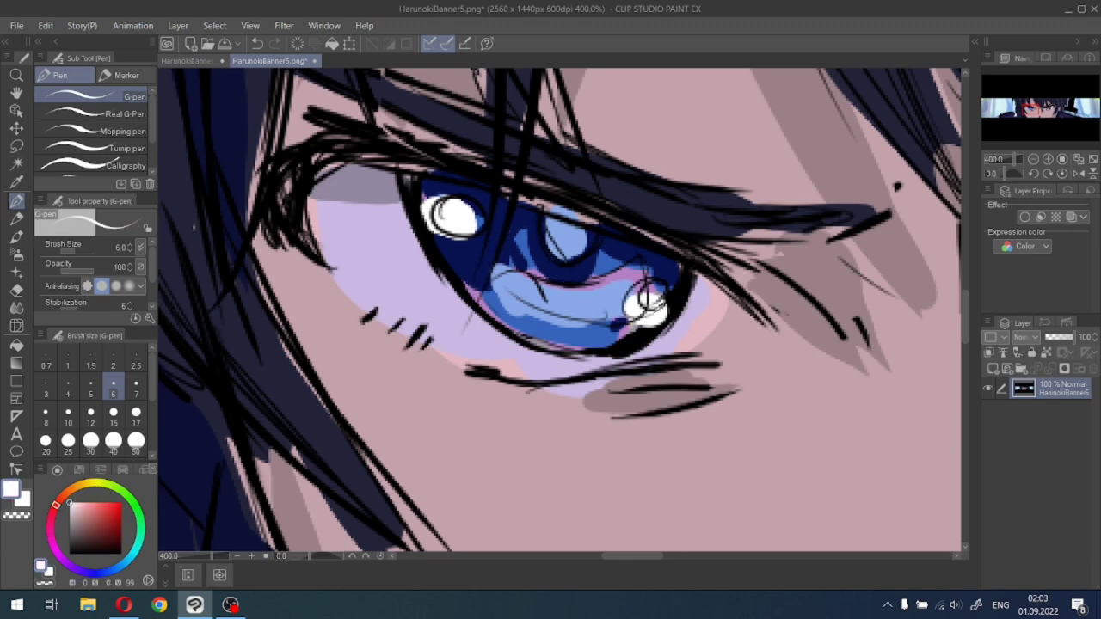
left_click(191, 61)
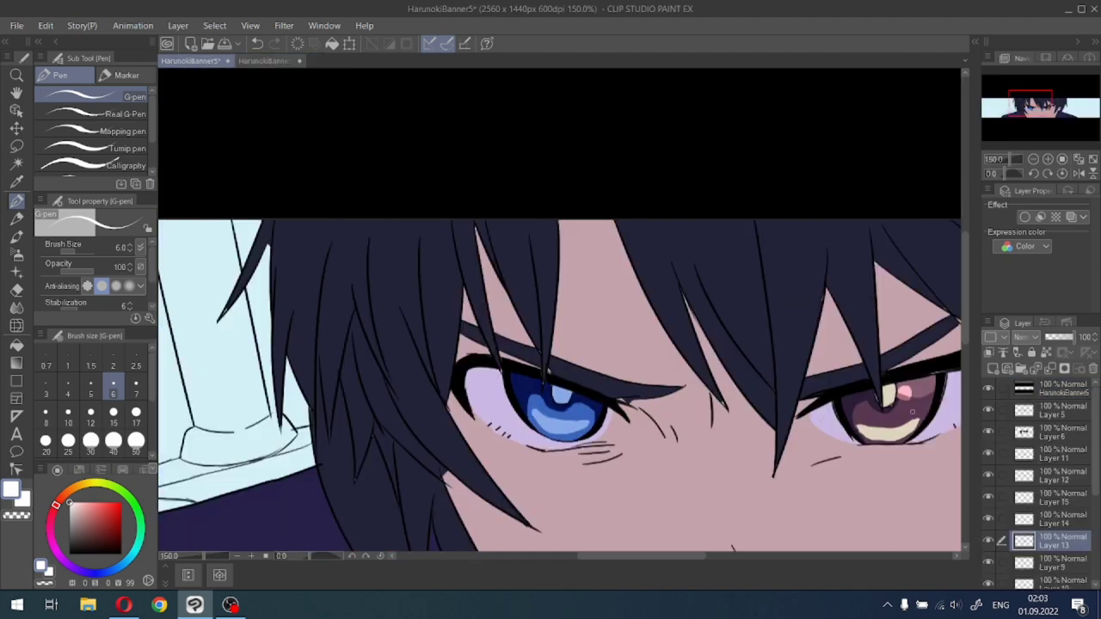
Check Layer 6 by toggling it, add a new layer directly above Layer 11, and bring up the HarunokiBanner5.png reference.
mouse_move(1044, 104)
left_mouse_down()
mouse_move(1057, 111)
mouse_move(1045, 118)
left_mouse_up()
scroll(1054, 121, "down", 1)
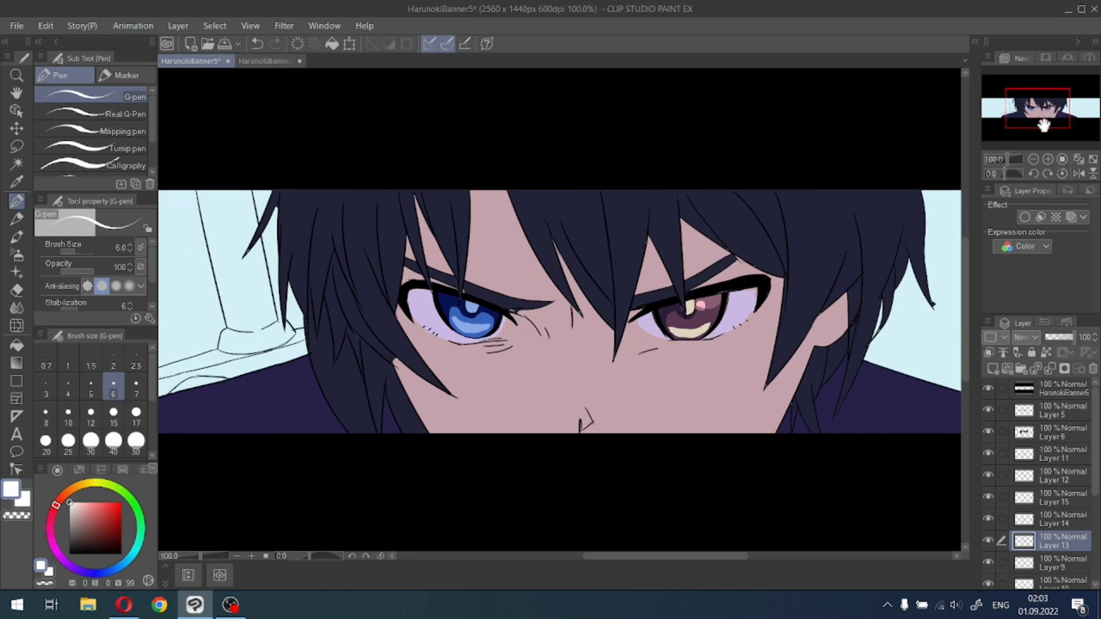
left_click(989, 434)
left_click(988, 434)
left_click(1021, 454)
left_click(994, 369)
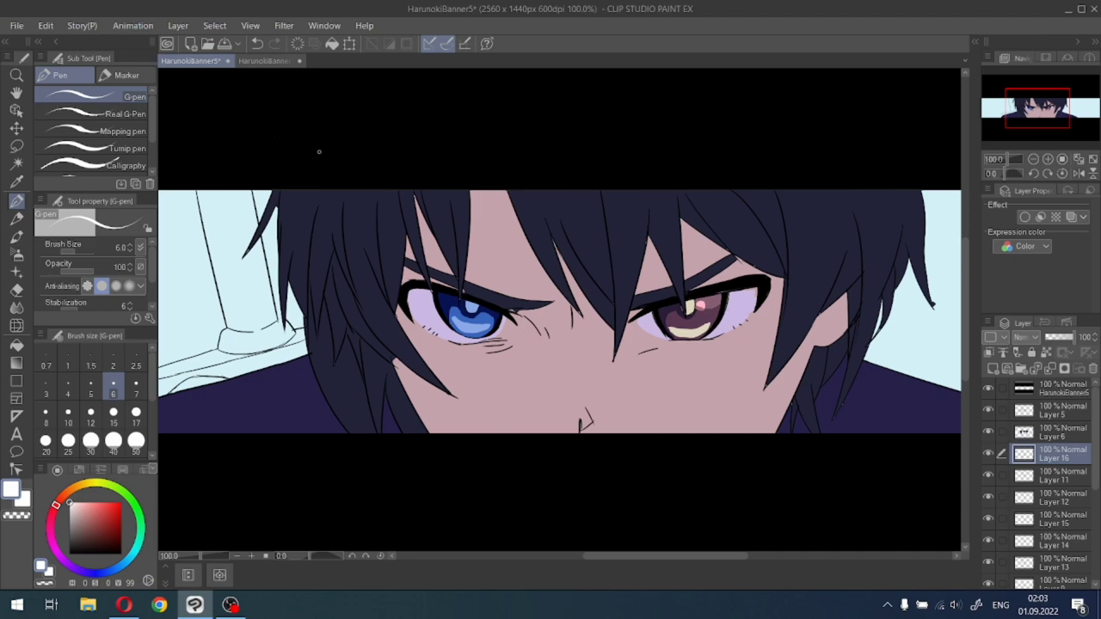
left_click(267, 61)
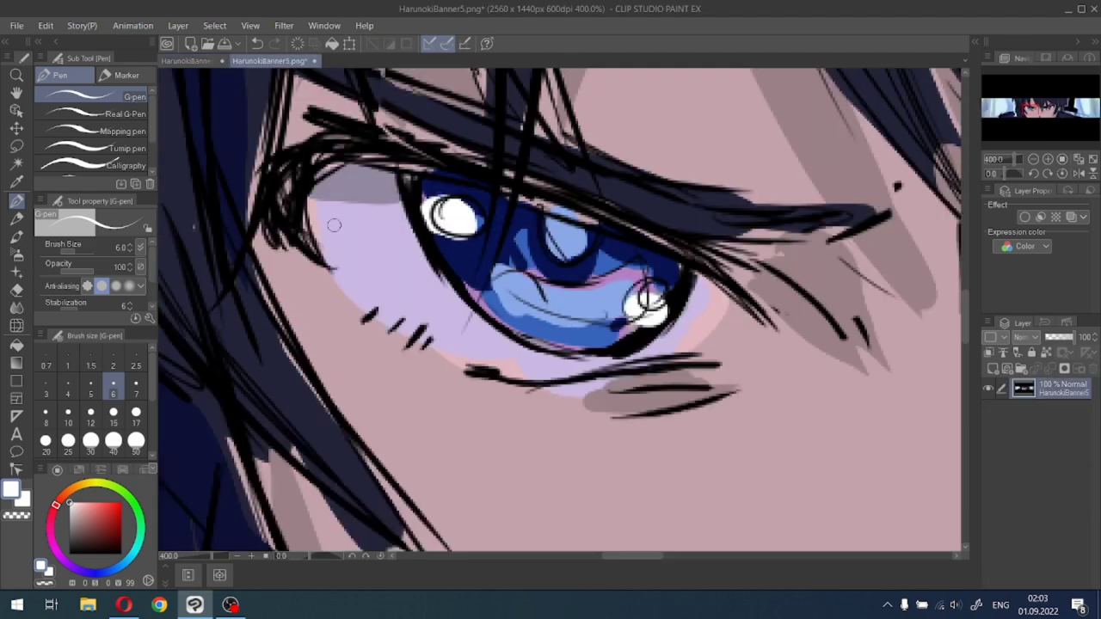
Sample the reference's muted skin-shadow colour and fill the skin gap between the bangs above the blue eye with it on Layer 16.
left_click(806, 117, "alt")
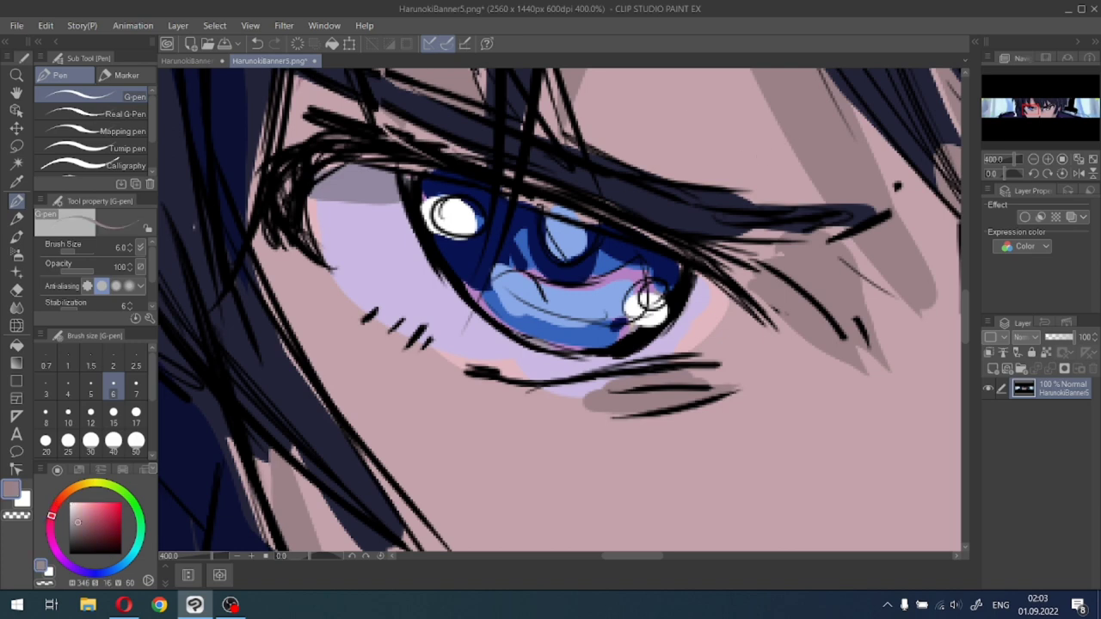
left_click(191, 62)
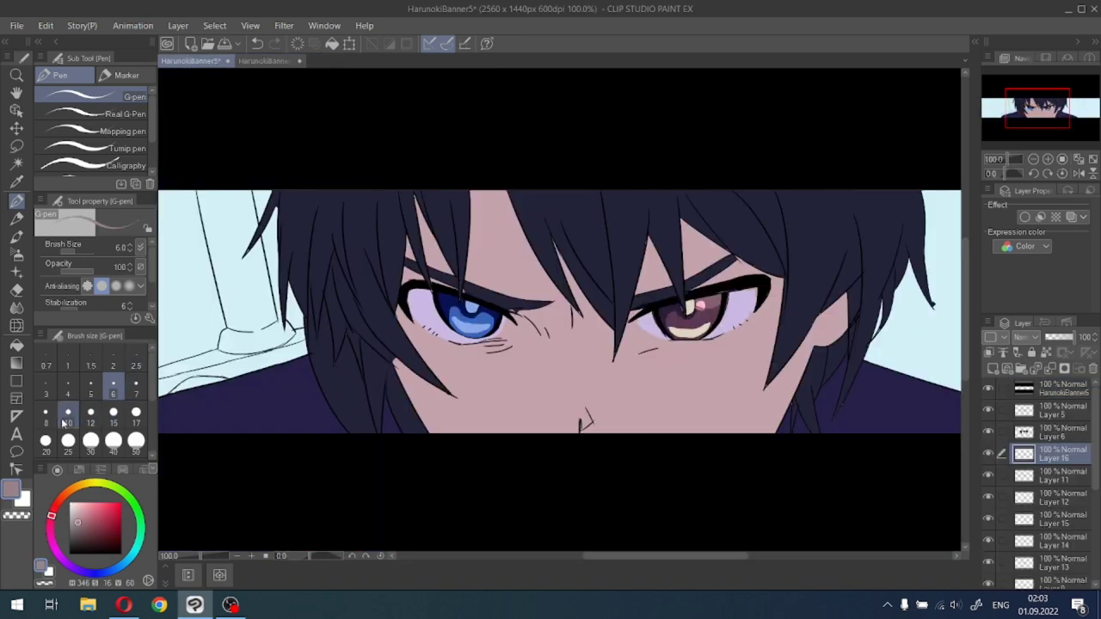
left_click(90, 415)
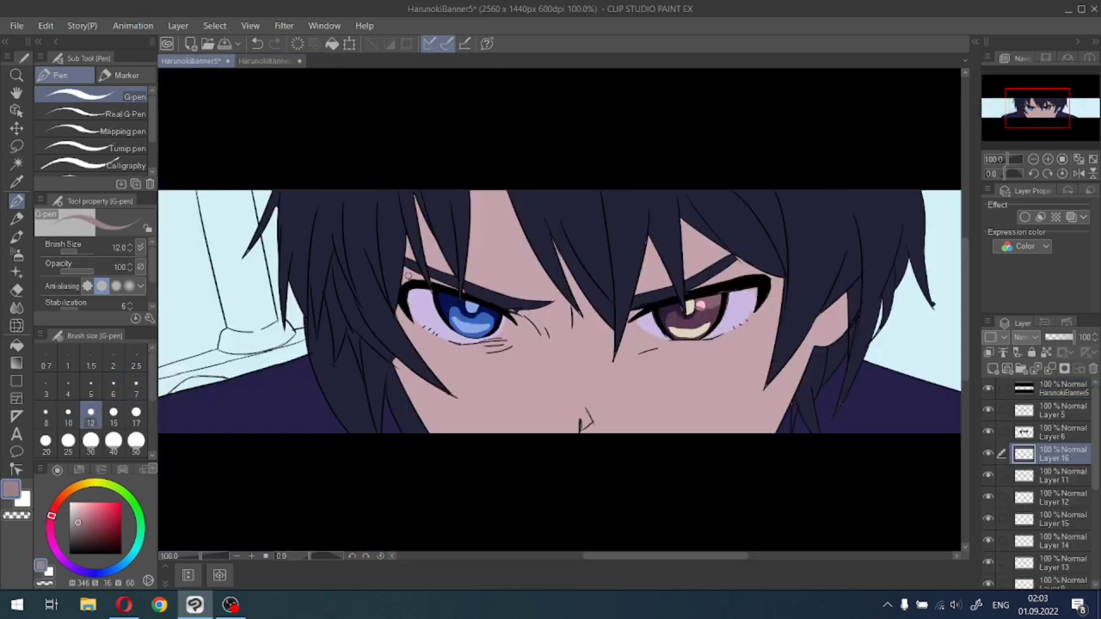
left_click(16, 164)
left_click(436, 256)
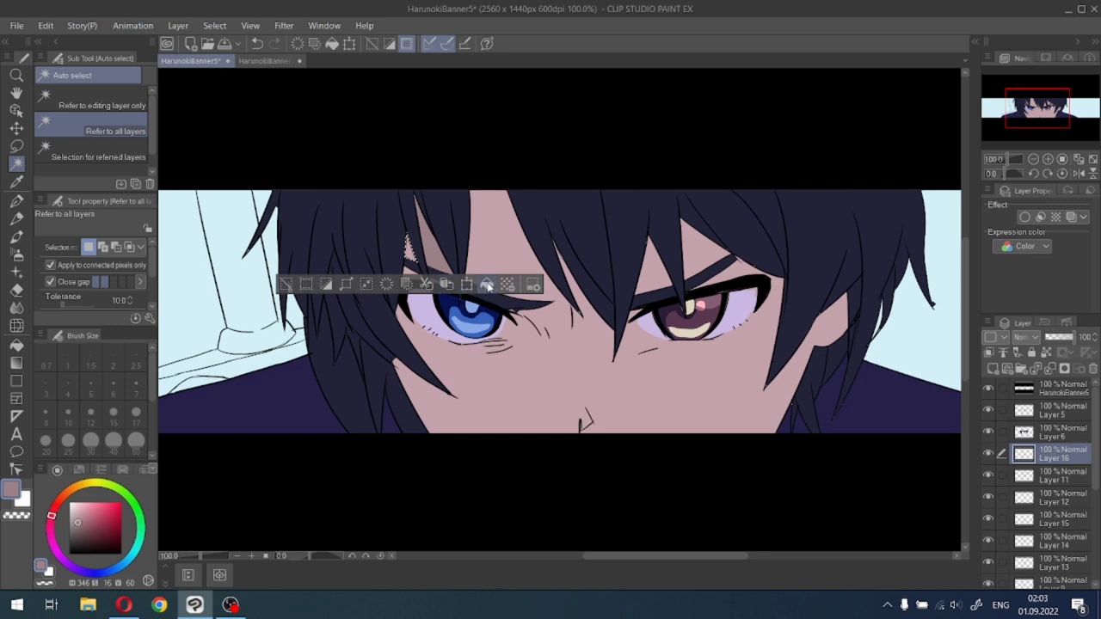
left_click(287, 284)
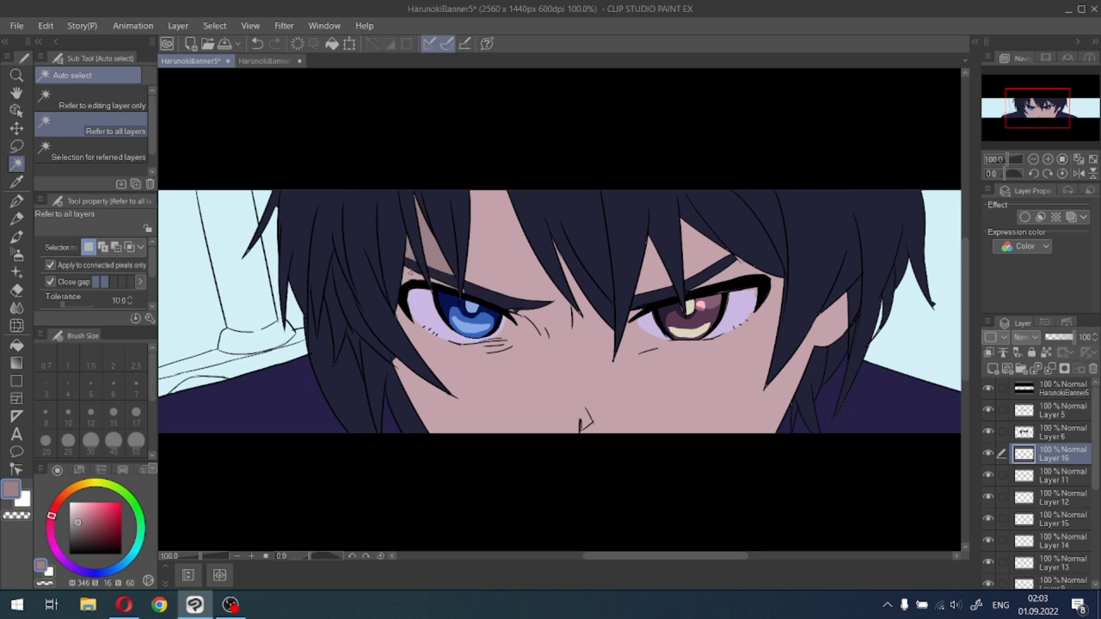
Fill the thin strip of skin between the blue eye's eyebrow and upper lash with the shadow colour and deselect.
left_click(413, 277)
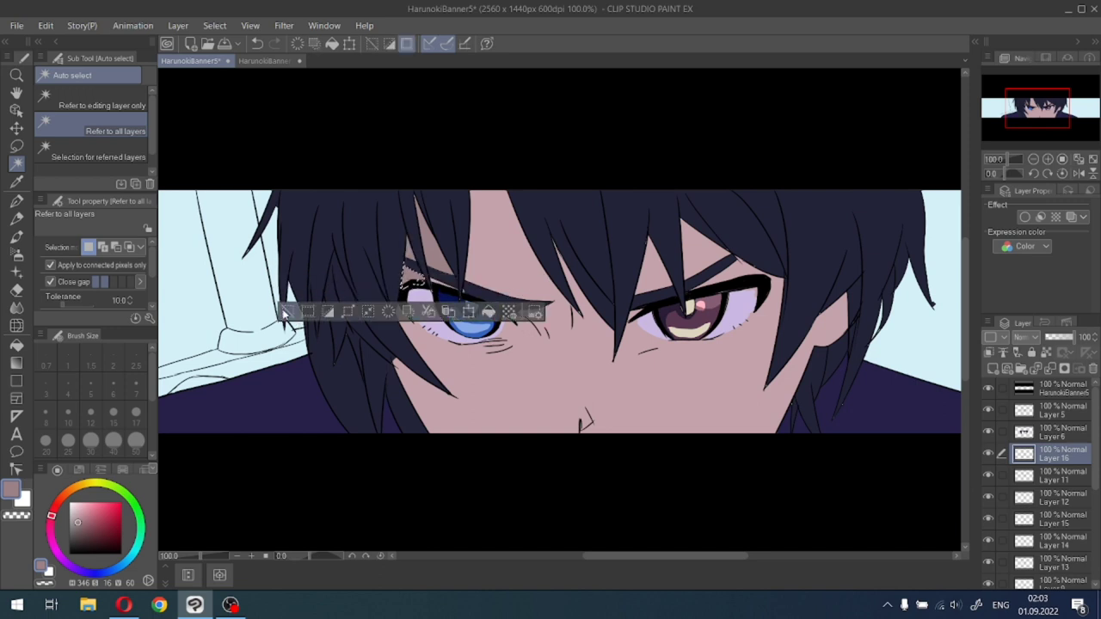
scroll(474, 293, "up", 5)
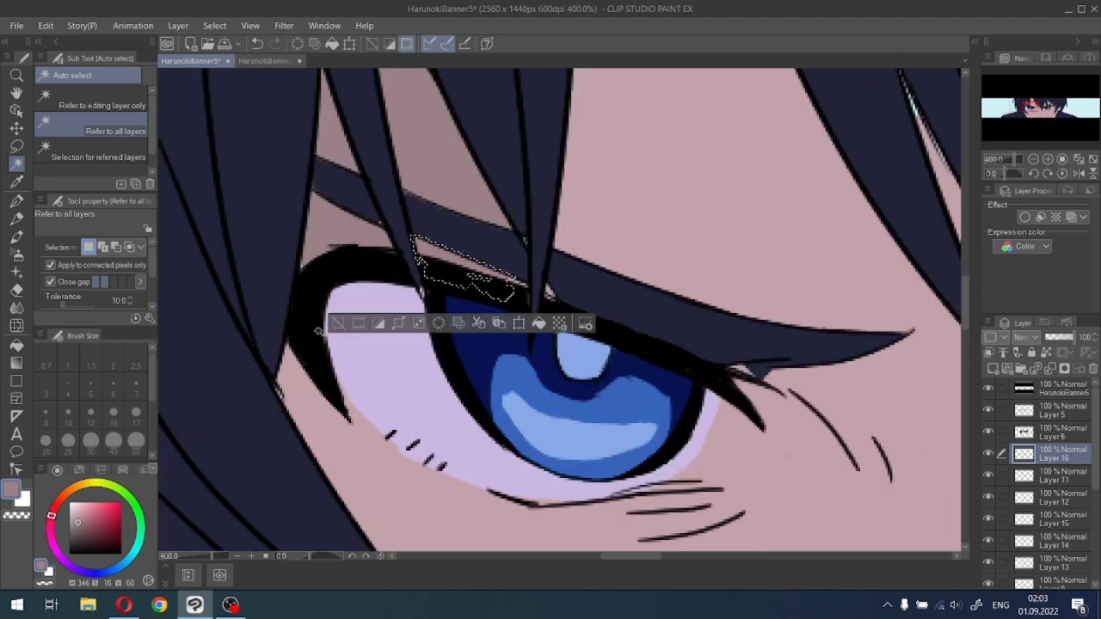
scroll(318, 331, "down", 5)
key("ctrl+d")
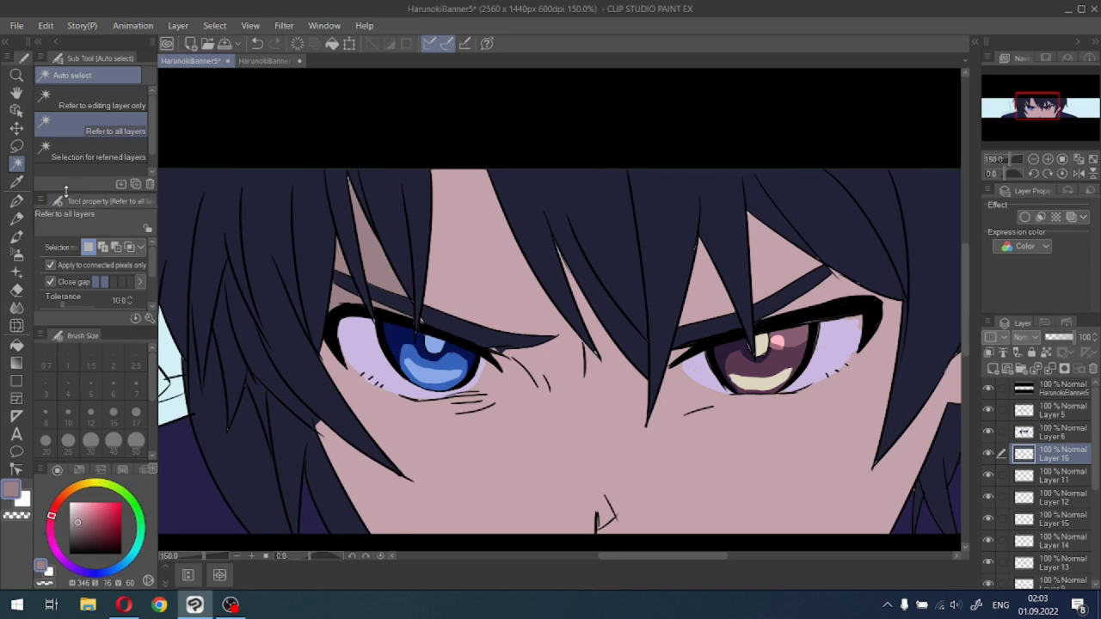
Switch to the G-pen and restack Layer 6 and Layer 16 between Layers 14 and 13, with Layer 16 beneath Layer 6.
left_click(17, 201)
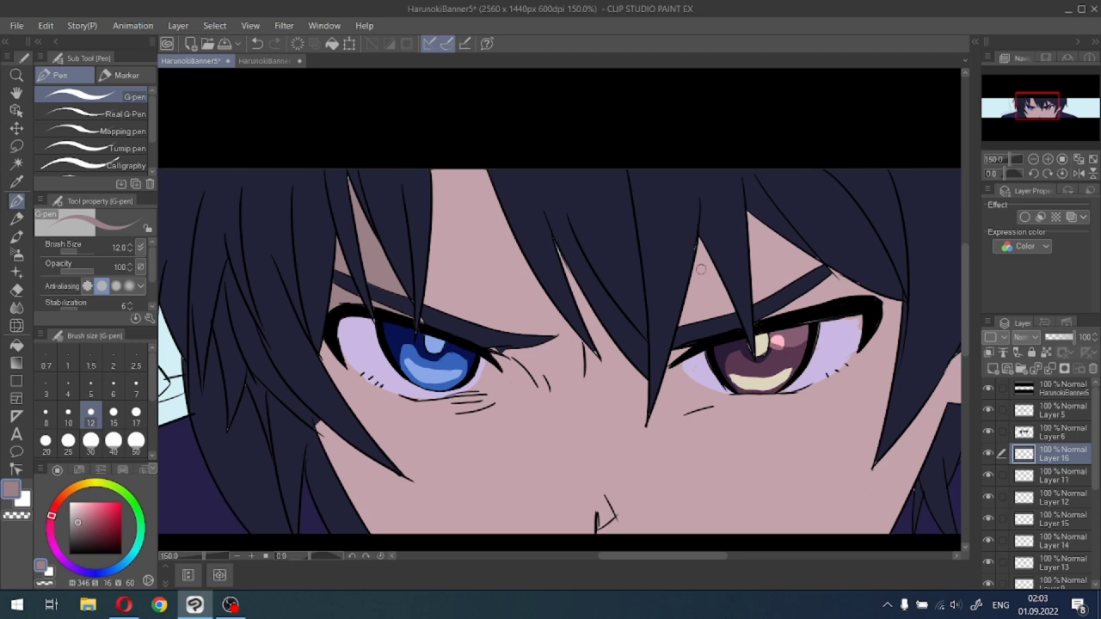
left_click_drag(675, 327, 717, 262)
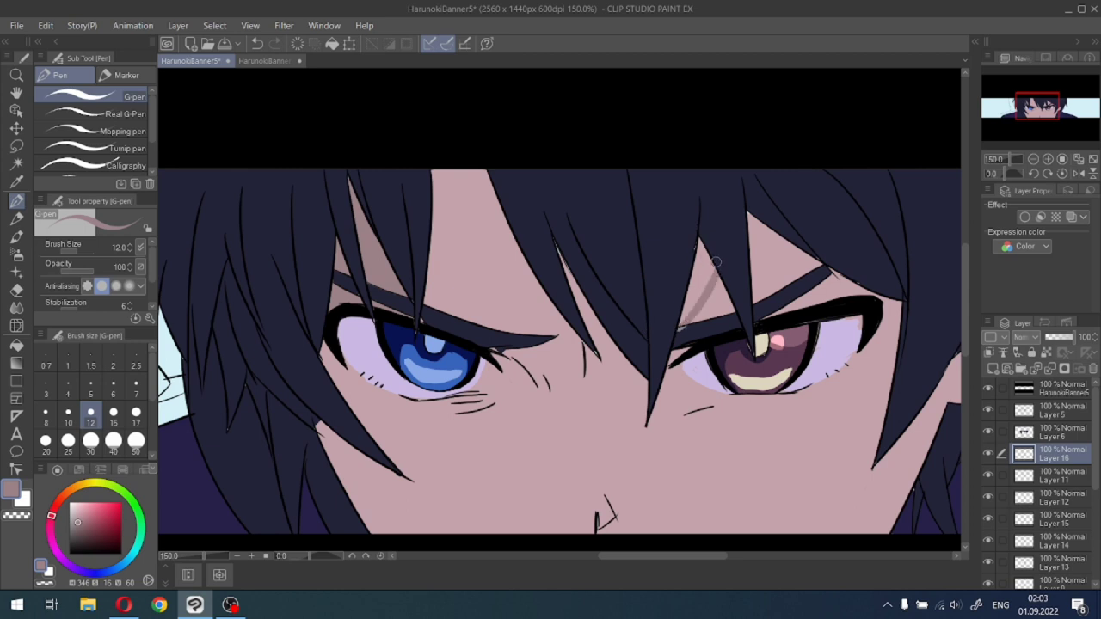
key("ctrl+z")
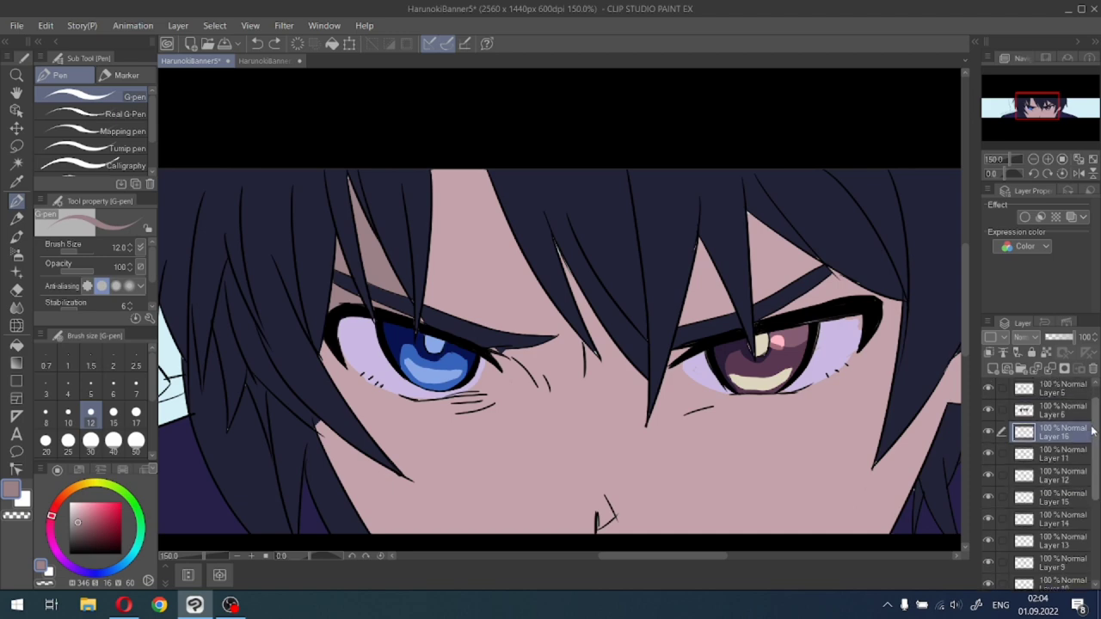
scroll(1040, 414, "down", 1)
left_click_drag(1022, 413, 1023, 532)
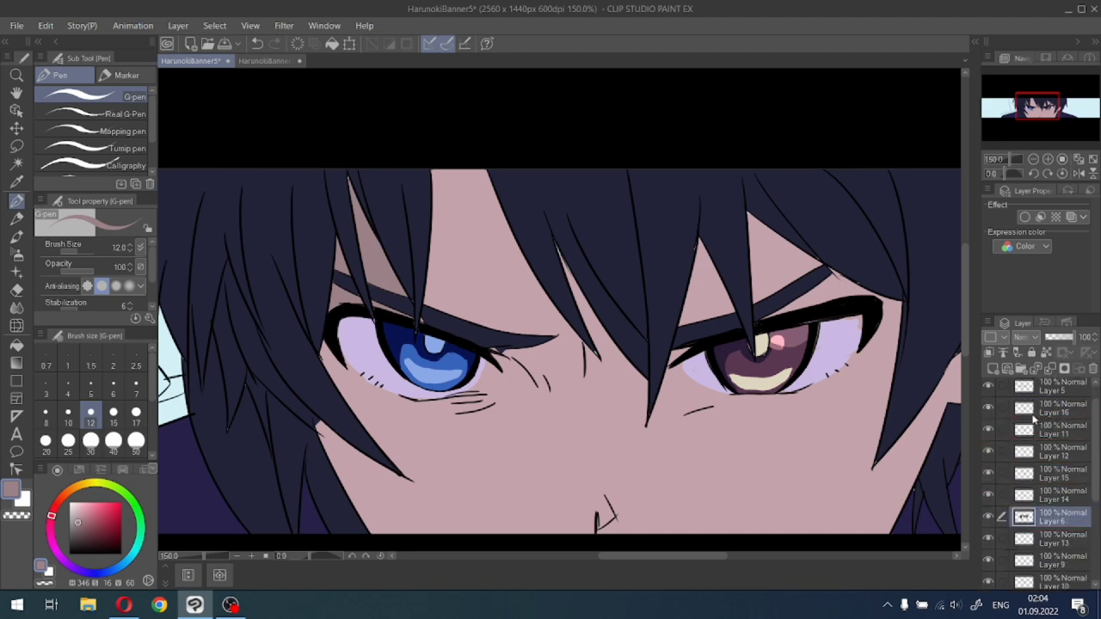
left_click(988, 408)
left_click(988, 409)
left_click_drag(1018, 418, 1035, 527)
left_click_drag(705, 248, 684, 324)
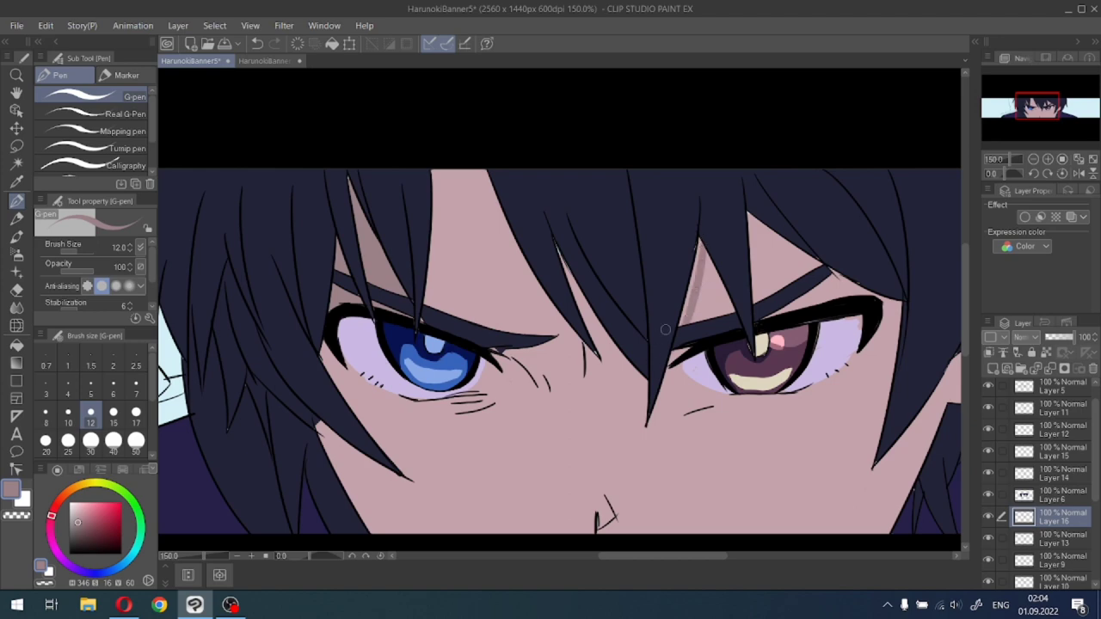
key("ctrl+z")
left_click_drag(704, 244, 683, 323)
key("ctrl+z")
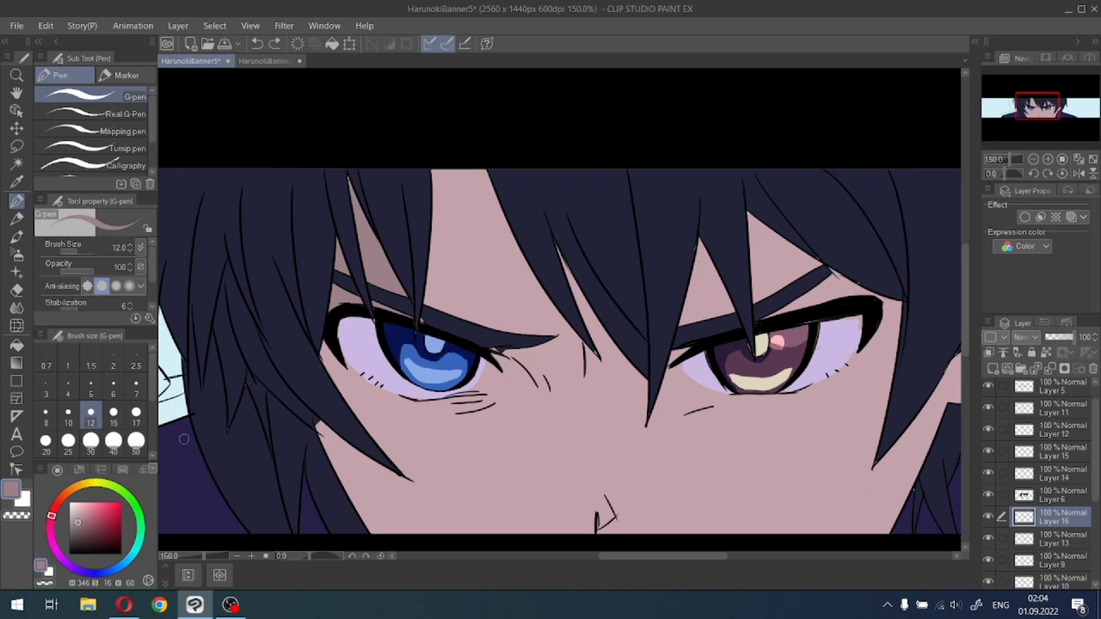
Set the brush size to 17 and paint skin shadows along the bang edges in both gaps above the dark eye's brow.
left_click(136, 412)
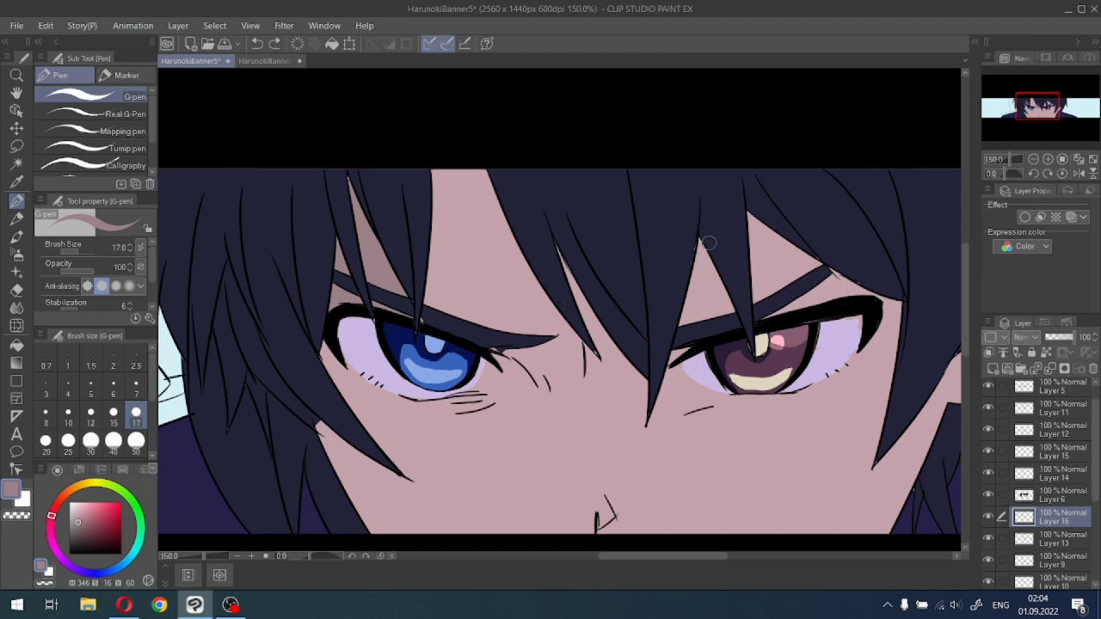
left_click_drag(707, 245, 673, 321)
key("ctrl+z")
mouse_move(709, 240)
left_mouse_down()
mouse_move(683, 322)
mouse_move(701, 235)
mouse_move(682, 306)
left_mouse_up()
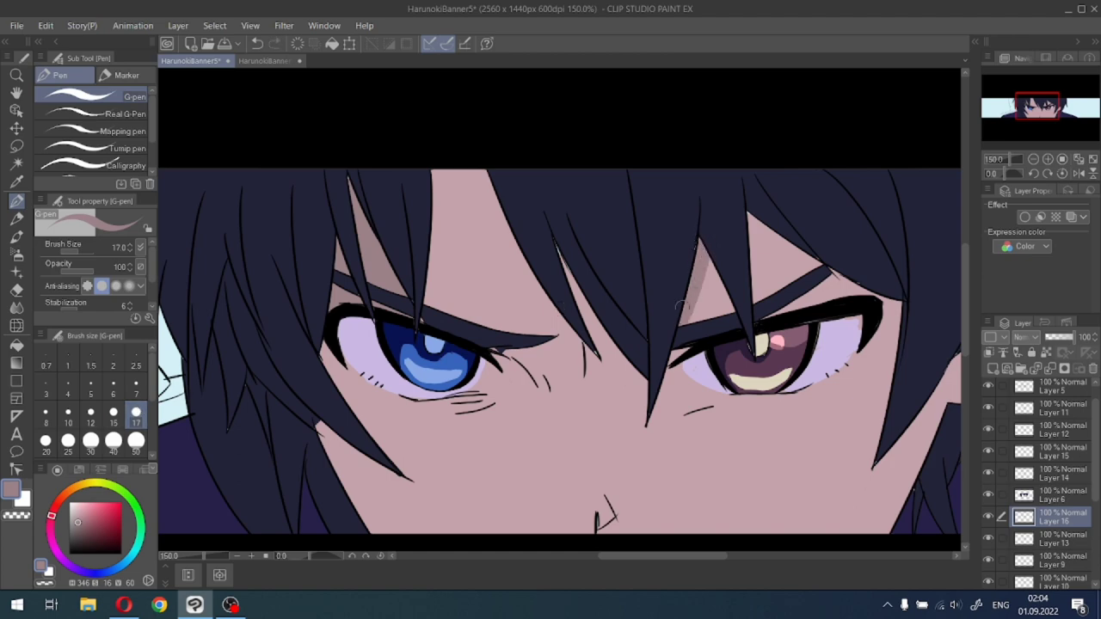
left_click_drag(709, 246, 679, 325)
mouse_move(744, 211)
left_mouse_down()
mouse_move(747, 261)
mouse_move(733, 271)
mouse_move(750, 206)
mouse_move(751, 289)
left_mouse_up()
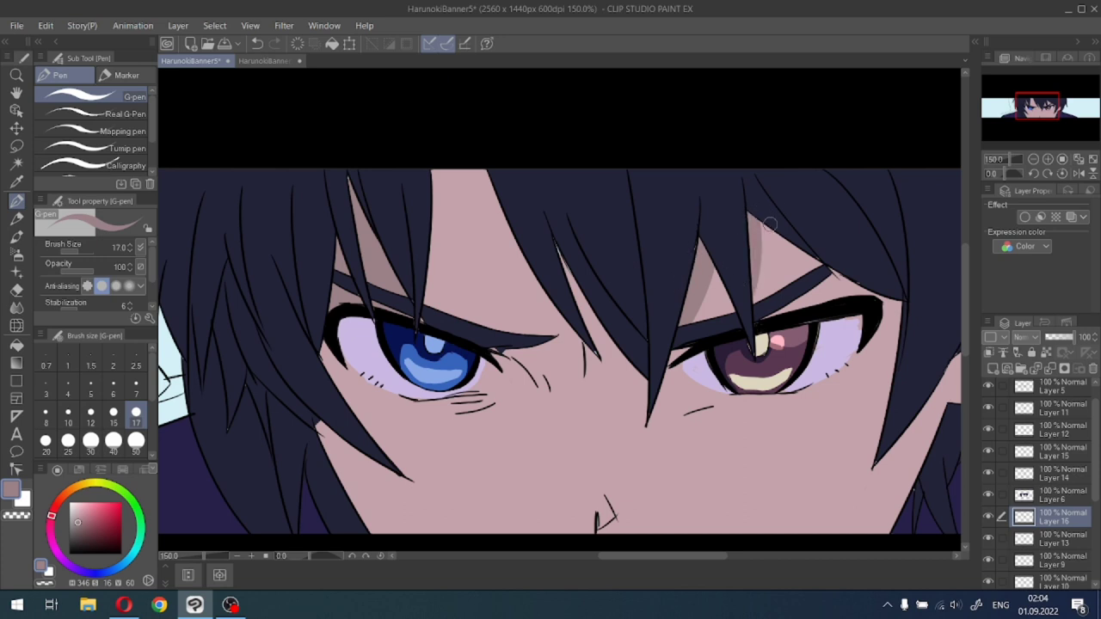
mouse_move(754, 214)
left_mouse_down()
mouse_move(802, 280)
mouse_move(757, 225)
mouse_move(811, 262)
left_mouse_up()
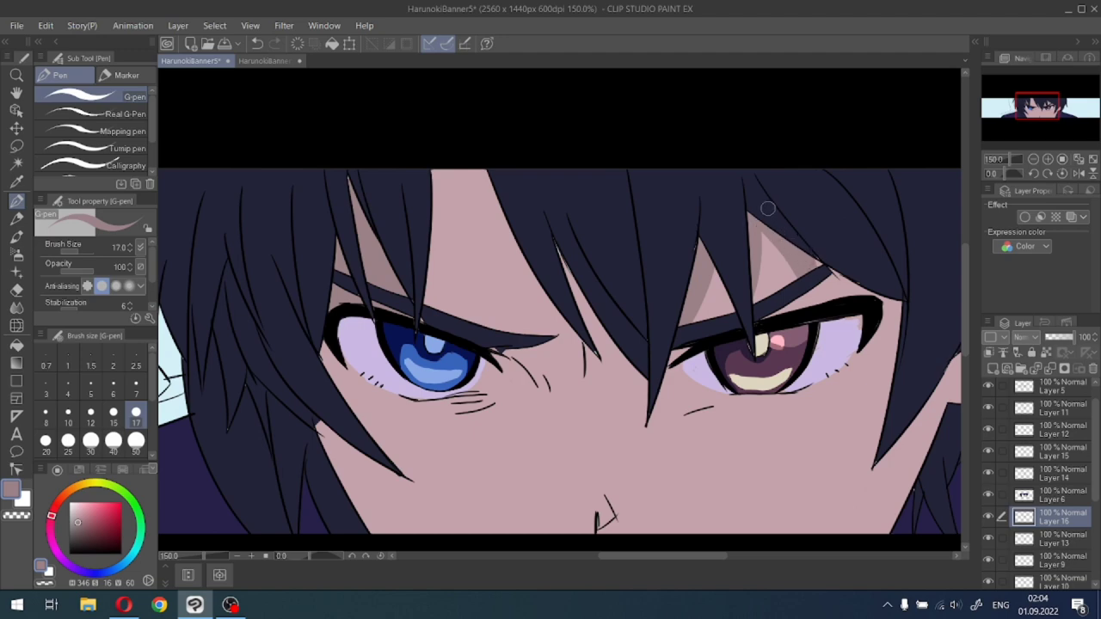
Paint a skin shadow beside the tip of the long hair strand at the dark eye's inner corner, redoing the stroke until it fits.
left_click_drag(689, 352, 653, 435)
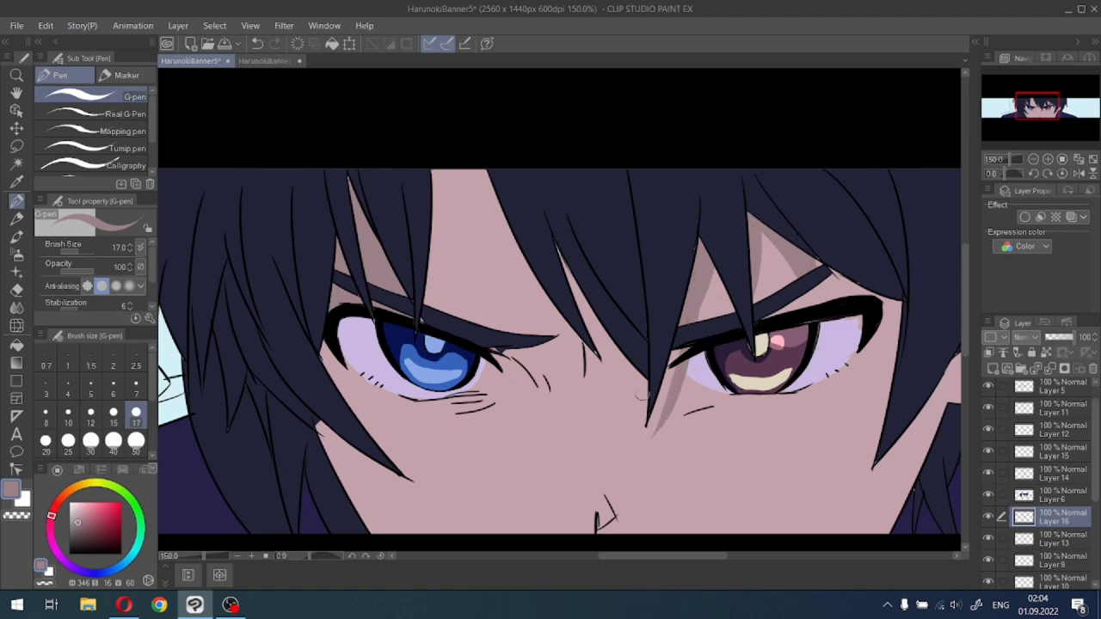
key("ctrl+z")
left_click_drag(689, 350, 645, 428)
left_click_drag(664, 389, 632, 448)
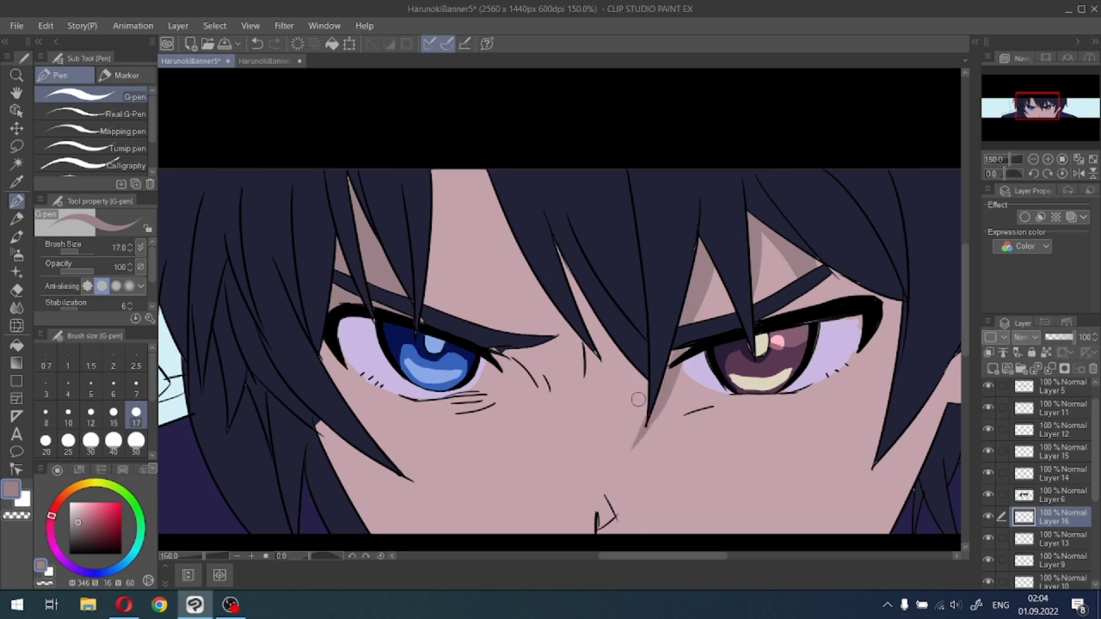
key("ctrl+z")
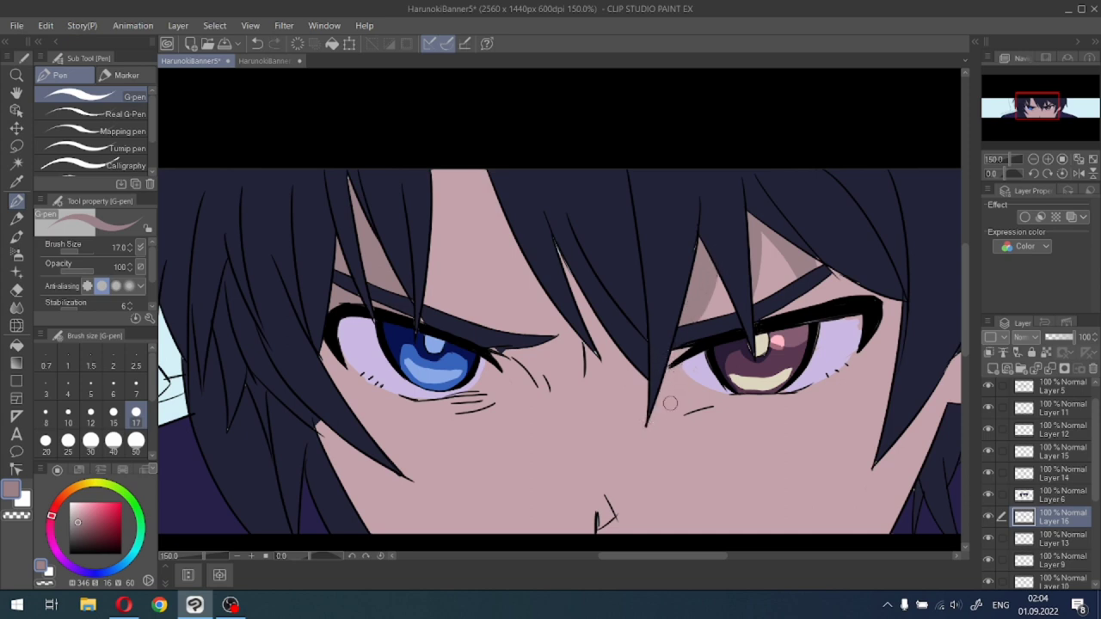
left_click_drag(683, 373, 658, 439)
key("ctrl+z")
mouse_move(683, 371)
left_mouse_down()
mouse_move(665, 403)
mouse_move(675, 350)
mouse_move(655, 431)
left_mouse_up()
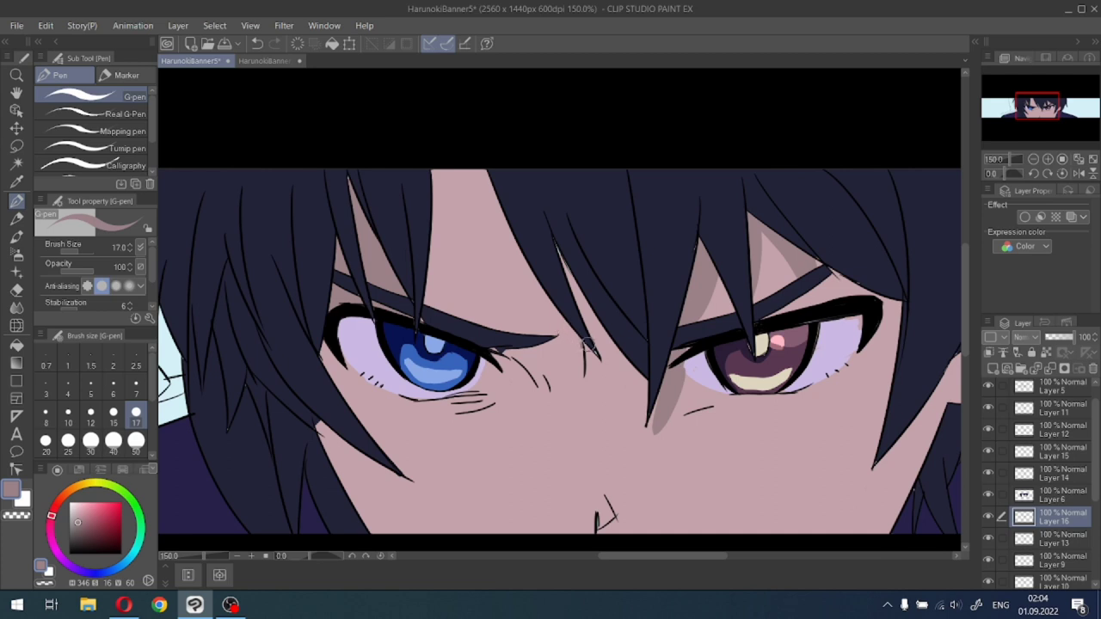
Paint a skin shadow along the narrow gap between the central bangs, running past the shorter strand's tip at the nose bridge.
left_click_drag(559, 248, 608, 376)
key("ctrl+z")
left_click_drag(559, 245, 635, 398)
mouse_move(595, 315)
left_mouse_down()
mouse_move(633, 399)
mouse_move(603, 284)
left_mouse_up()
key("ctrl+z")
left_click_drag(615, 349, 587, 295)
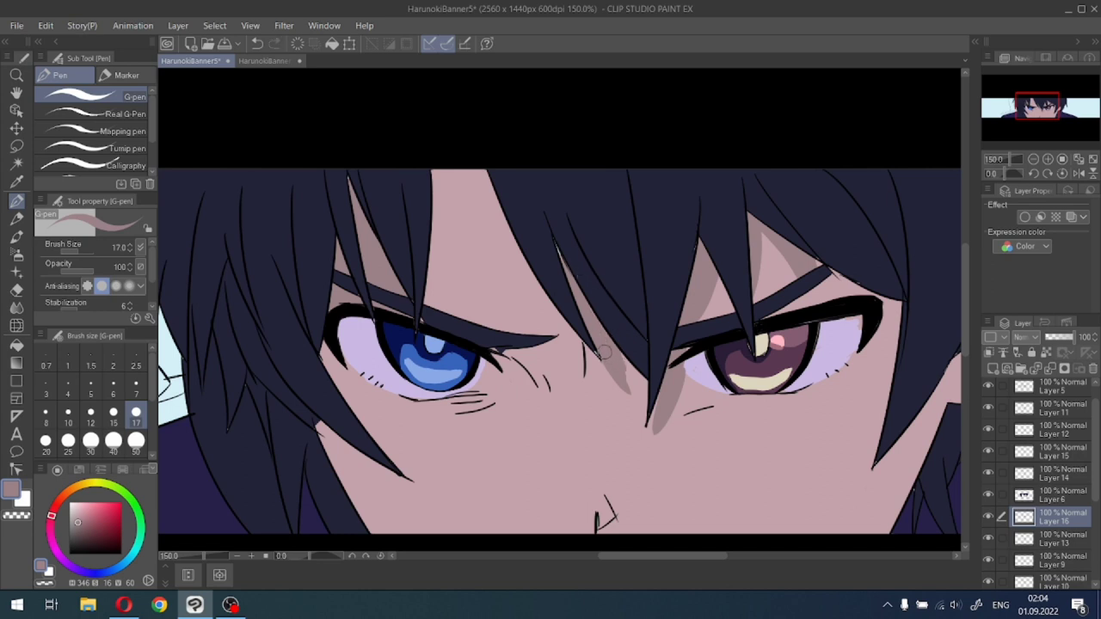
key("ctrl+z")
left_click_drag(624, 385, 574, 235)
key("ctrl+z")
left_click_drag(624, 379, 600, 266)
key("ctrl+z")
key("ctrl+z")
Paint a wide tapering shadow on the forehead along the central bang's edge, ending near the blue eye's inner brow.
left_click_drag(473, 177, 549, 330)
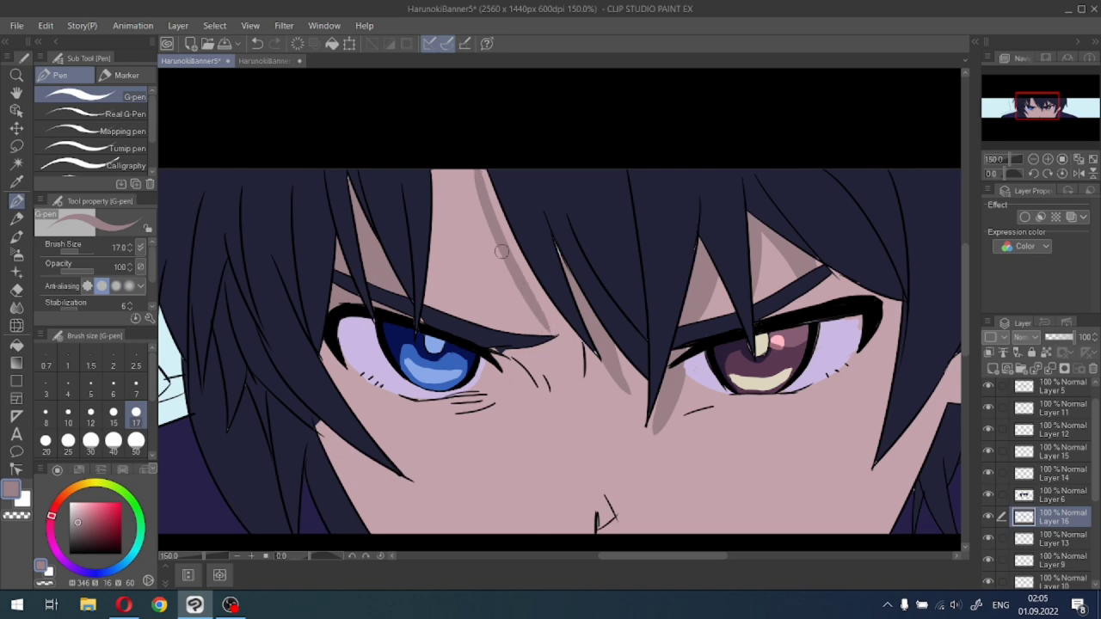
left_click_drag(501, 252, 547, 329)
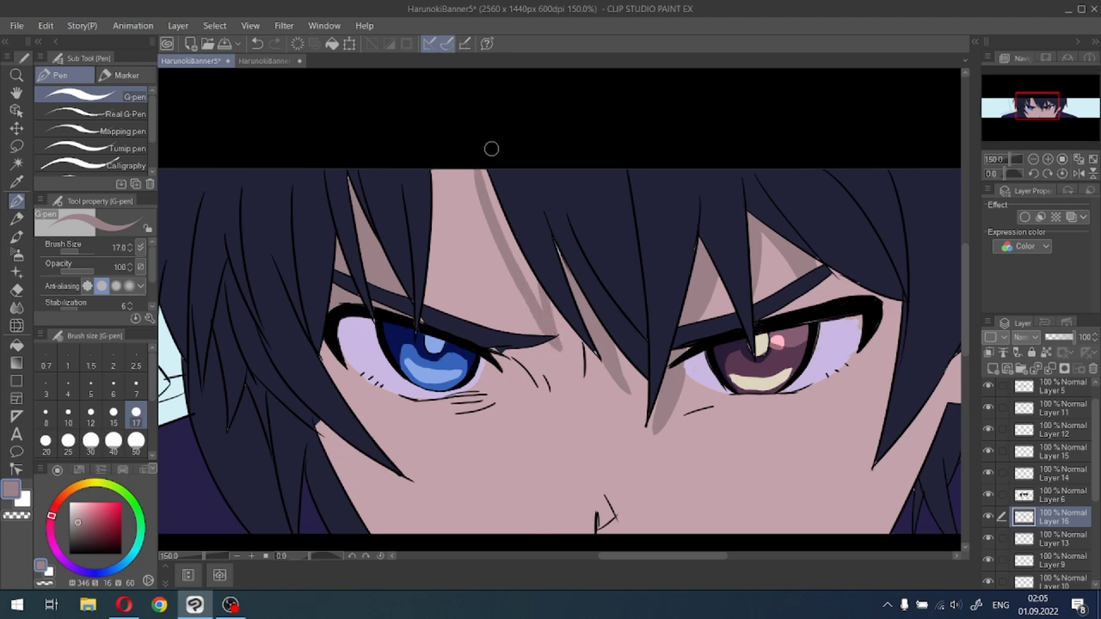
left_click_drag(492, 147, 544, 334)
mouse_move(483, 174)
left_mouse_down()
mouse_move(540, 312)
mouse_move(533, 291)
left_mouse_up()
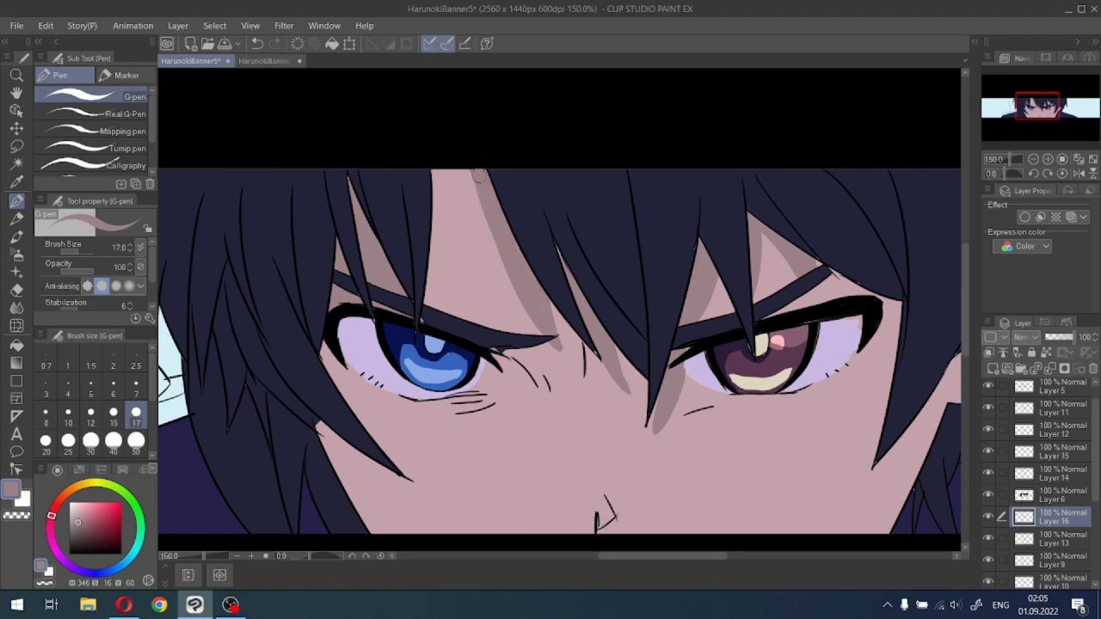
left_click_drag(471, 157, 533, 302)
left_click_drag(487, 202, 534, 314)
left_click_drag(479, 177, 533, 297)
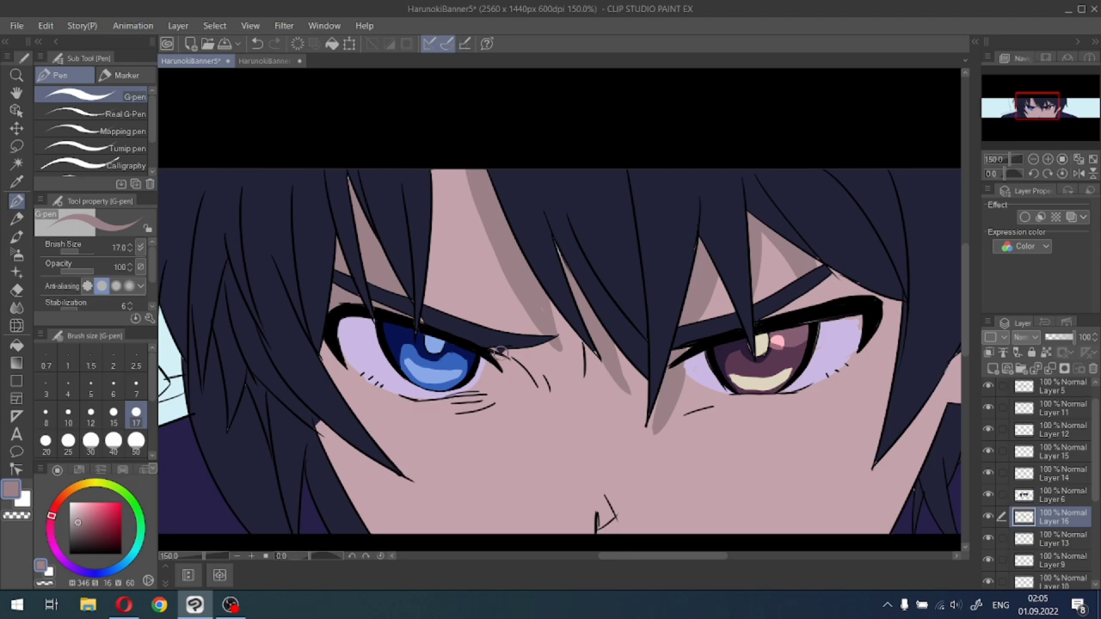
Shade the skin around the crease lines at the blue eye's inner corner and below the eye, undoing the last stroke.
mouse_move(509, 349)
left_mouse_down()
mouse_move(541, 388)
mouse_move(530, 370)
left_mouse_up()
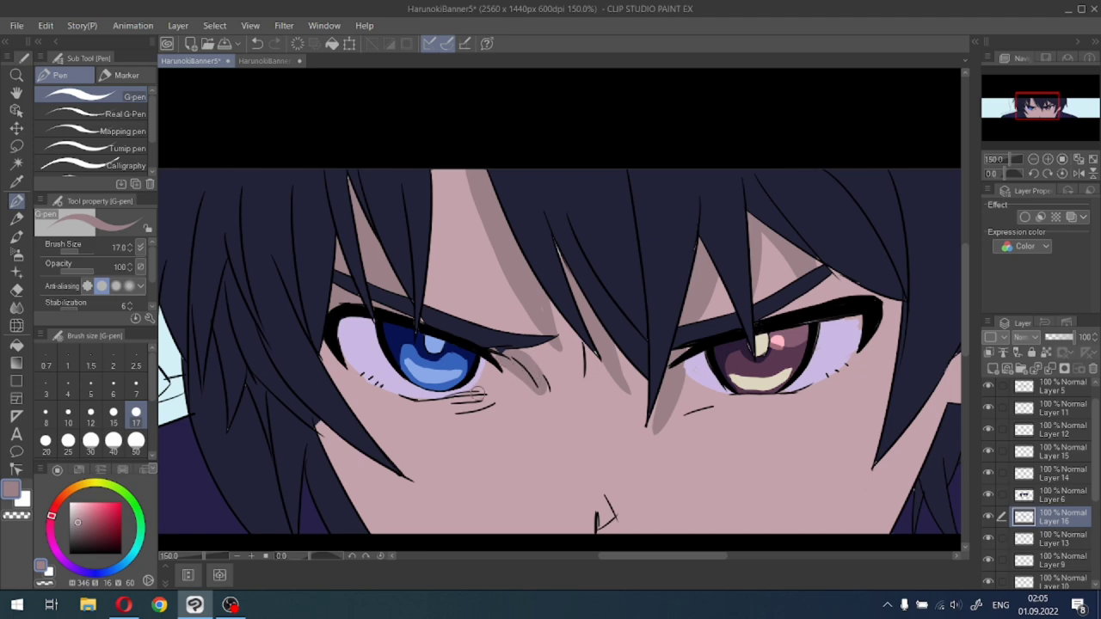
left_click_drag(478, 393, 456, 410)
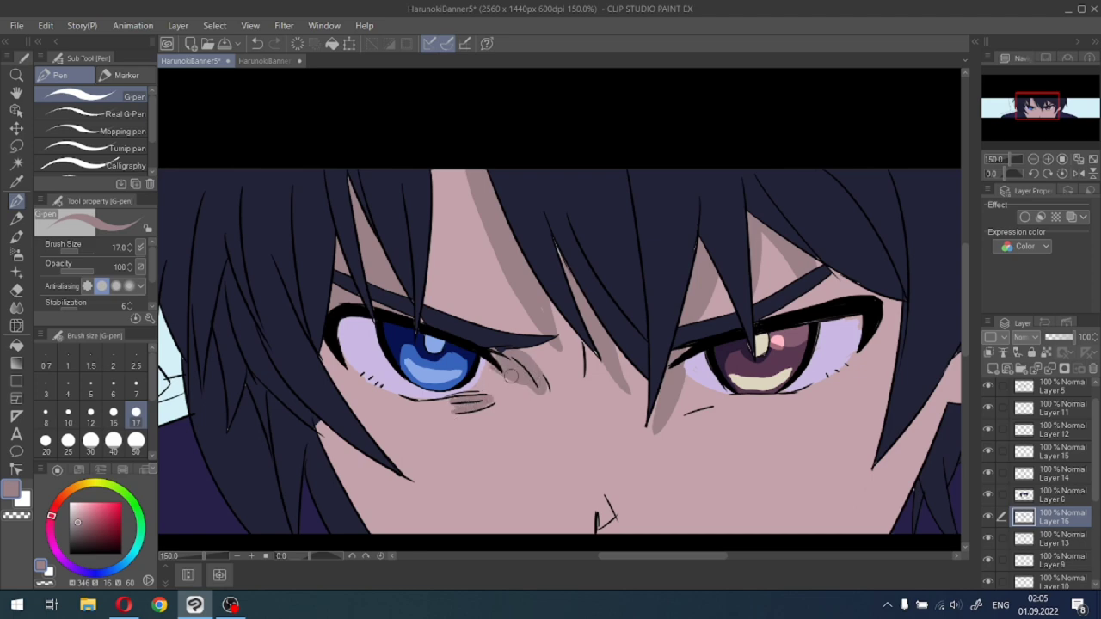
scroll(510, 371, "down", 1)
scroll(510, 370, "up", 2)
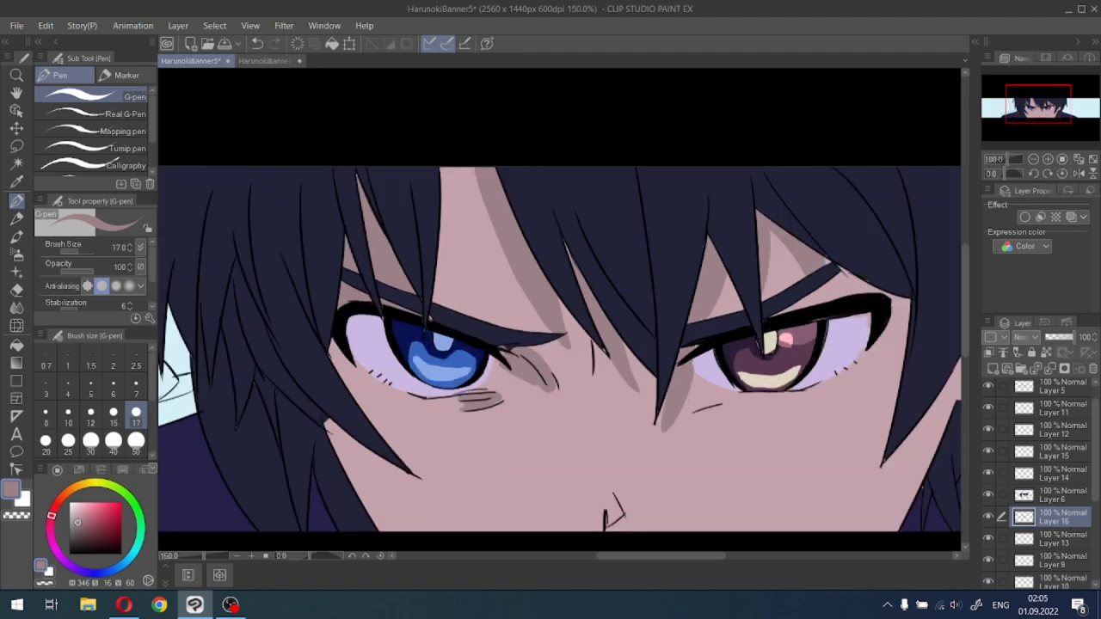
left_click_drag(511, 359, 557, 390)
mouse_move(500, 363)
left_mouse_down()
mouse_move(475, 392)
mouse_move(499, 372)
mouse_move(508, 374)
mouse_move(483, 403)
mouse_move(527, 381)
mouse_move(503, 409)
left_mouse_up()
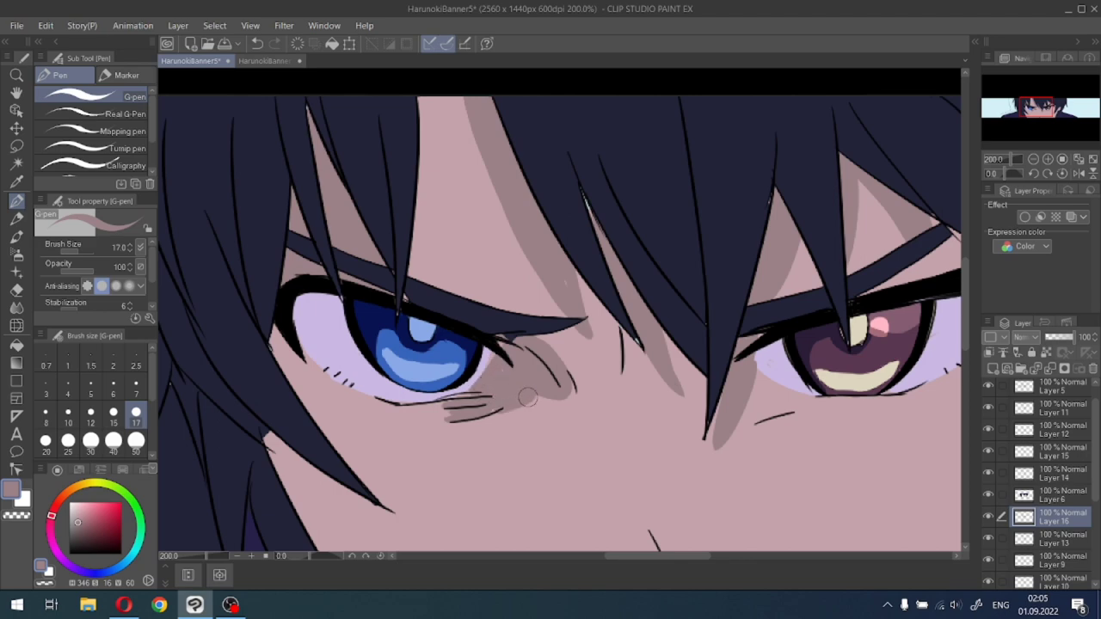
scroll(523, 405, "down", 4)
scroll(506, 500, "up", 3)
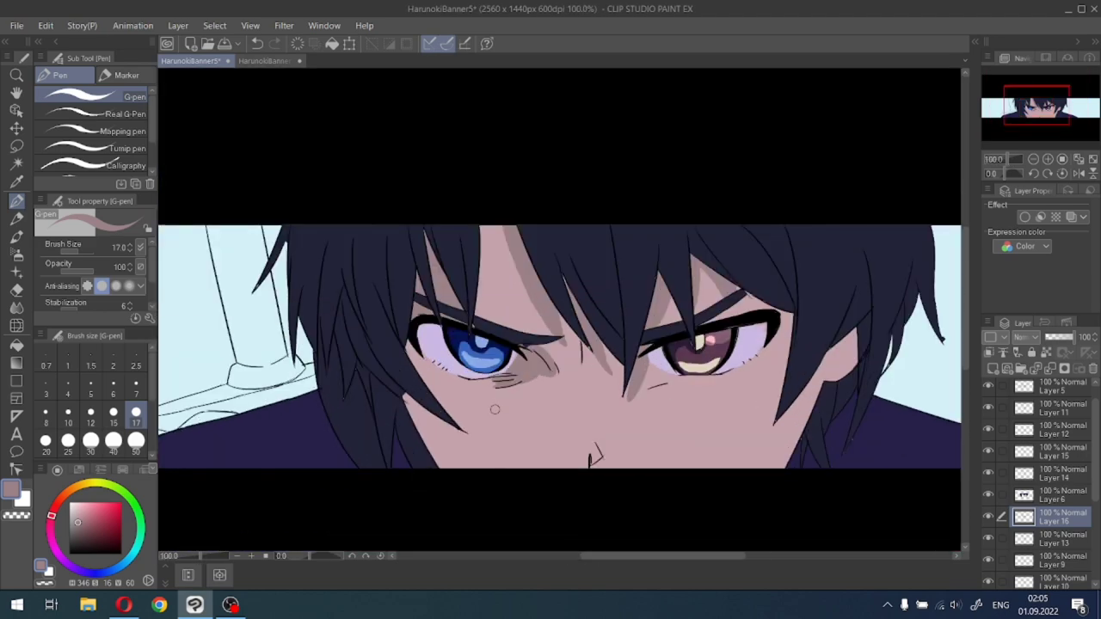
key("ctrl+z")
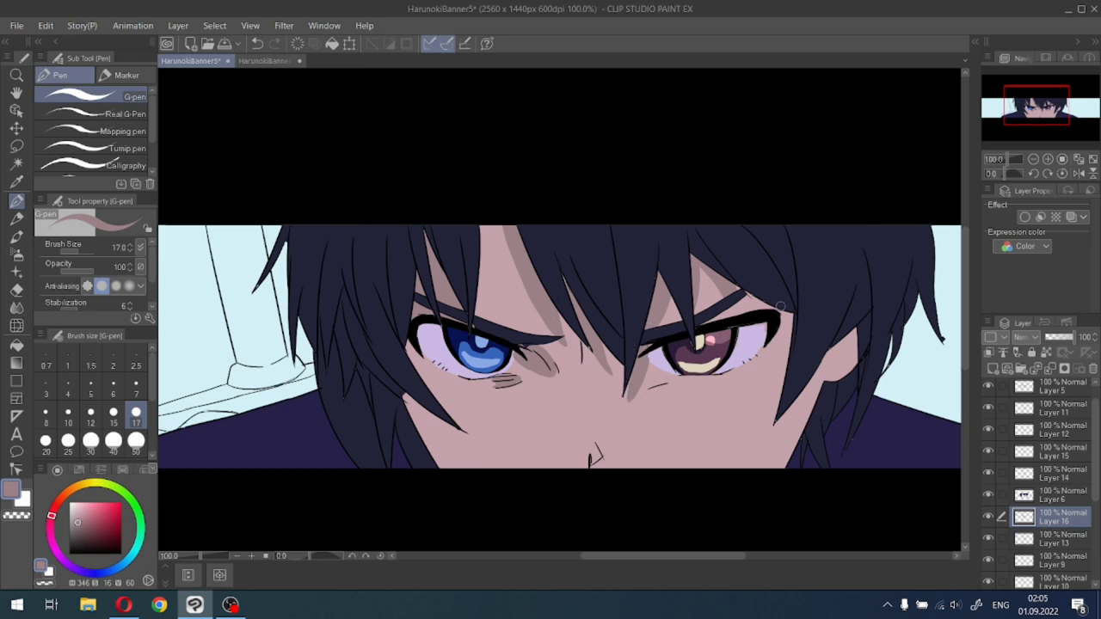
Paint a shadow edge from the dark eye's outer corner down the cheek to the banner's lower border, redoing the first stroke.
left_click_drag(780, 306, 746, 468)
key("ctrl+z")
left_click_drag(777, 331, 731, 468)
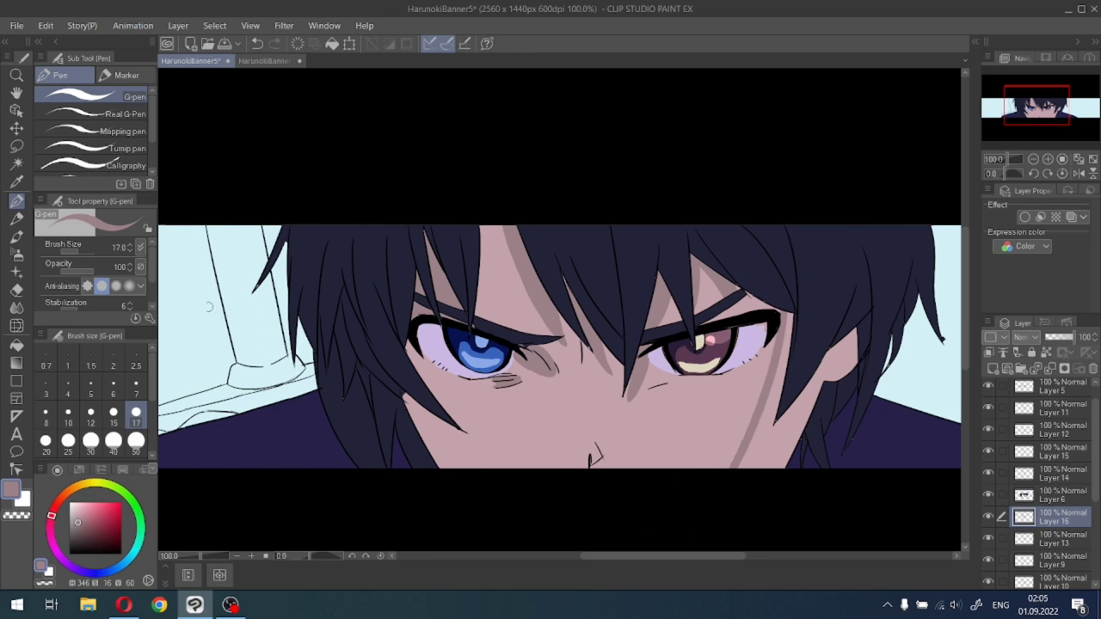
Fill the side of the face and ear beyond the cheek's shadow edge with the skin shadow colour, then deselect.
left_click(16, 344)
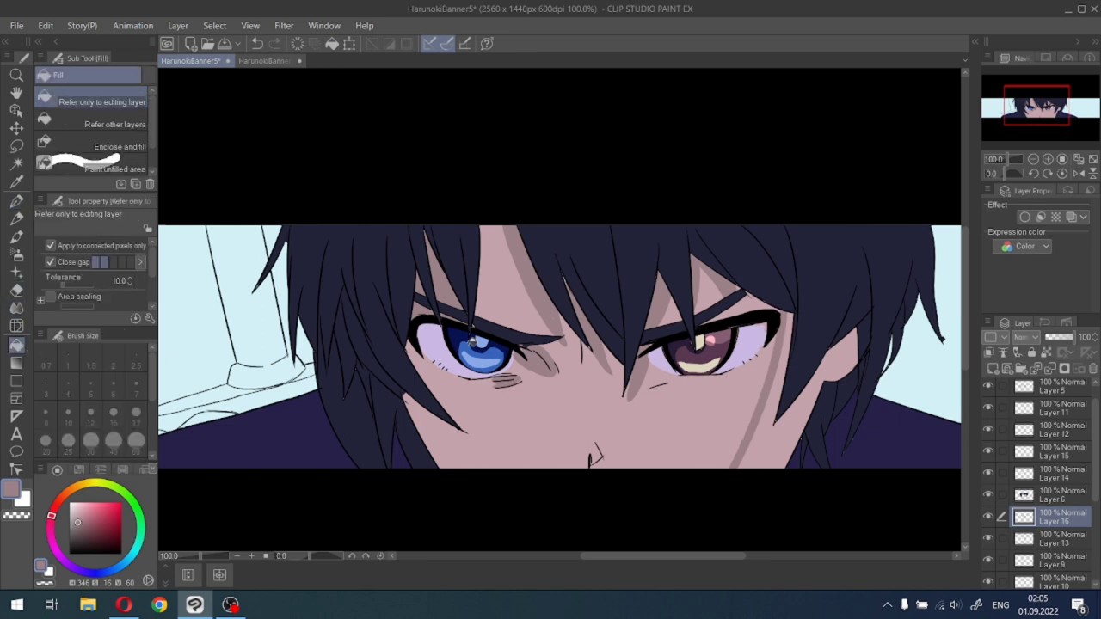
left_click(762, 444)
key("ctrl+z")
left_click(16, 163)
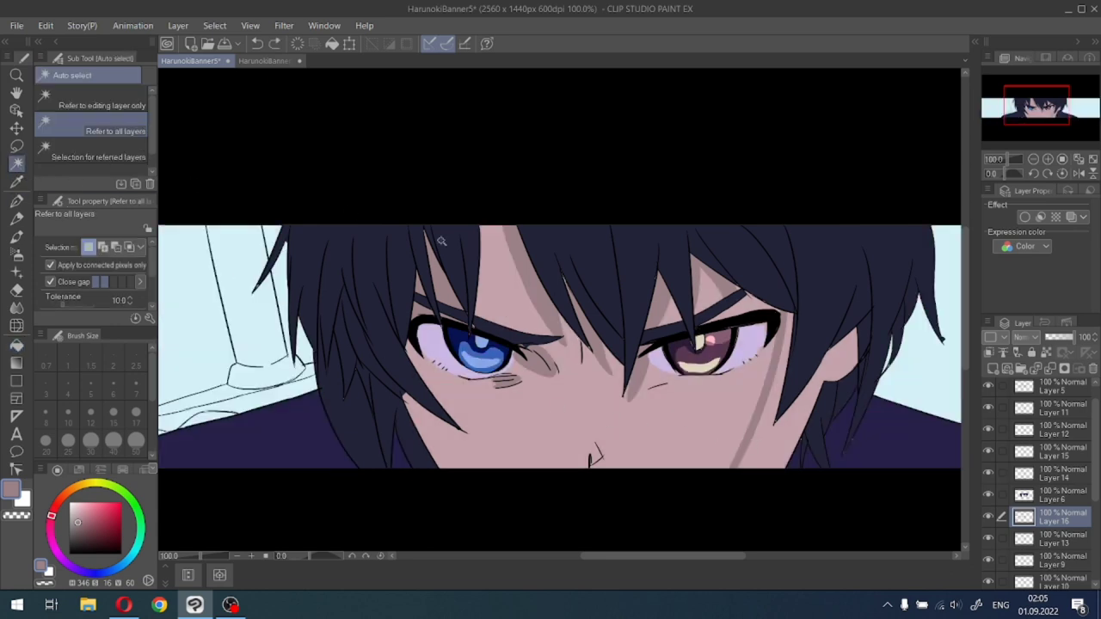
left_click(779, 444)
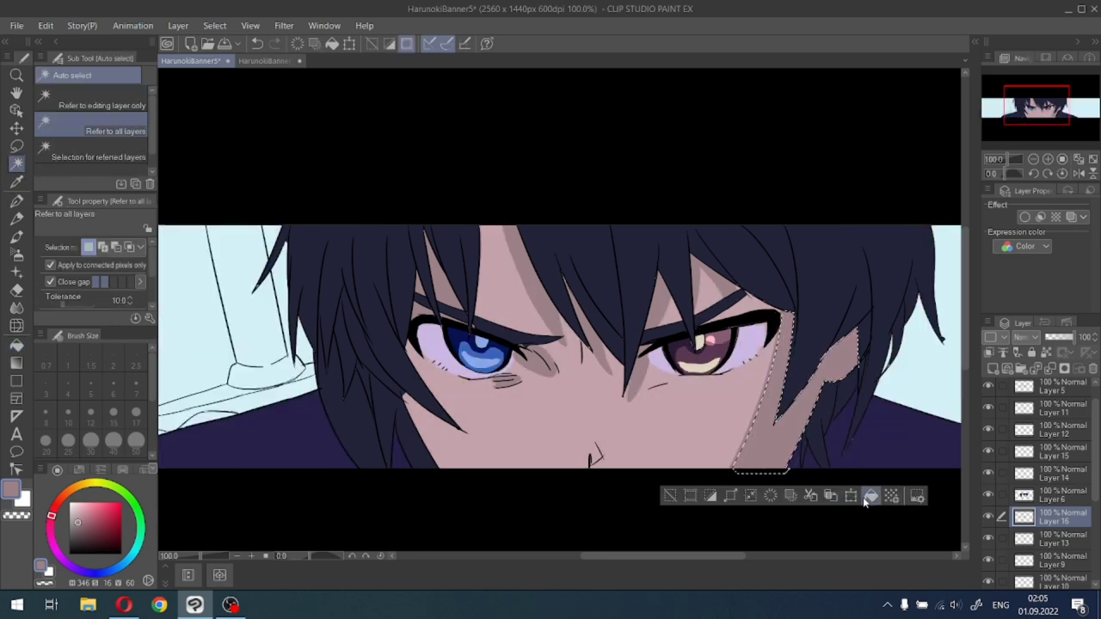
left_click(670, 497)
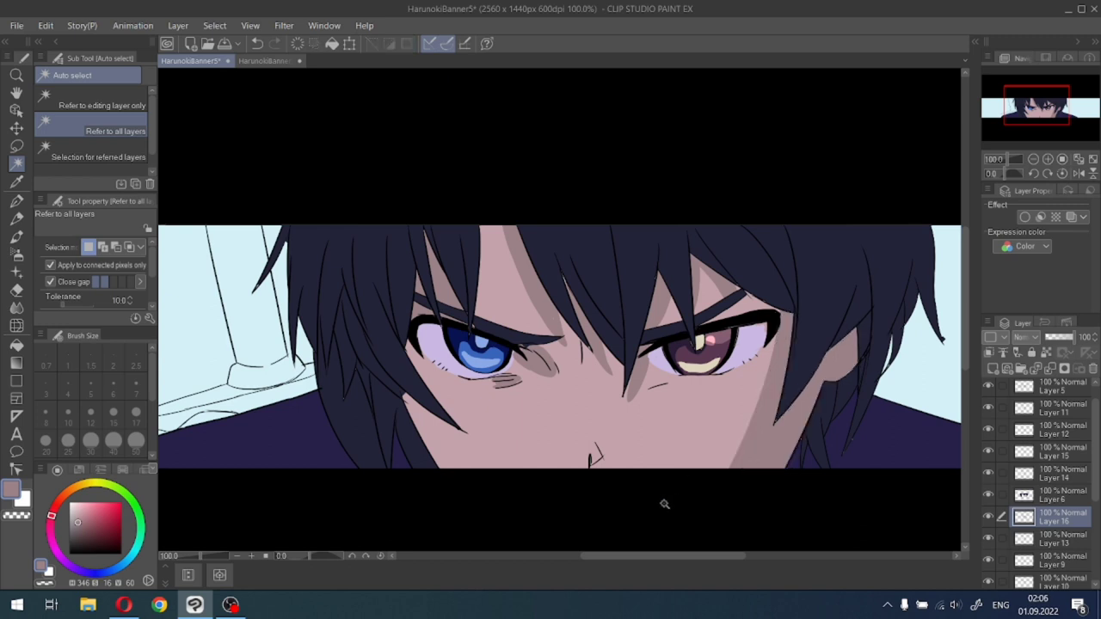
scroll(665, 504, "down", 1)
scroll(666, 504, "up", 1)
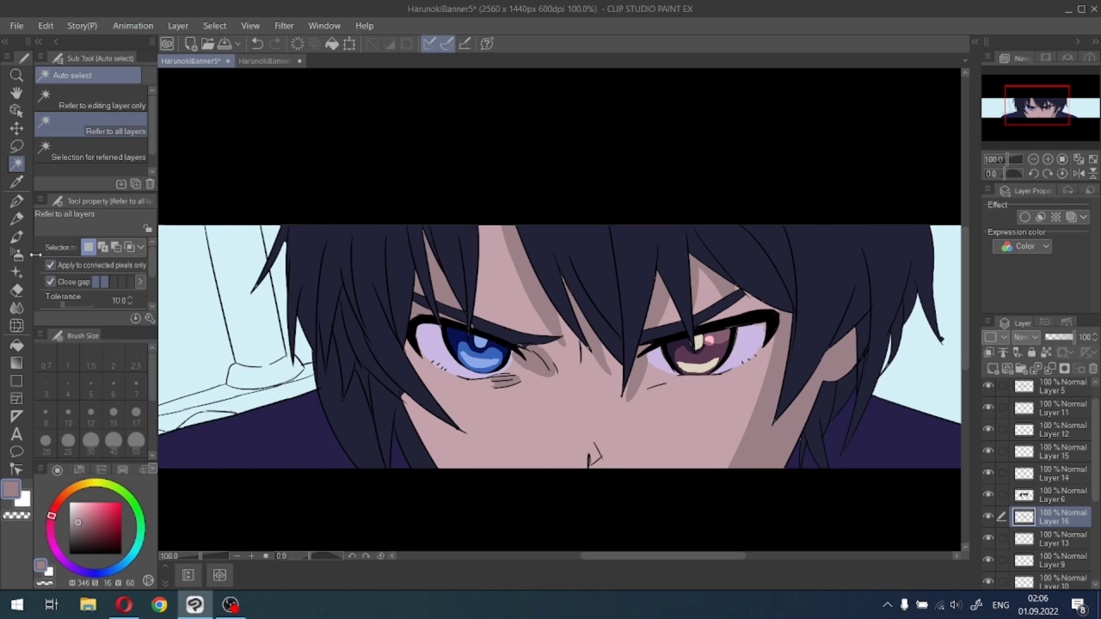
Paint a narrow skin shadow with the G-pen along the hair edge on the cheek below the blue eye.
left_click(16, 218)
left_click(16, 200)
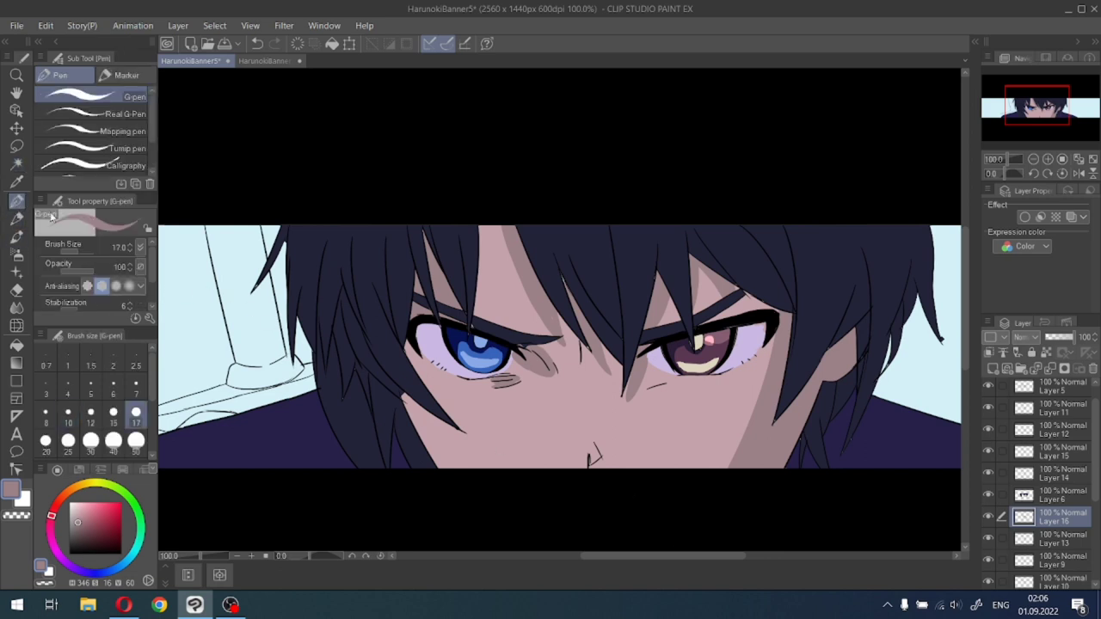
scroll(436, 401, "up", 2)
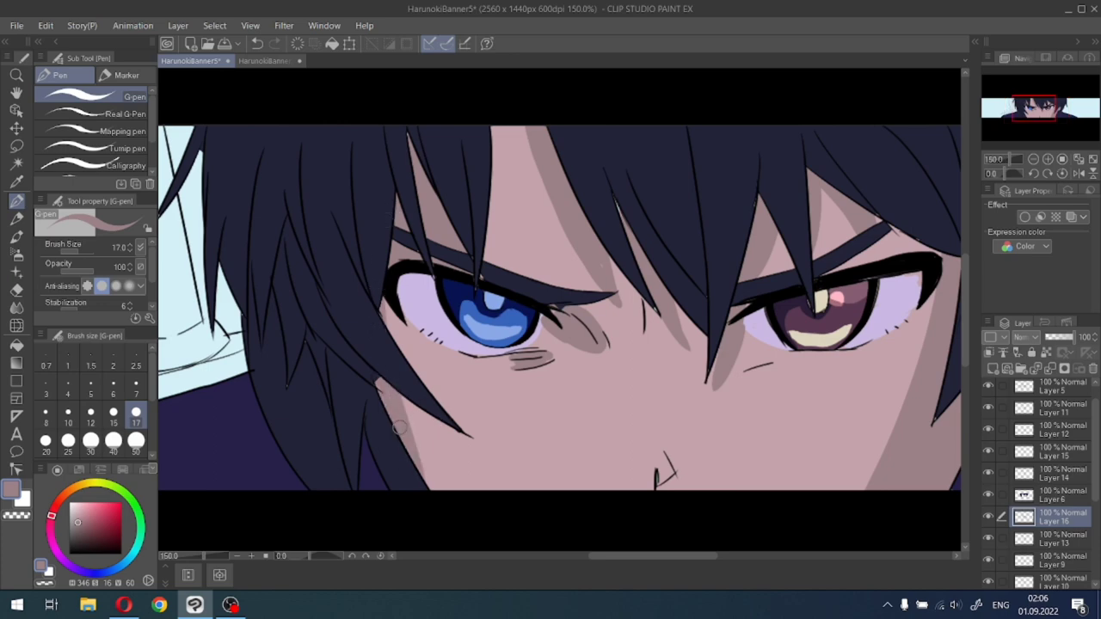
Shade the inside of the nose outline and add a shadow along the bang's edge on the forehead above the blue eye.
scroll(398, 427, "down", 2)
scroll(525, 476, "up", 2)
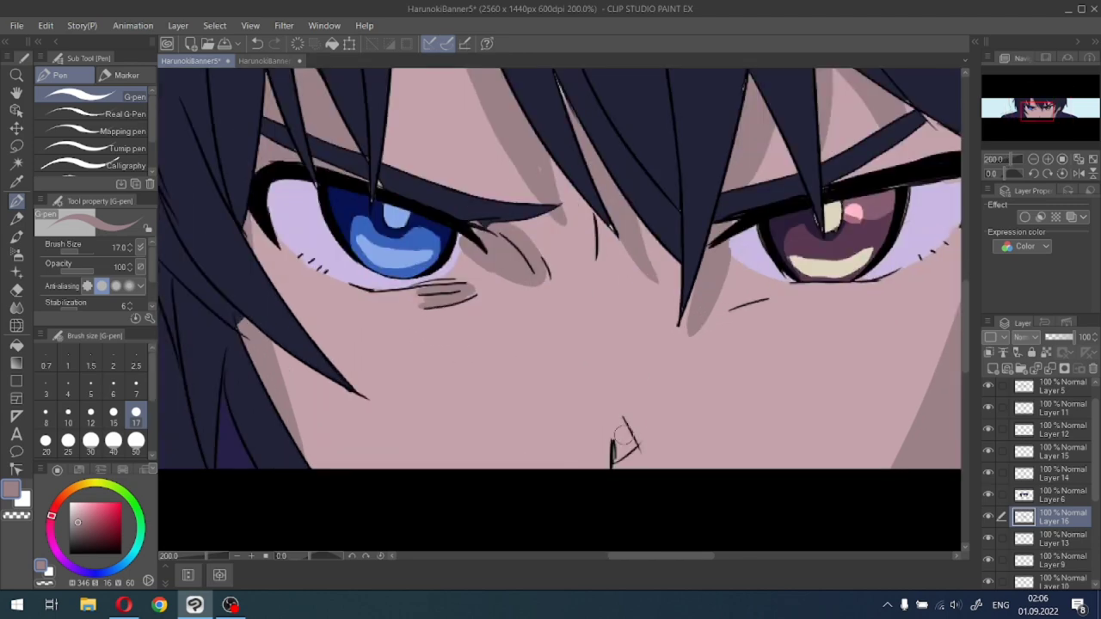
scroll(622, 444, "down", 2)
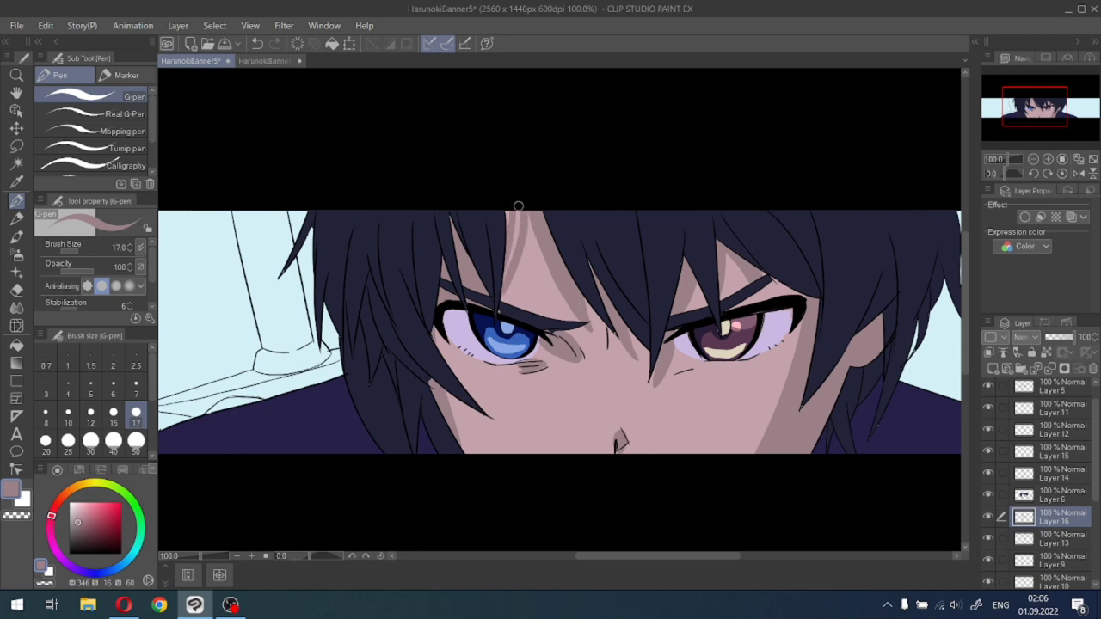
scroll(502, 251, "down", 1)
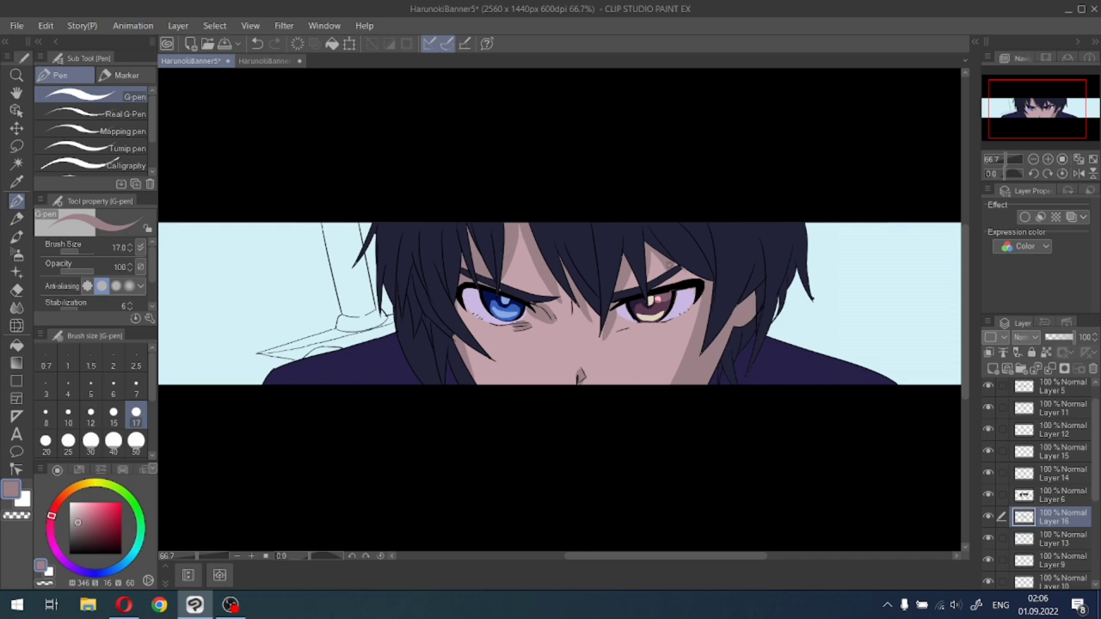
Add a new layer beneath the skin shadow layer and set the drawing colour to a neutral light grey with value 74.
left_click_drag(1049, 107, 1026, 102)
scroll(1039, 102, "up", 1)
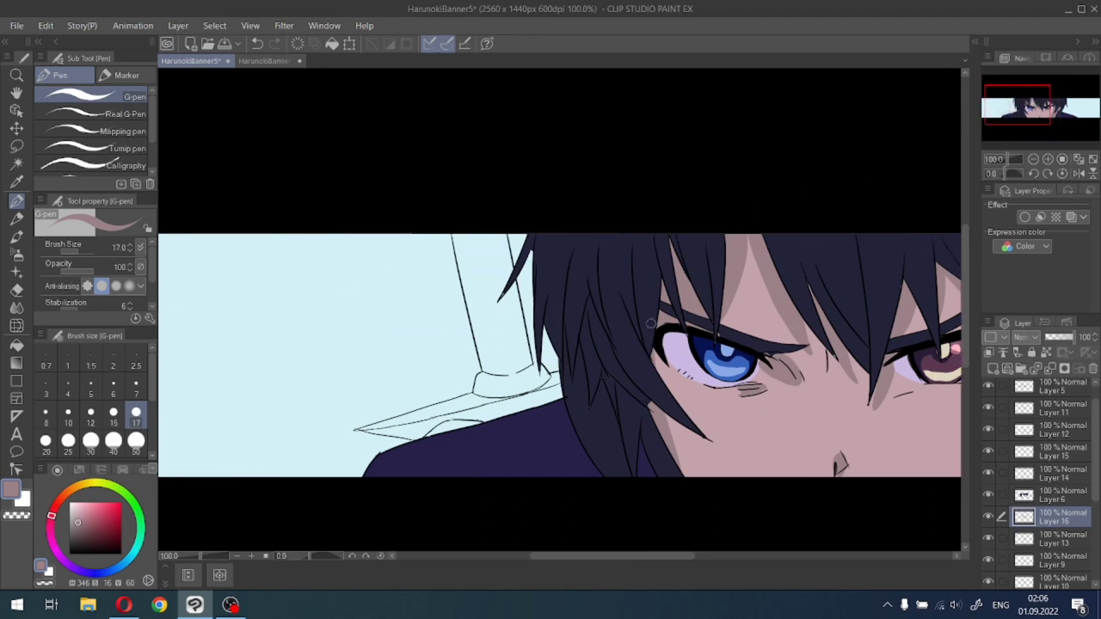
key("x")
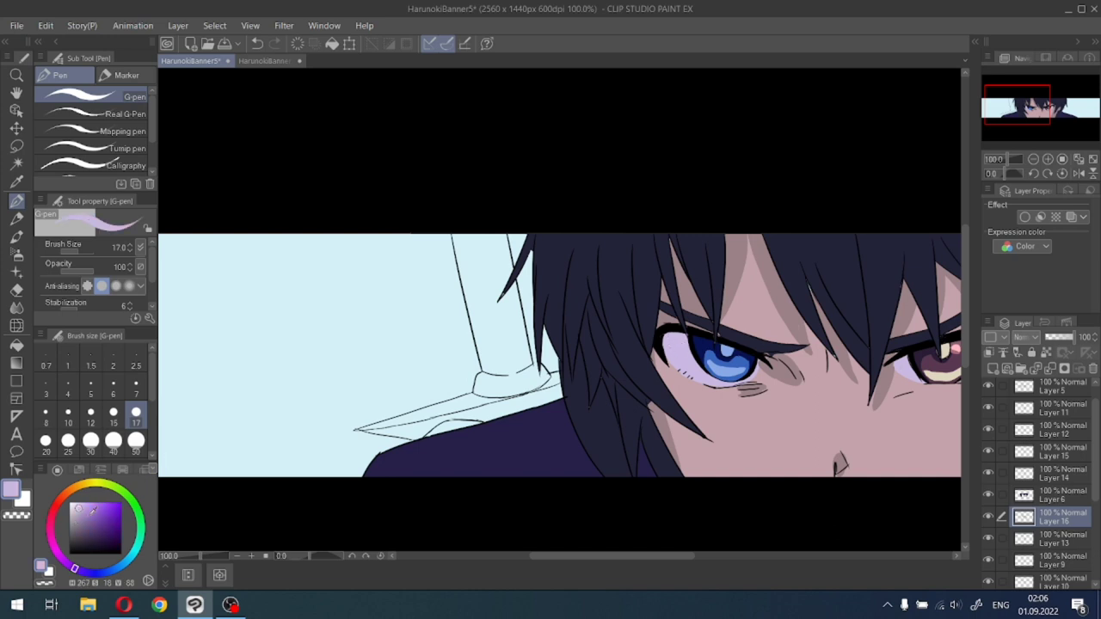
left_click_drag(74, 522, 71, 518)
key("x")
left_click(1029, 540)
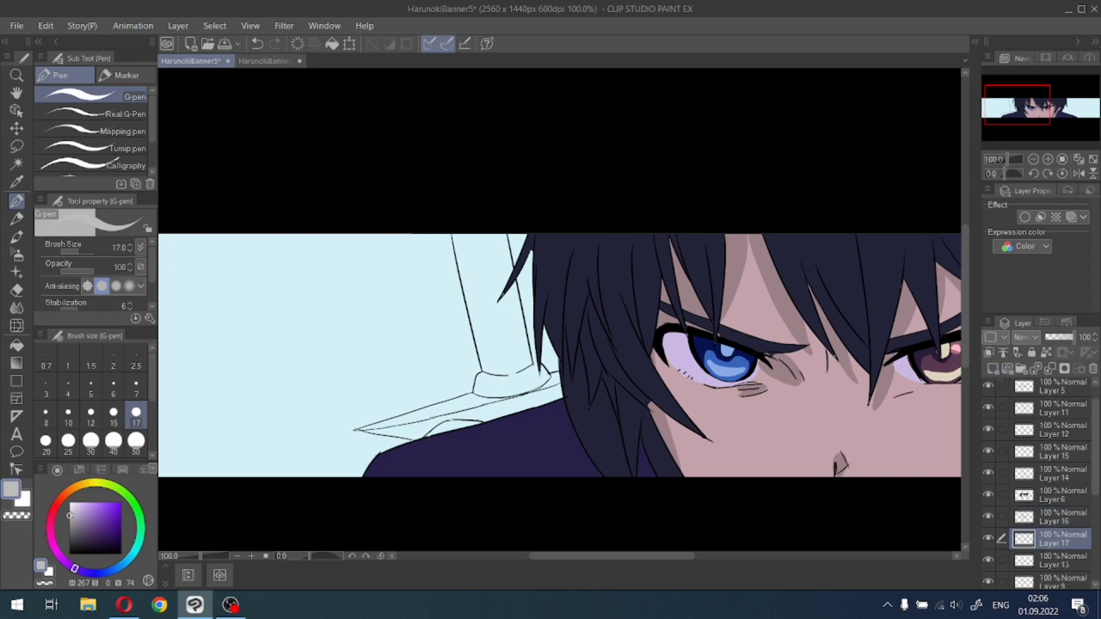
Try to fill the sword handle with light grey, then undo the fill and deselect.
left_click(16, 163)
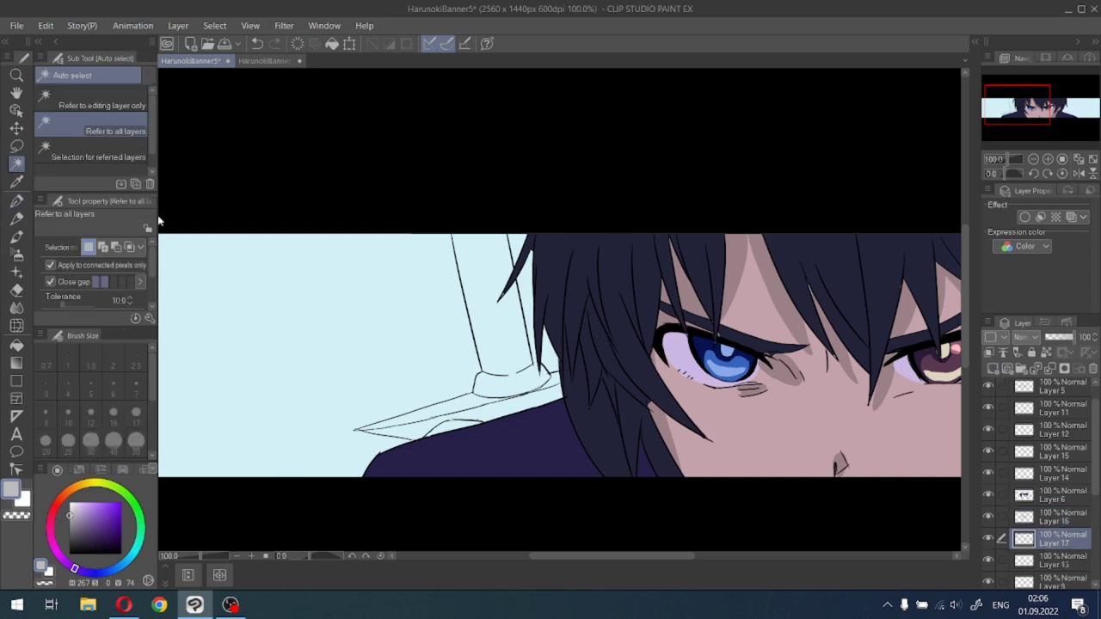
left_click(493, 288)
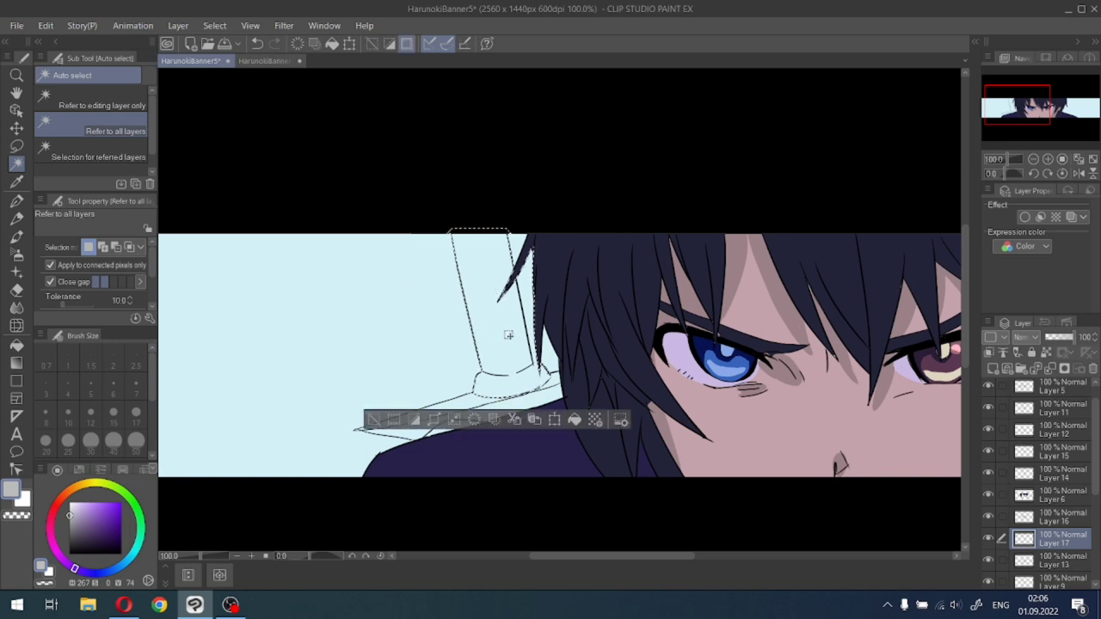
left_click(574, 419)
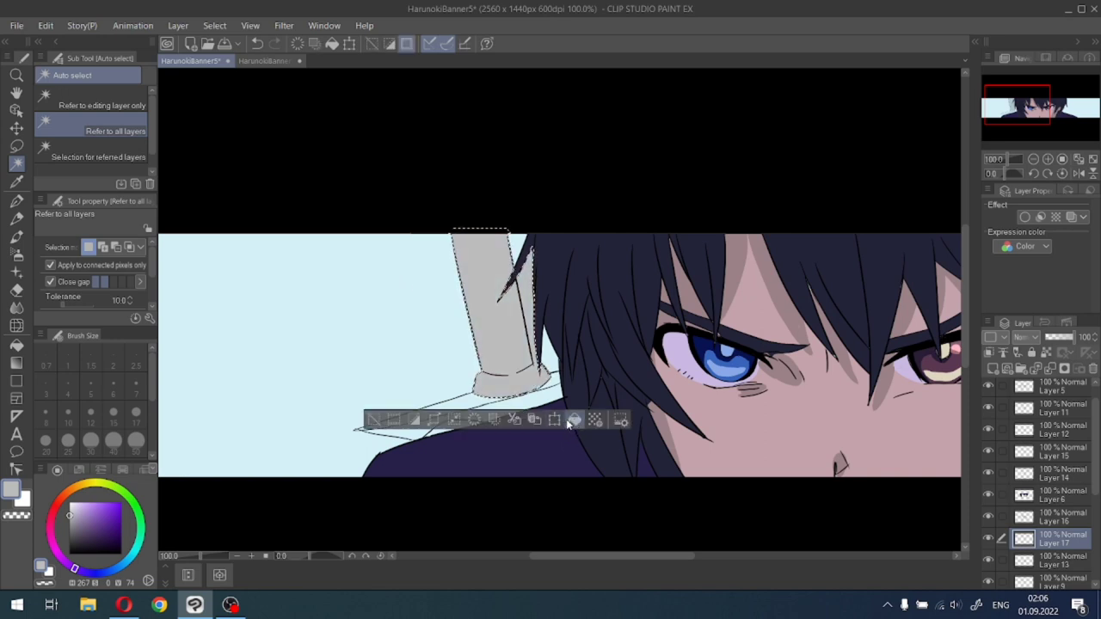
key("ctrl+z")
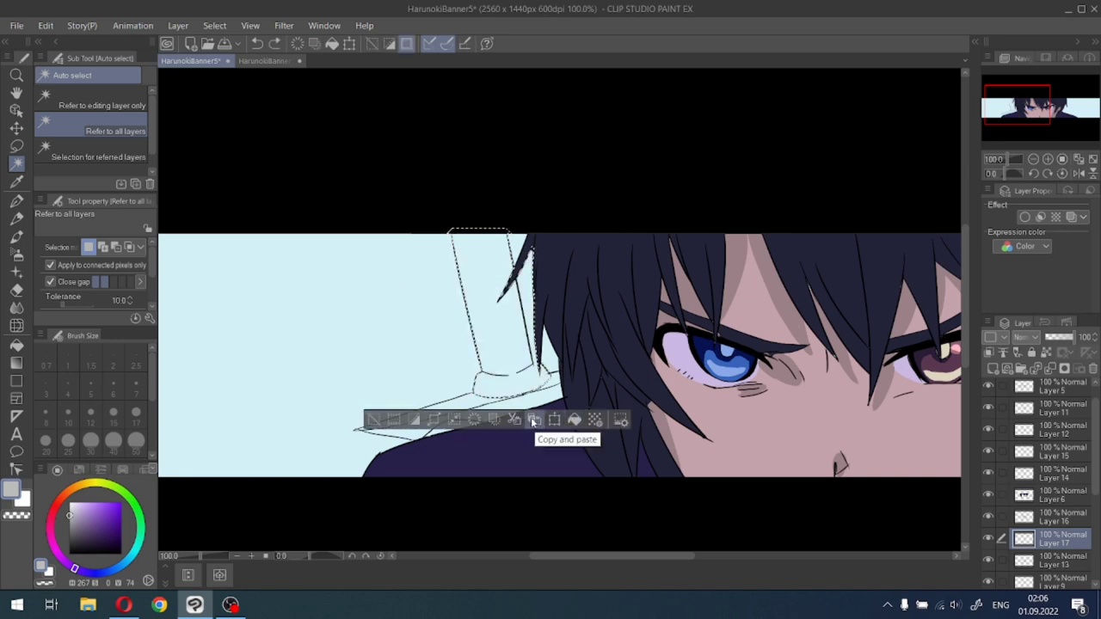
left_click(375, 419)
Close the line gap between the sword handle's edge and the thin hair strand using a black G-pen stroke at size 4.
left_click(17, 199)
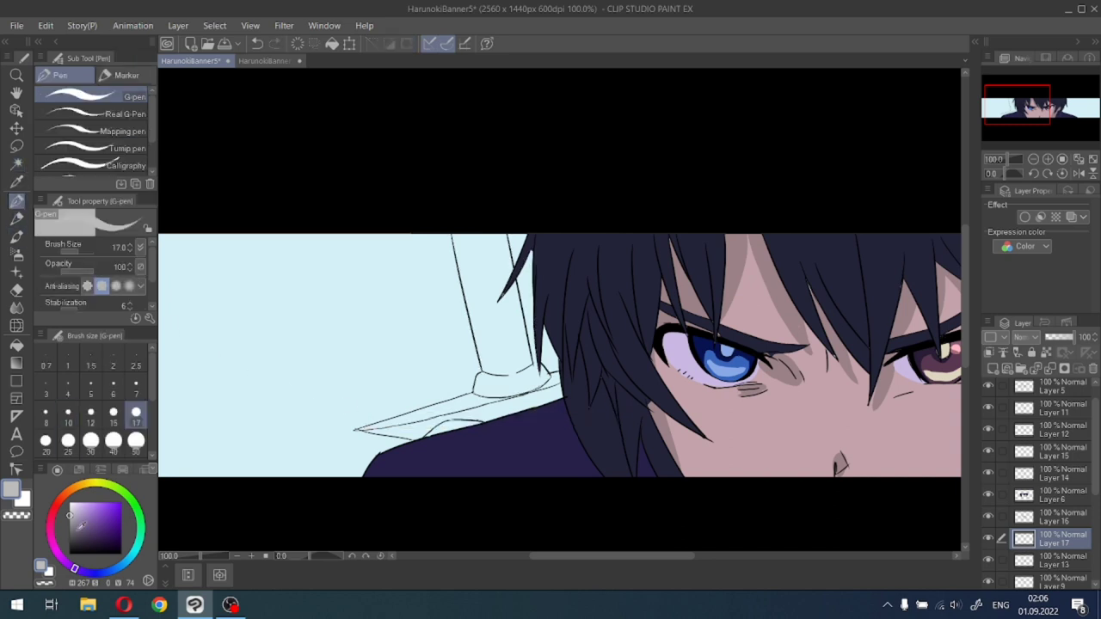
left_click(69, 553)
left_click(68, 388)
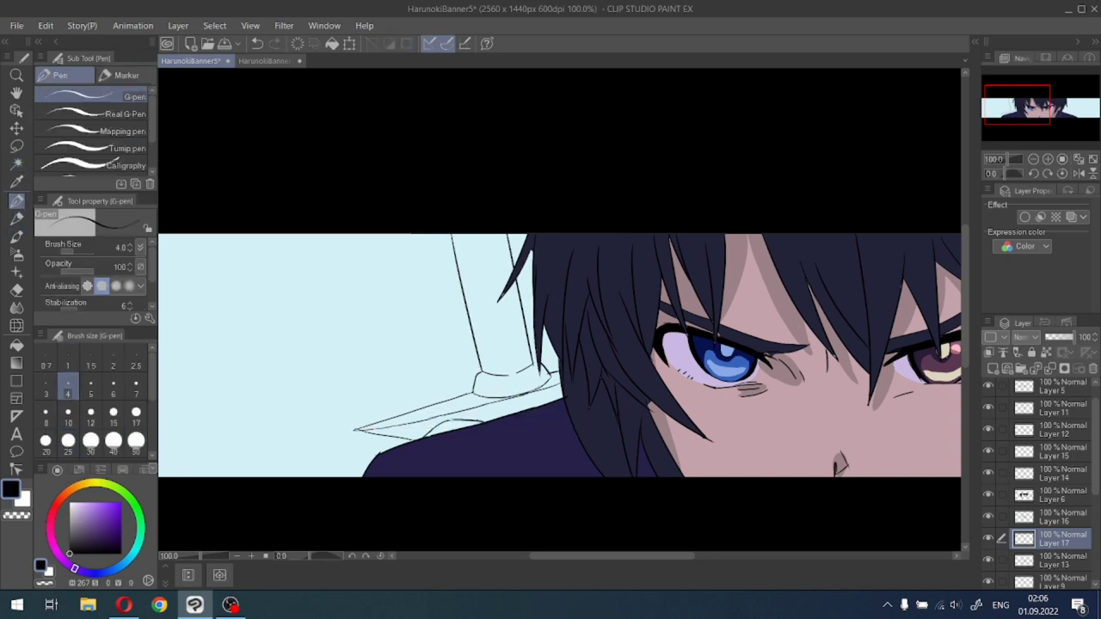
scroll(512, 296, "up", 1)
scroll(513, 296, "up", 5)
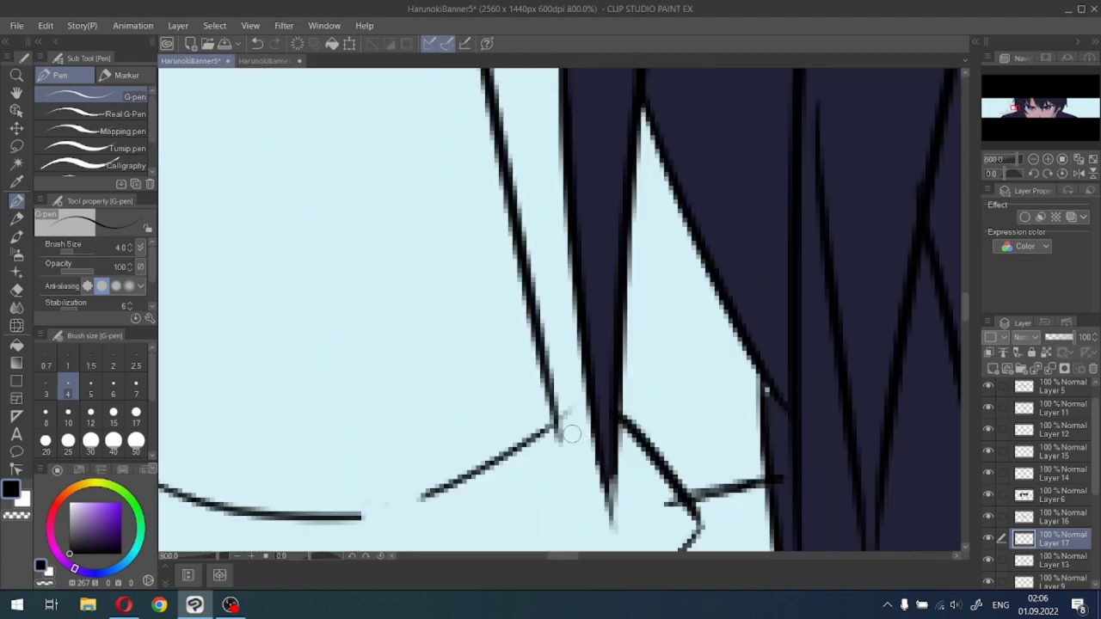
left_click_drag(556, 420, 590, 419)
scroll(575, 427, "down", 3)
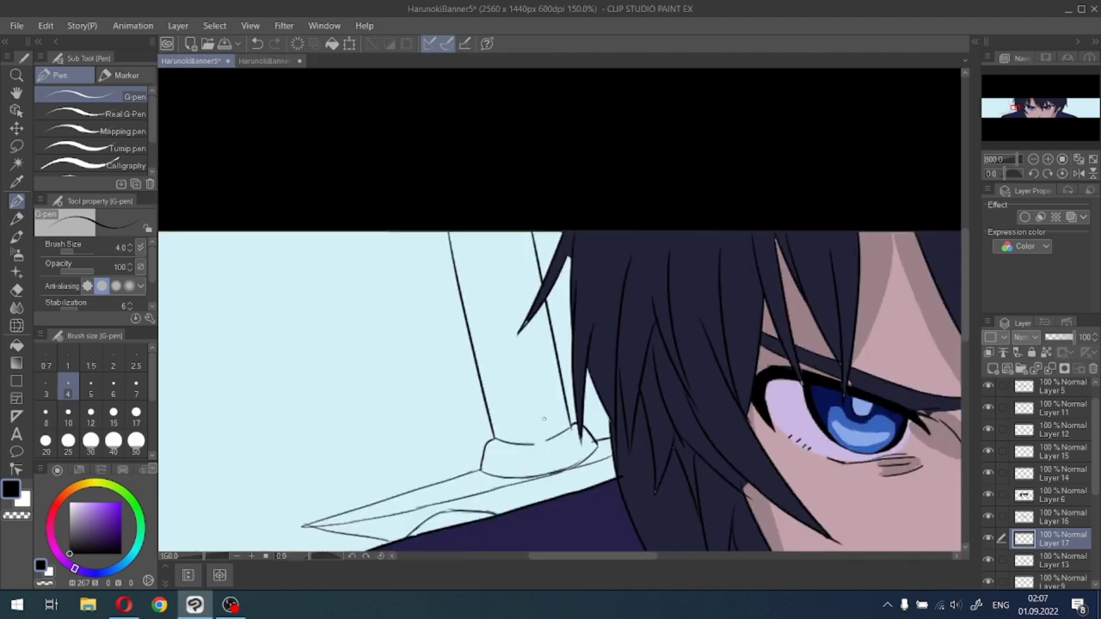
Select the sword handle and its collar across all layers and fill them with a light grey of value 82.
left_click_drag(74, 509, 60, 511)
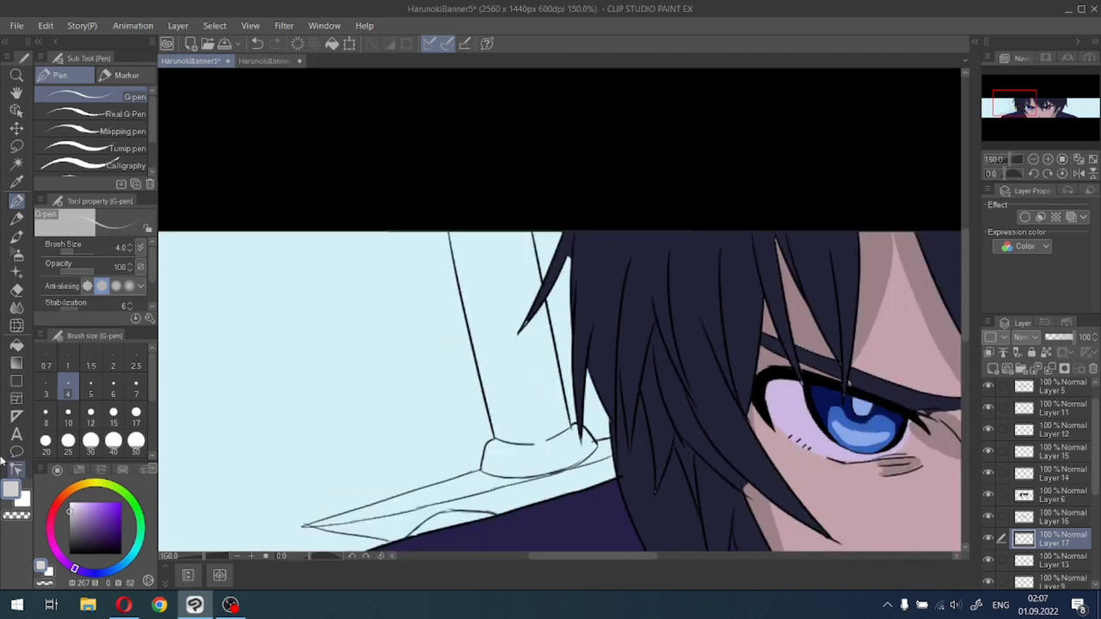
left_click(17, 163)
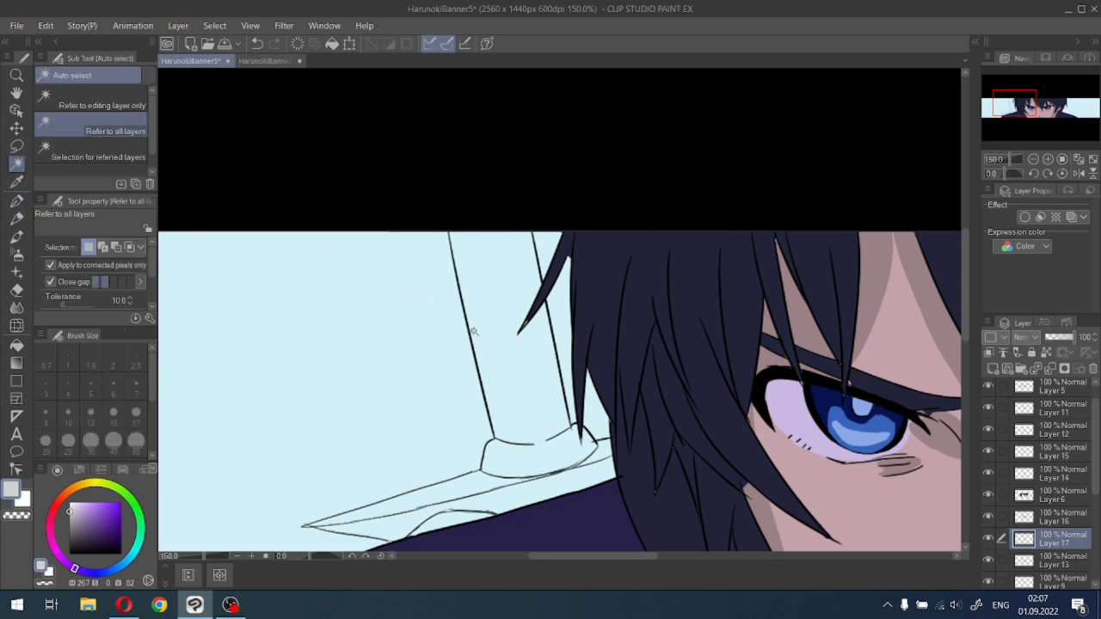
left_click(497, 323)
left_click(596, 501)
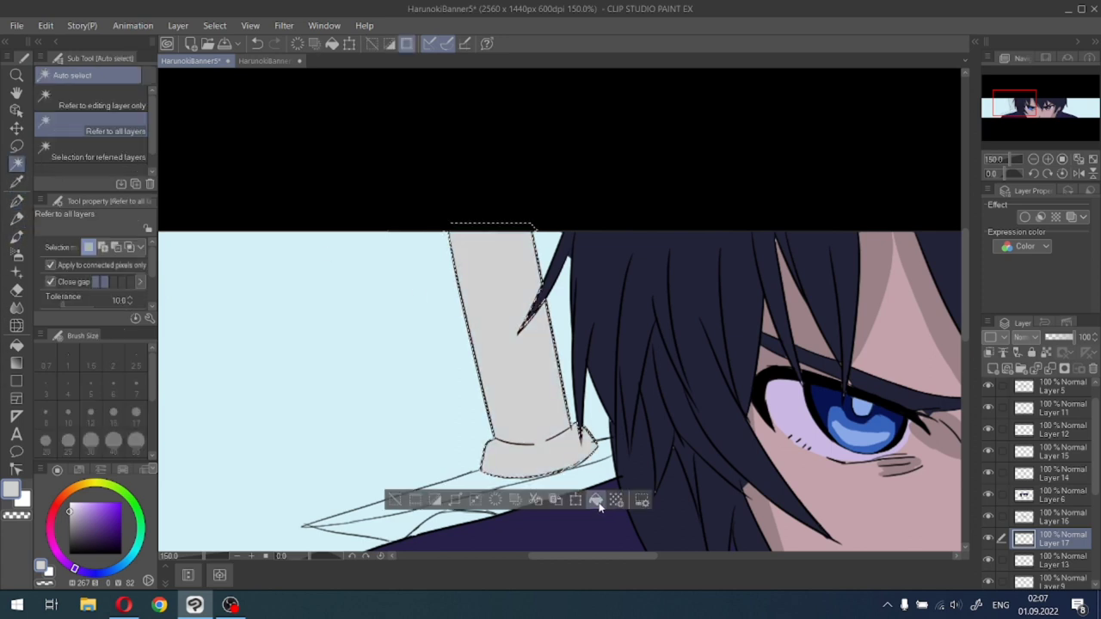
Try a pale purple fill on the selected sword handle, check it against the whole banner, and undo it.
left_click_drag(69, 533, 76, 514)
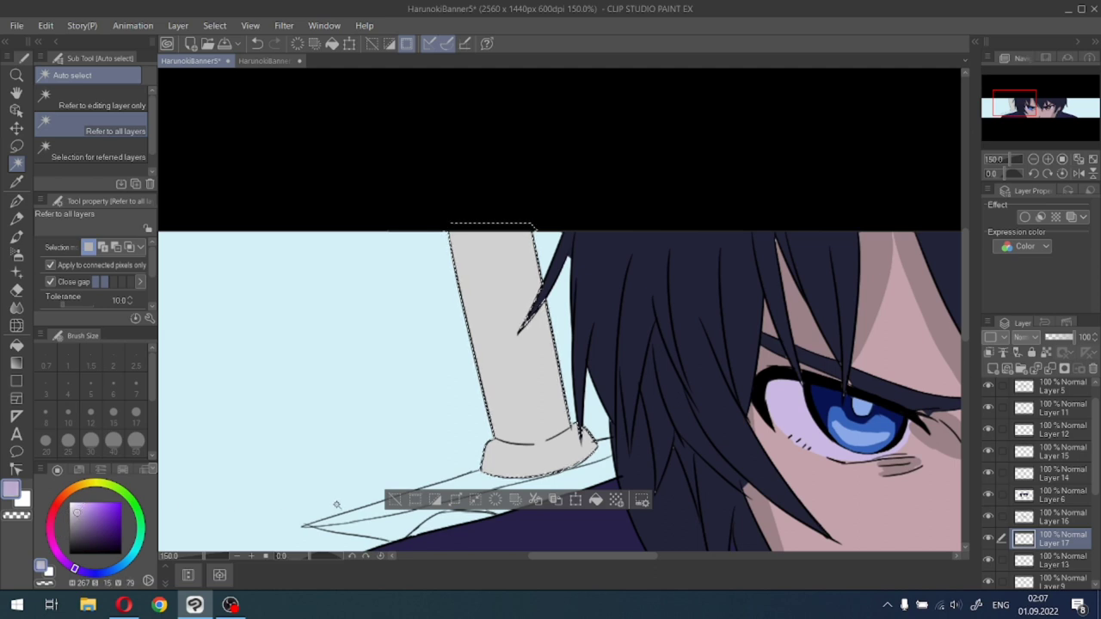
left_click(596, 501)
key("ctrl+minus")
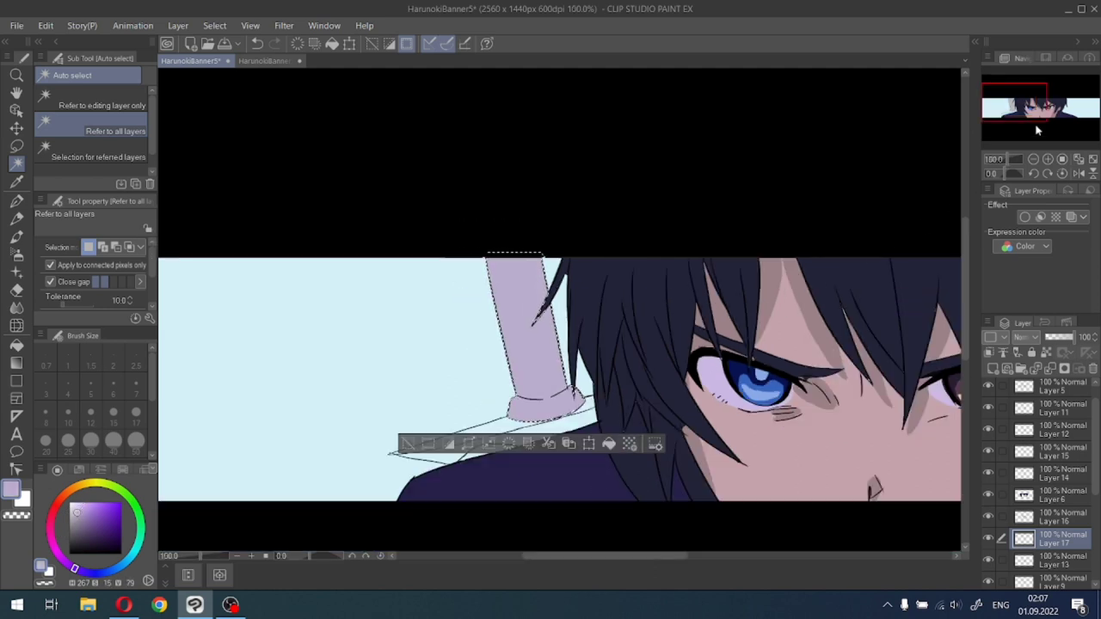
left_click_drag(1039, 96, 1045, 99)
key("ctrl+minus")
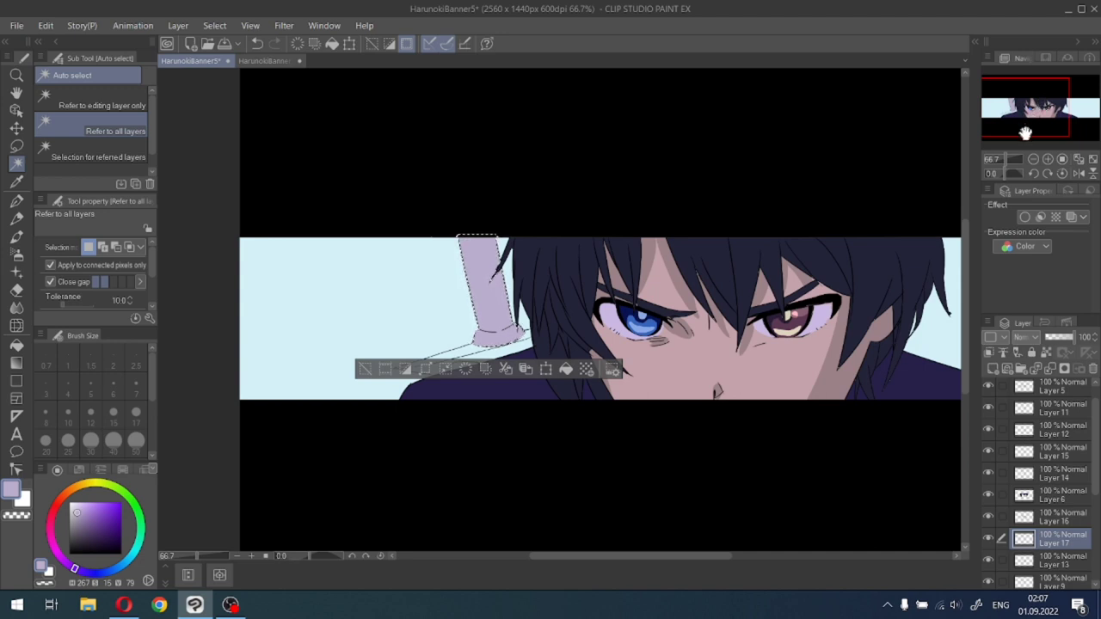
key("ctrl+z")
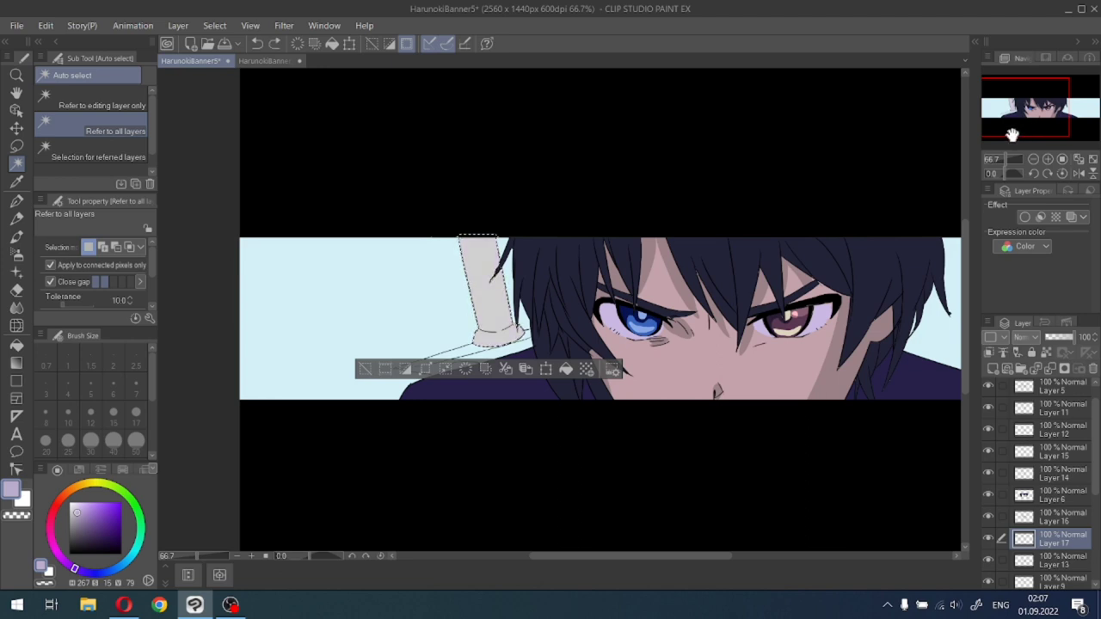
Fill the selected sword handle with dark grey, refill it with a darker purple of saturation 21 and value 21, and deselect.
left_click(72, 540)
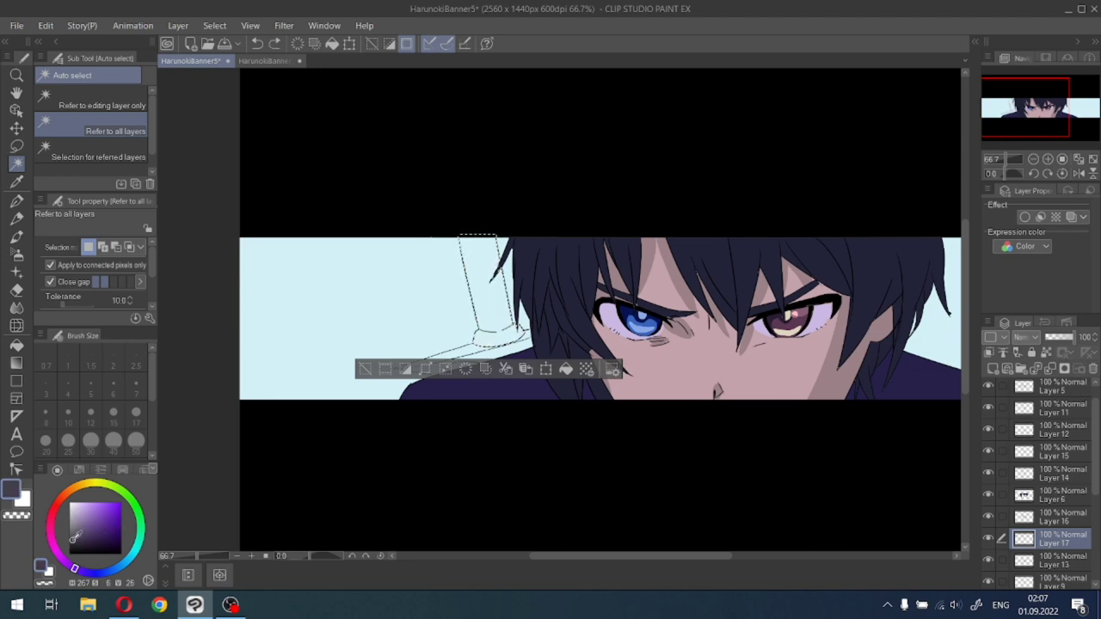
left_click(566, 369)
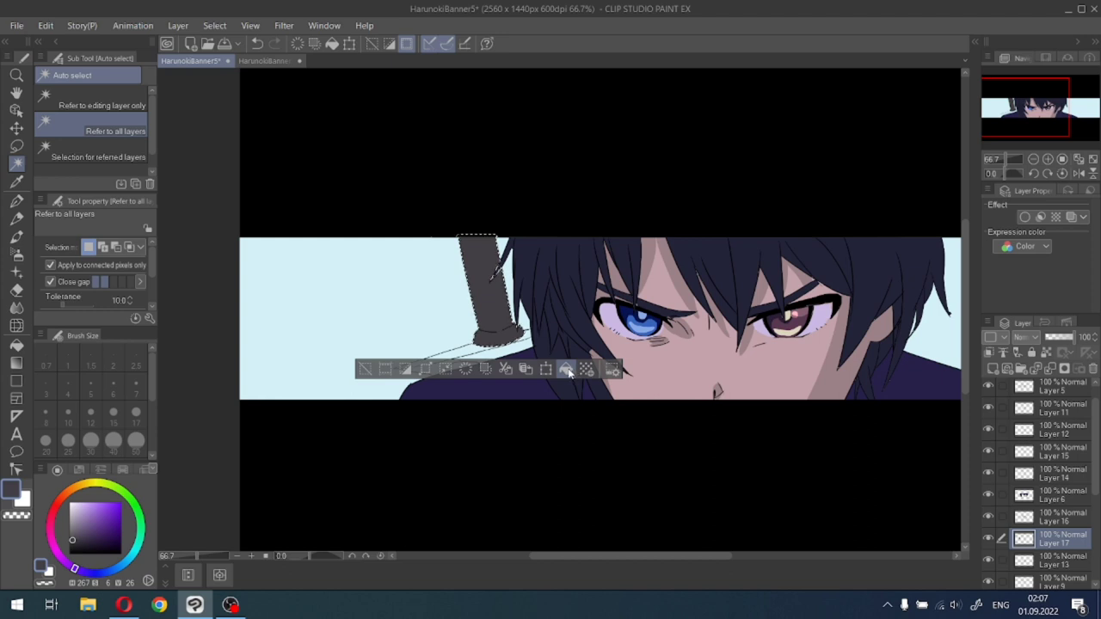
left_click(80, 543)
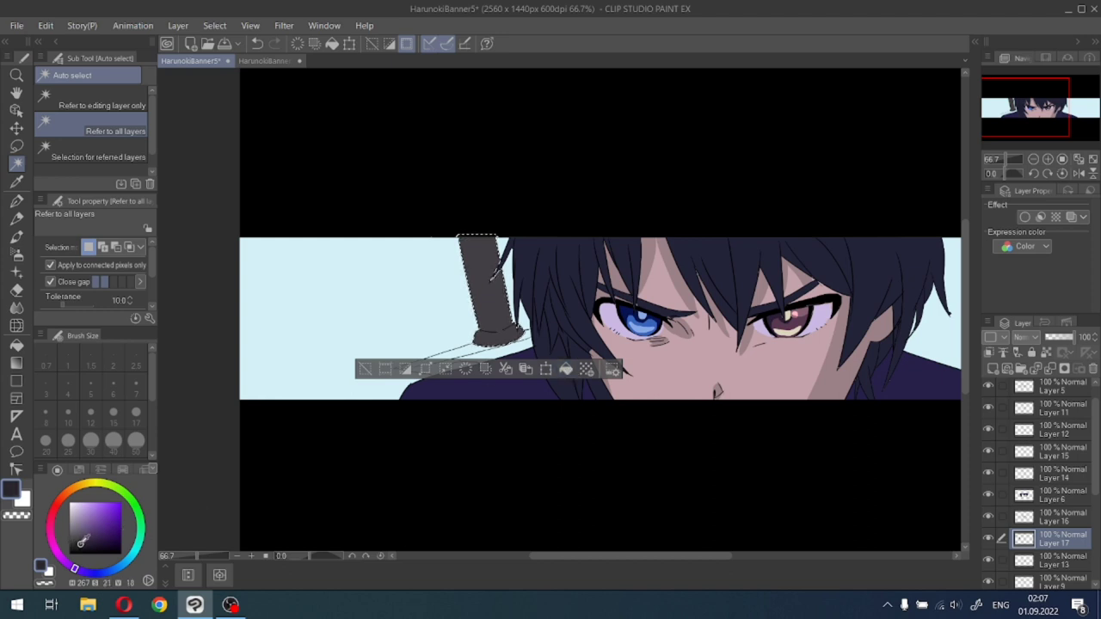
left_click(566, 369)
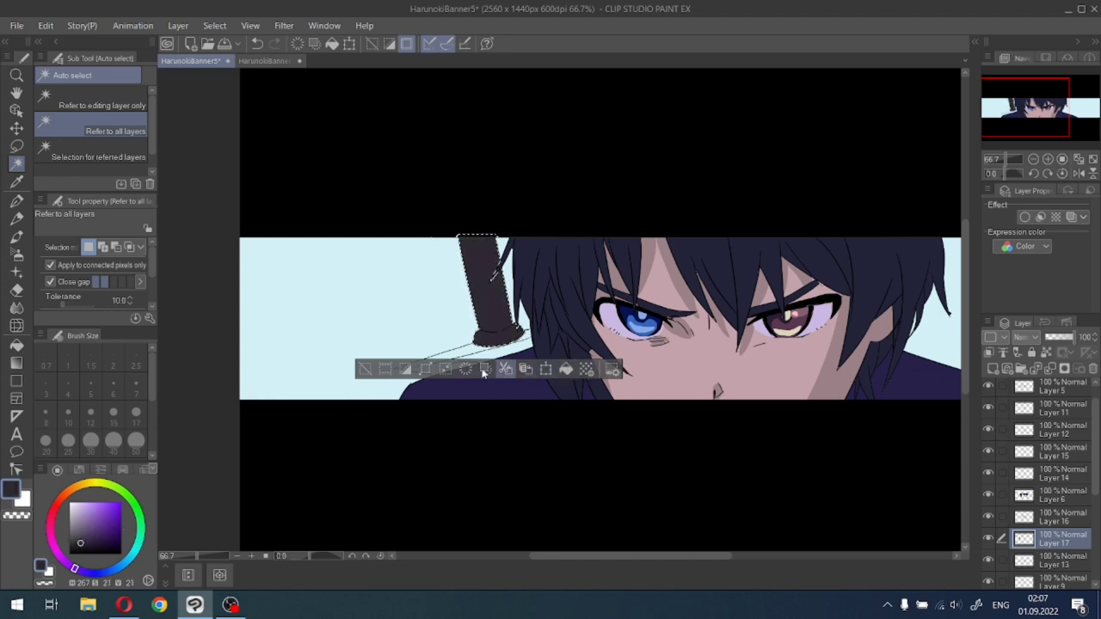
left_click(366, 369)
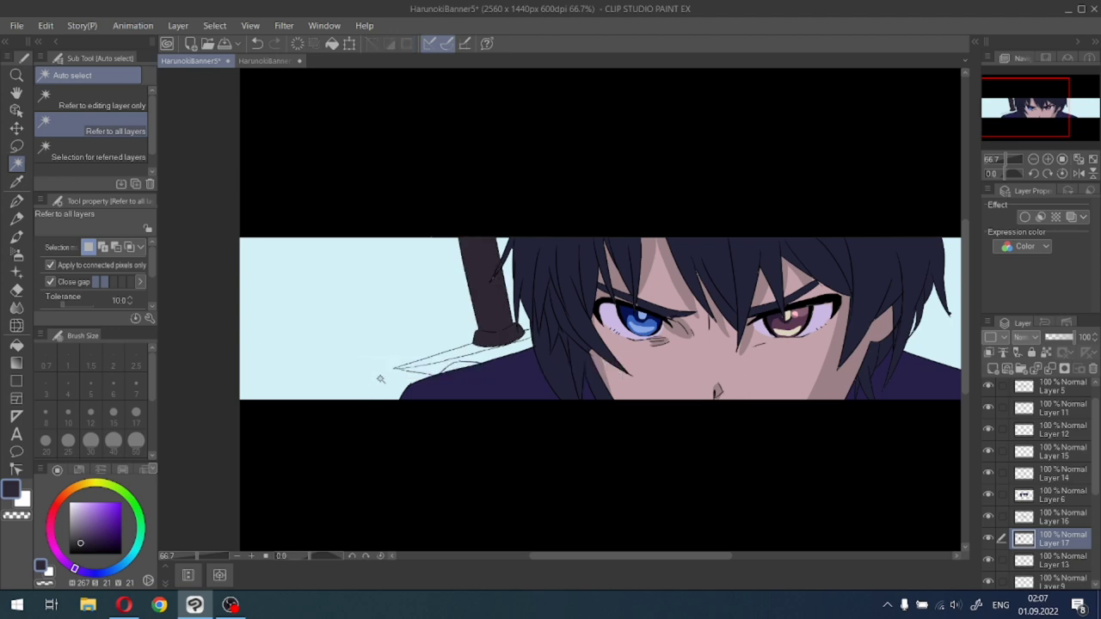
scroll(383, 380, "up", 3)
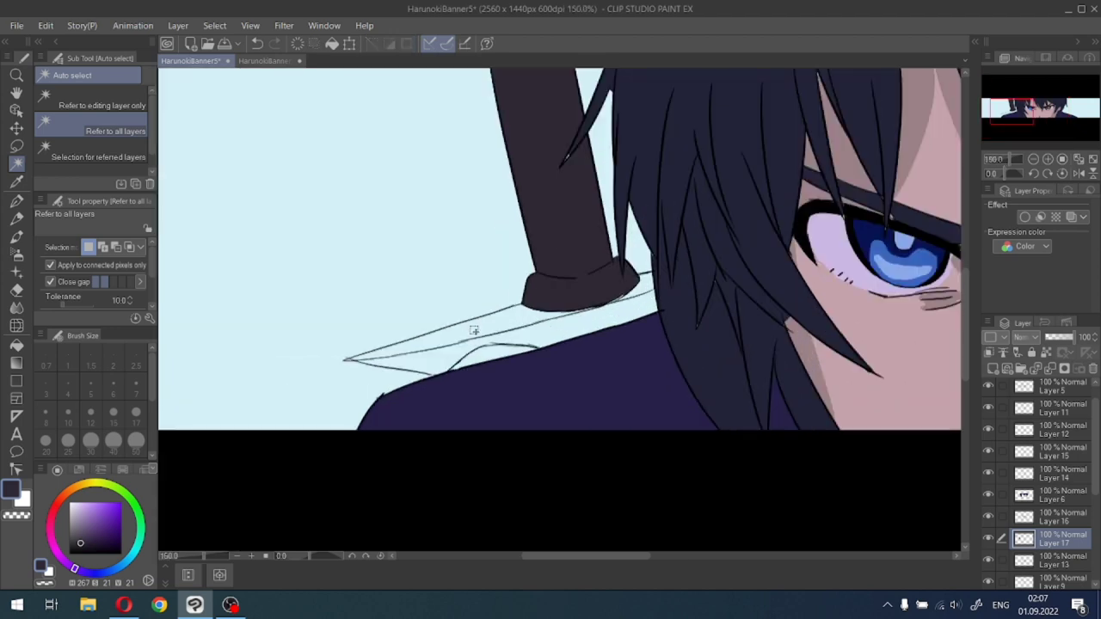
Select the upper face of the sword blade on both sides of the collar and fill it with mid grey of value 45.
left_click(473, 352)
left_click_drag(81, 529, 72, 533)
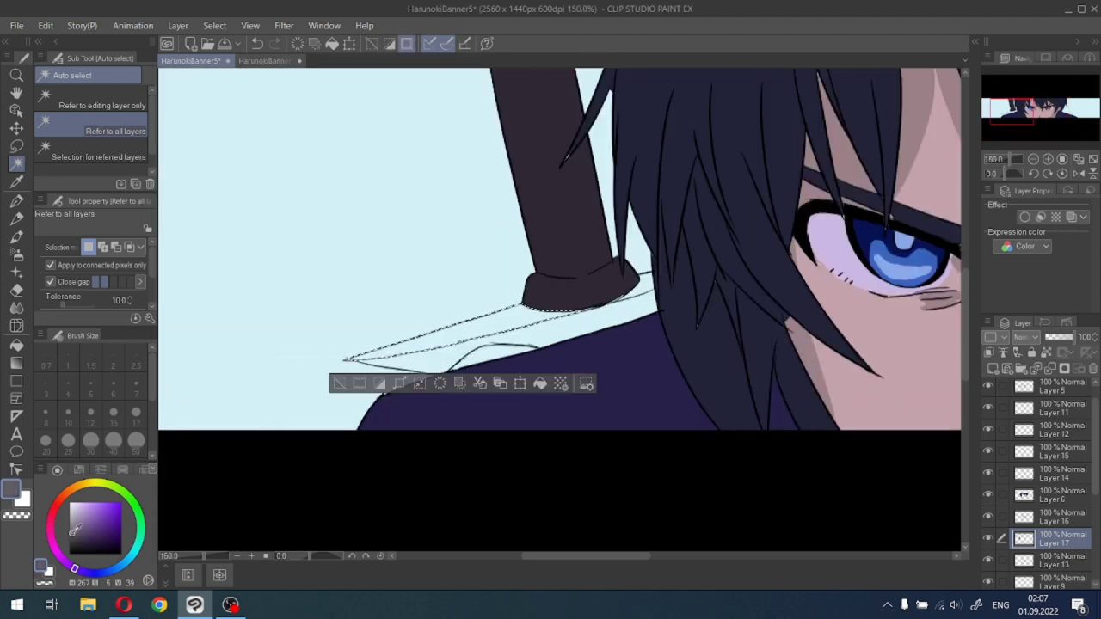
left_click(69, 530)
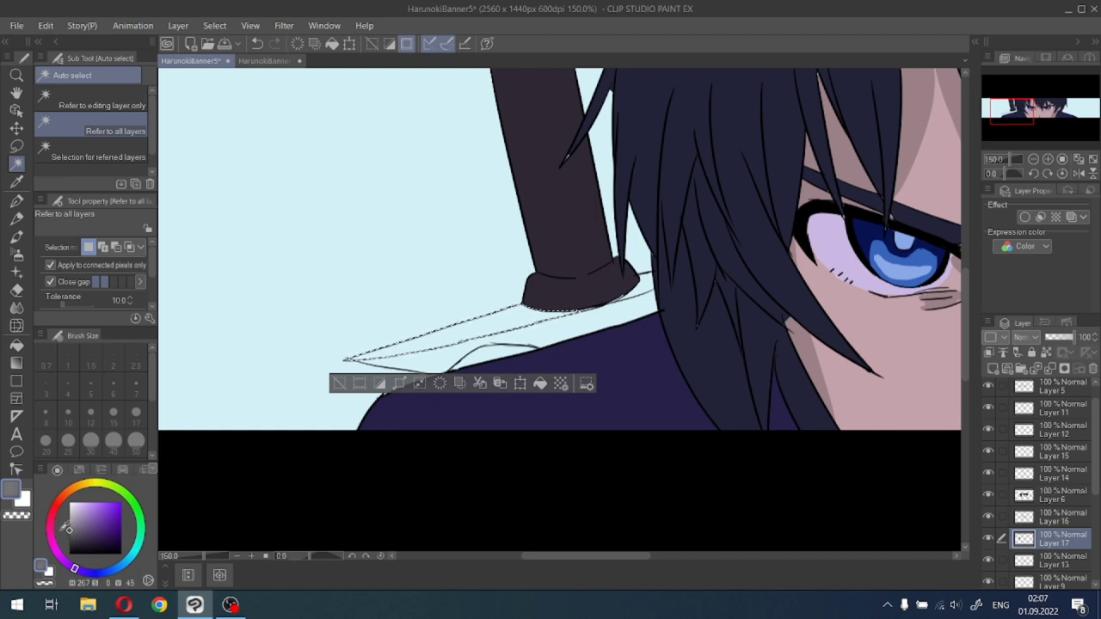
left_click(541, 384)
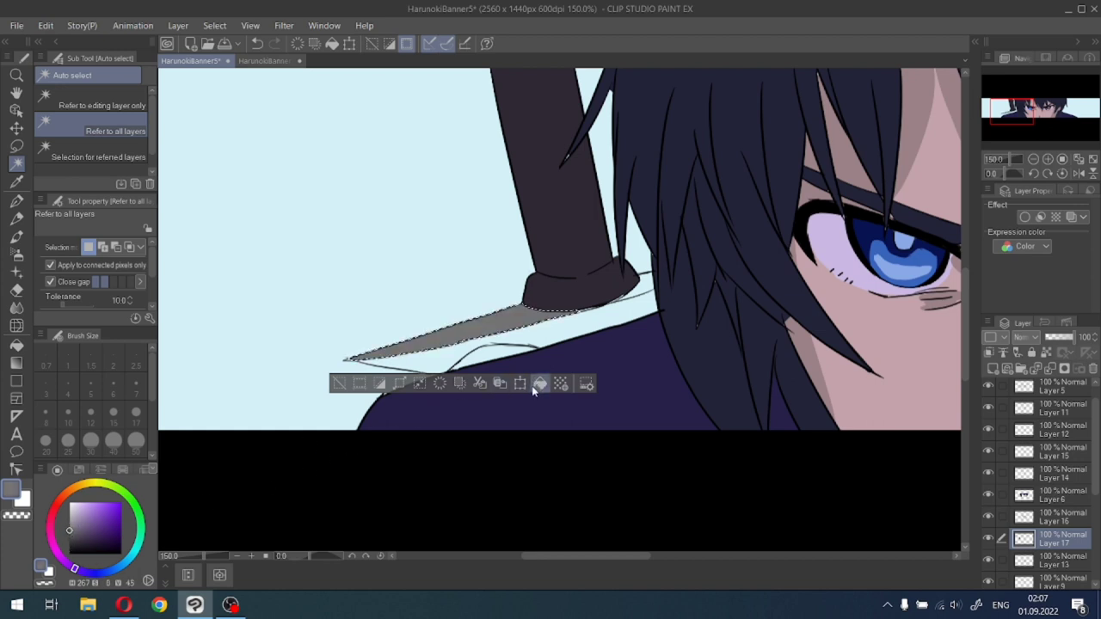
left_click(641, 284)
left_click(713, 323)
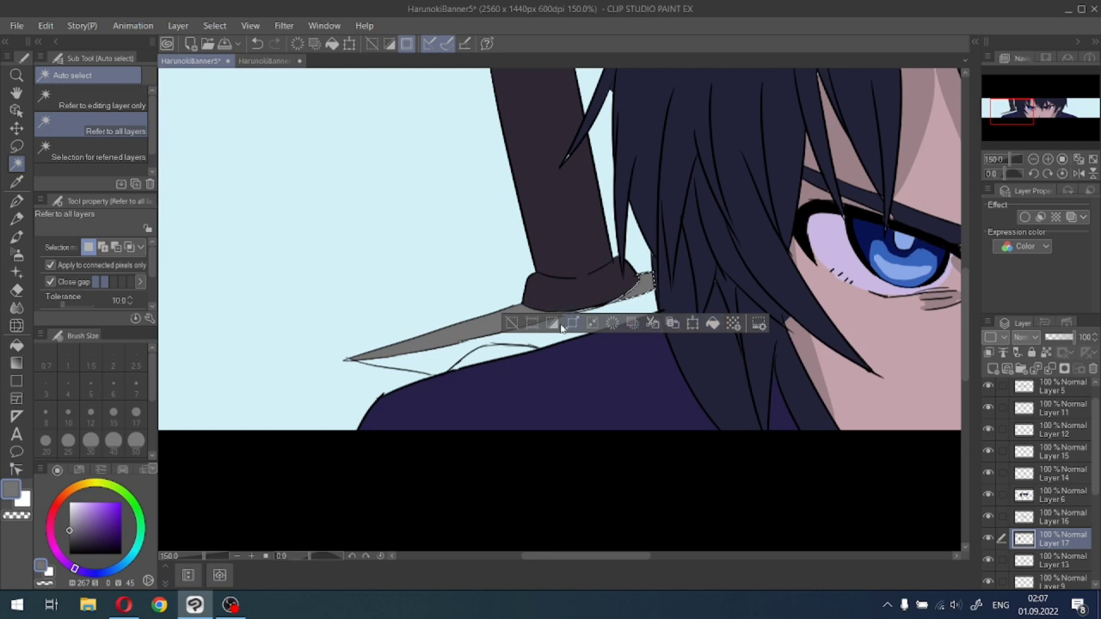
Fill the lower face of the blade with light grey of value 78, deselect, and check the sword against the banner.
left_click_drag(77, 513, 70, 512)
left_click(510, 322)
left_click(536, 341)
left_click(583, 399)
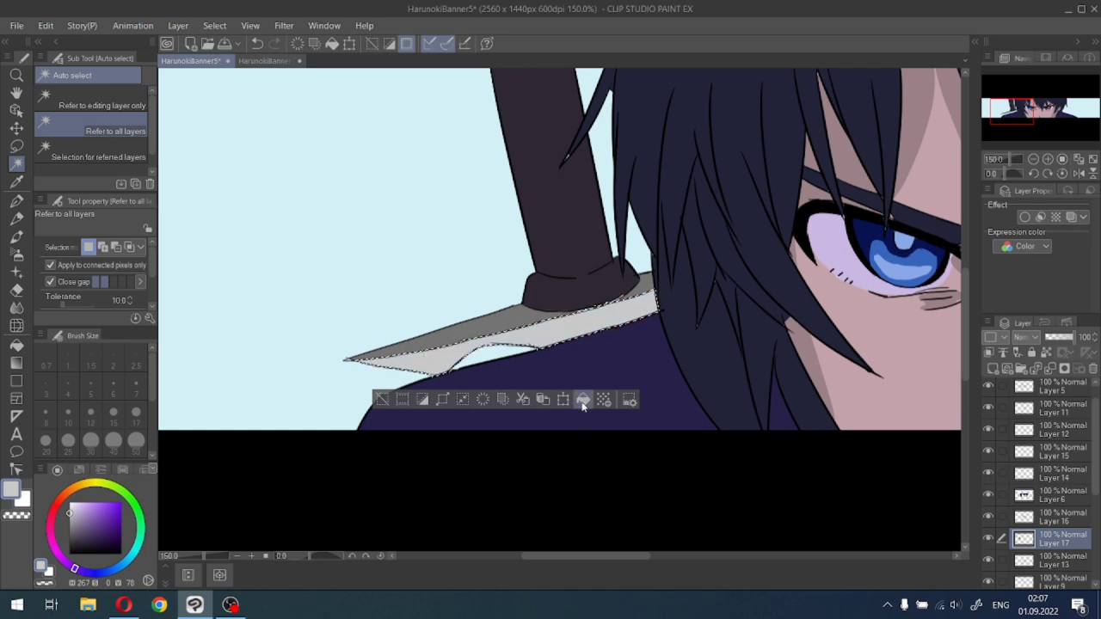
left_click(381, 398)
scroll(394, 397, "down", 2)
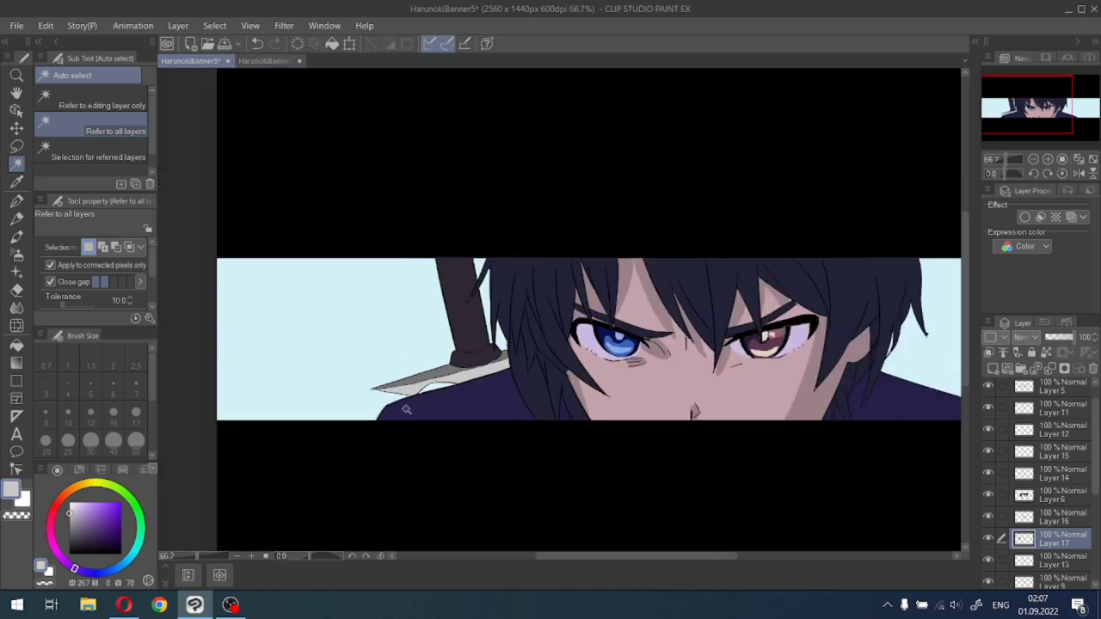
scroll(407, 411, "up", 1)
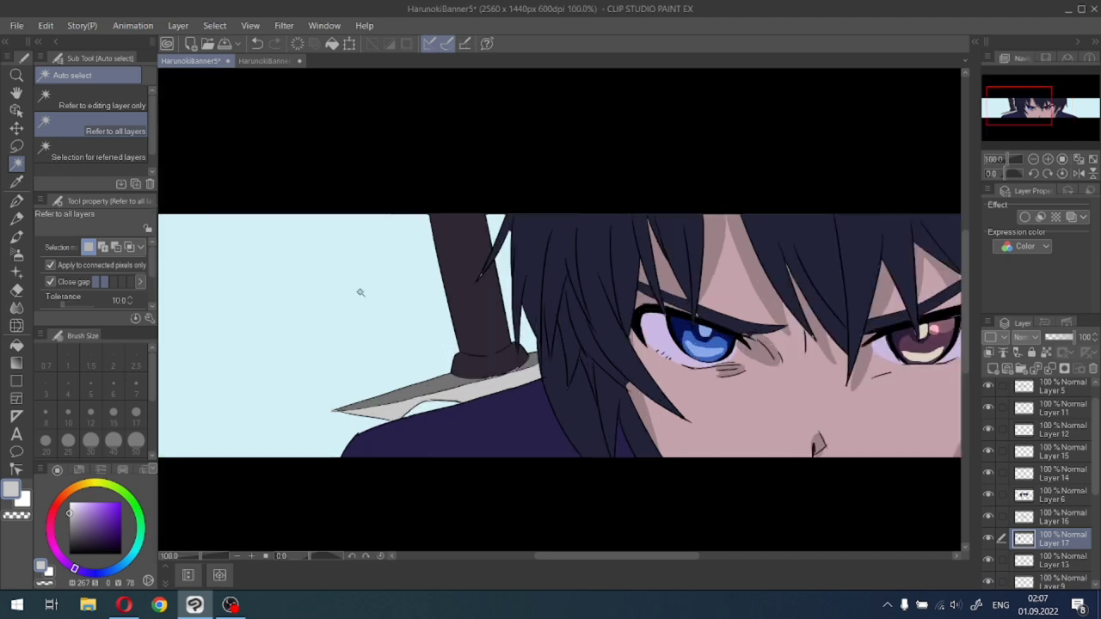
Sample the sword handle's dark purple and lighten it to saturation 8 and value 51.
left_click(16, 181)
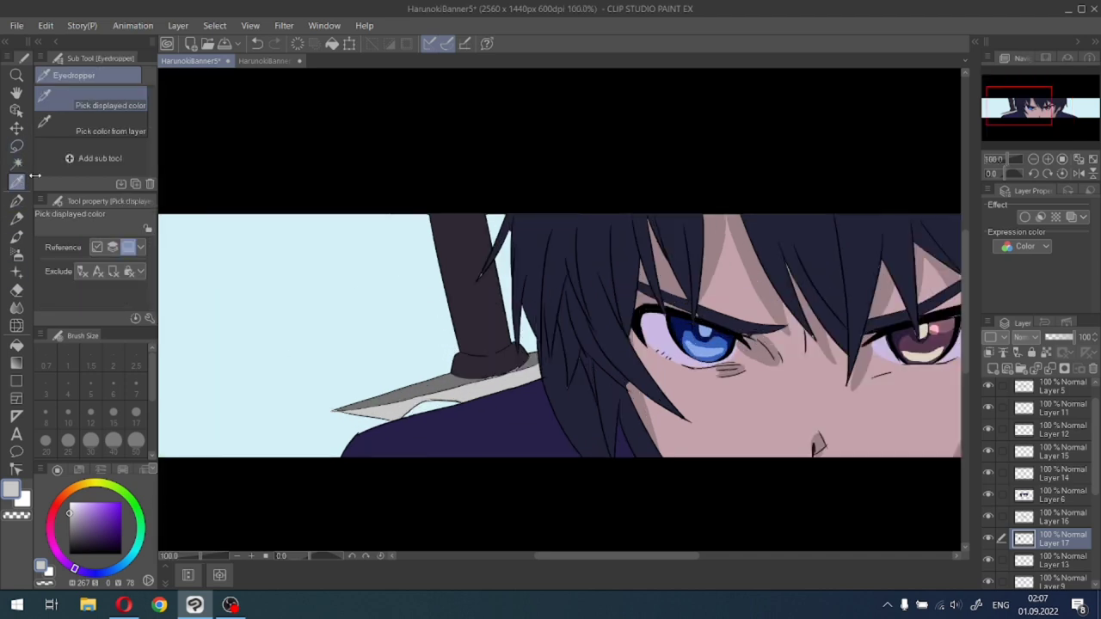
left_click(473, 256)
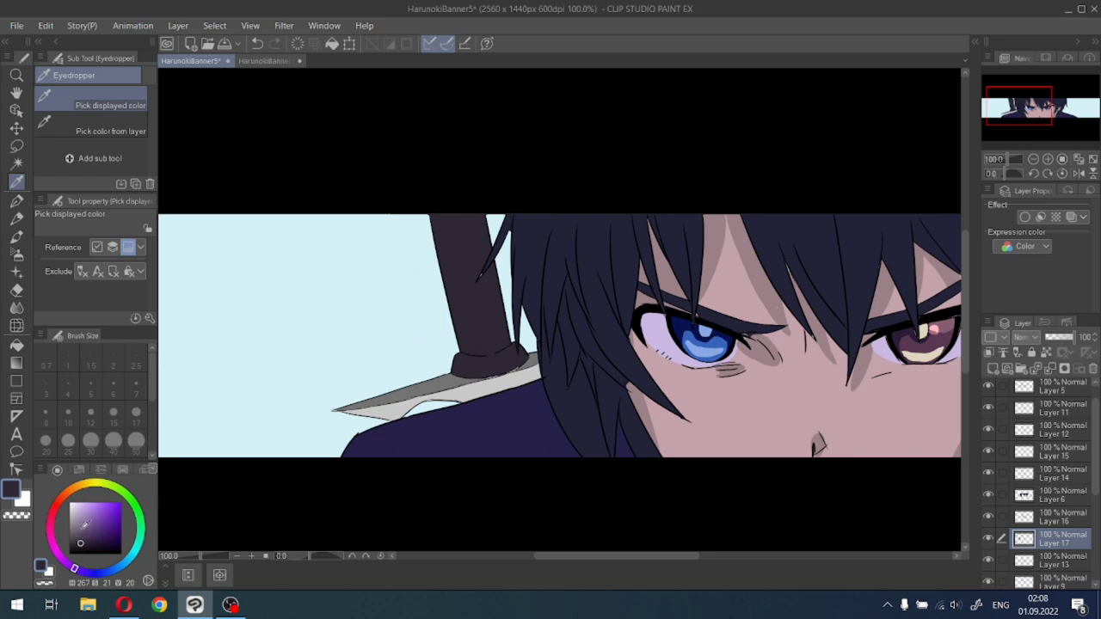
left_click(84, 519)
left_click(77, 525)
left_click(75, 521)
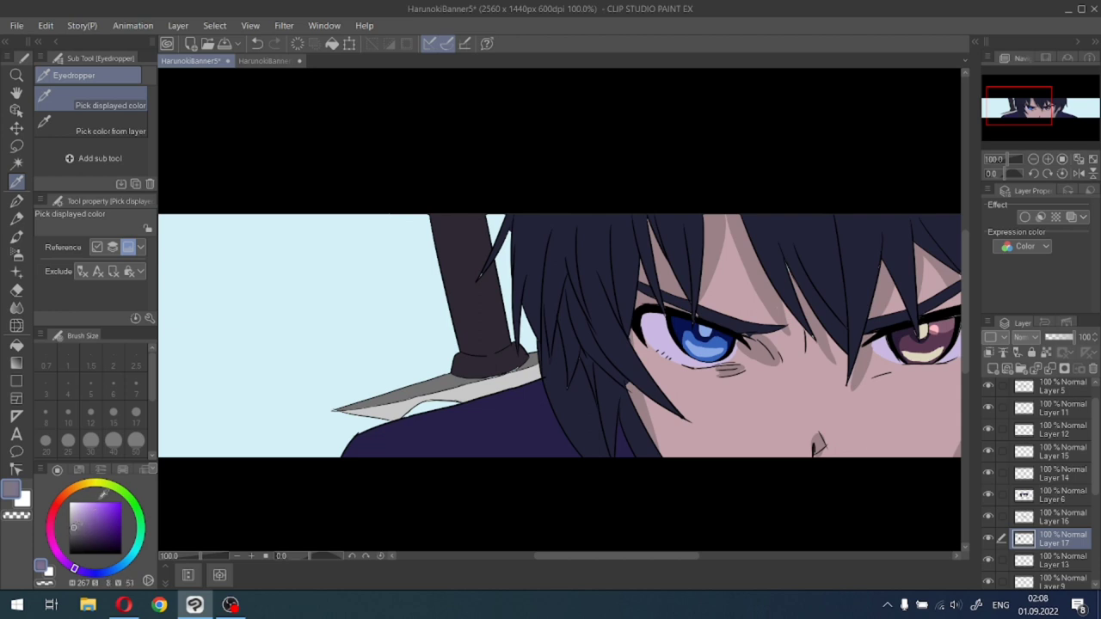
Select the sword handle and paint its grip above the collar with the G-pen at size 20 in muted purple, saturation 17 and value 39.
left_click(17, 164)
left_click(469, 318)
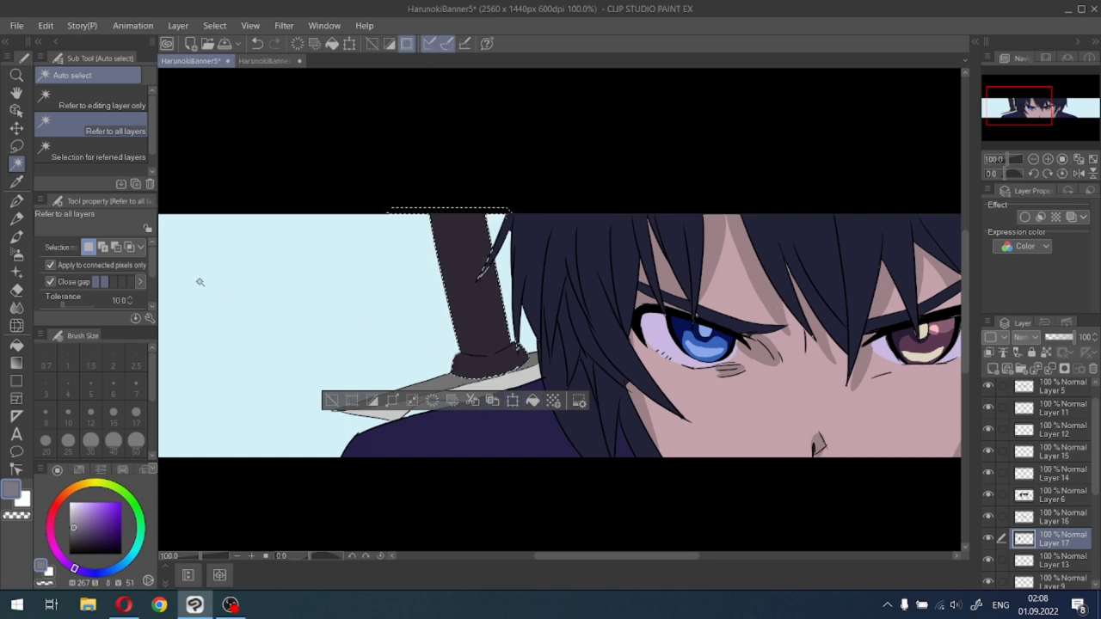
left_click(16, 201)
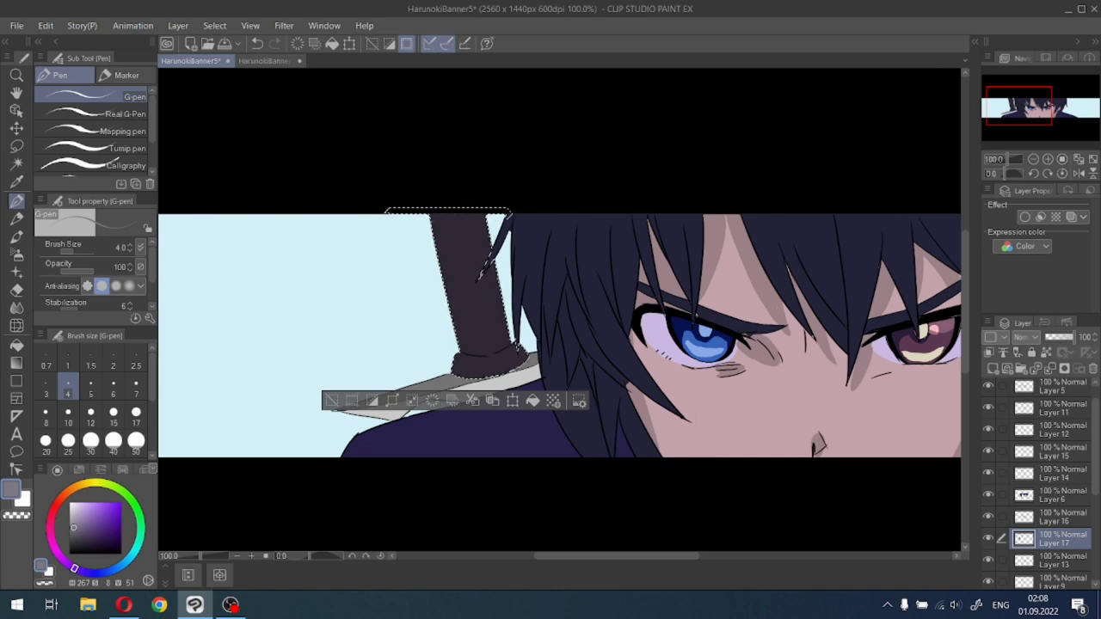
left_click(113, 412)
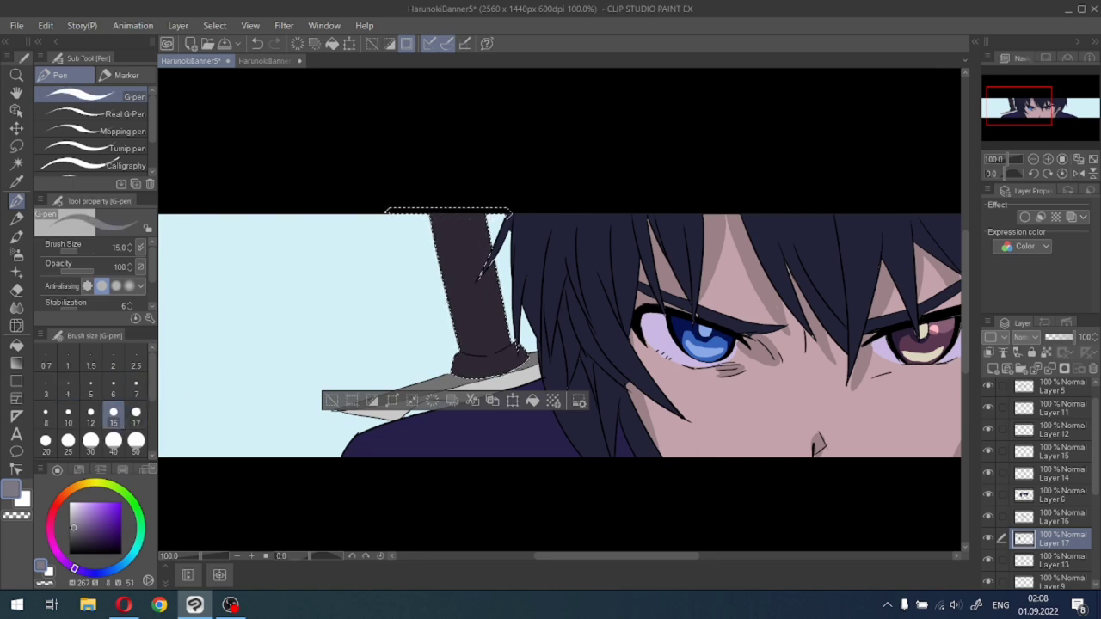
left_click(46, 441)
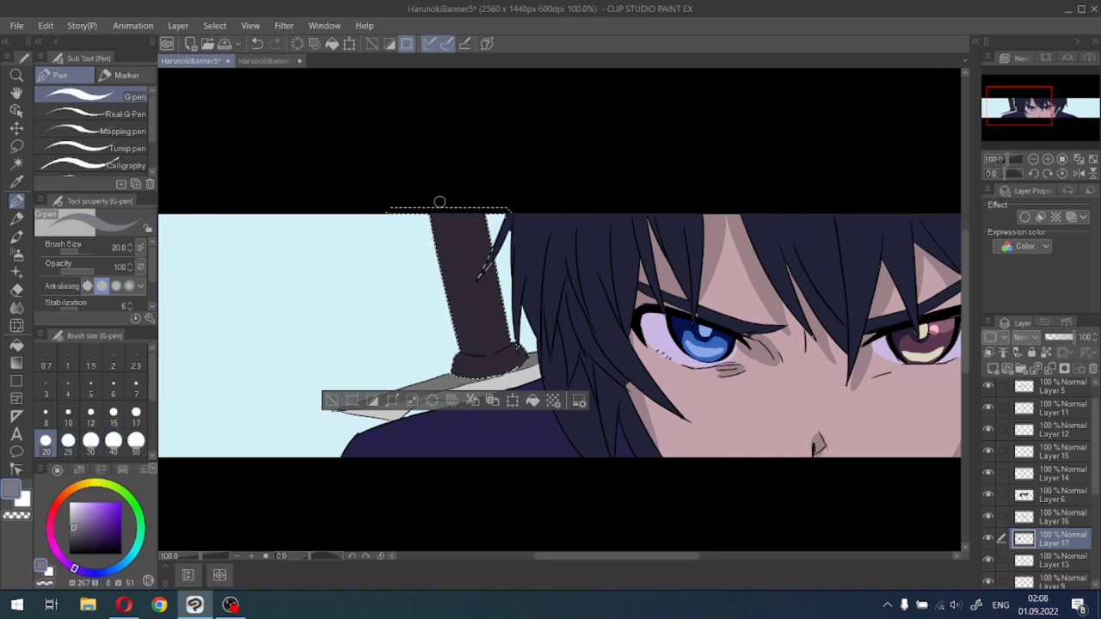
key("ctrl+z")
left_click(79, 534)
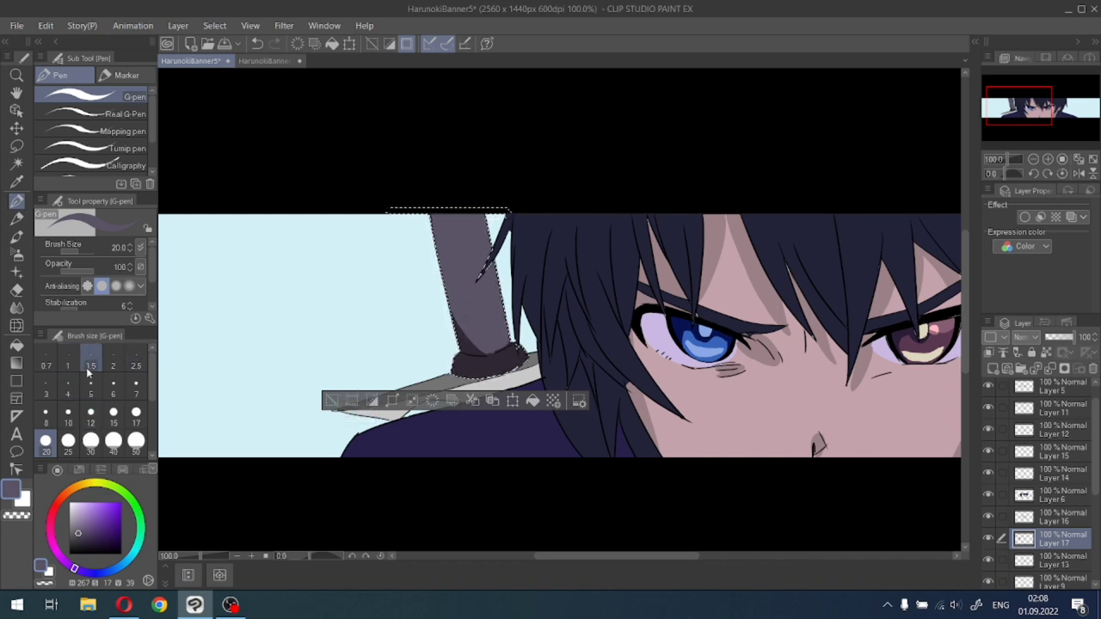
Draw curved black wrap lines across the sword's grip with the G-pen at size 3, and deselect.
left_click(54, 392)
left_click_drag(86, 529, 59, 555)
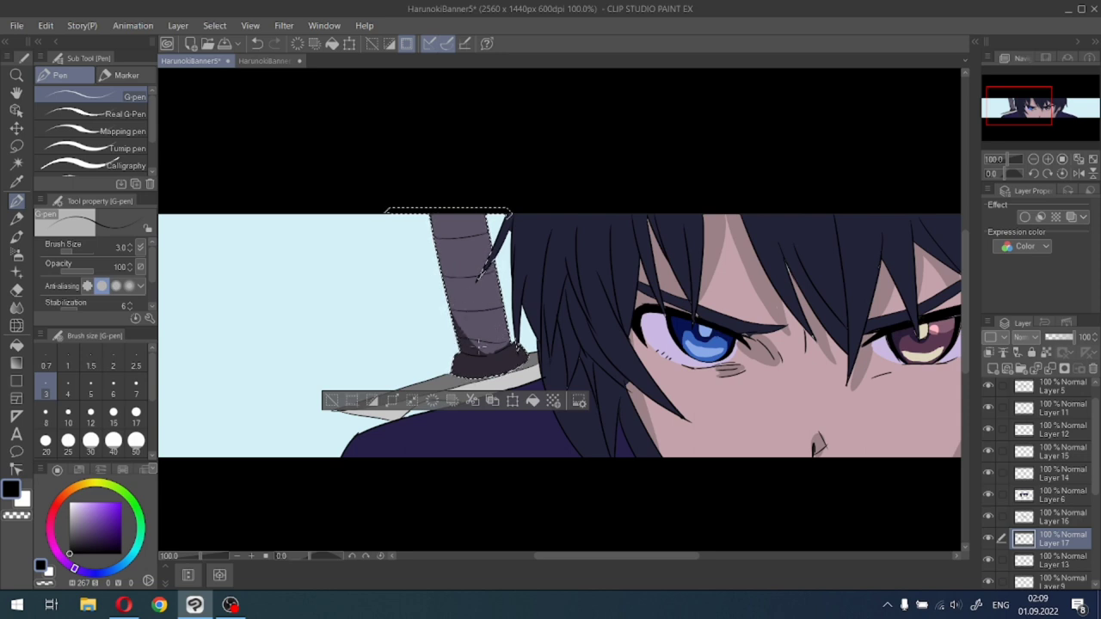
left_click_drag(501, 346, 484, 352)
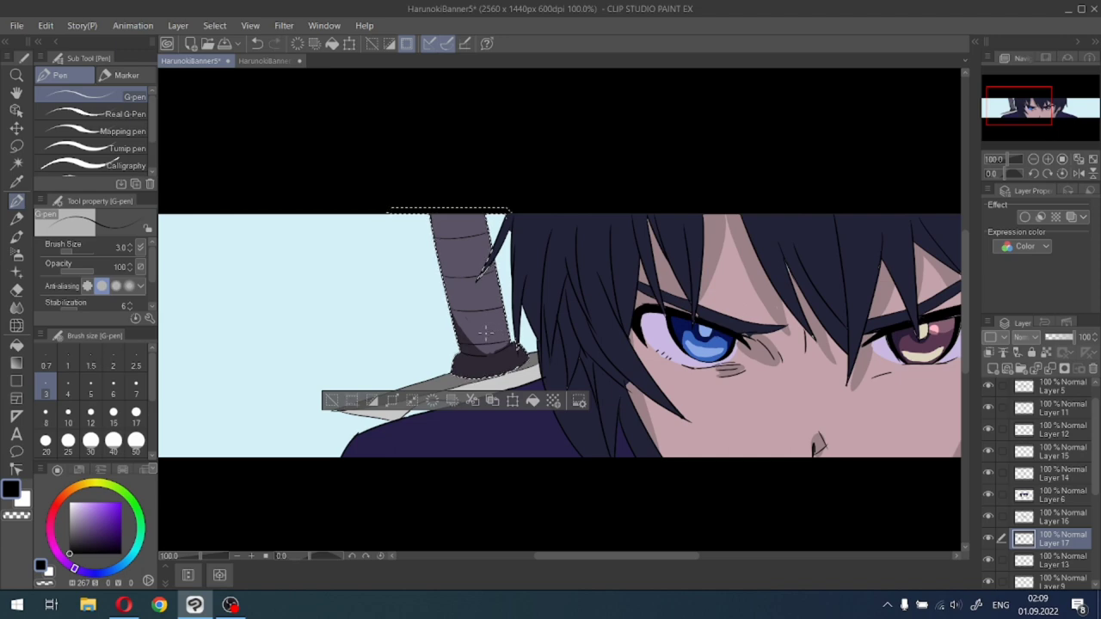
scroll(486, 333, "down", 3)
scroll(419, 367, "up", 5)
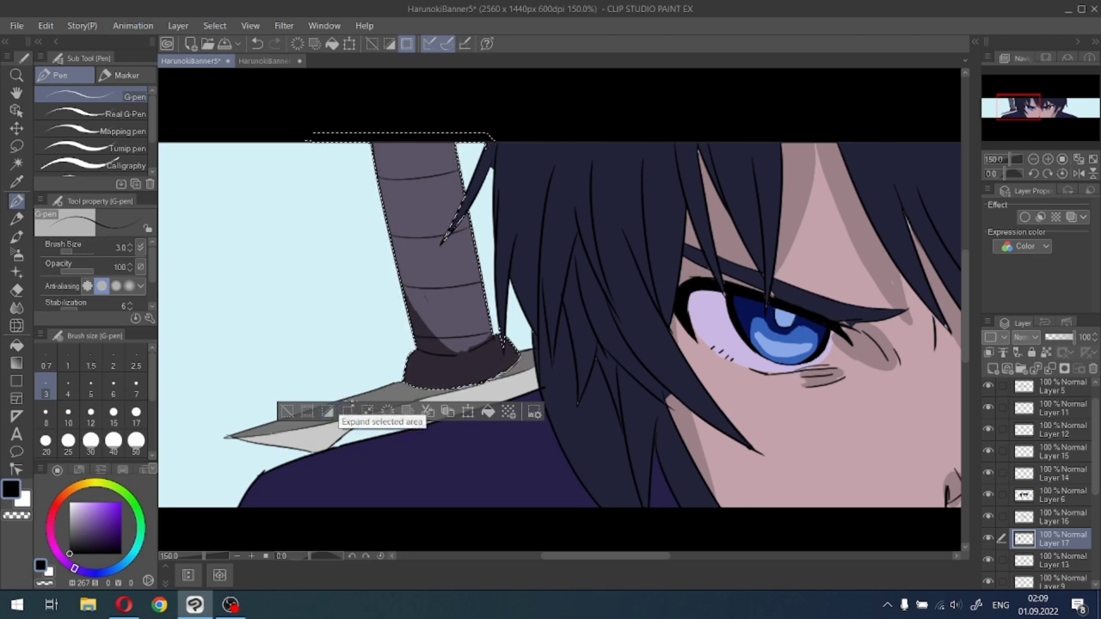
left_click(287, 411)
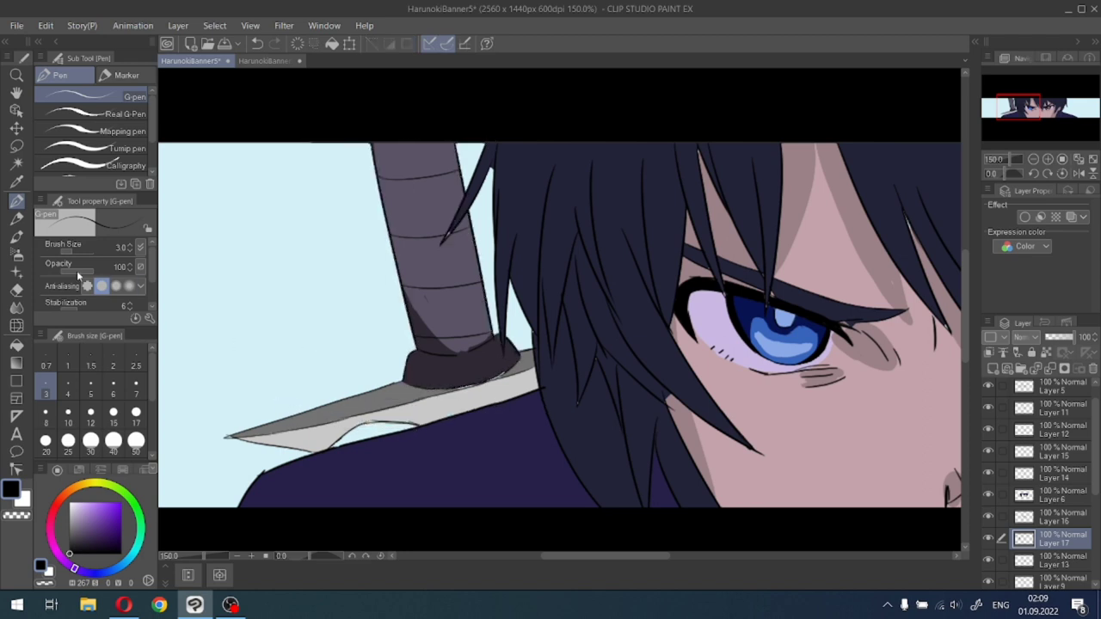
Select the sword's collar and paint the part nearest the hair in the blade's sampled dark grey with the G-pen at size 12, and deselect.
left_click(16, 163)
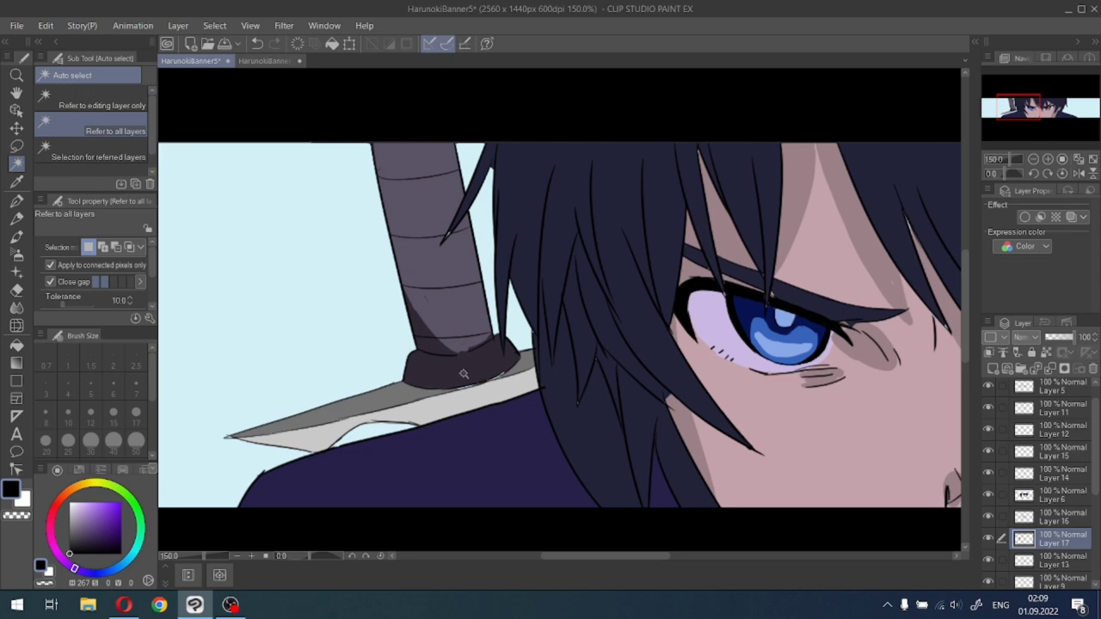
left_click(464, 373)
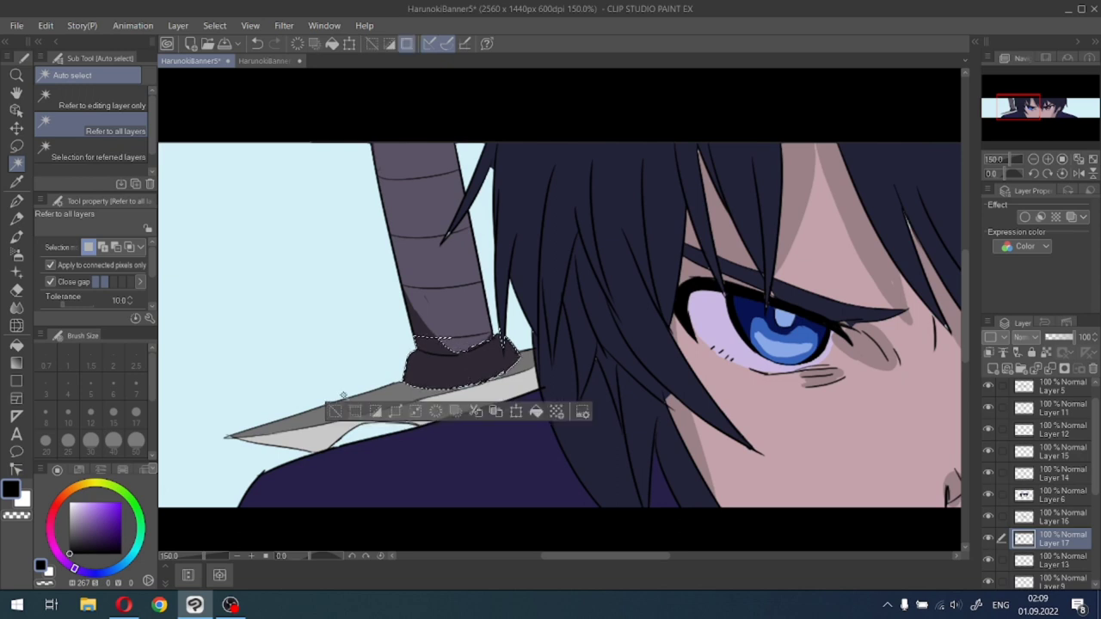
left_click(17, 181)
left_click(295, 414)
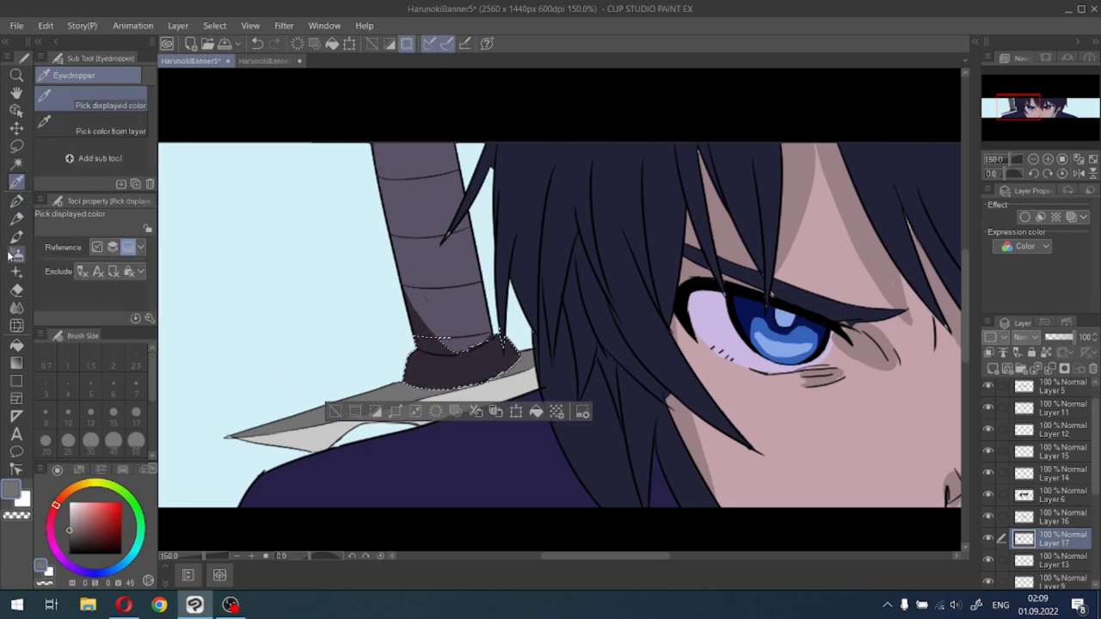
left_click(16, 199)
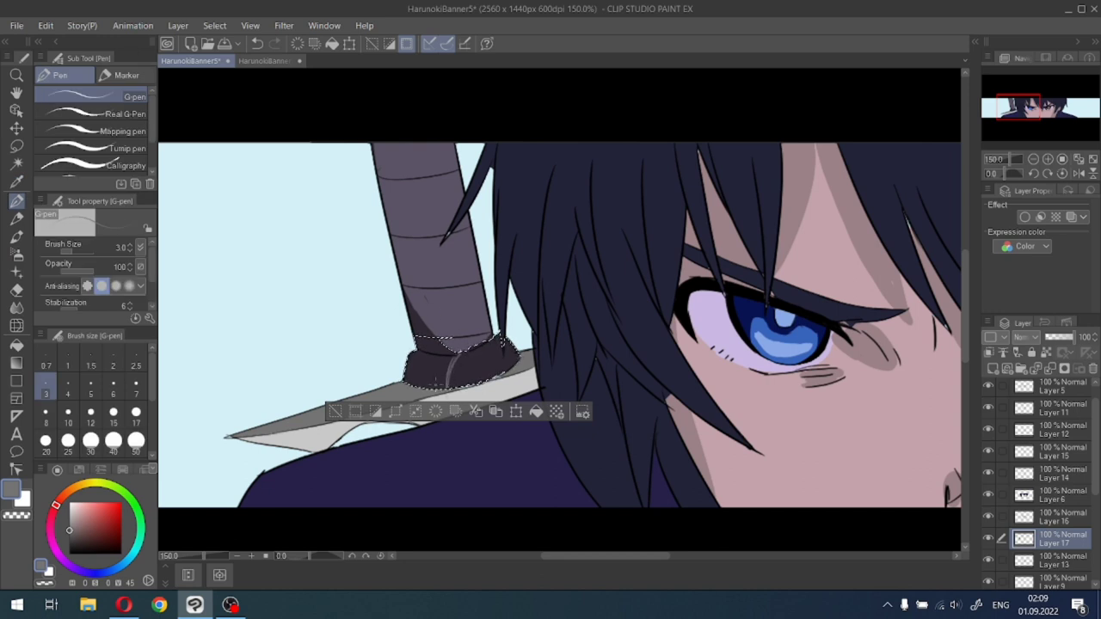
left_click(90, 415)
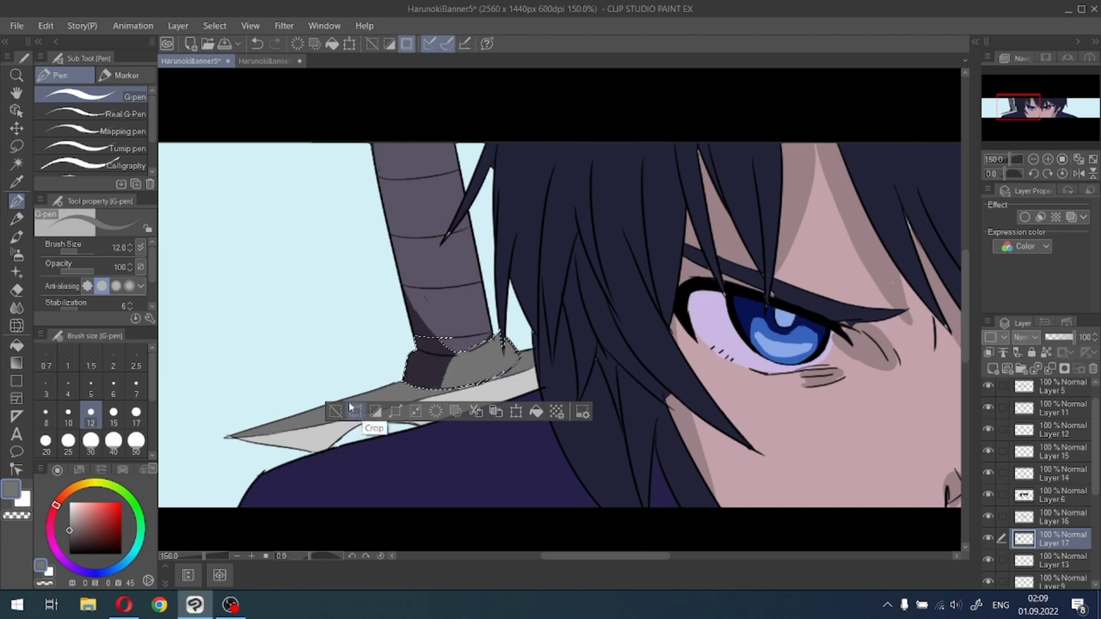
left_click(336, 412)
Find the hair colour layer by toggling the visibility of Layer 6, and add a new layer directly above it.
scroll(338, 415, "down", 3)
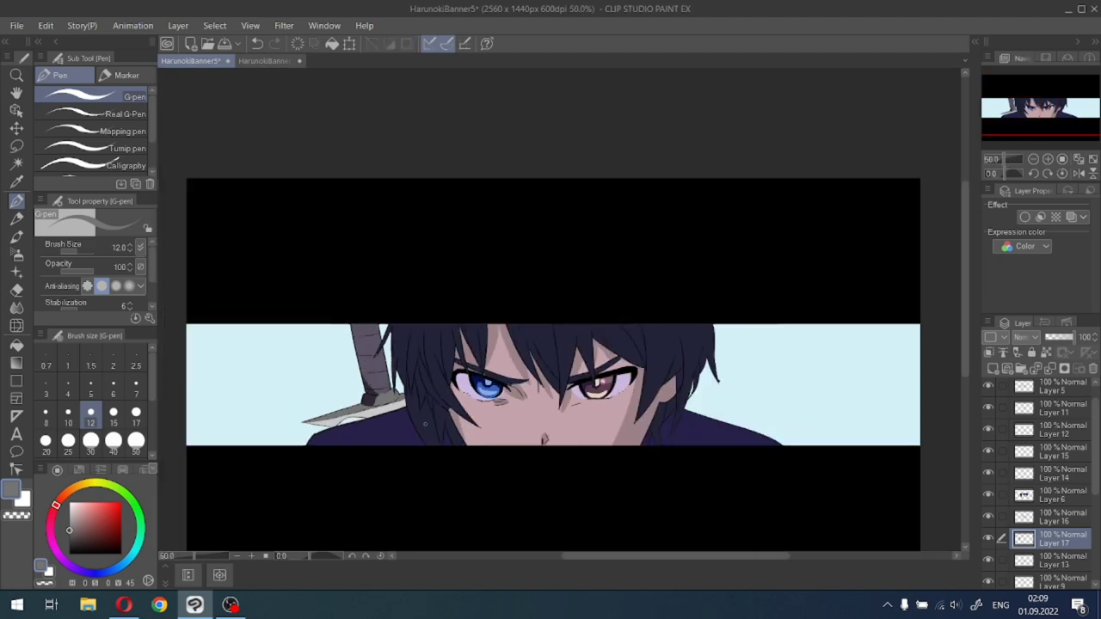
scroll(485, 412, "up", 1)
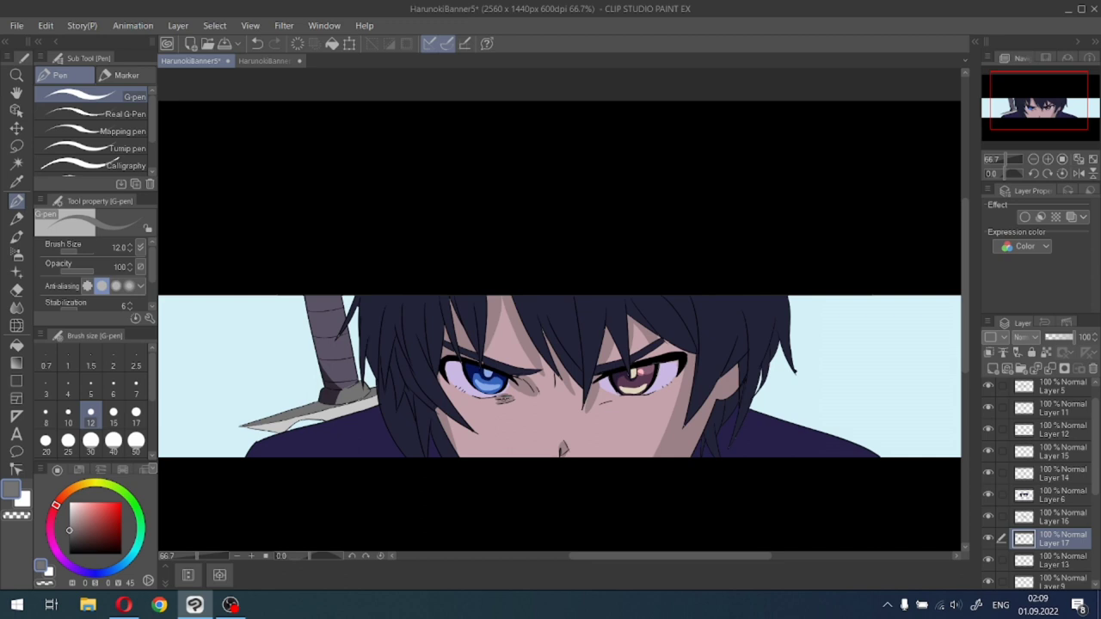
scroll(503, 397, "up", 1)
scroll(519, 401, "down", 1)
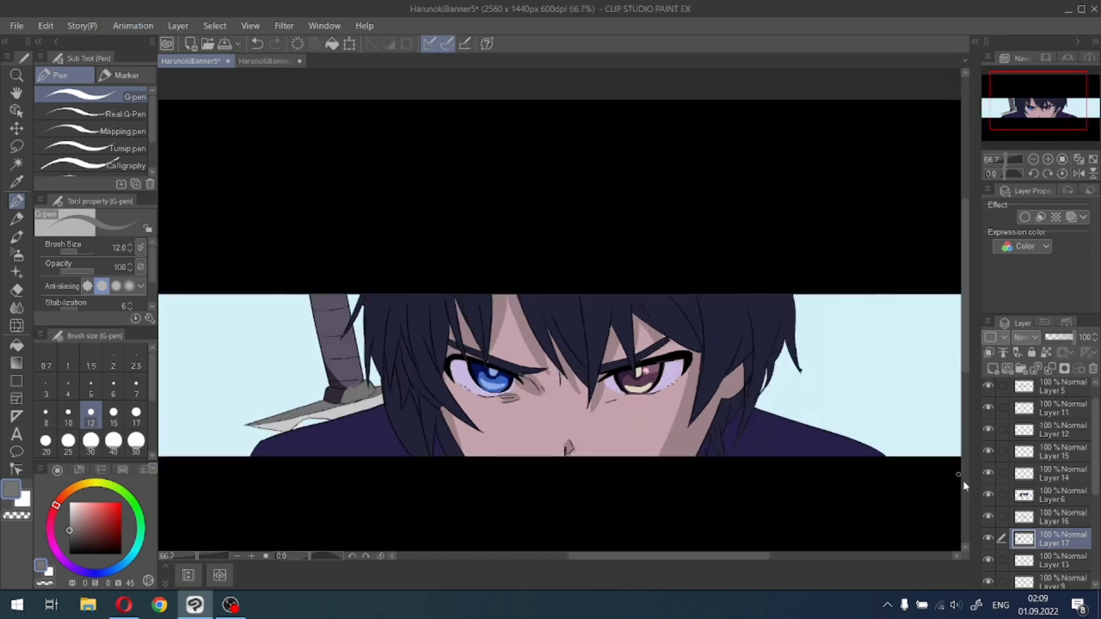
left_click(987, 495)
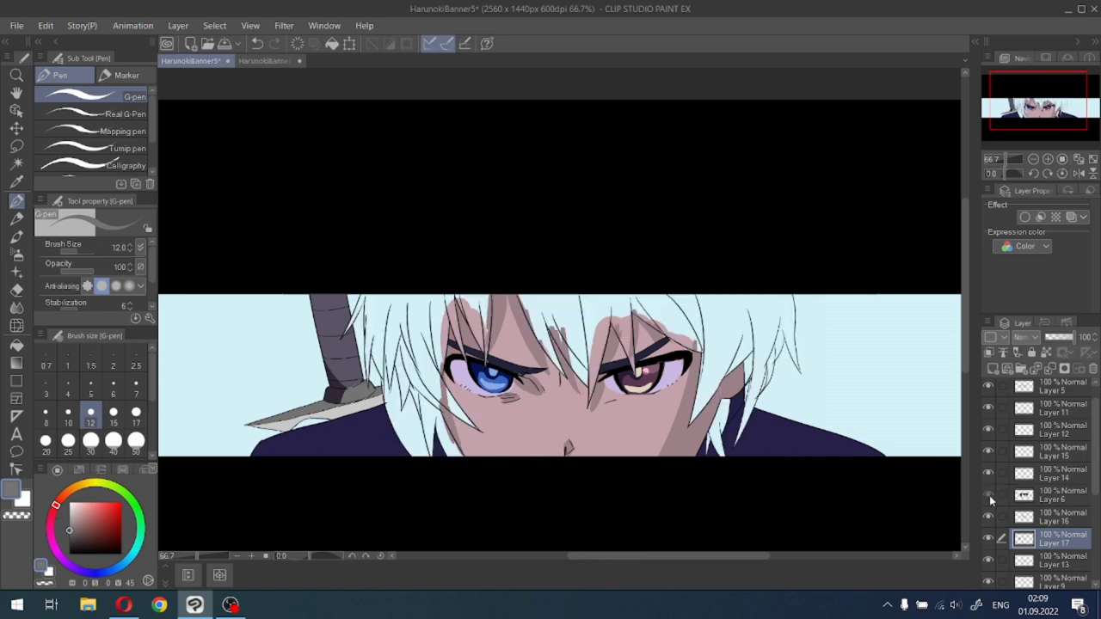
left_click(988, 496)
left_click(1032, 505)
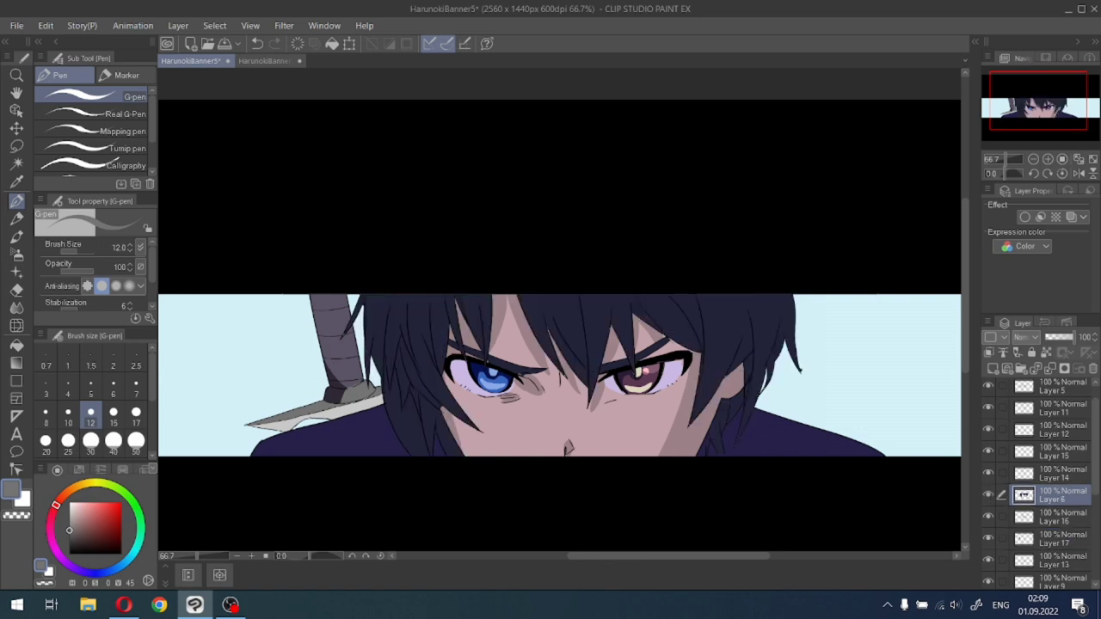
left_click(992, 368)
scroll(483, 335, "up", 1)
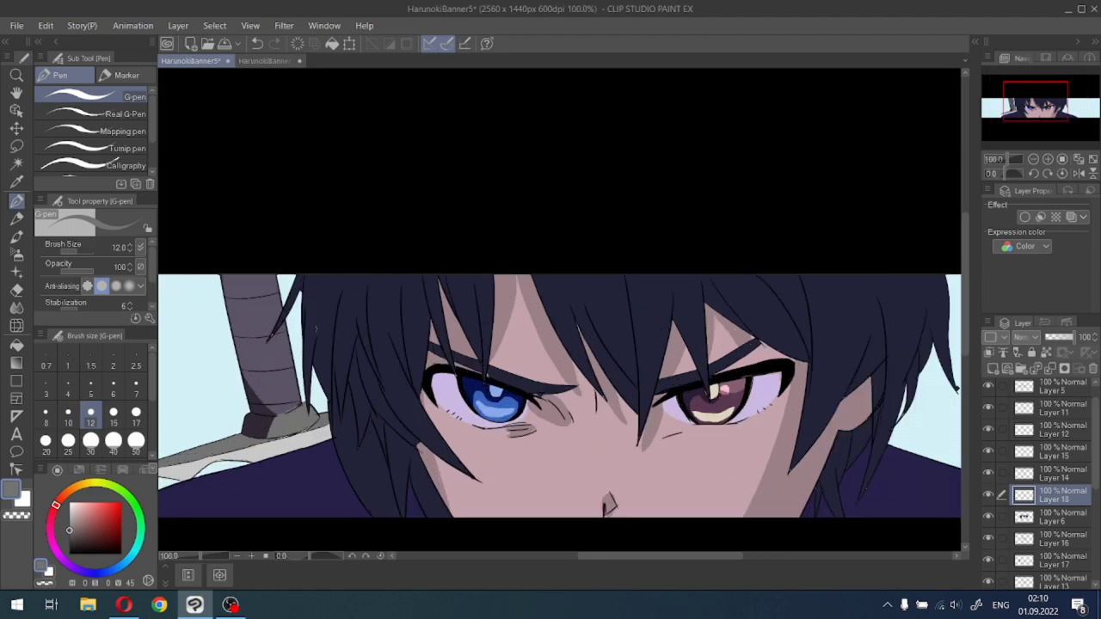
Sample the dark blue hair shadow colour from the coloured reference sketch and return to the banner drawing.
left_click(269, 61)
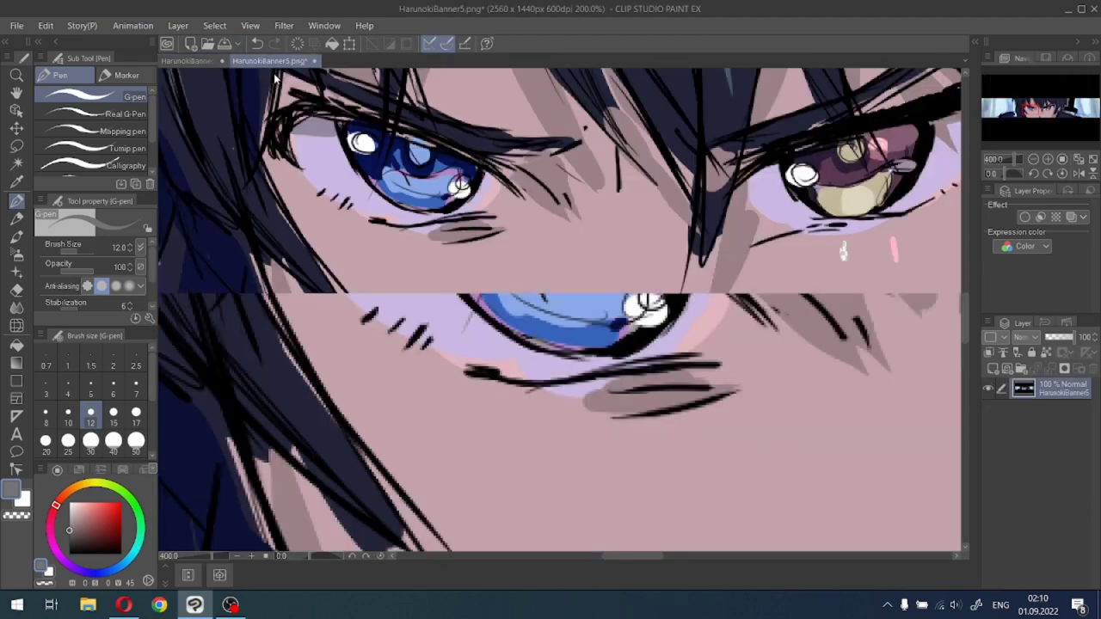
scroll(276, 77, "down", 1)
left_click_drag(1033, 119, 1027, 115)
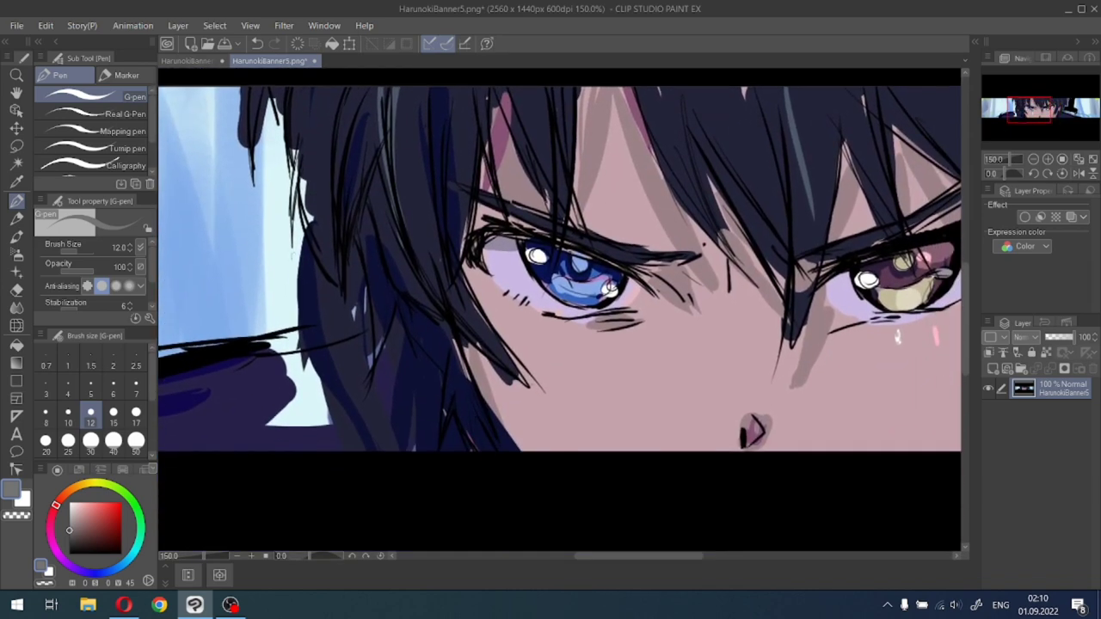
left_click(318, 303, "alt")
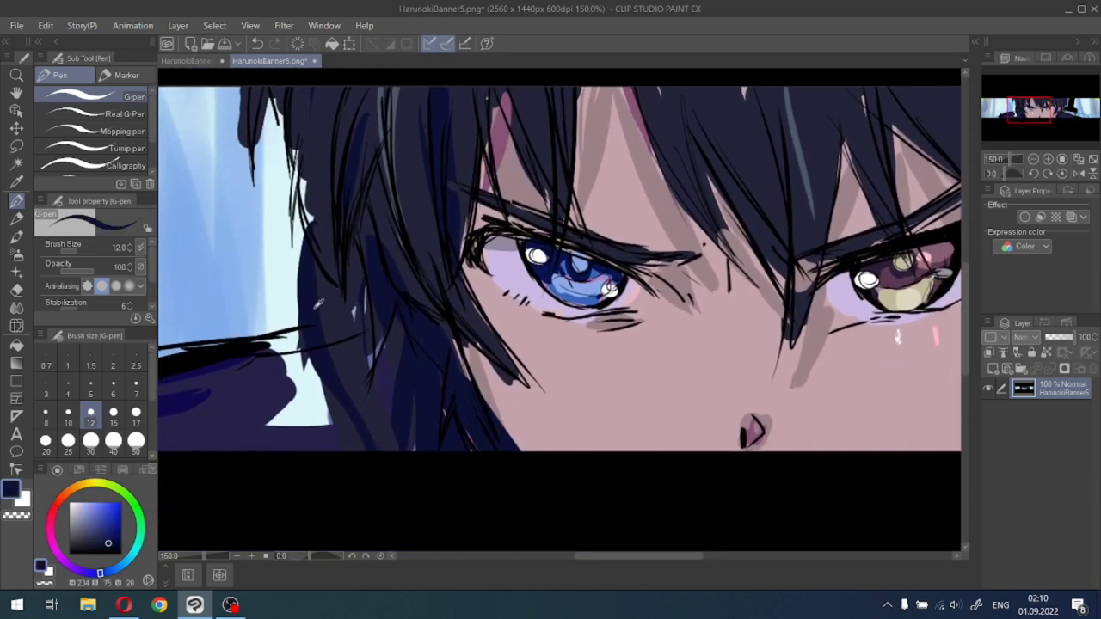
left_click(182, 62)
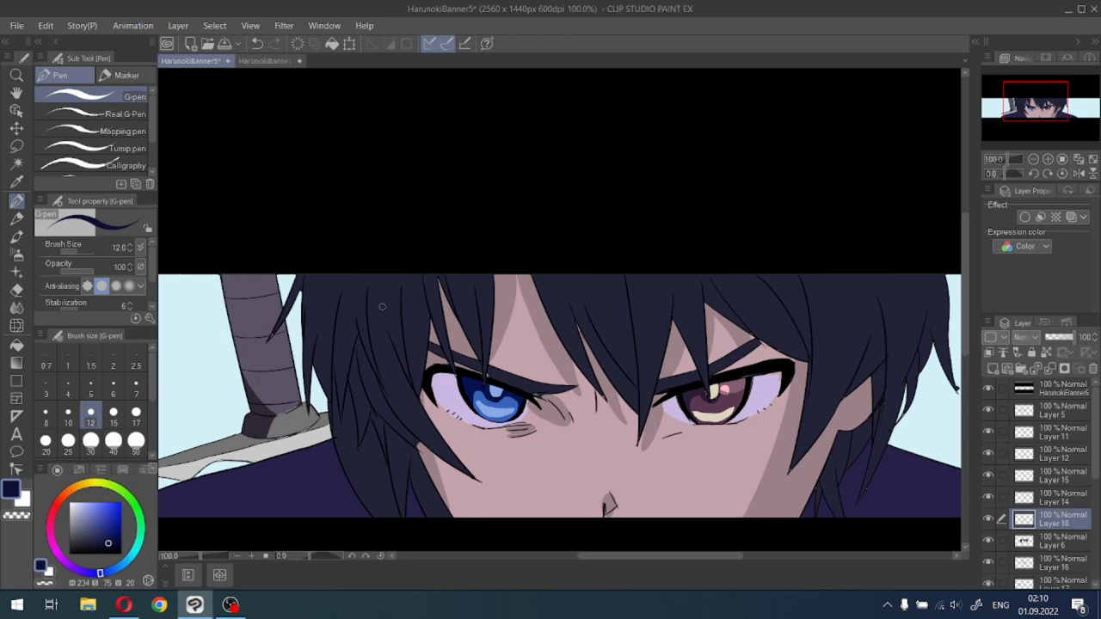
Paint dark blue shadow strokes with the G-pen at size 12 on the long lock beside the blue eye and the hair below the ear.
left_click_drag(403, 291, 414, 385)
left_click_drag(404, 298, 416, 384)
left_click_drag(1038, 101, 1043, 108)
left_click_drag(783, 372, 764, 427)
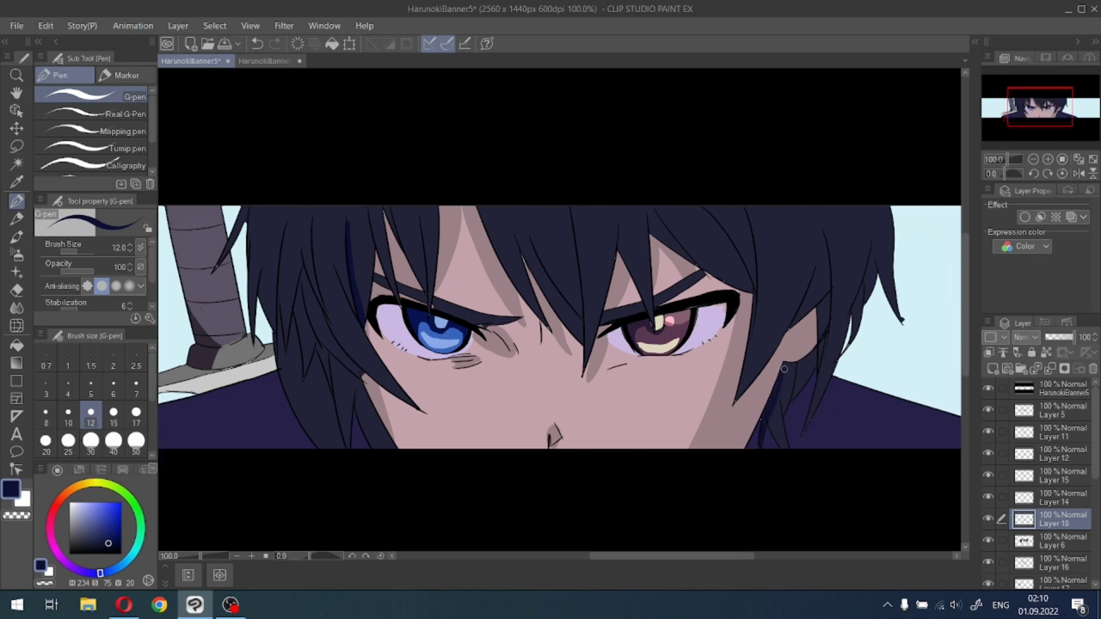
left_click_drag(784, 374, 765, 420)
Extend the shadow at the blue eye's outer corner and shade the lower locks running down beside that cheek.
left_click_drag(365, 266, 368, 306)
key("ctrl+z")
left_click_drag(371, 261, 364, 308)
left_click_drag(361, 382, 387, 445)
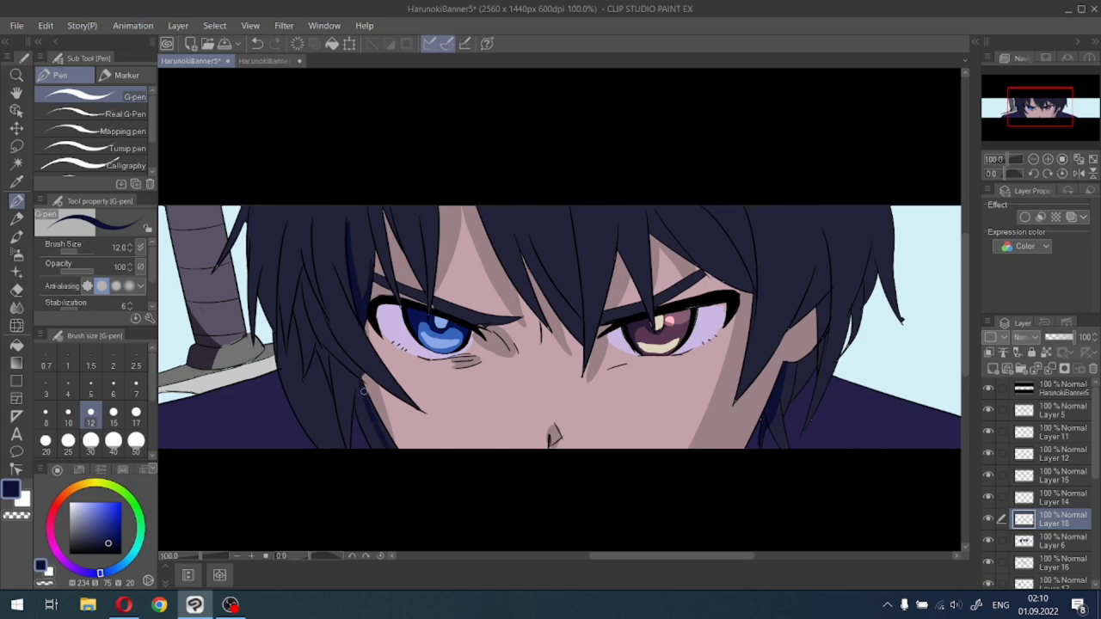
left_click_drag(365, 396, 388, 466)
left_click_drag(315, 362, 336, 454)
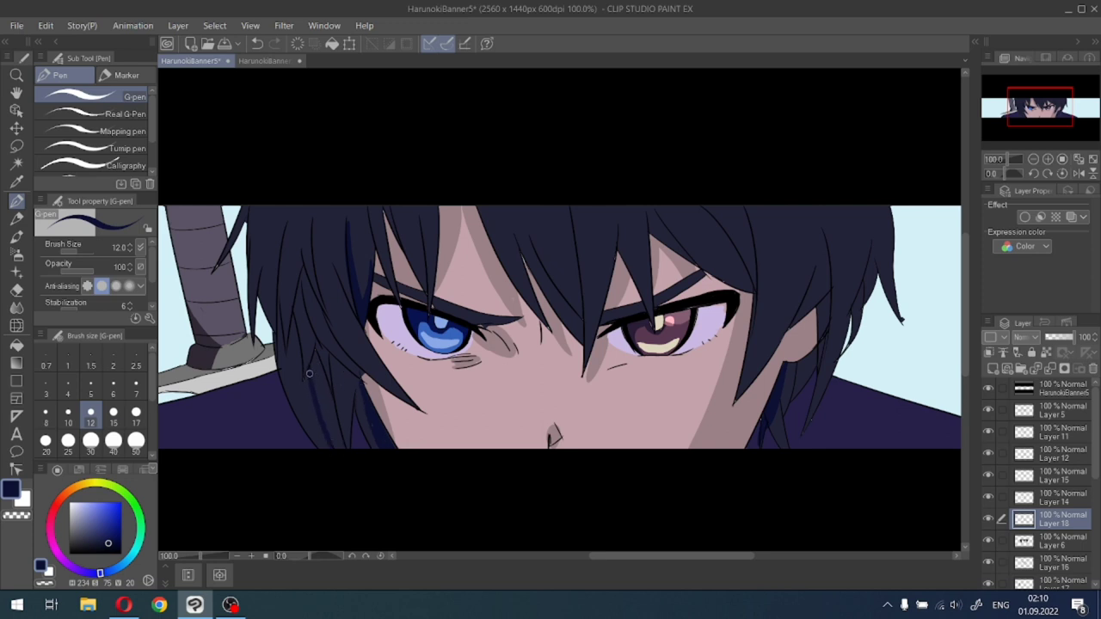
left_click(16, 164)
left_click(330, 411)
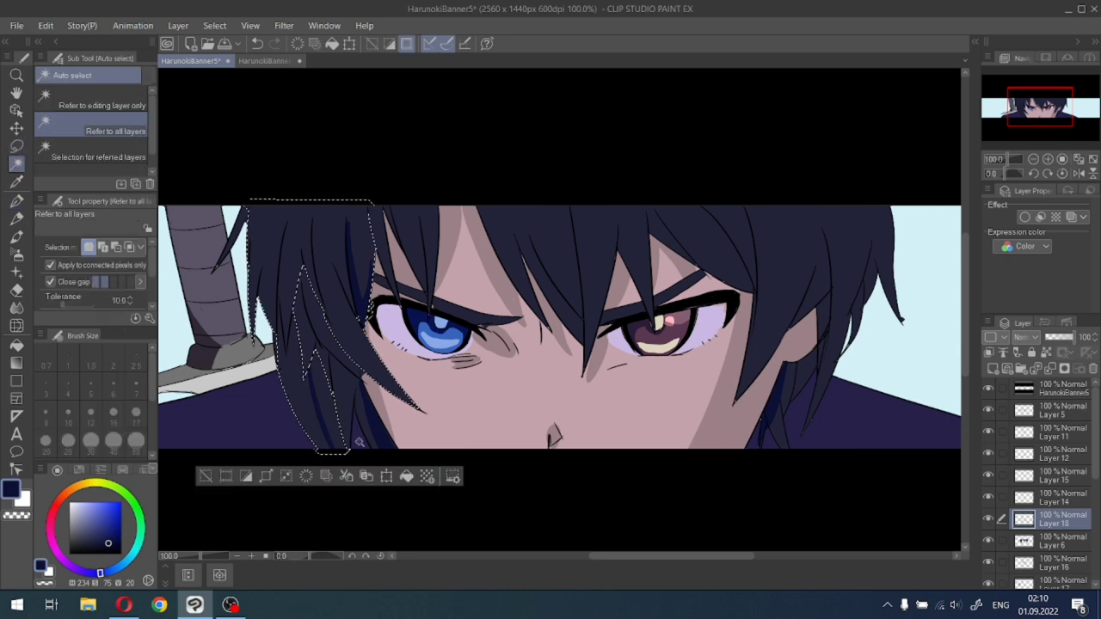
left_click(204, 479)
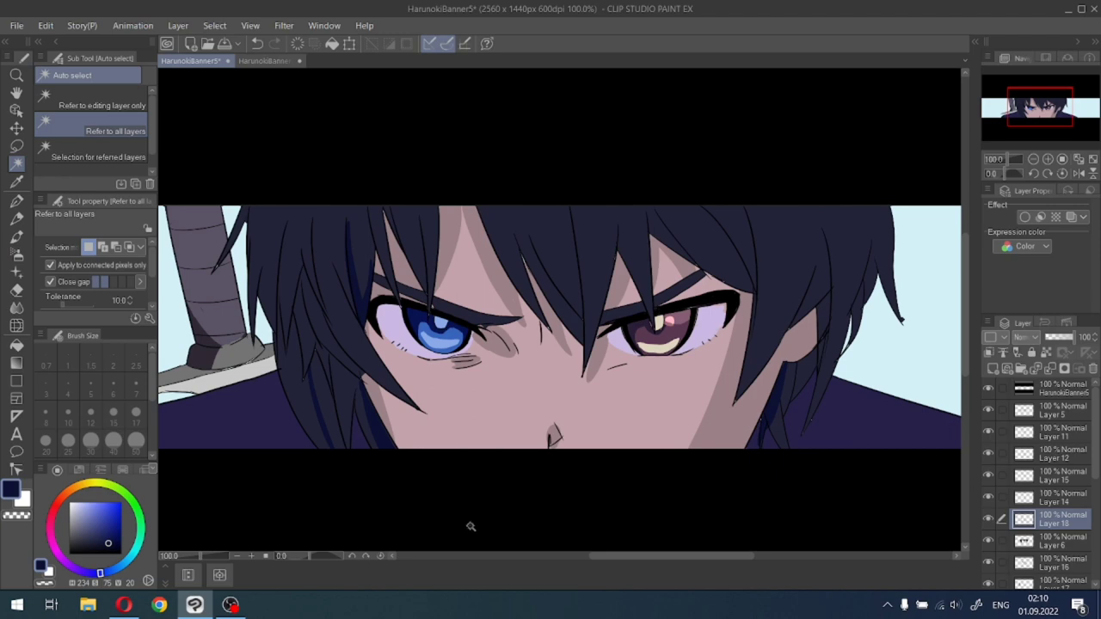
Fill the inner part of the lower hair locks on the blue eye's side with shadow using the G-pen at size 17.
scroll(467, 523, "up", 2)
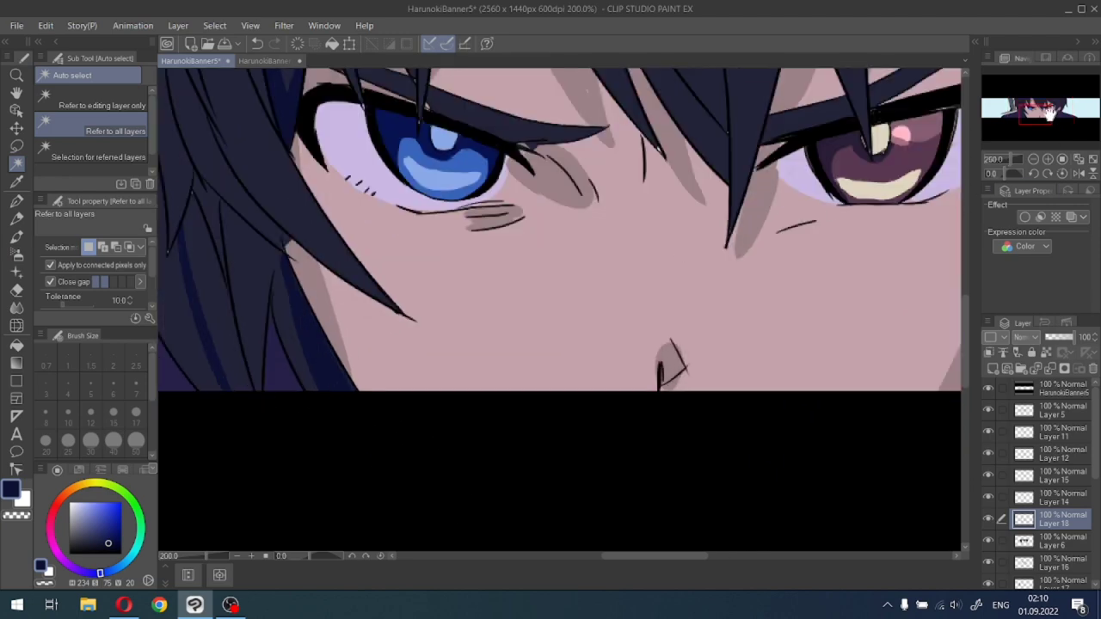
left_click_drag(1049, 111, 1040, 110)
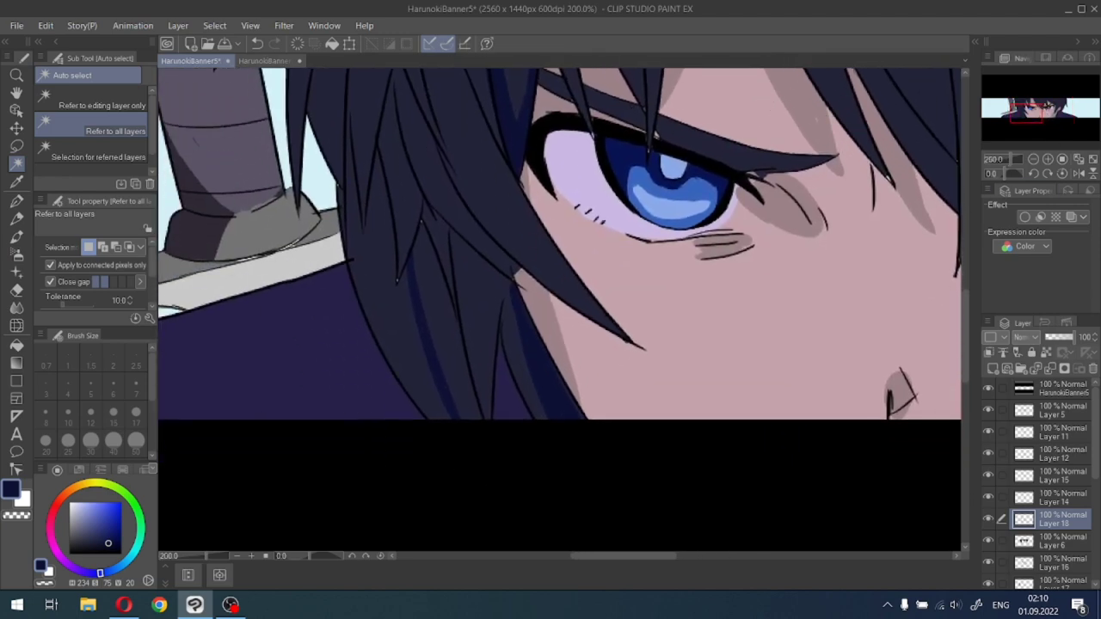
left_click(16, 200)
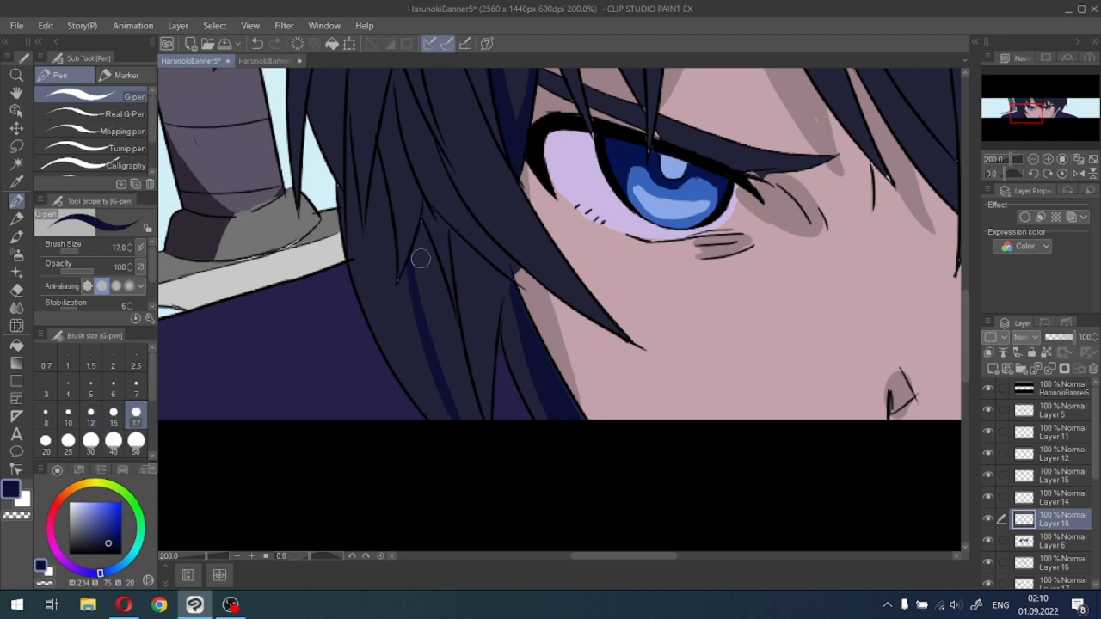
left_click_drag(420, 236, 430, 321)
left_click_drag(417, 255, 451, 380)
mouse_move(434, 293)
left_mouse_down()
mouse_move(469, 434)
mouse_move(442, 315)
mouse_move(456, 344)
mouse_move(444, 382)
mouse_move(465, 423)
left_mouse_up()
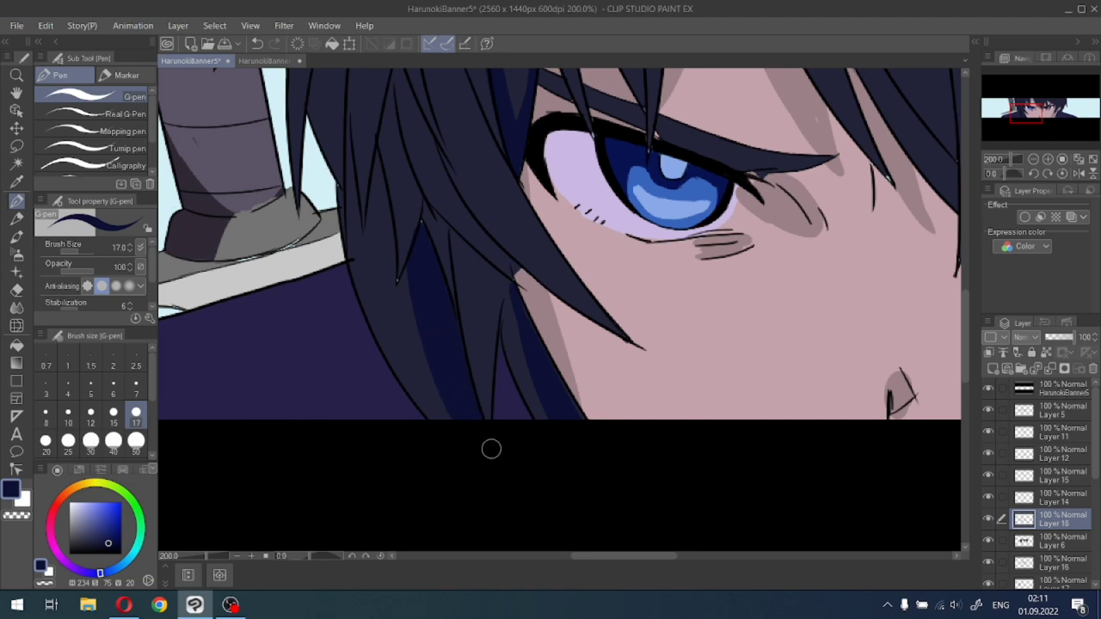
Shade the outer hair locks between the sword and the blue eye with long dark blue strokes.
scroll(408, 274, "down", 1)
scroll(420, 256, "down", 1)
scroll(419, 256, "up", 1)
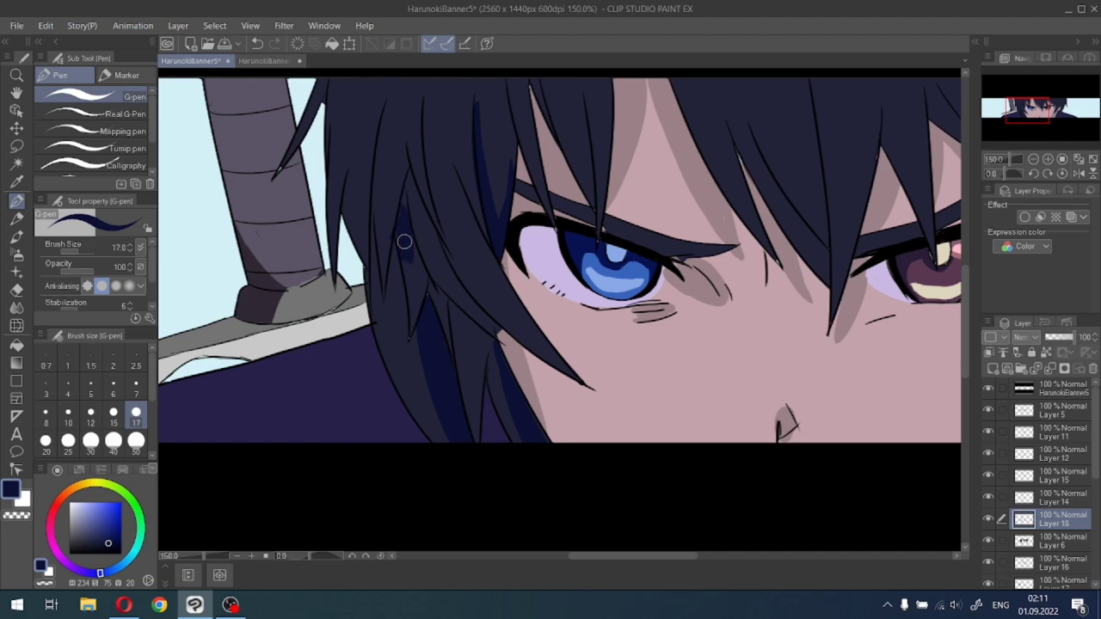
mouse_move(411, 184)
left_mouse_down()
mouse_move(438, 236)
mouse_move(429, 226)
left_mouse_up()
scroll(428, 224, "down", 1)
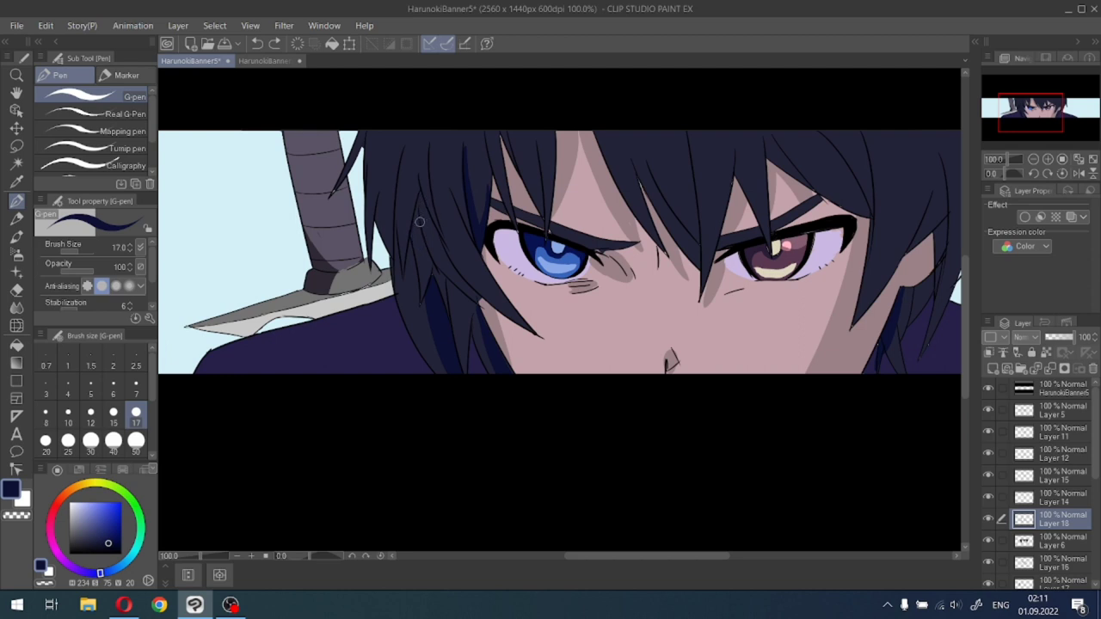
left_click_drag(402, 146, 391, 250)
key("ctrl+z")
left_click_drag(398, 149, 391, 250)
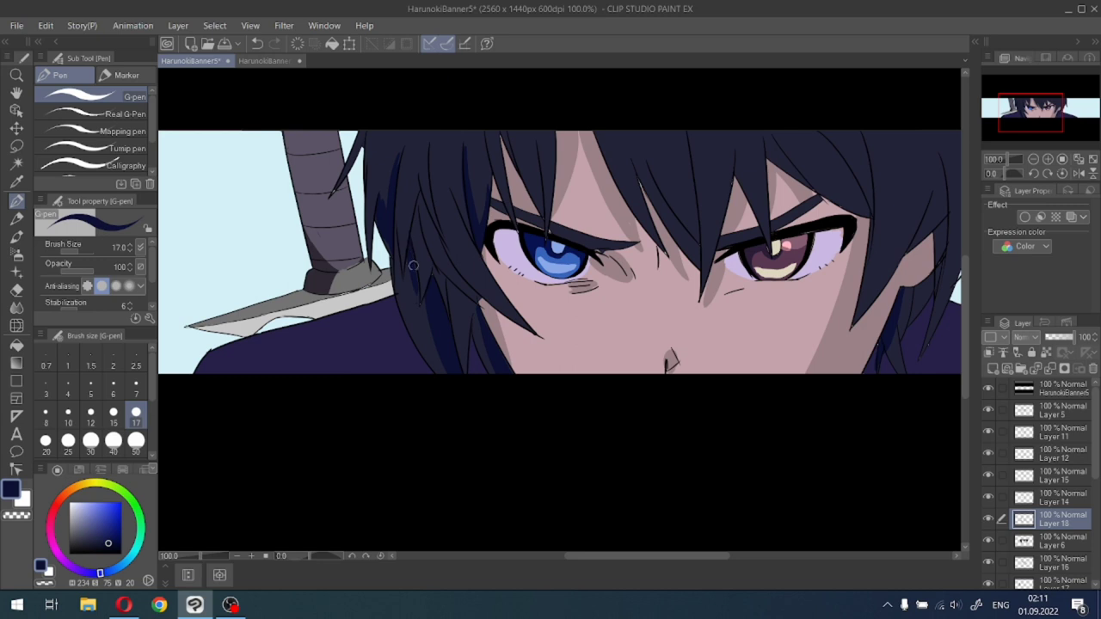
mouse_move(425, 206)
left_mouse_down()
mouse_move(435, 258)
mouse_move(460, 284)
left_mouse_up()
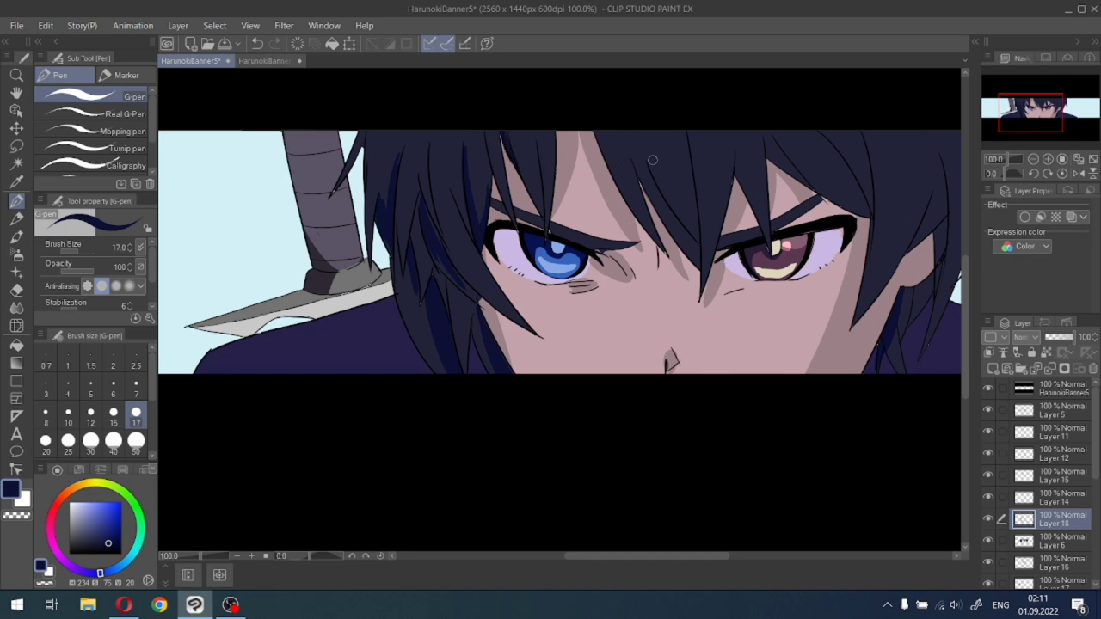
Paint tapered shadow strokes down the central fringe lock that hangs between the two eyes.
left_click_drag(653, 160, 693, 233)
key("ctrl+z")
left_click_drag(652, 160, 714, 256)
key("ctrl+z")
left_click_drag(651, 165, 700, 242)
left_click_drag(683, 124, 697, 236)
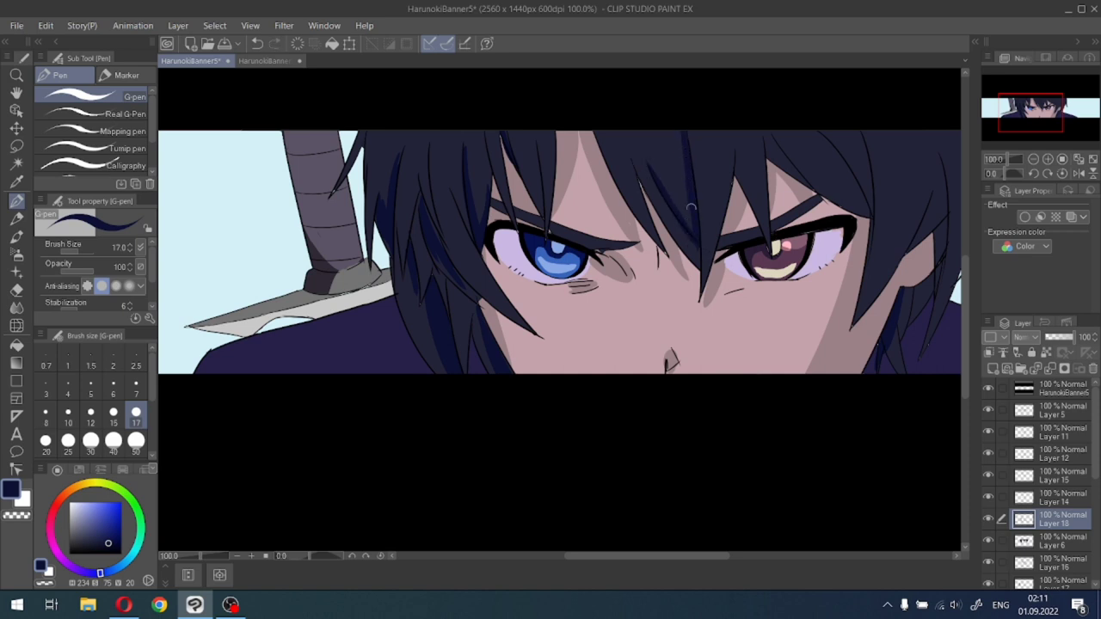
left_click_drag(630, 156, 668, 262)
key("ctrl+z")
left_click_drag(630, 154, 668, 245)
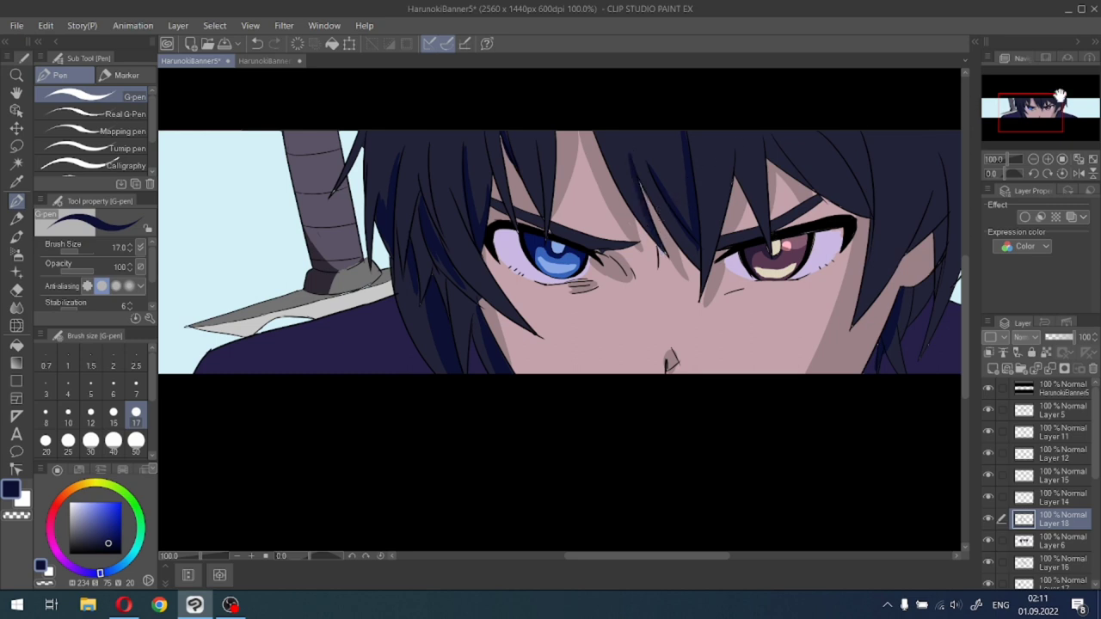
Shade the short fringe strand above the purple eye and the inner edge of the lock sweeping past its outer corner.
left_click_drag(1060, 95, 1078, 94)
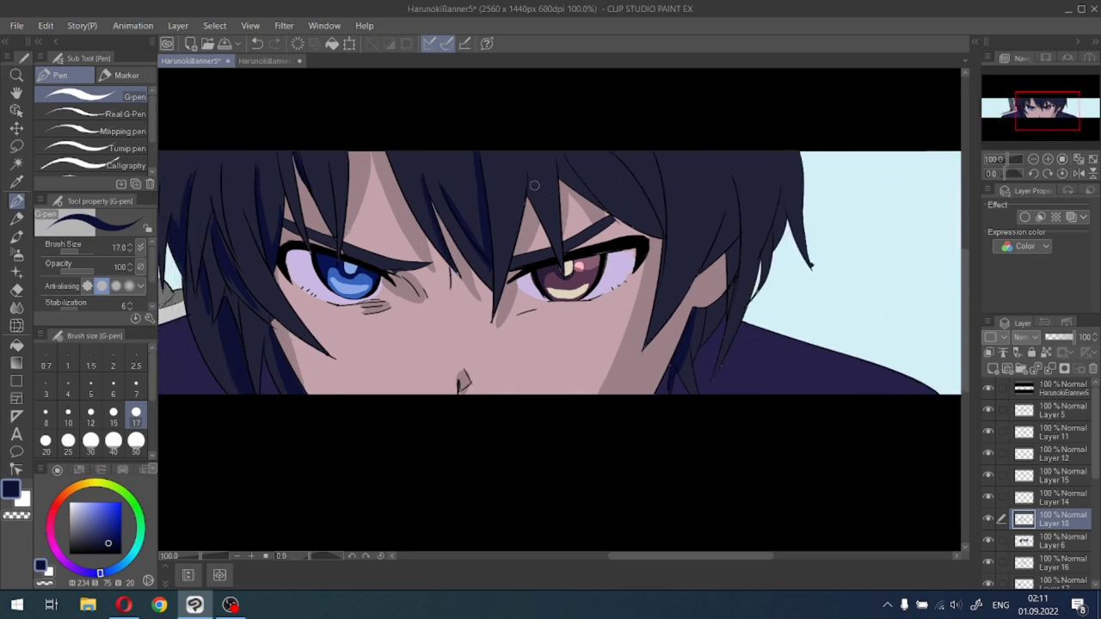
left_click_drag(534, 185, 560, 255)
left_click_drag(562, 161, 603, 202)
key("ctrl+z")
left_click_drag(654, 161, 644, 225)
key("ctrl+z")
left_click_drag(646, 148, 654, 205)
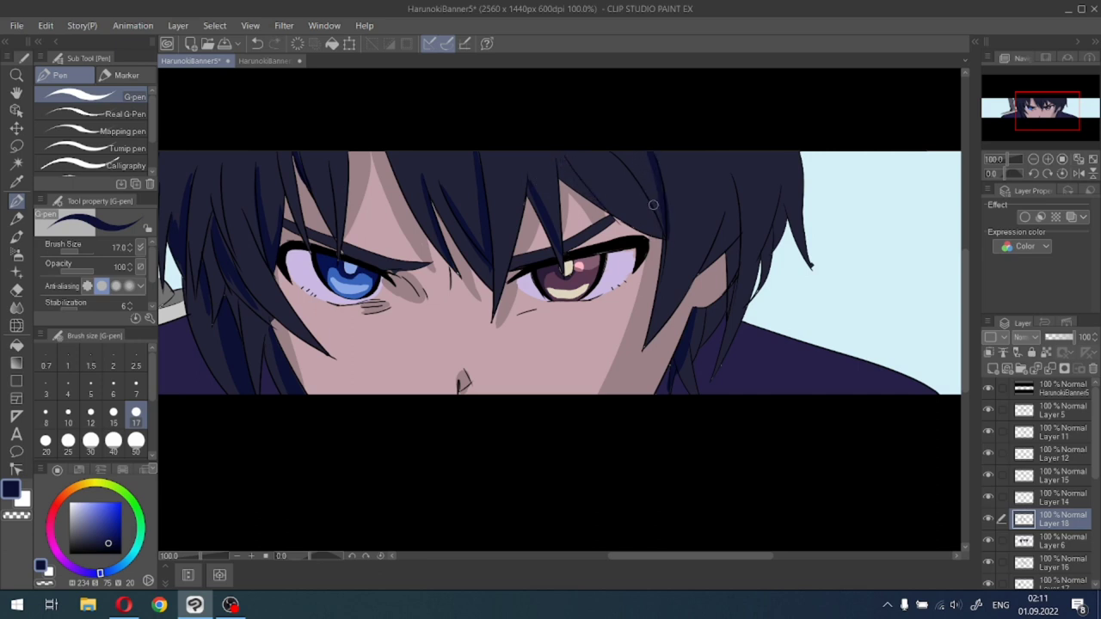
Shade the fringe edge over the purple eye's brow and widen the shadow at the top of the neighbouring sweeping lock.
left_click_drag(557, 158, 668, 246)
key("ctrl+z")
left_click_drag(593, 190, 660, 234)
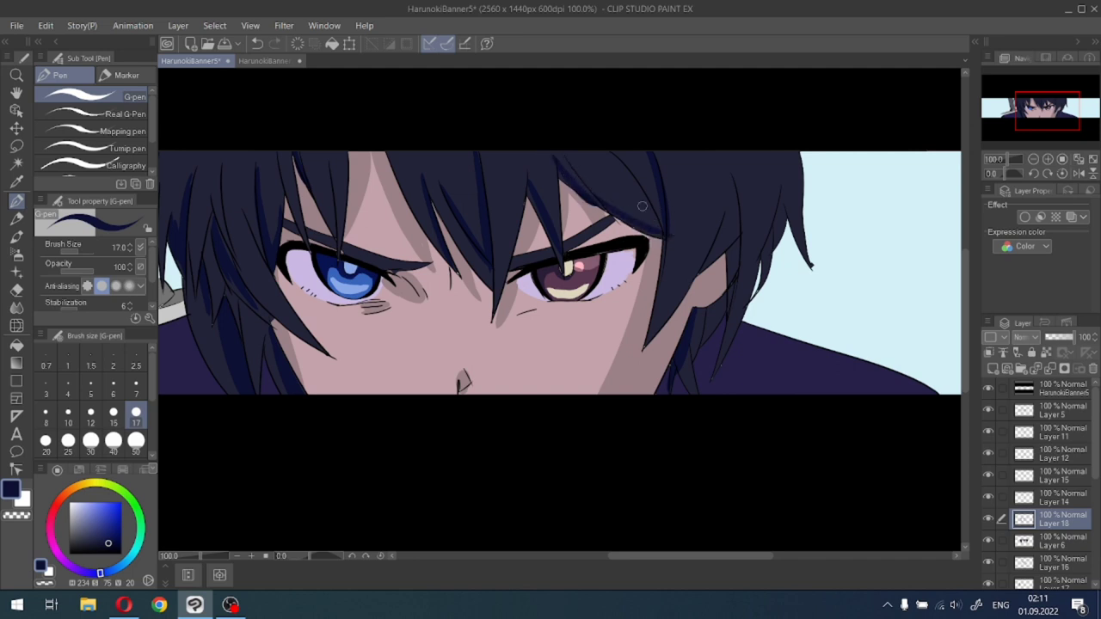
key("ctrl+z")
left_click_drag(638, 151, 662, 227)
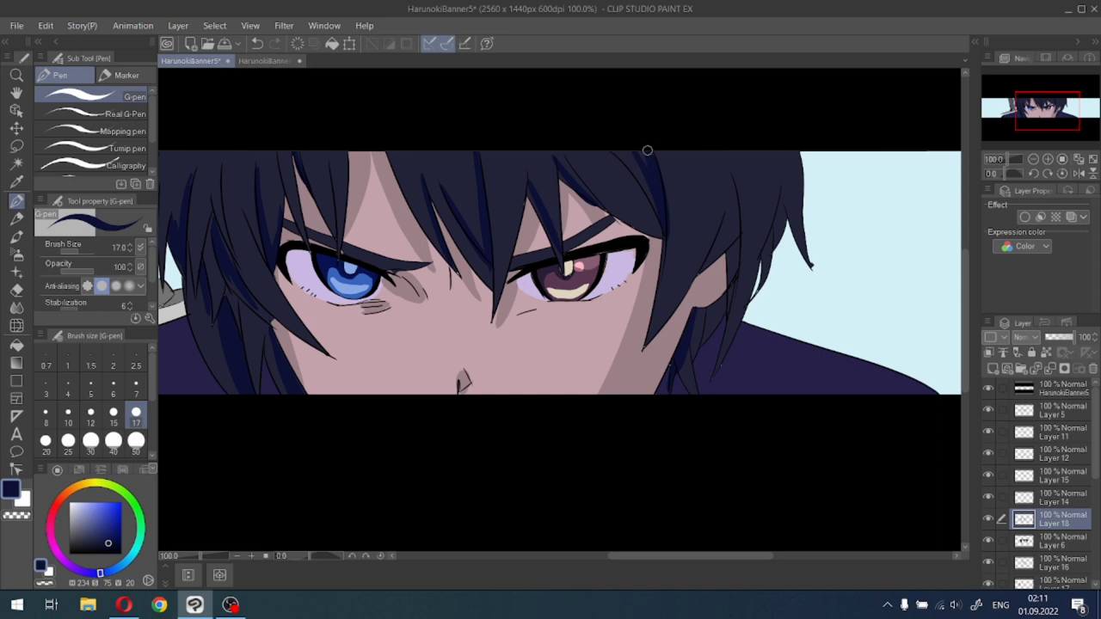
Paint dark blue shadows on the hair around the ear, the pointed lock beside the purple eye and the outer strands.
mouse_move(725, 209)
left_mouse_down()
mouse_move(704, 260)
mouse_move(722, 243)
mouse_move(712, 257)
left_mouse_up()
mouse_move(737, 210)
left_mouse_down()
mouse_move(714, 248)
mouse_move(732, 270)
mouse_move(728, 248)
mouse_move(721, 339)
left_mouse_up()
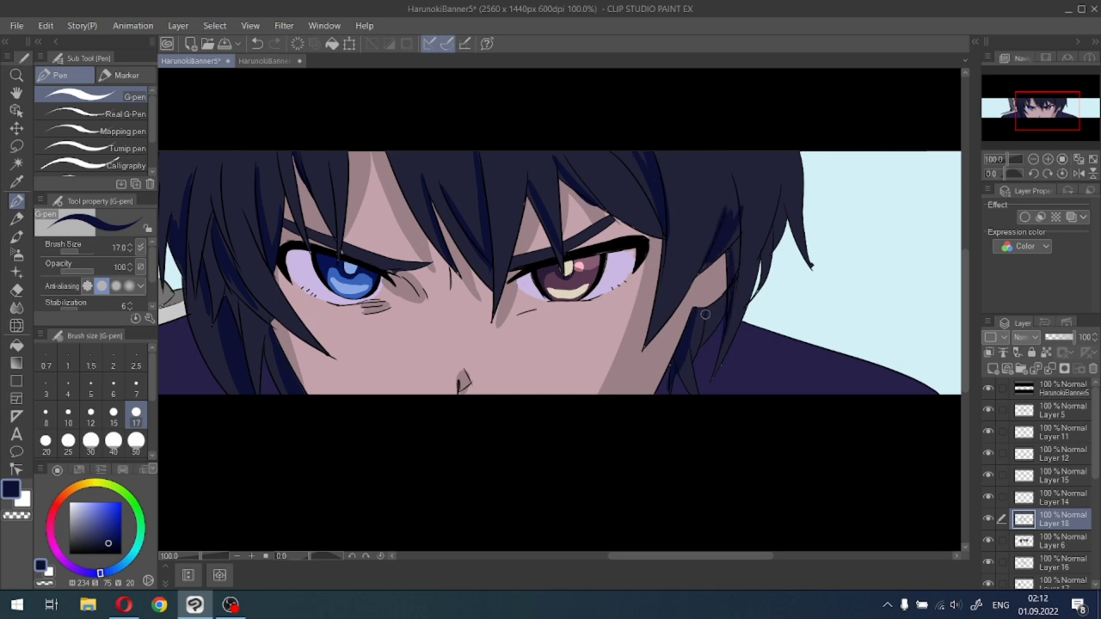
key("ctrl+z")
left_click_drag(733, 243, 731, 314)
left_click_drag(669, 227, 656, 333)
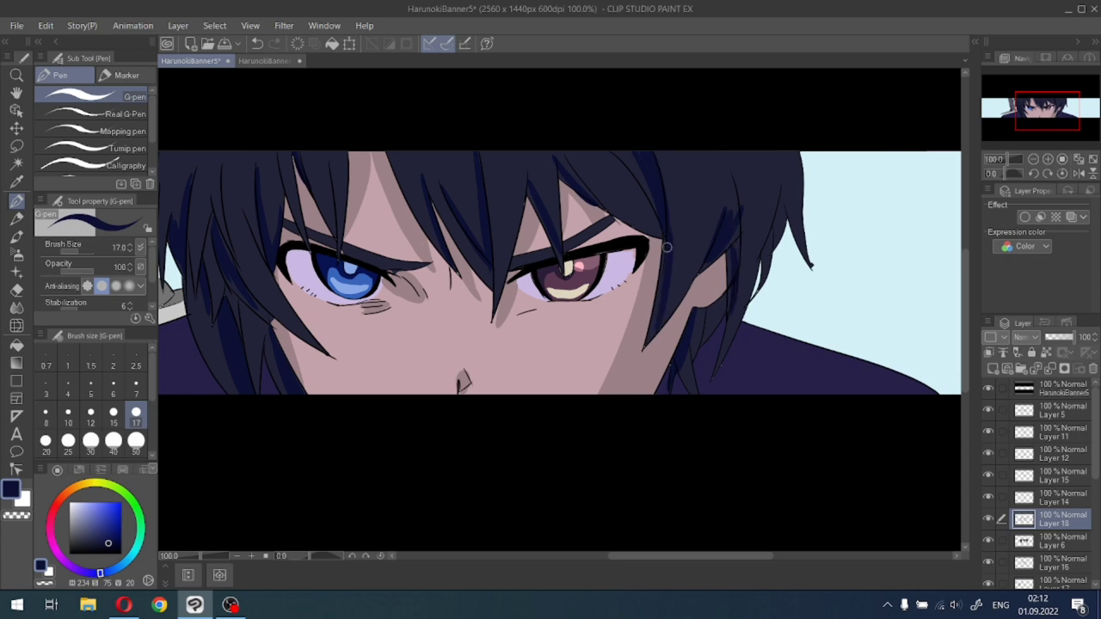
left_click_drag(668, 248, 649, 330)
mouse_move(725, 217)
left_mouse_down()
mouse_move(718, 243)
mouse_move(738, 227)
mouse_move(727, 305)
mouse_move(764, 245)
mouse_move(763, 277)
left_mouse_up()
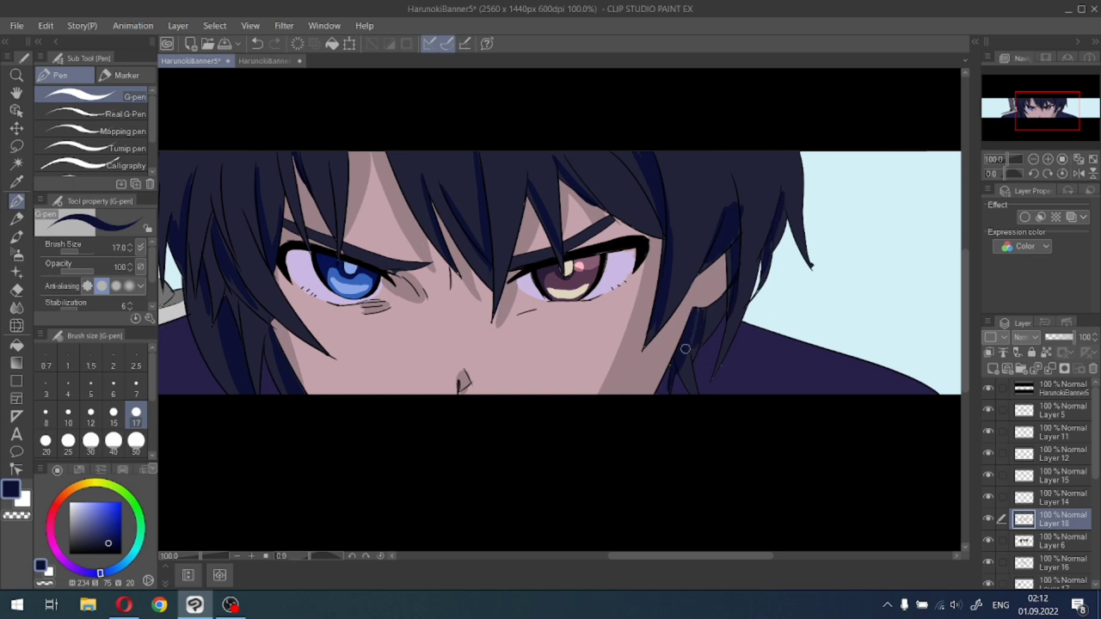
Extend the shadow above the ear upward to the tip of the dark hair line.
scroll(315, 329, "down", 2)
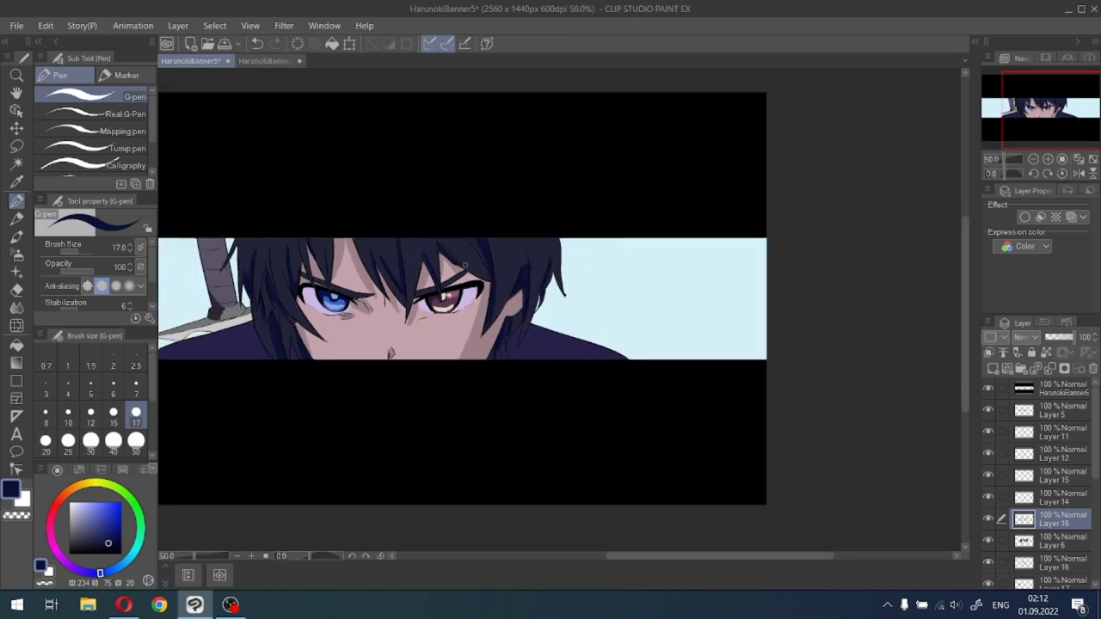
scroll(465, 266, "up", 2)
scroll(535, 221, "up", 2)
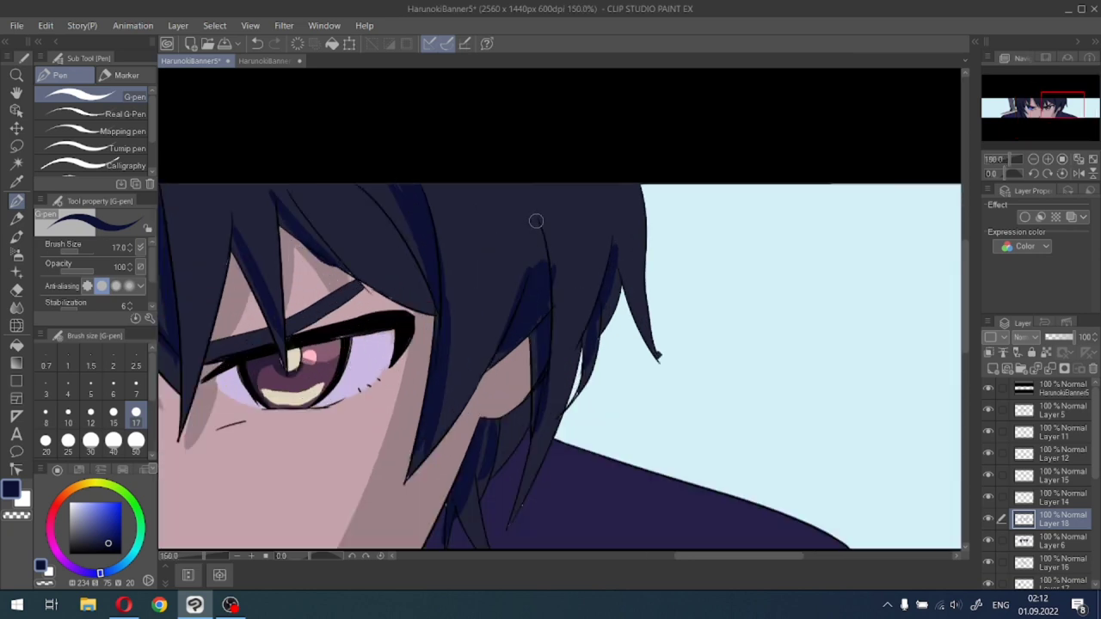
left_click_drag(536, 221, 528, 259)
scroll(615, 206, "down", 1)
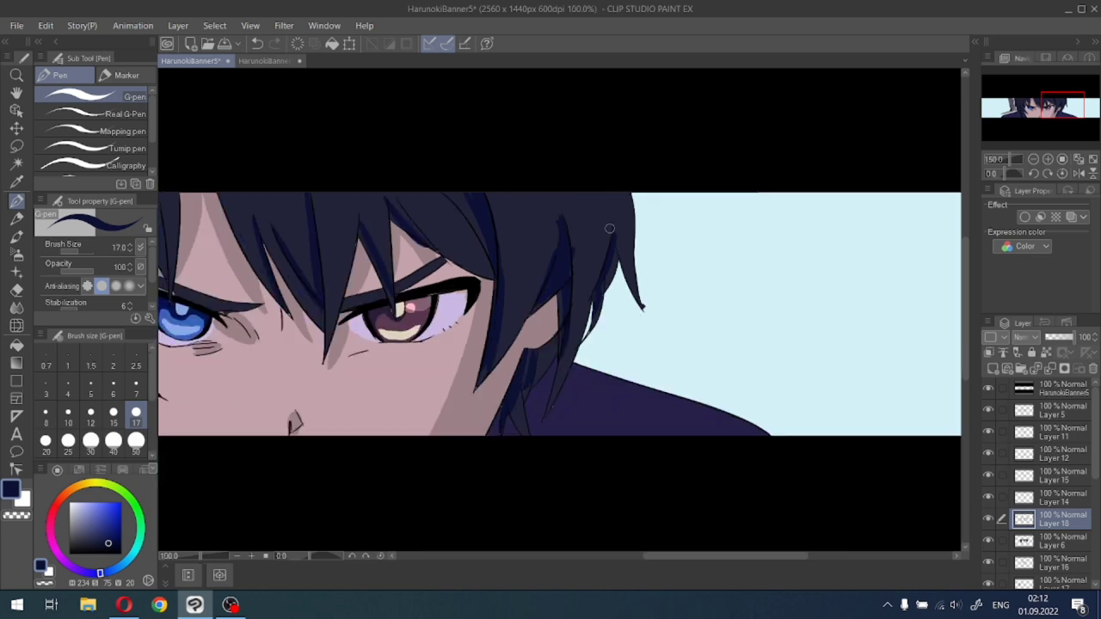
Erase the stray hair colour at the outermost lock's tip on Layer 6 with the hard eraser at size 6, and reselect Layer 18.
scroll(620, 267, "up", 5)
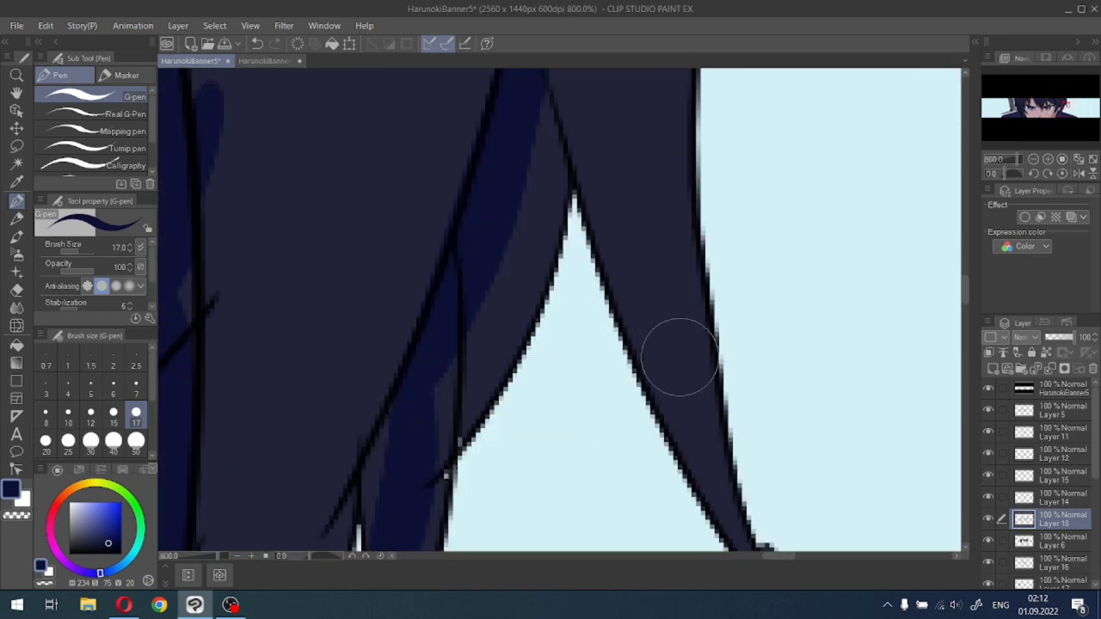
scroll(680, 357, "down", 2)
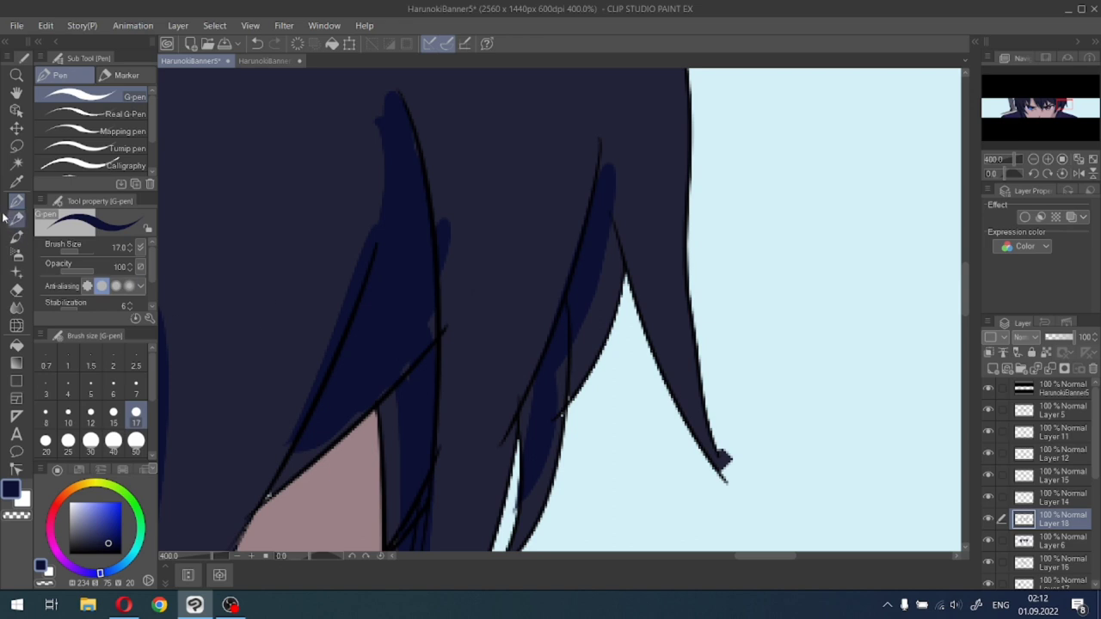
left_click(17, 290)
left_click(1022, 540)
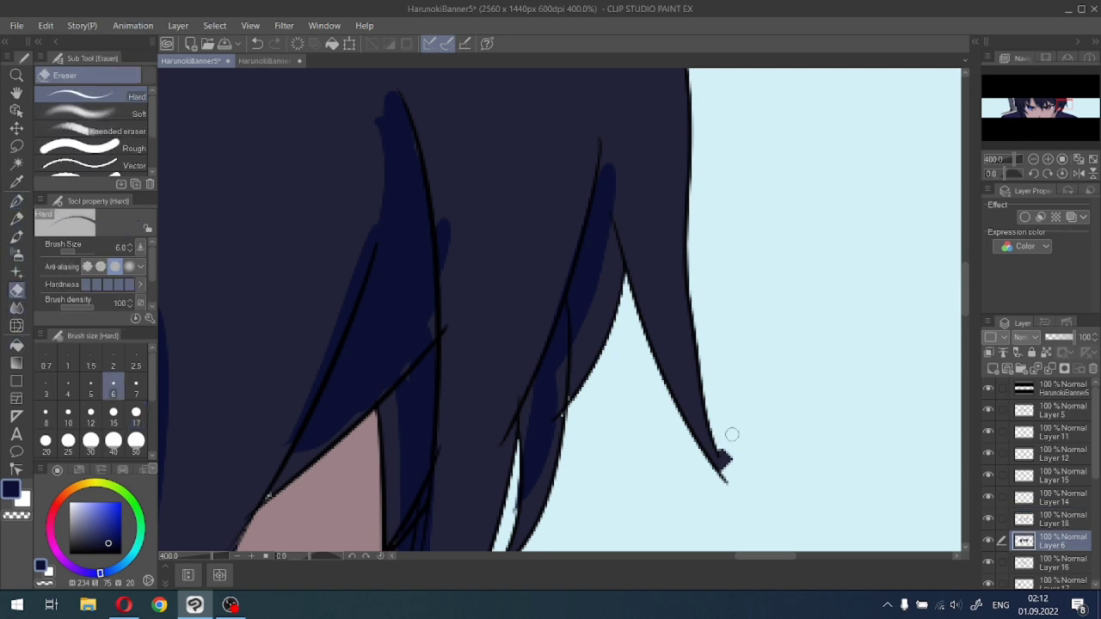
left_click_drag(730, 435, 720, 441)
scroll(374, 151, "down", 3)
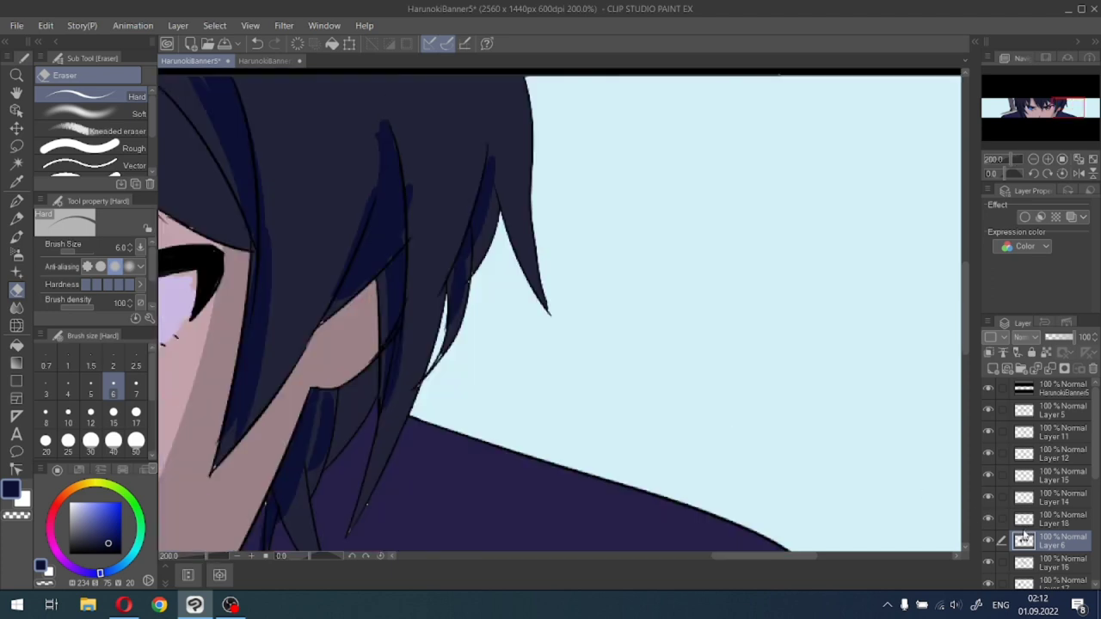
left_click(1024, 520)
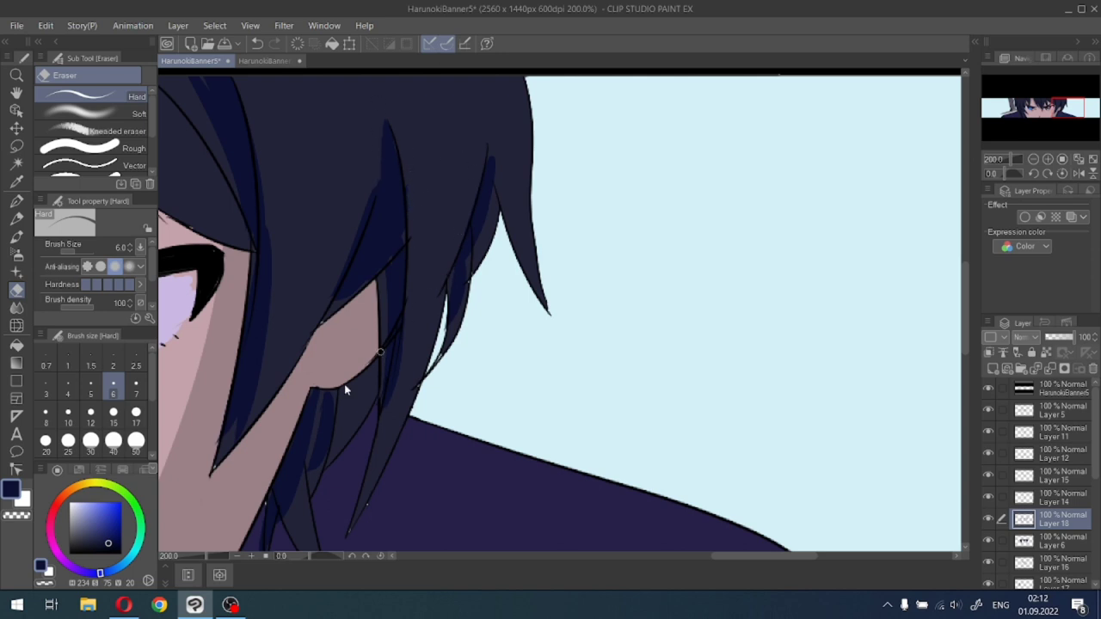
scroll(381, 352, "down", 1)
scroll(322, 399, "up", 1)
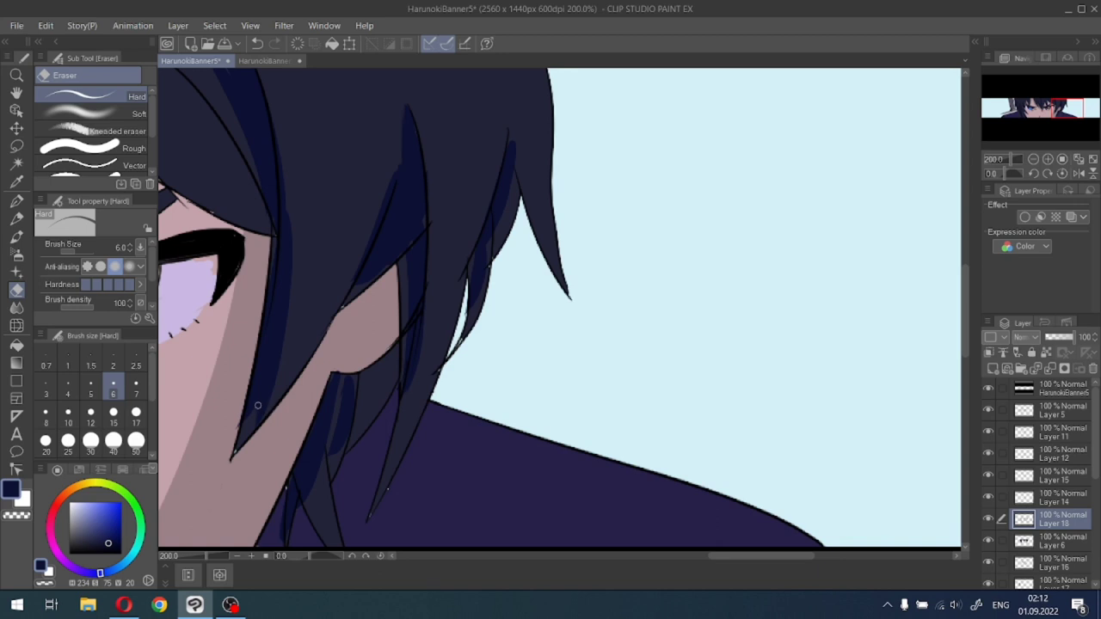
scroll(237, 414, "down", 3)
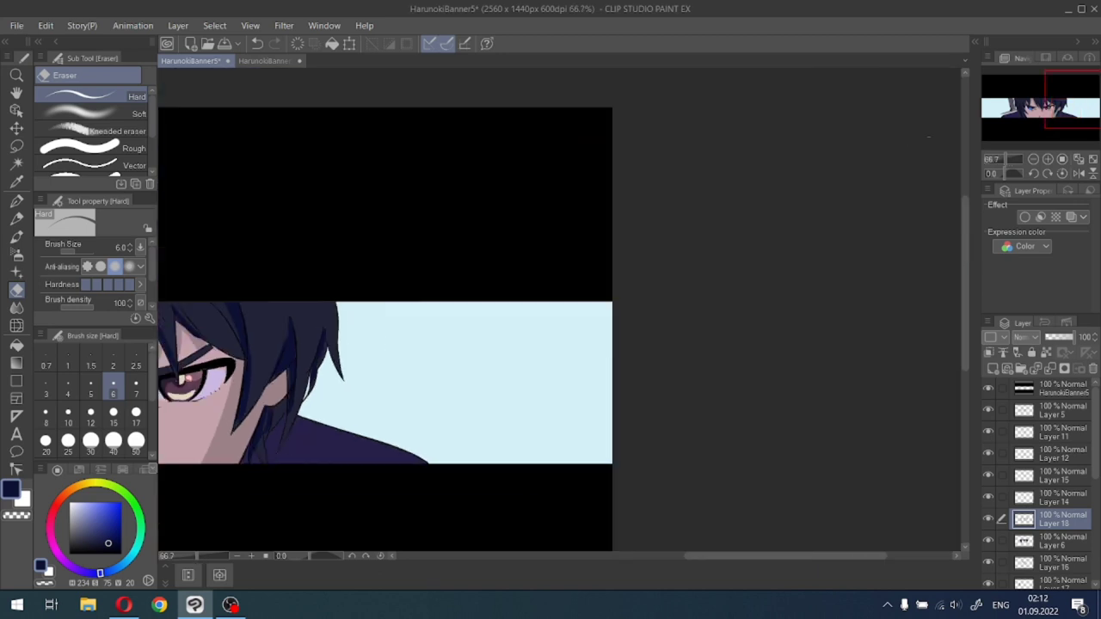
left_click_drag(1092, 112, 1063, 123)
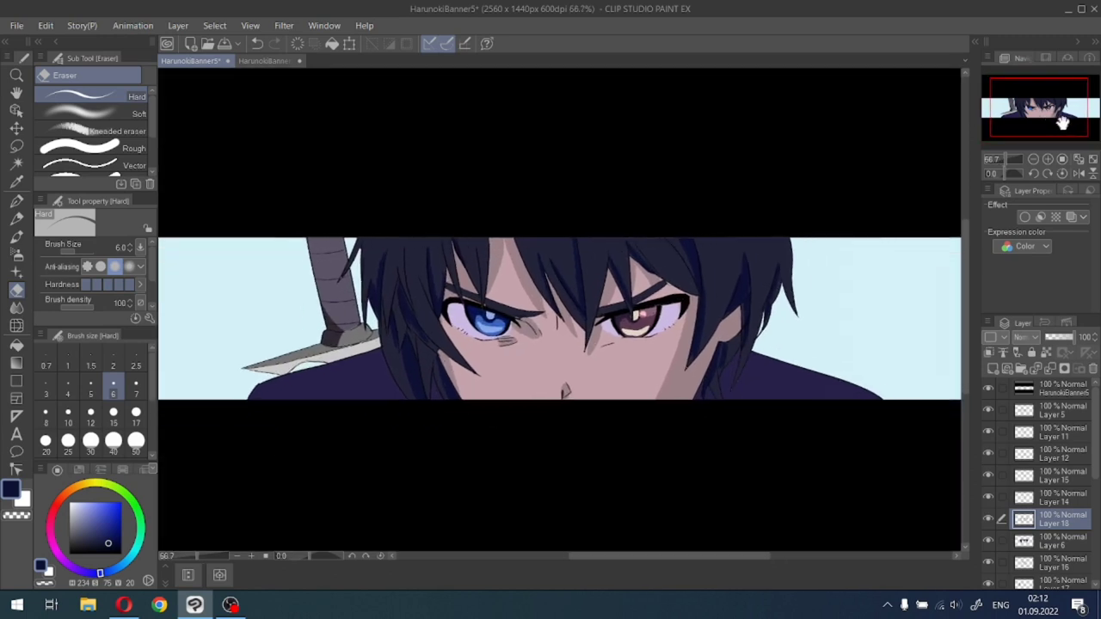
Sample the dark blue shadow colour of the clothing's shoulder from the coloured reference sketch and return to the banner drawing.
left_click(251, 61)
left_click_drag(1011, 113, 993, 115)
key("ctrl+minus")
left_click(547, 342, "alt")
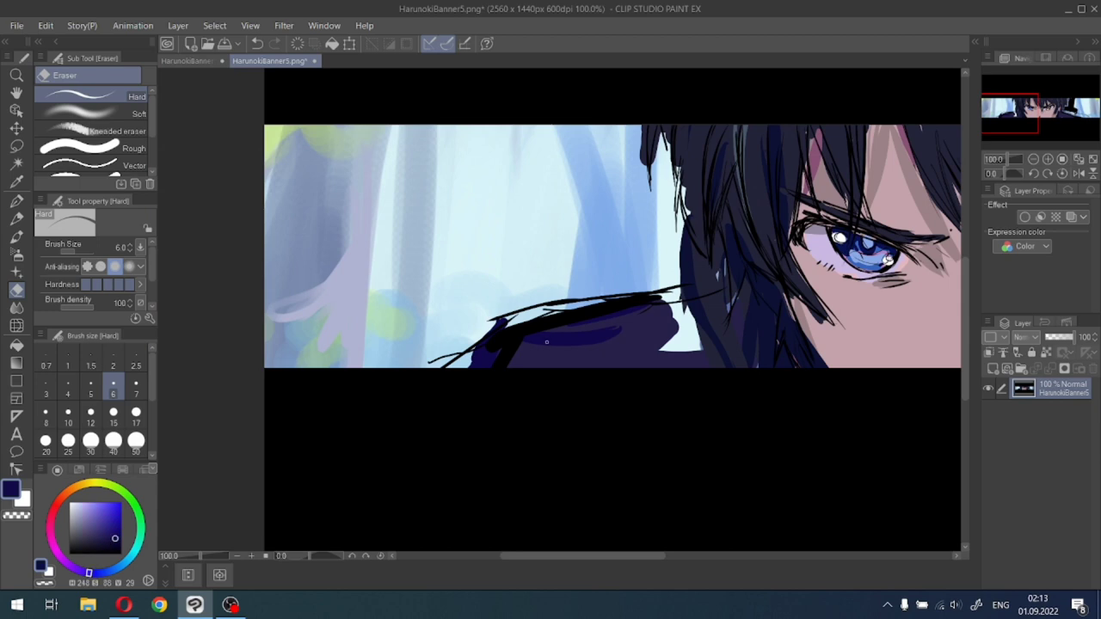
left_click(191, 62)
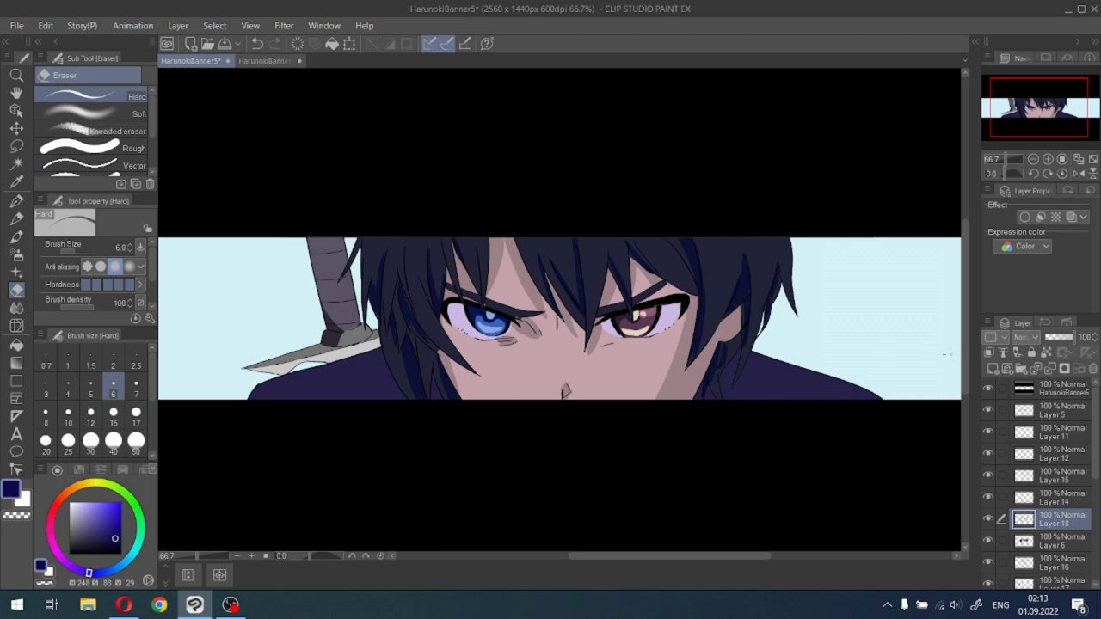
Add a new layer above Layer 18, select the shoulder beneath the sword, and try a shadow stroke with the G-pen at size 30.
left_click(993, 369)
left_click(16, 163)
left_click(307, 385)
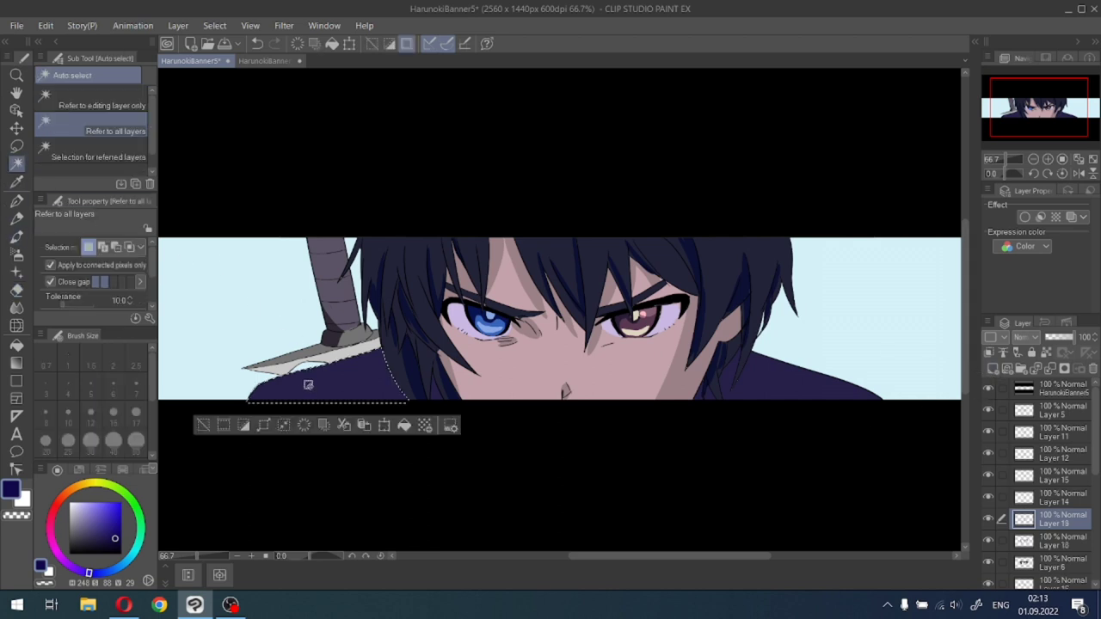
left_click(17, 203)
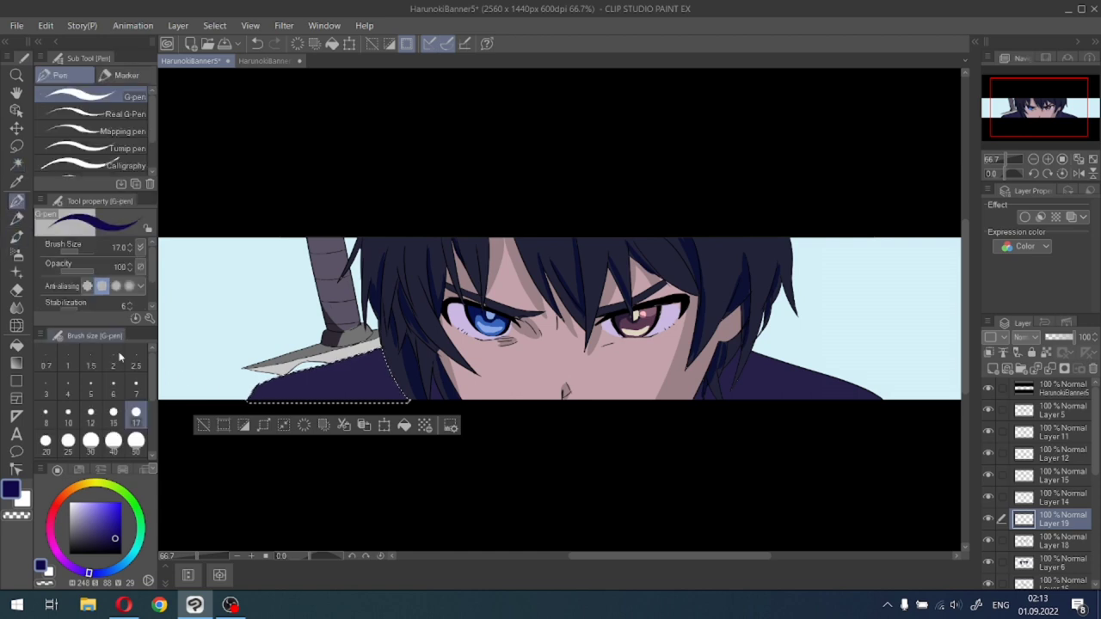
left_click(91, 440)
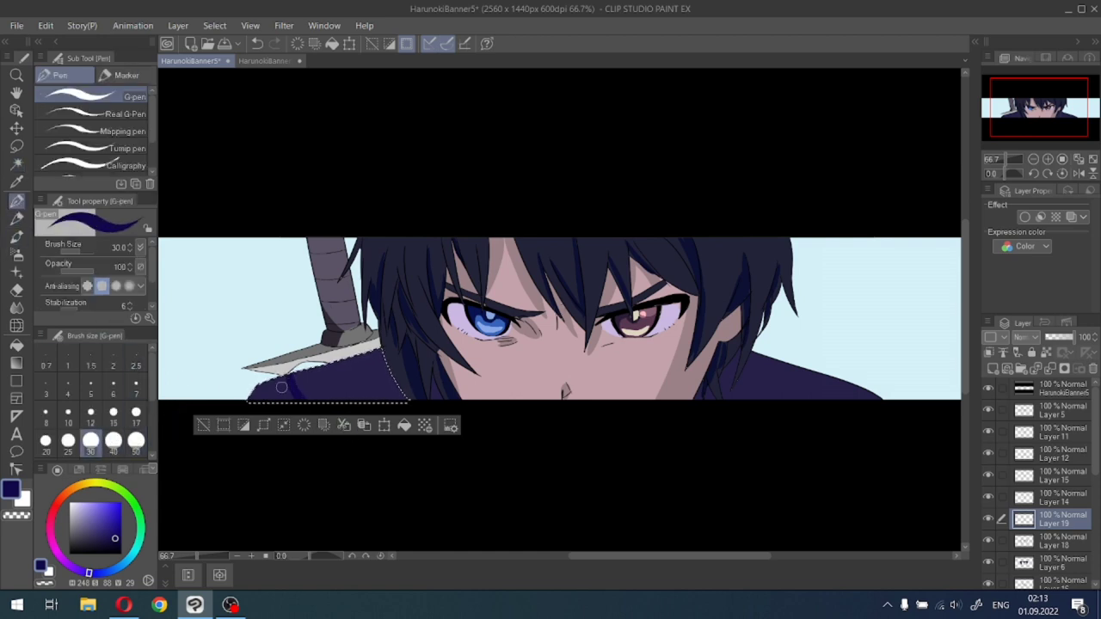
mouse_move(281, 388)
left_mouse_down()
mouse_move(293, 414)
mouse_move(250, 384)
left_mouse_up()
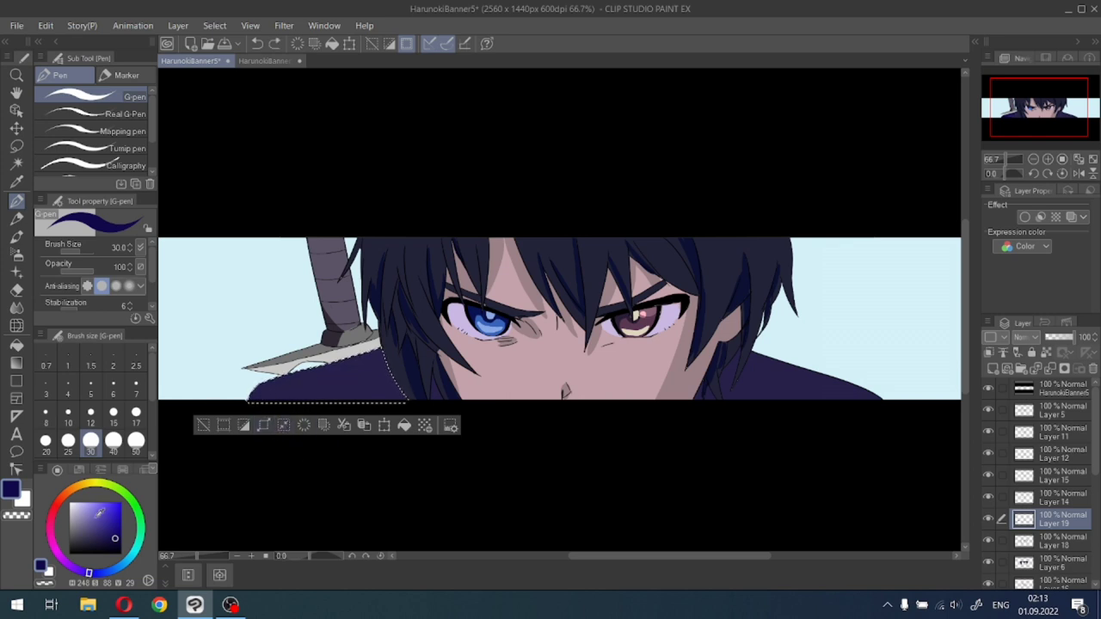
Tune the dark blue to hue 248, saturation 83, value 24, paint the shadow on the shoulder beneath the sword, and clear the selection.
left_click(99, 537)
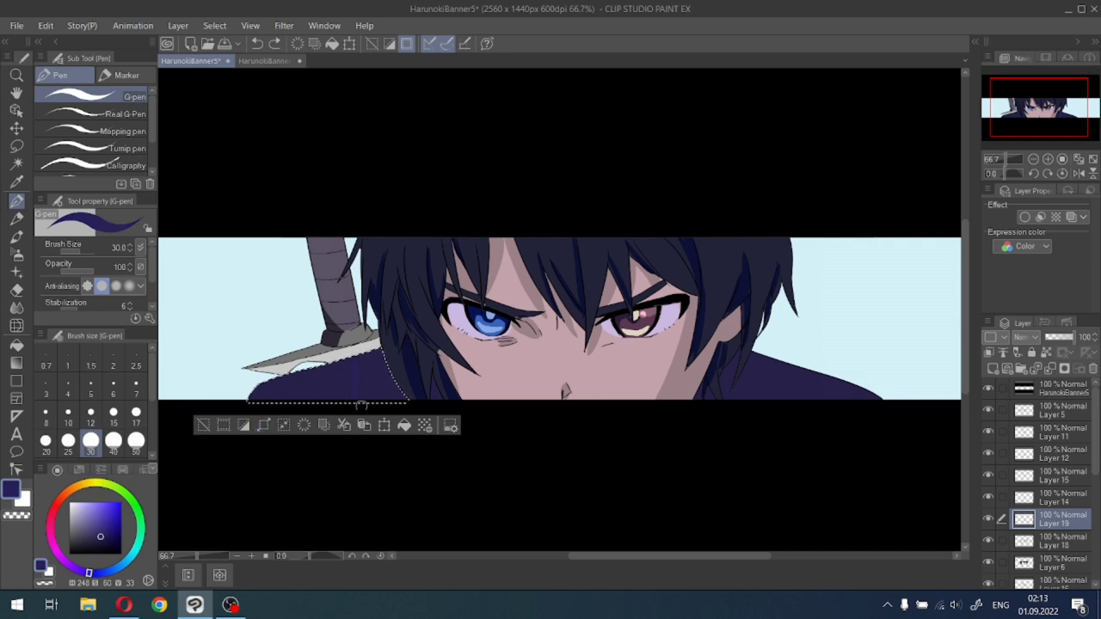
left_click(114, 539)
left_click(99, 540)
key("ctrl+z")
left_click(110, 539)
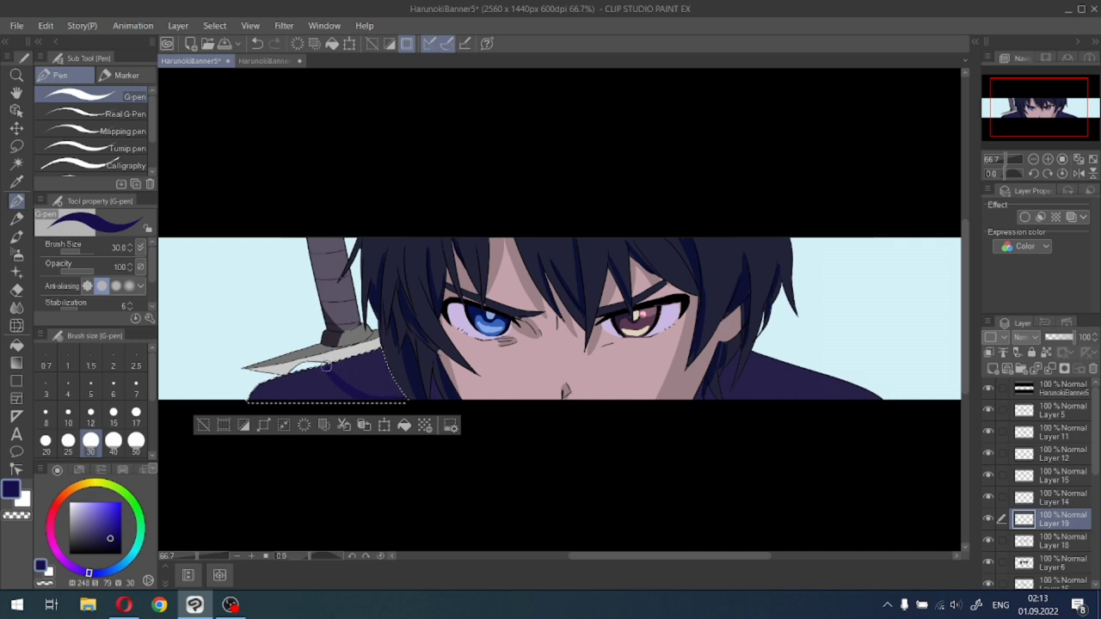
left_click(112, 541)
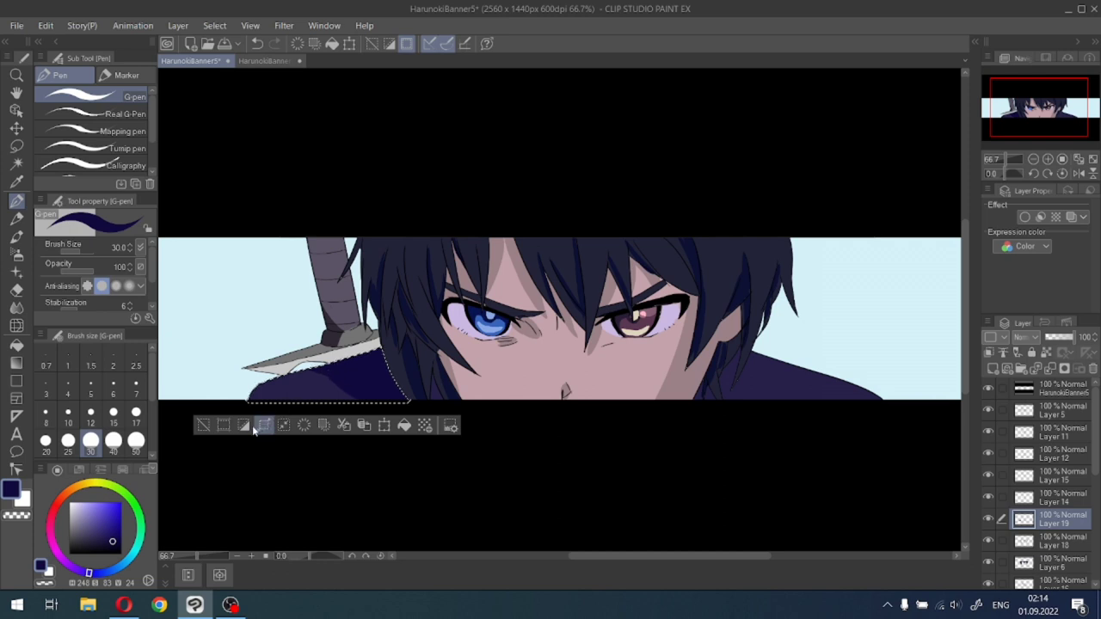
left_click(203, 425)
Select the opposite shoulder on the ear side, paint its dark blue shadow beside the hair with the G-pen, and clear the selection.
scroll(228, 436, "down", 1)
scroll(228, 436, "down", 1)
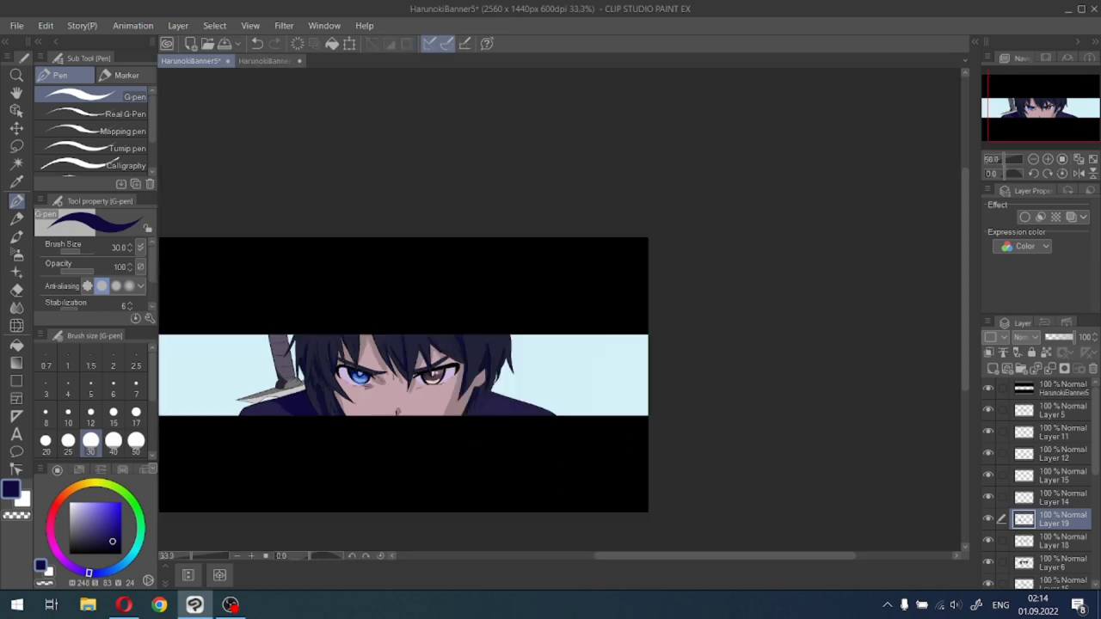
scroll(440, 420, "up", 1)
scroll(494, 382, "up", 1)
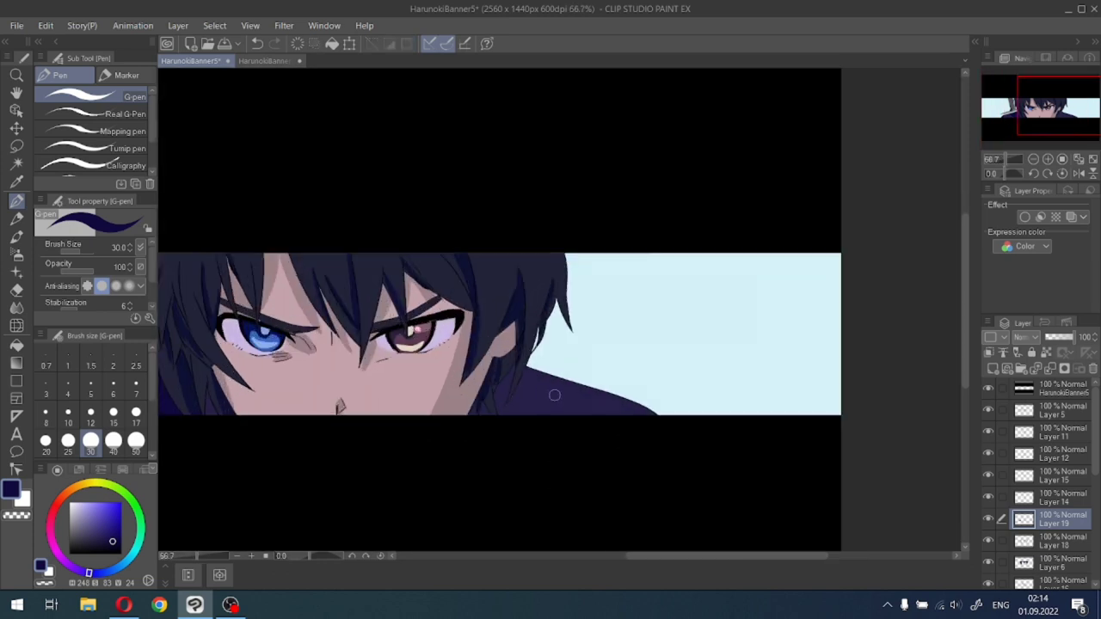
left_click(17, 163)
left_click(552, 399)
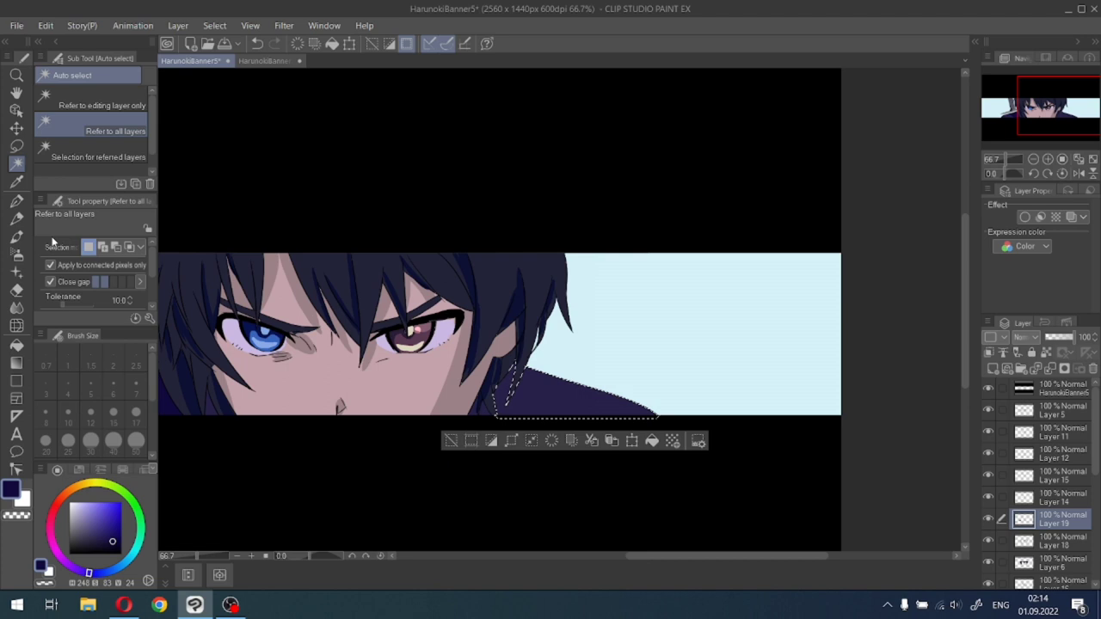
left_click(17, 201)
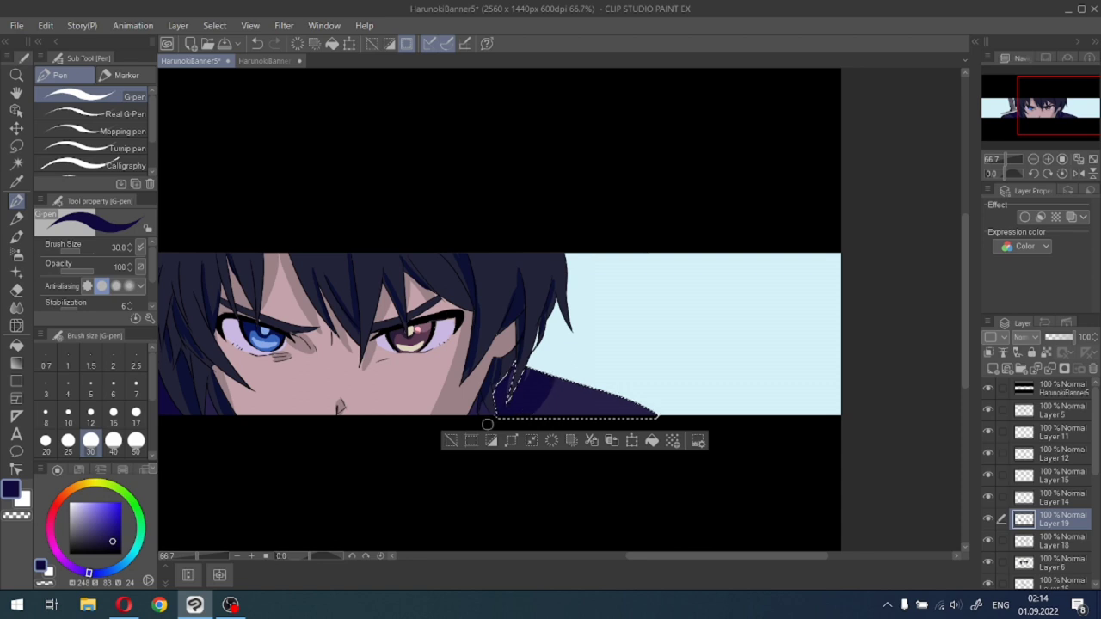
scroll(491, 417, "down", 1)
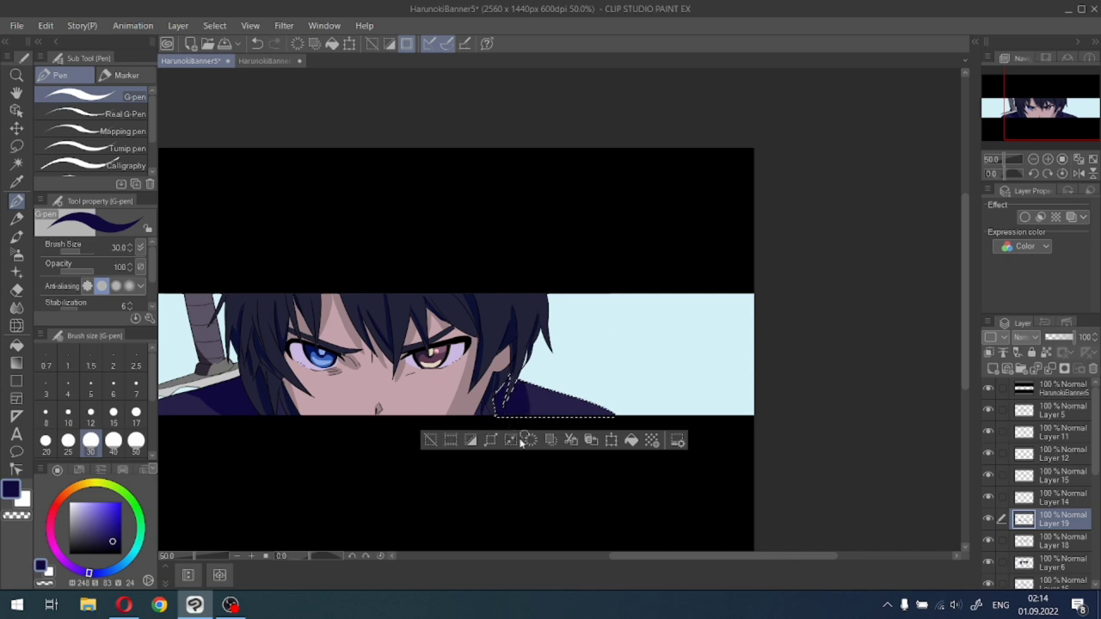
left_click(436, 441)
Fill the remaining clothing gaps between the hair strands below the ear with the dark blue shadow colour.
scroll(440, 443, "down", 1)
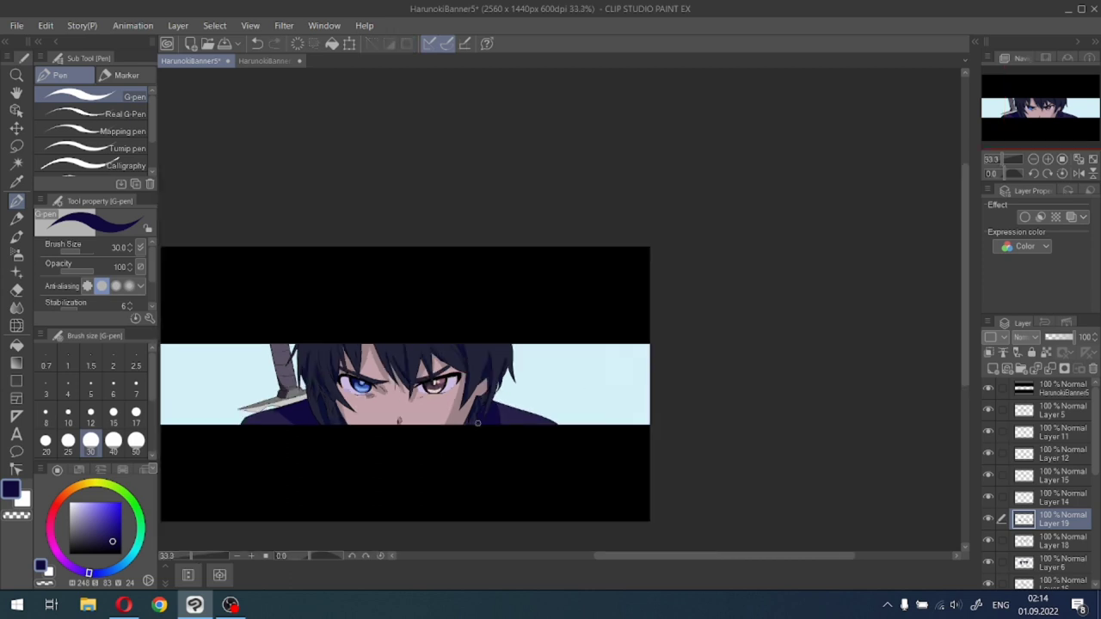
scroll(440, 443, "up", 6)
left_click_drag(437, 399, 449, 432)
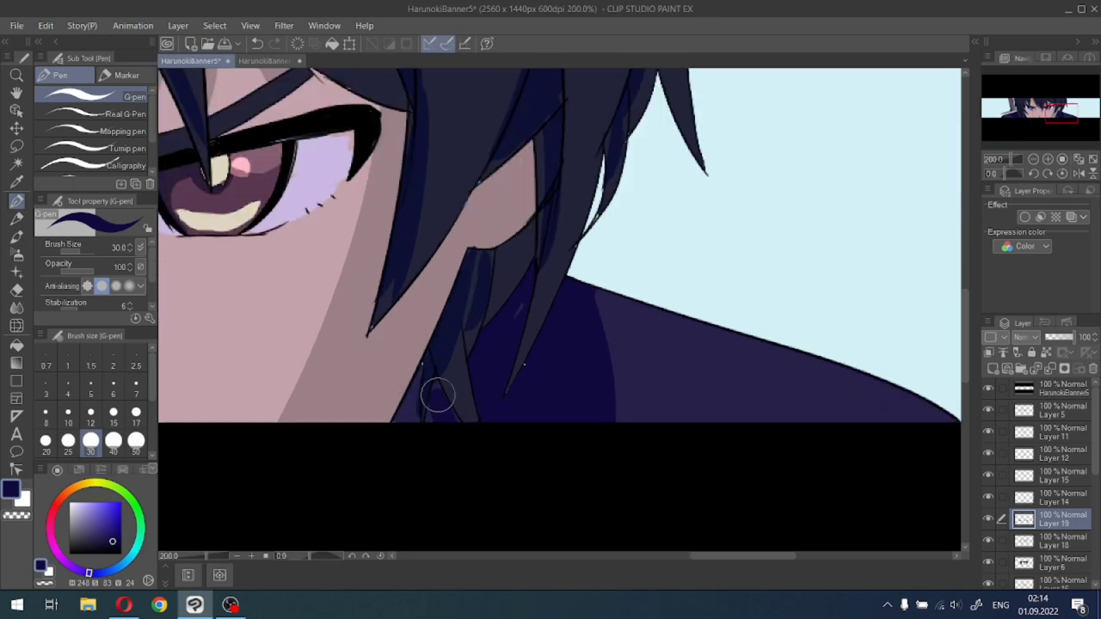
mouse_move(409, 388)
left_mouse_down()
mouse_move(393, 435)
mouse_move(416, 456)
left_mouse_up()
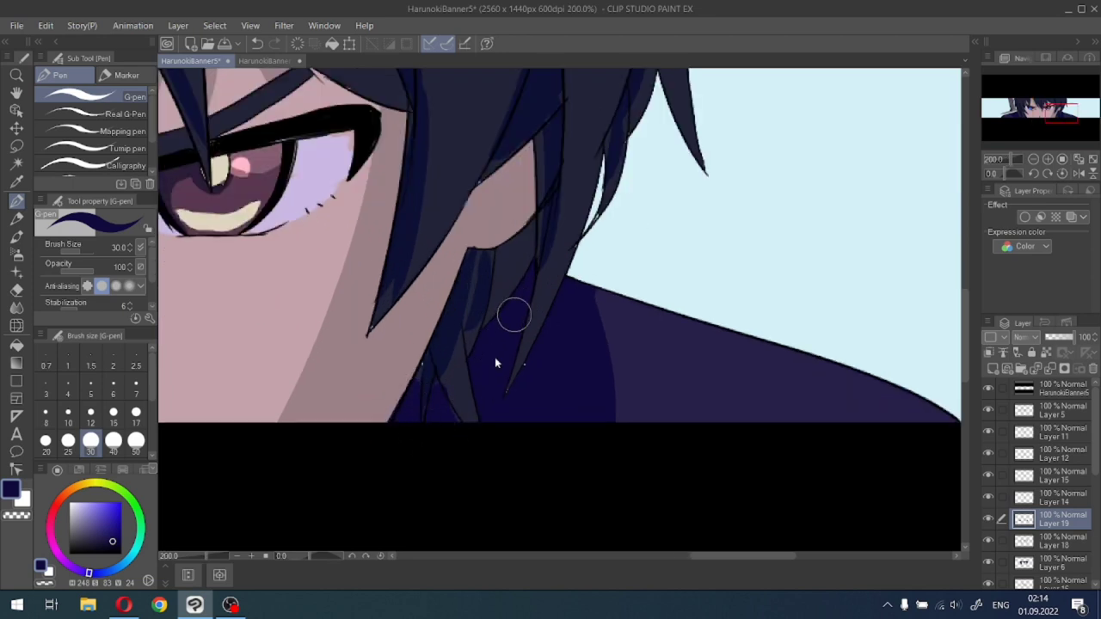
scroll(508, 327, "down", 6)
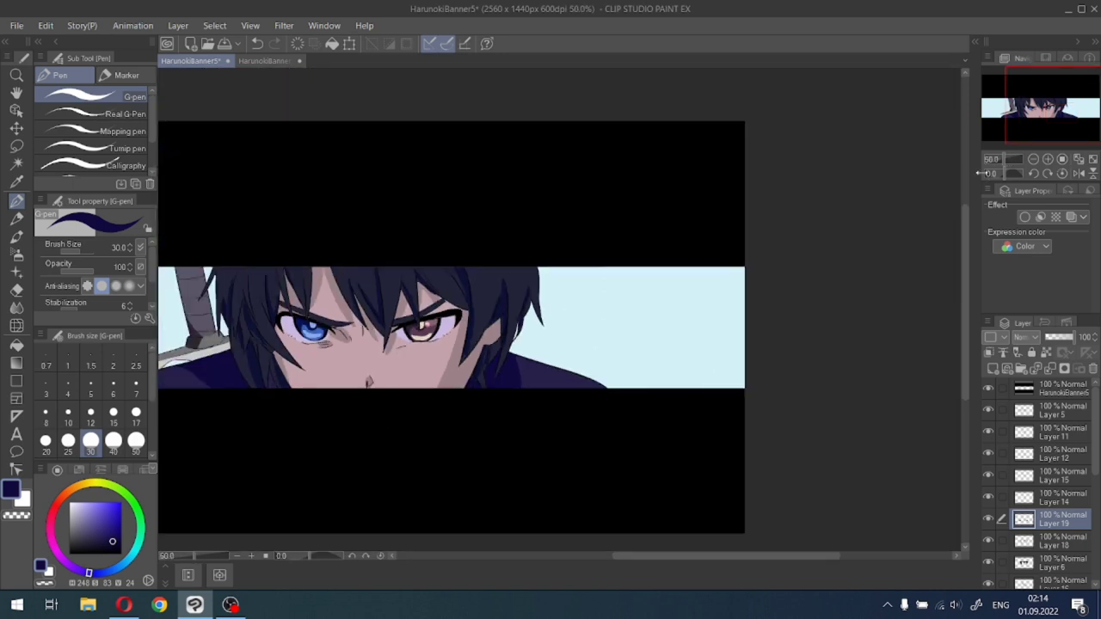
left_click_drag(1041, 131, 1027, 131)
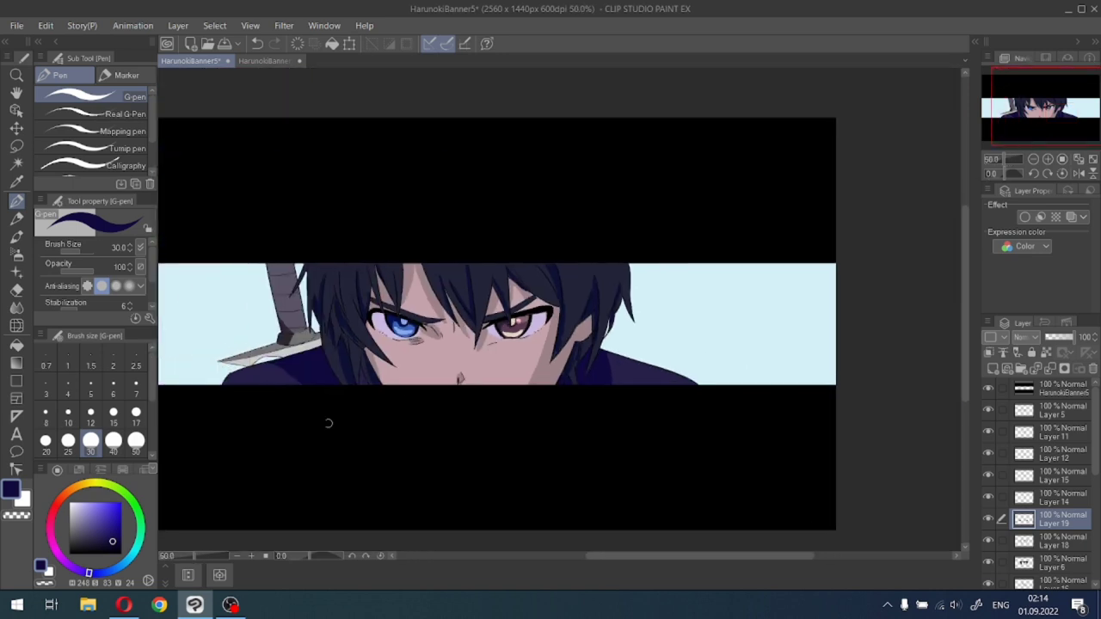
scroll(398, 420, "down", 1)
scroll(376, 404, "up", 1)
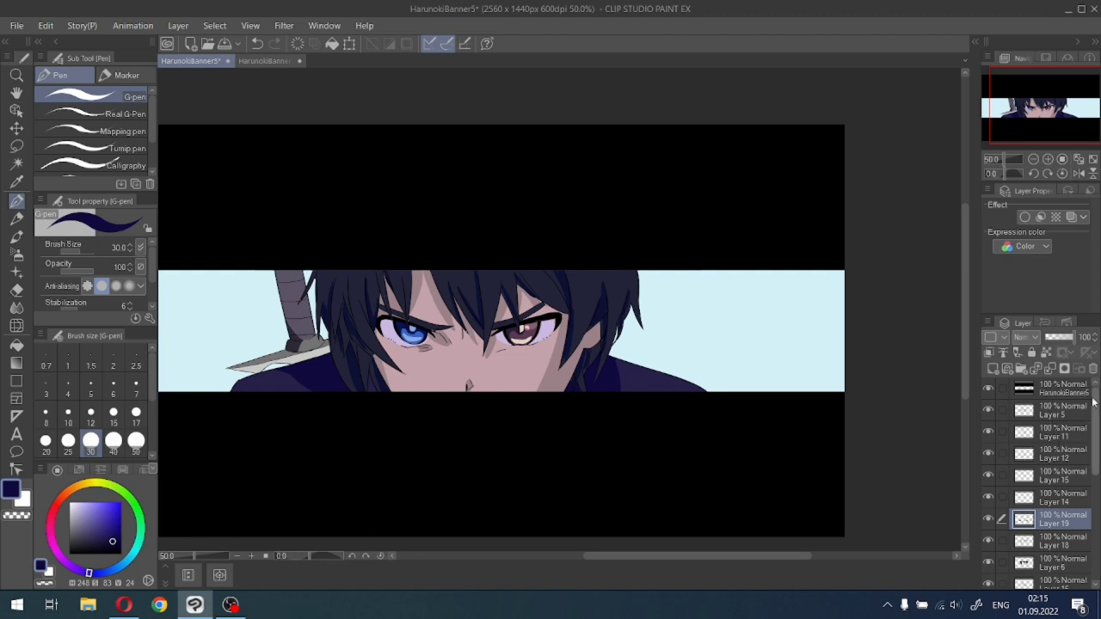
Add a new layer directly above Layer 5.
left_click(988, 412)
left_click(1038, 417)
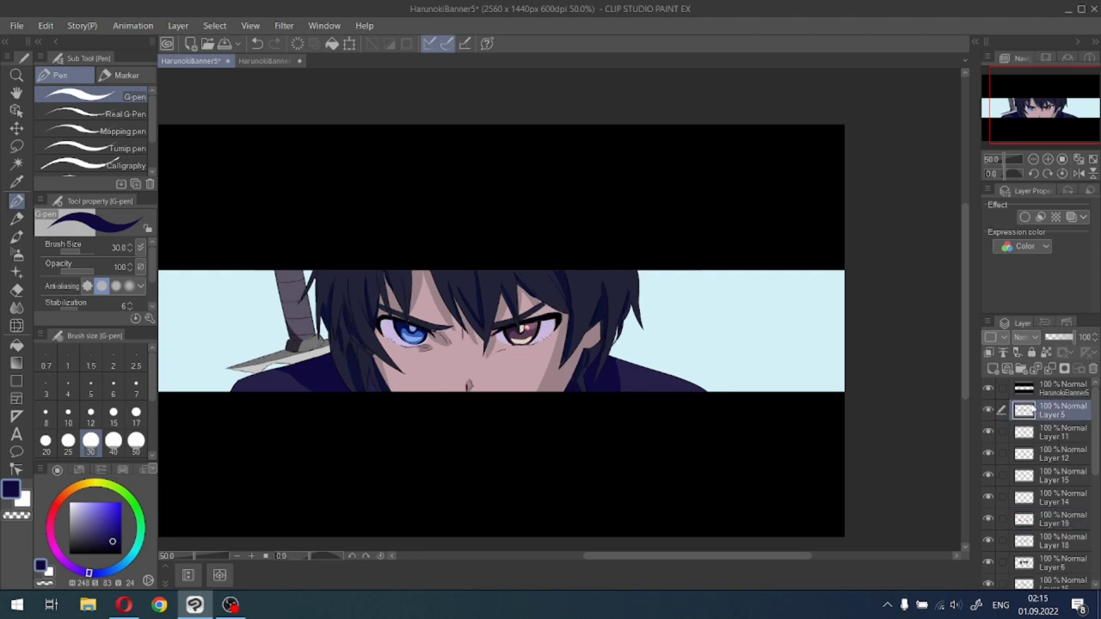
left_click(992, 369)
Sample the greyish-lilac highlight colour of the purple eye from the coloured reference sketch and return to the banner drawing.
left_click(264, 61)
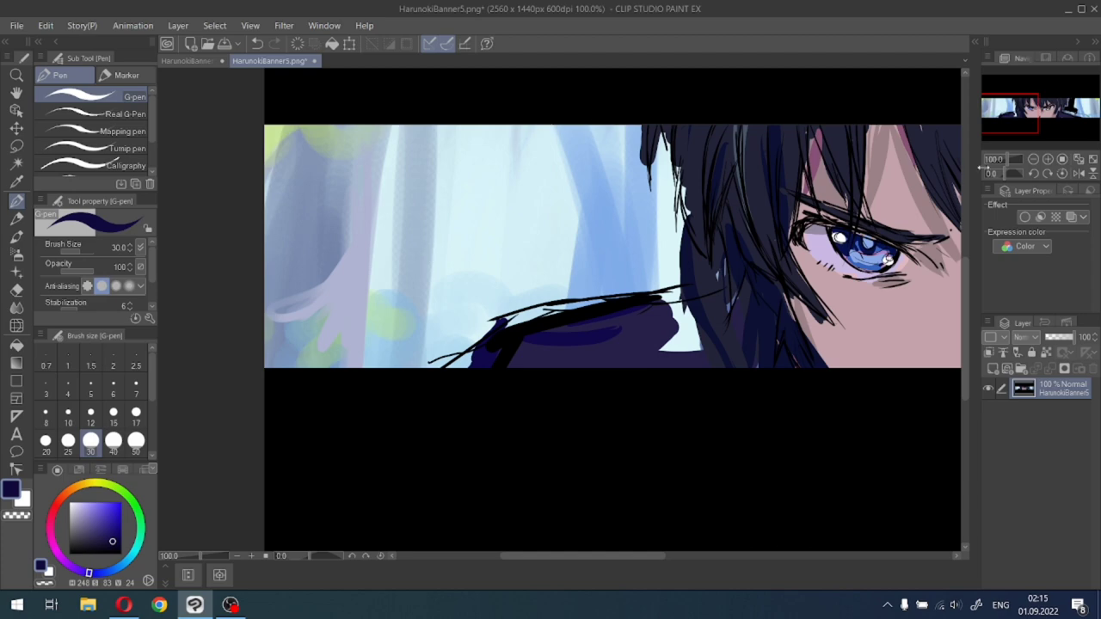
left_click_drag(1026, 116, 1057, 116)
scroll(733, 250, "up", 2)
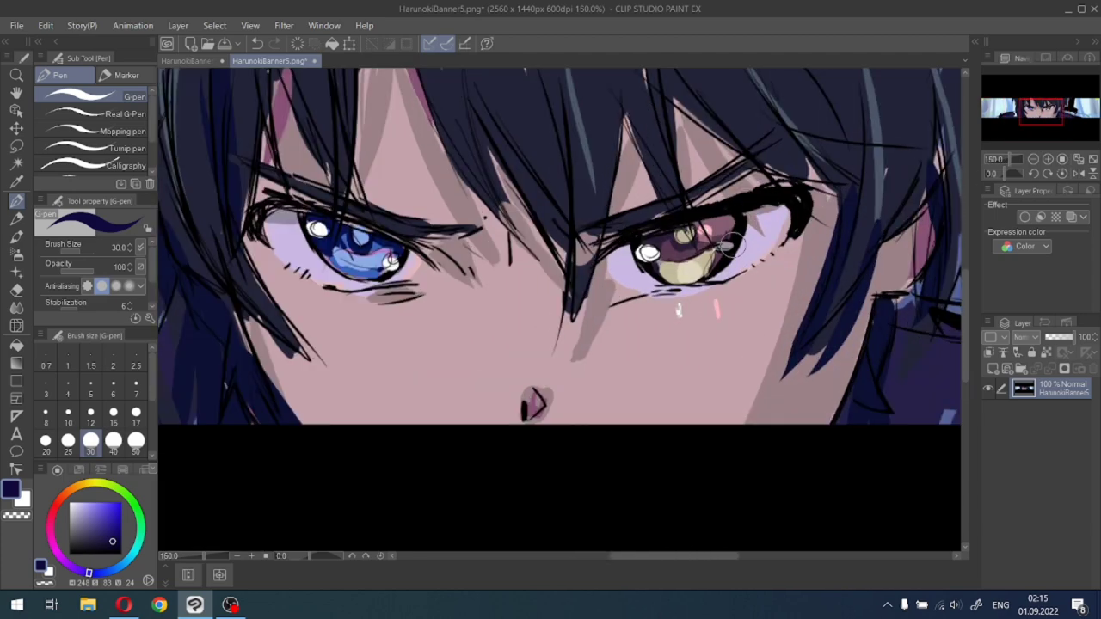
right_click(720, 246)
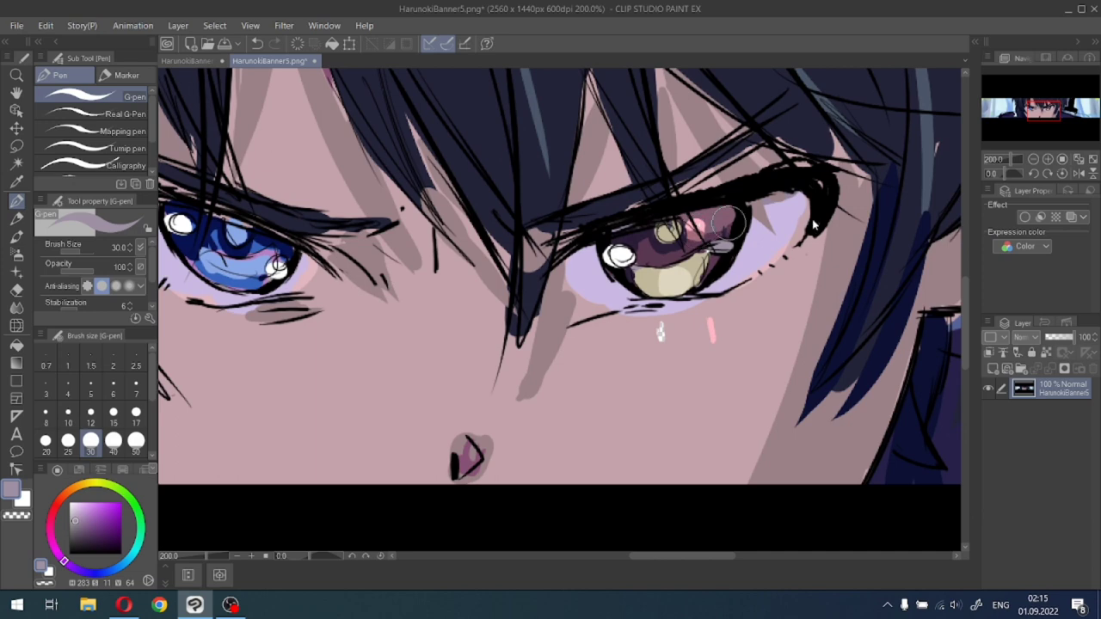
scroll(729, 222, "up", 2)
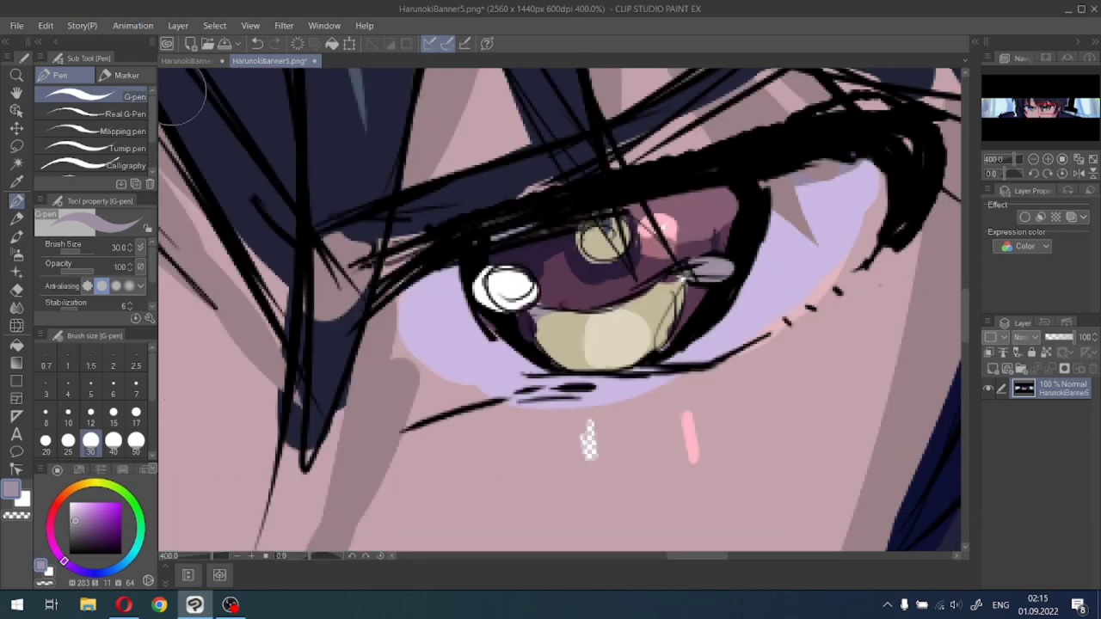
left_click(186, 62)
Paint a small greyish-lilac oval highlight on the outer side of the purple iris with the G-pen at size 7.
left_click(135, 385)
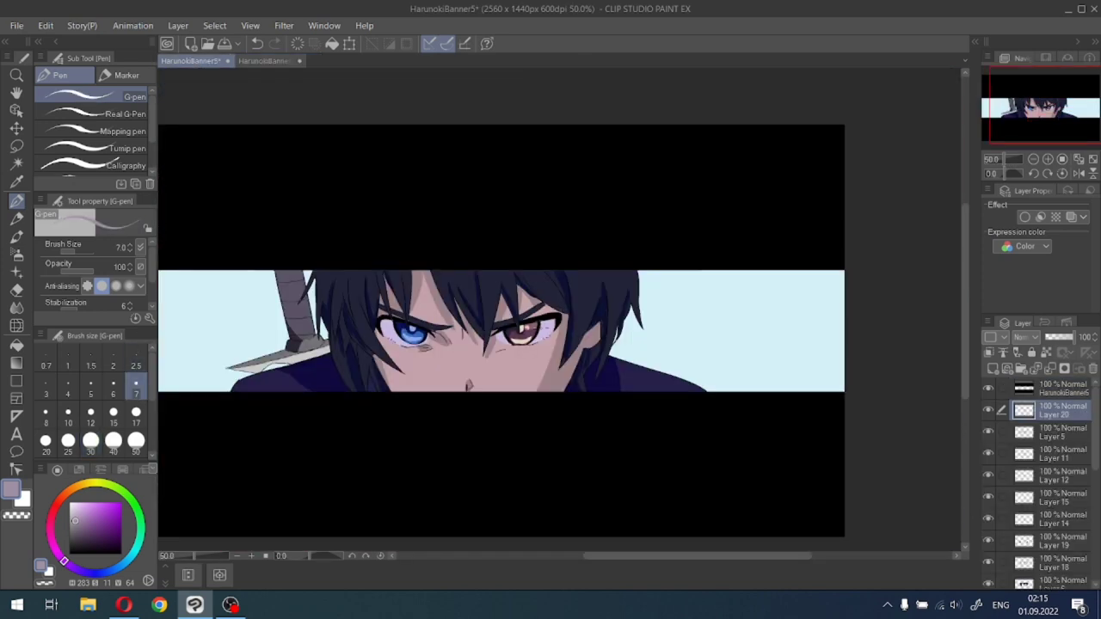
scroll(503, 320, "up", 6)
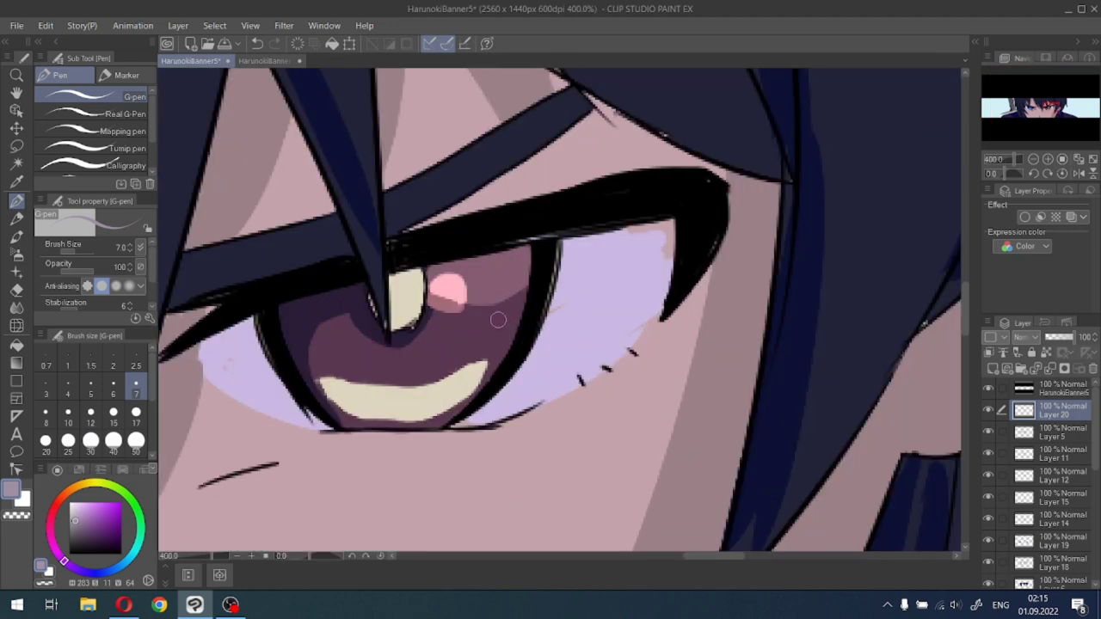
mouse_move(496, 335)
left_mouse_down()
mouse_move(503, 329)
mouse_move(481, 332)
mouse_move(524, 333)
left_mouse_up()
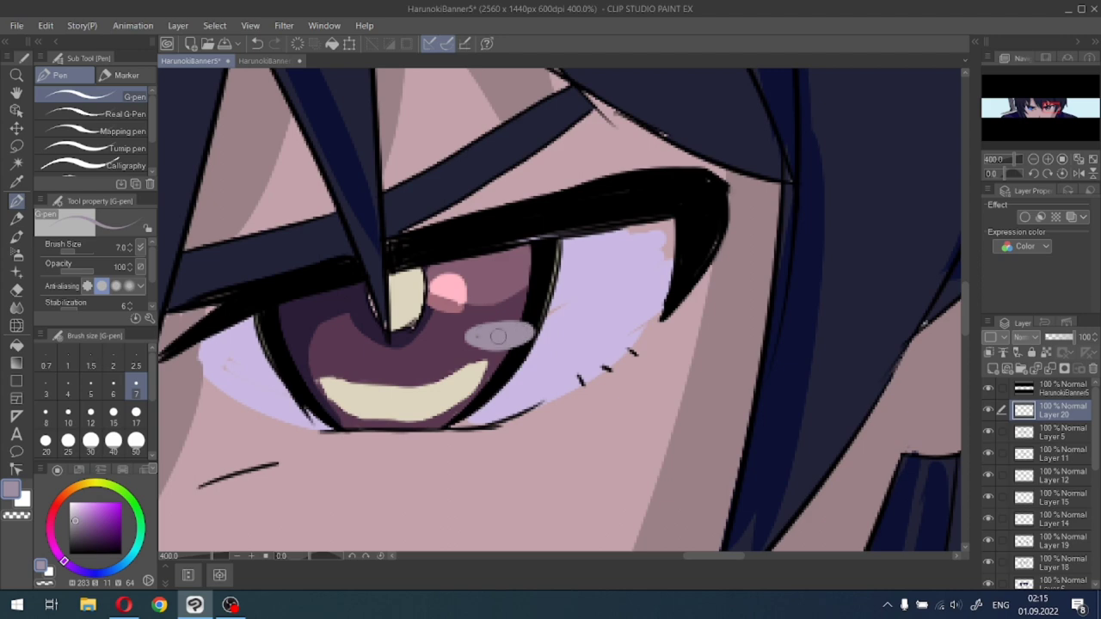
scroll(498, 336, "down", 6)
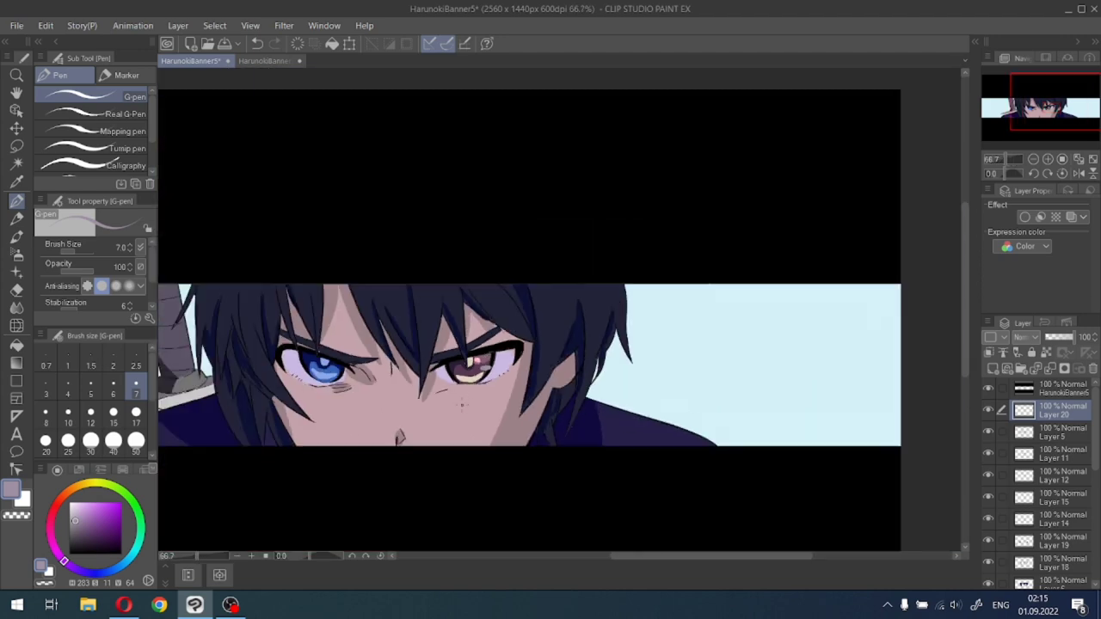
left_click_drag(1007, 138, 1006, 125)
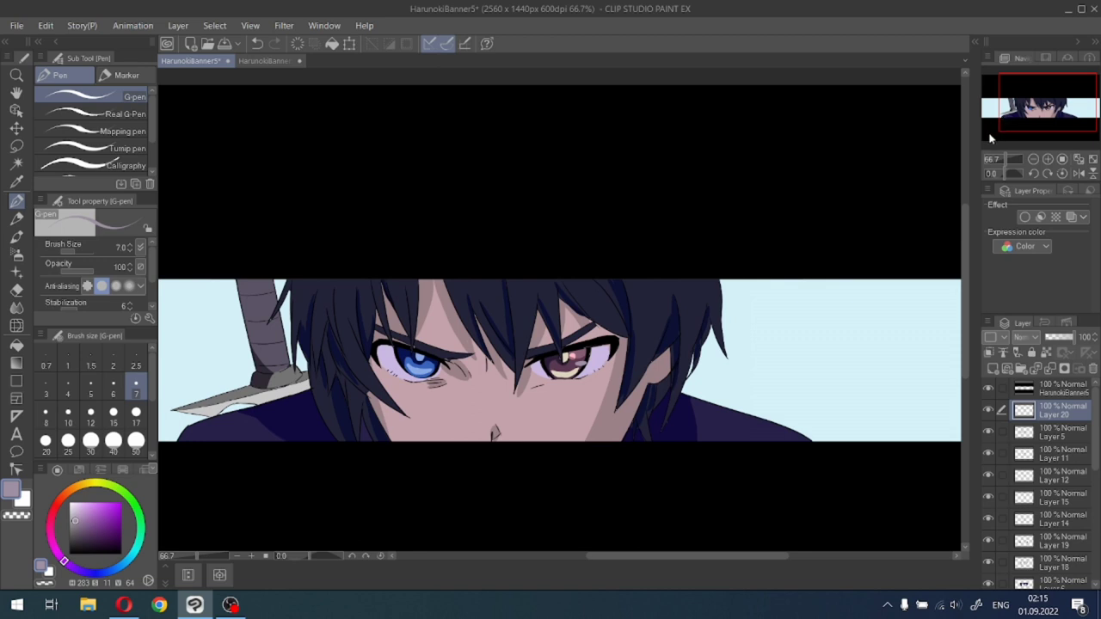
key("ctrl+plus")
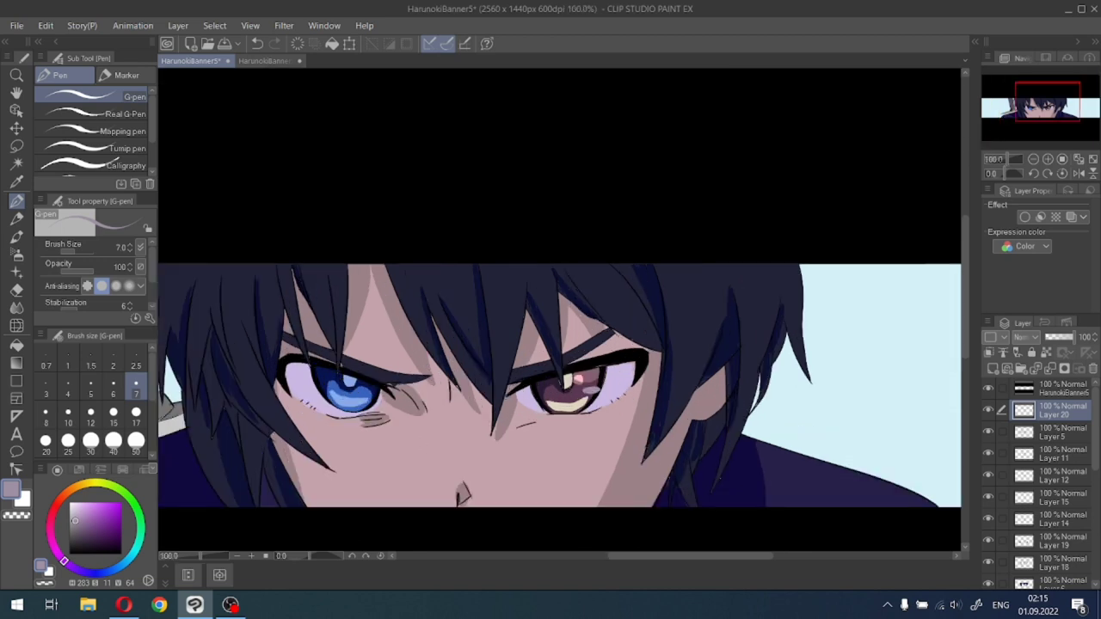
Sample white from the purple eye's round highlight in the coloured reference sketch and return to the purple eye in the banner drawing.
left_click(267, 61)
left_click(503, 290, "alt")
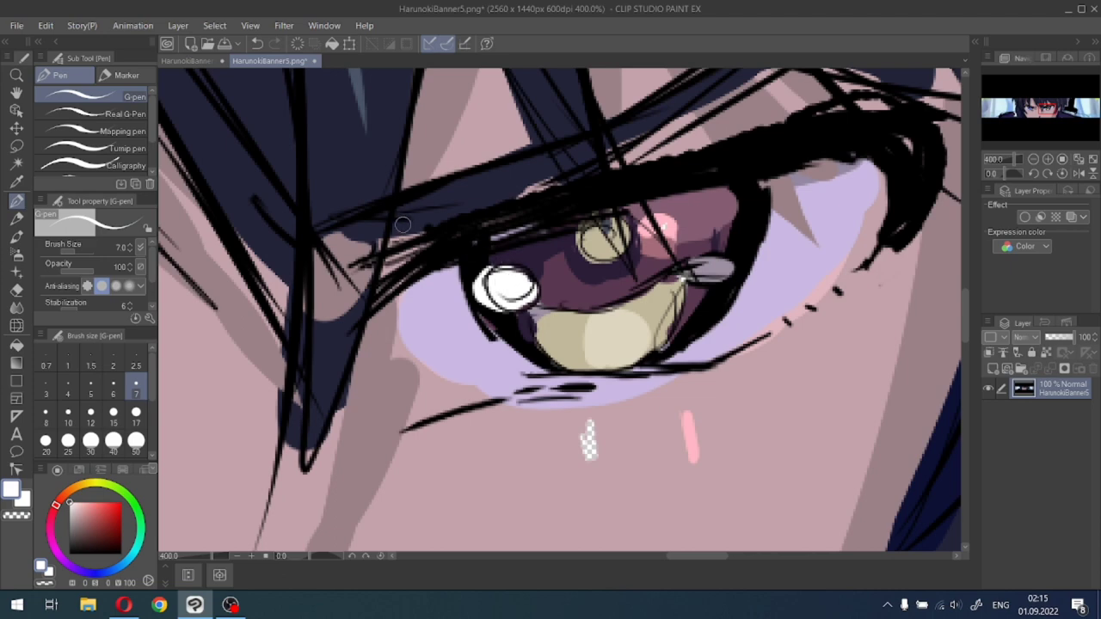
left_click(185, 61)
scroll(566, 420, "up", 6)
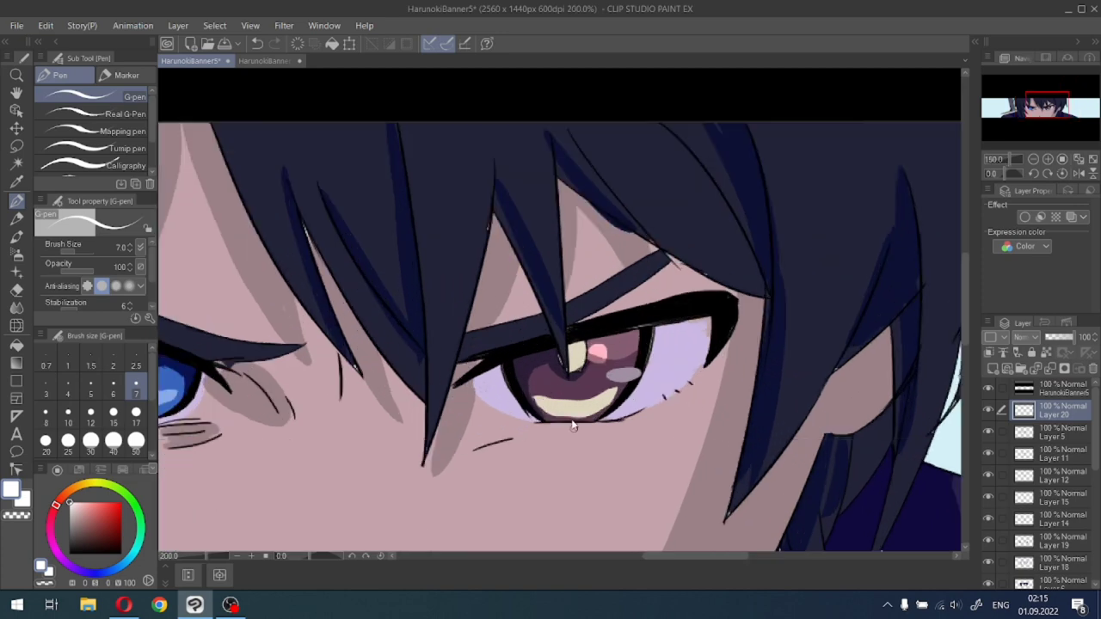
key("ctrl+z")
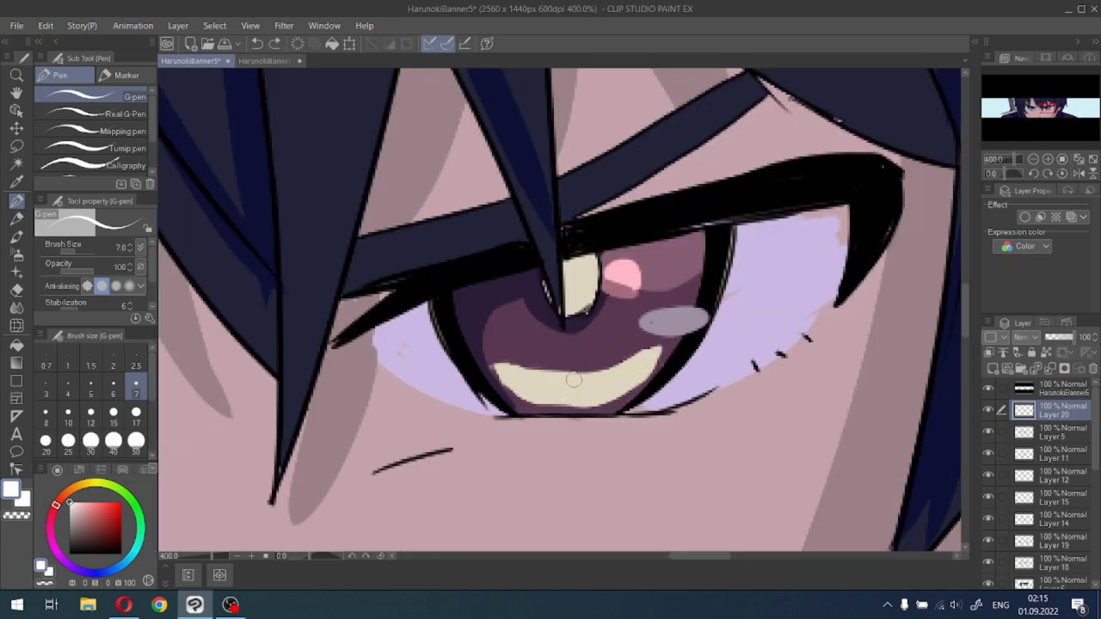
mouse_move(573, 379)
left_mouse_down()
mouse_move(563, 384)
mouse_move(590, 400)
mouse_move(567, 396)
left_mouse_up()
key("ctrl+z")
key("ctrl+z")
key("ctrl+z")
Paint a white oval highlight on the inner side of the purple iris with the G-pen.
mouse_move(471, 333)
left_mouse_down()
mouse_move(449, 327)
mouse_move(472, 320)
mouse_move(459, 337)
mouse_move(499, 334)
mouse_move(505, 315)
mouse_move(483, 328)
left_mouse_up()
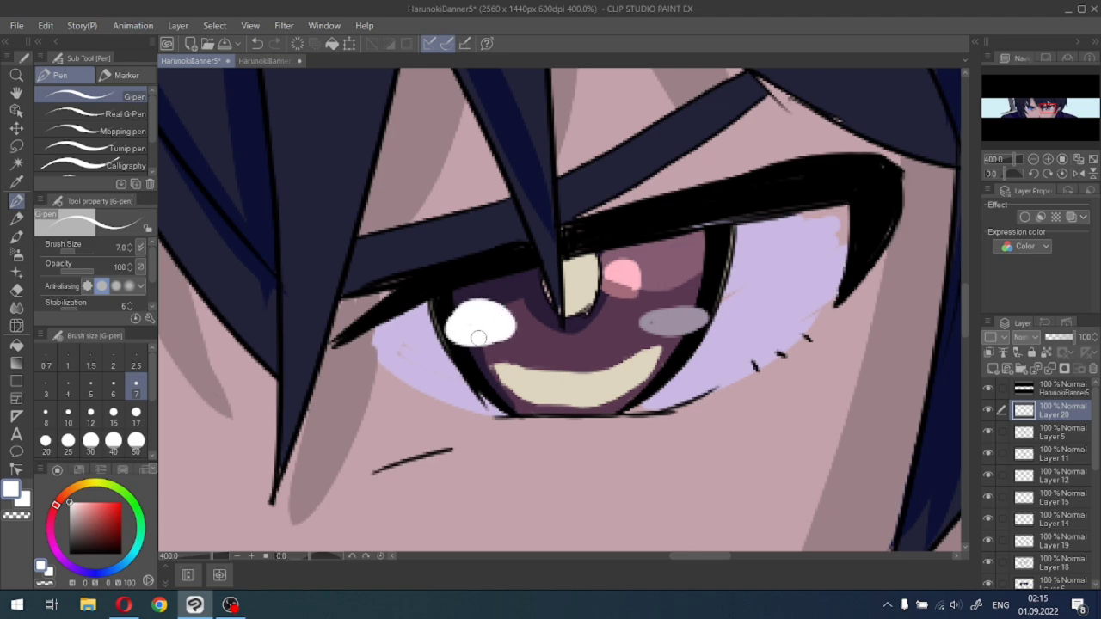
scroll(479, 337, "down", 4)
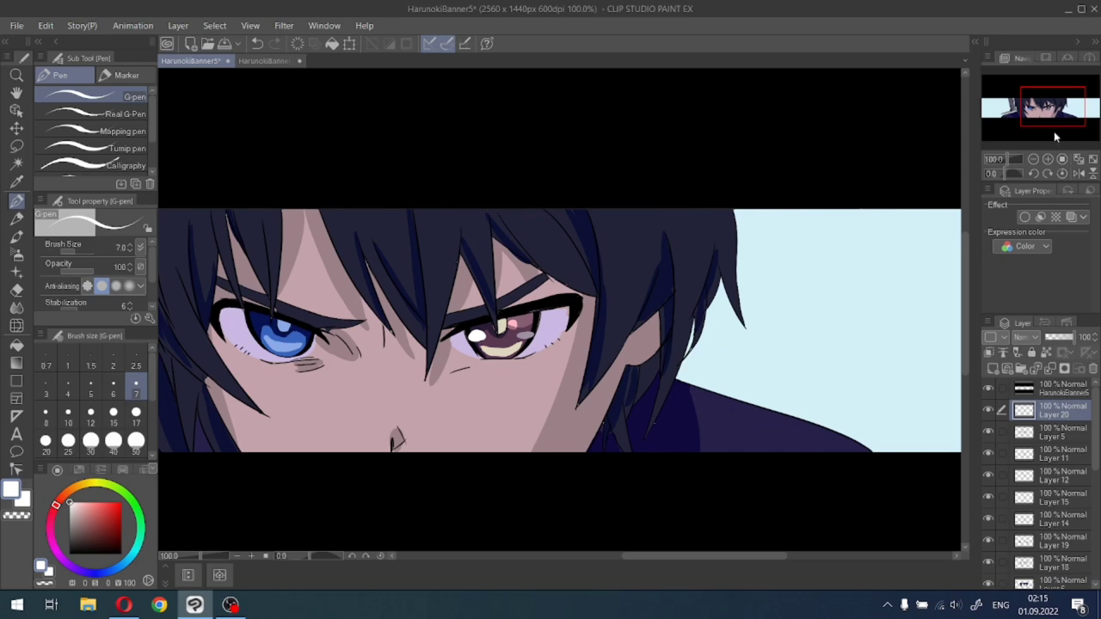
left_click_drag(1056, 137, 1032, 113)
scroll(788, 150, "up", 1)
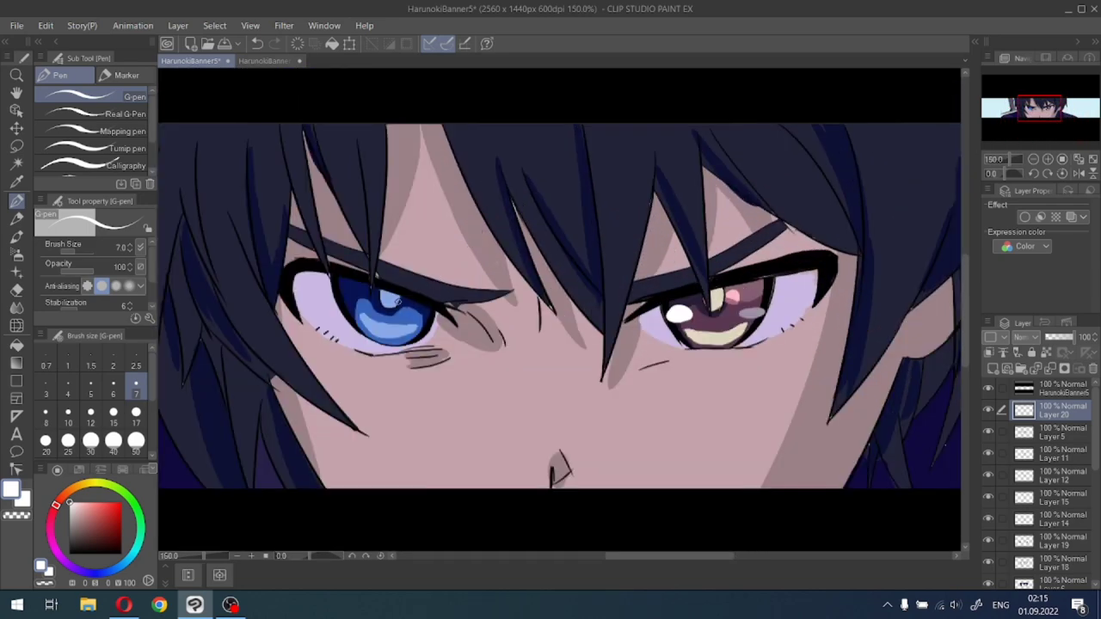
Paint two white oval highlights on the blue iris, at its upper outer side and lower inner edge, with the G-pen at size 7.
scroll(341, 301, "up", 3)
mouse_move(346, 290)
left_mouse_down()
mouse_move(372, 305)
mouse_move(322, 298)
mouse_move(366, 297)
mouse_move(327, 294)
mouse_move(361, 294)
mouse_move(336, 289)
mouse_move(320, 303)
mouse_move(365, 312)
mouse_move(333, 293)
mouse_move(324, 304)
mouse_move(369, 308)
left_mouse_up()
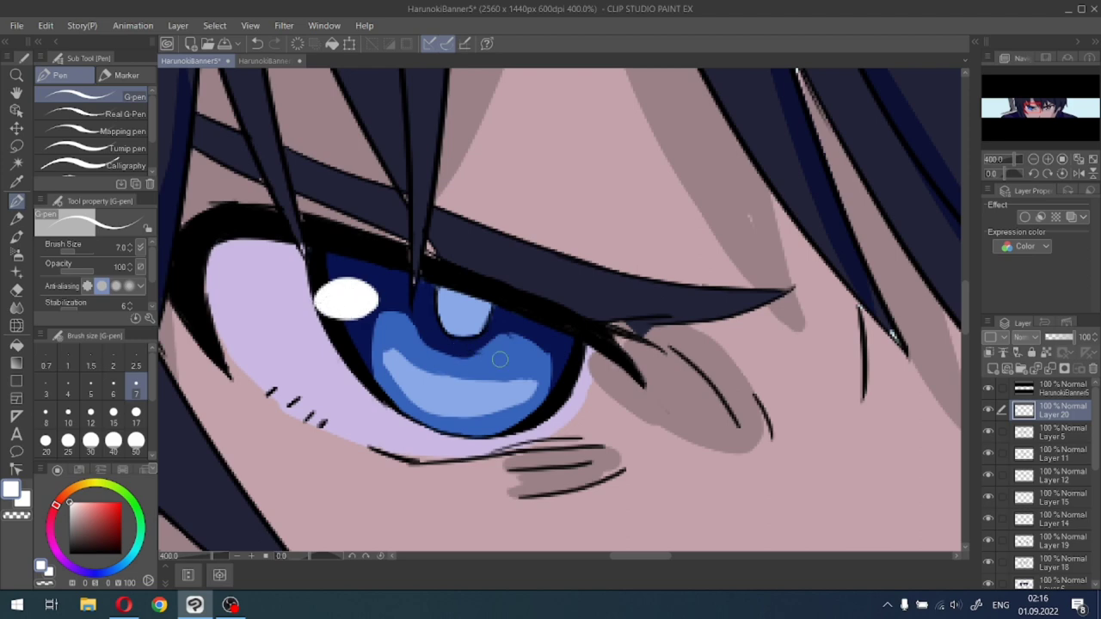
left_click_drag(535, 389, 542, 380)
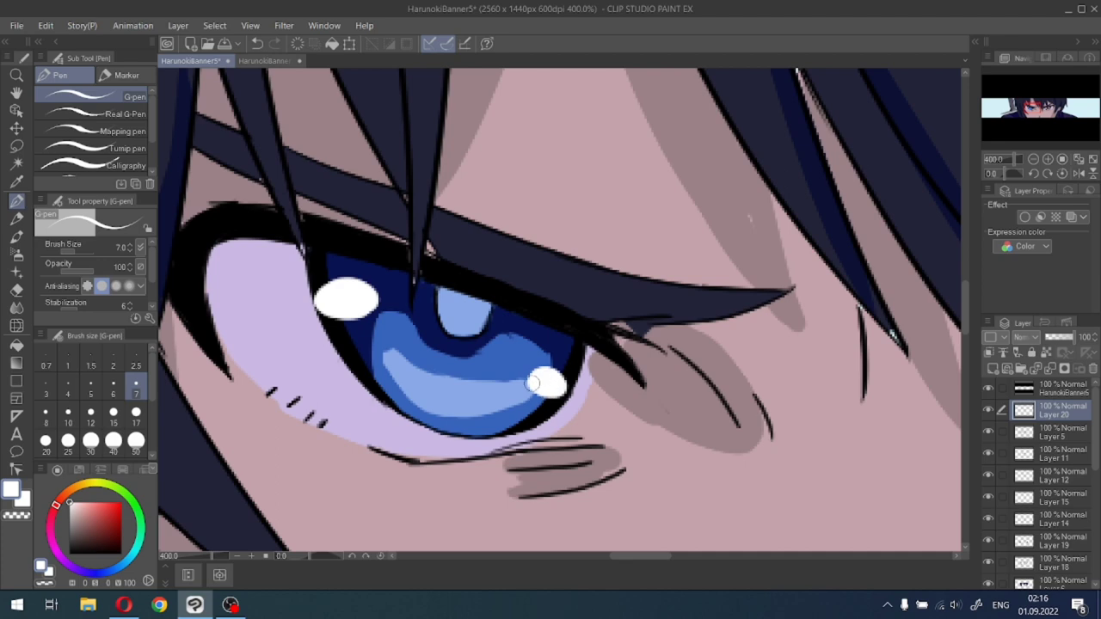
scroll(534, 384, "down", 5)
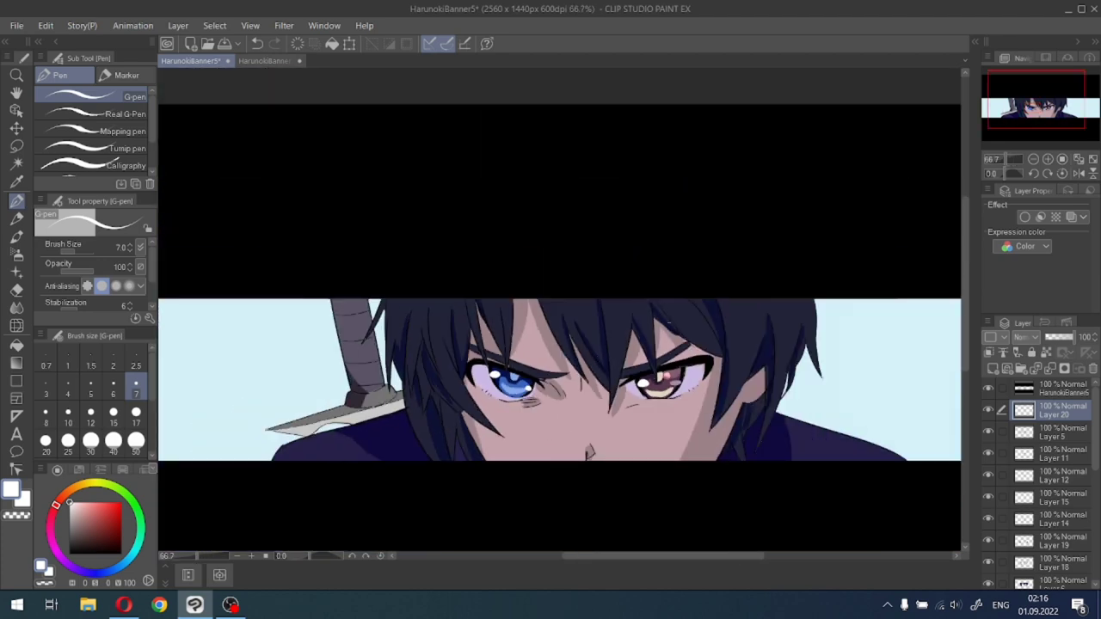
scroll(1048, 117, "up", 4)
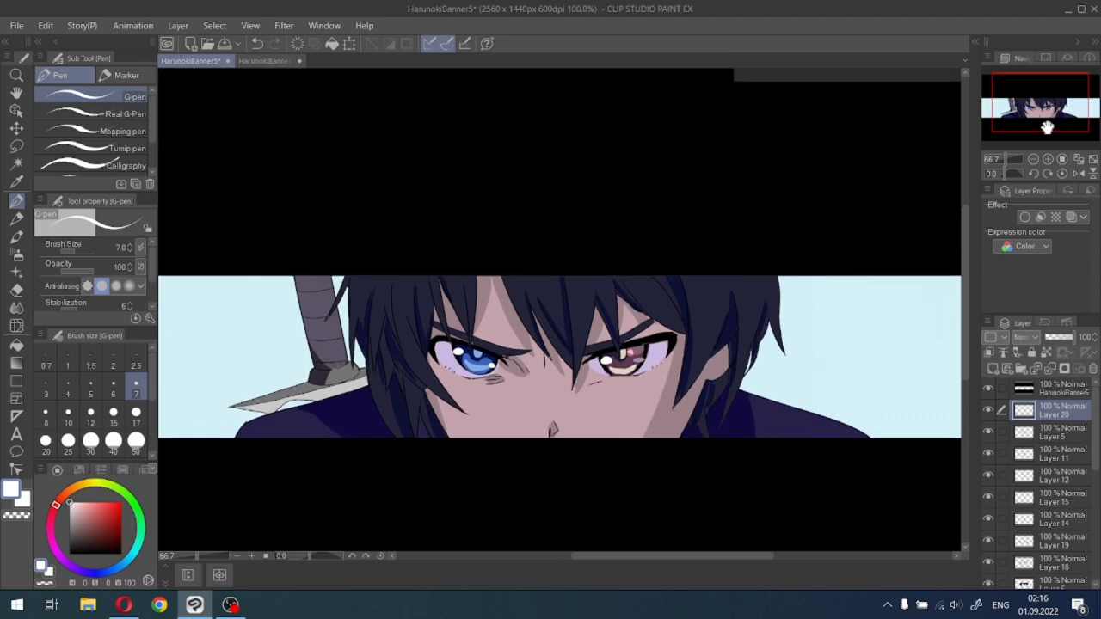
left_click_drag(1048, 118, 1047, 116)
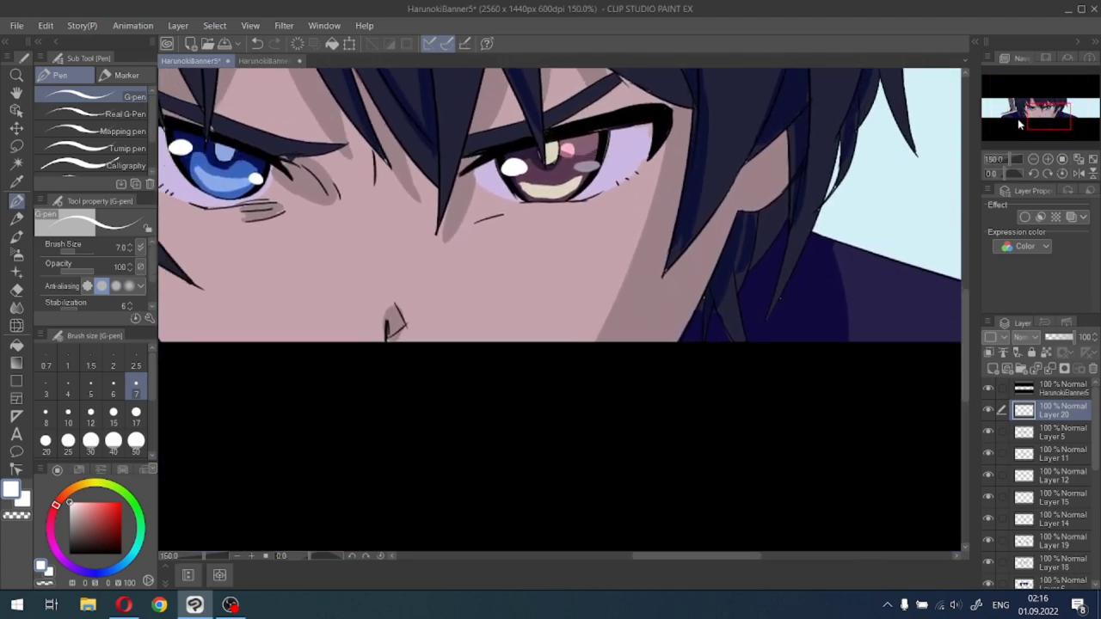
scroll(1017, 122, "up", 1)
scroll(1016, 125, "up", 3)
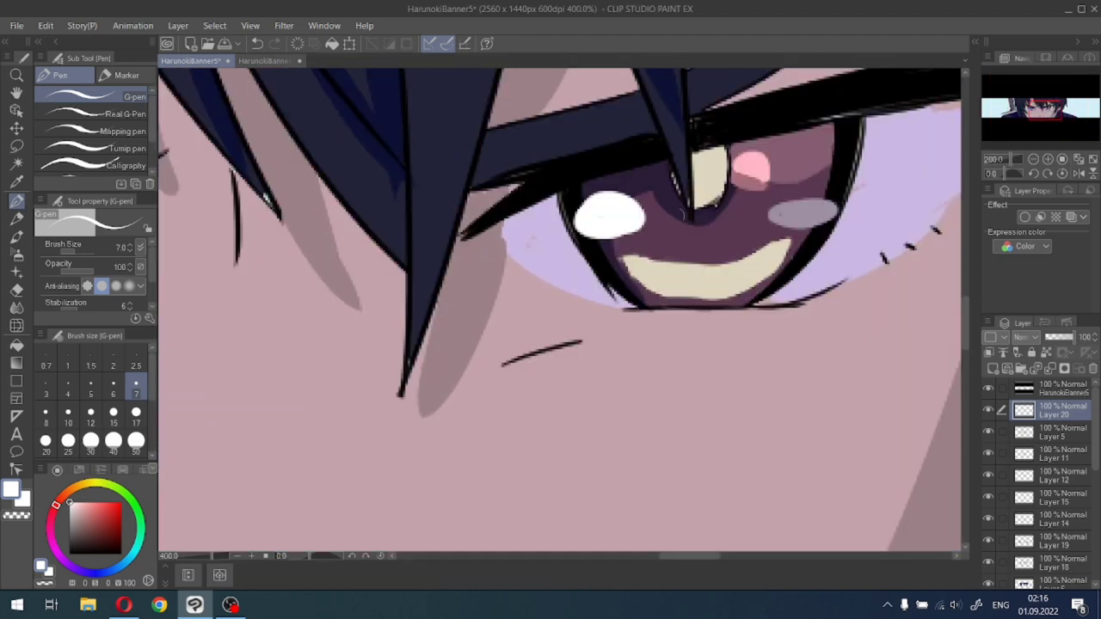
scroll(720, 282, "up", 3)
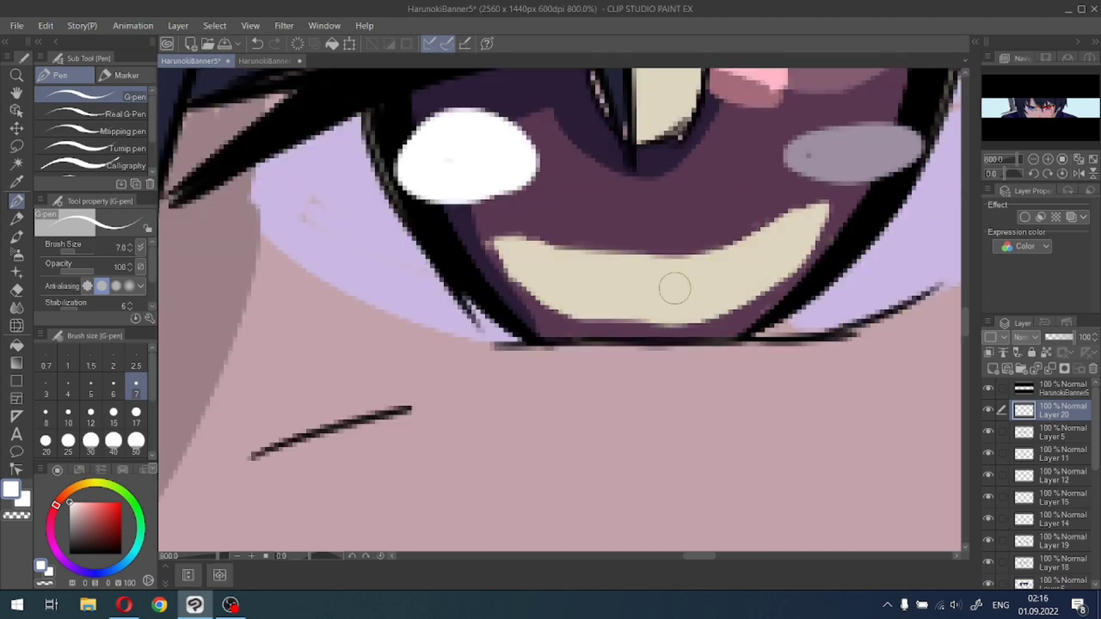
left_click_drag(647, 263, 634, 295)
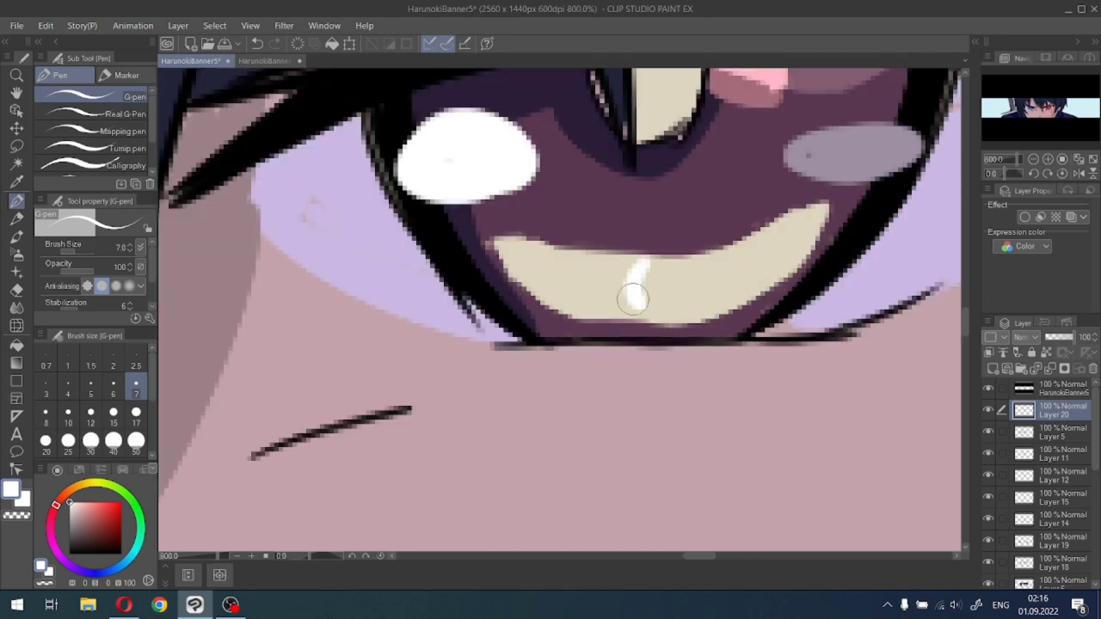
key("ctrl+z")
Auto-select the purple eye's lower cream crescent referring to all layers, paint a round white highlight in its middle with the G-pen, and deselect.
left_click(16, 164)
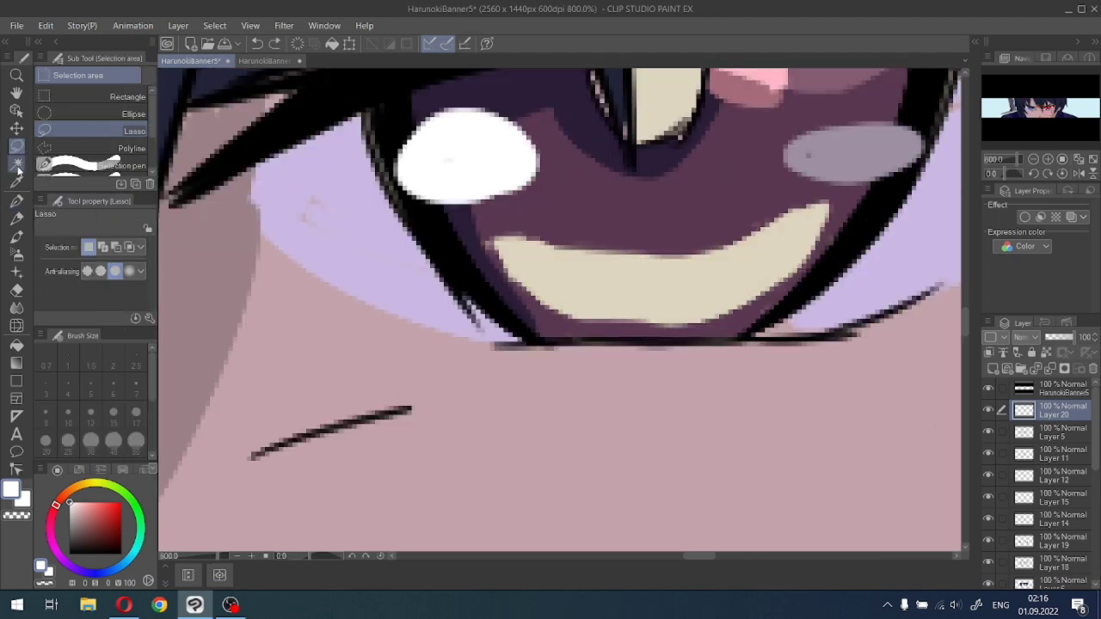
left_click(686, 291)
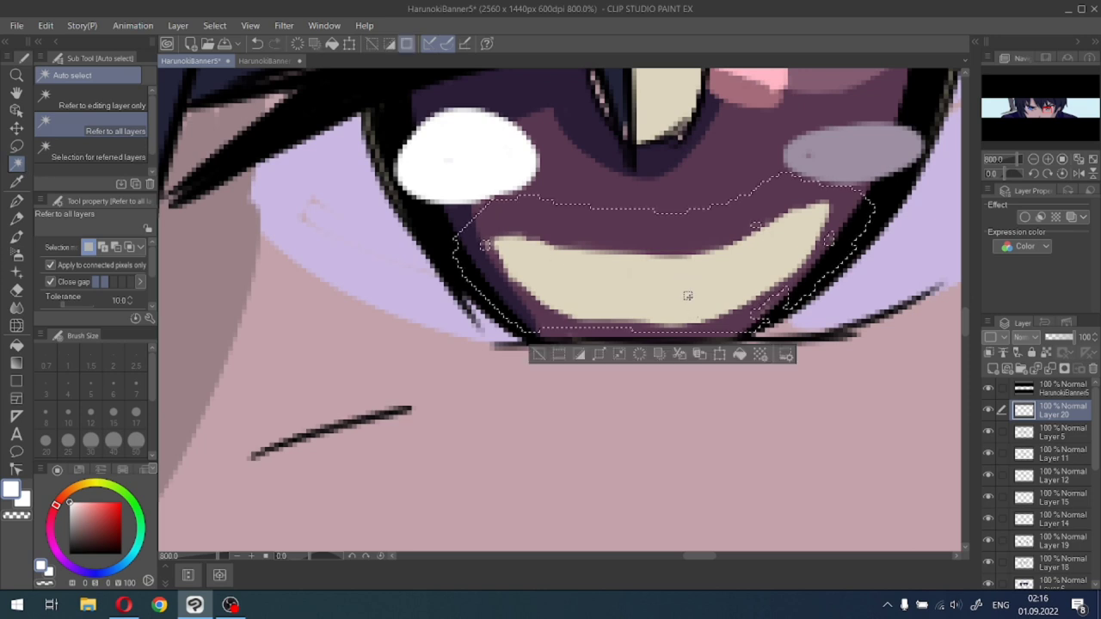
left_click(541, 355)
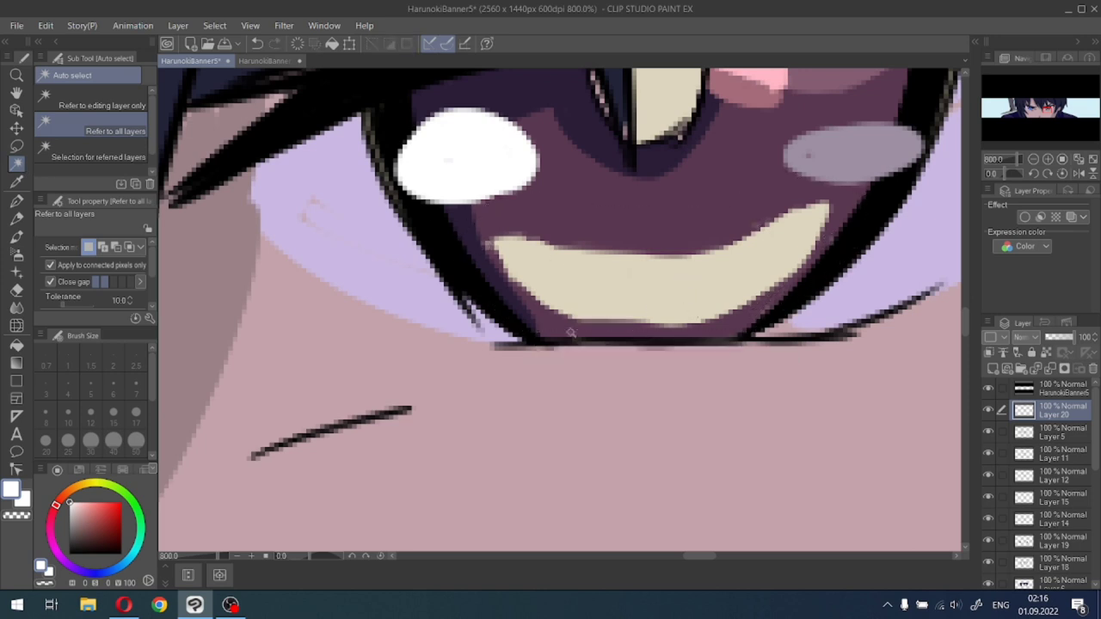
left_click(625, 289)
key("p")
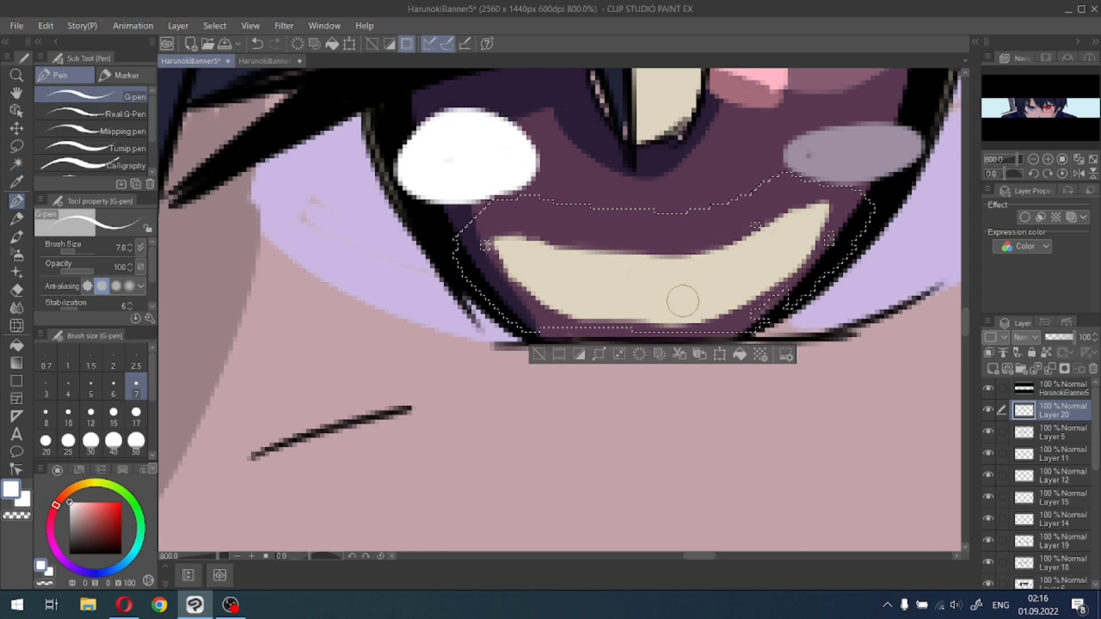
mouse_move(631, 305)
left_mouse_down()
mouse_move(661, 263)
mouse_move(675, 302)
mouse_move(624, 302)
mouse_move(668, 263)
mouse_move(658, 313)
mouse_move(628, 280)
mouse_move(676, 299)
mouse_move(650, 273)
mouse_move(633, 282)
mouse_move(637, 298)
mouse_move(669, 302)
mouse_move(656, 267)
mouse_move(680, 308)
mouse_move(670, 271)
mouse_move(687, 314)
mouse_move(642, 276)
mouse_move(645, 266)
mouse_move(618, 292)
mouse_move(633, 288)
mouse_move(625, 267)
mouse_move(616, 327)
left_mouse_up()
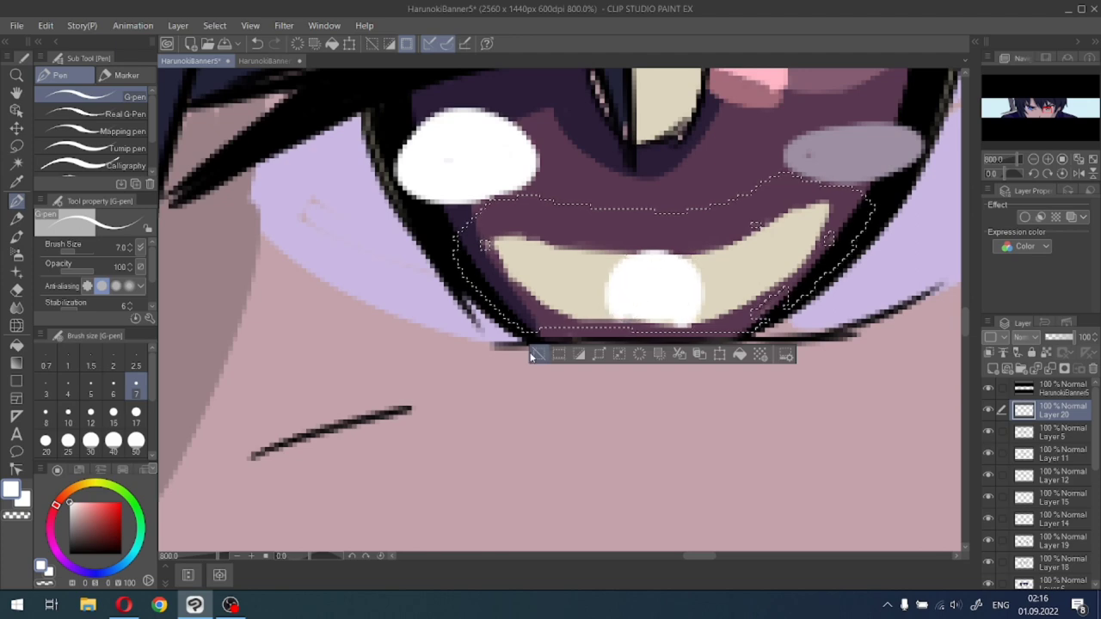
left_click(534, 356)
scroll(541, 356, "down", 10)
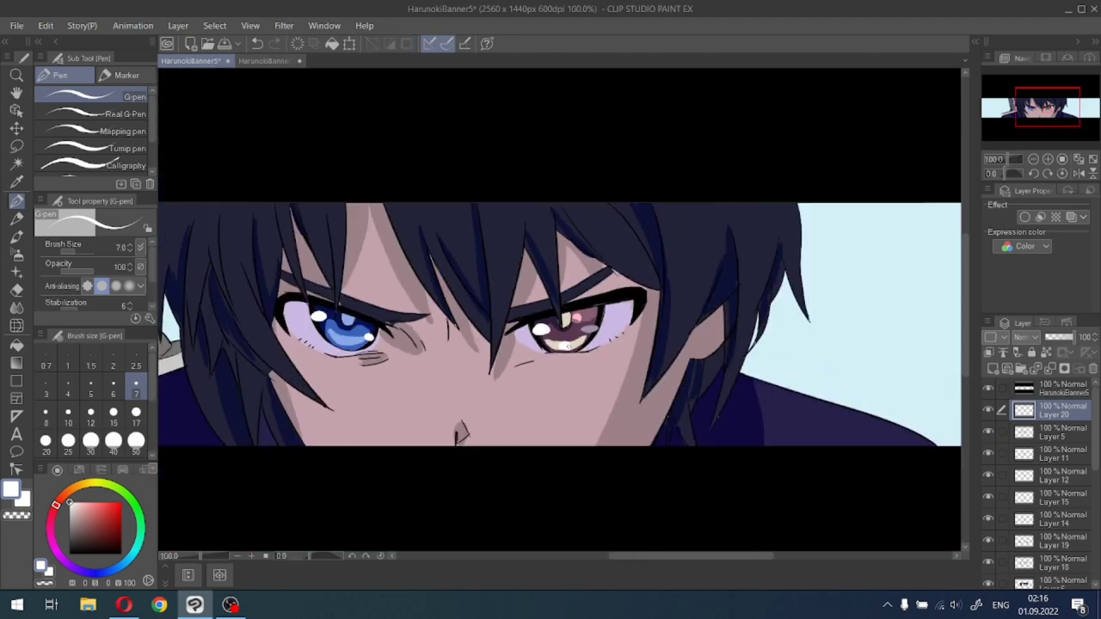
Widen and even out the outer edge of the white highlight on the purple eye's cream crescent with the G-pen.
scroll(572, 337, "up", 12)
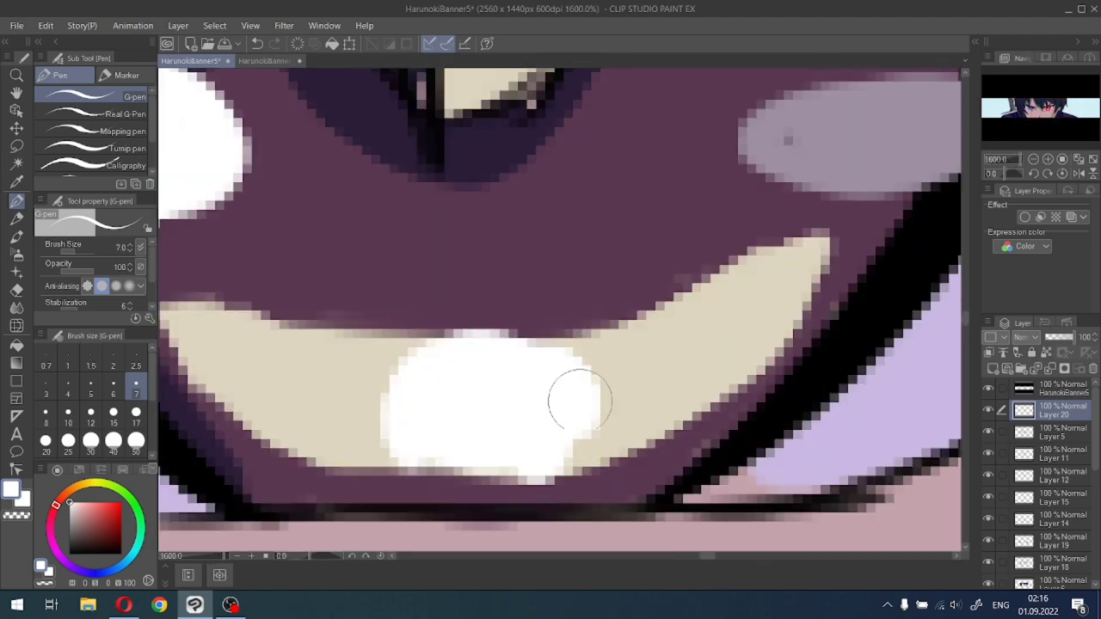
mouse_move(580, 401)
left_mouse_down()
mouse_move(557, 378)
mouse_move(569, 373)
mouse_move(525, 368)
mouse_move(562, 359)
left_mouse_up()
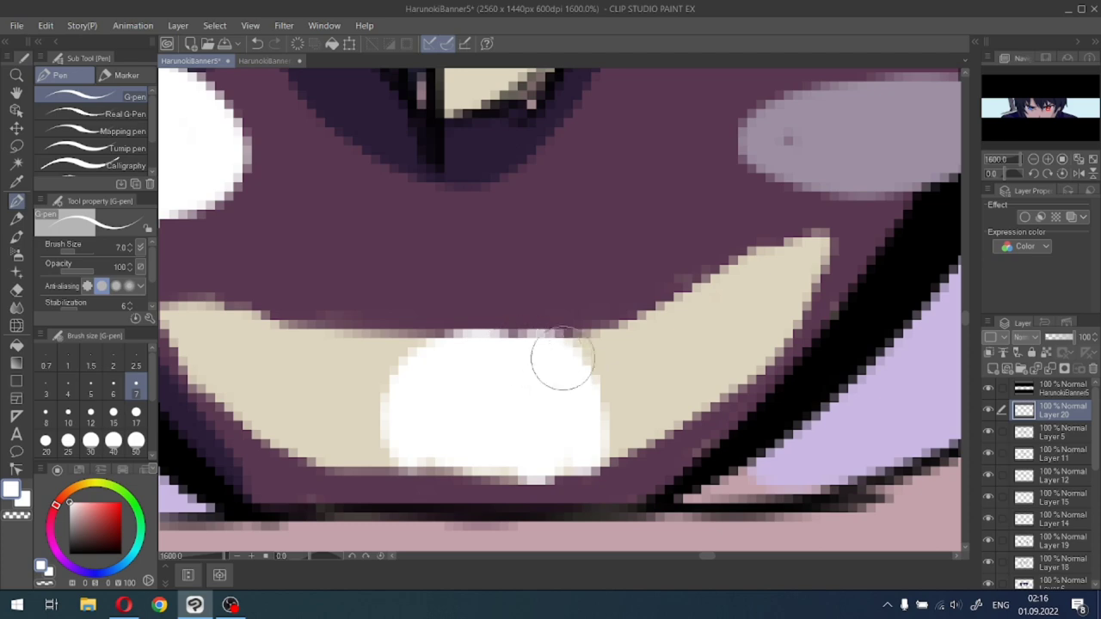
scroll(563, 396, "down", 6)
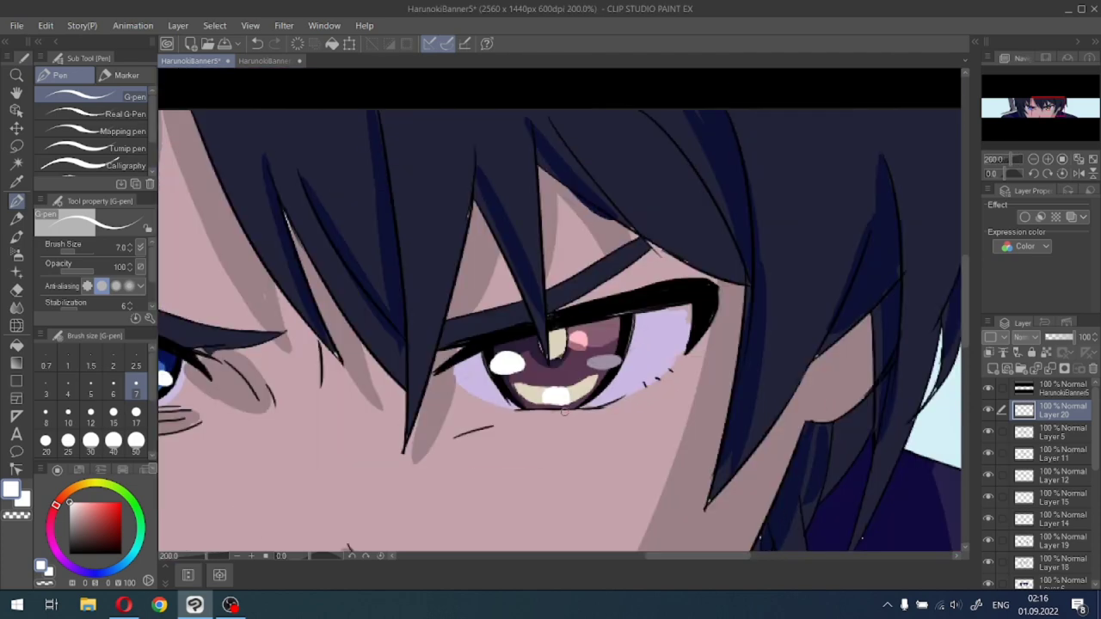
scroll(564, 413, "down", 3)
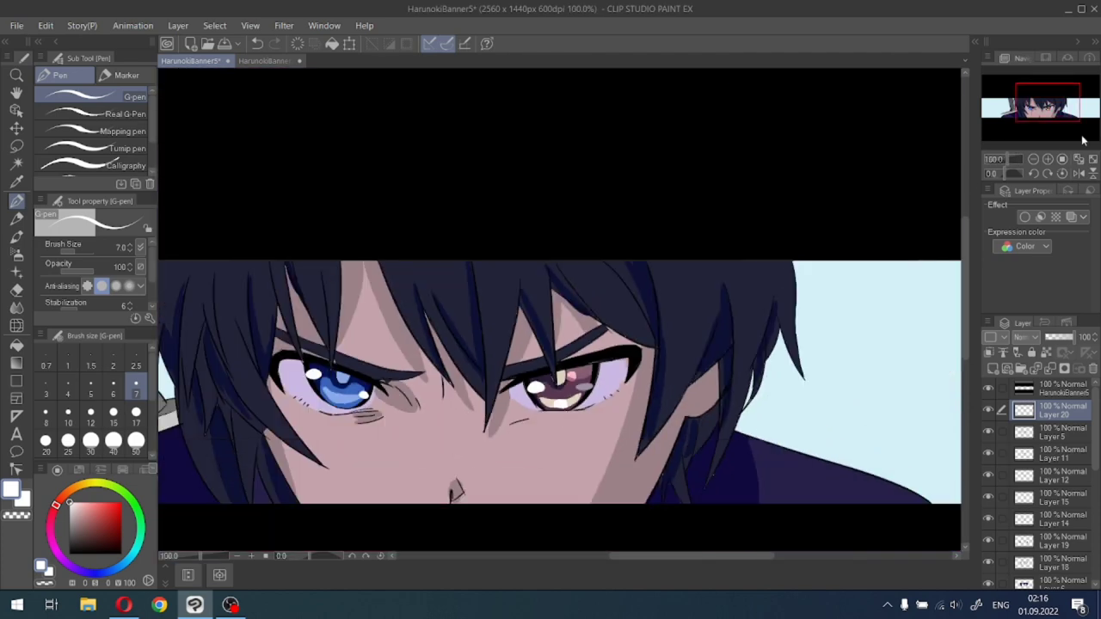
left_click_drag(1077, 105, 1057, 113)
scroll(1061, 104, "down", 1)
scroll(1057, 106, "down", 1)
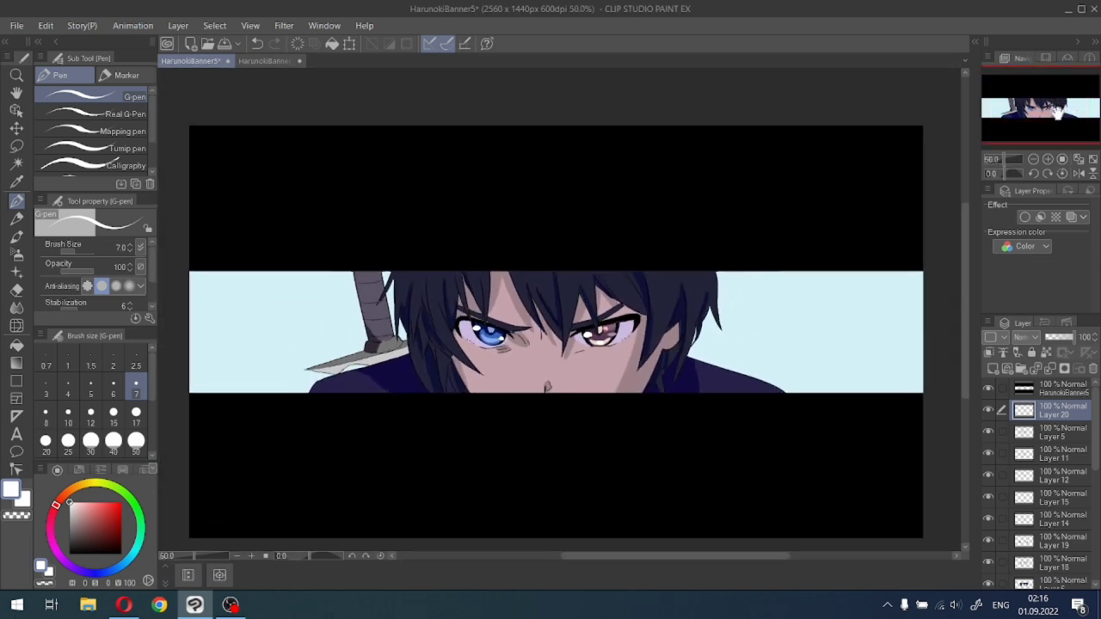